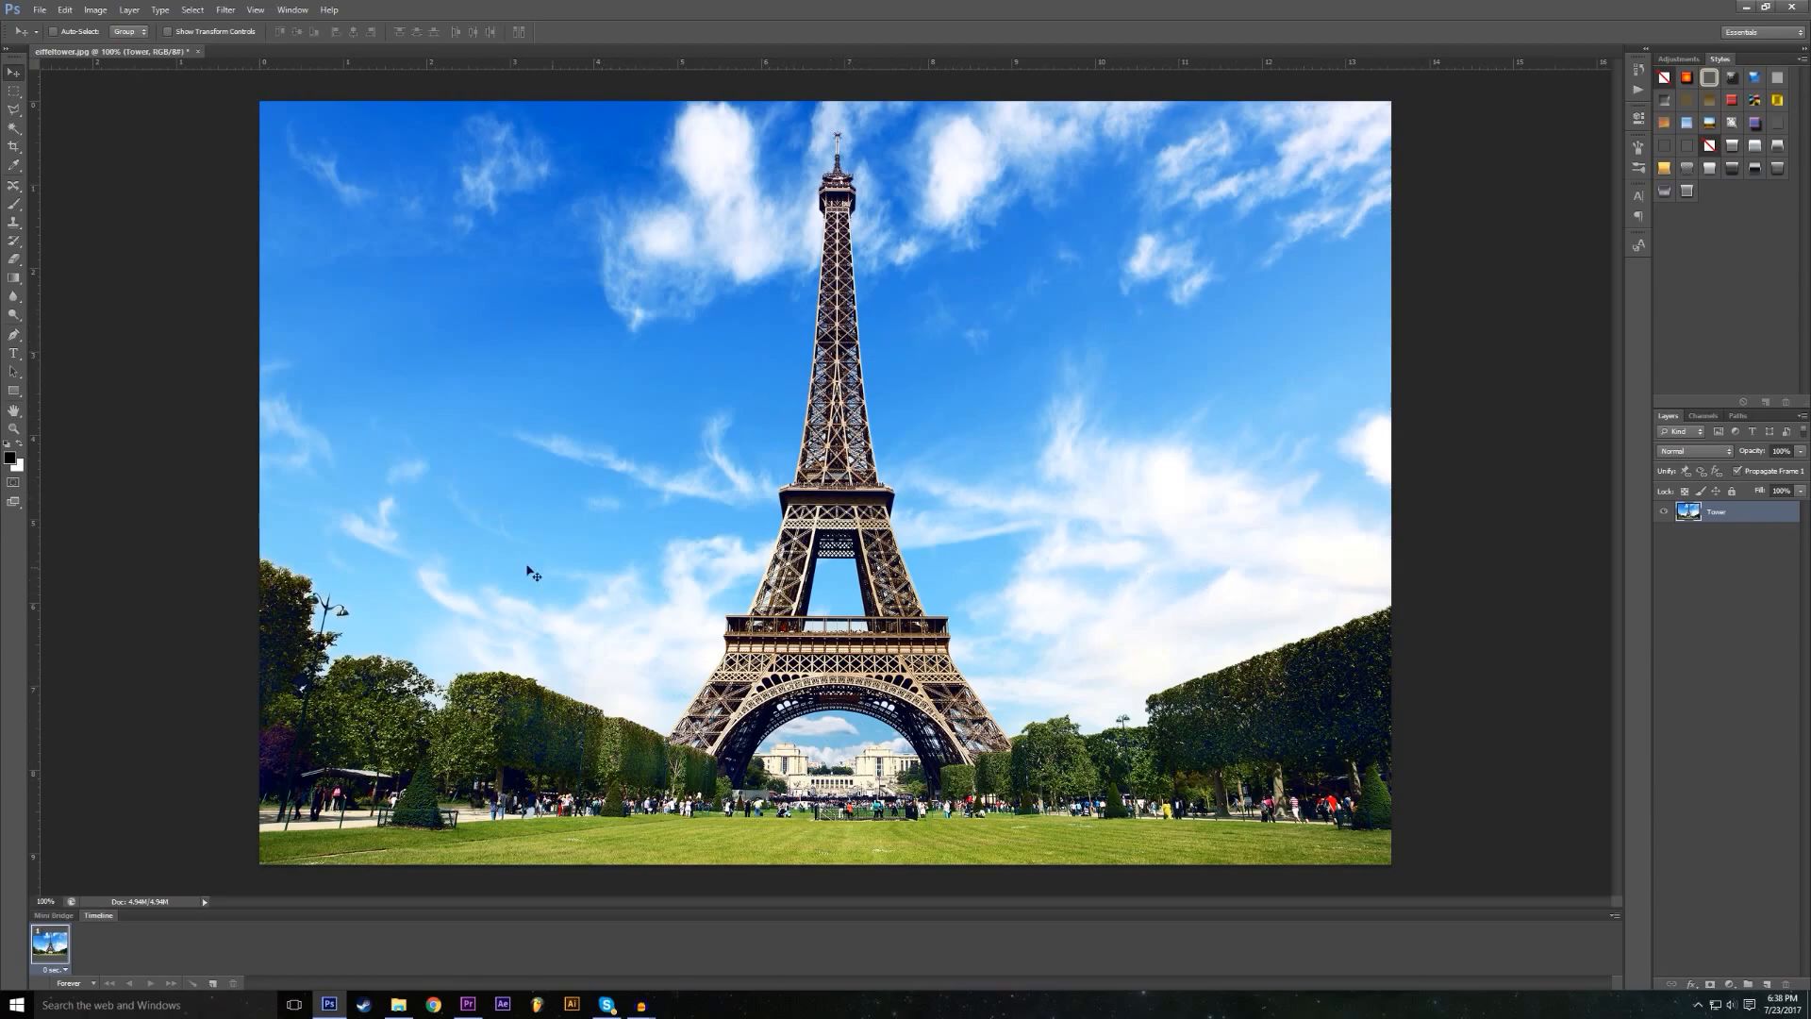
Step: Activate the Pen tool and add a new empty layer above the Tower layer
click(17, 429)
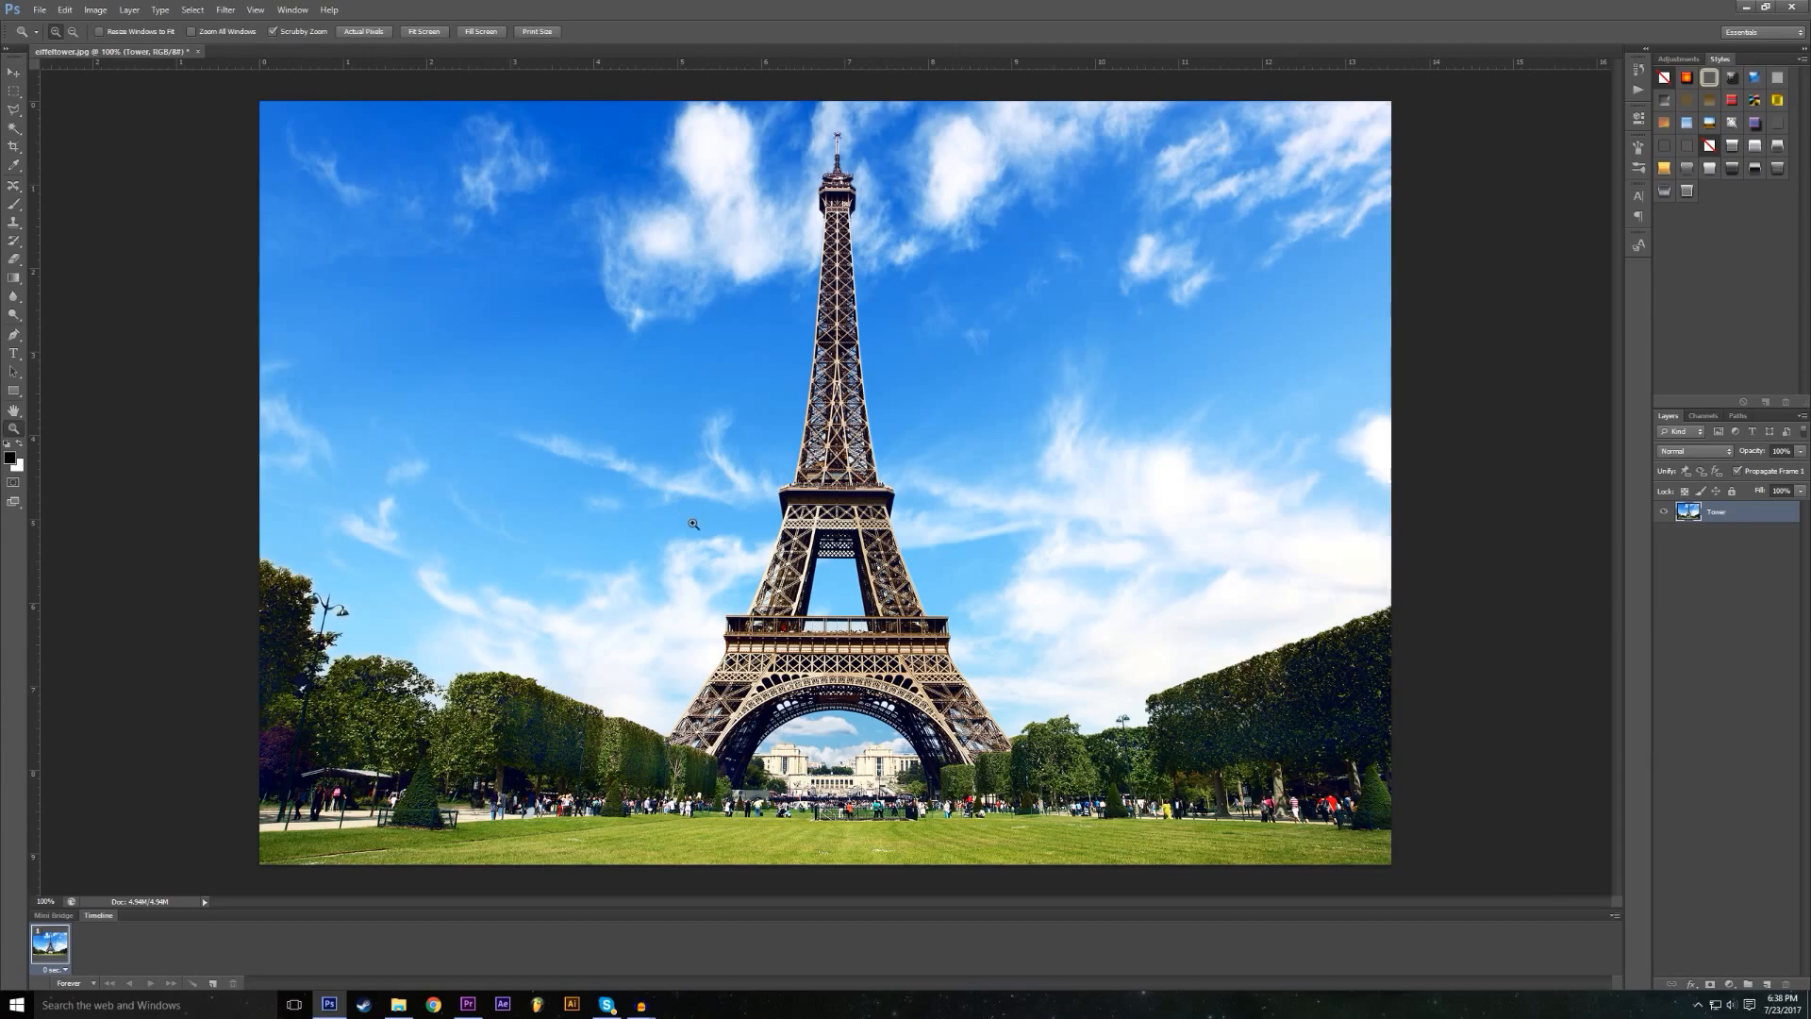
scroll(760, 603, up, 4)
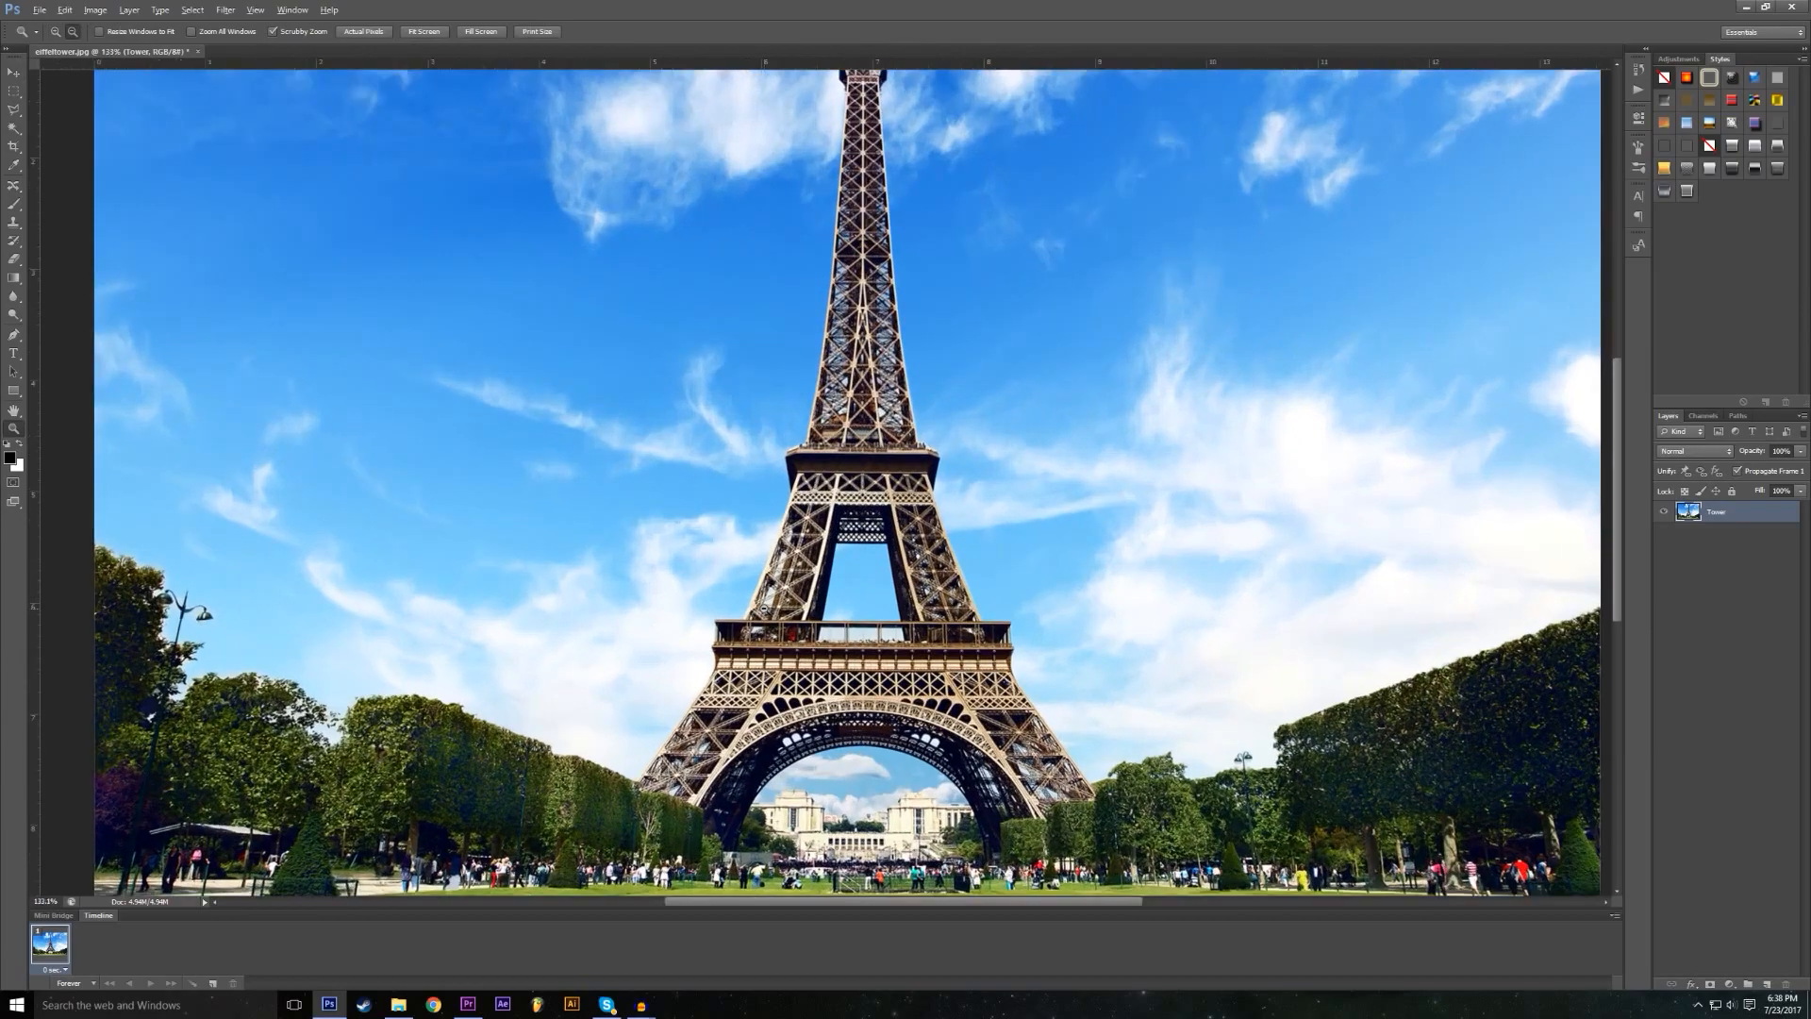
scroll(760, 603, down, 3)
scroll(761, 605, up, 4)
scroll(760, 605, up, 3)
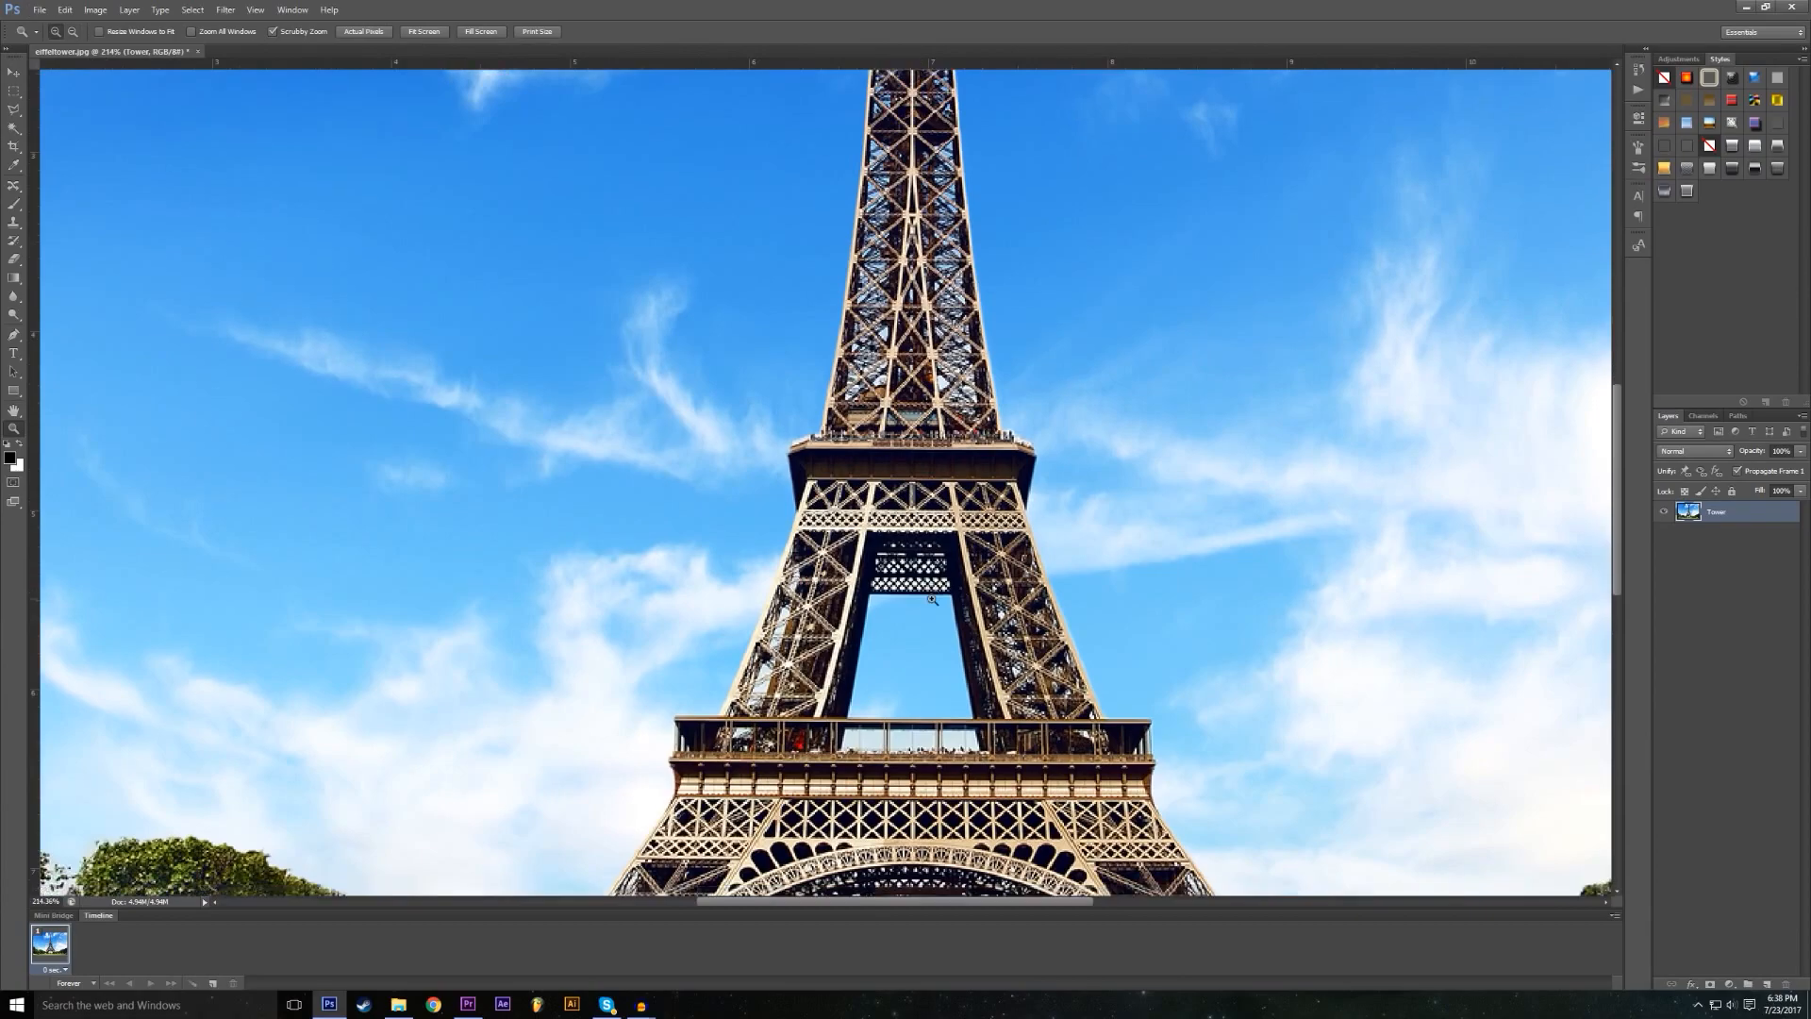
scroll(744, 654, down, 4)
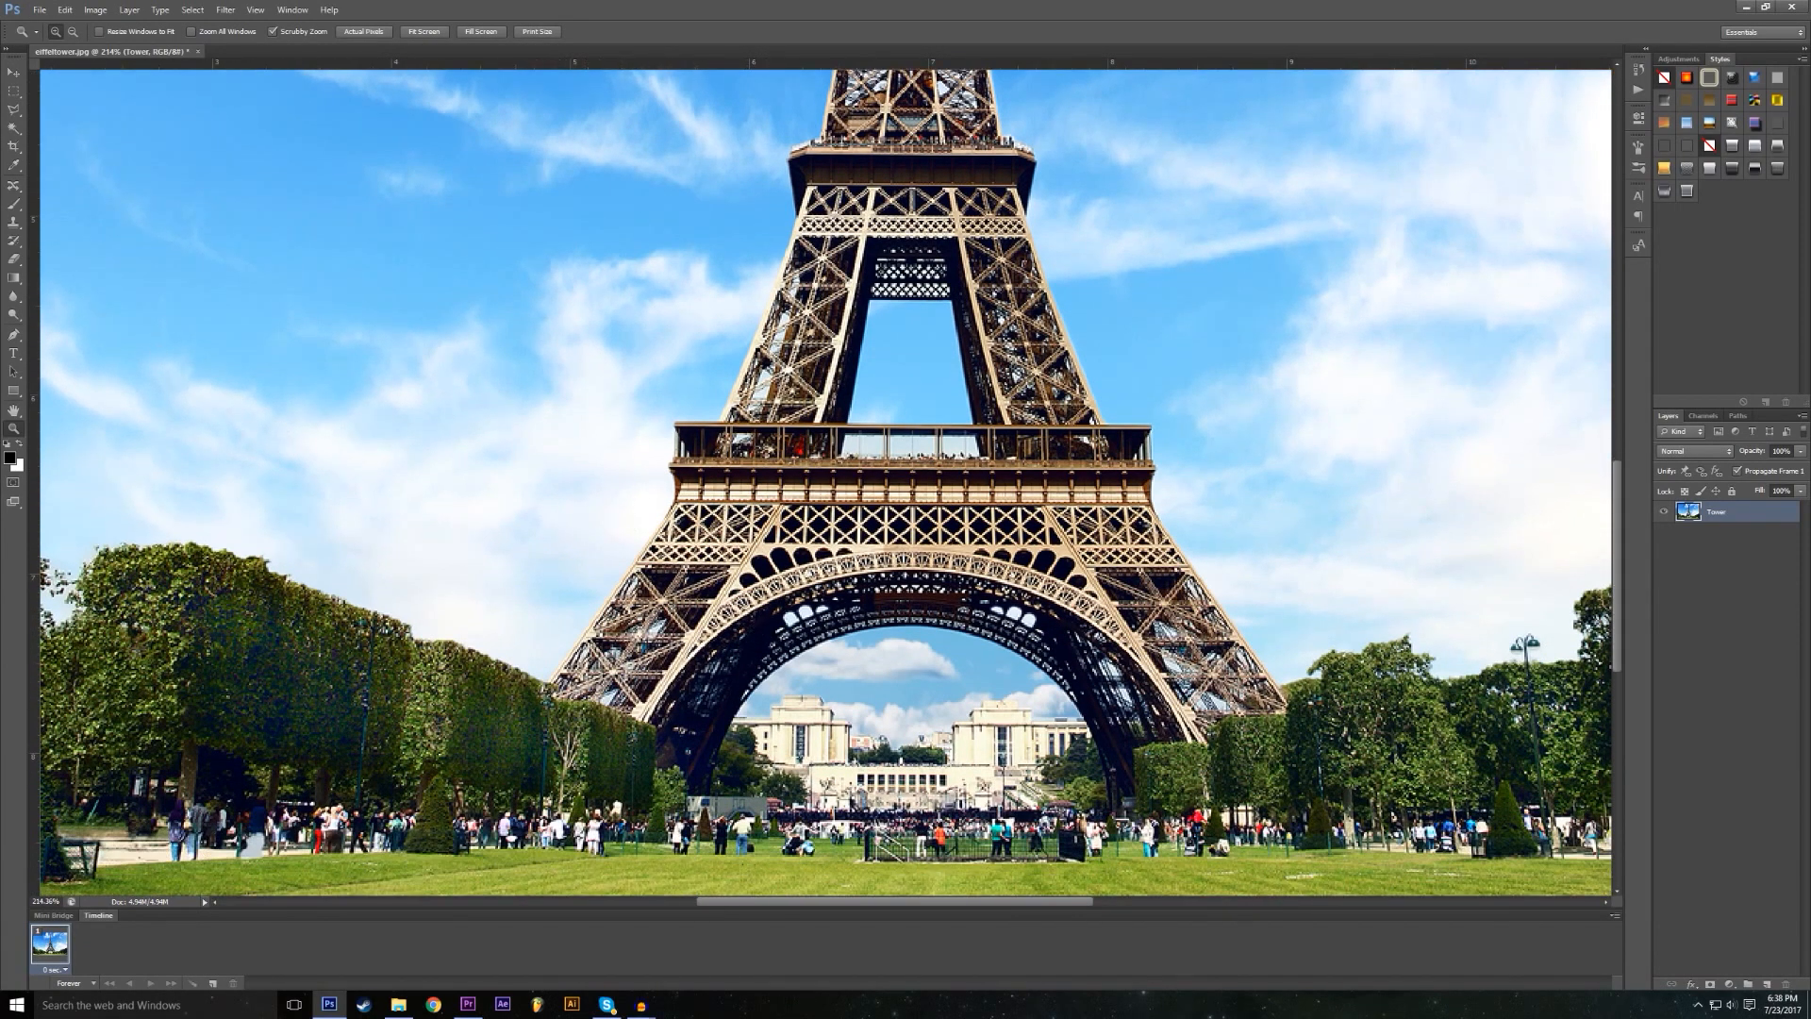
scroll(717, 643, down, 1)
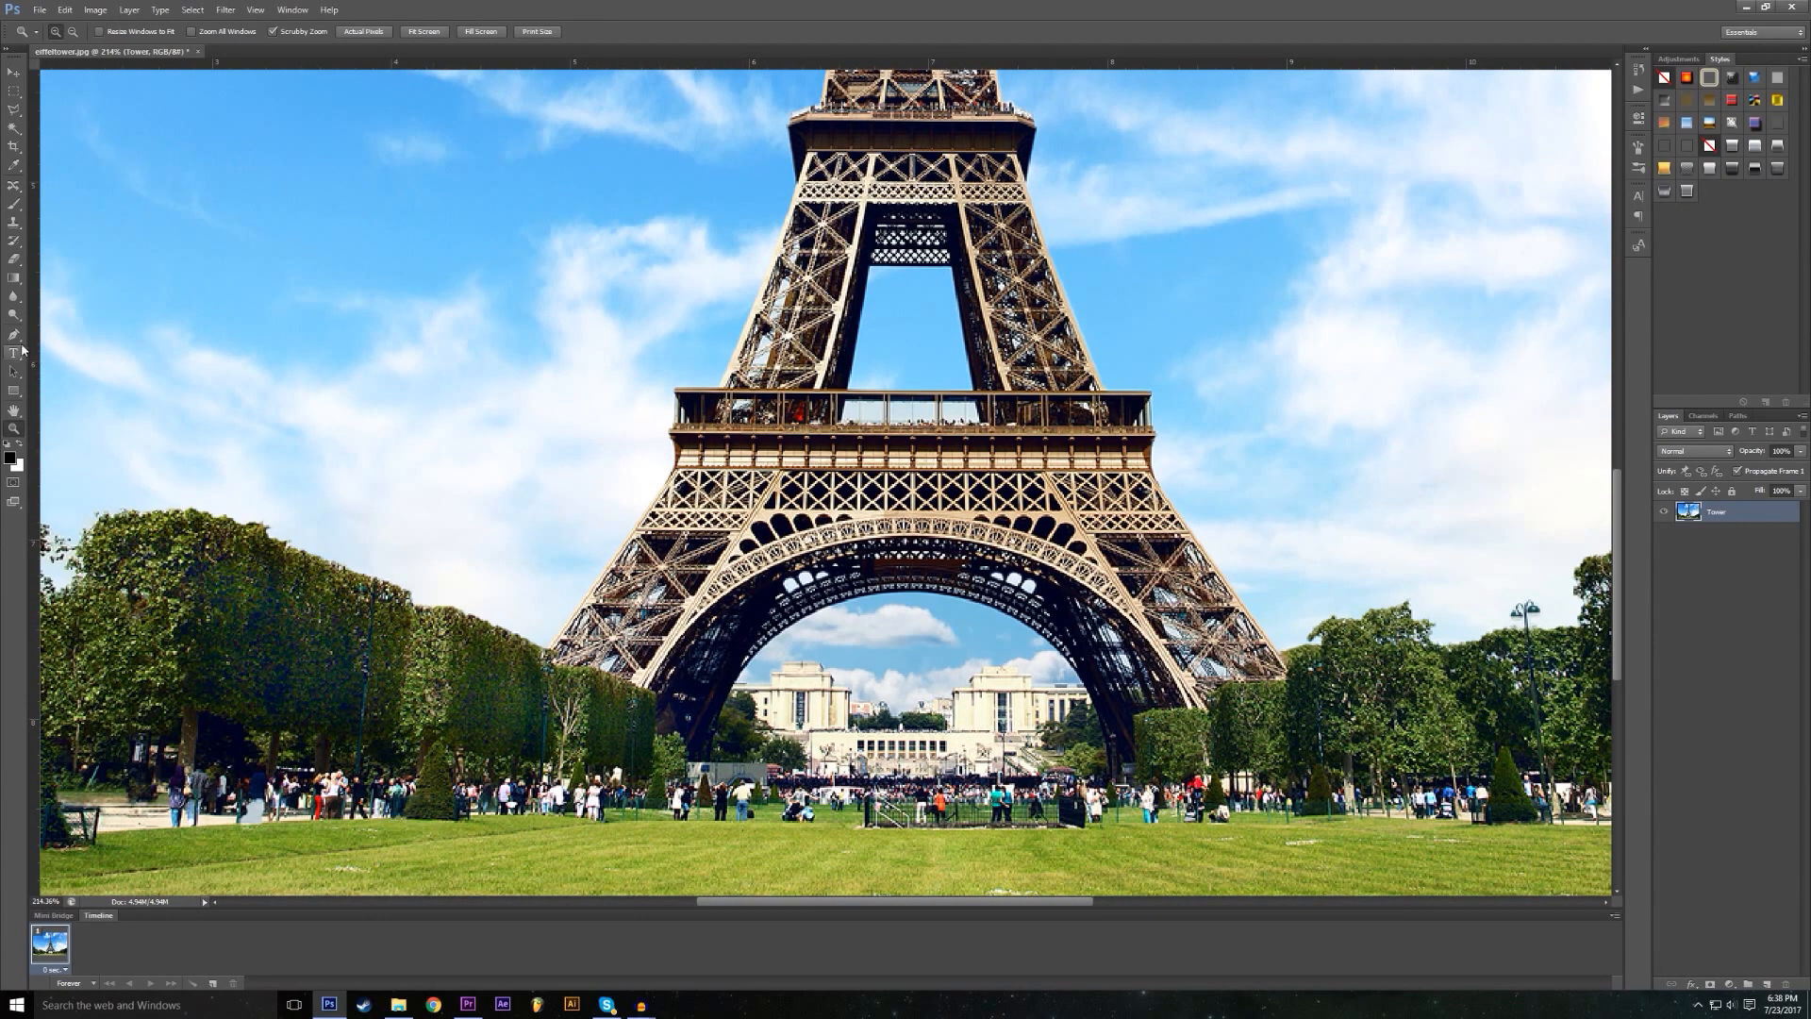
click(14, 336)
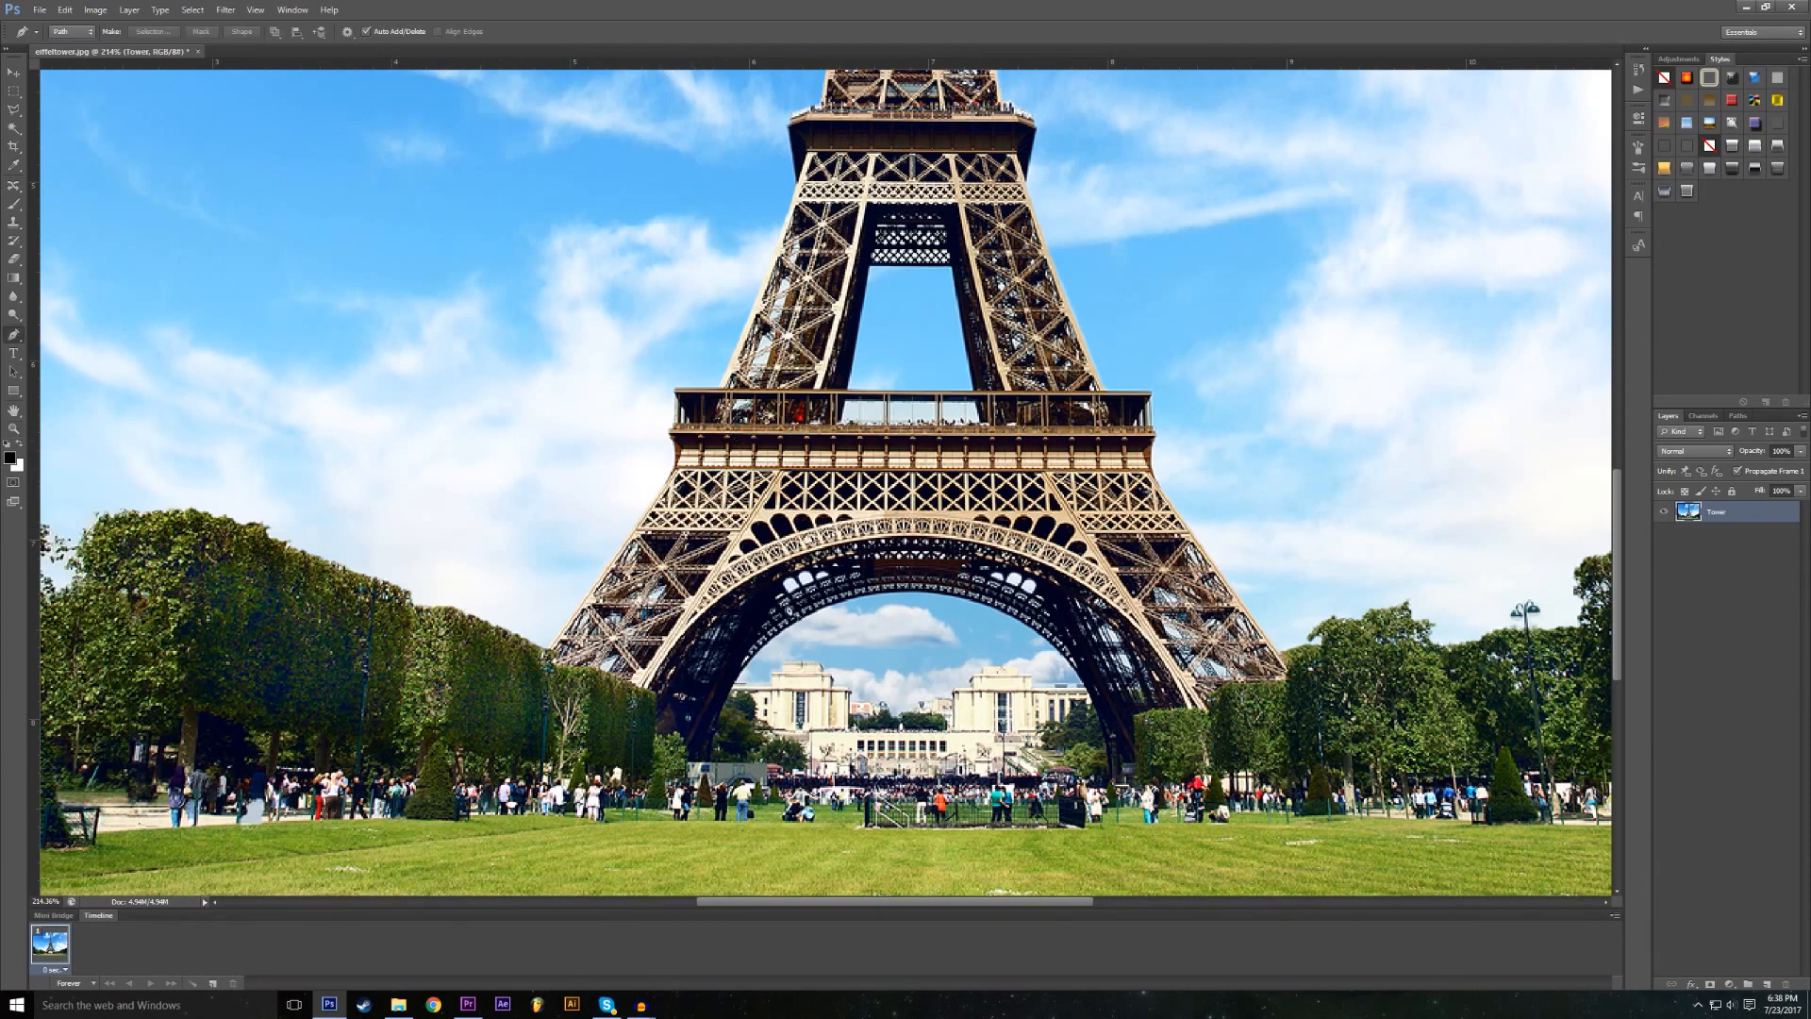
scroll(1104, 498, up, 1)
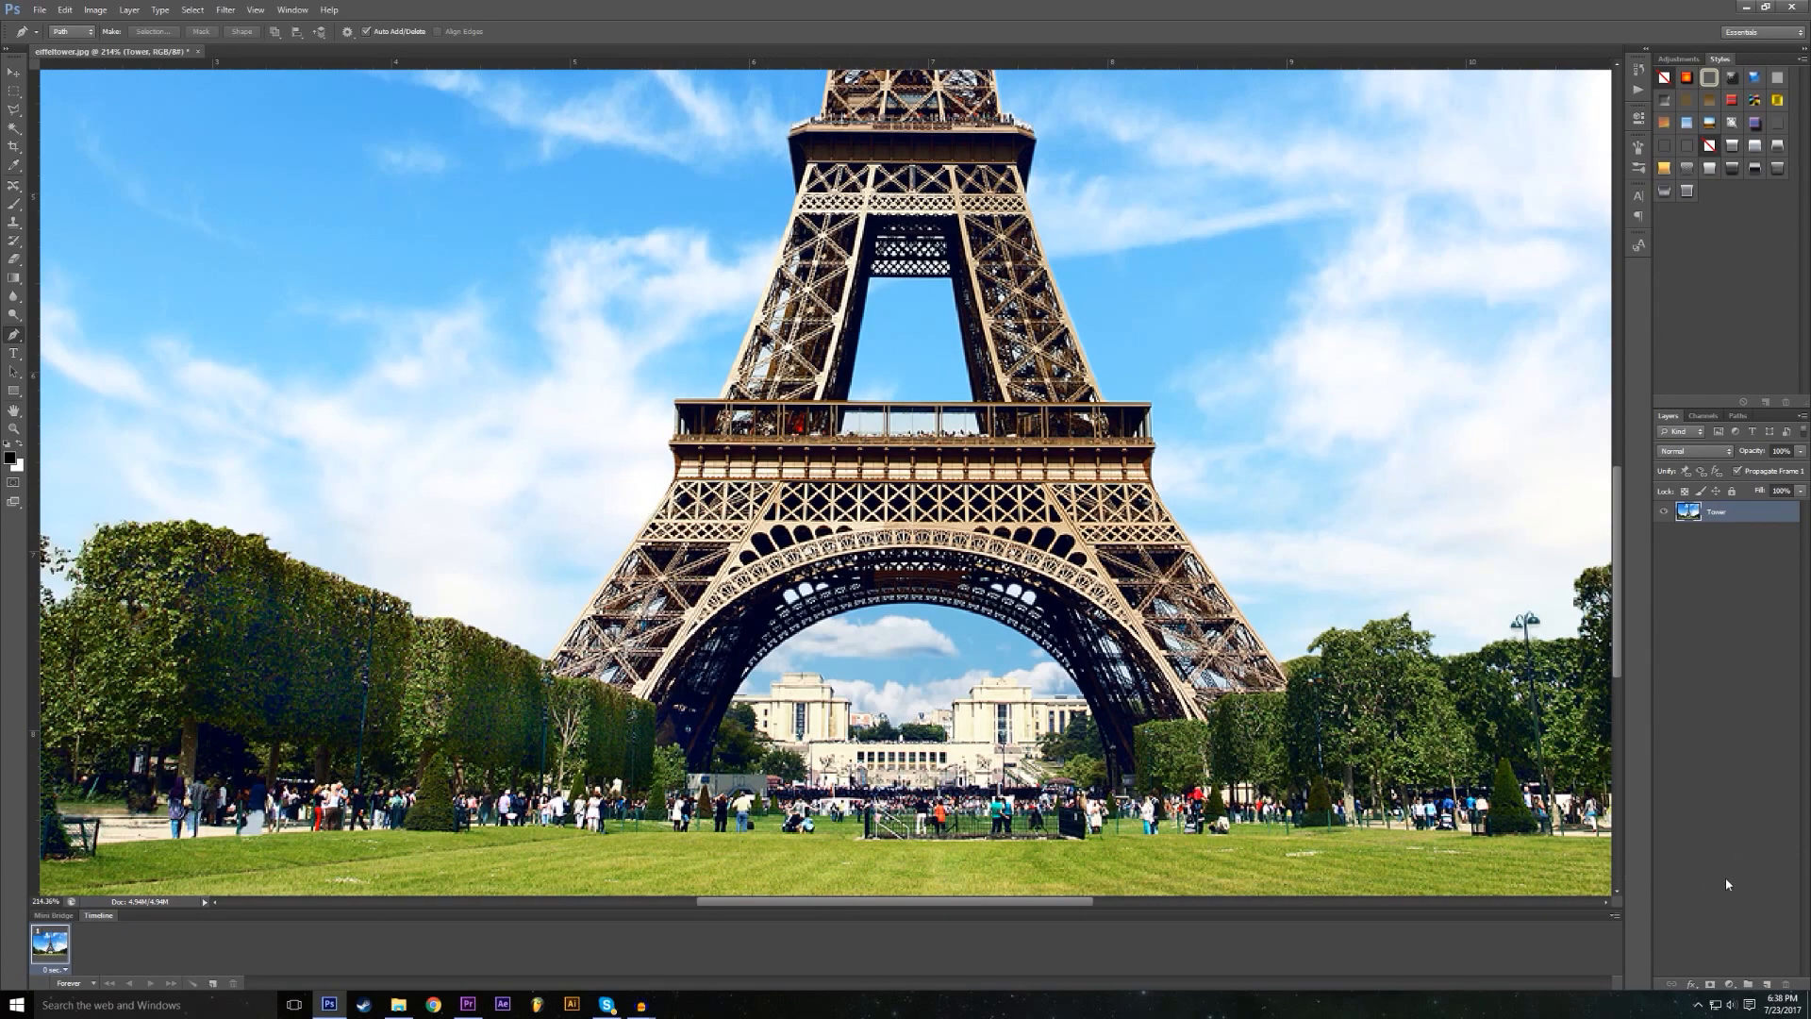
click(1769, 984)
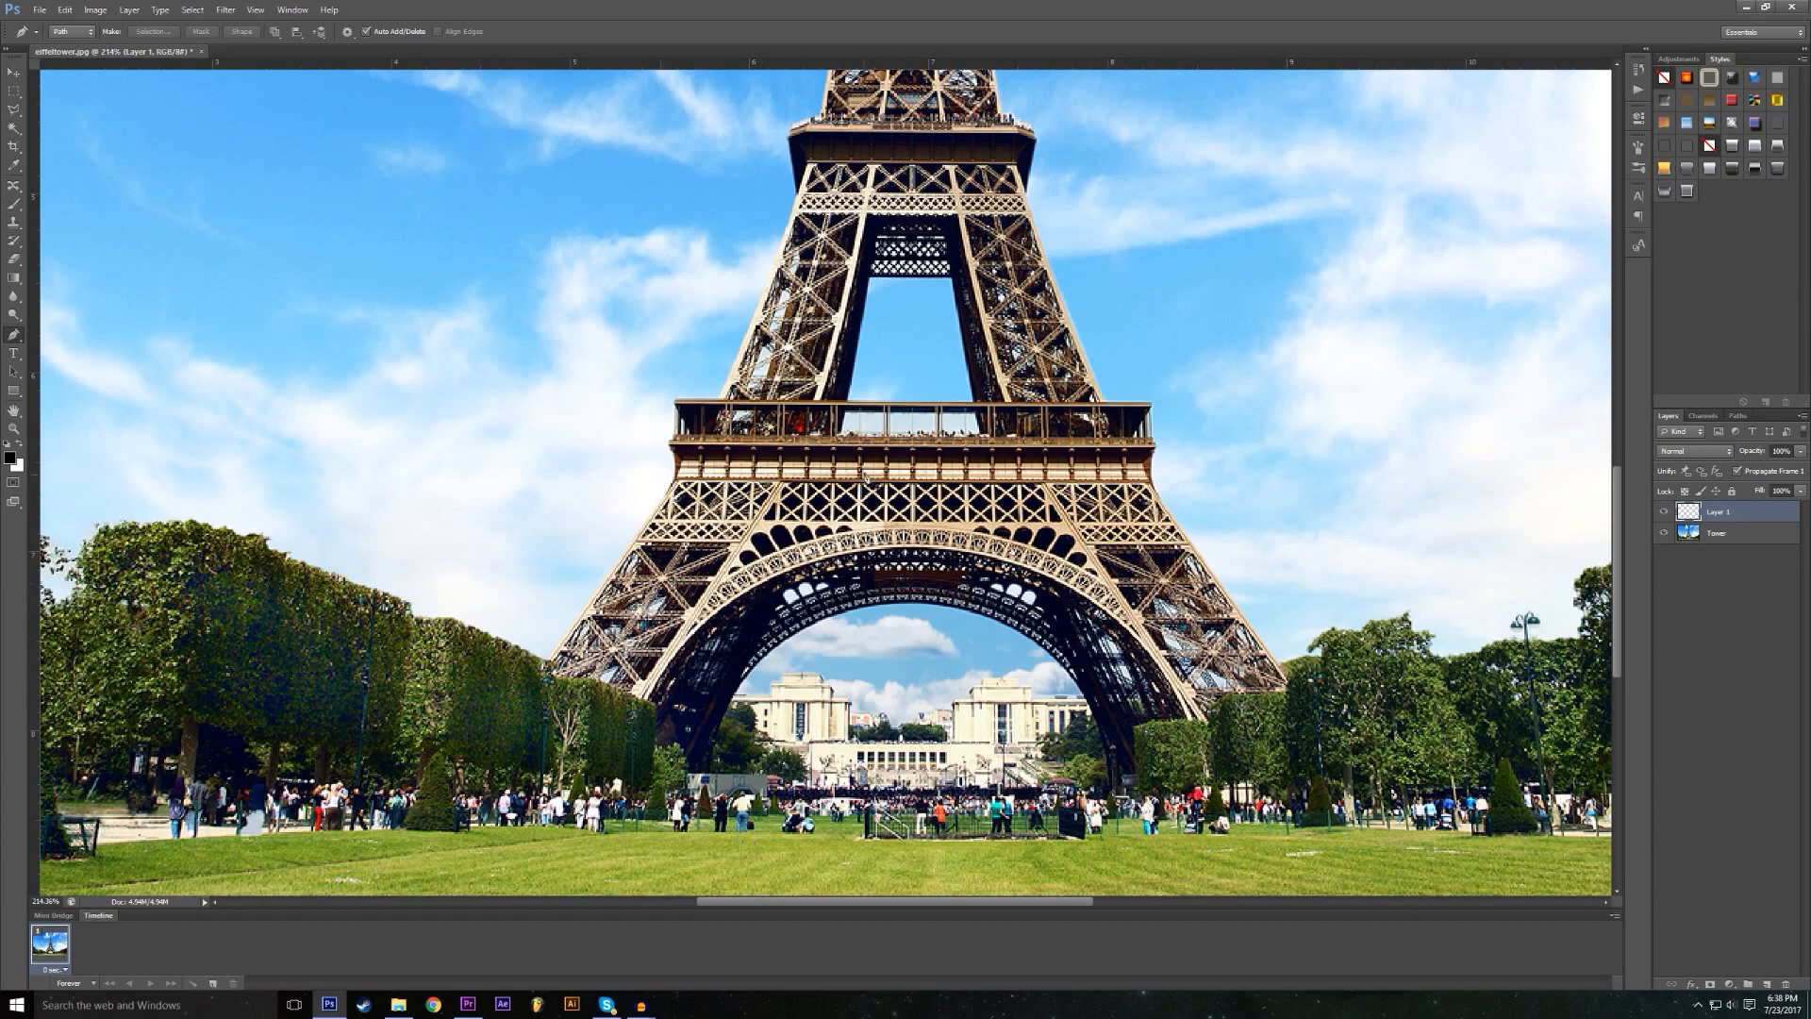
Step: Start a Pen path at the tower's left foot and trace it up around the left end of the first platform
scroll(670, 483, up, 5)
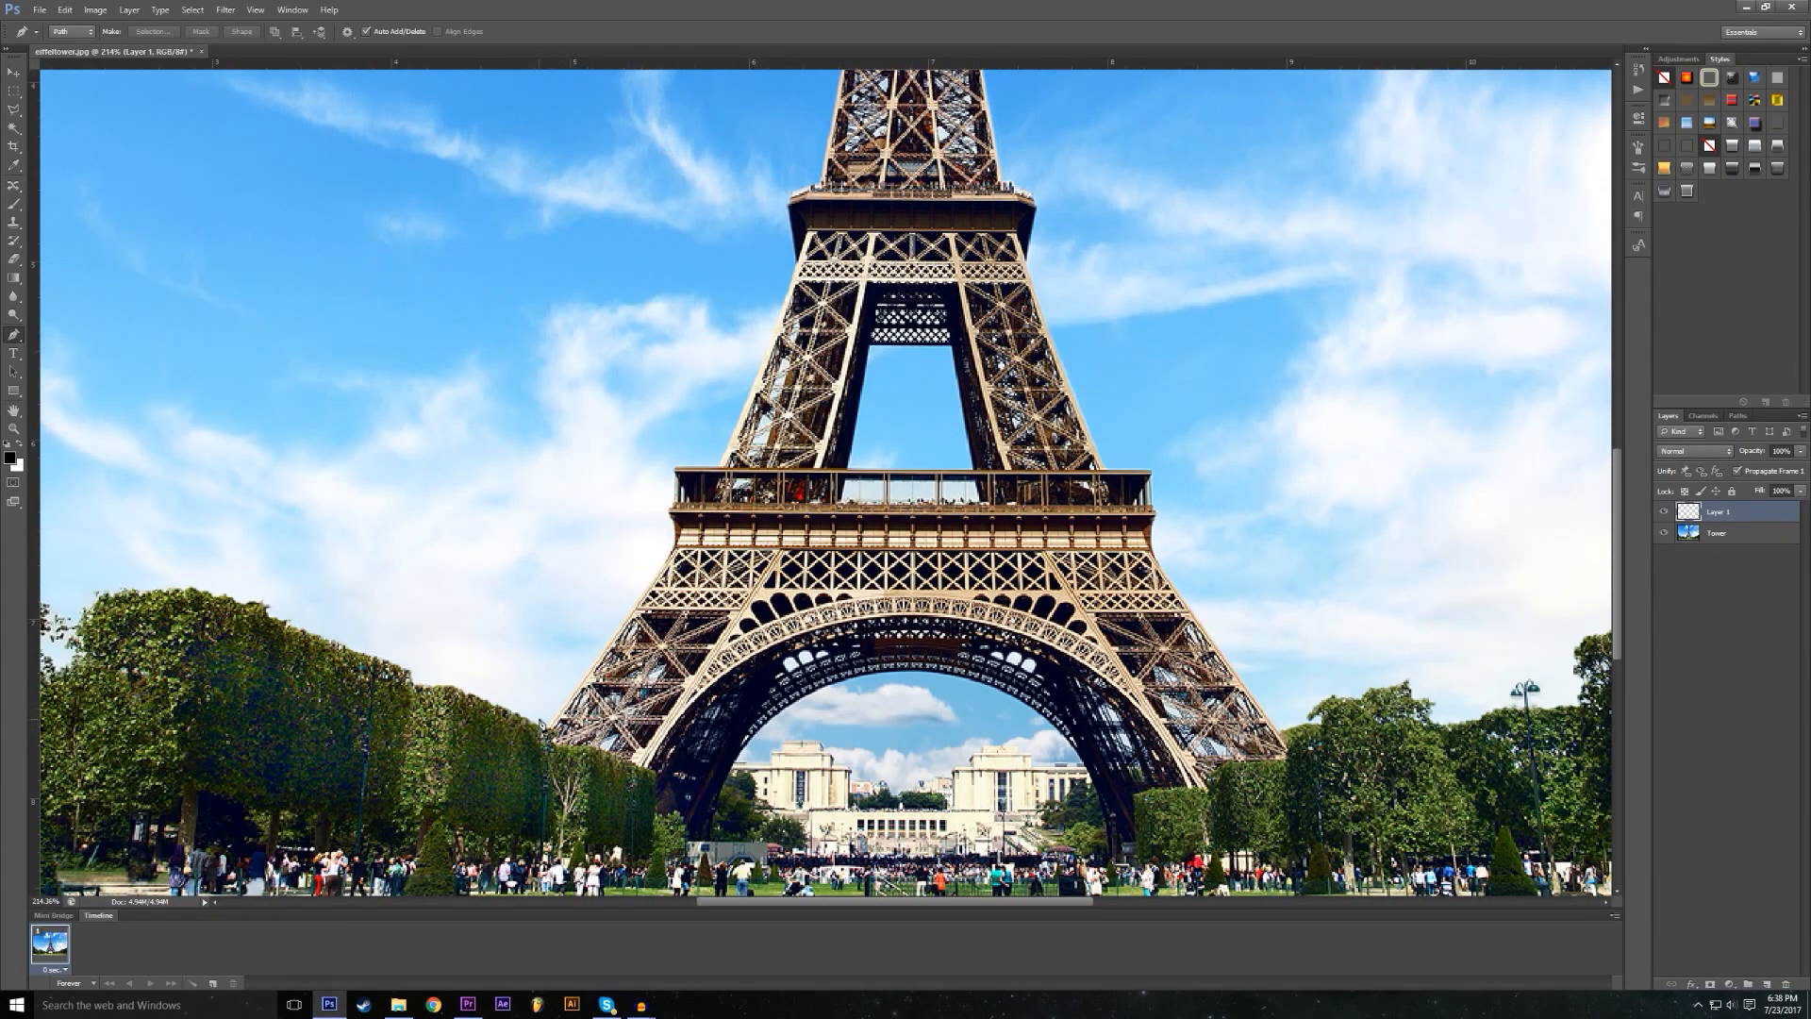
click(543, 728)
click(659, 545)
drag(665, 514, 642, 503)
click(656, 465)
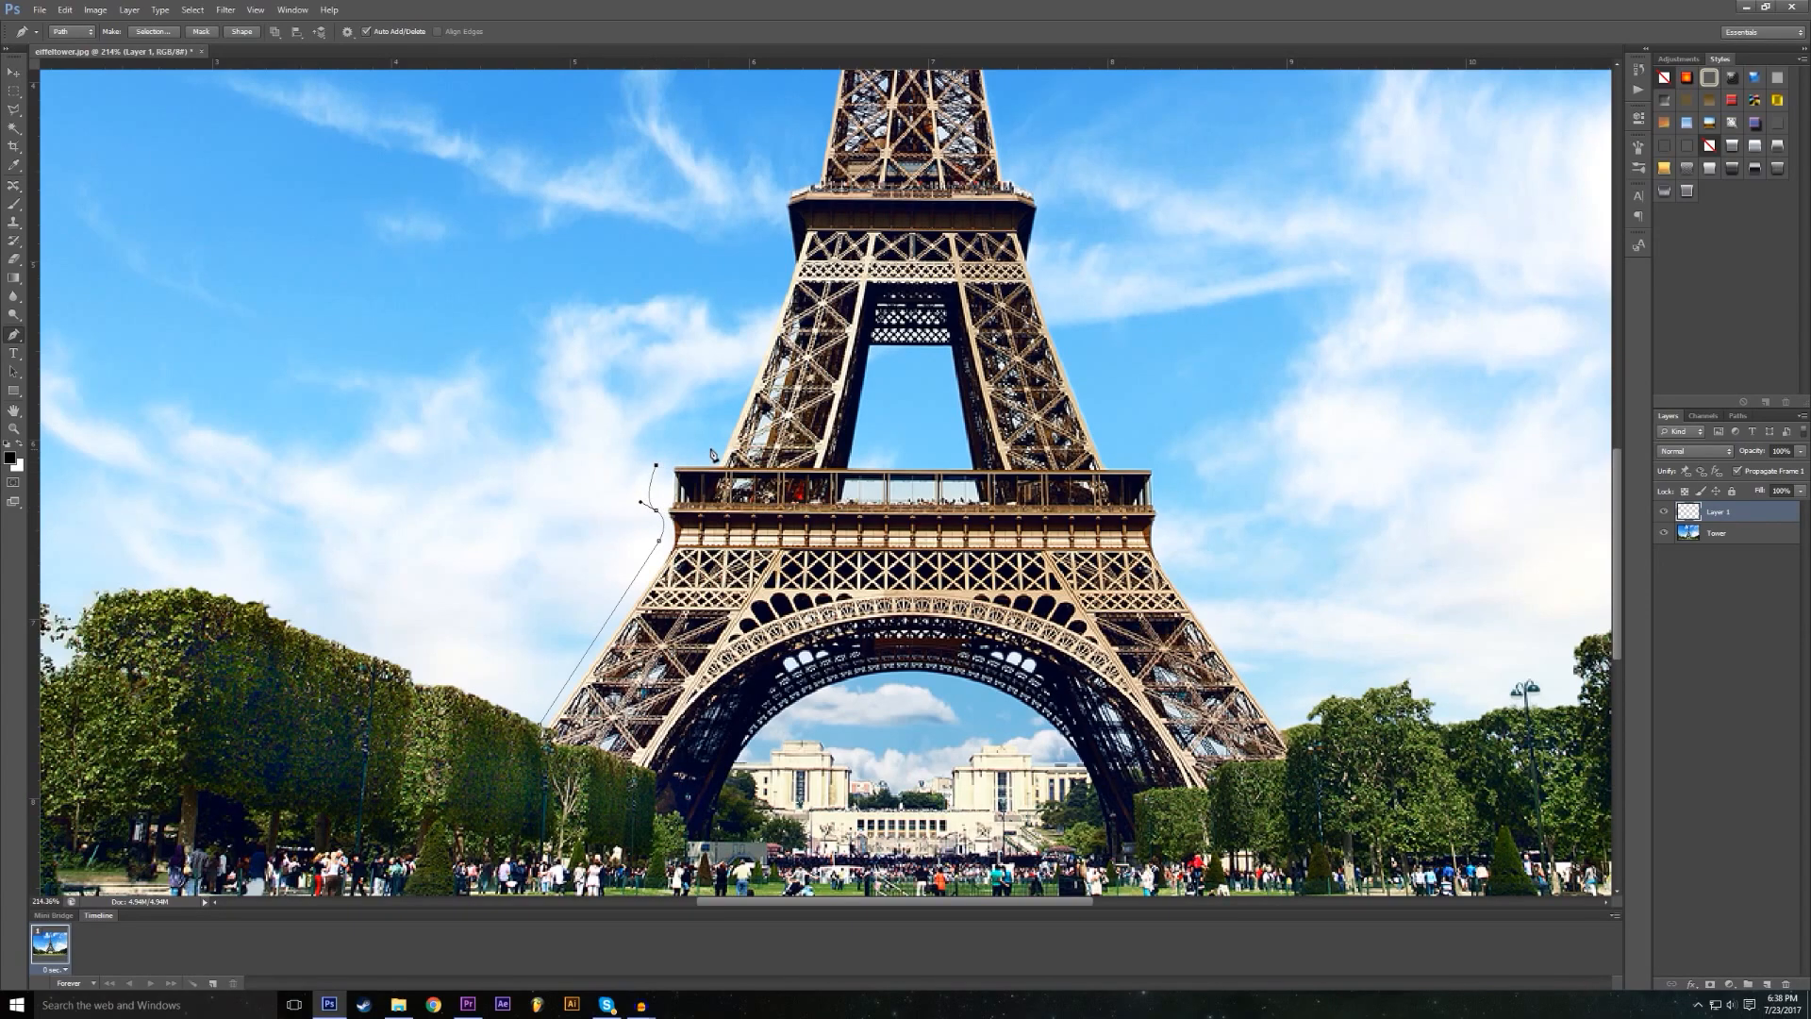
click(667, 455)
click(717, 457)
Step: Continue the path up the tower's left side, around the second platform's left edge, to the cabin near the top
scroll(755, 429, up, 3)
click(788, 407)
scroll(787, 415, up, 2)
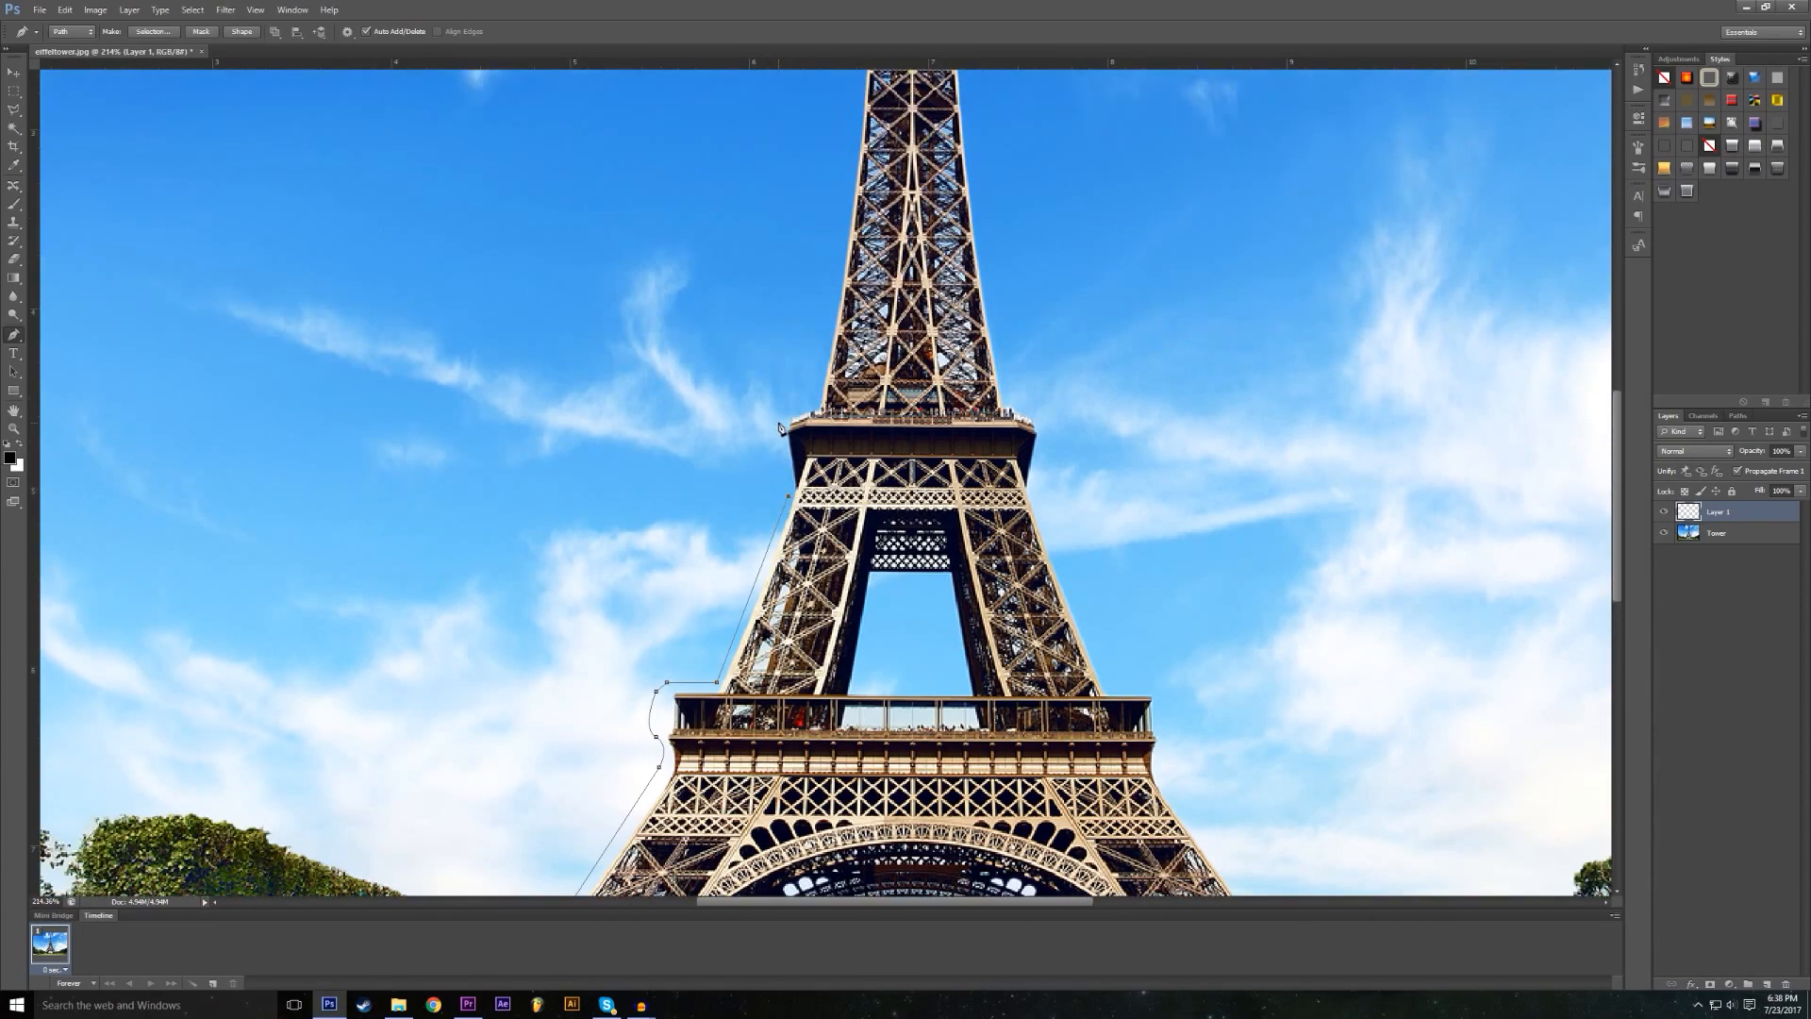
click(781, 416)
scroll(830, 378, up, 9)
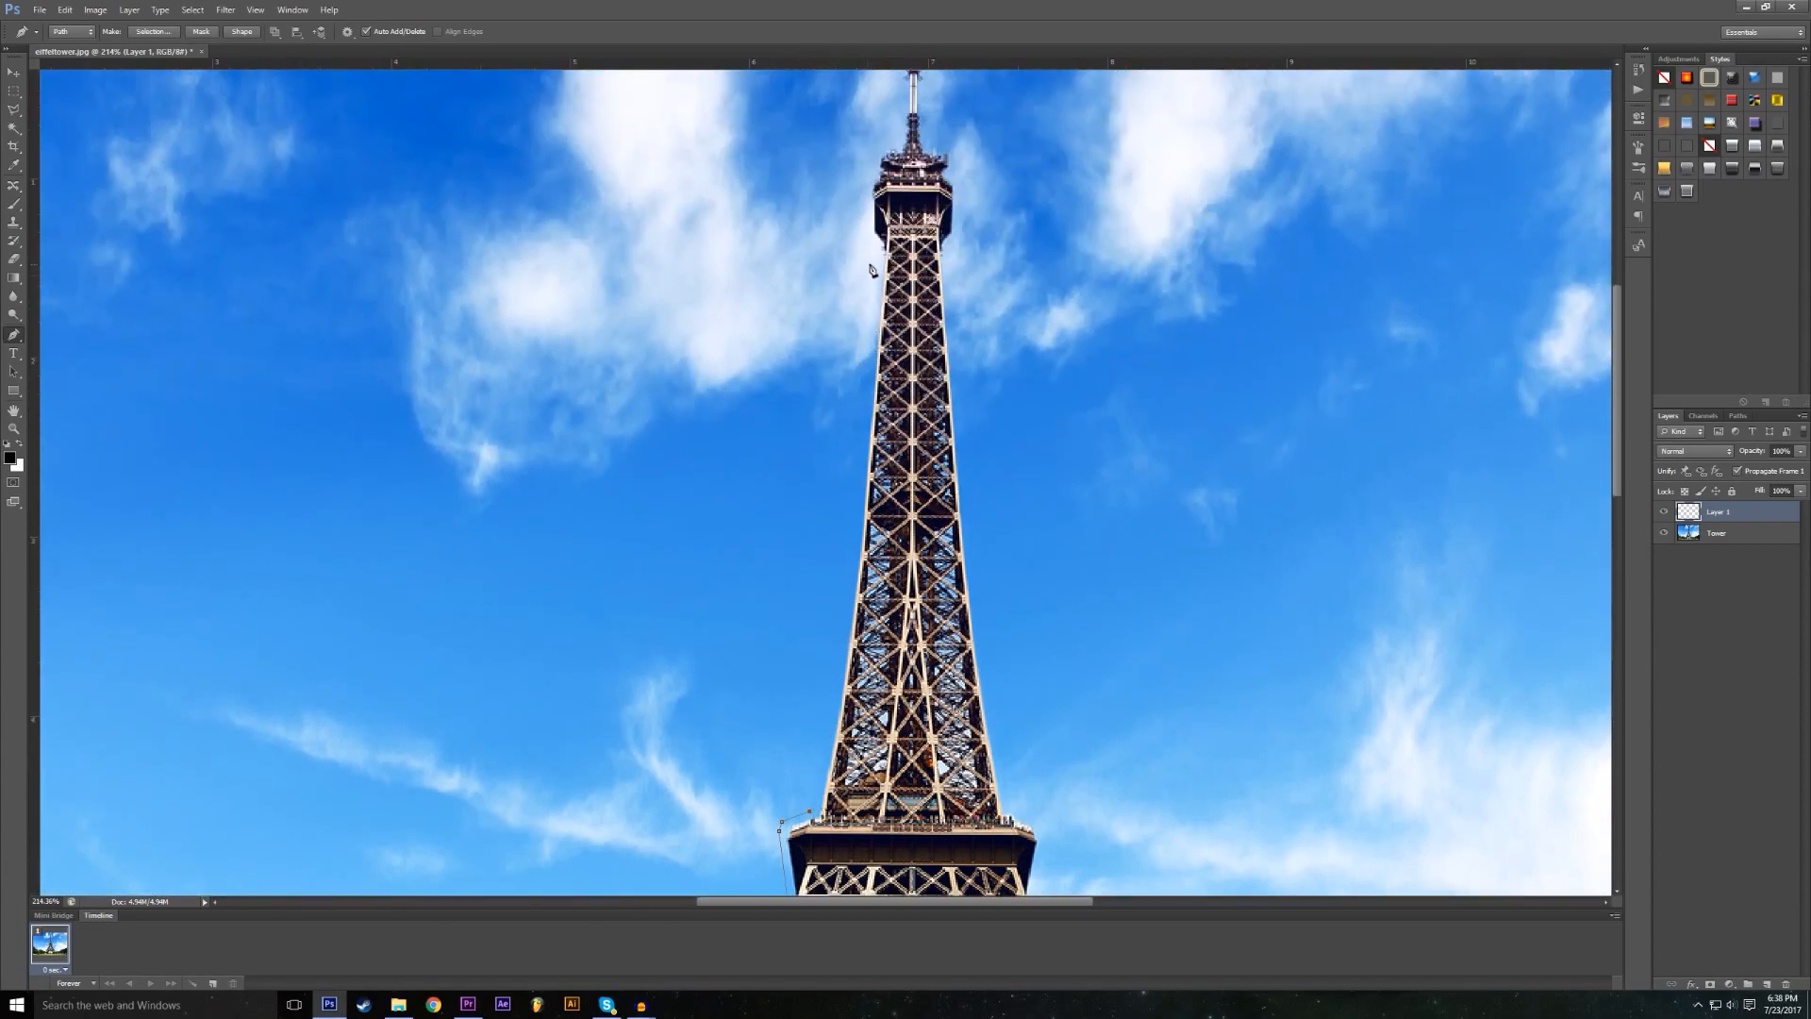
click(868, 261)
click(856, 206)
click(867, 176)
click(870, 148)
Step: Trace the path up around the antenna at the tower's tip and back down its right side
scroll(891, 142, up, 2)
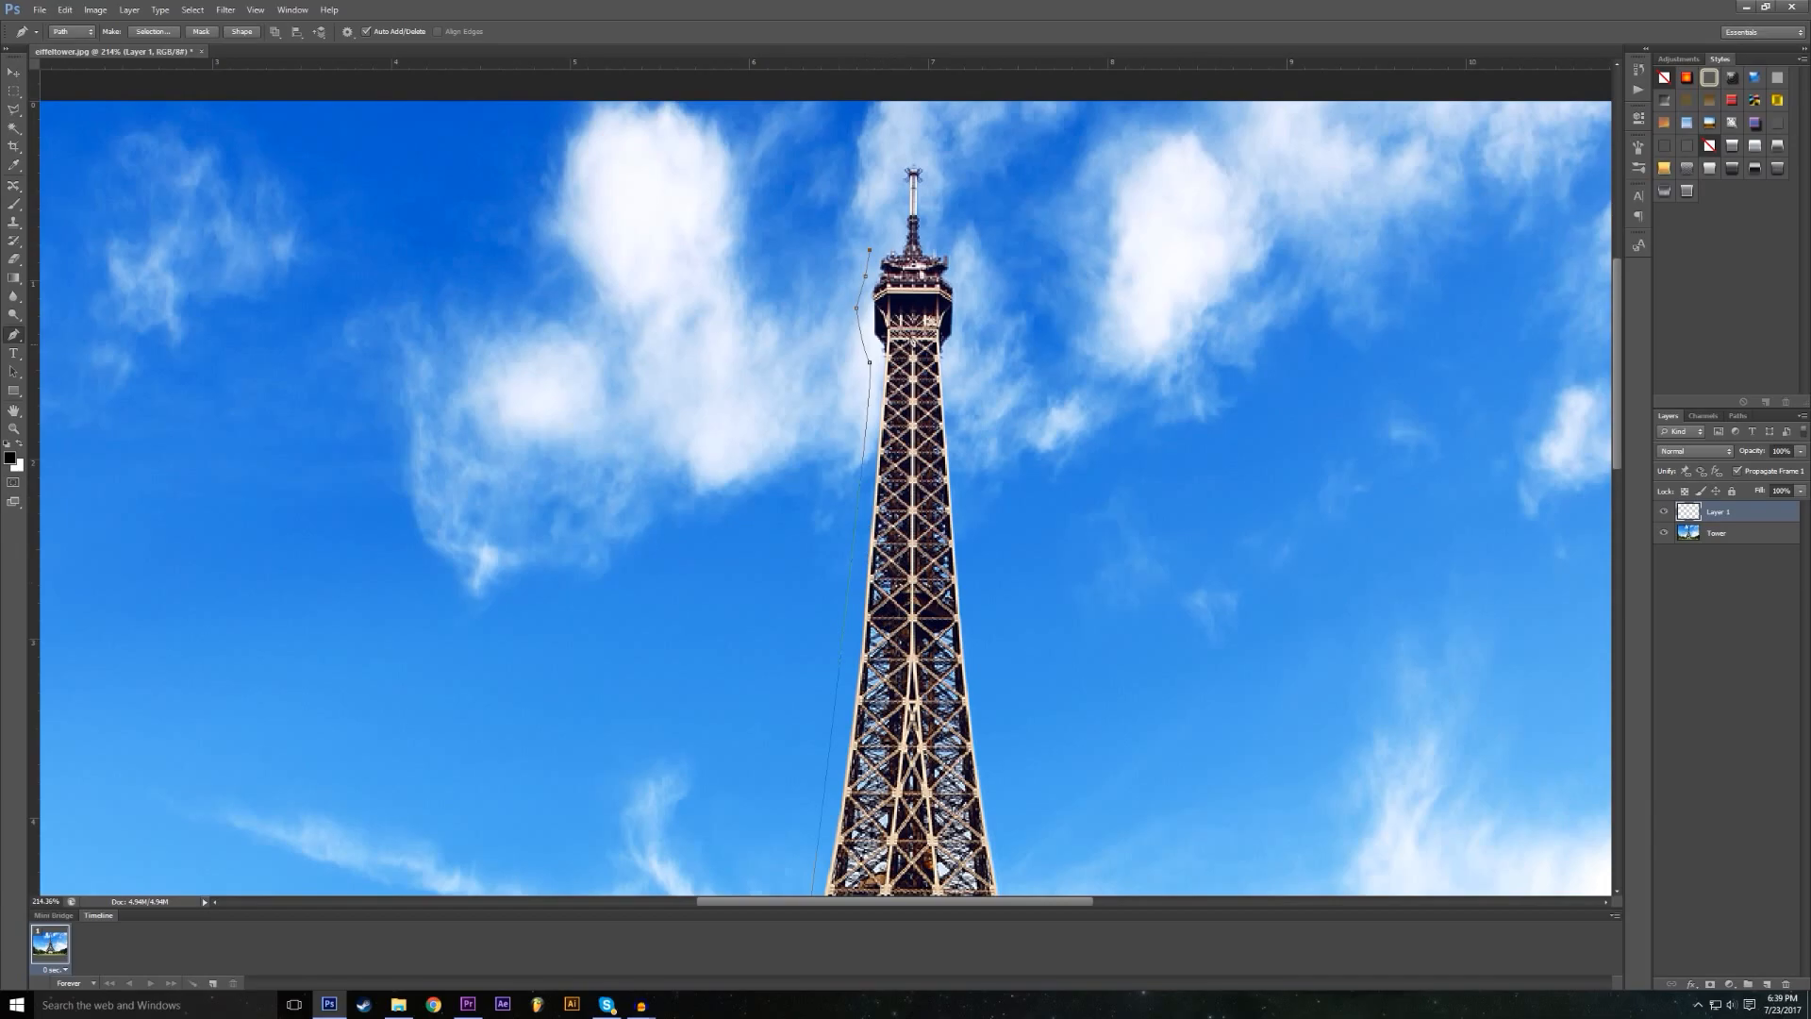
click(891, 244)
click(899, 213)
click(897, 168)
click(903, 149)
click(919, 153)
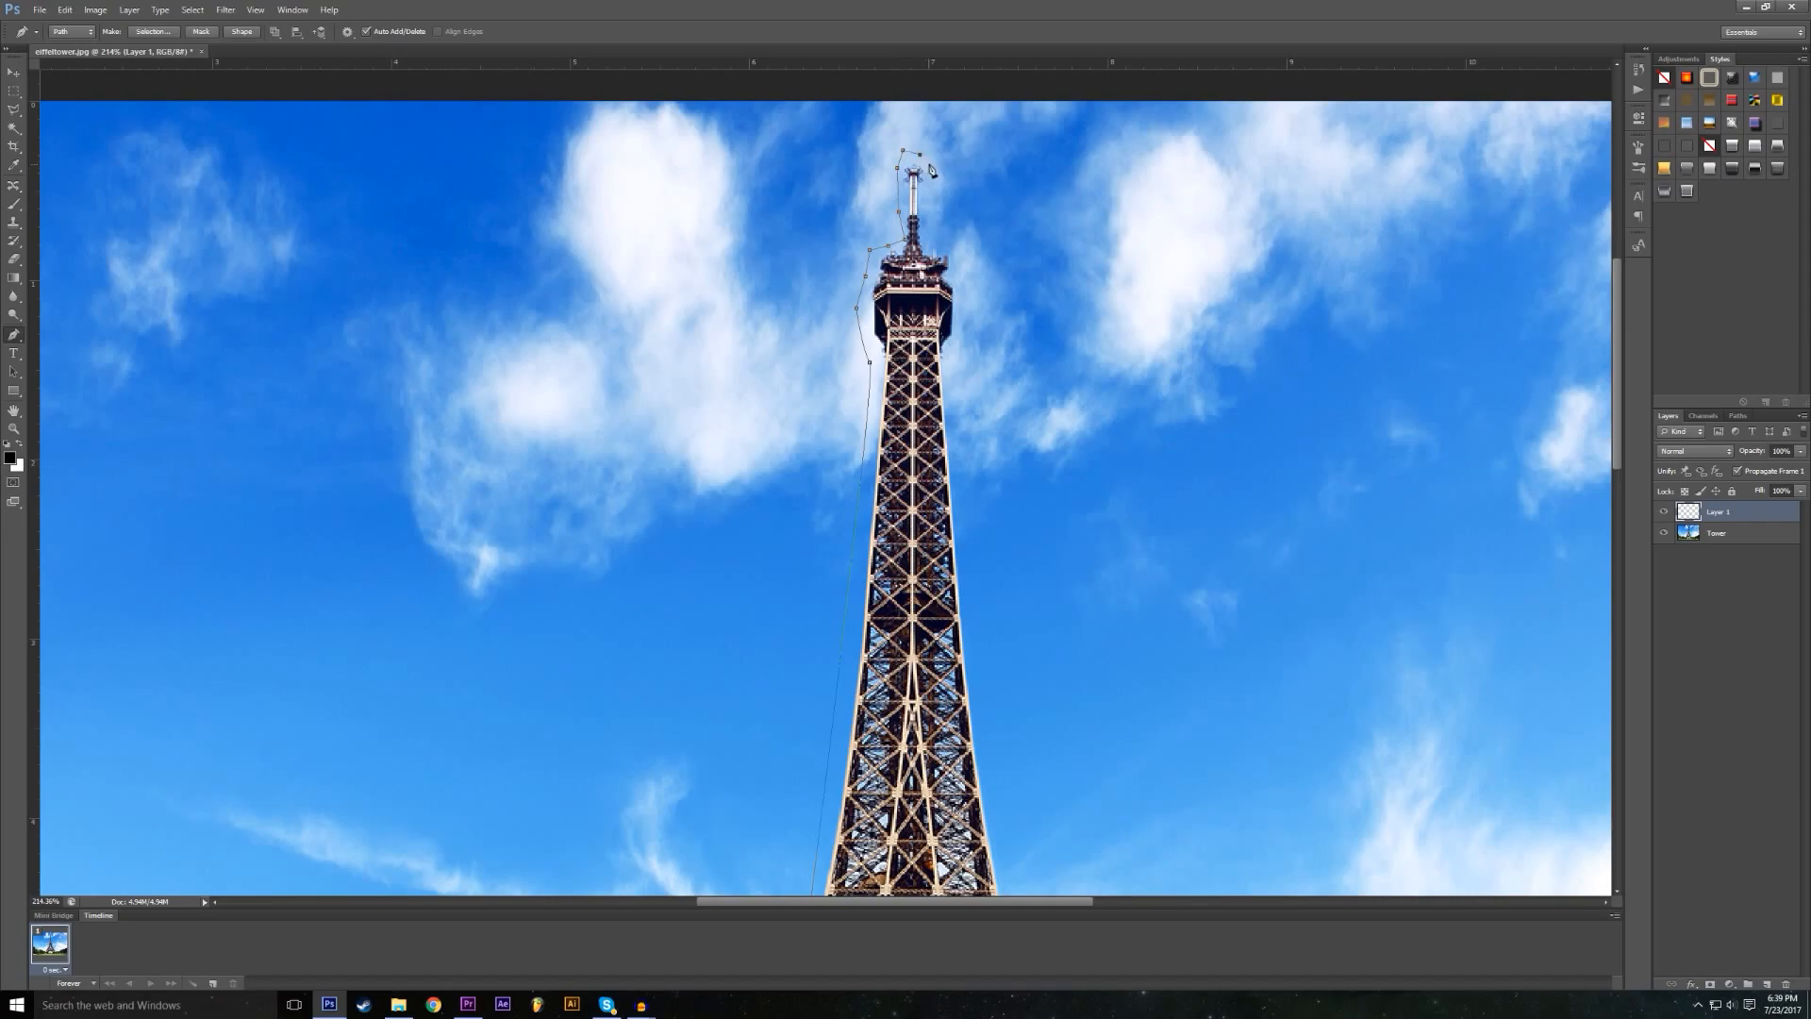
click(930, 212)
Step: Continue the path down the tower's right side from the top cabin to around the second platform's right edge
click(961, 304)
click(958, 334)
scroll(950, 368, down, 4)
click(1025, 761)
click(1050, 772)
scroll(1056, 772, down, 1)
click(1054, 760)
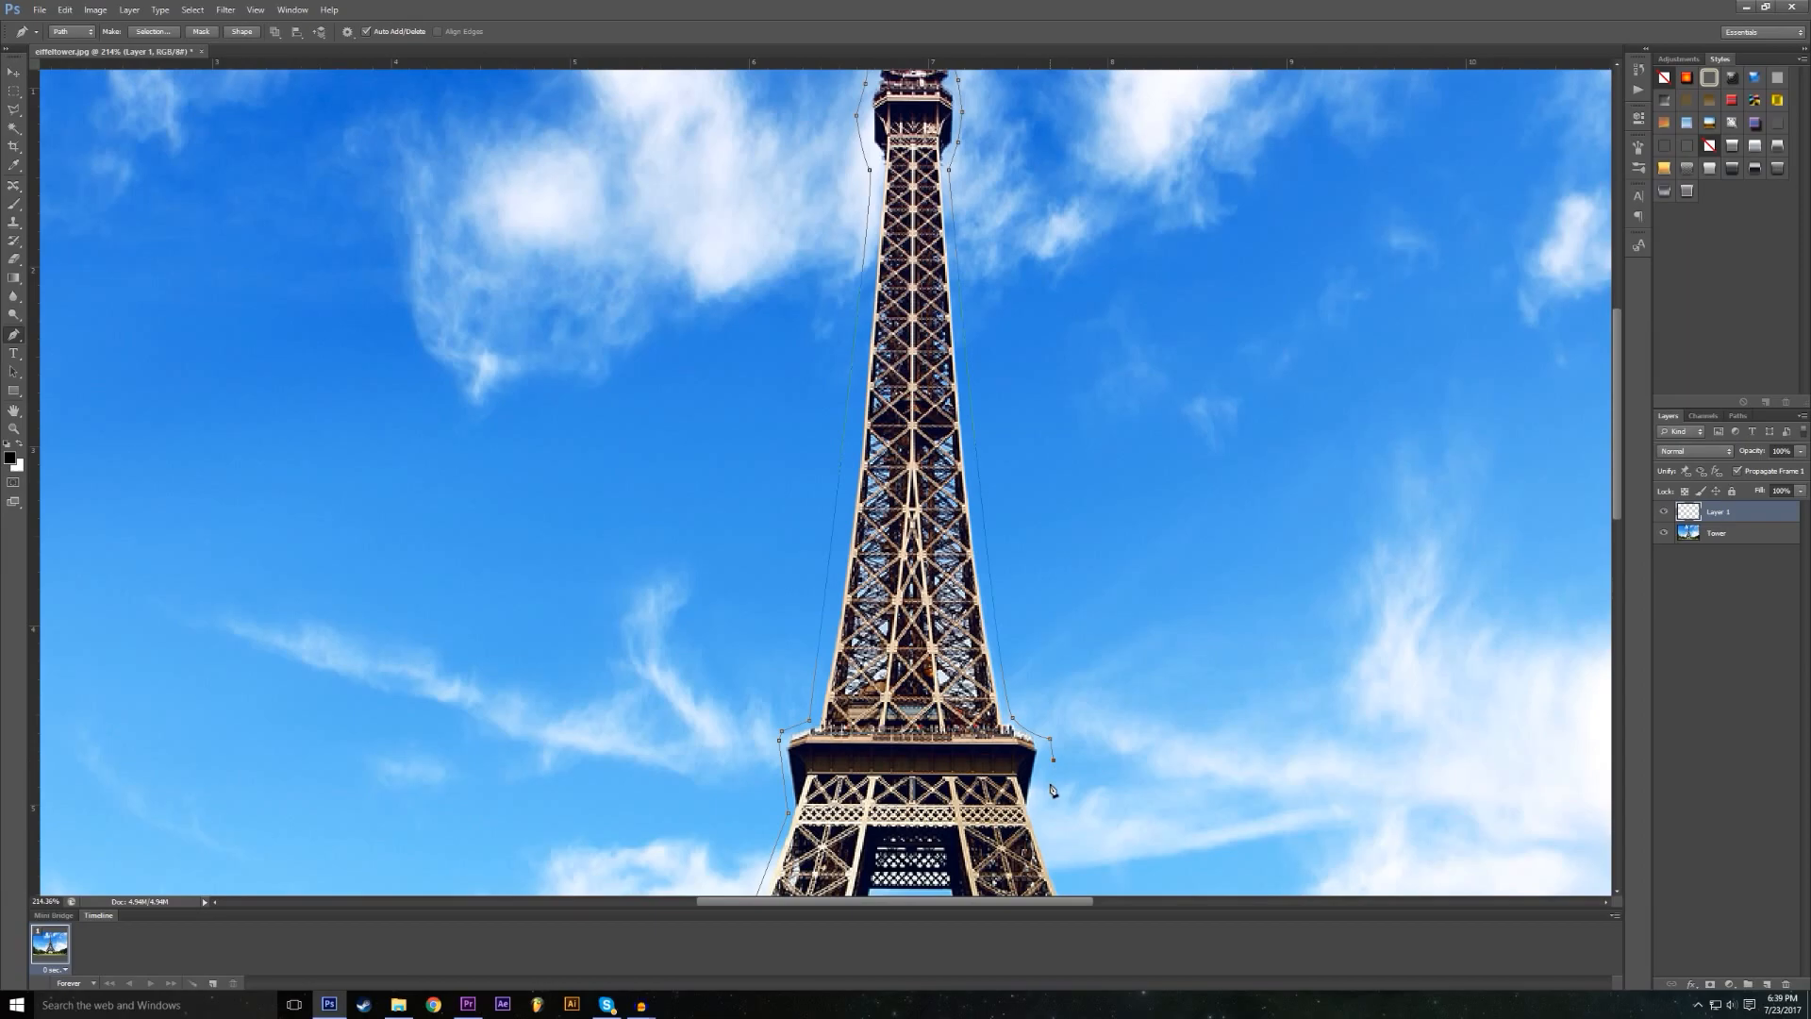
Step: Trace the path around the right end of the first platform and down to the tower's right foot
scroll(1038, 809, down, 10)
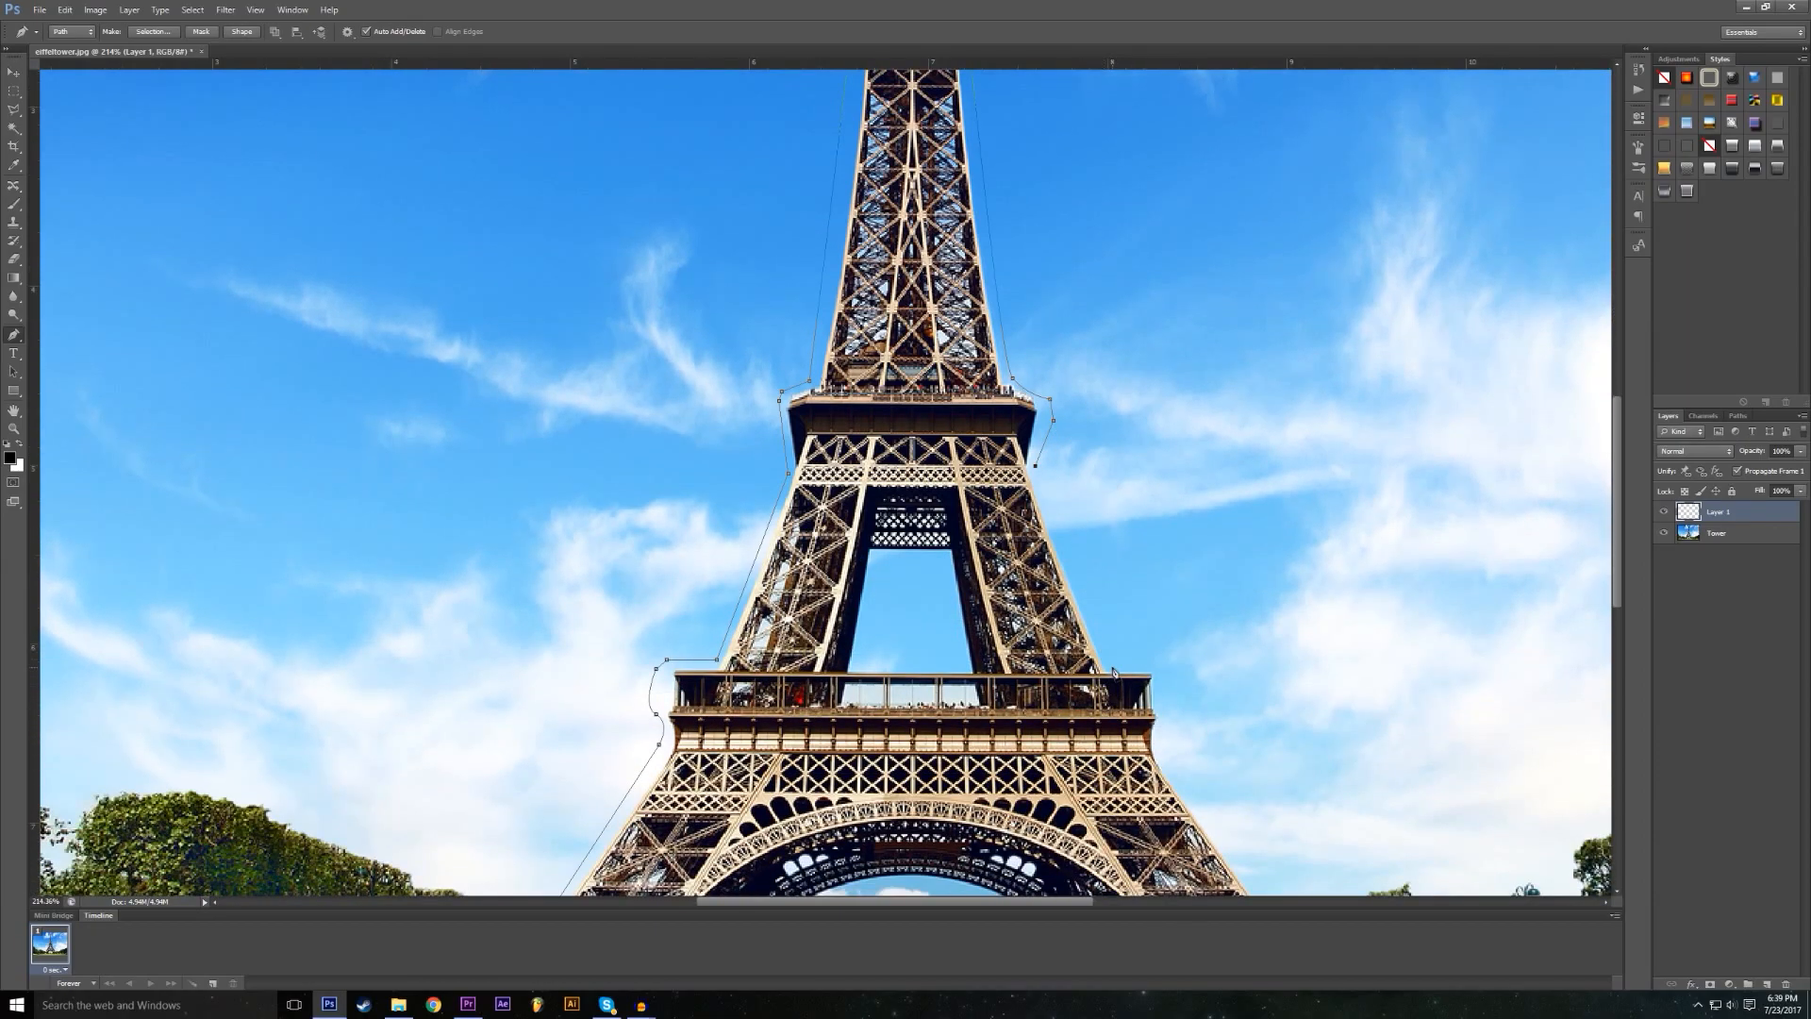
click(1113, 667)
click(1161, 666)
scroll(1170, 660, down, 2)
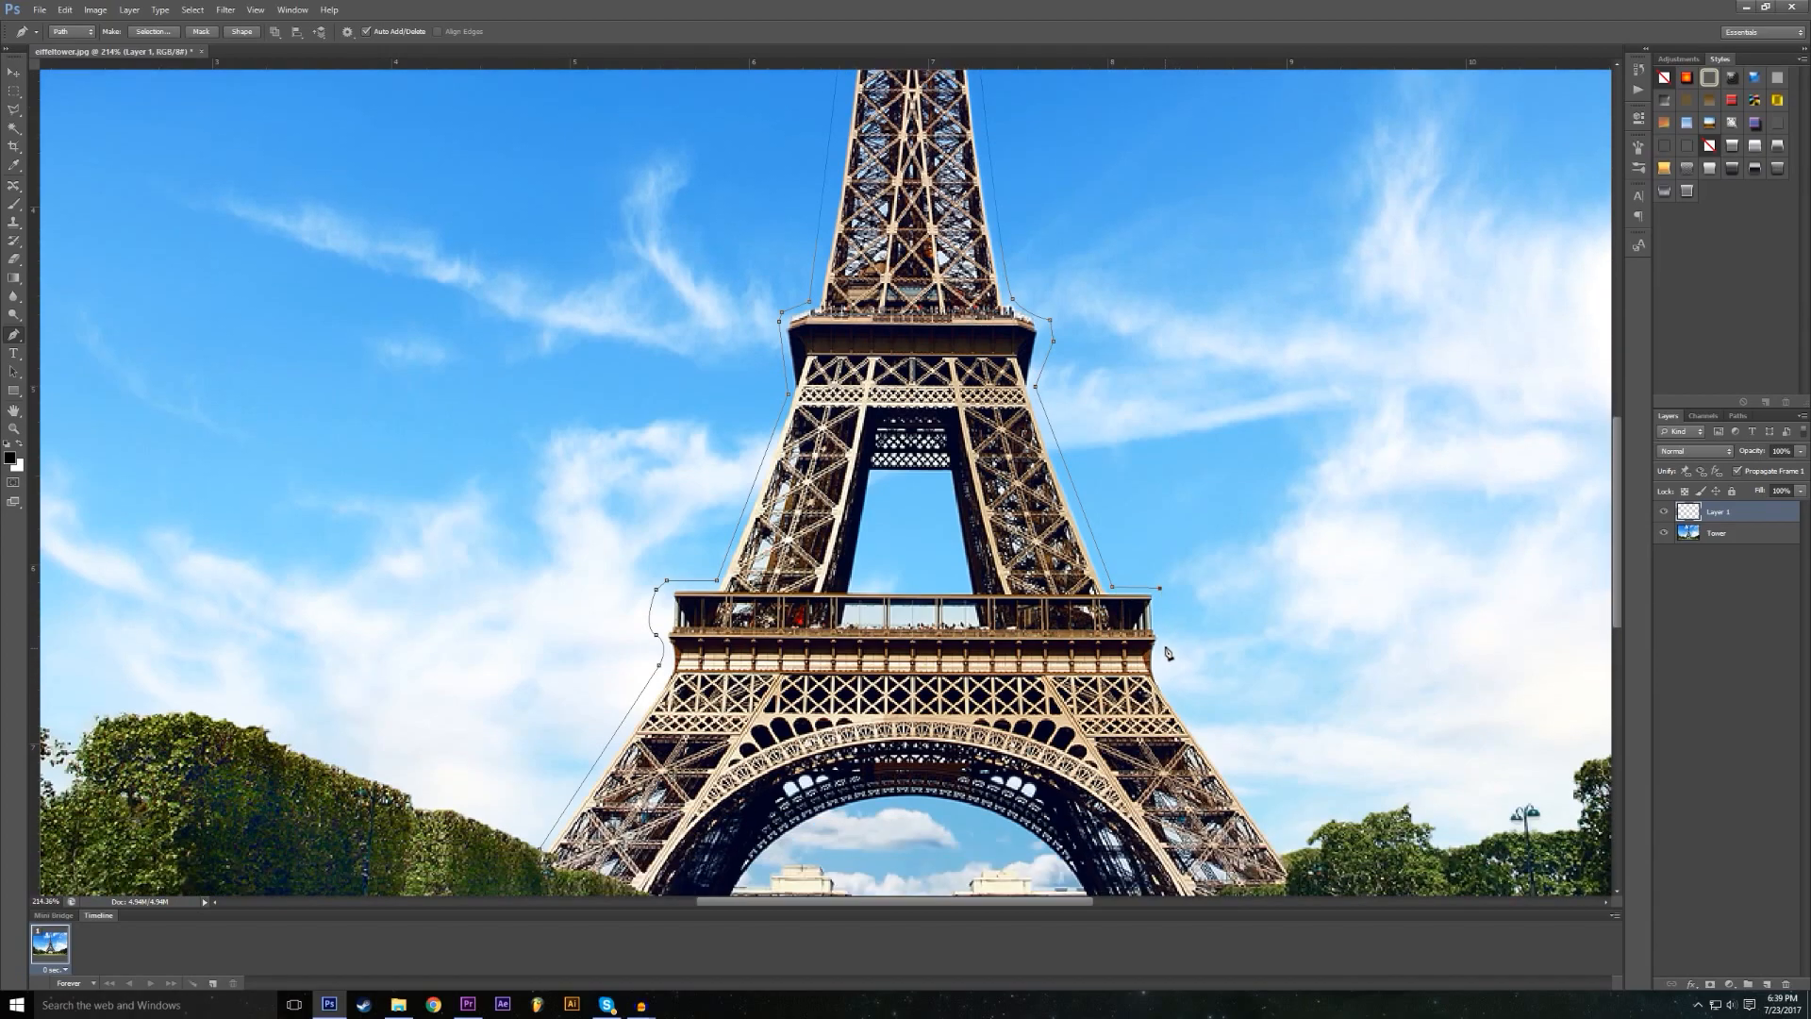
click(1165, 676)
scroll(1170, 679, down, 3)
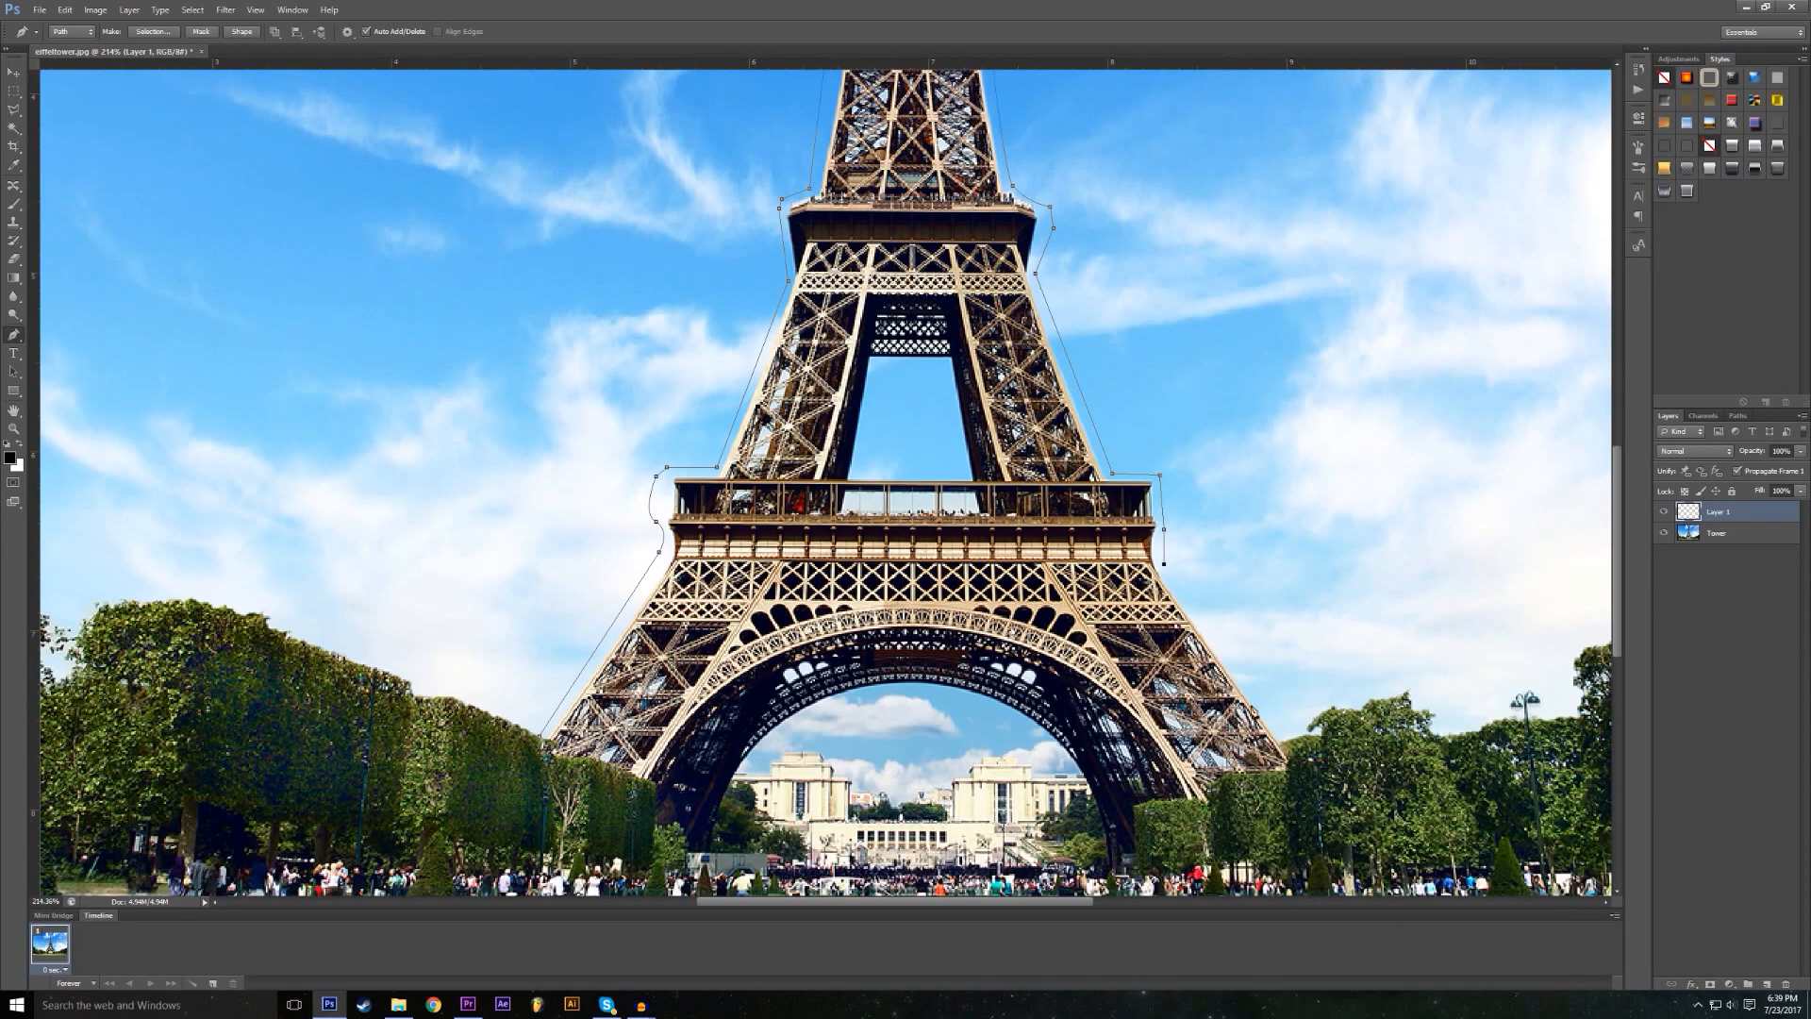
click(1284, 750)
Step: Complete the path around the tower's base and arch and close it at its starting point
scroll(1285, 750, down, 2)
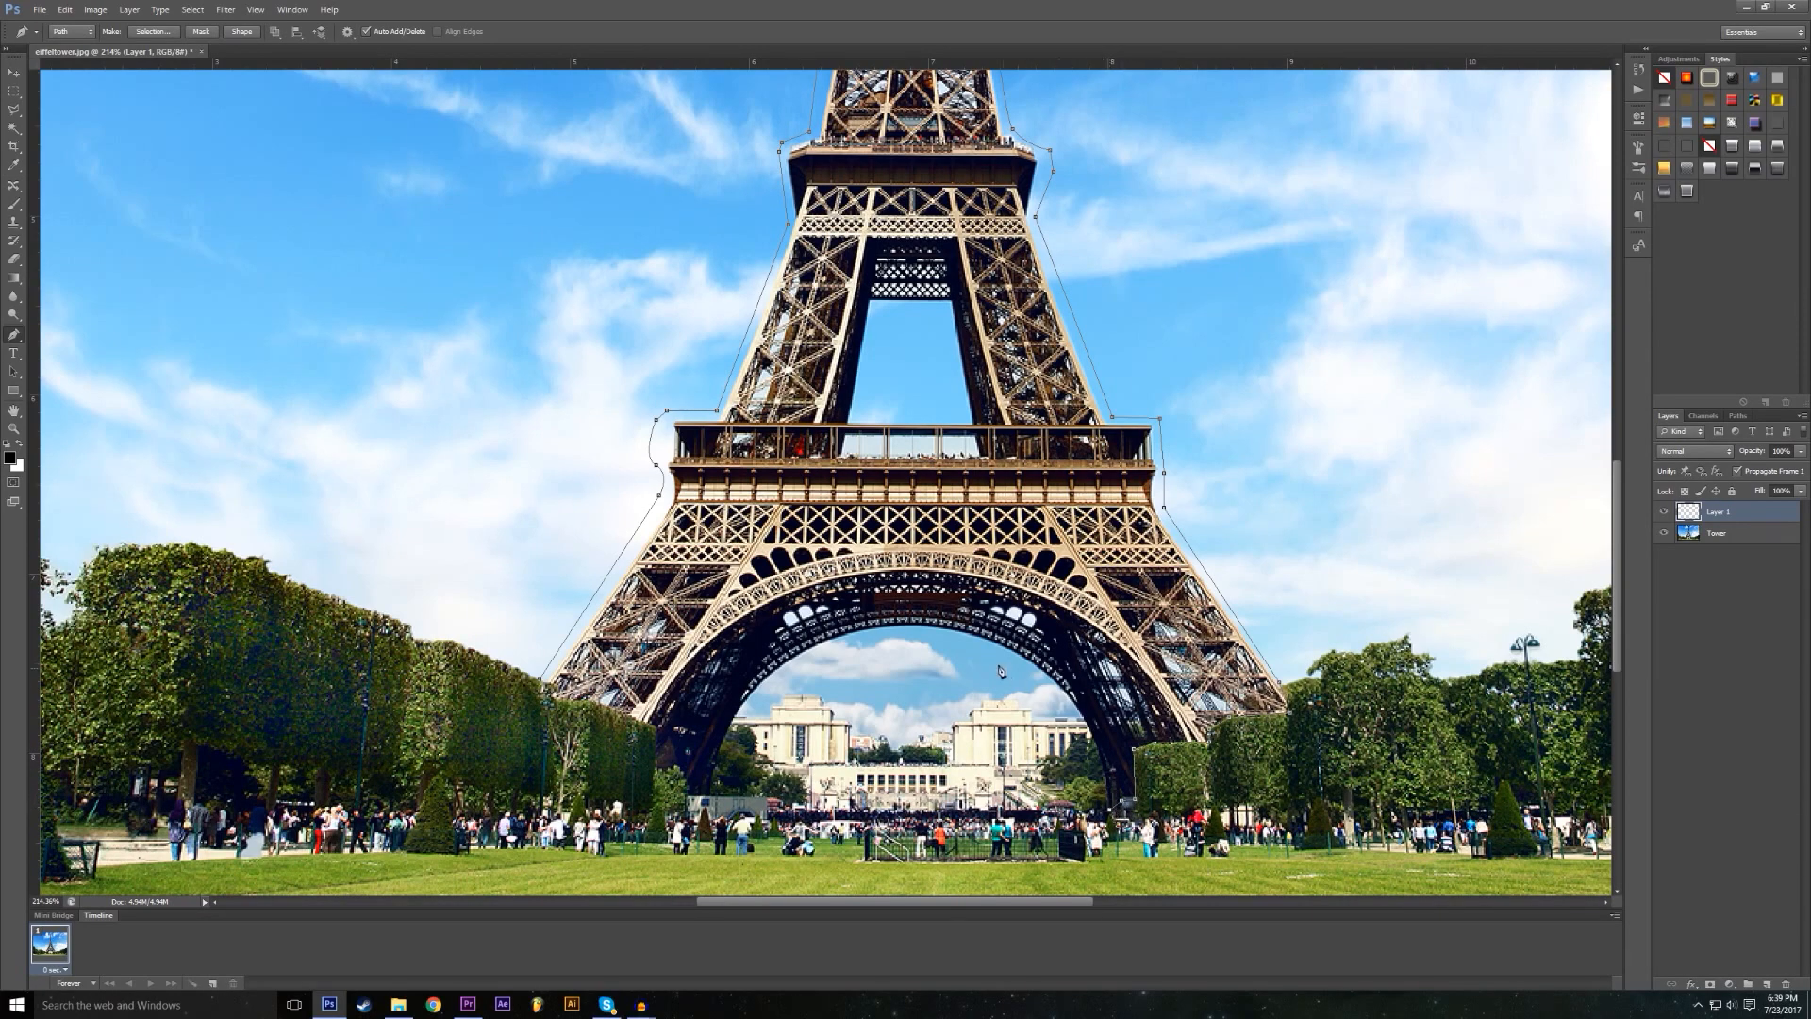
drag(916, 627, 717, 612)
scroll(707, 788, down, 1)
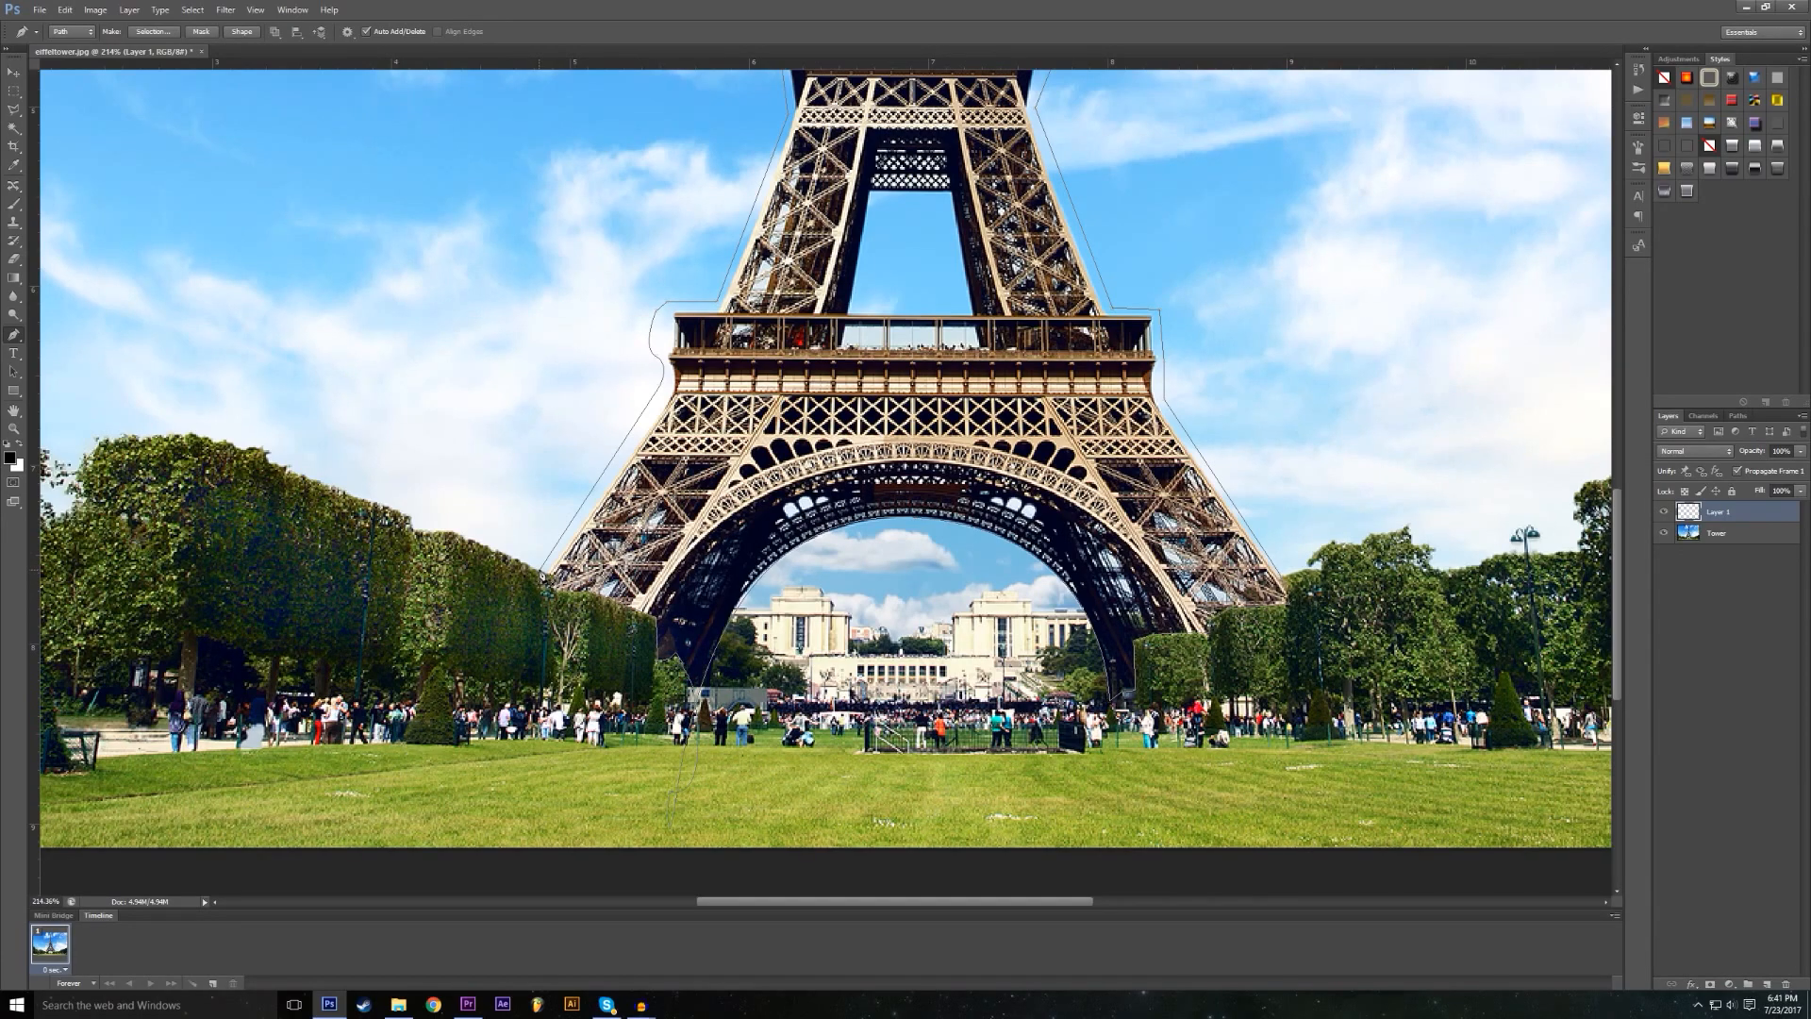
Step: Convert the closed path around the tower into a new anti-aliased selection
scroll(705, 472, up, 3)
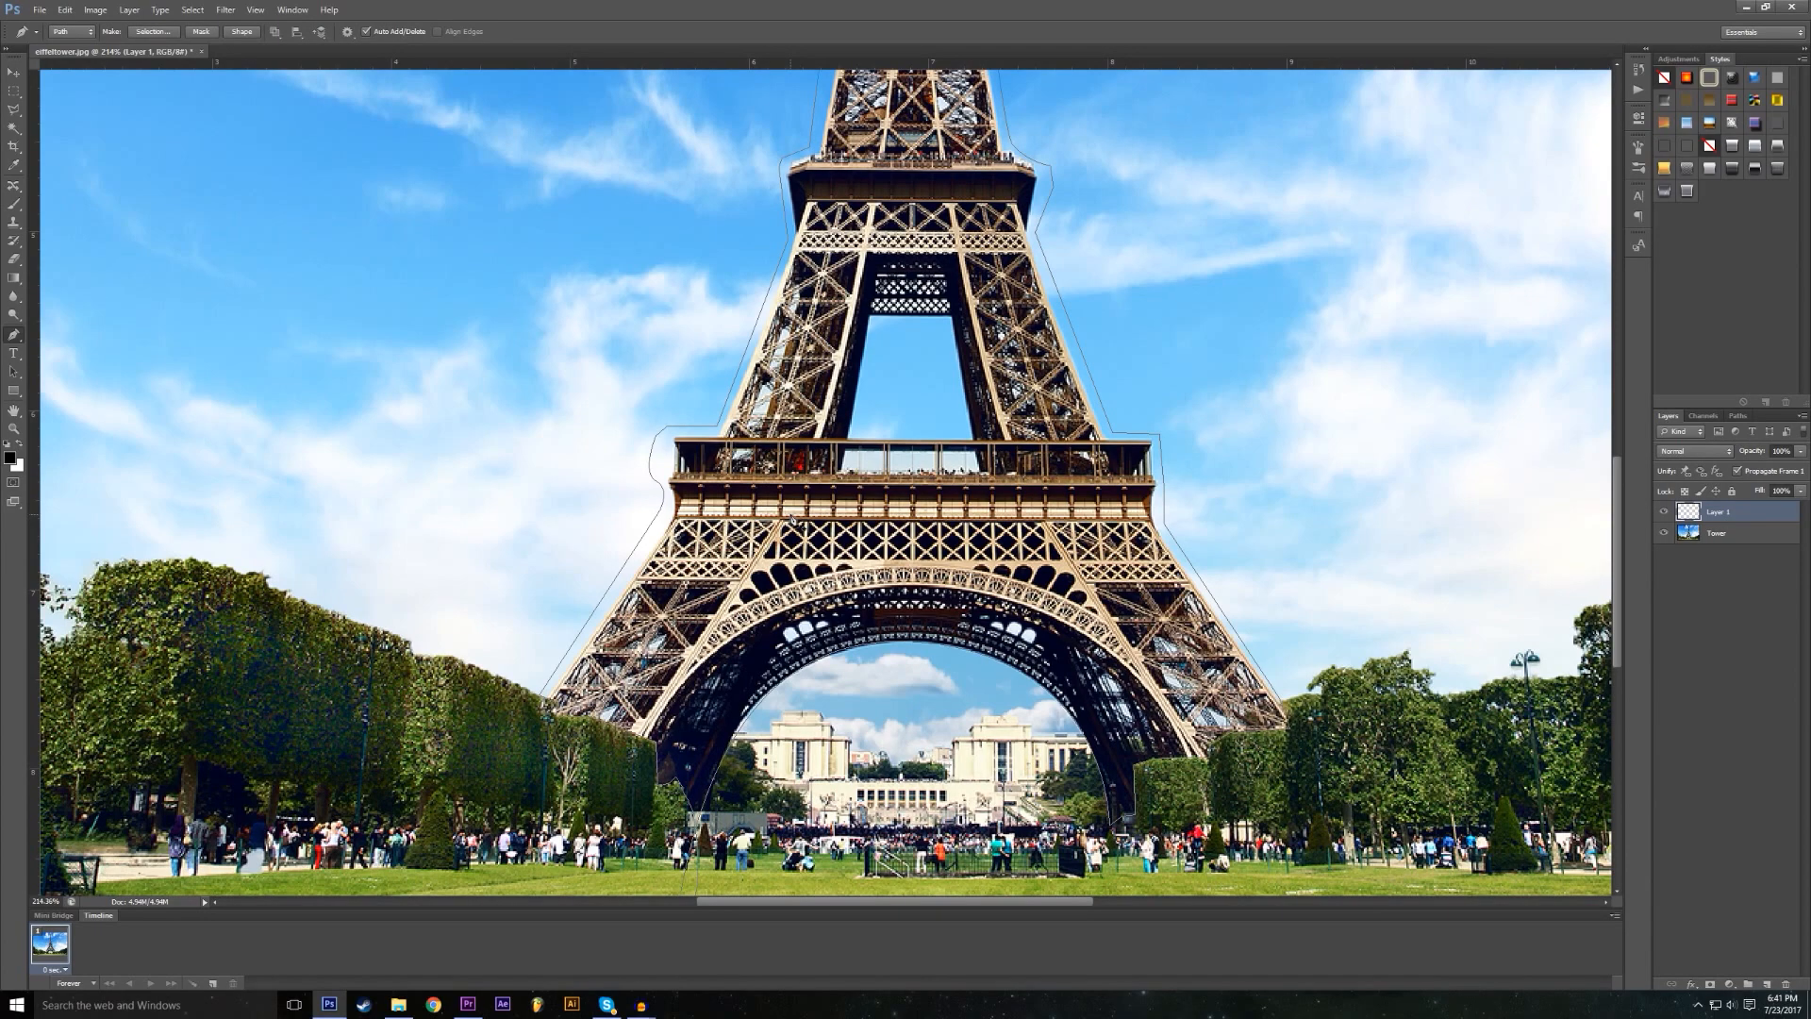
scroll(791, 519, up, 3)
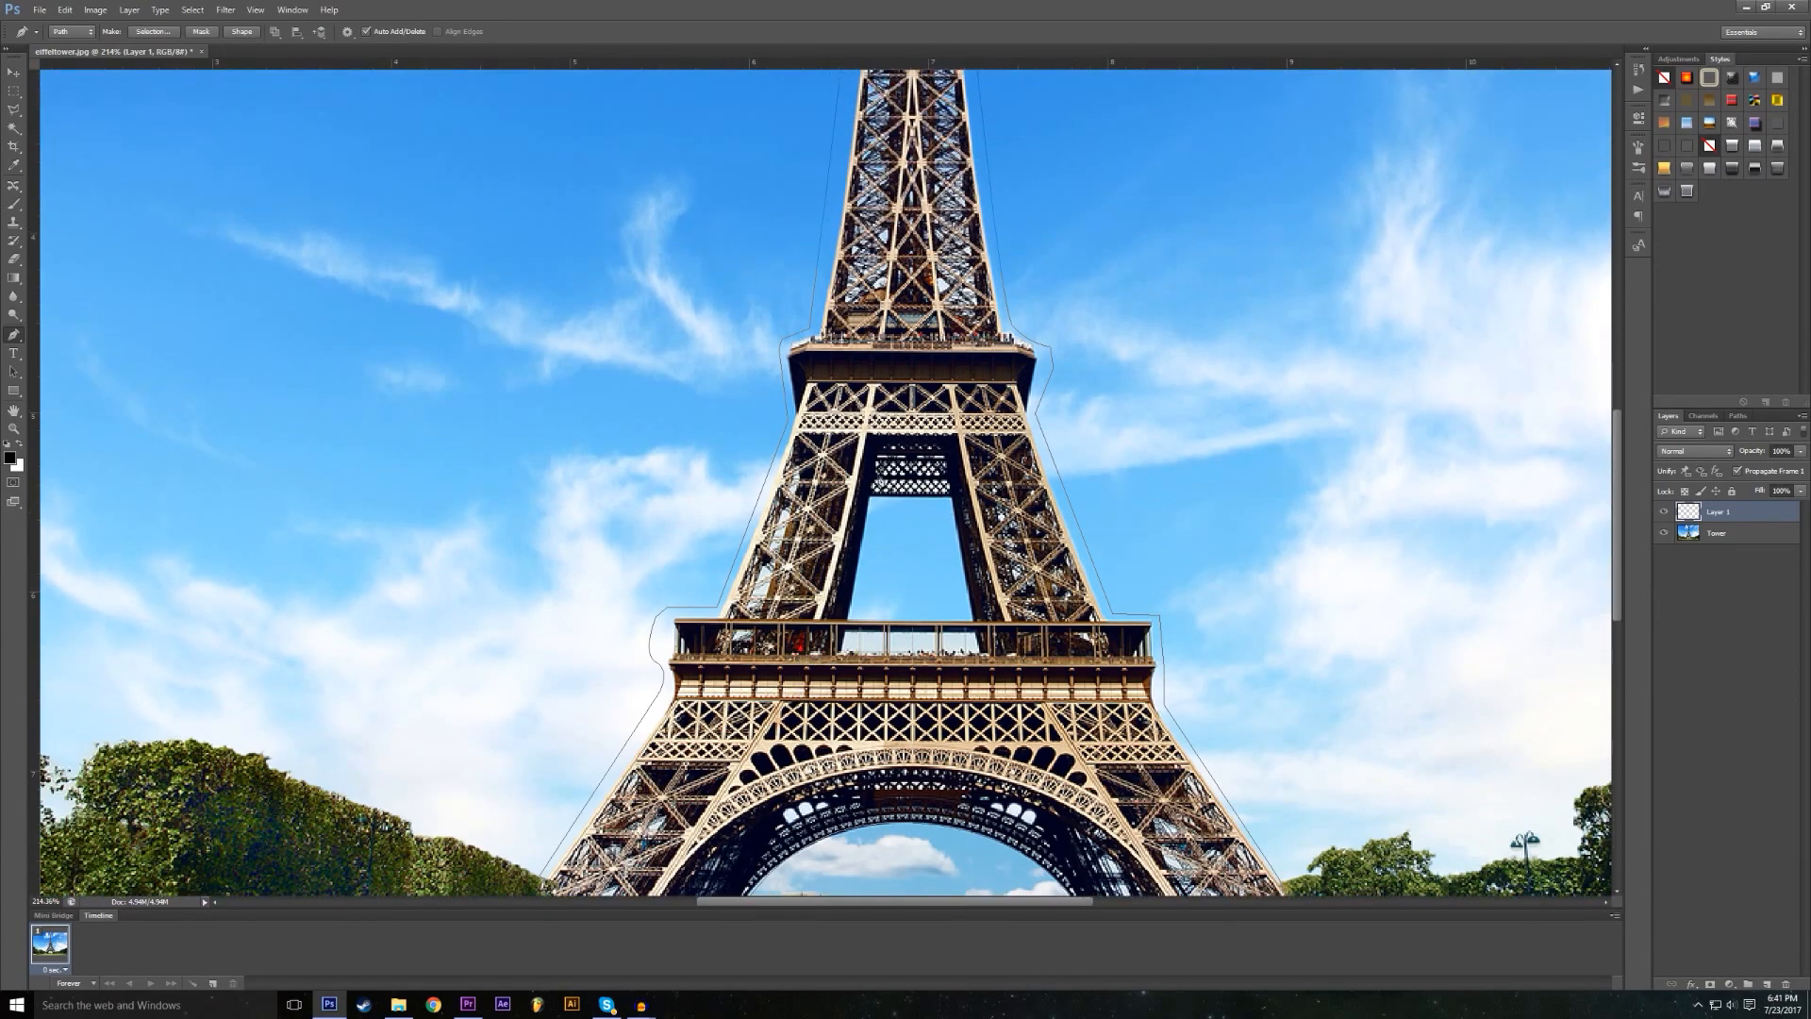
scroll(900, 630, down, 3)
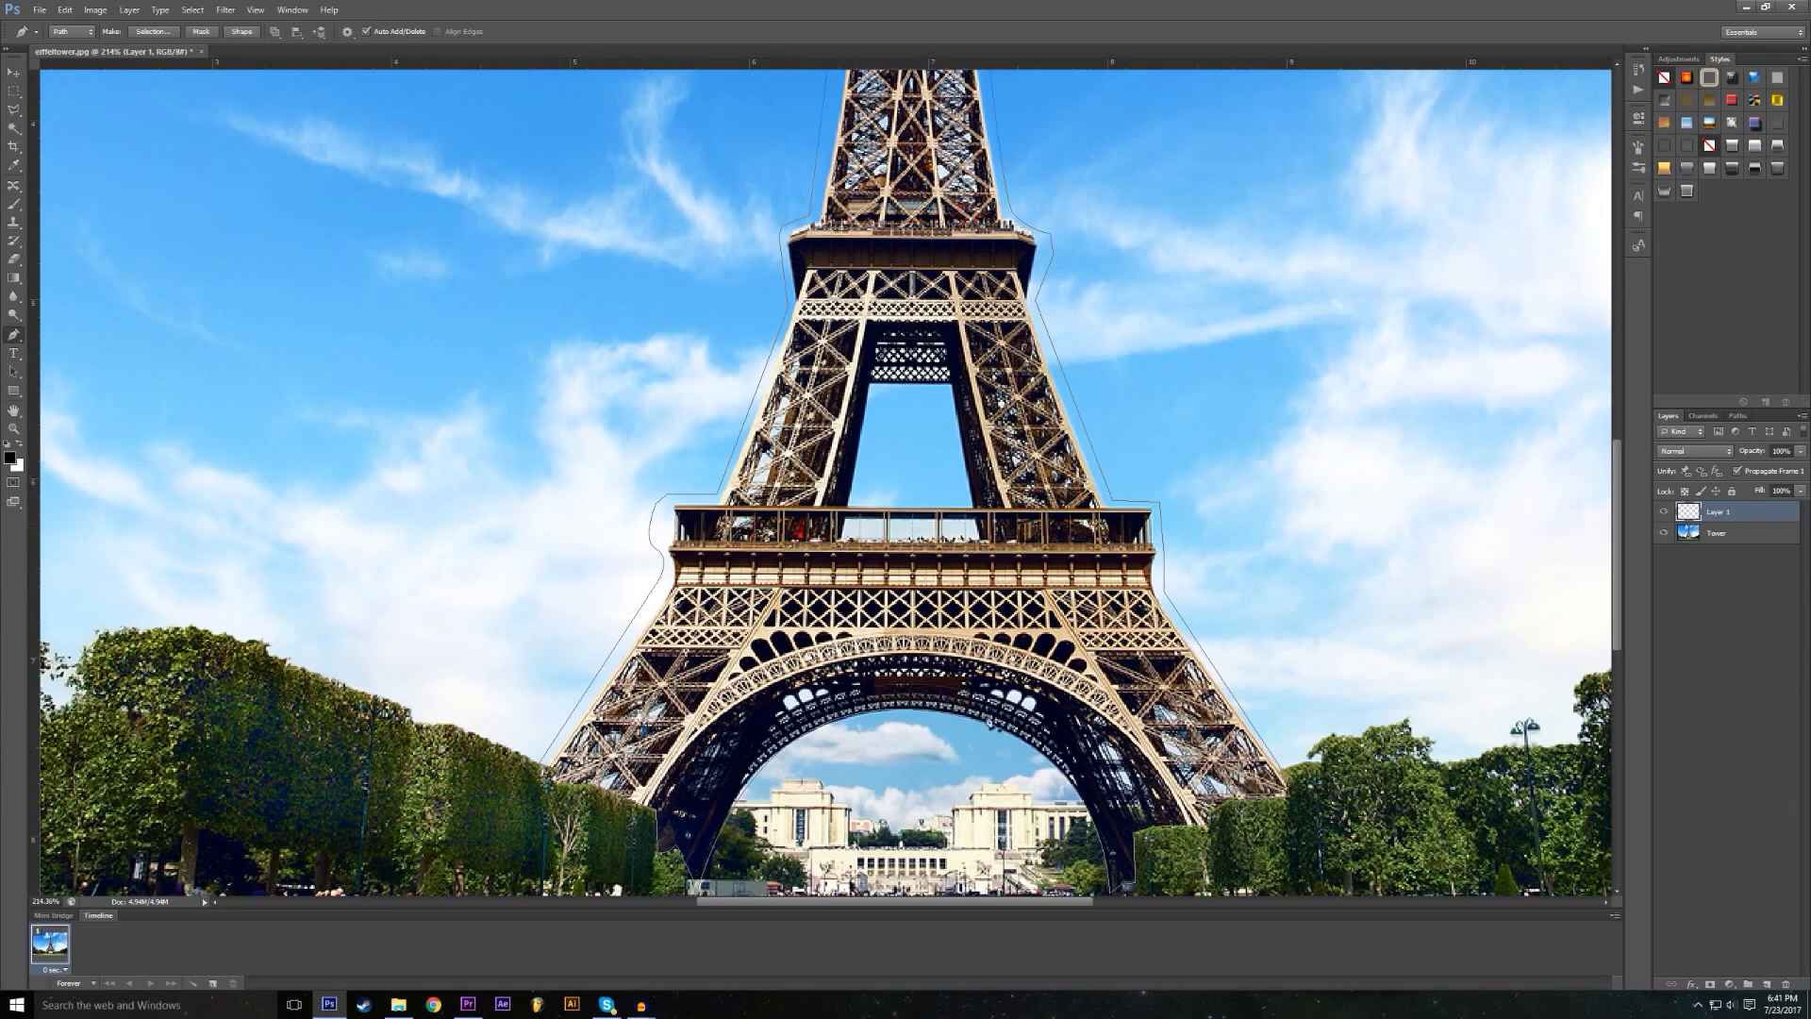
scroll(934, 712, down, 1)
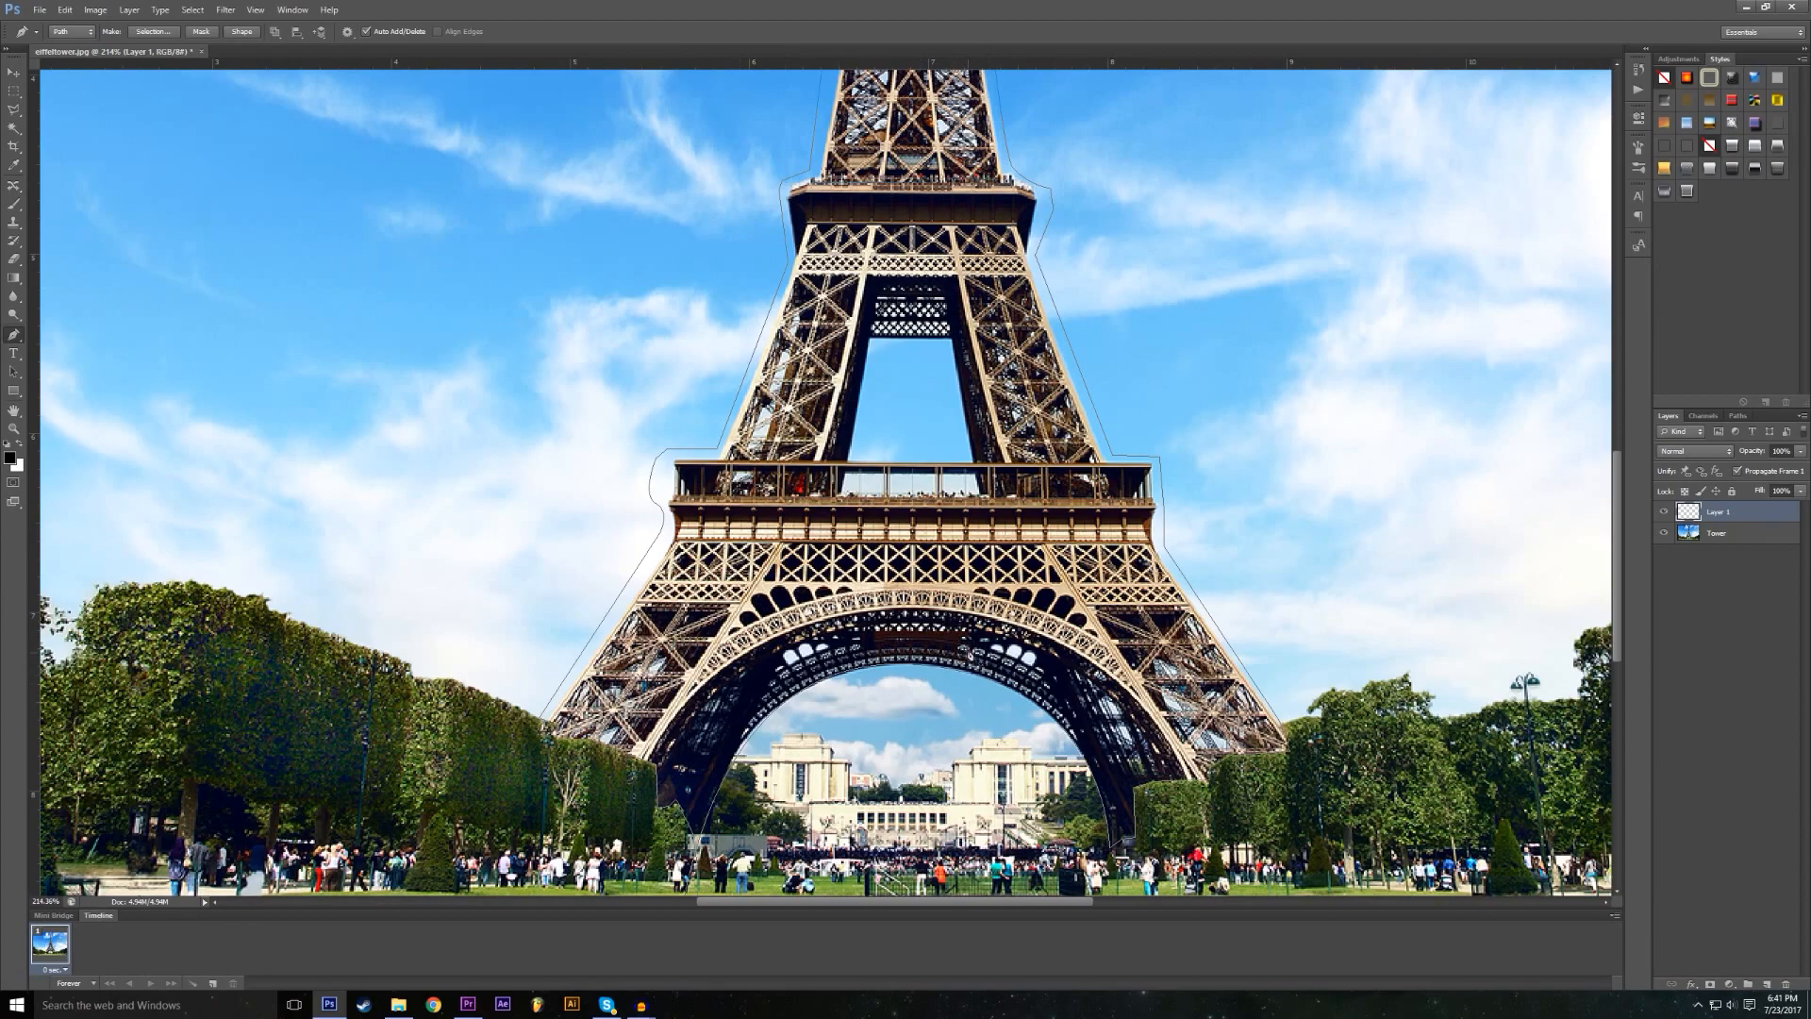
scroll(952, 613, up, 2)
right_click(911, 460)
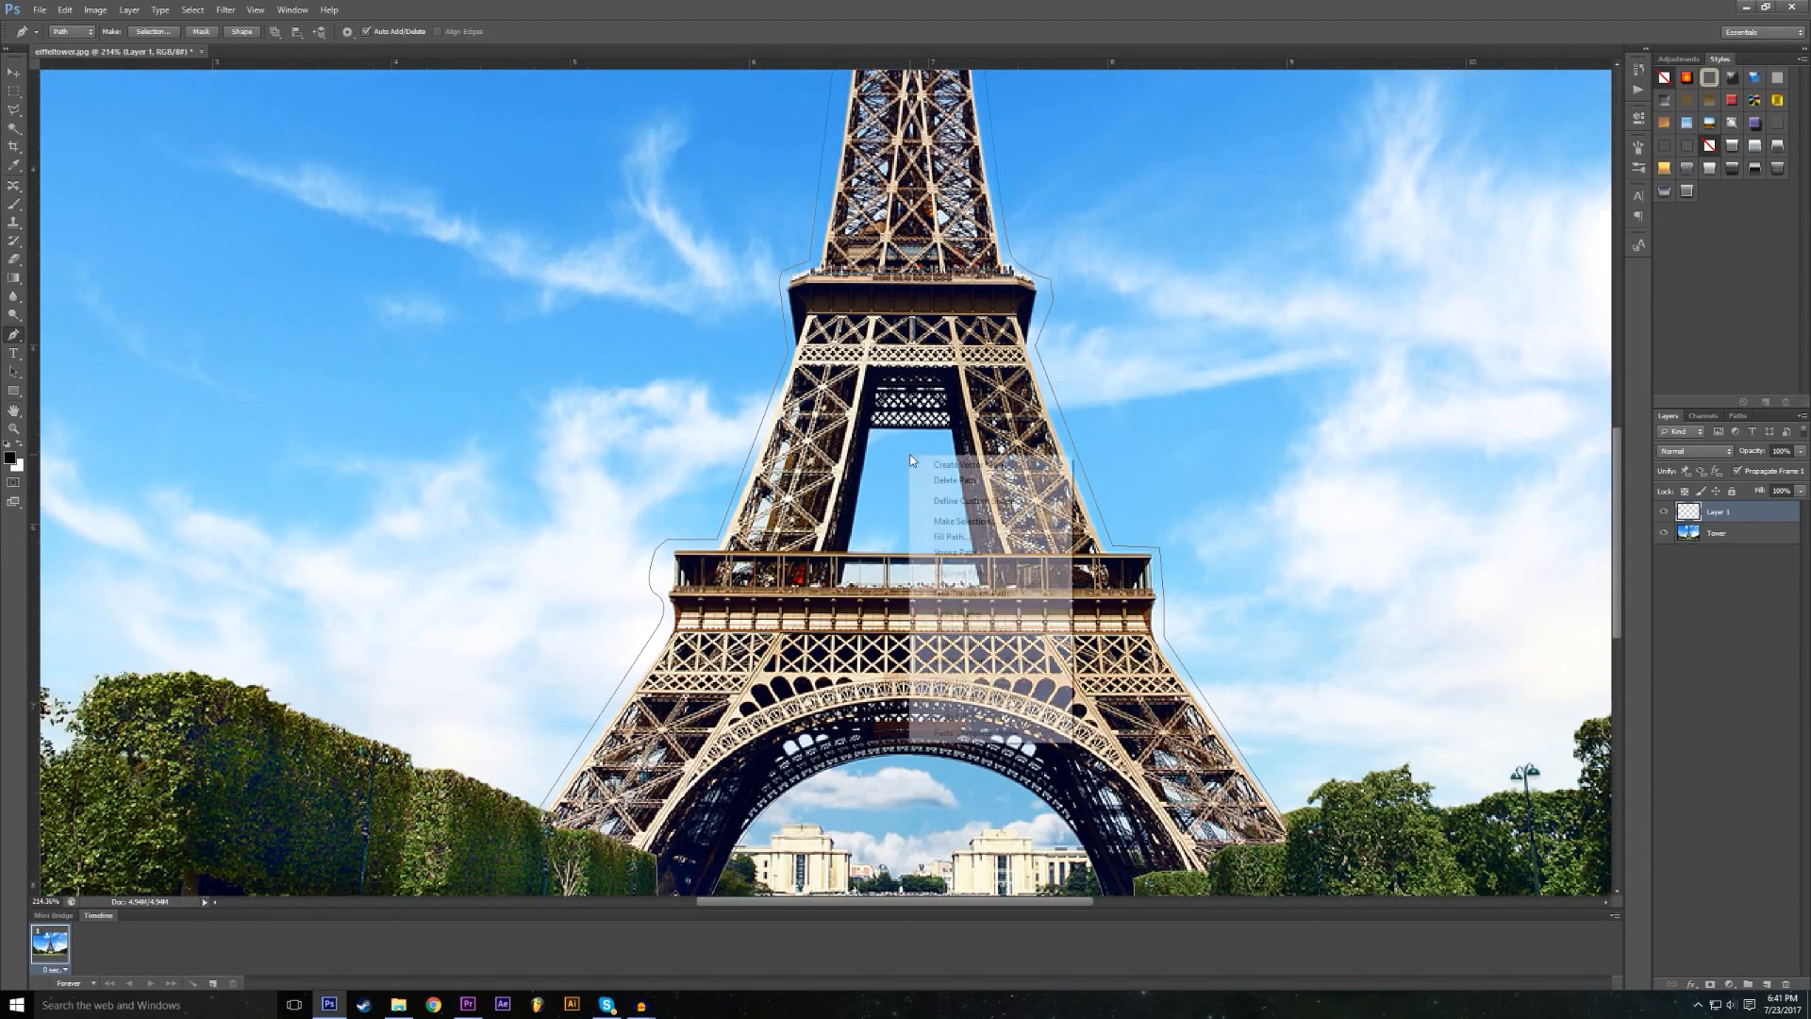
click(947, 521)
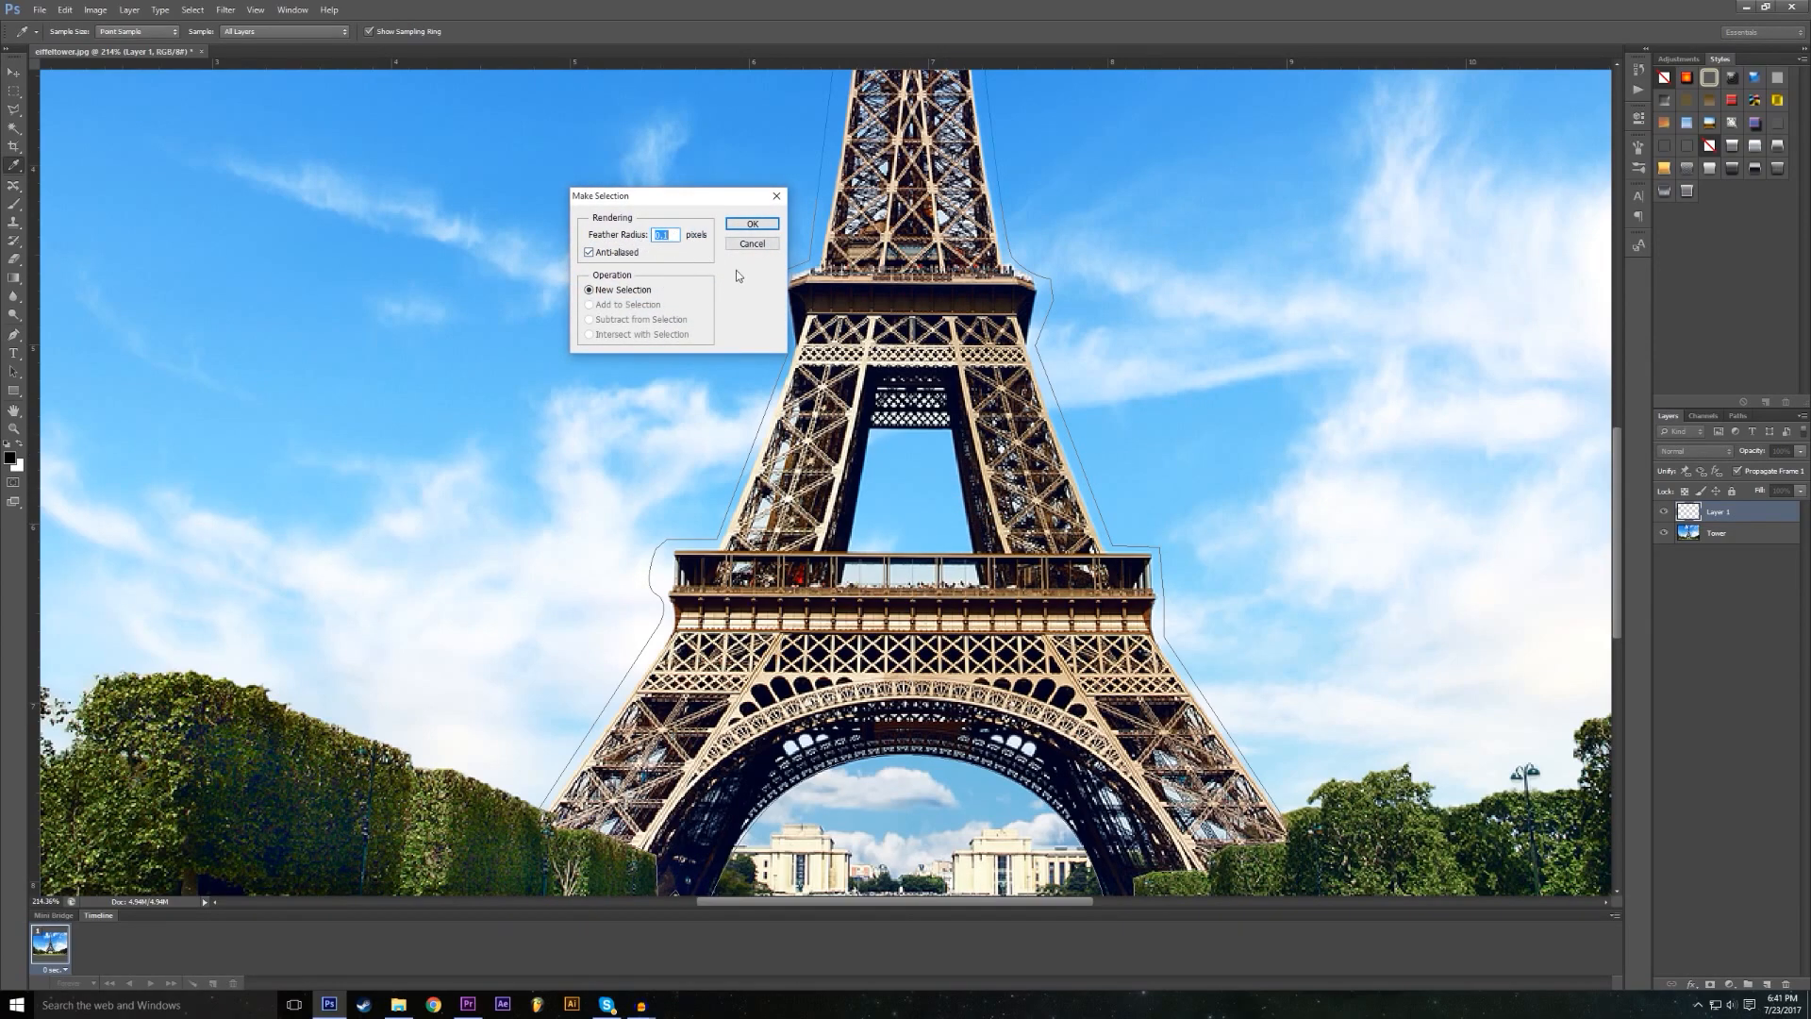
click(753, 224)
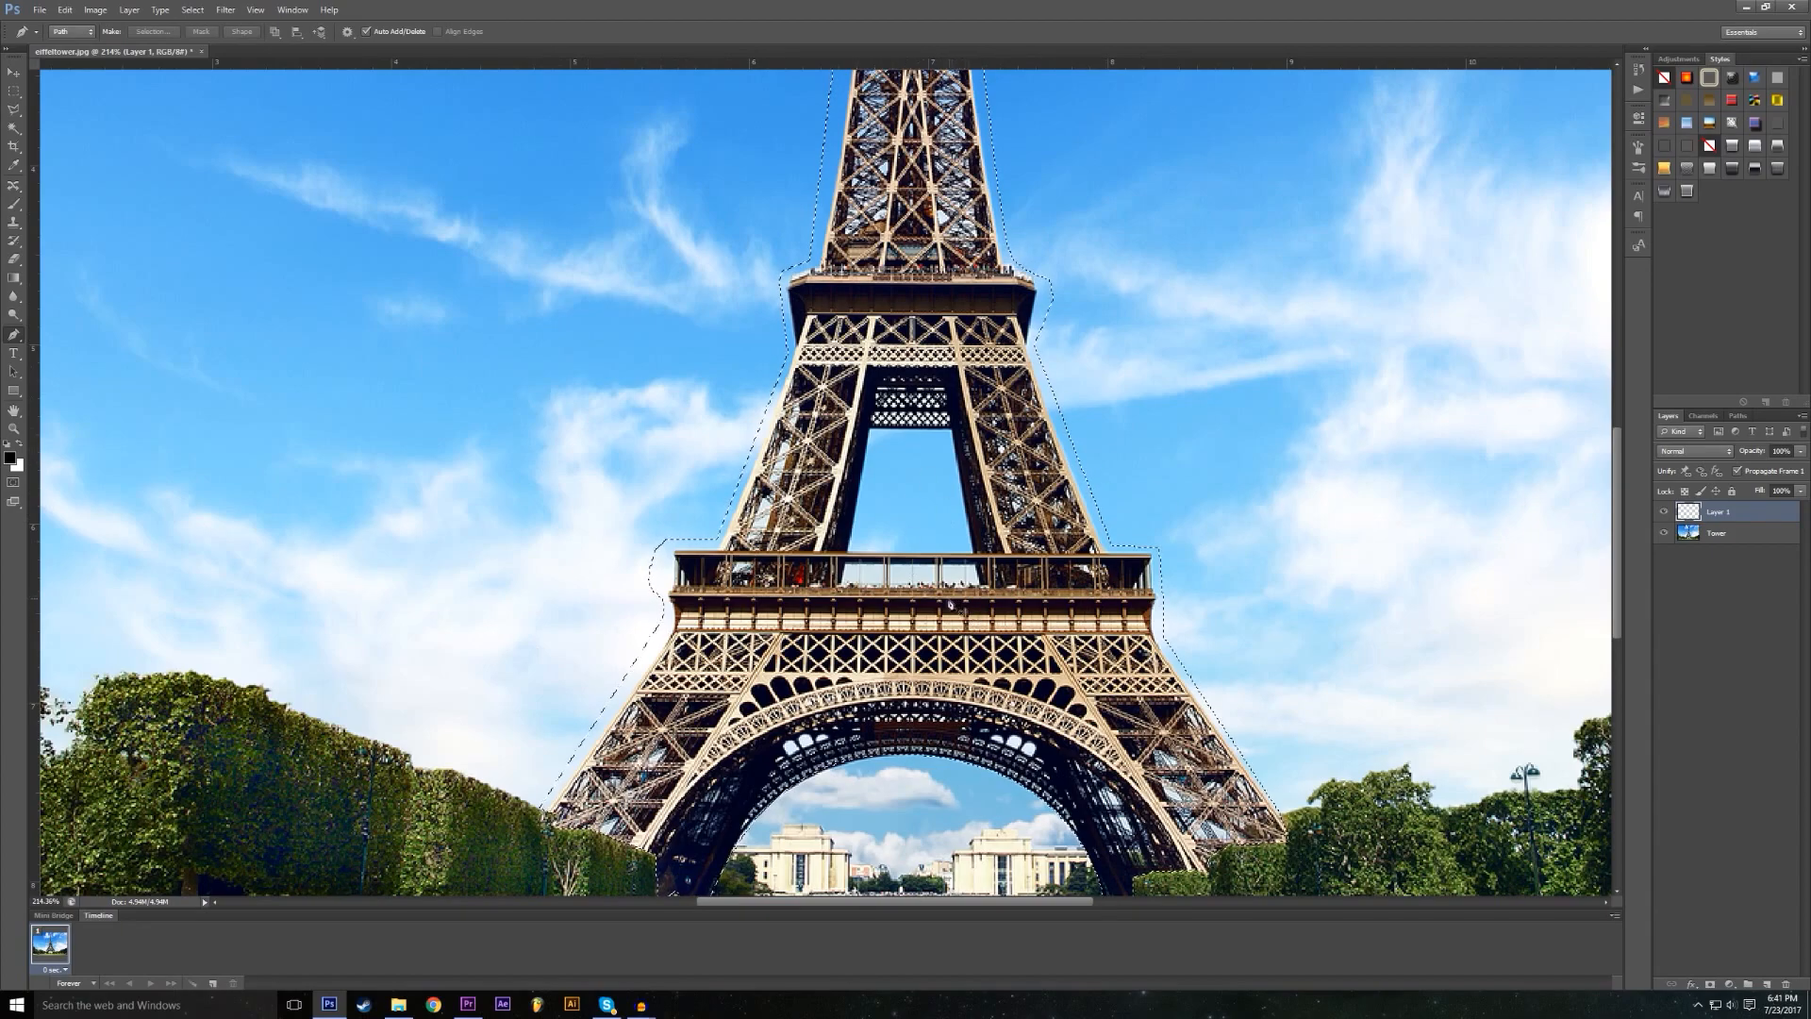
Step: Set the document magnification to 100% and activate the Clone Stamp tool
scroll(906, 494, up, 2)
scroll(723, 566, up, 8)
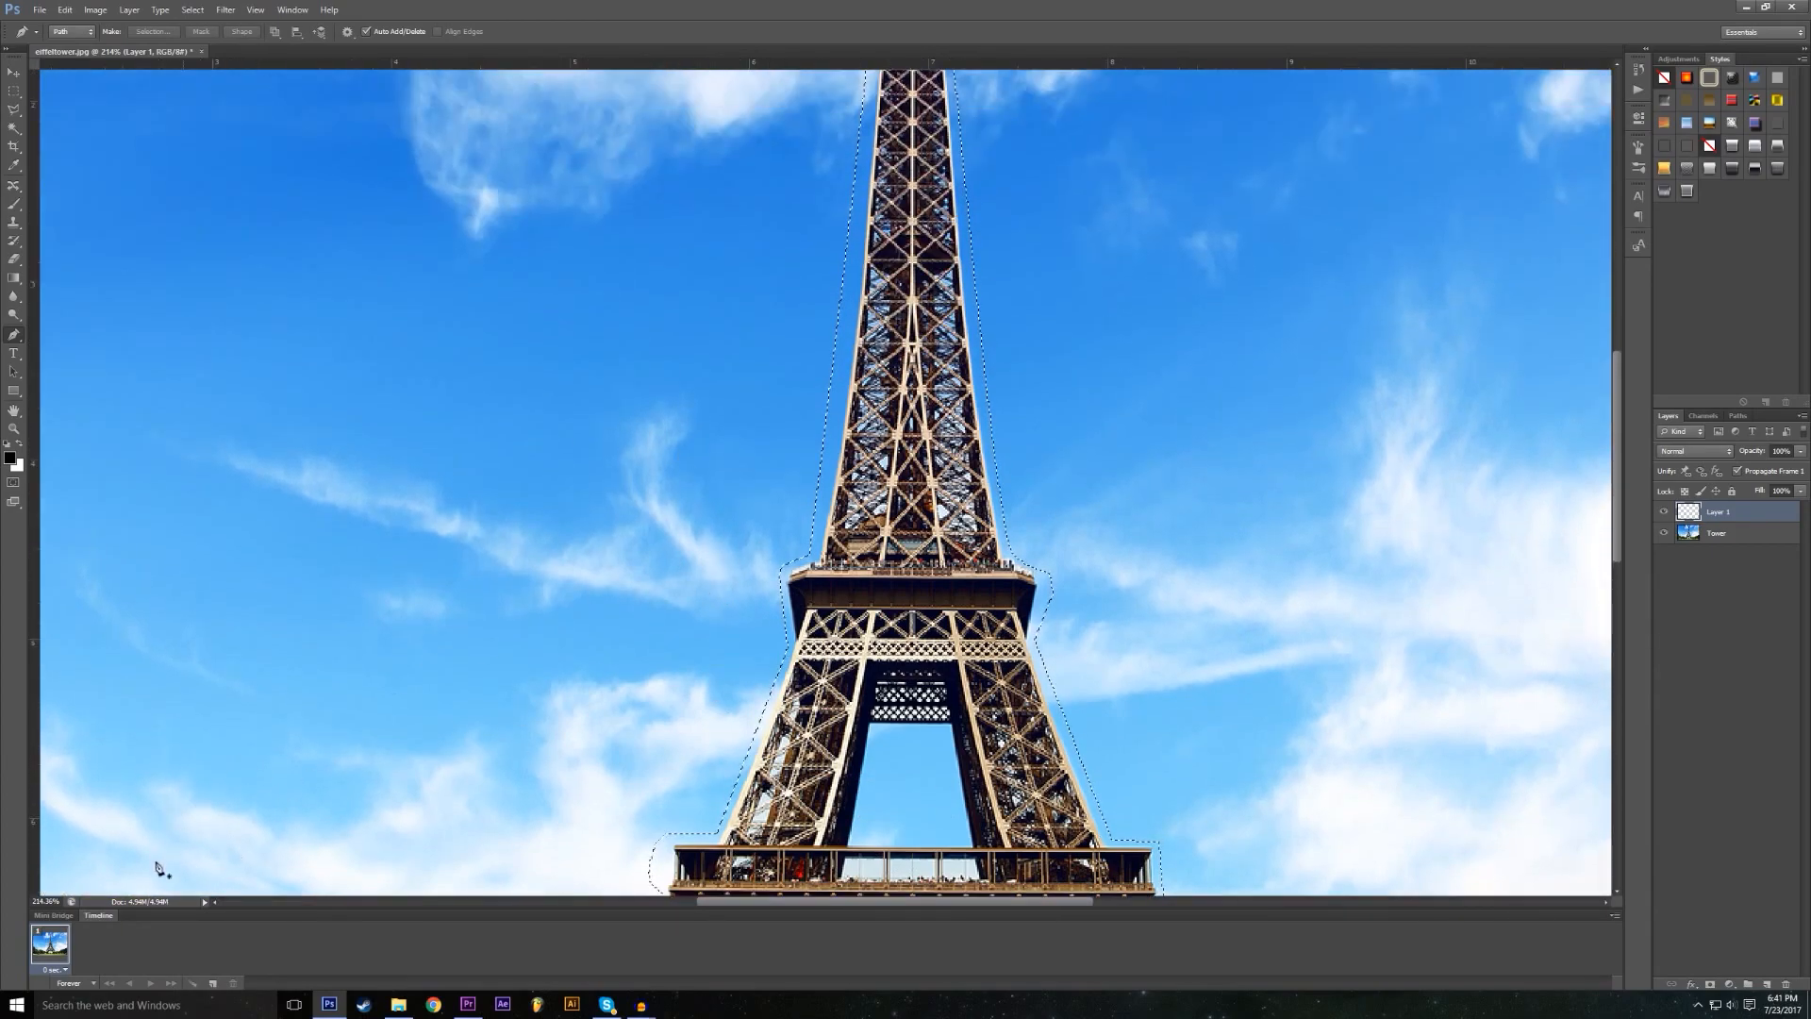
click(45, 901)
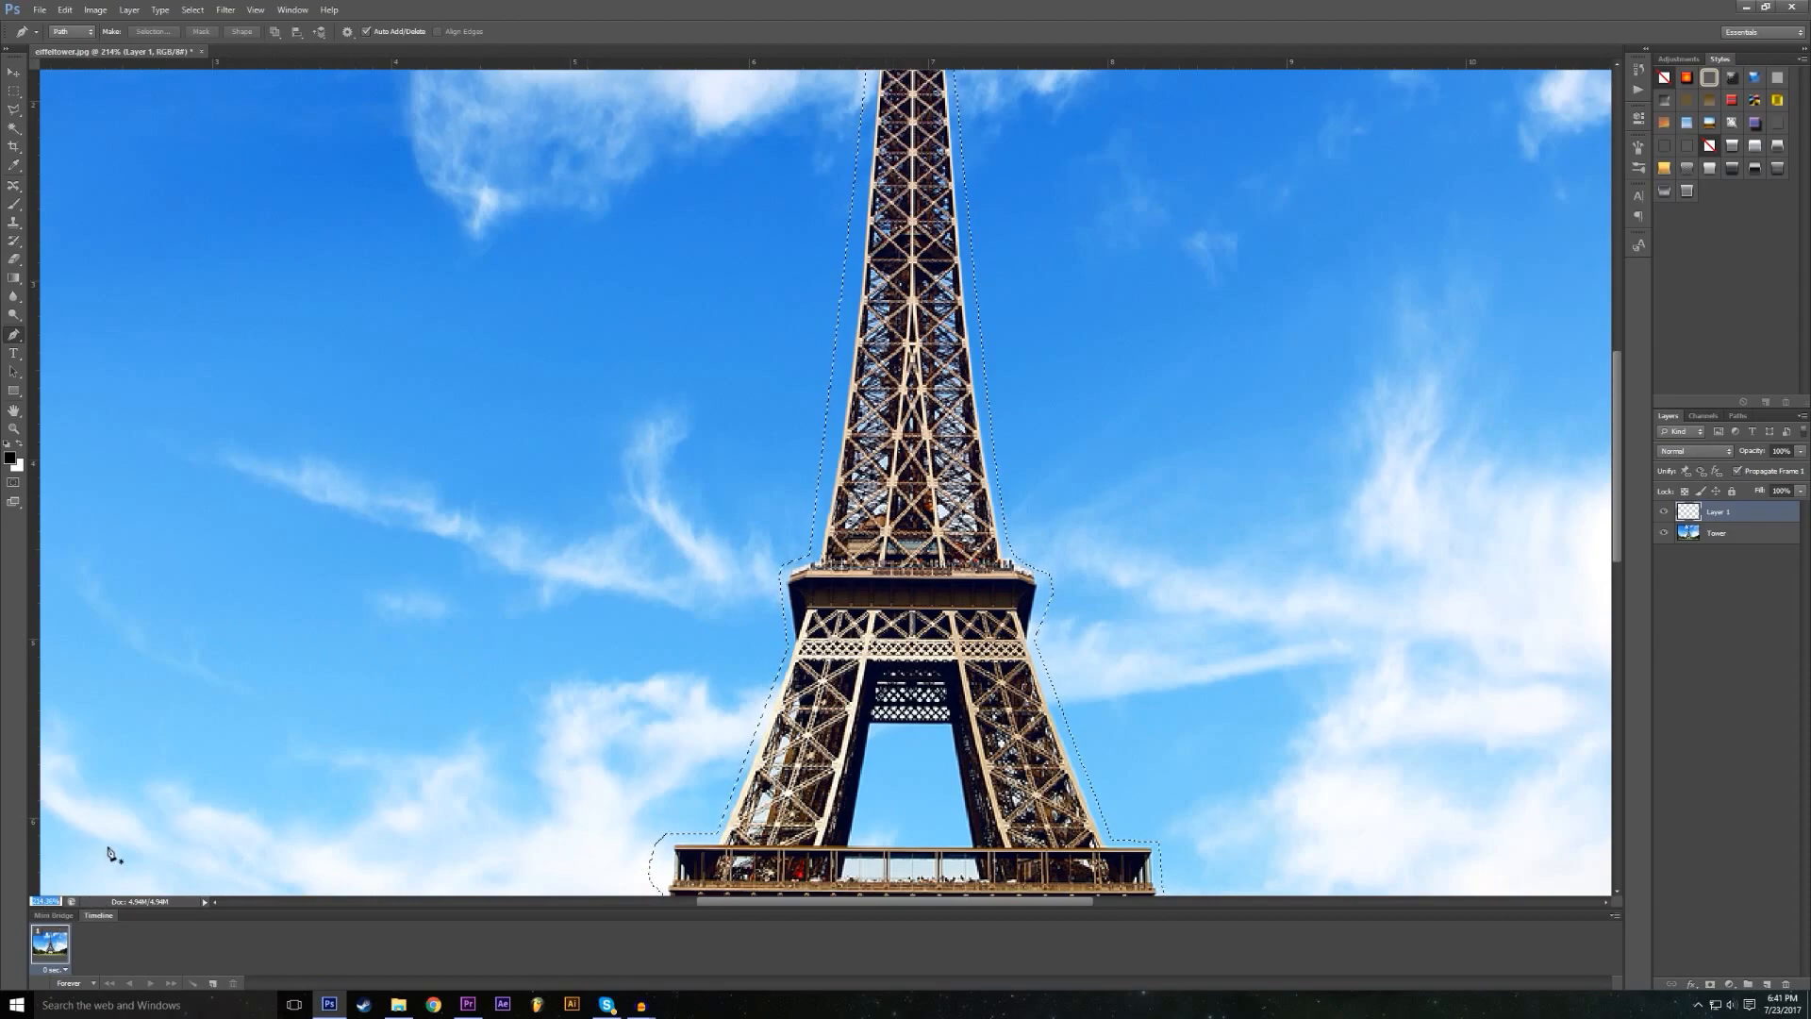
text(100)
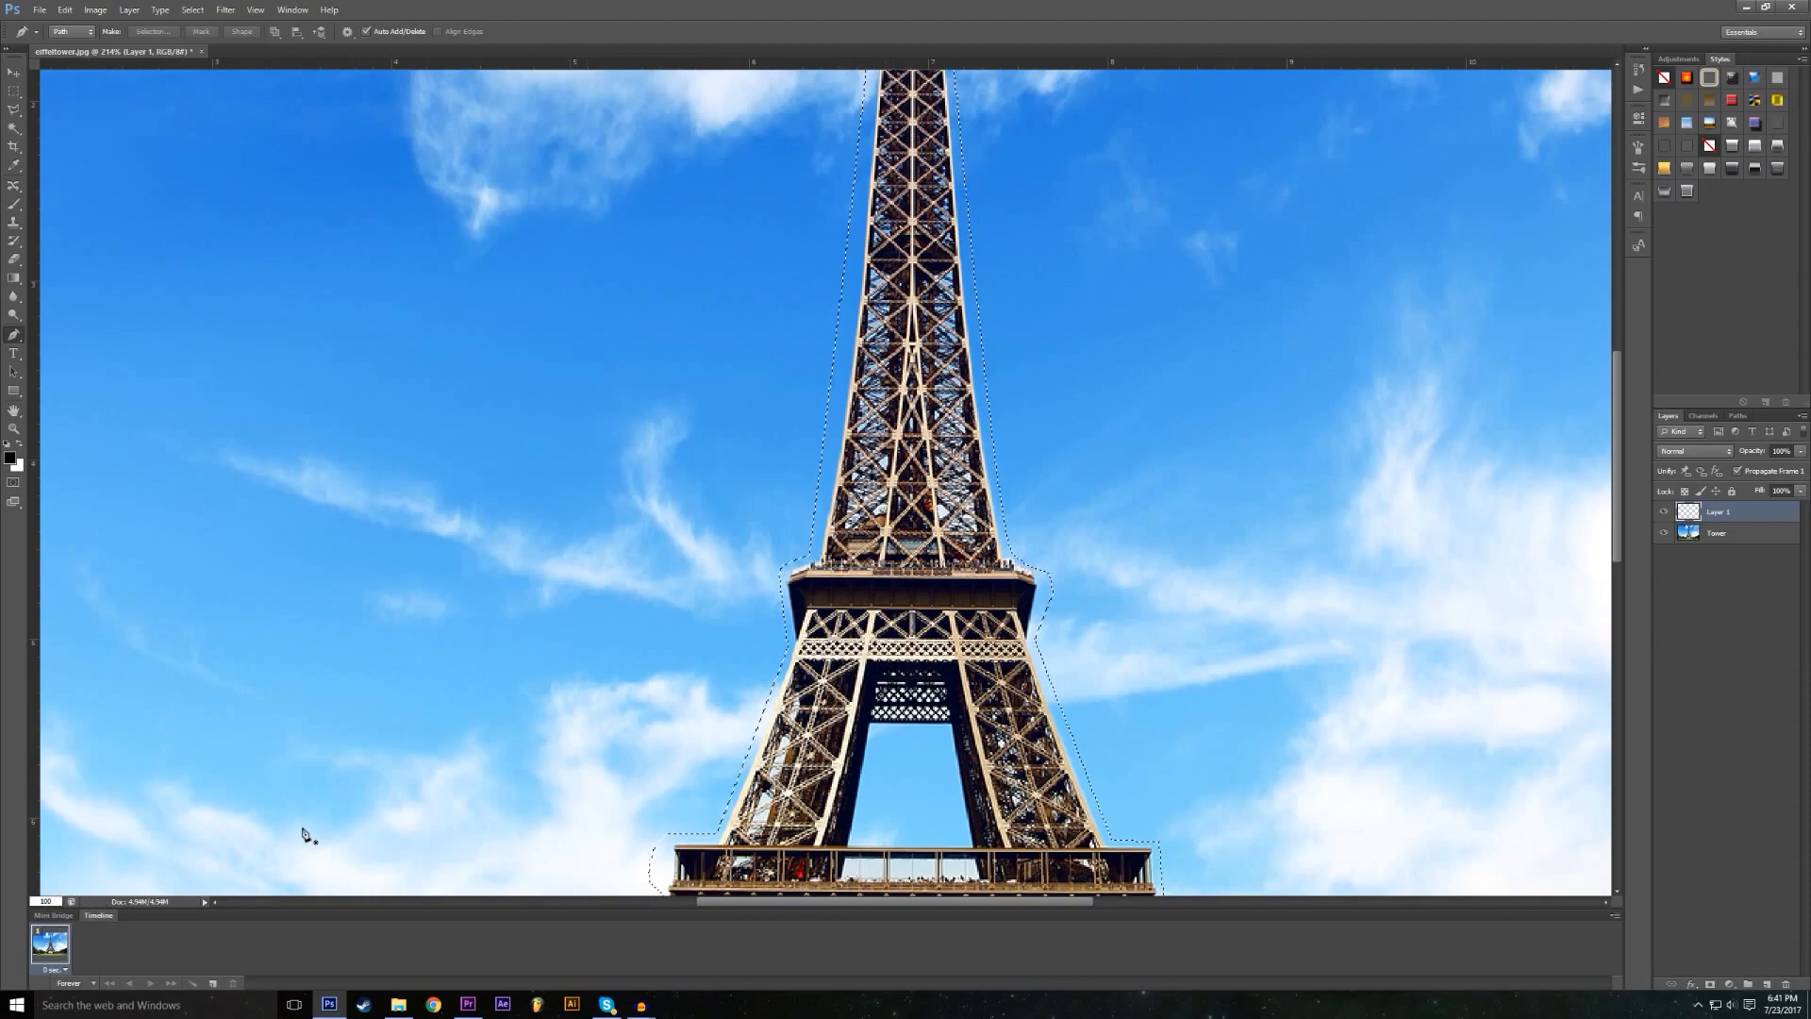
key(Return)
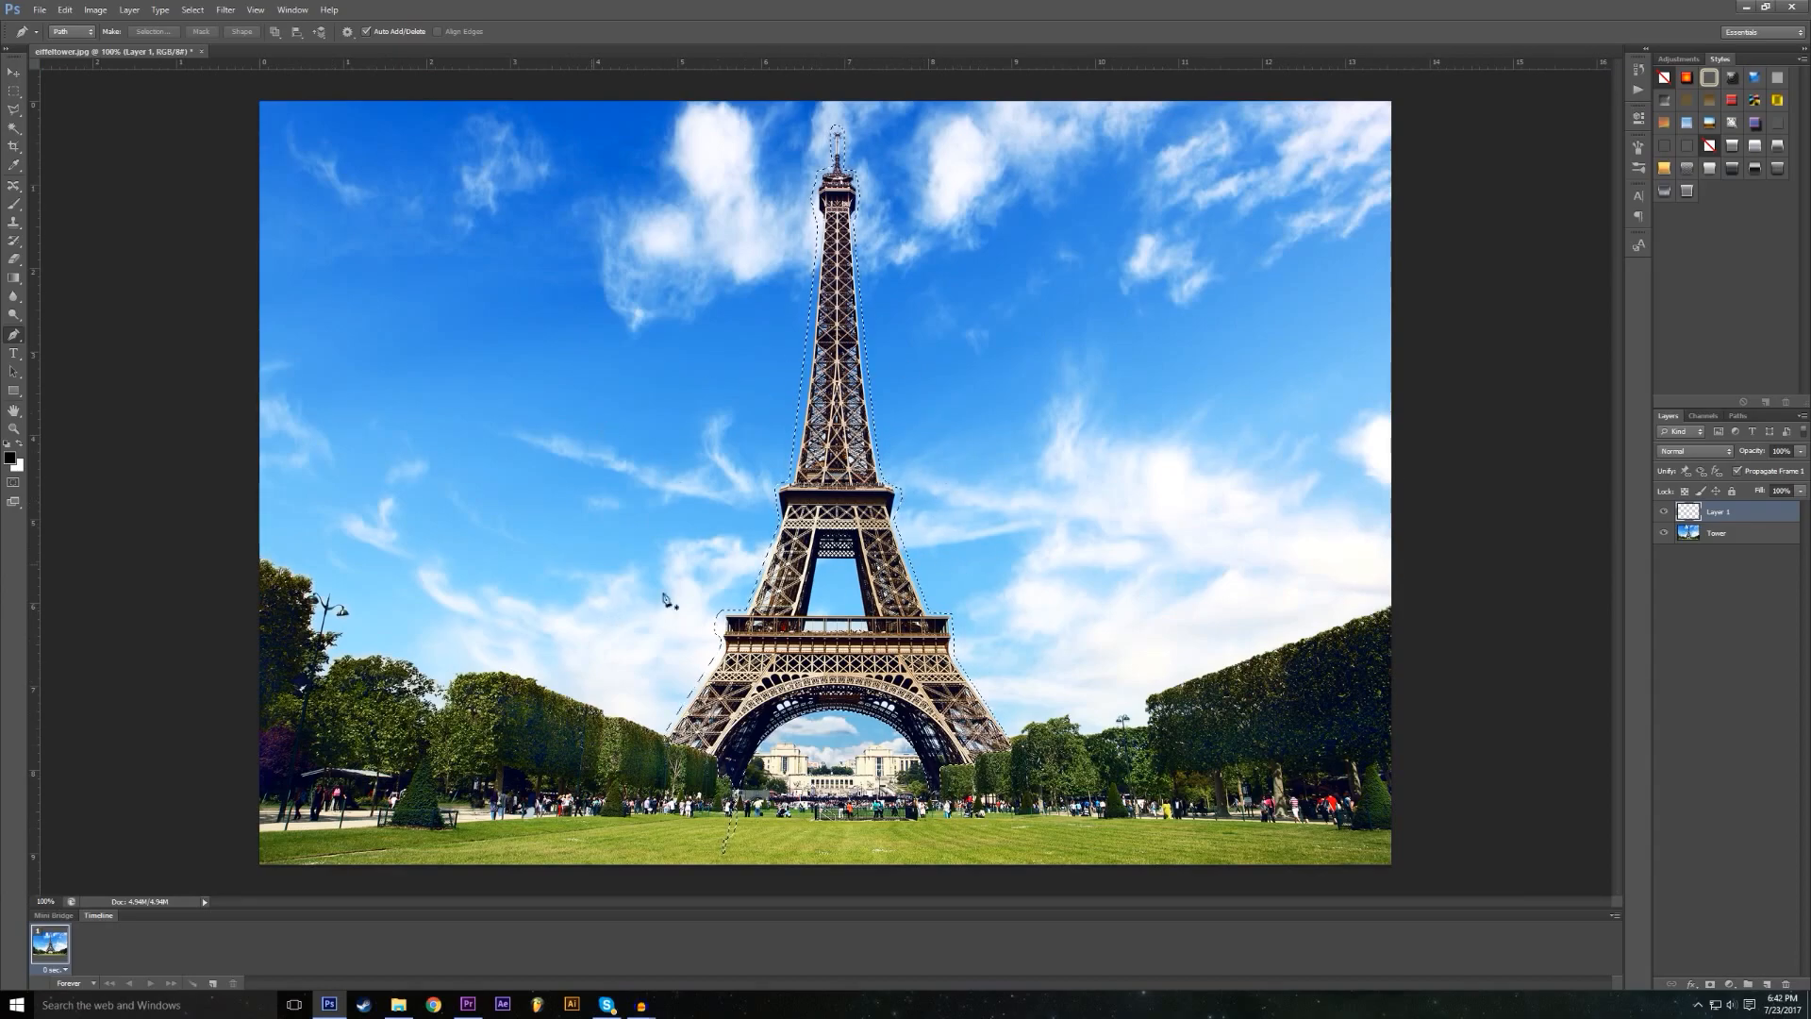
click(13, 372)
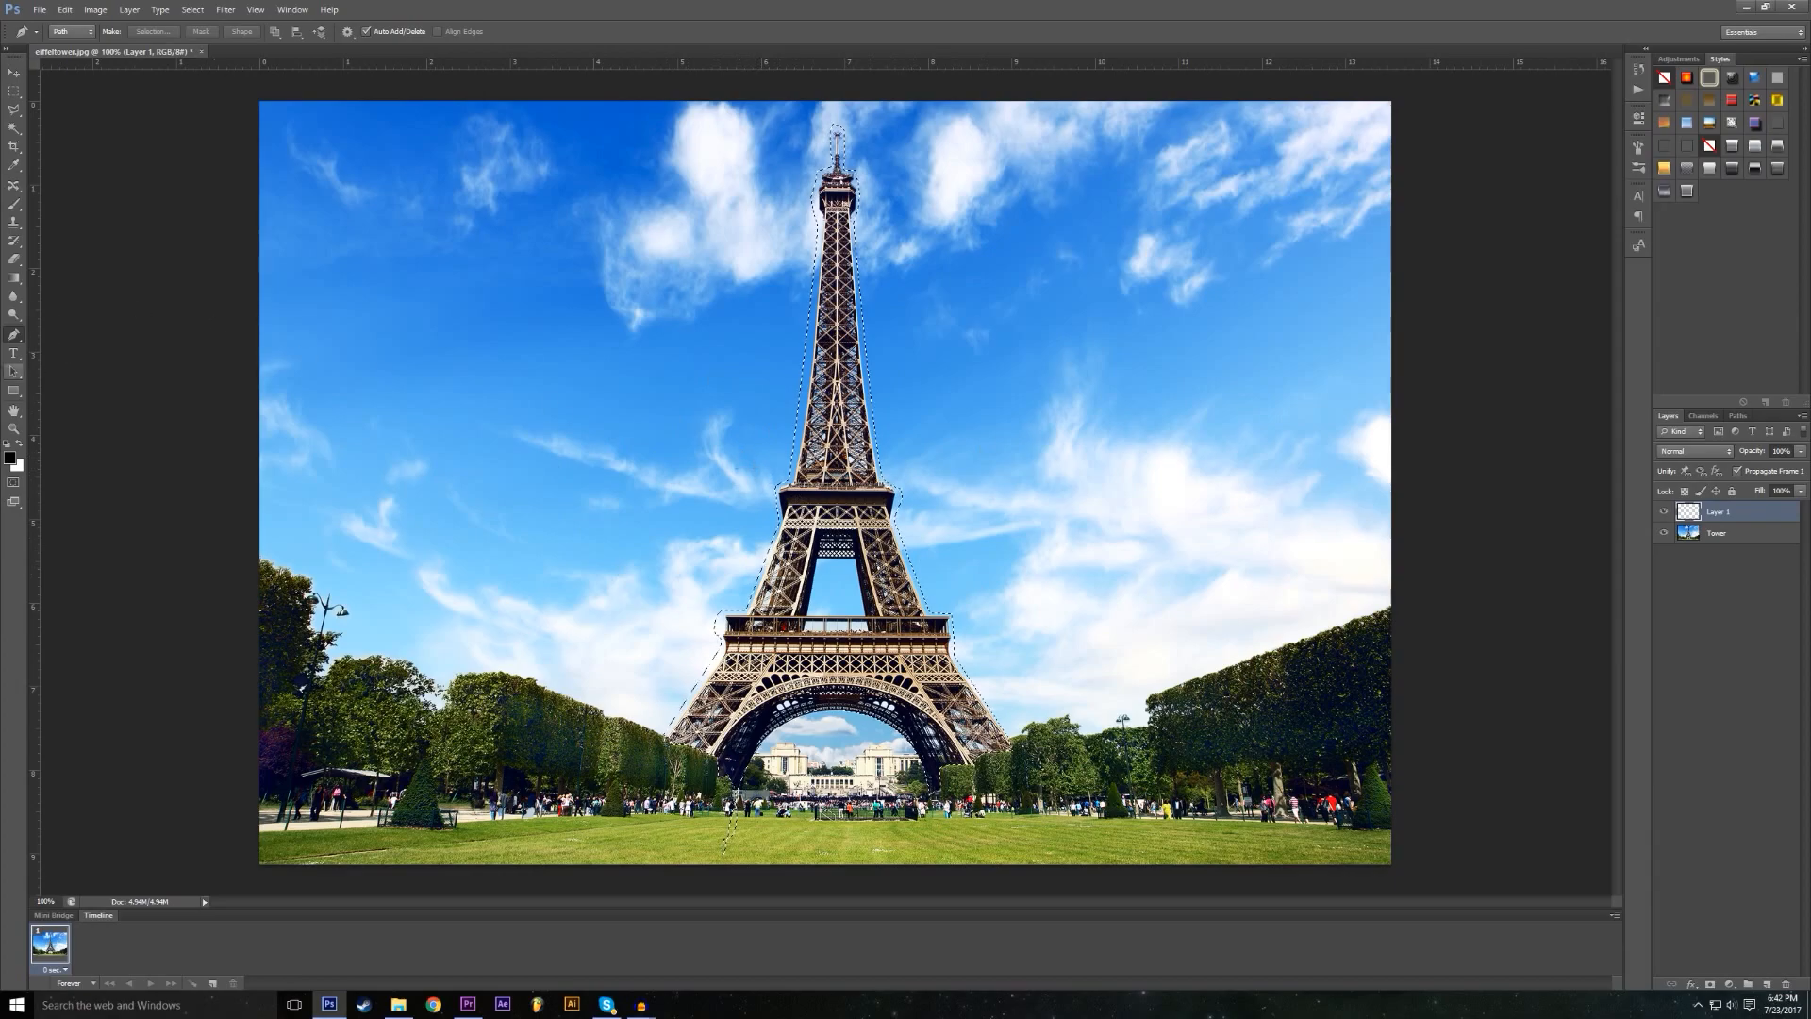
click(13, 223)
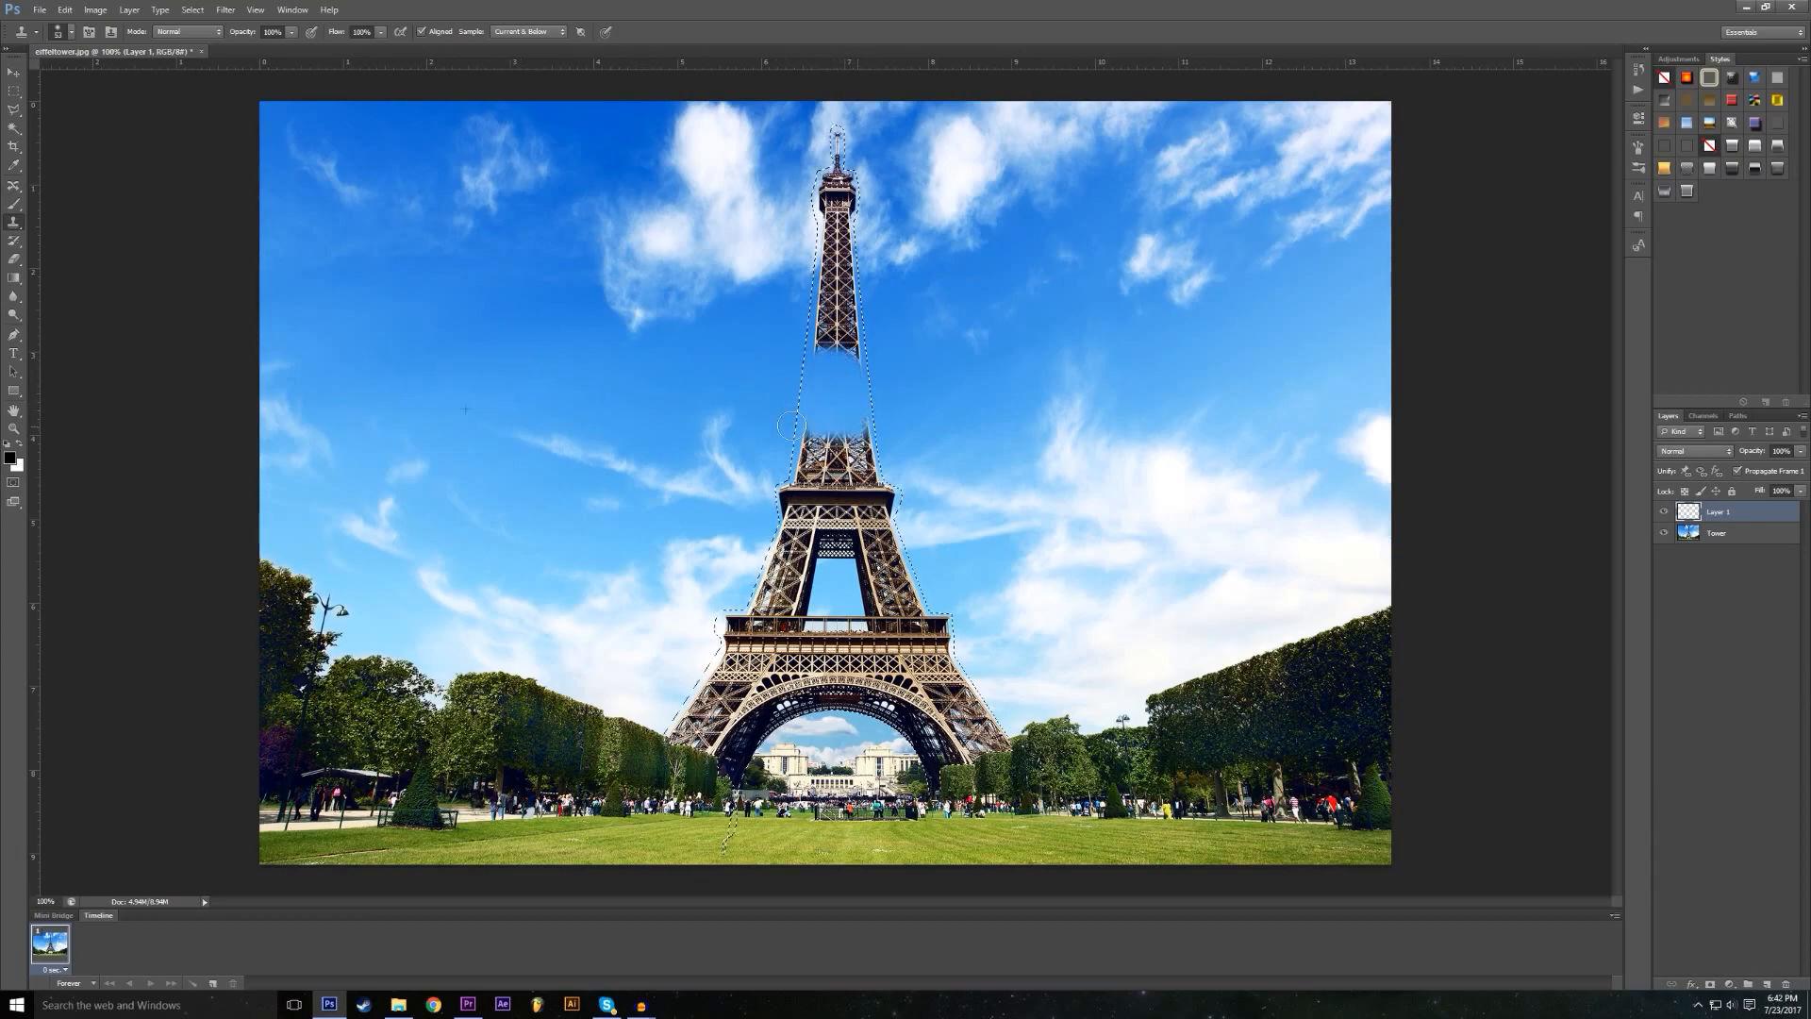
Step: Clone blue sky over the tower section leading down to the second platform, covering the platform's edge
mouse_move(818, 449)
mouse_down()
mouse_move(919, 435)
mouse_move(831, 441)
mouse_move(862, 460)
mouse_move(841, 444)
mouse_move(804, 464)
mouse_move(886, 492)
mouse_up()
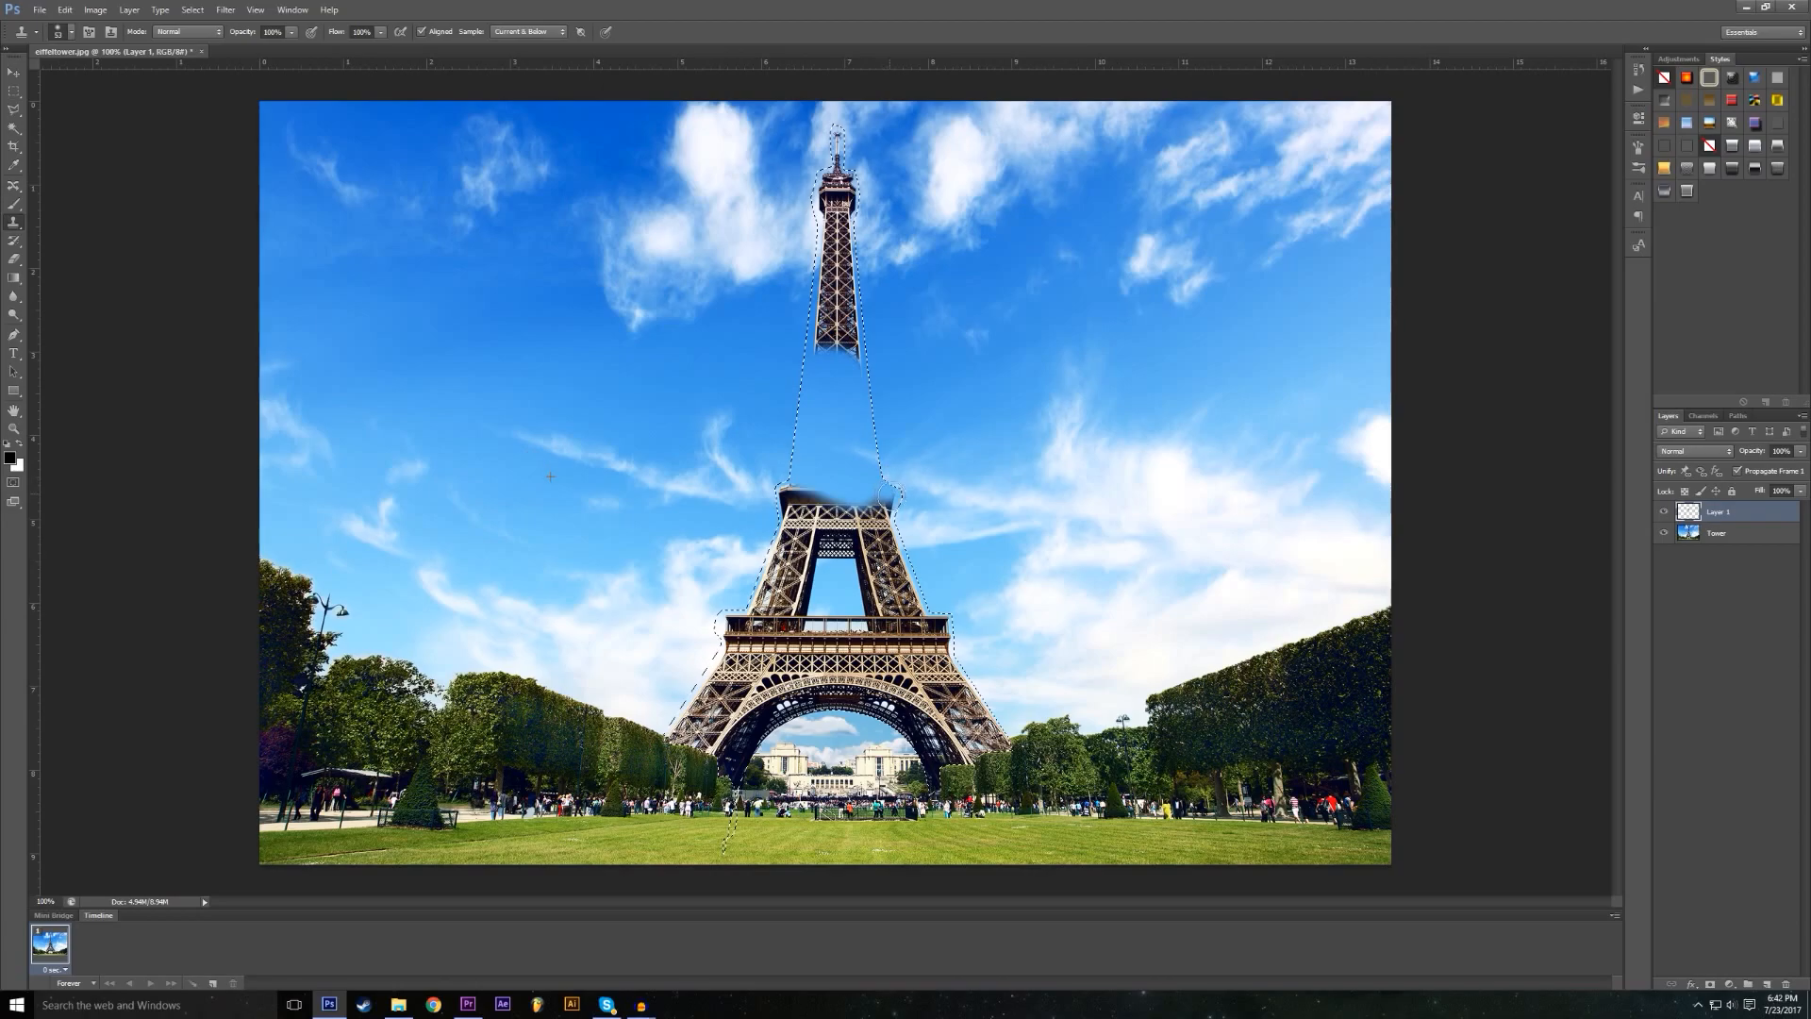
key(super)
key(super)
drag(779, 485, 780, 498)
key(super)
key(super)
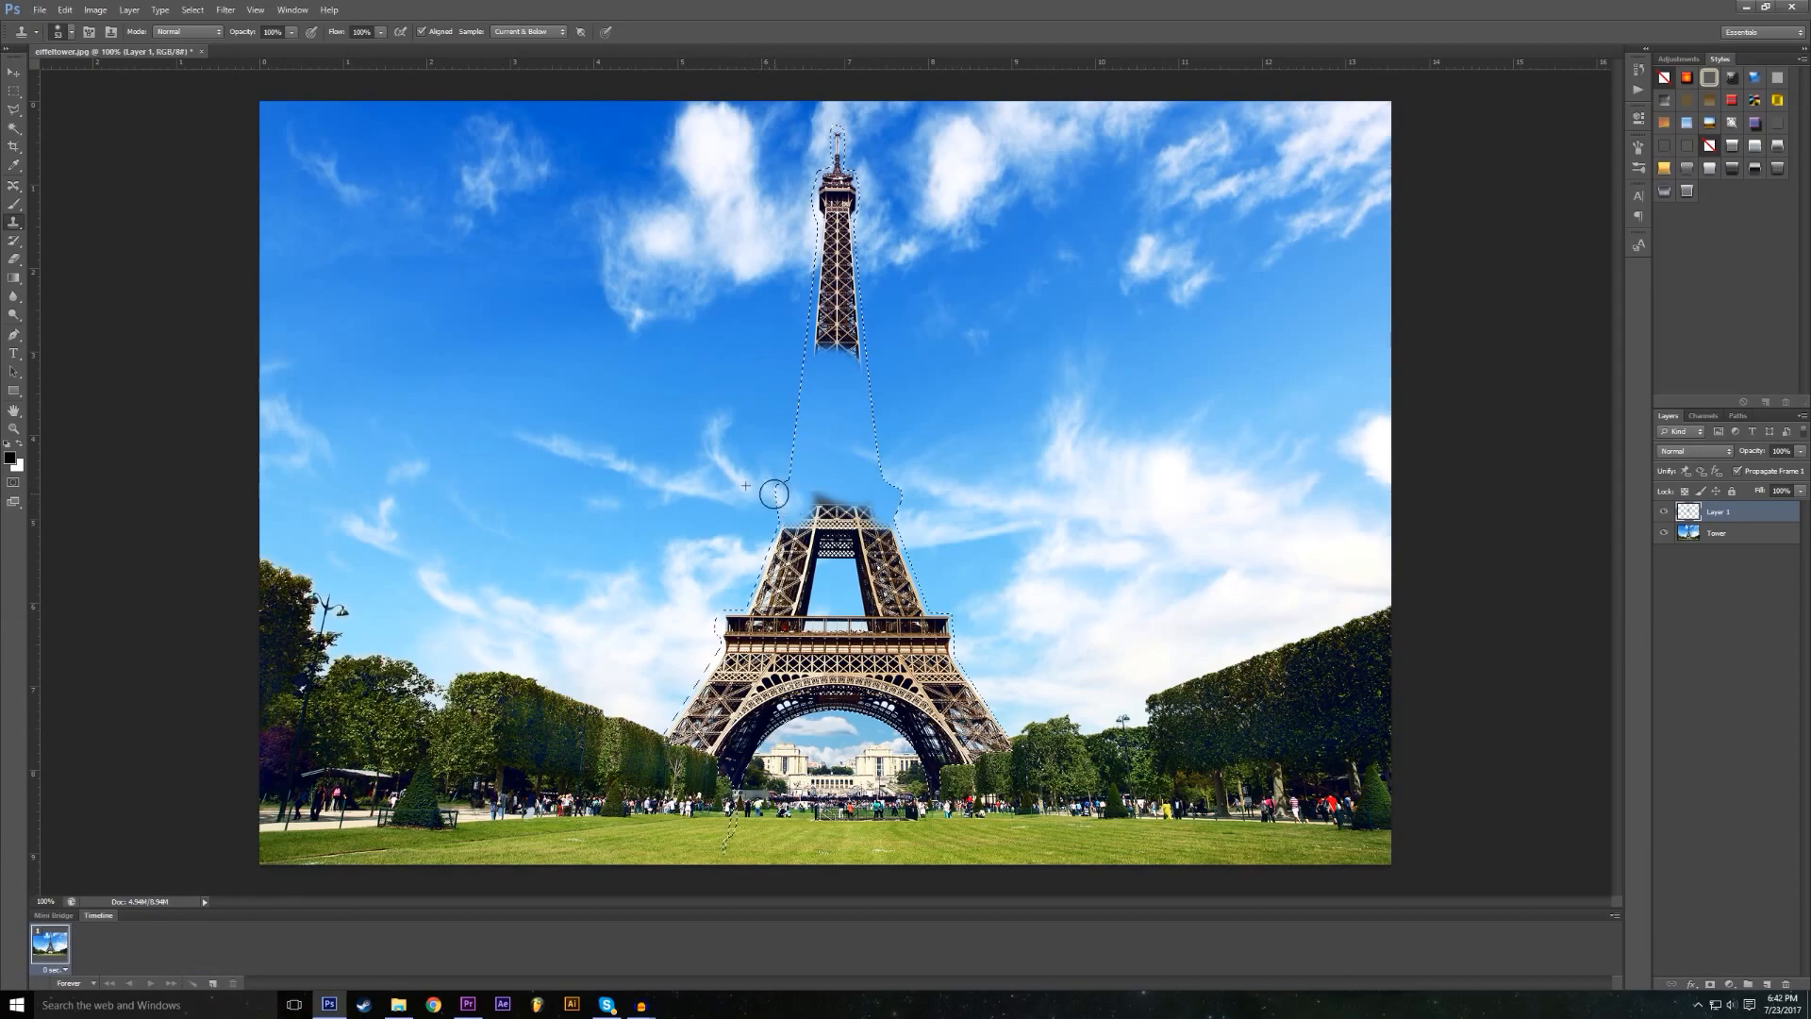
Step: Clone sampled sky and clouds over the tower's legs between the second platform and the first platform
alt+click(663, 482)
mouse_move(777, 490)
mouse_down()
mouse_move(843, 508)
mouse_move(864, 483)
mouse_move(894, 513)
mouse_move(863, 520)
mouse_move(872, 507)
mouse_move(908, 543)
mouse_move(853, 528)
mouse_move(839, 500)
mouse_move(780, 514)
mouse_move(818, 522)
mouse_move(757, 517)
mouse_move(814, 517)
mouse_move(760, 490)
mouse_move(818, 542)
mouse_move(901, 562)
mouse_move(889, 552)
mouse_move(818, 548)
mouse_move(845, 589)
mouse_move(903, 570)
mouse_move(868, 561)
mouse_move(914, 595)
mouse_move(894, 594)
mouse_move(911, 621)
mouse_move(866, 597)
mouse_move(939, 594)
mouse_move(898, 598)
mouse_up()
alt+click(943, 526)
alt+click(920, 533)
alt+click(790, 510)
alt+click(703, 502)
alt+click(977, 521)
alt+click(988, 572)
alt+click(941, 573)
alt+click(608, 568)
mouse_move(776, 594)
mouse_down()
mouse_move(781, 552)
mouse_move(802, 602)
mouse_up()
alt+click(668, 580)
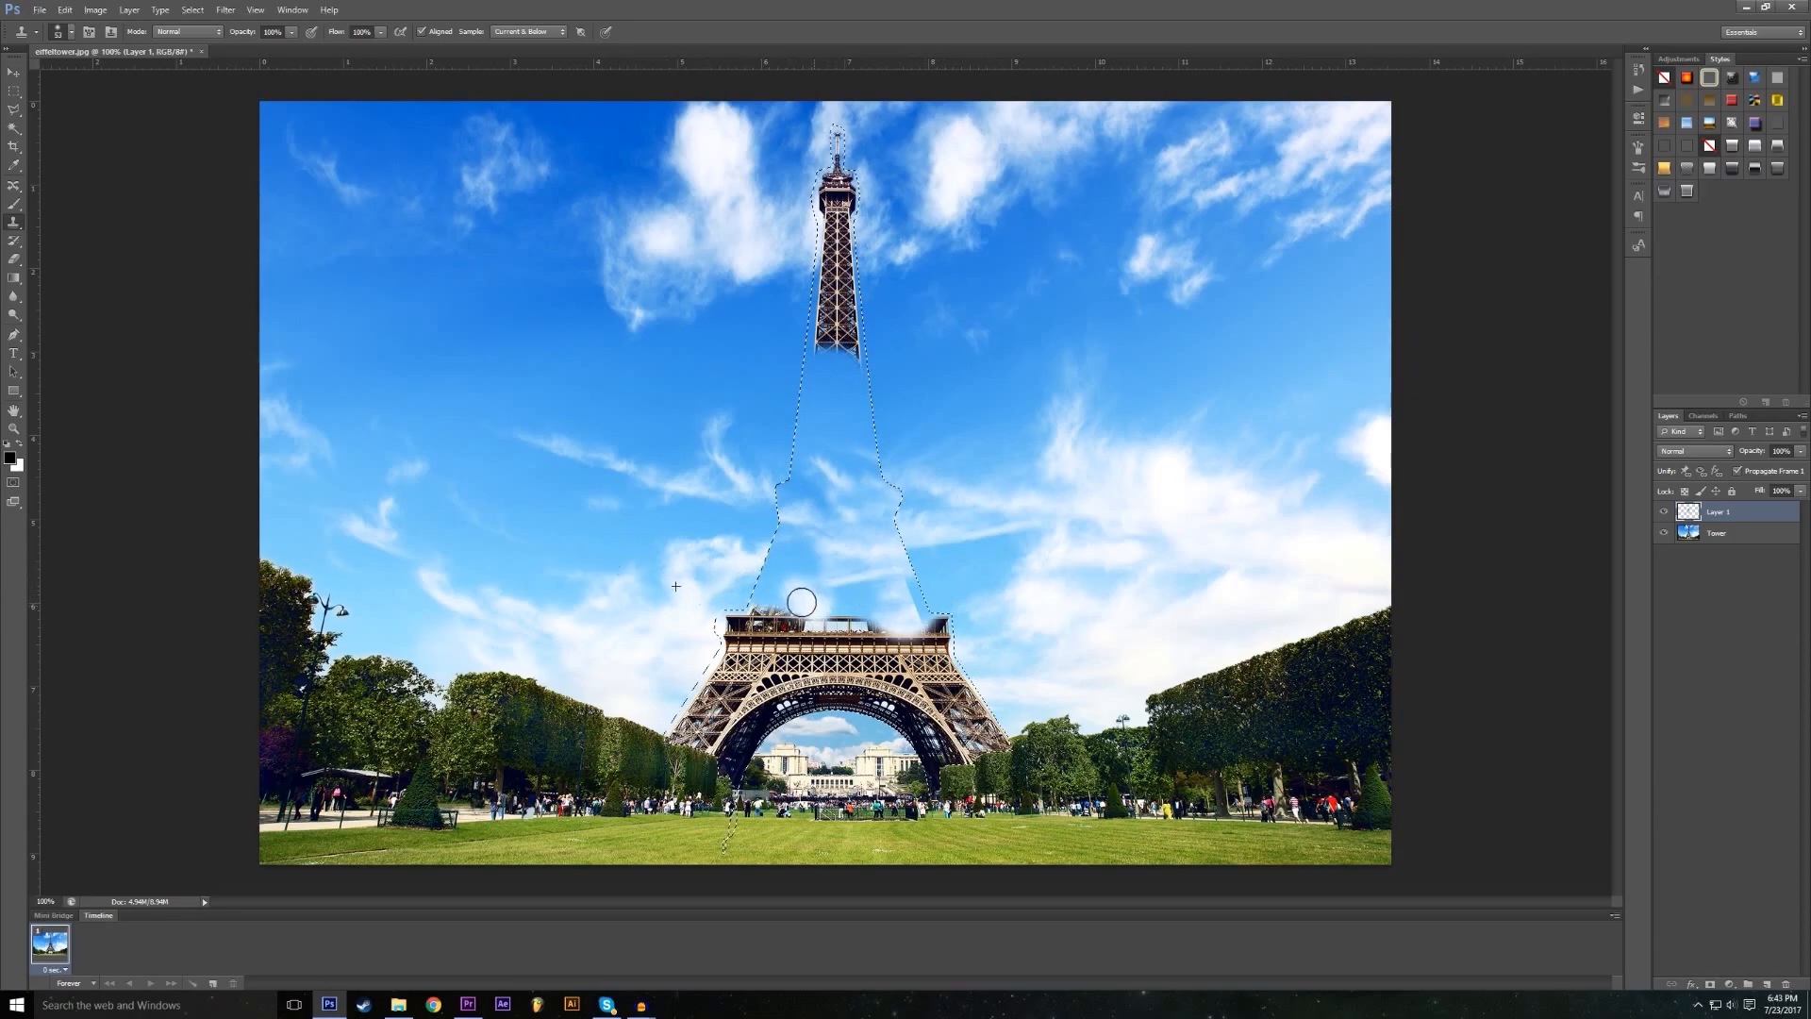
Step: Blend the left edge of the cloned area below the second platform using sky sampled just outside the selection
mouse_move(826, 722)
mouse_down()
mouse_move(868, 652)
mouse_move(882, 700)
mouse_move(840, 681)
mouse_move(746, 759)
mouse_up()
alt+click(704, 490)
mouse_move(757, 497)
mouse_down()
mouse_move(790, 507)
mouse_move(772, 497)
mouse_move(784, 488)
mouse_up()
alt+click(755, 500)
alt+click(671, 481)
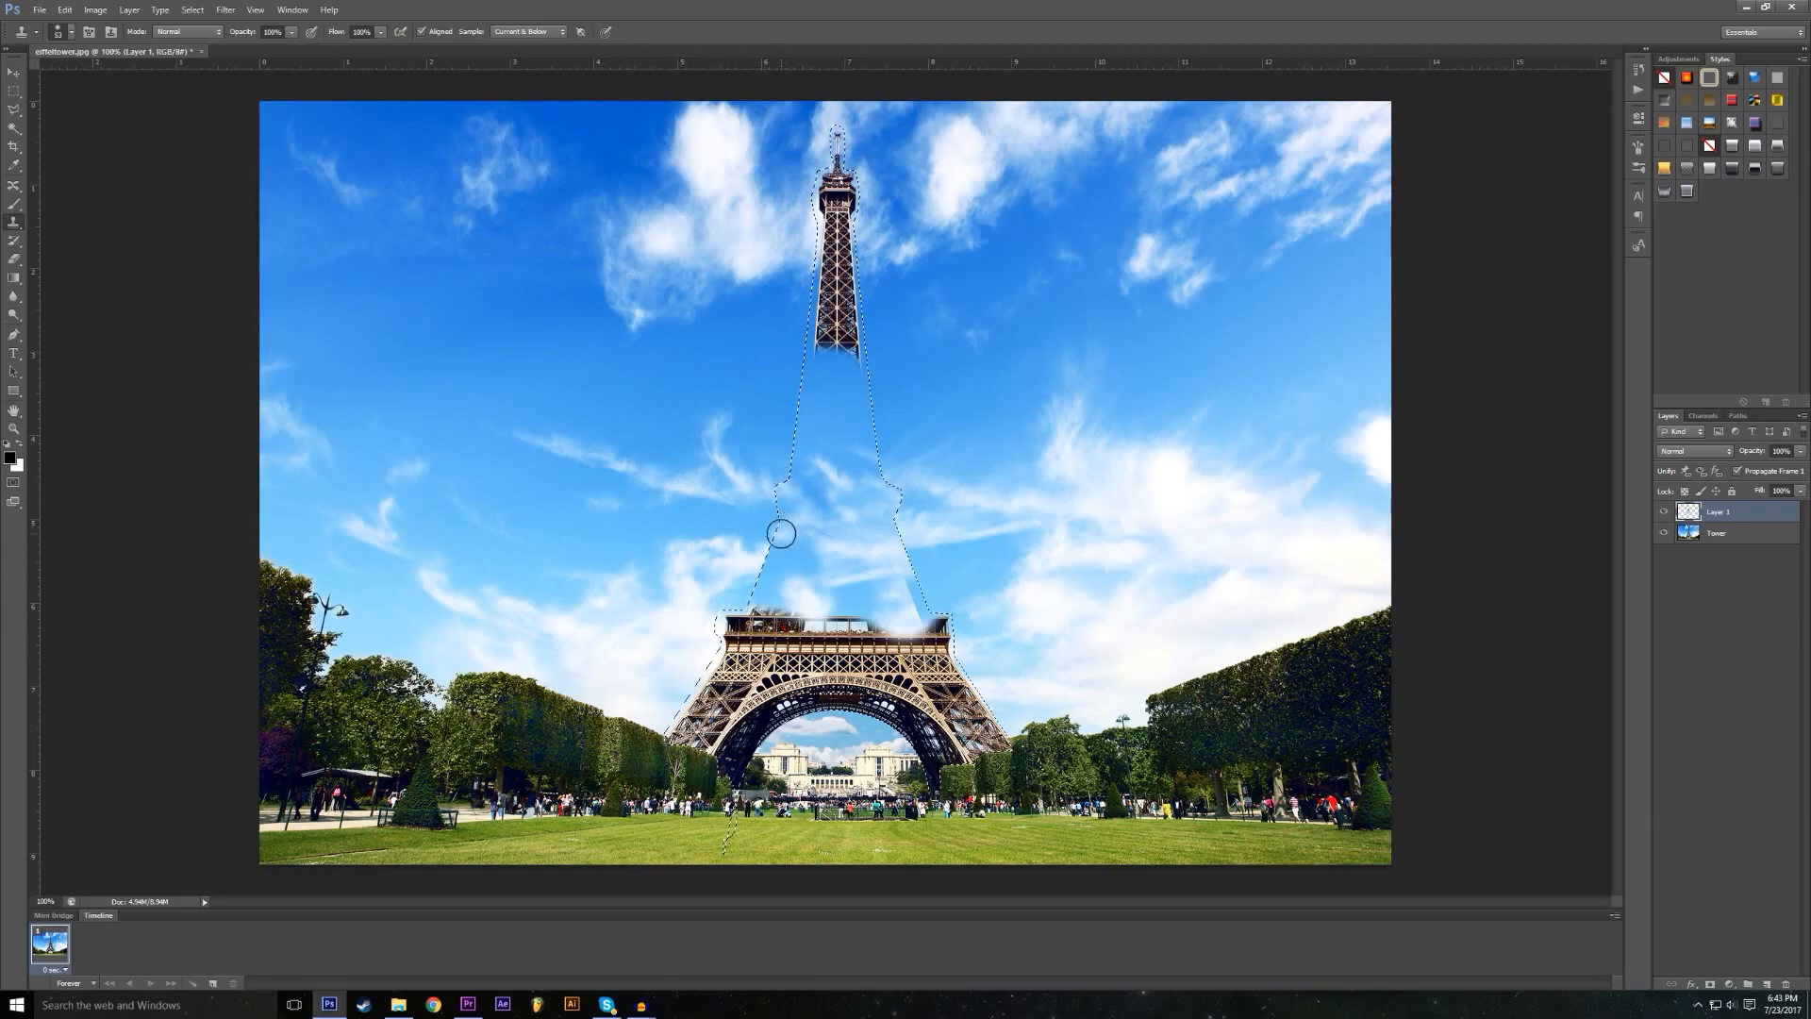
alt+click(708, 539)
mouse_move(762, 561)
mouse_down()
mouse_move(780, 547)
mouse_move(757, 570)
mouse_up()
alt+click(667, 570)
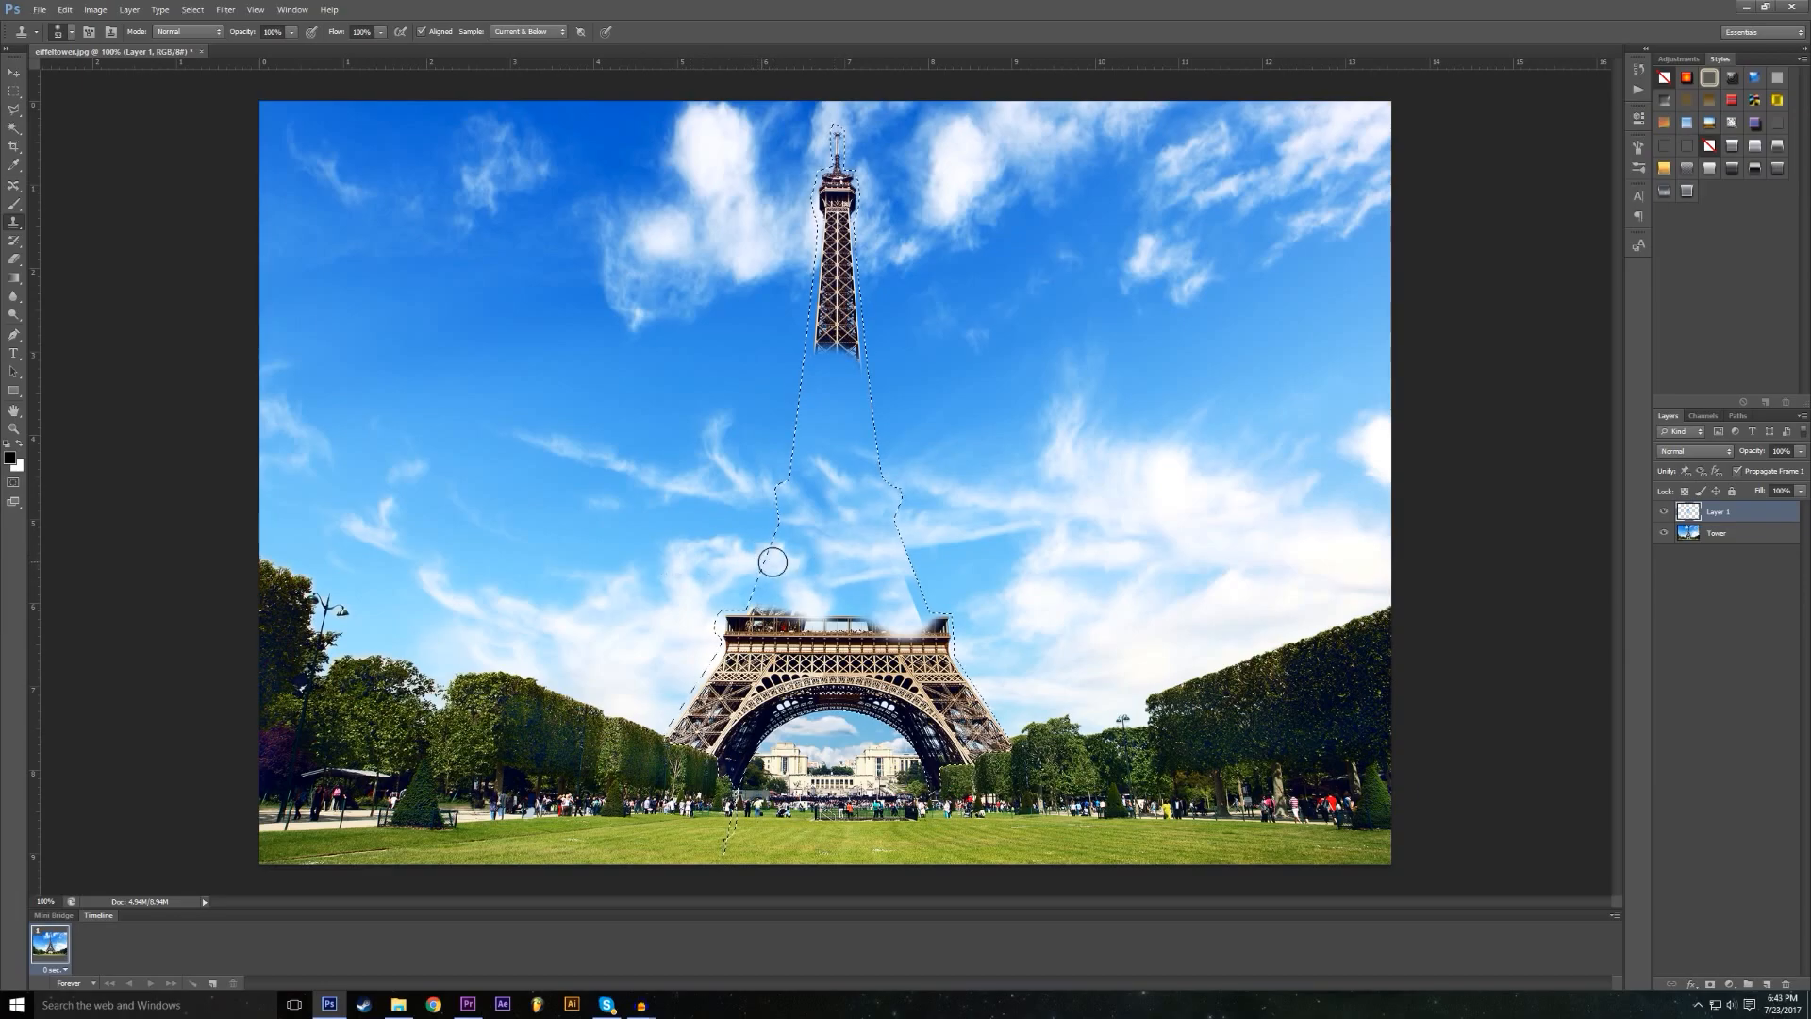
Step: Clone clouds along both edges of the area just above the first platform and undo the last stroke
alt+click(938, 574)
mouse_move(920, 598)
mouse_down()
mouse_move(889, 576)
mouse_move(861, 602)
mouse_move(768, 558)
mouse_up()
alt+click(977, 564)
alt+click(977, 586)
alt+click(994, 606)
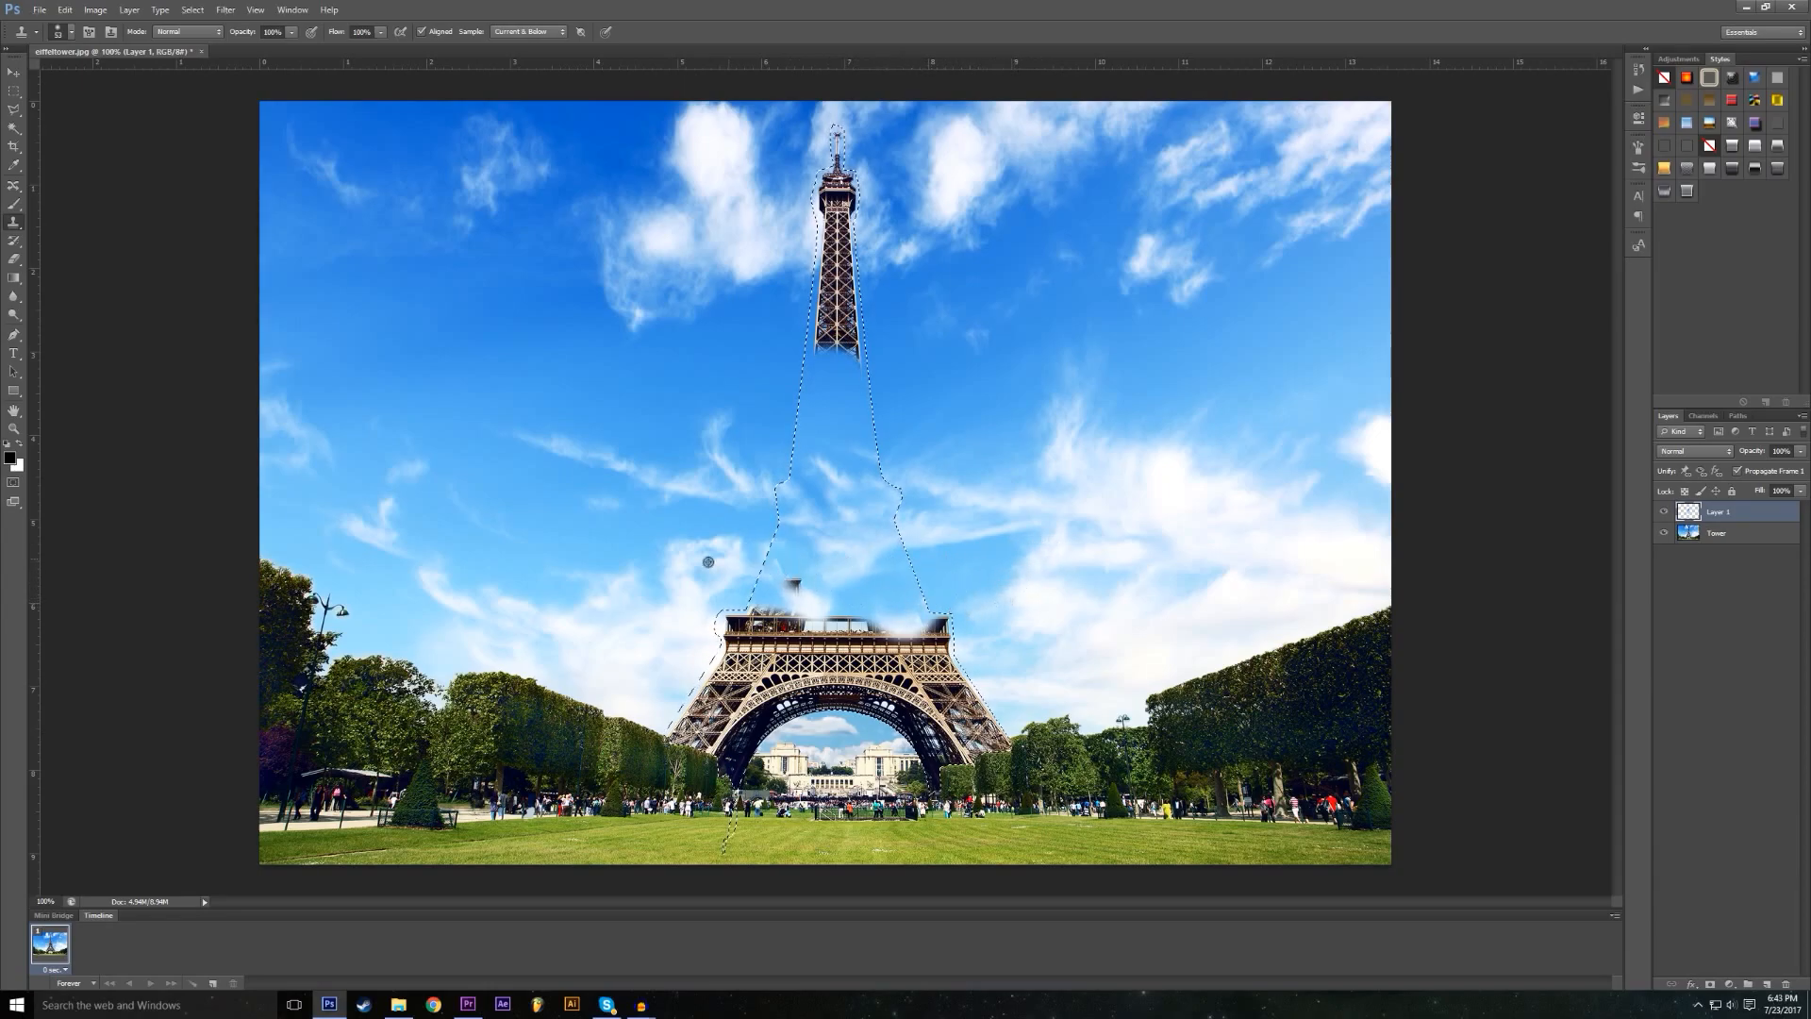
key(ctrl+z)
Step: Clone clouds over the first platform, the arch's ironwork and the tower's lower legs
alt+click(1009, 550)
mouse_move(794, 637)
mouse_down()
mouse_move(703, 652)
mouse_move(738, 652)
mouse_move(687, 639)
mouse_move(756, 622)
mouse_move(854, 634)
mouse_up()
alt+click(573, 603)
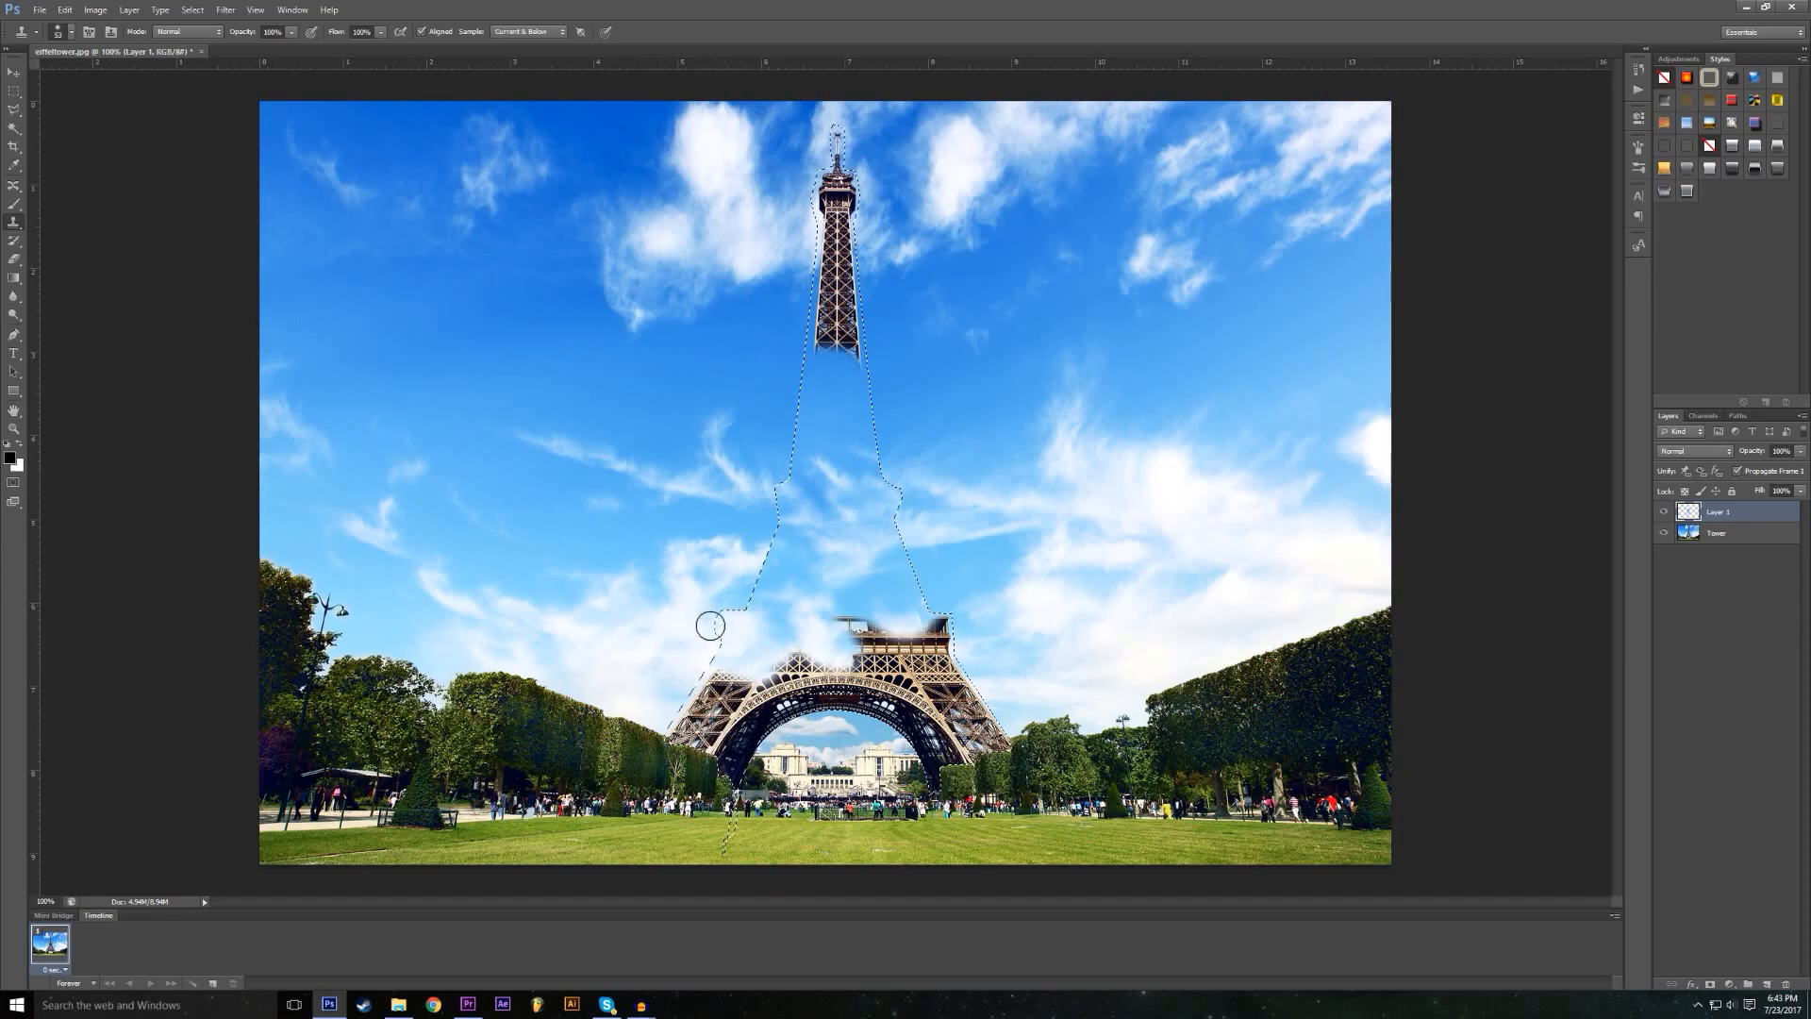
mouse_move(708, 627)
mouse_down()
mouse_move(727, 684)
mouse_move(699, 677)
mouse_move(677, 714)
mouse_move(702, 710)
mouse_move(673, 700)
mouse_move(745, 740)
mouse_up()
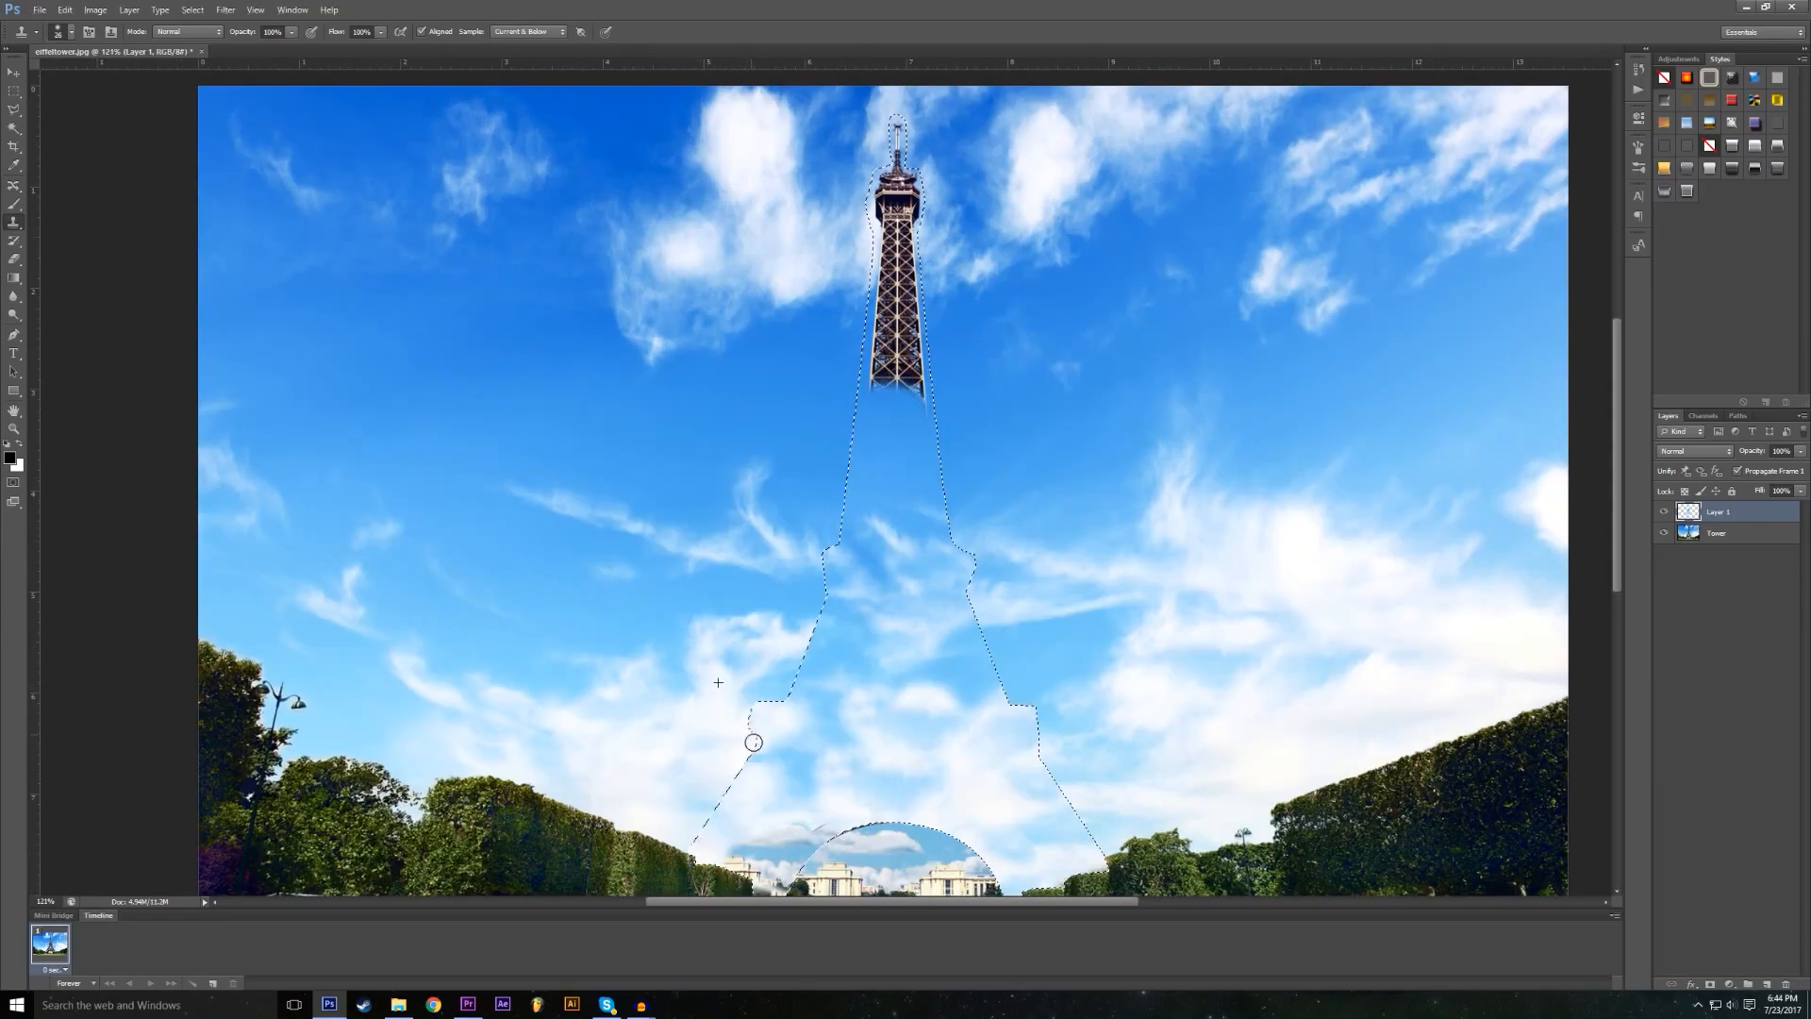
Step: Clone clear blue sky over the lower end of the remaining upper tower section
scroll(807, 517, up, 3)
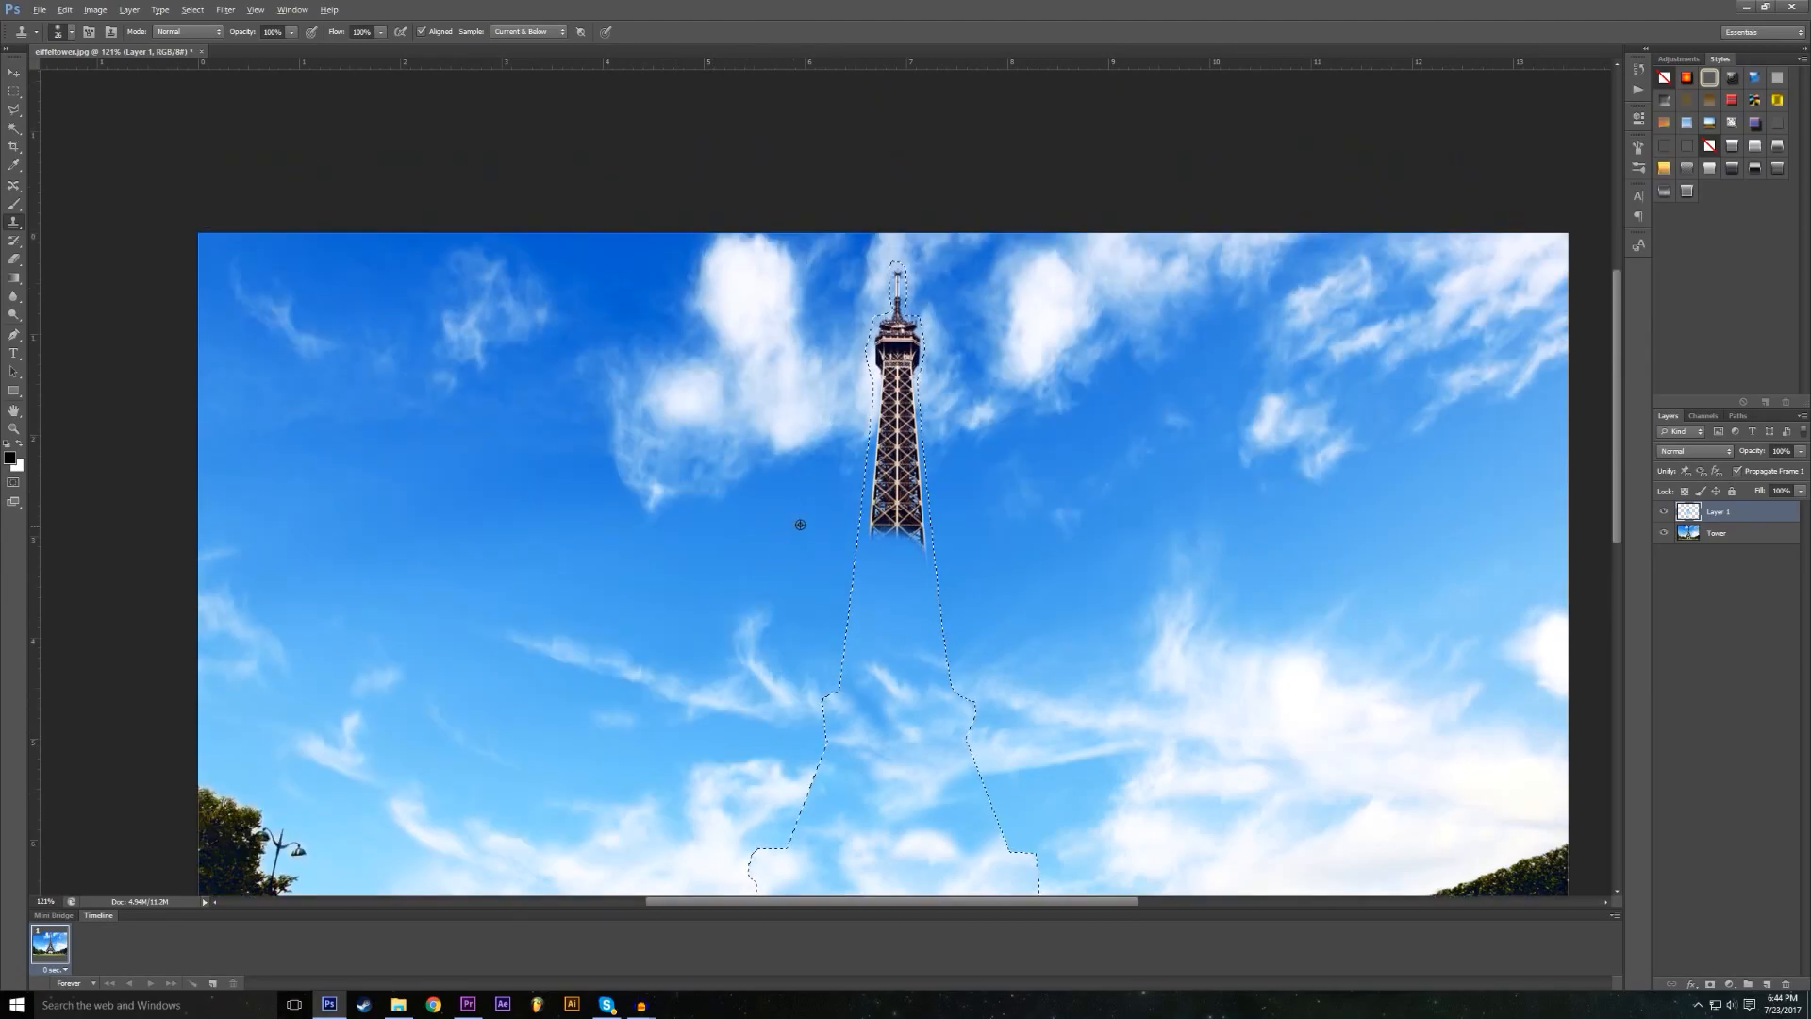
scroll(647, 500, down, 1)
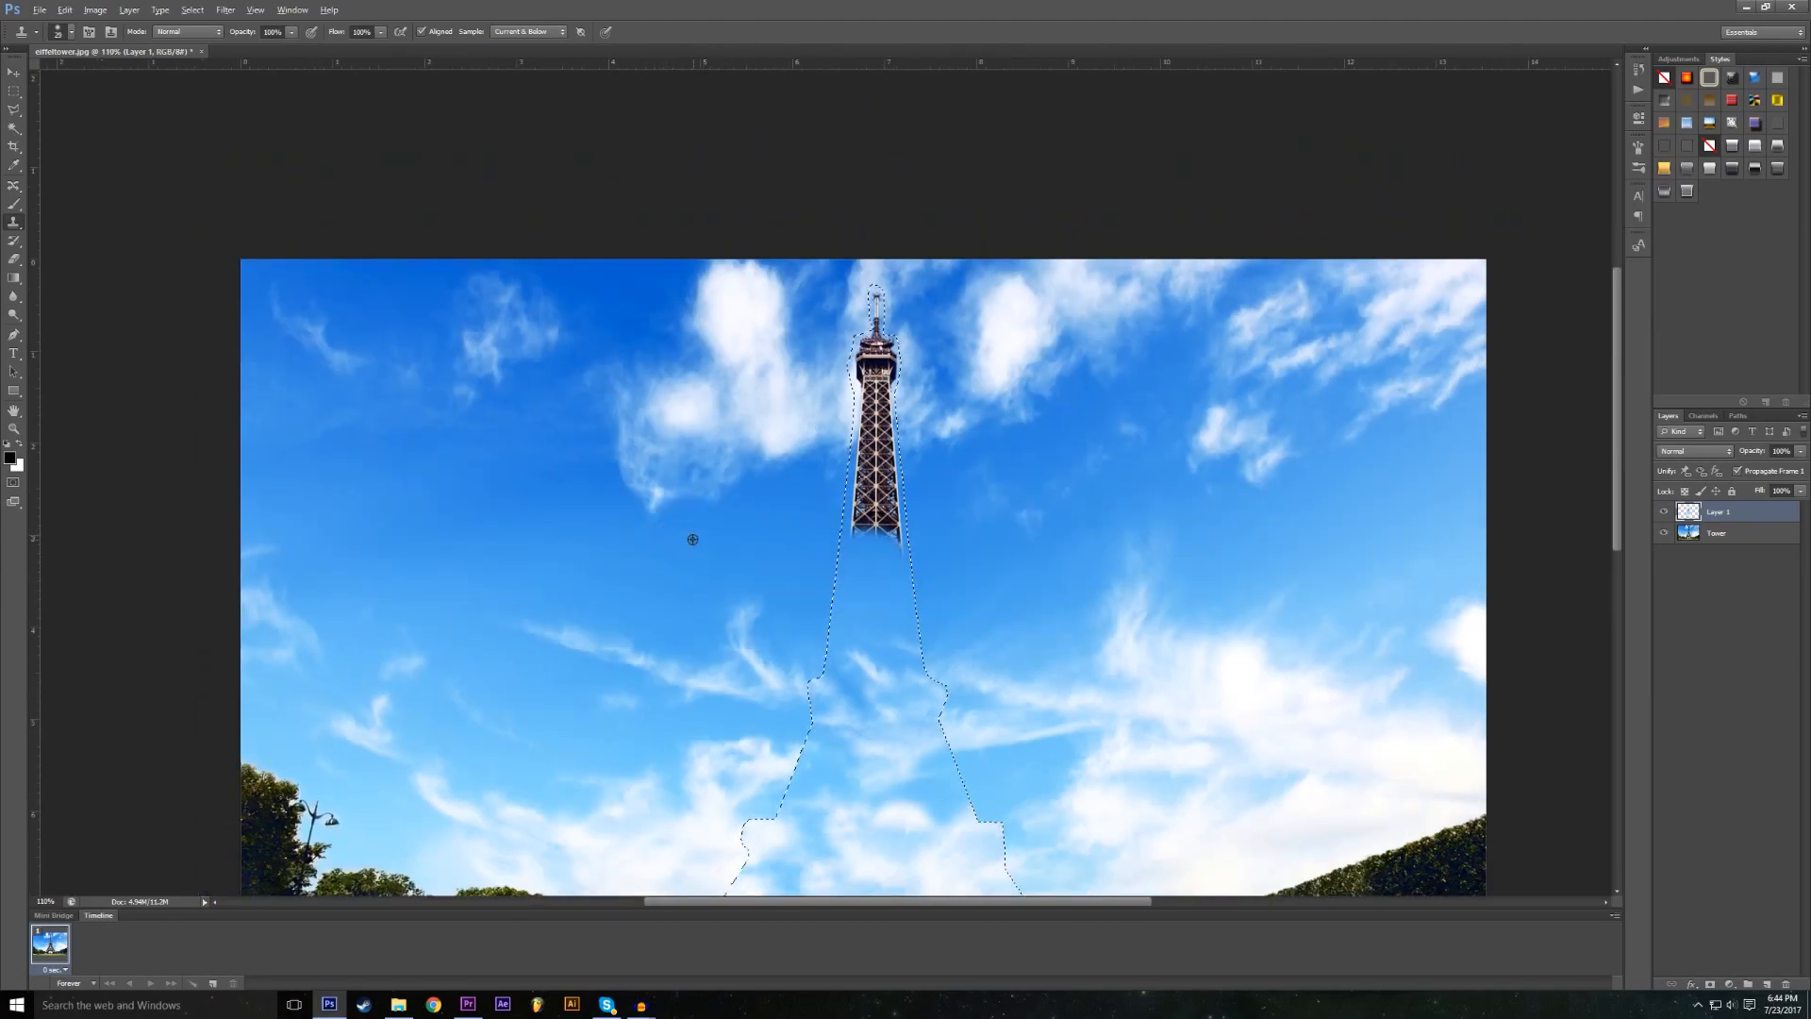
scroll(685, 537, up, 5)
scroll(691, 532, down, 2)
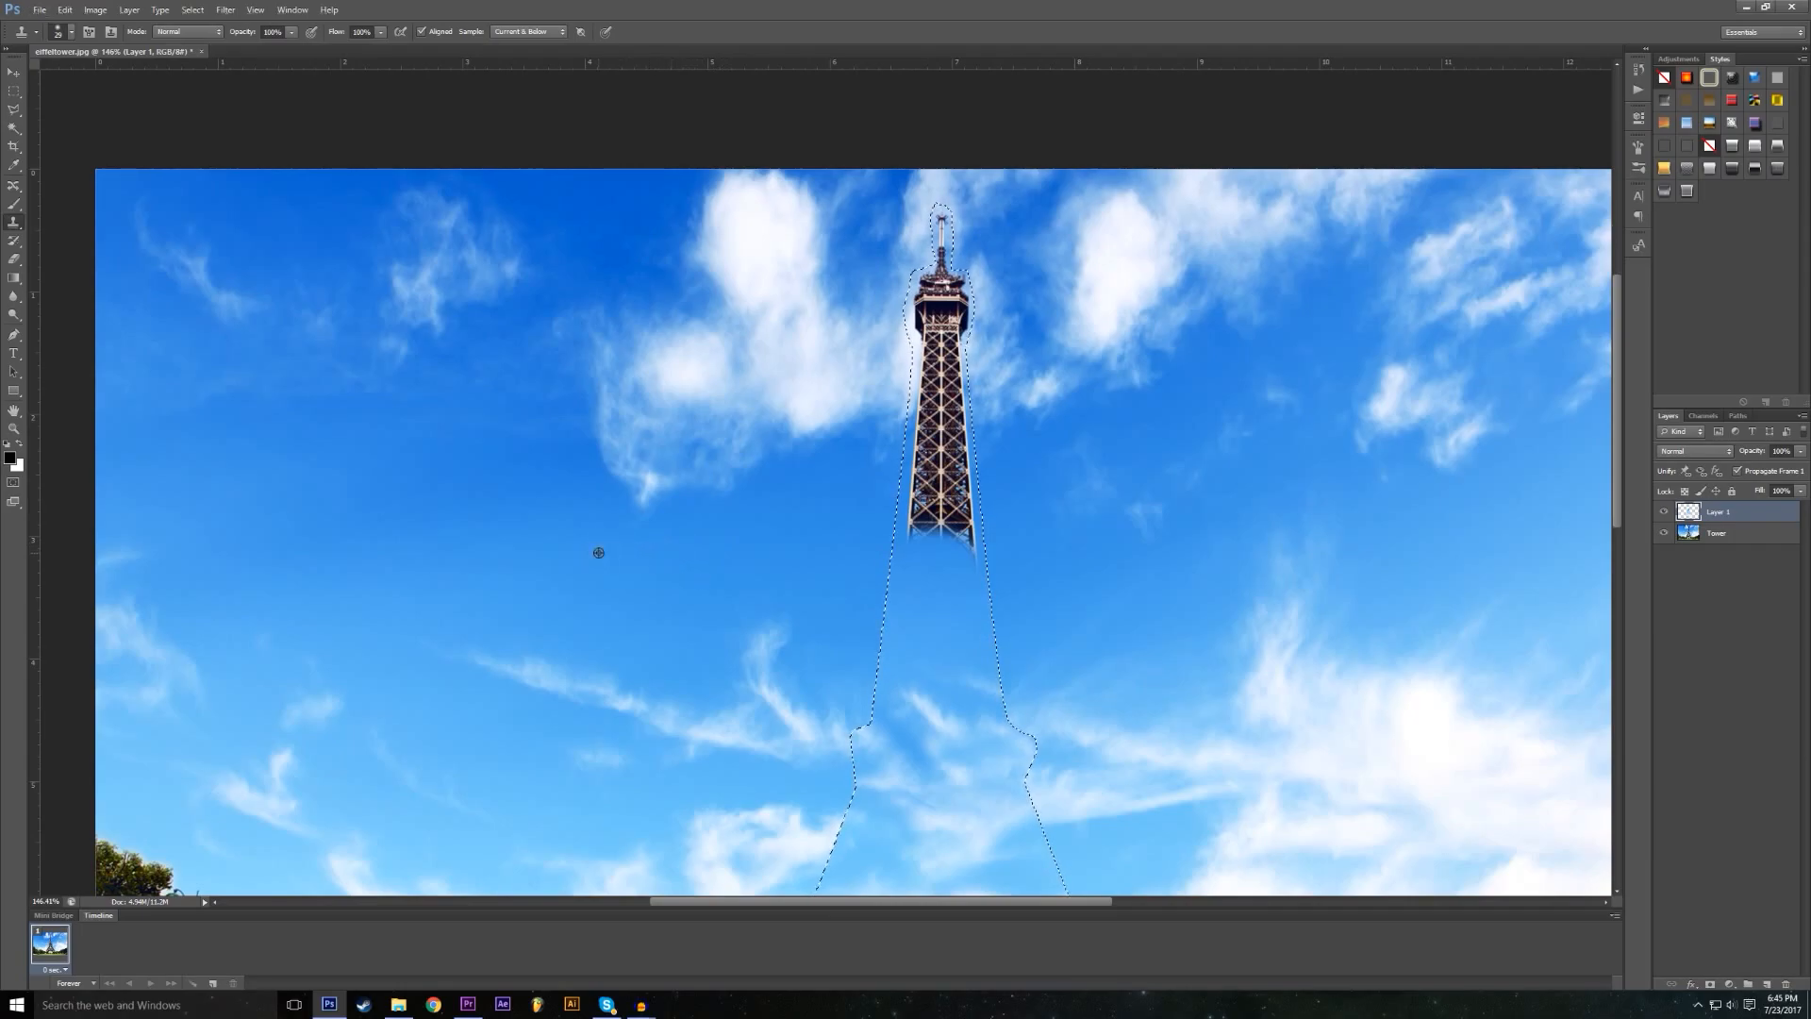
mouse_move(614, 556)
mouse_down()
mouse_move(608, 570)
mouse_move(724, 627)
mouse_move(679, 602)
mouse_move(695, 603)
mouse_up()
mouse_move(922, 568)
mouse_down()
mouse_move(901, 549)
mouse_move(990, 552)
mouse_up()
alt+click(1105, 543)
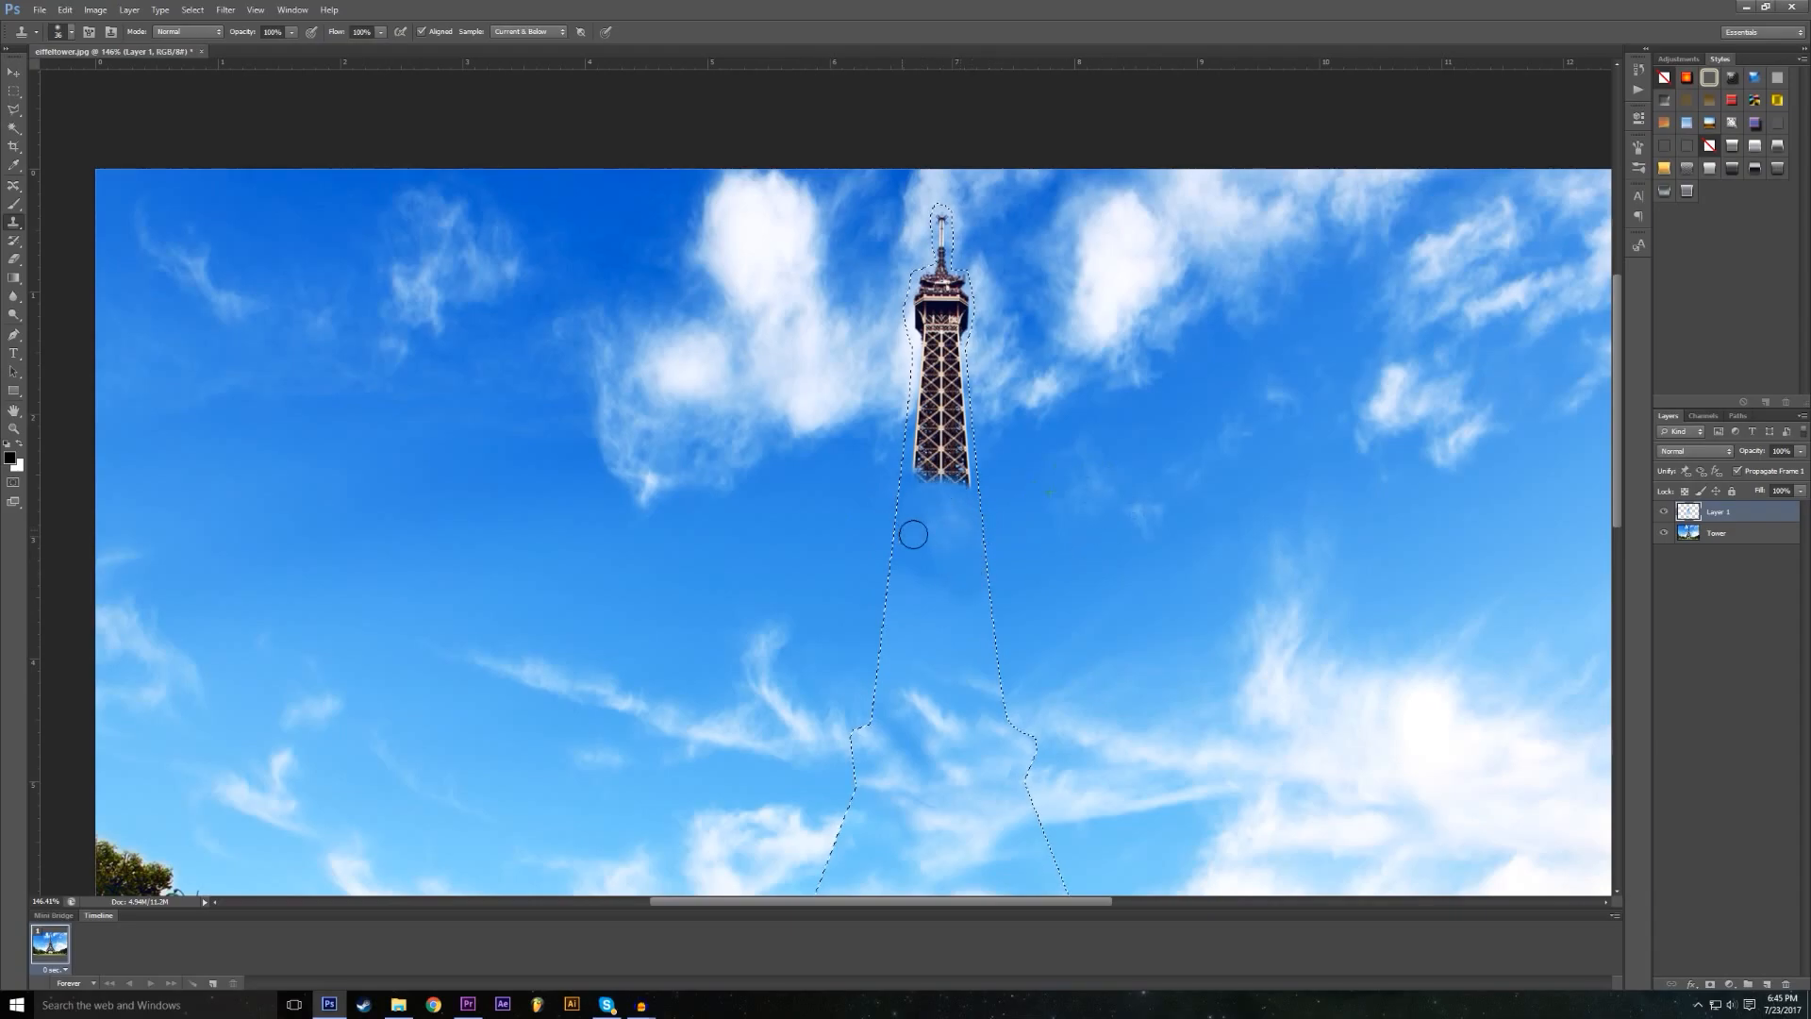
Step: Clone sky and clouds over the rest of the upper tower up to the antenna tip
scroll(1002, 548, down, 5)
scroll(998, 532, up, 6)
scroll(989, 521, up, 1)
drag(938, 527, 968, 520)
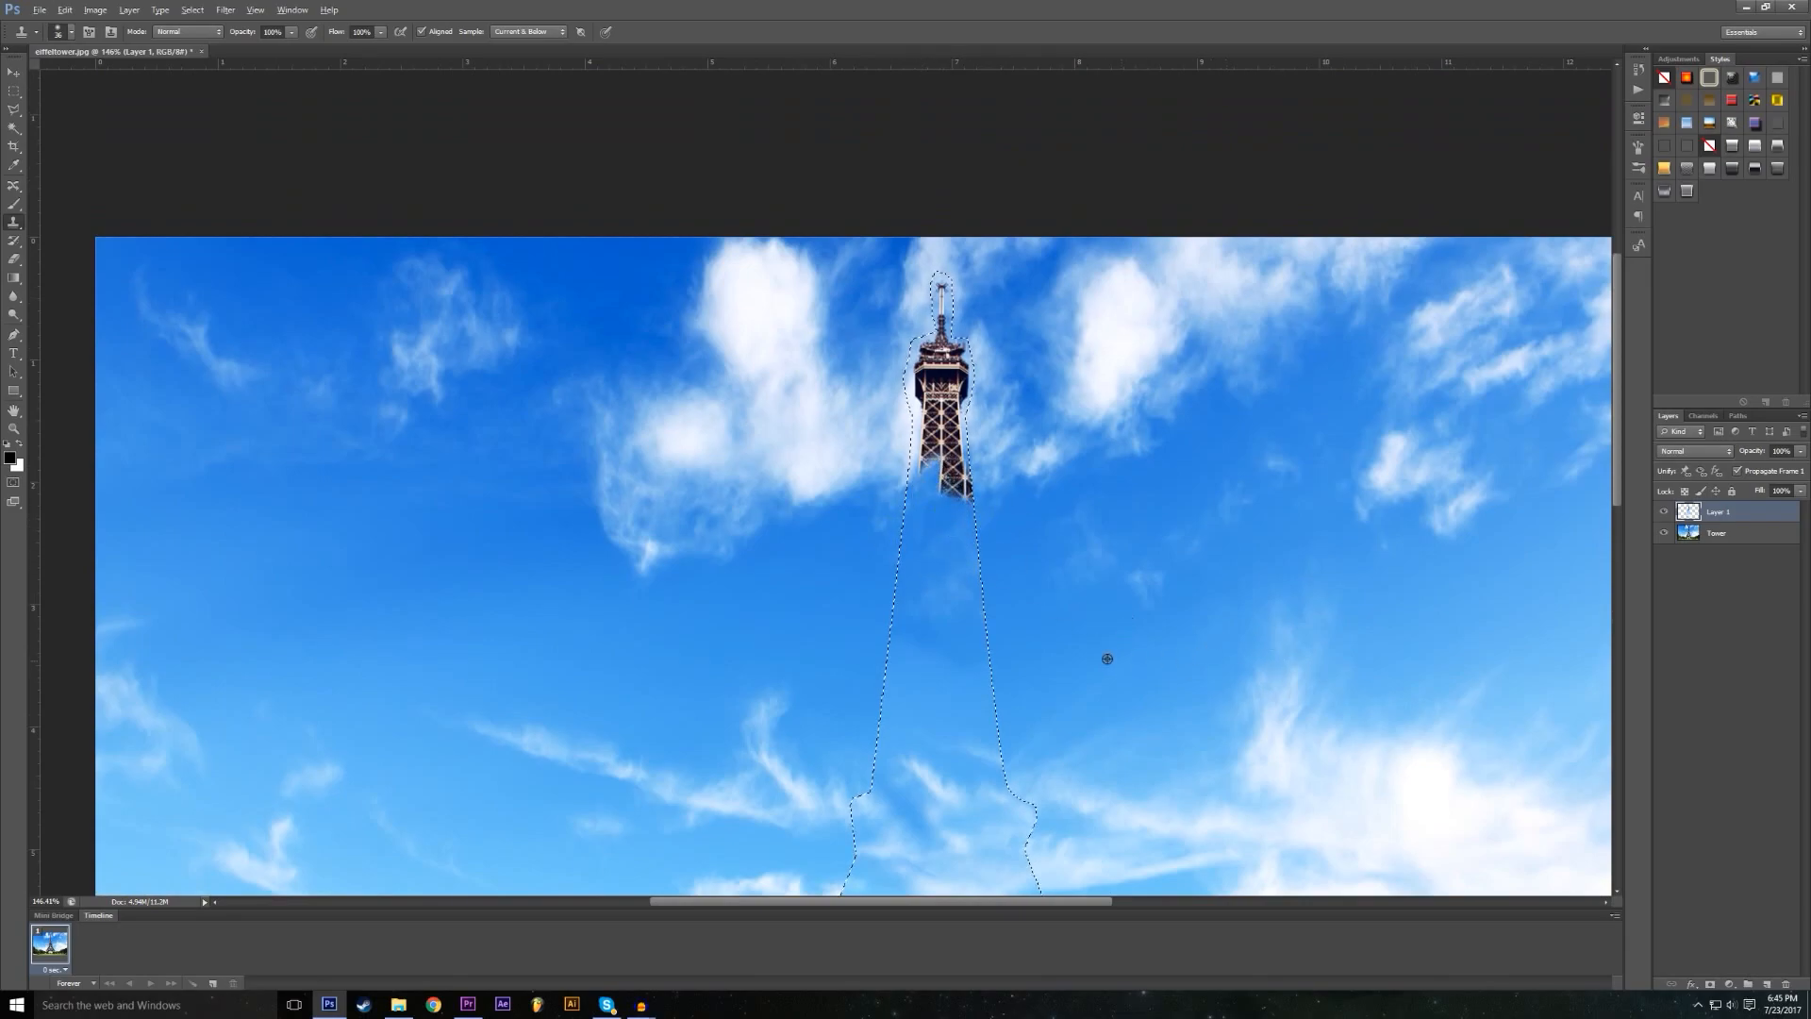
alt+click(1134, 645)
mouse_move(939, 516)
mouse_down()
mouse_move(952, 452)
mouse_move(908, 455)
mouse_move(1028, 456)
mouse_move(941, 408)
mouse_up()
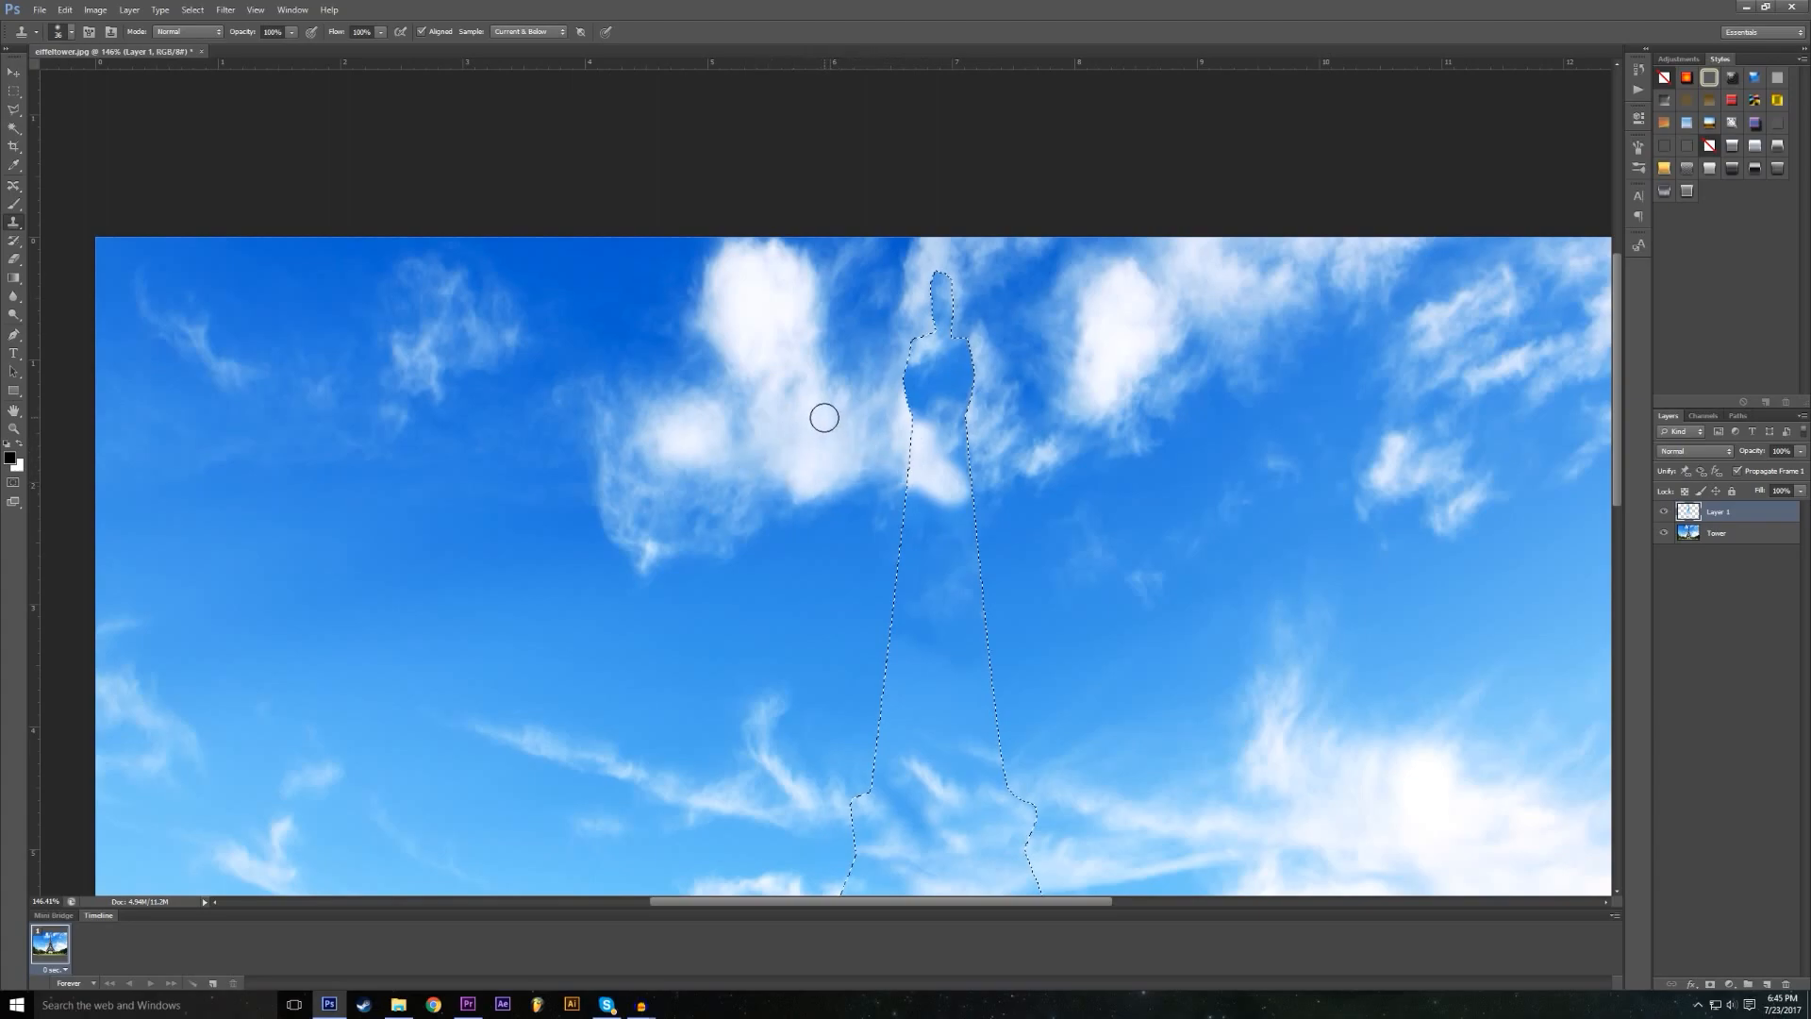
mouse_move(913, 390)
mouse_down()
mouse_move(932, 423)
mouse_move(908, 427)
mouse_move(909, 369)
mouse_up()
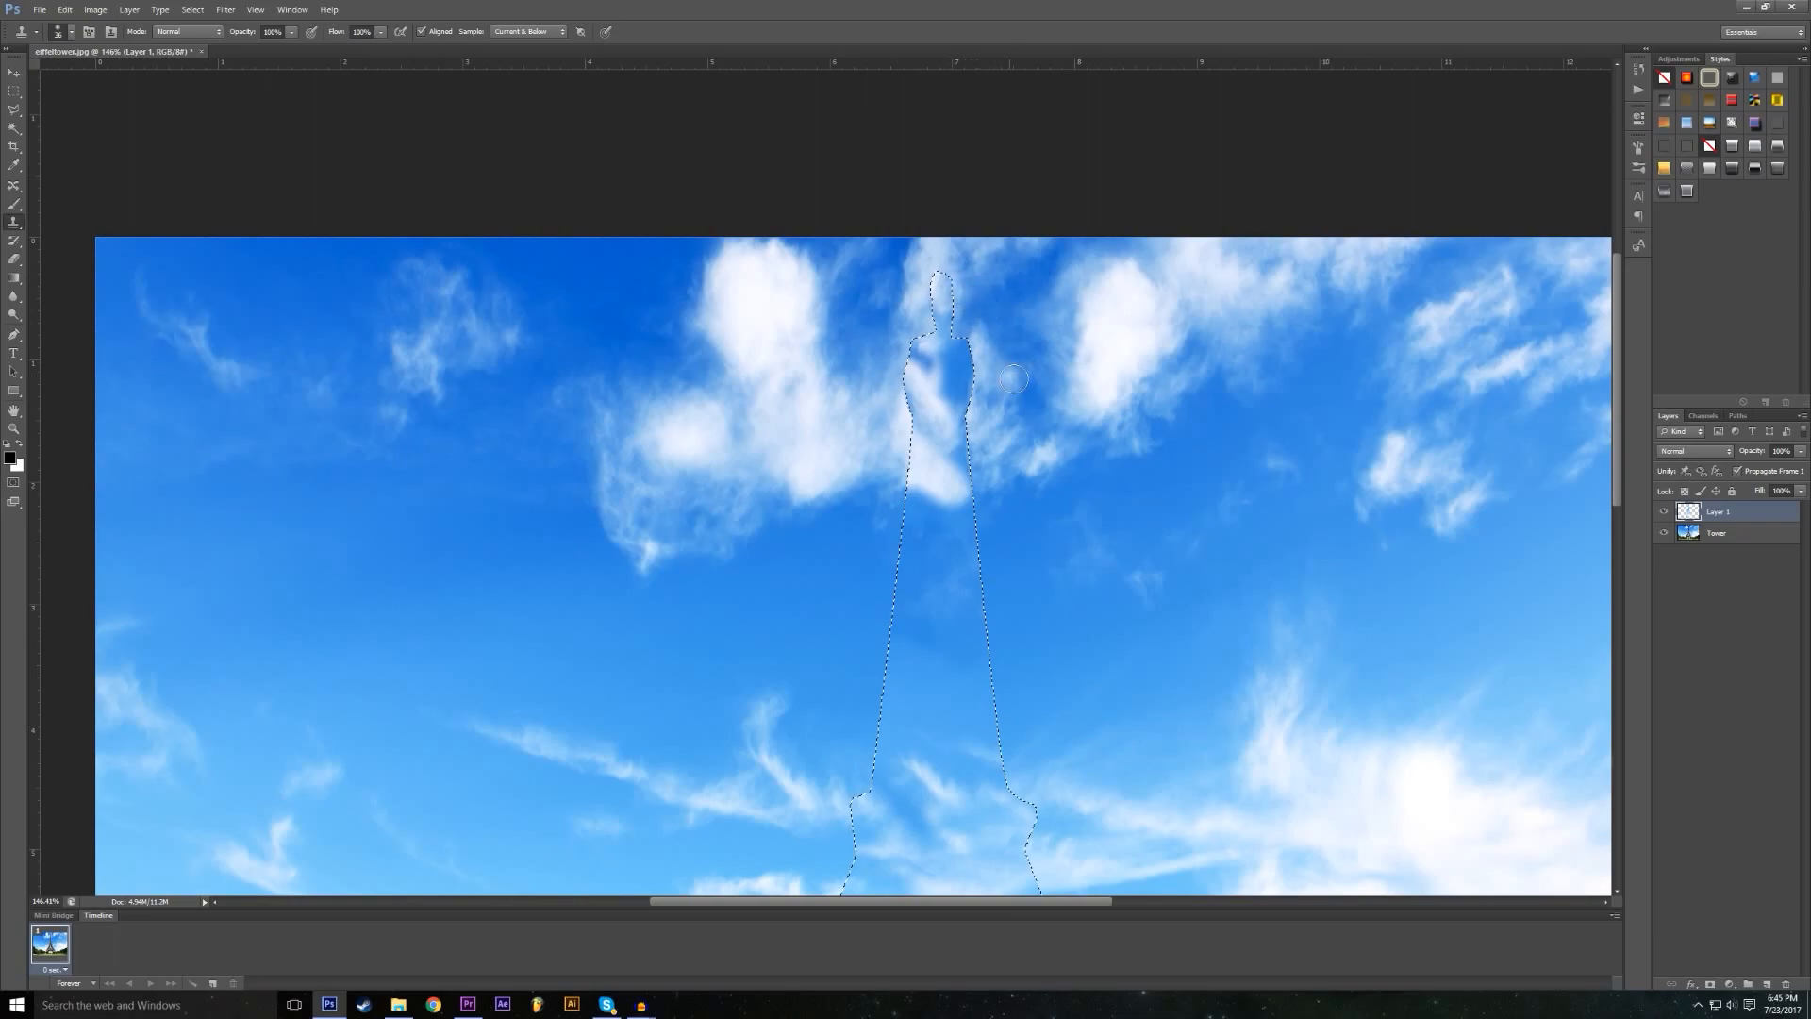
Step: Rework the cloud patch in the narrow part of the selection below the former spire with cloned cloud texture
scroll(1009, 377, down, 3)
drag(888, 325, 908, 345)
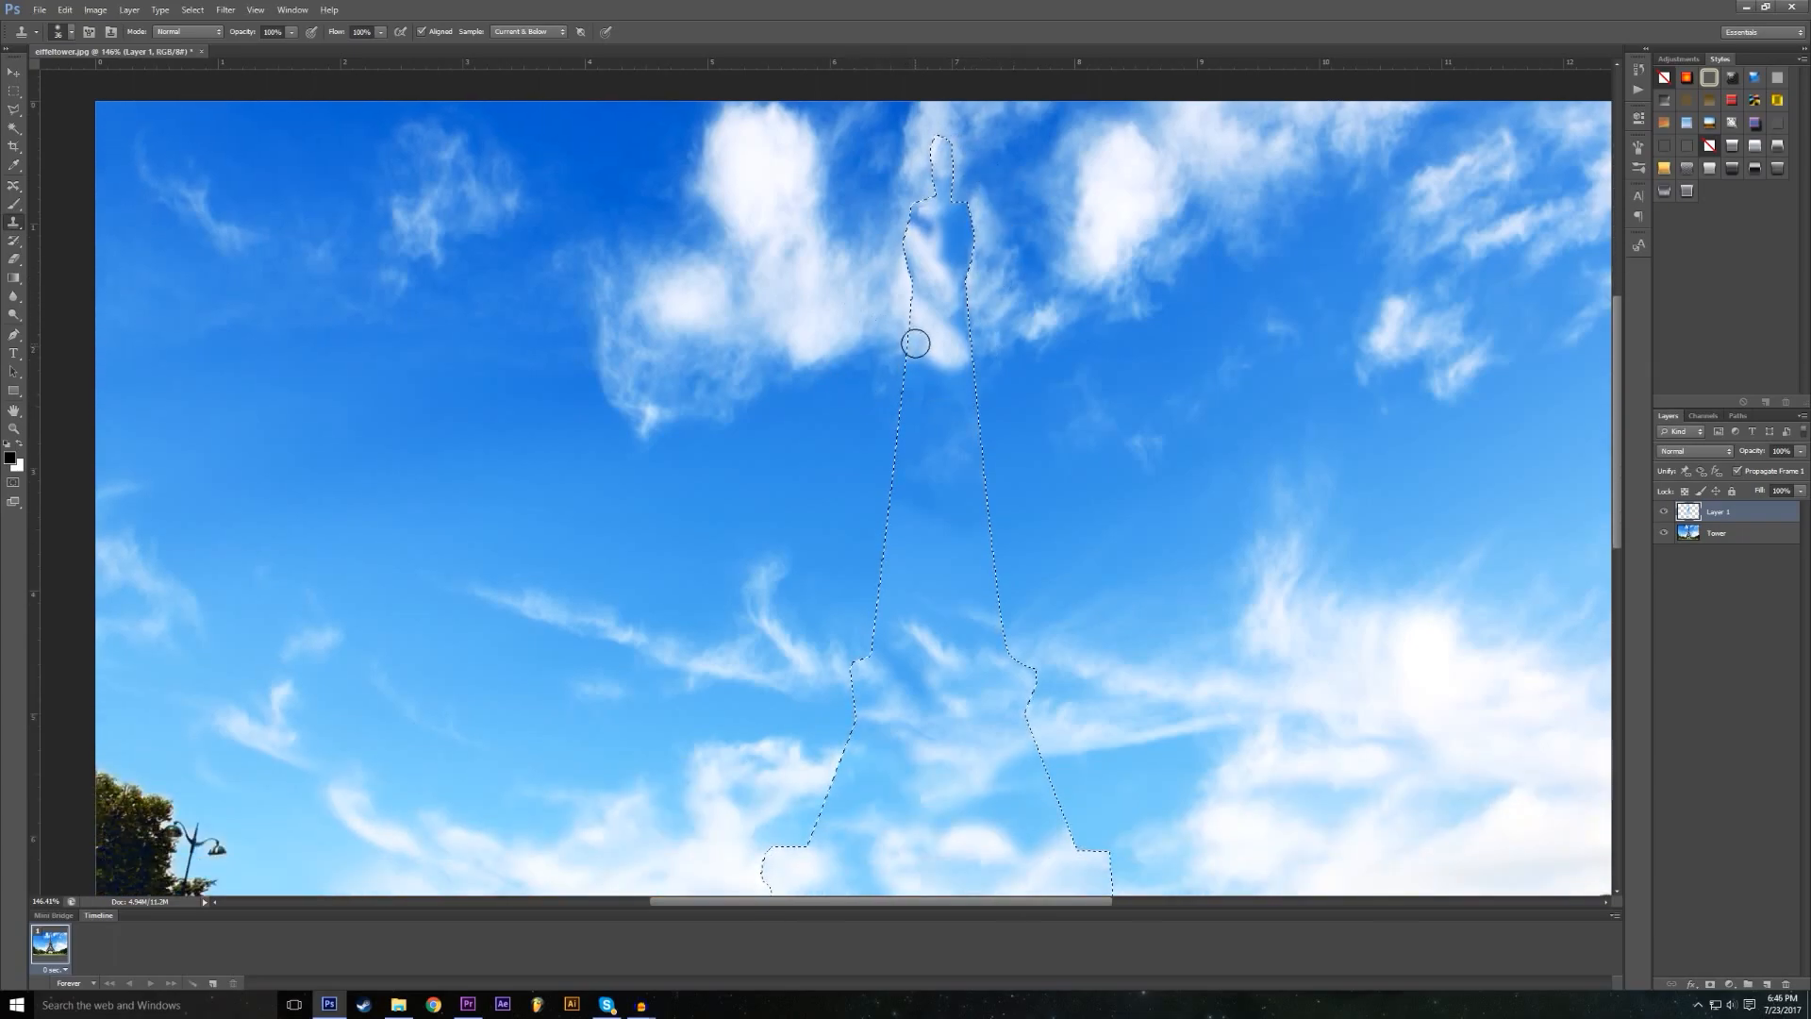
drag(1066, 302, 981, 301)
alt+click(926, 238)
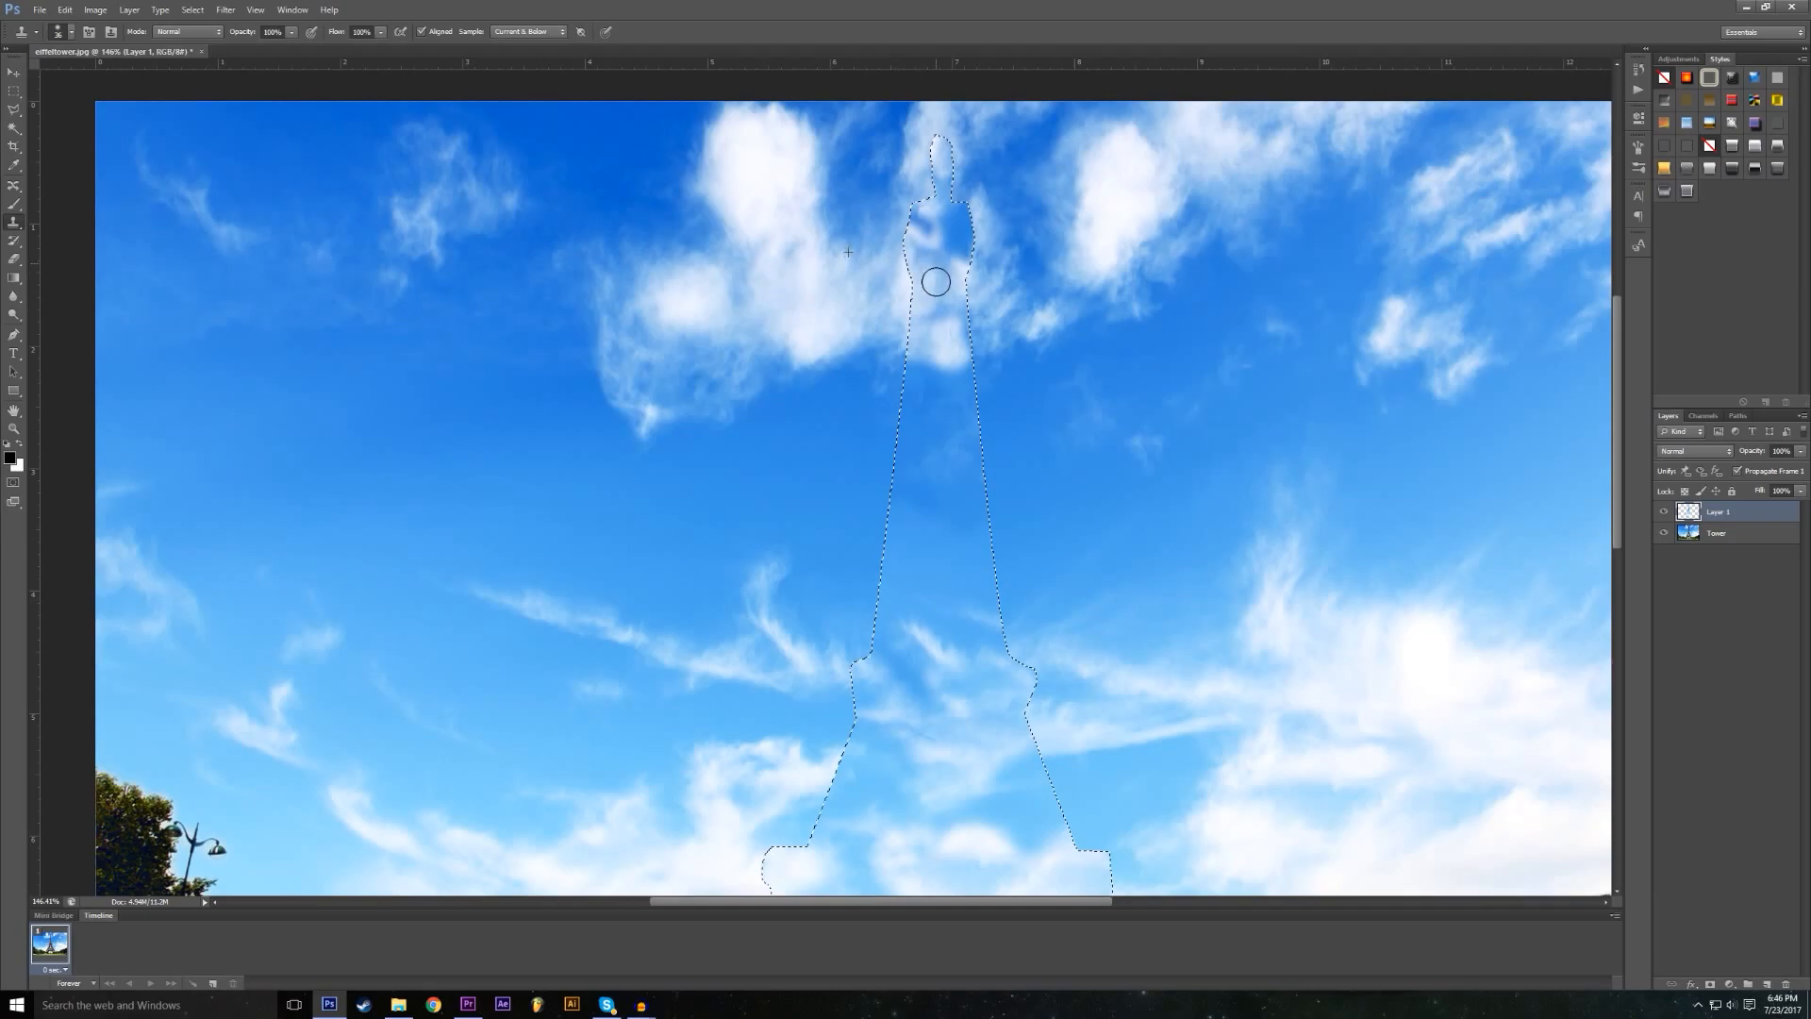
scroll(881, 384, down, 2)
scroll(845, 410, up, 2)
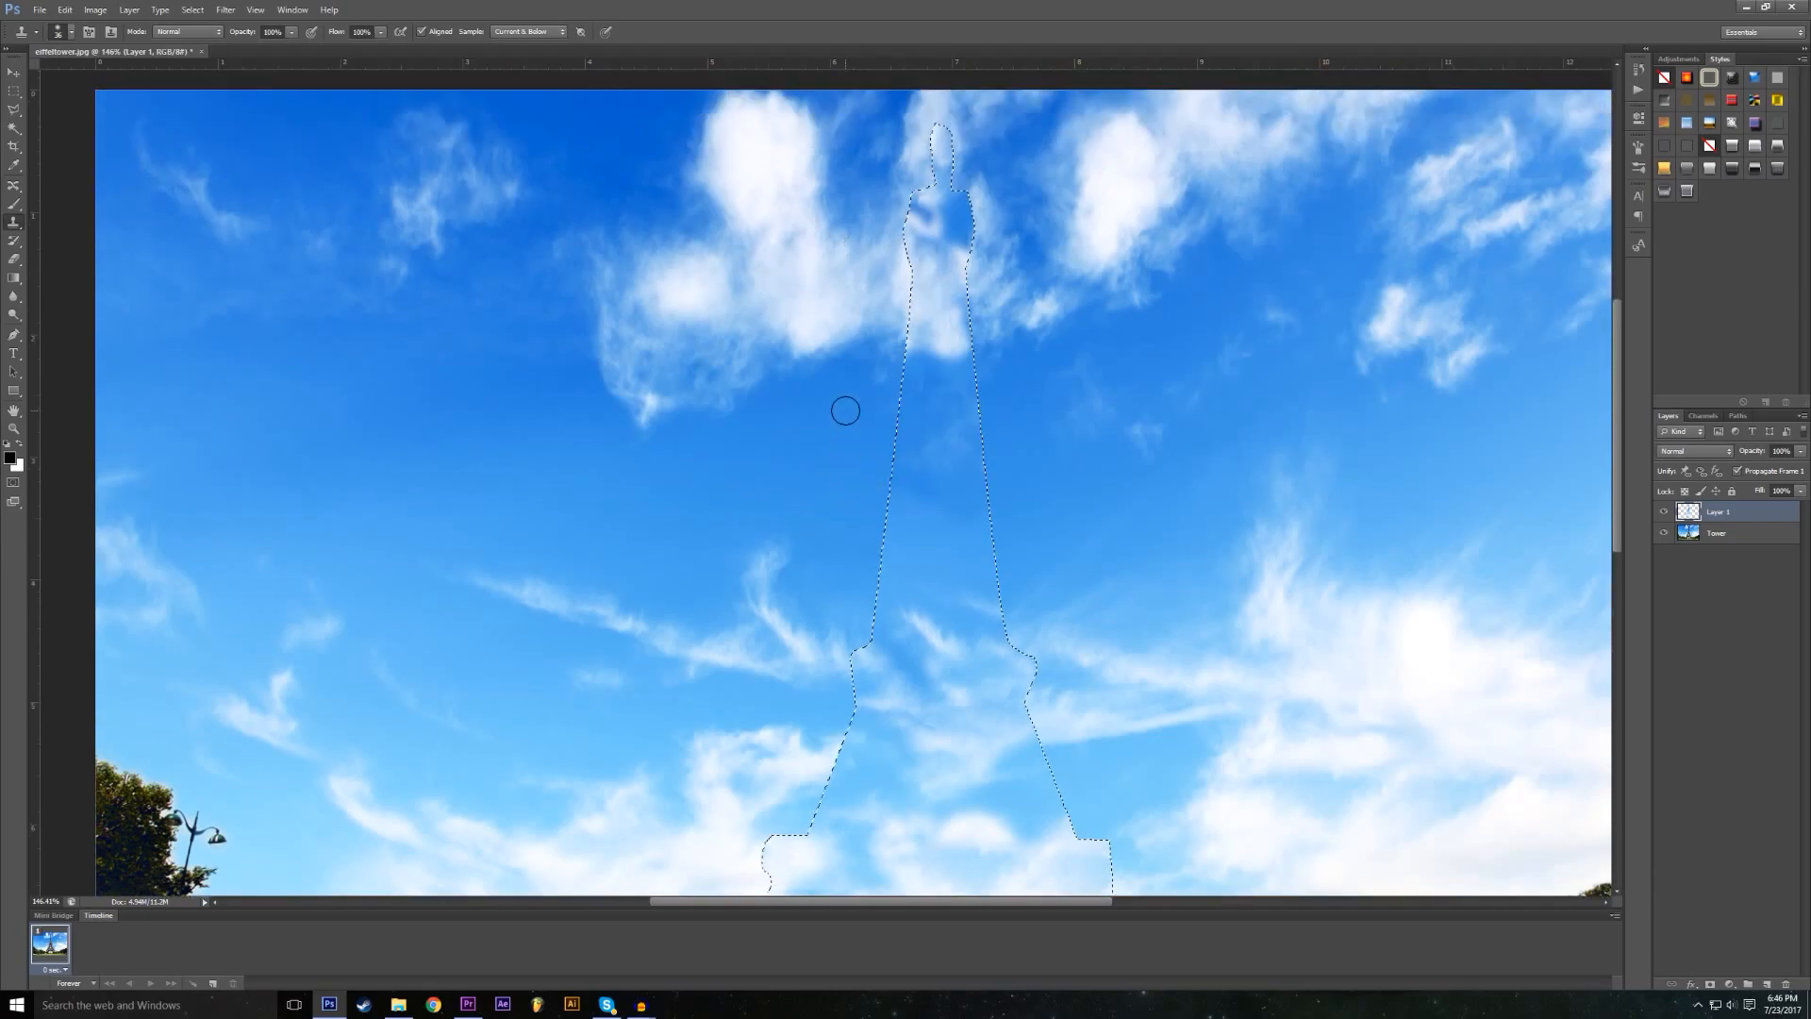
Step: Blend the cloned sky where the tower's top platform stood, using nearby cloud samples from both sides
alt+click(870, 237)
drag(902, 206, 909, 202)
alt+click(897, 251)
click(923, 232)
drag(936, 224, 935, 200)
alt+click(891, 220)
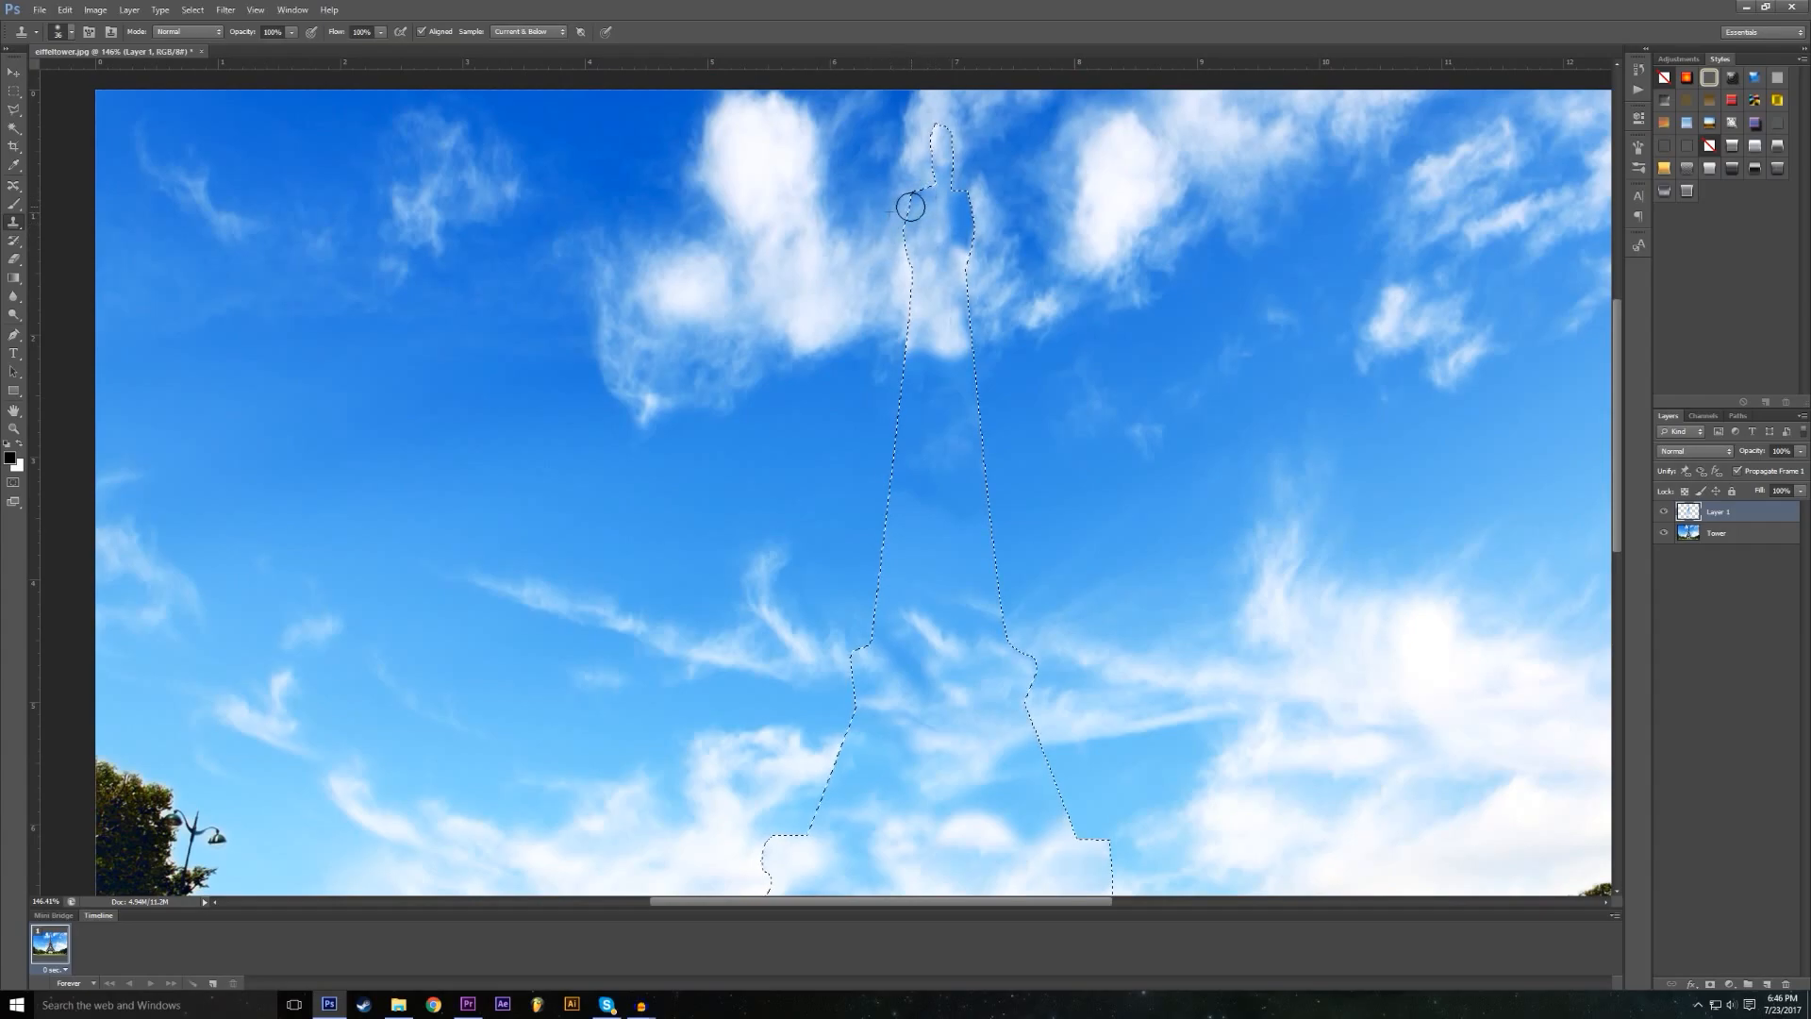
drag(969, 242, 952, 235)
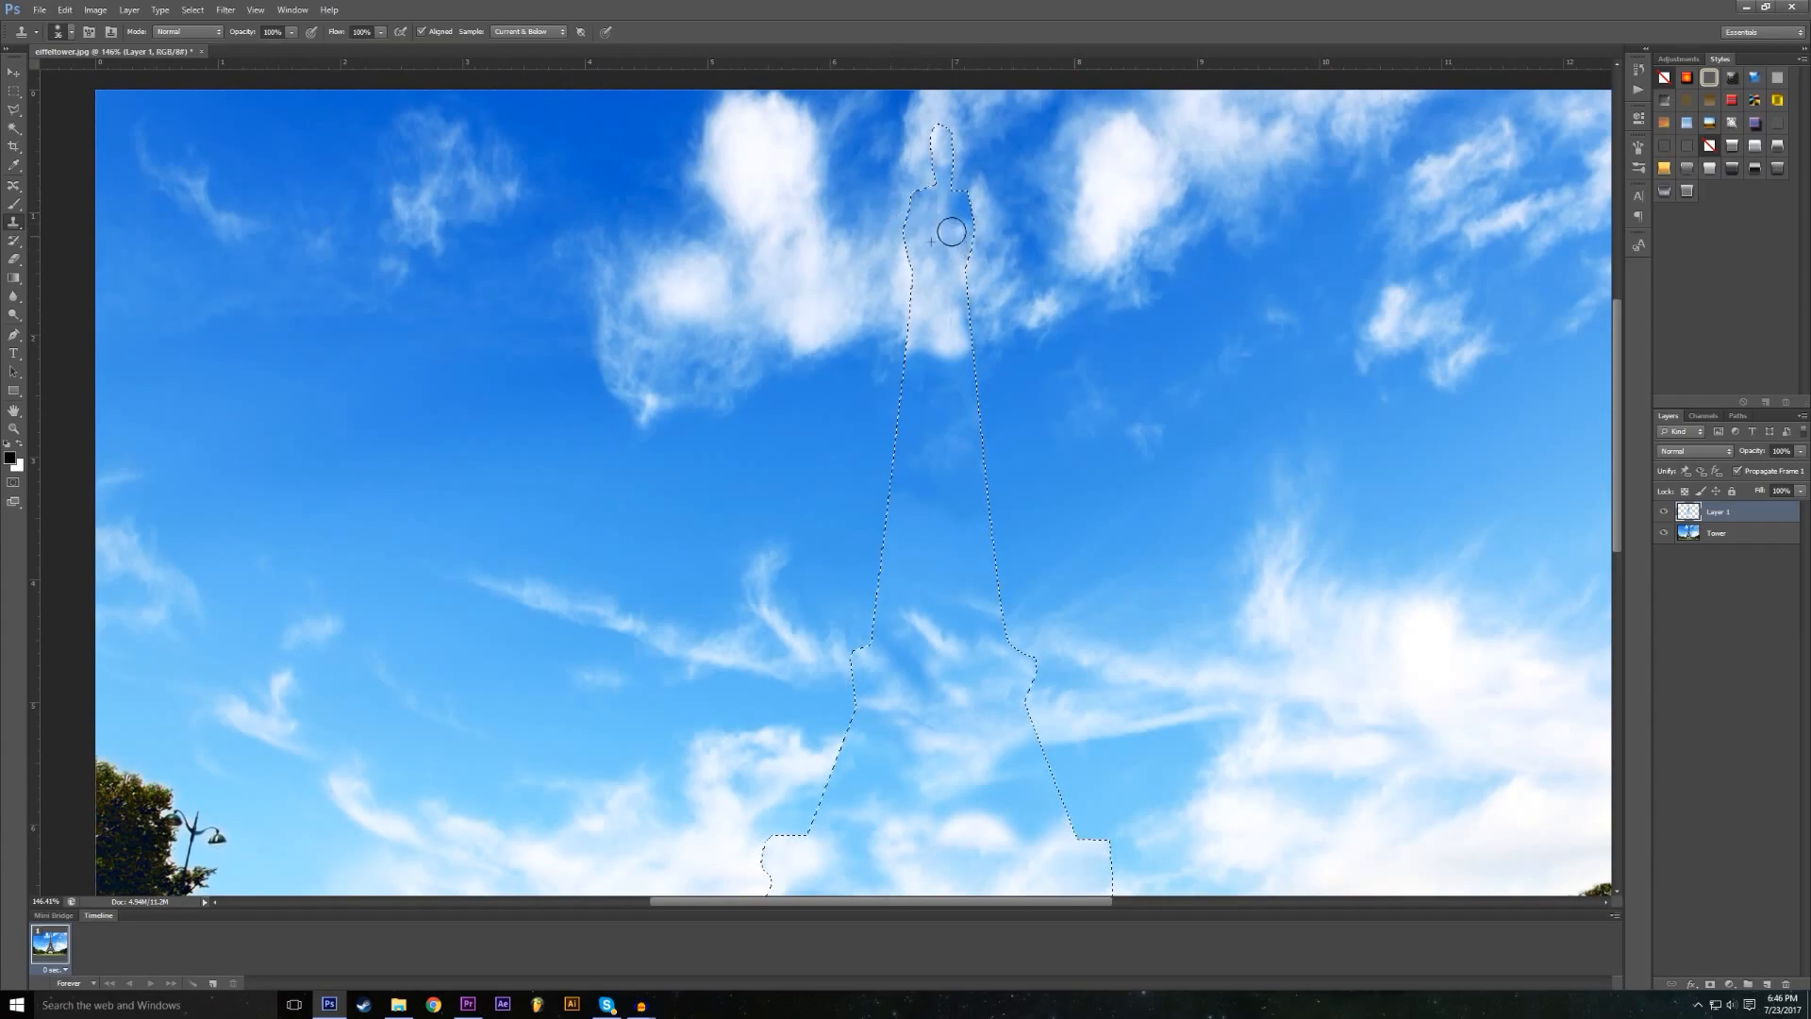
Step: Review the retouched sky down to the buildings and set the document magnification to 100%
scroll(1083, 242, down, 5)
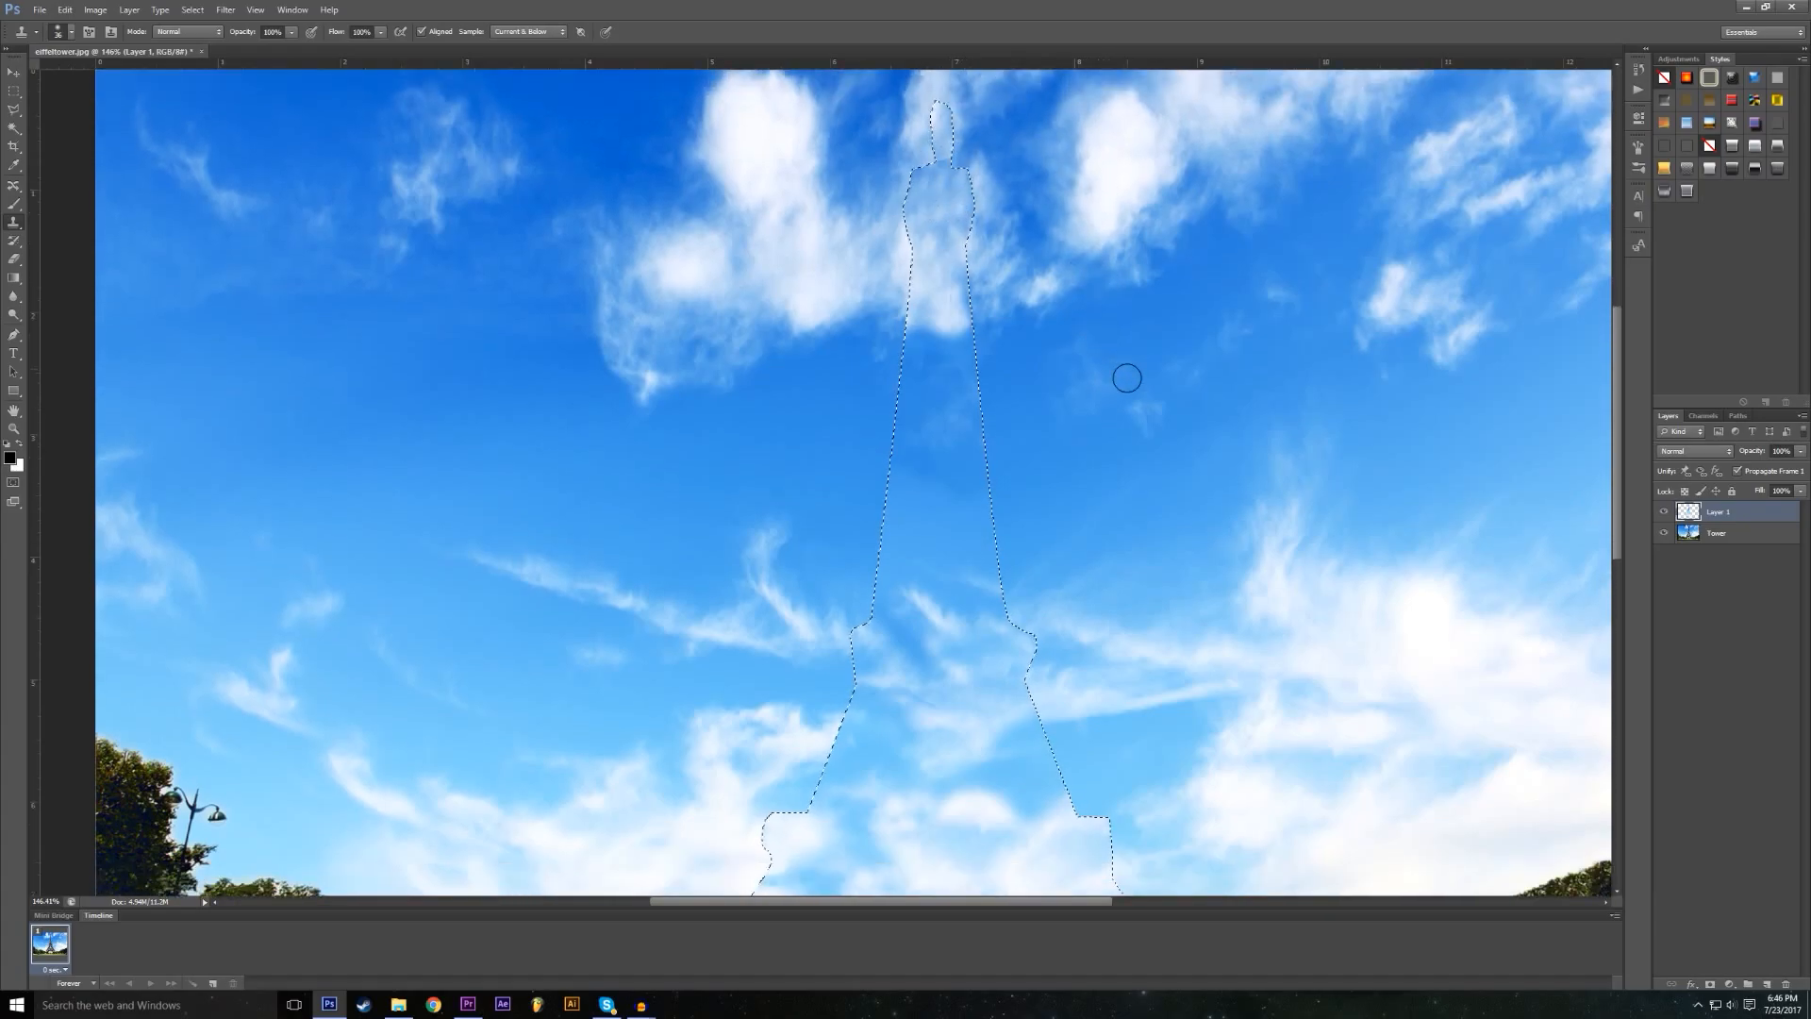
scroll(777, 490, down, 3)
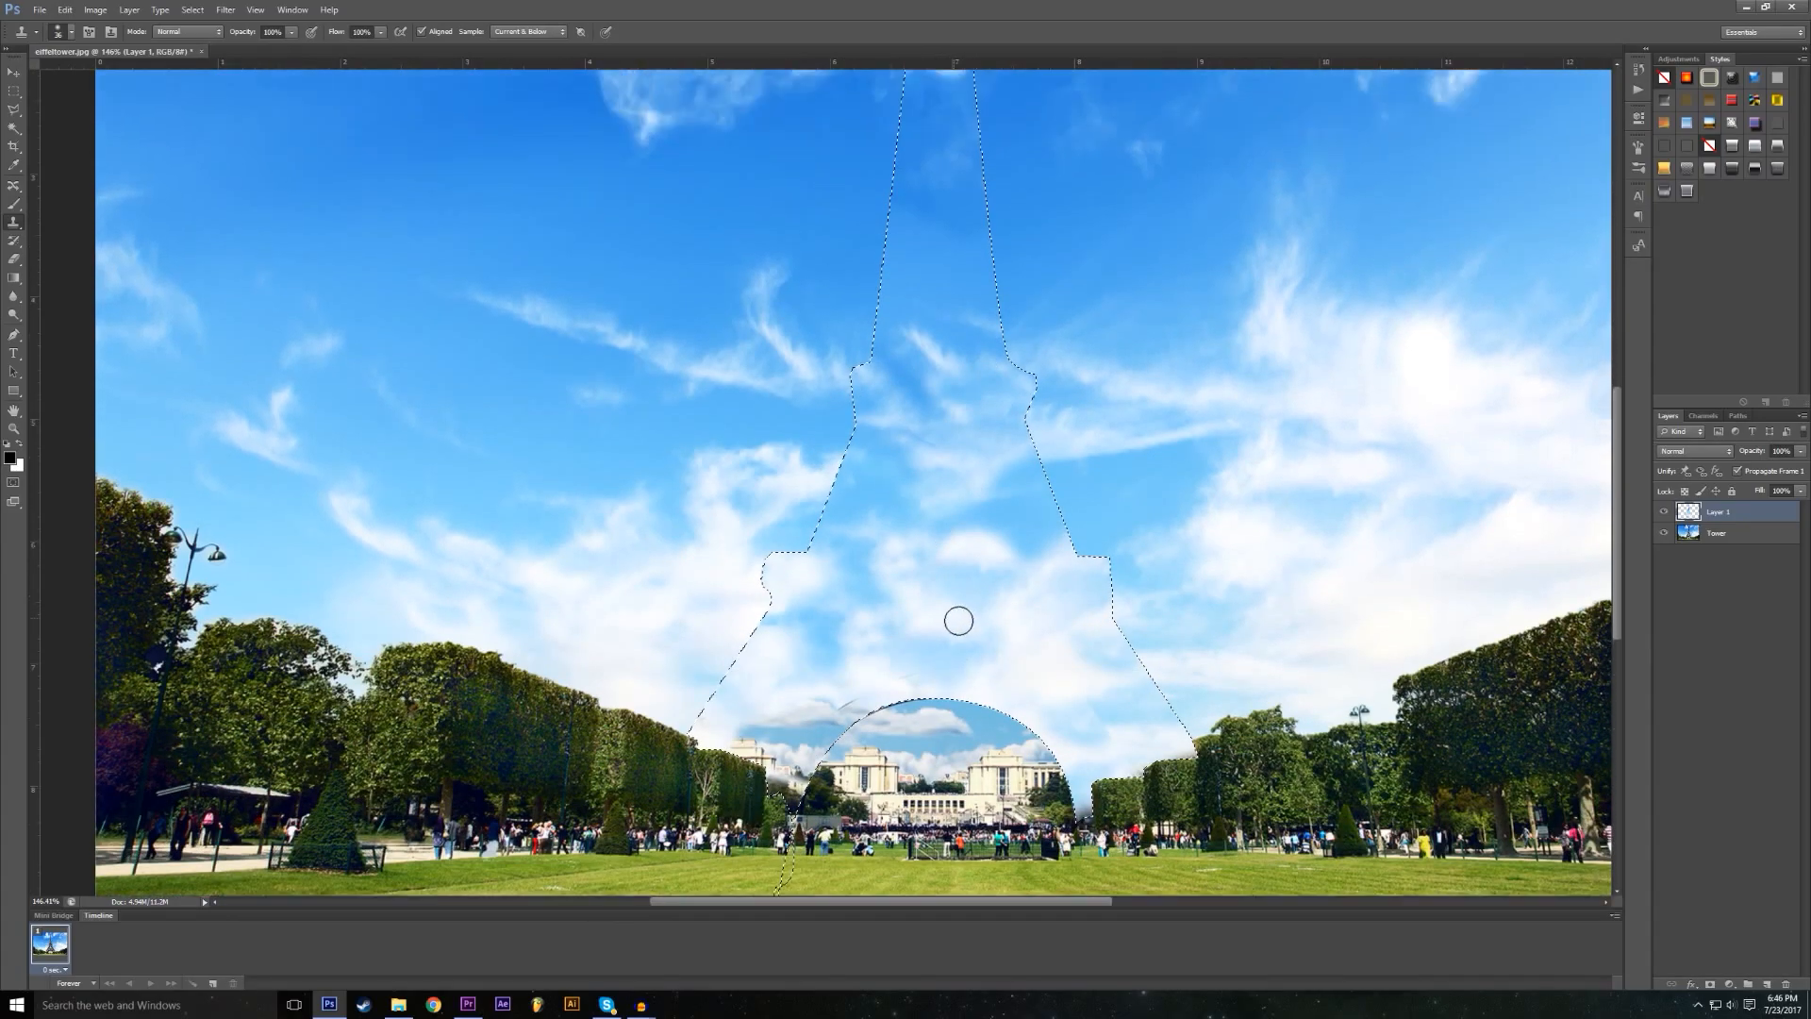
scroll(642, 691, up, 5)
click(56, 901)
text(100)
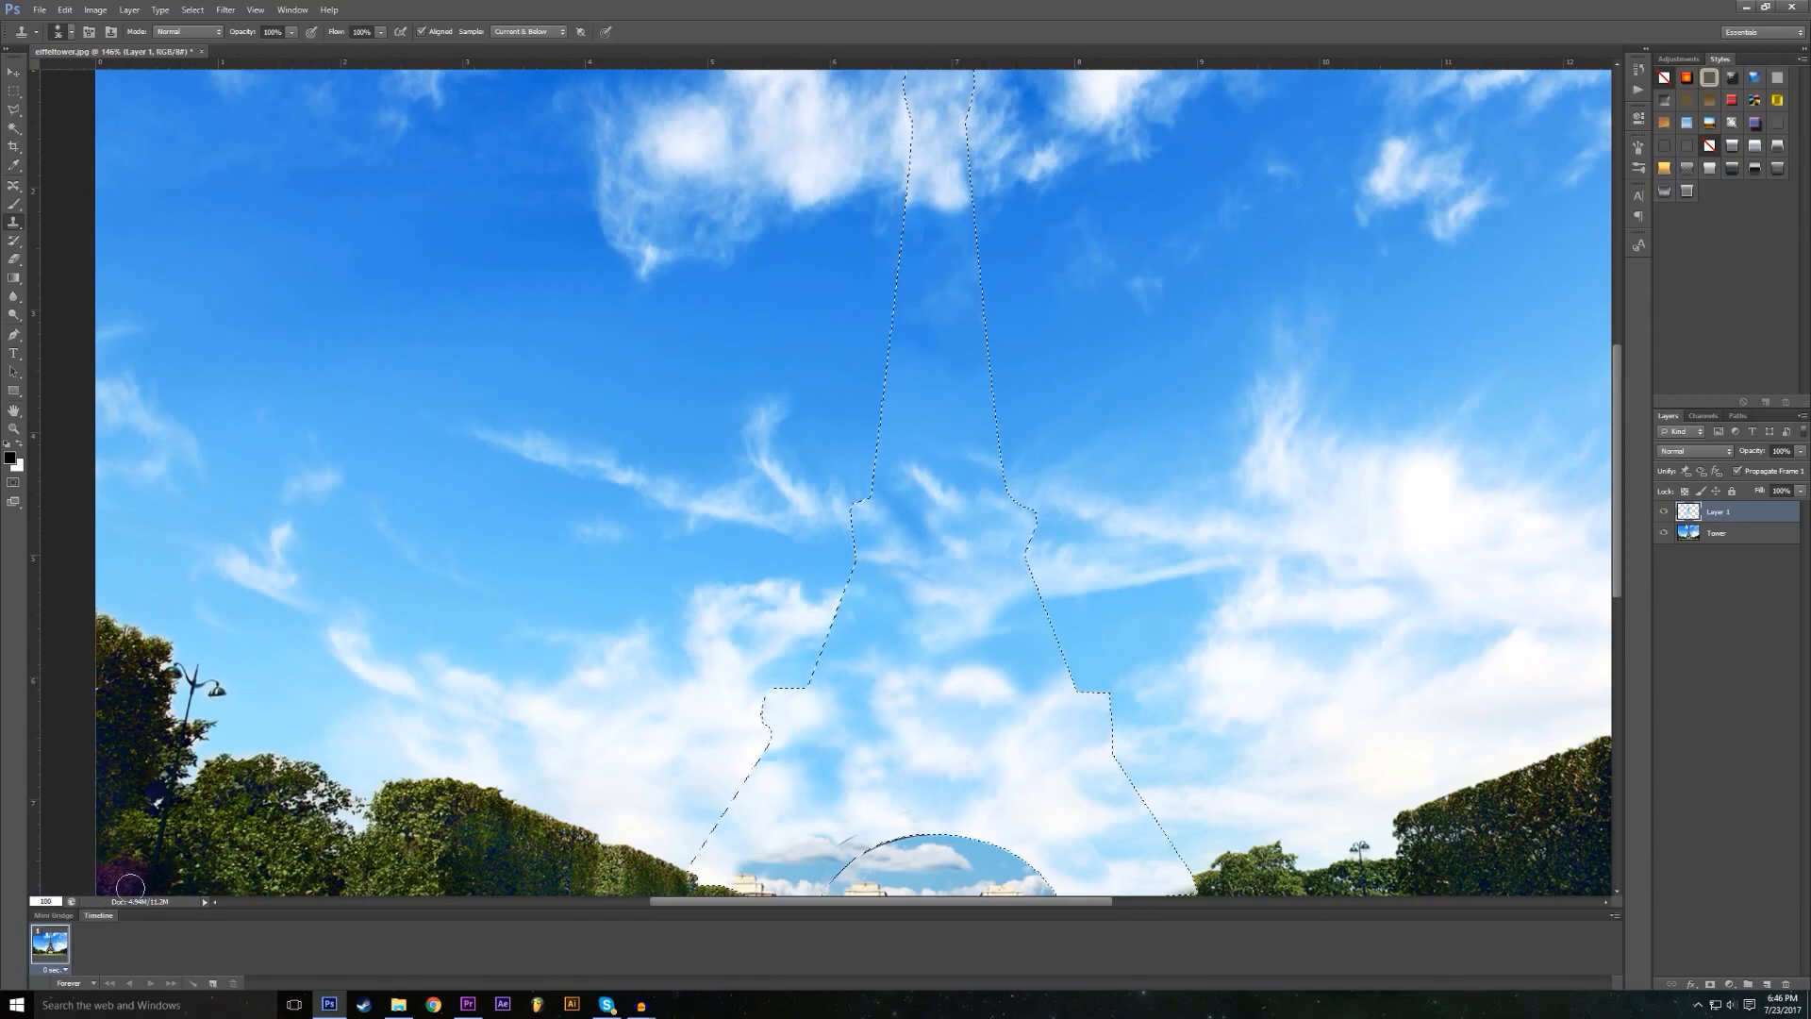
key(Return)
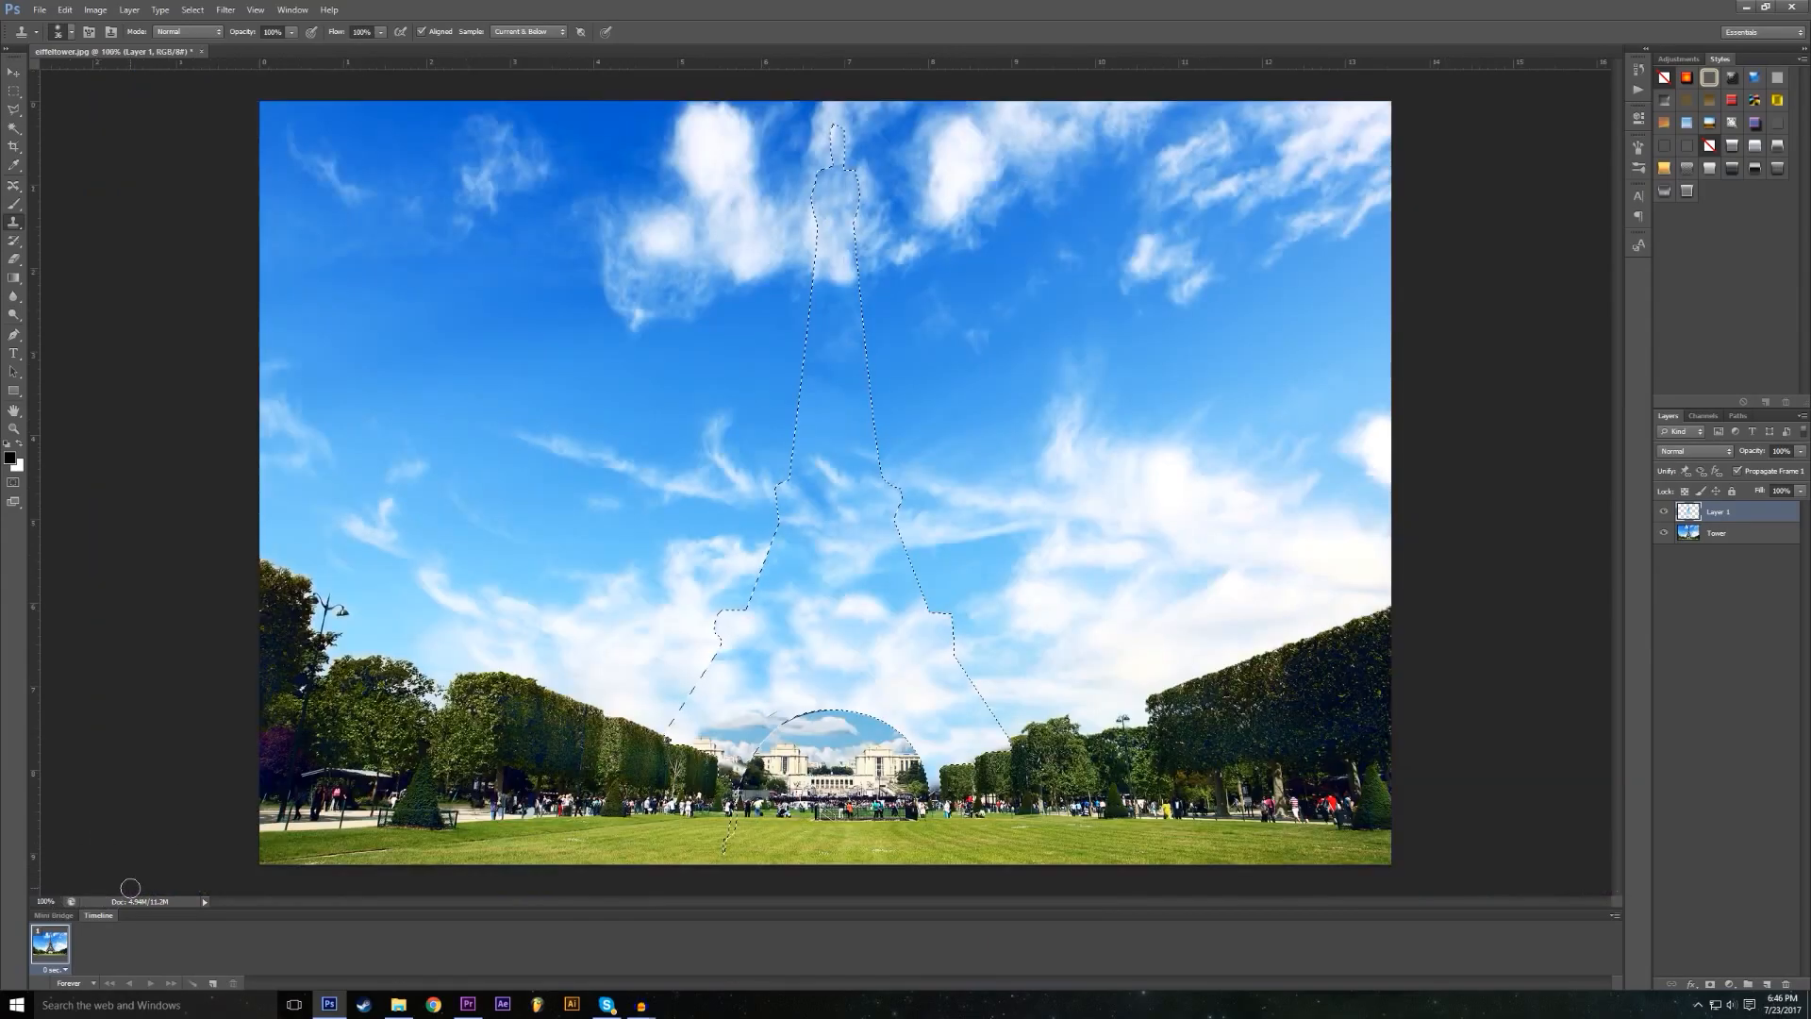
Step: Undo the accidental move of the cloned sky and clear the tower-shaped selection
click(13, 71)
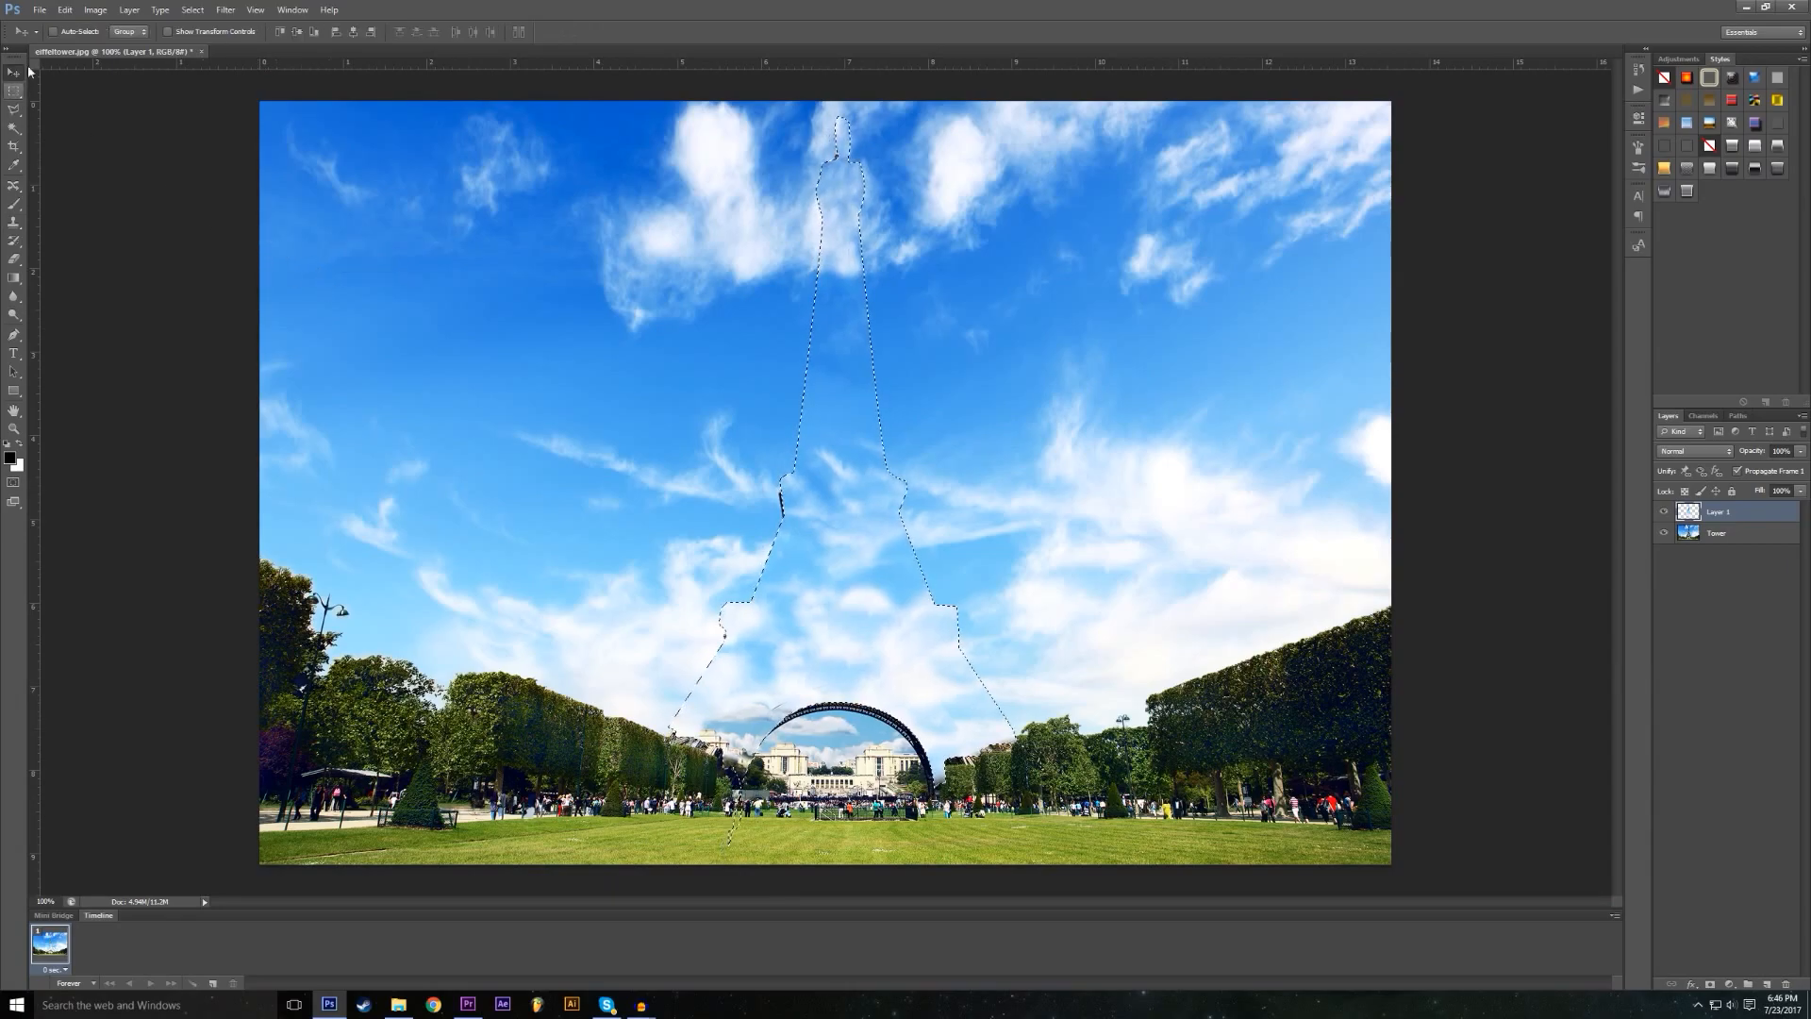
click(65, 11)
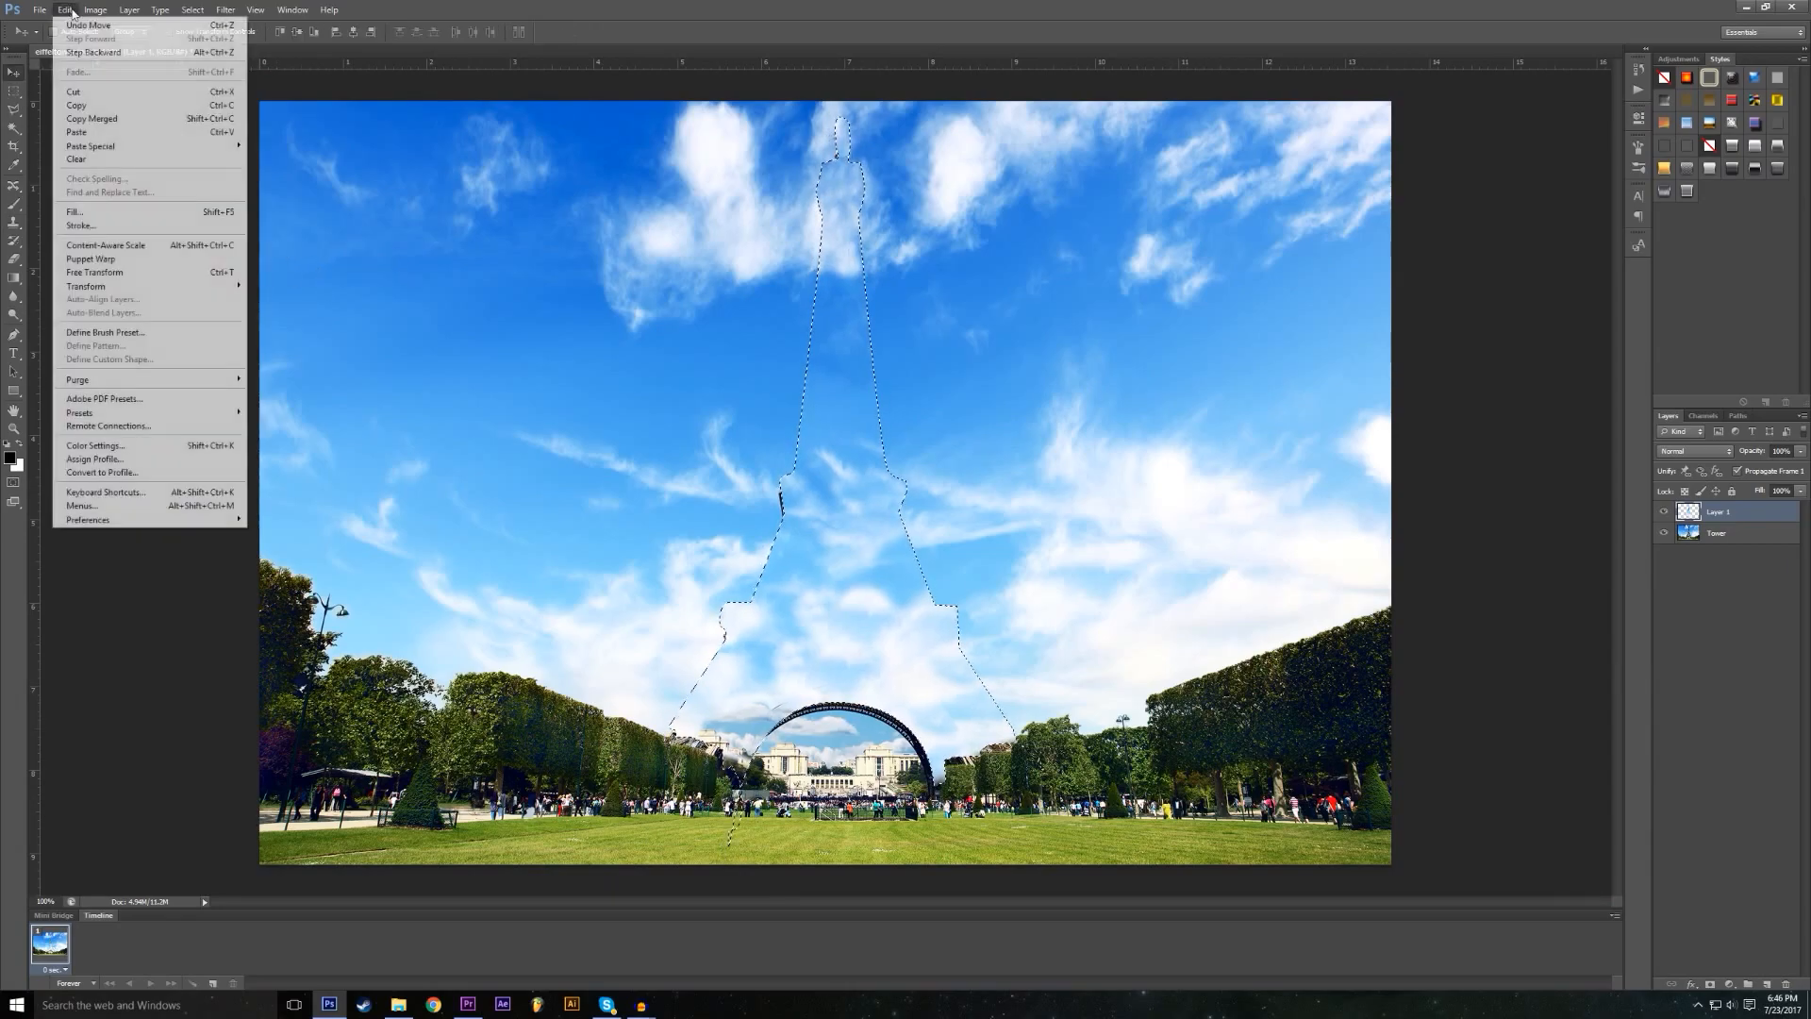
click(76, 23)
click(13, 92)
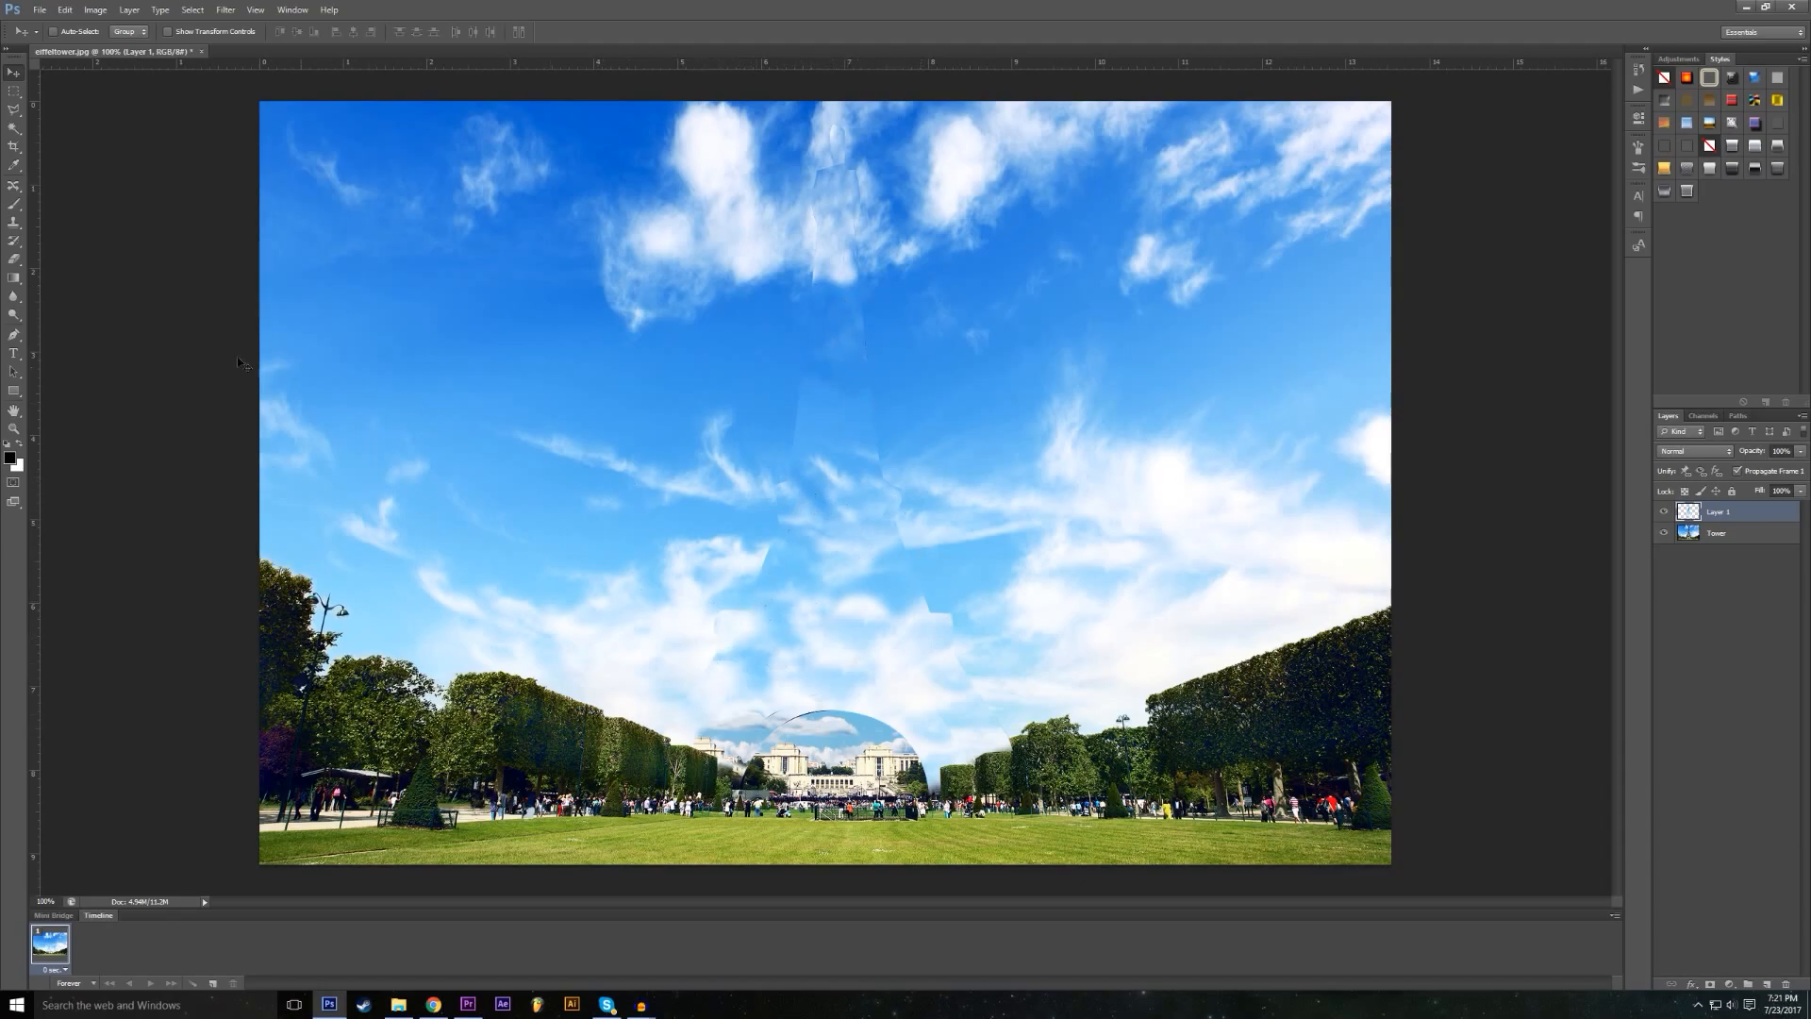
Step: Examine the edges of the cloned sky around the former tower and arch at about 236% magnification
click(13, 298)
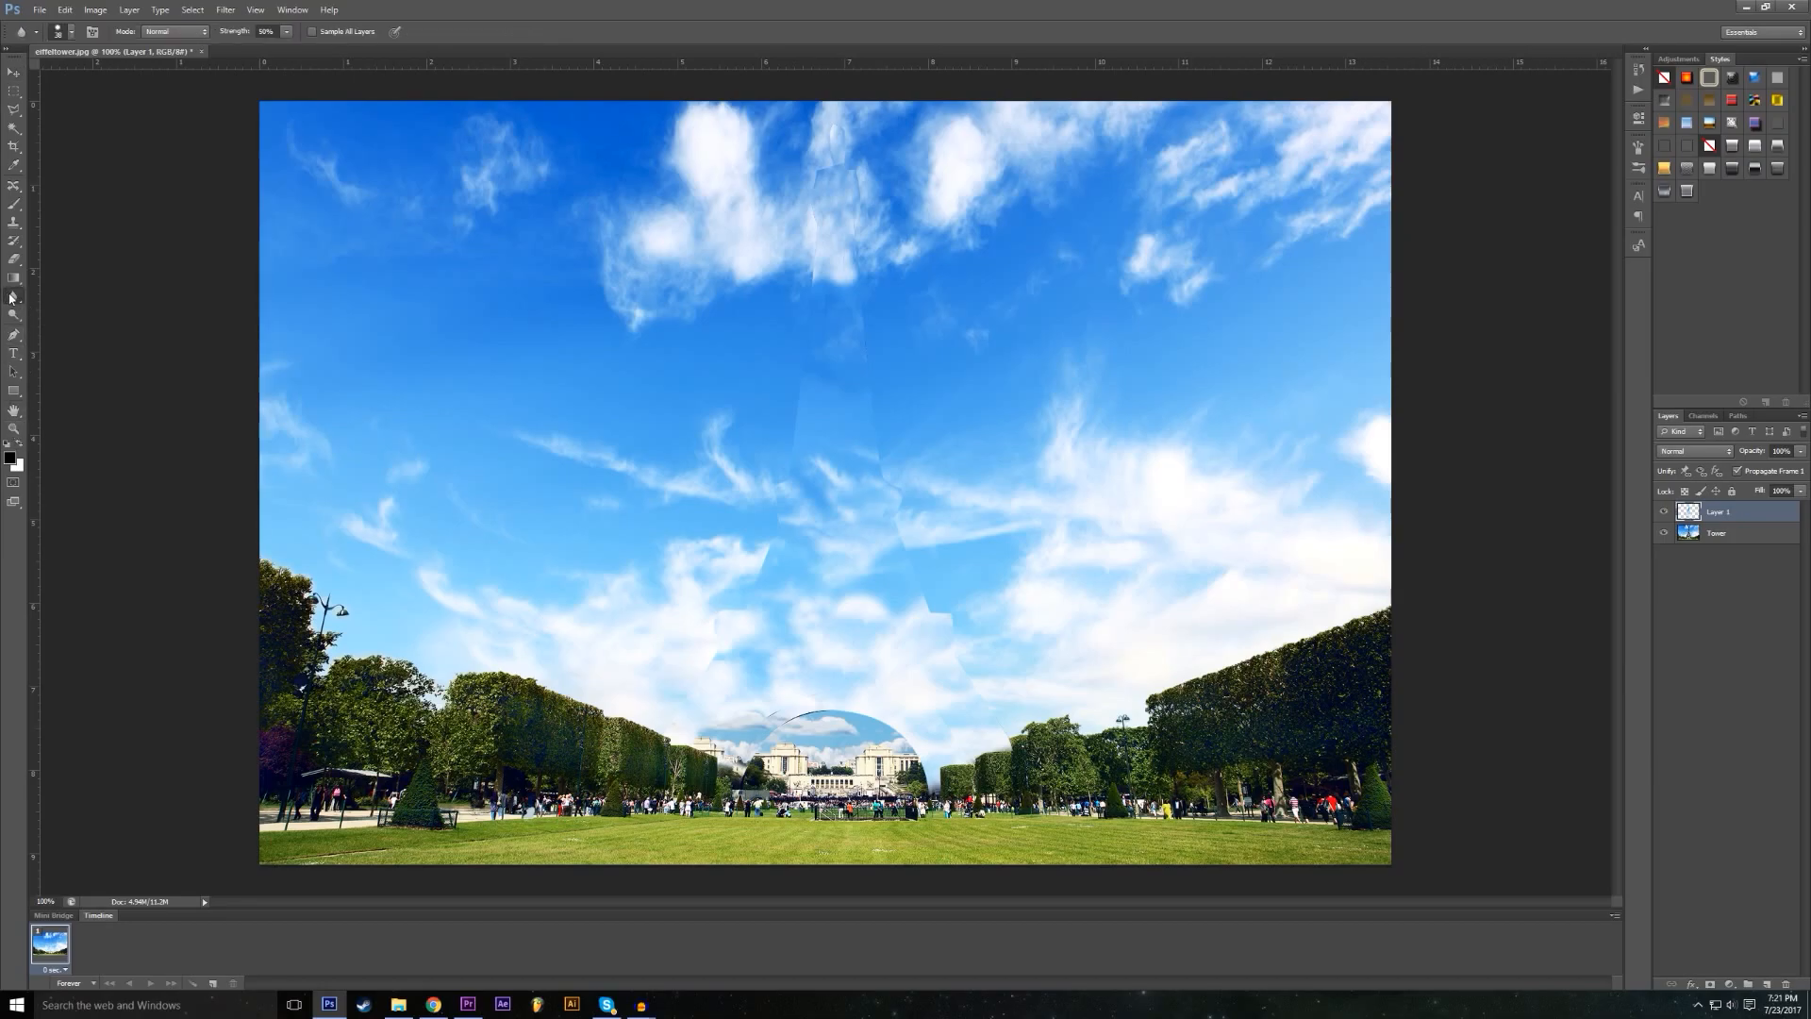
click(13, 429)
drag(604, 700, 1006, 354)
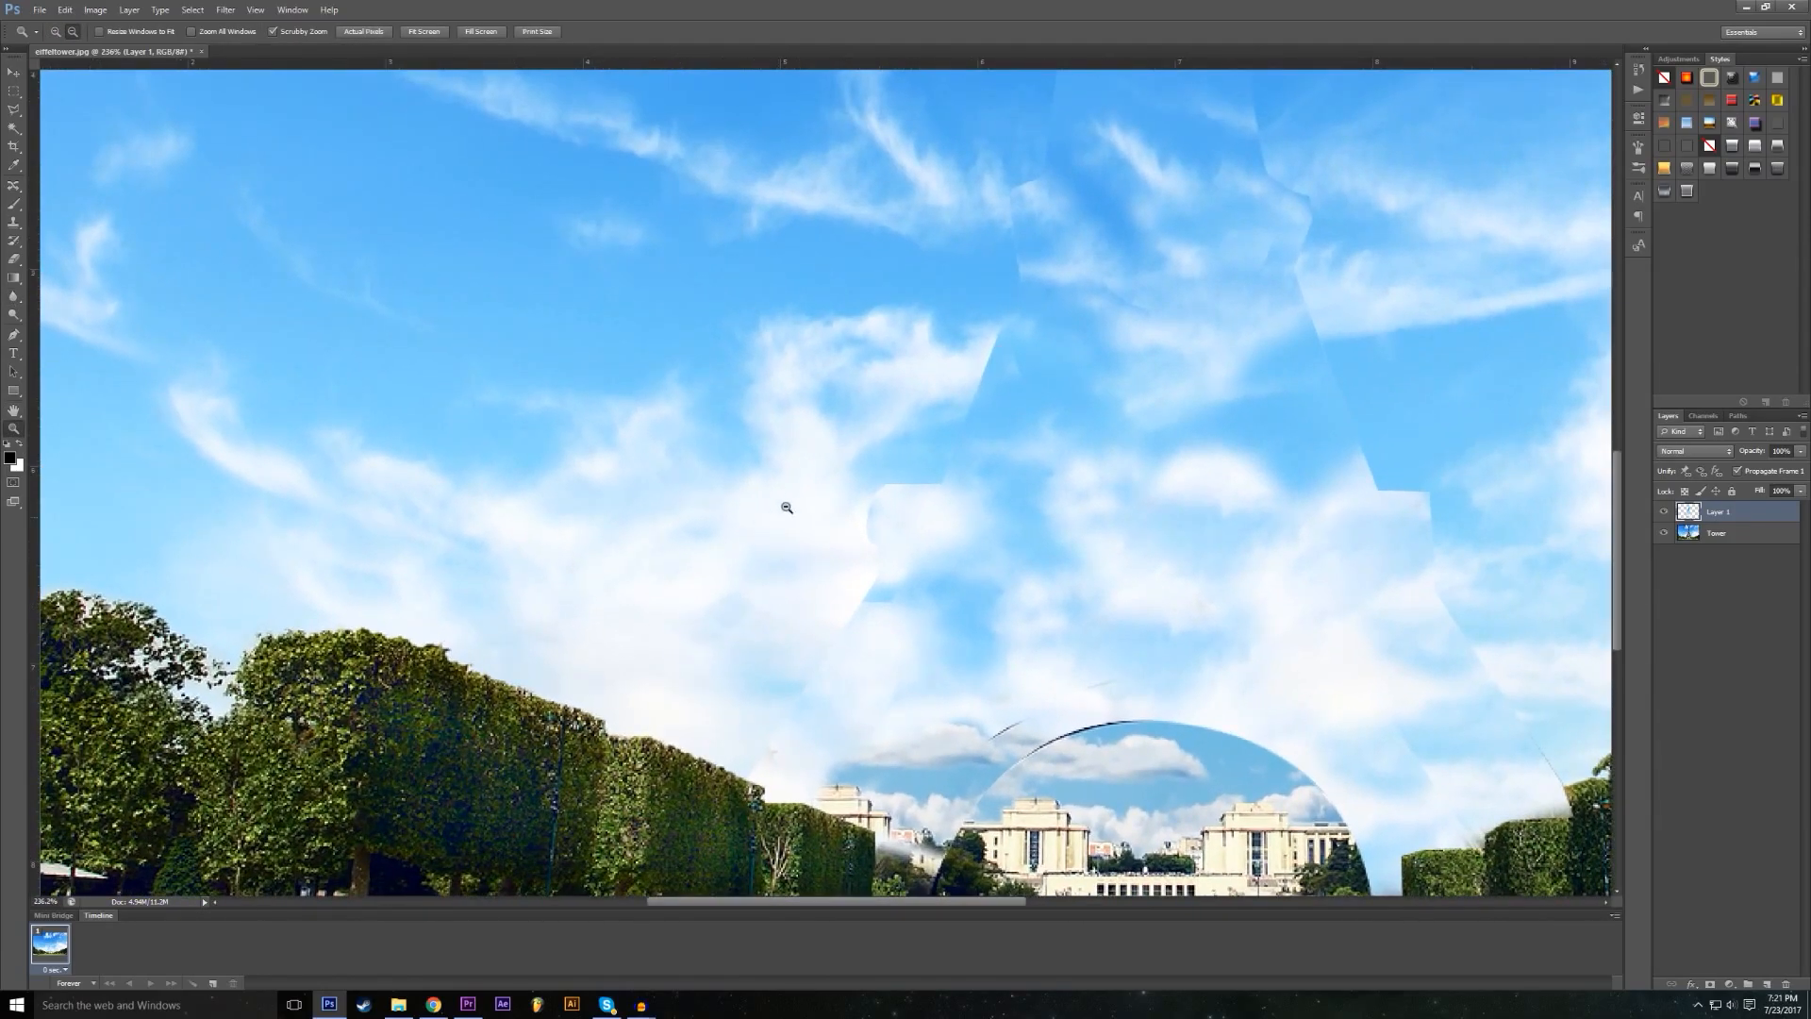
scroll(916, 489, down, 2)
scroll(921, 483, up, 3)
scroll(965, 466, down, 2)
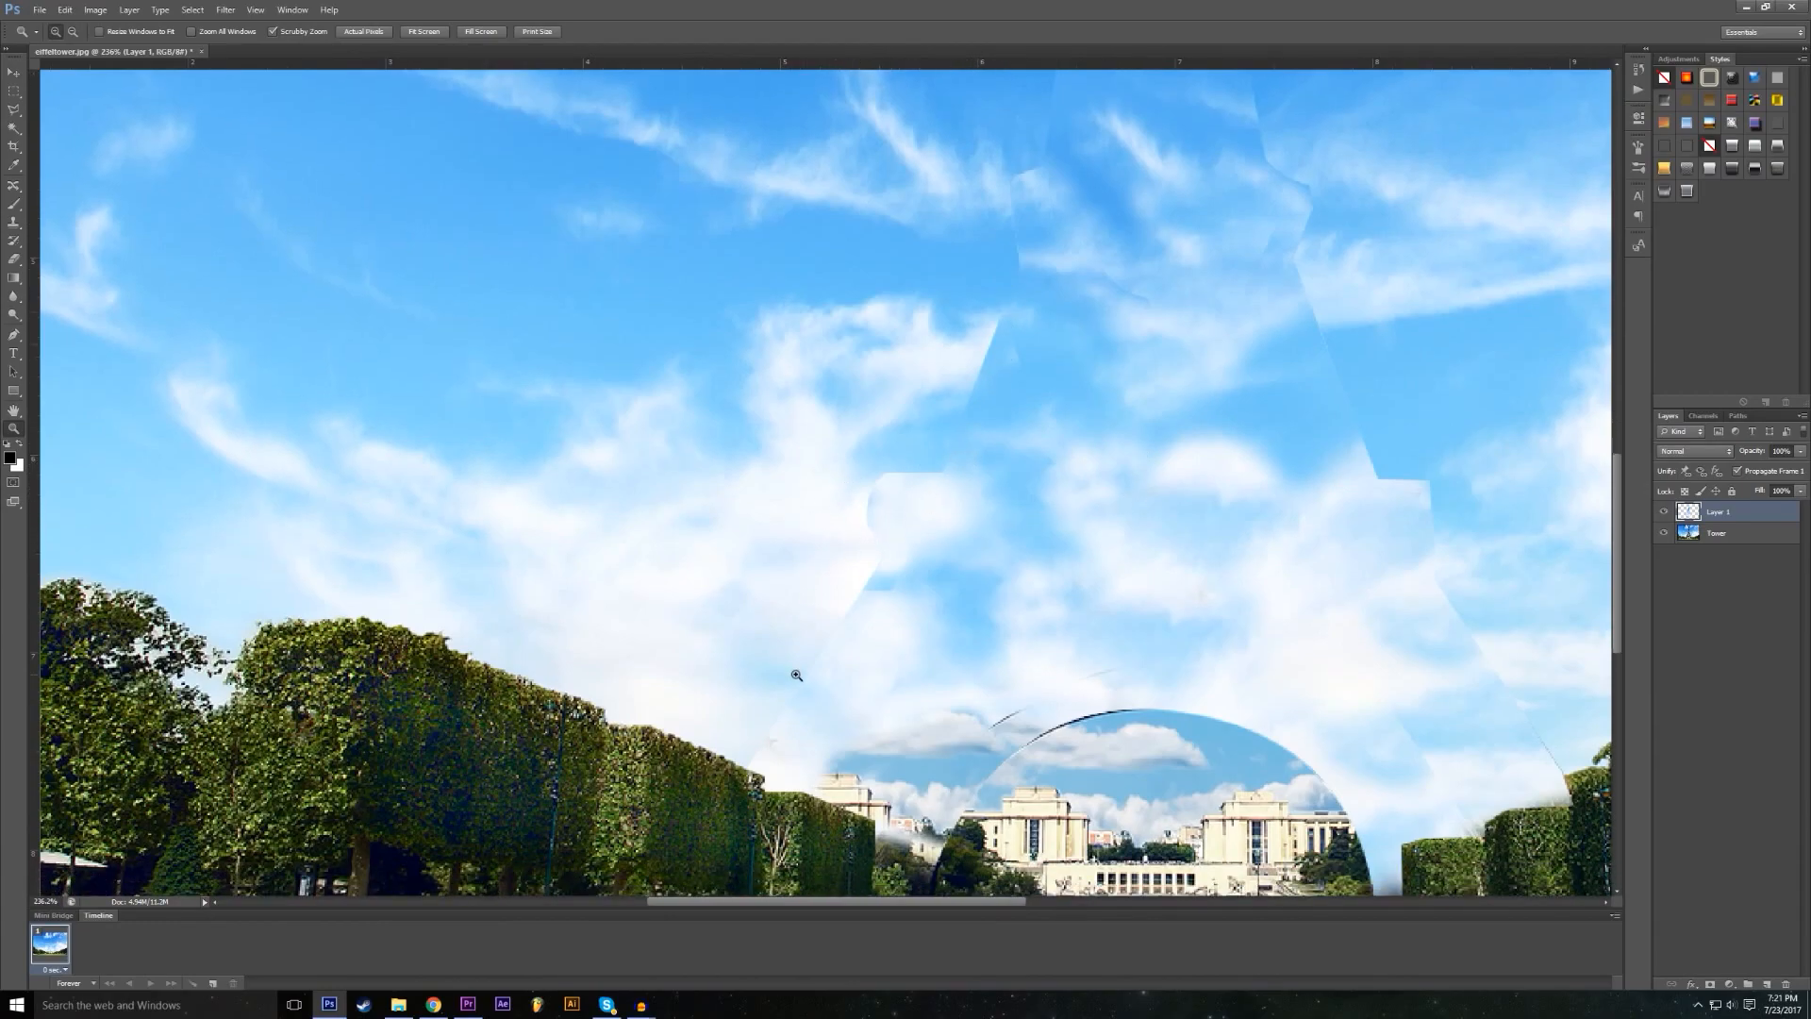
scroll(950, 783, down, 1)
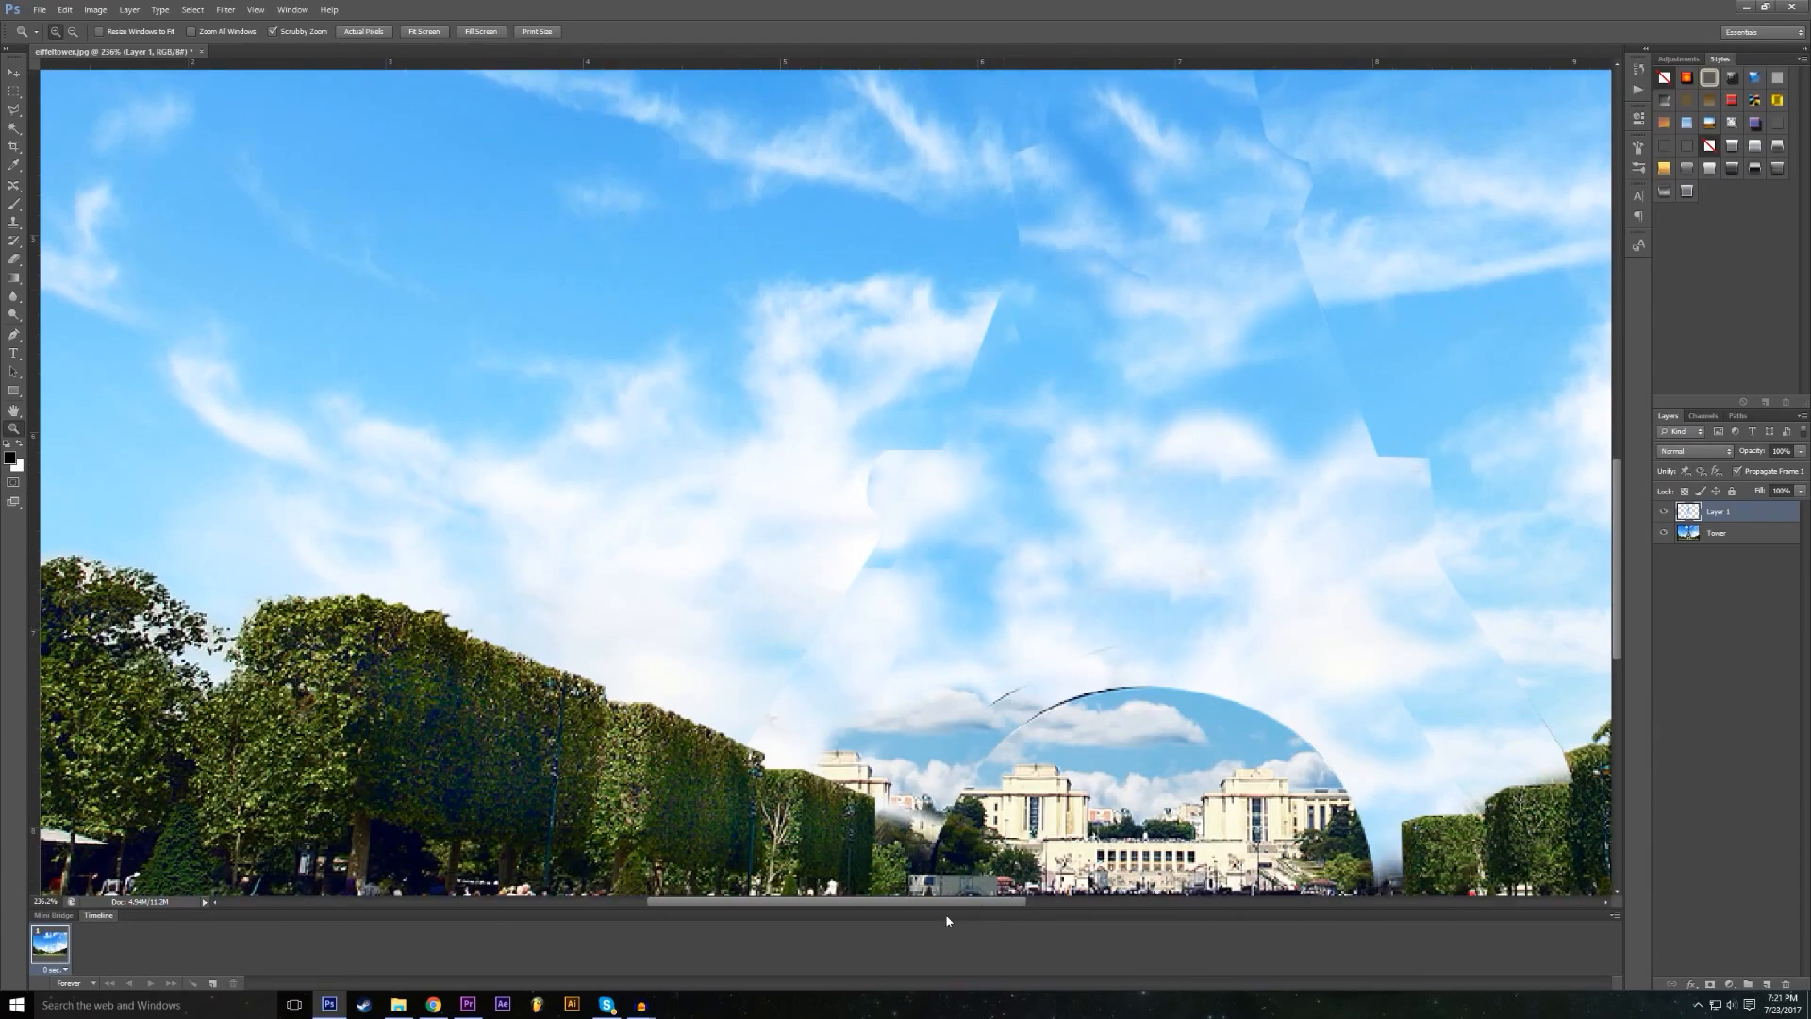
drag(938, 907, 974, 908)
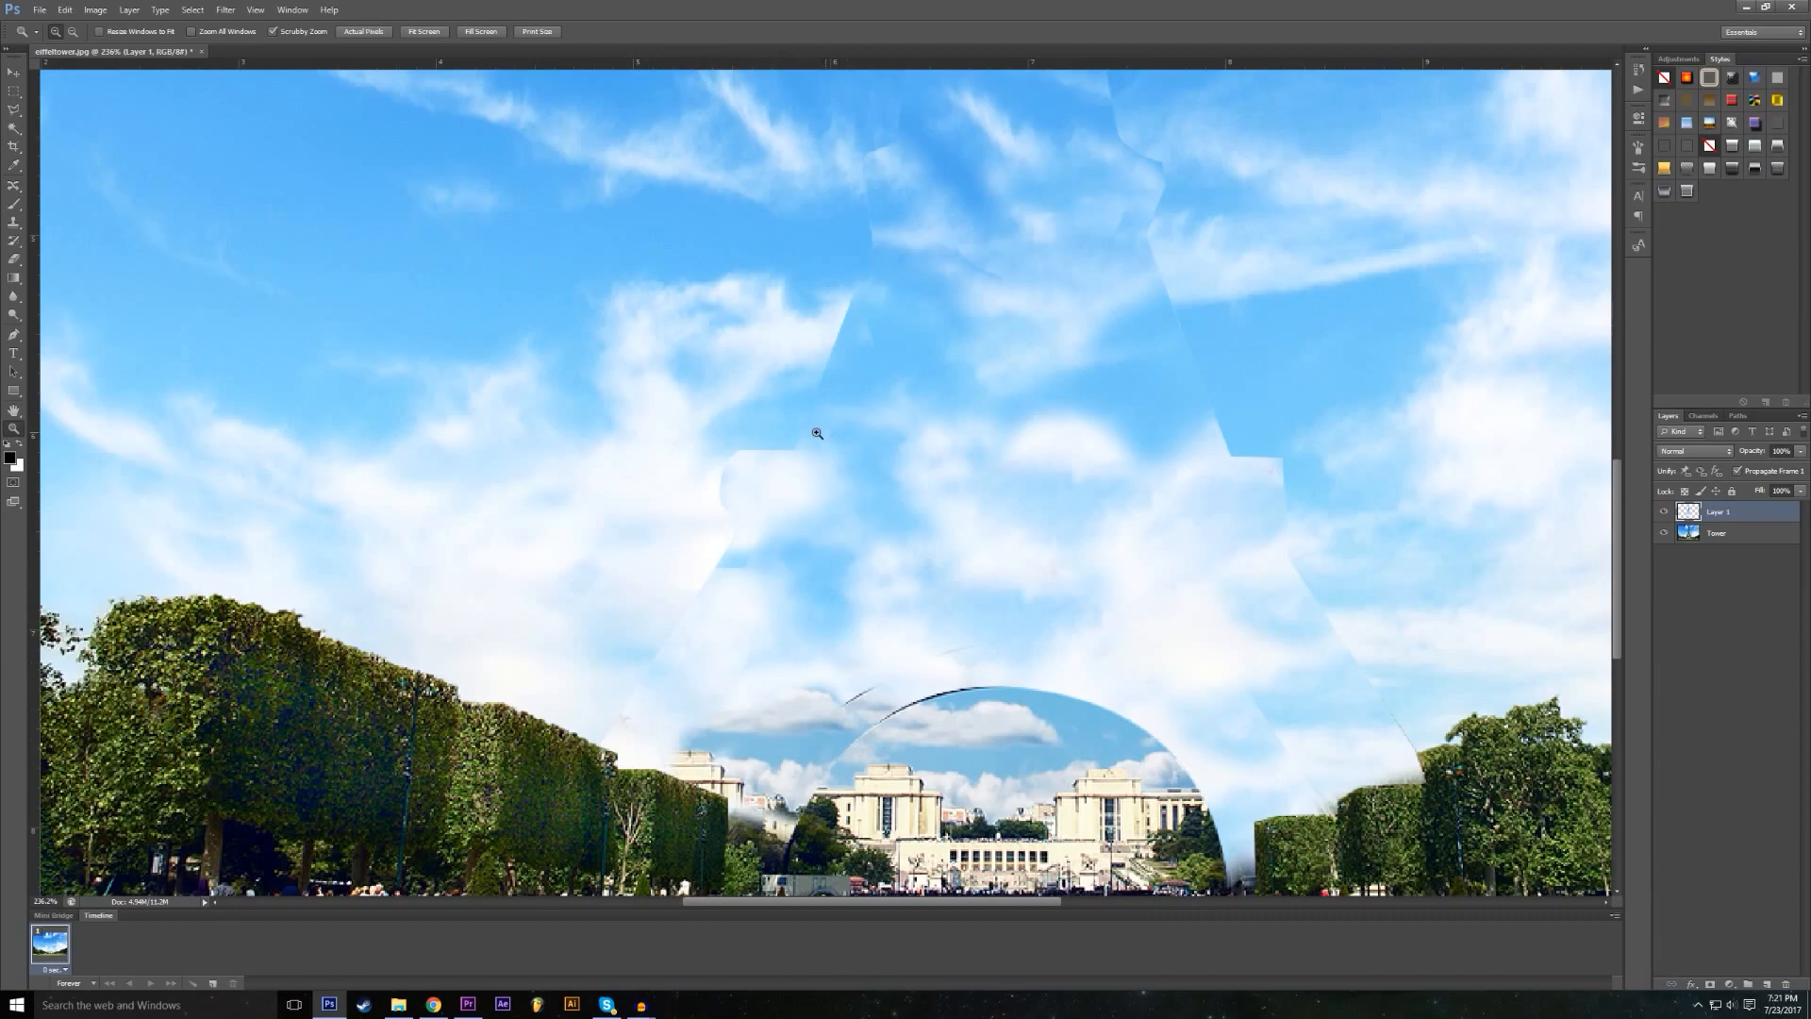
scroll(845, 388, up, 1)
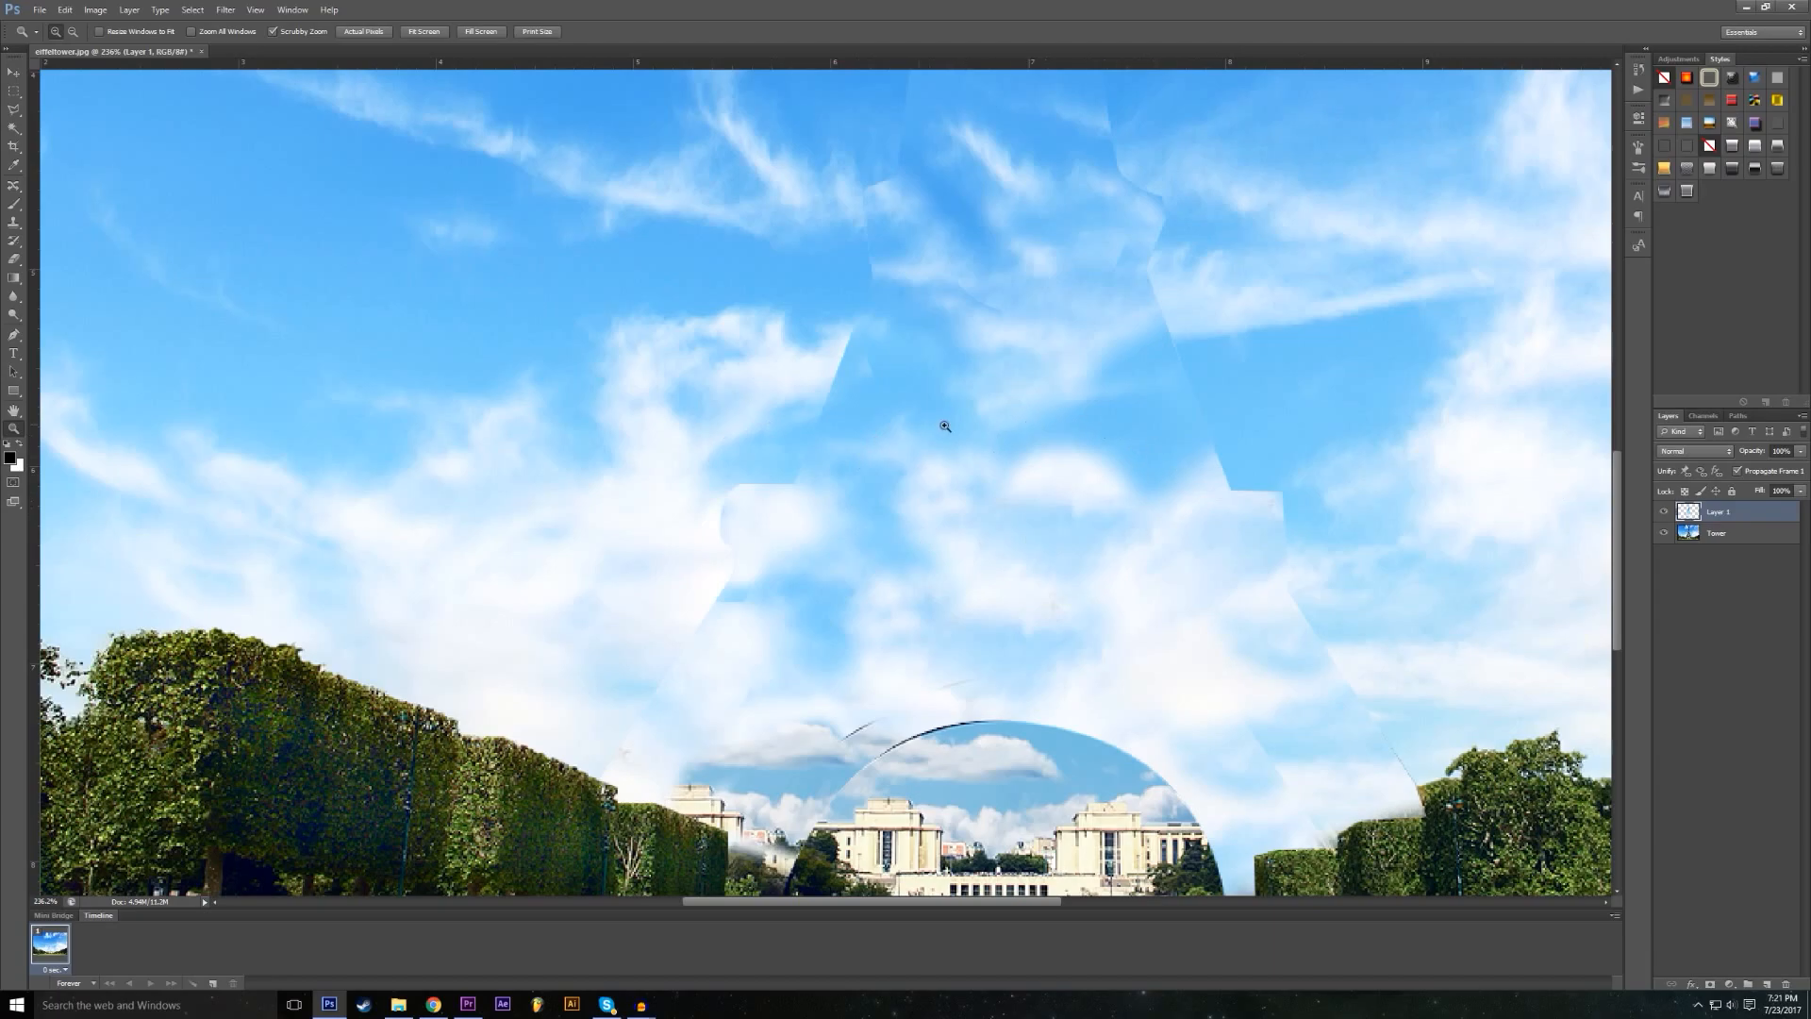
Step: Merge the cloned-sky layer and the Tower layer into a single layer
shift+click(1741, 545)
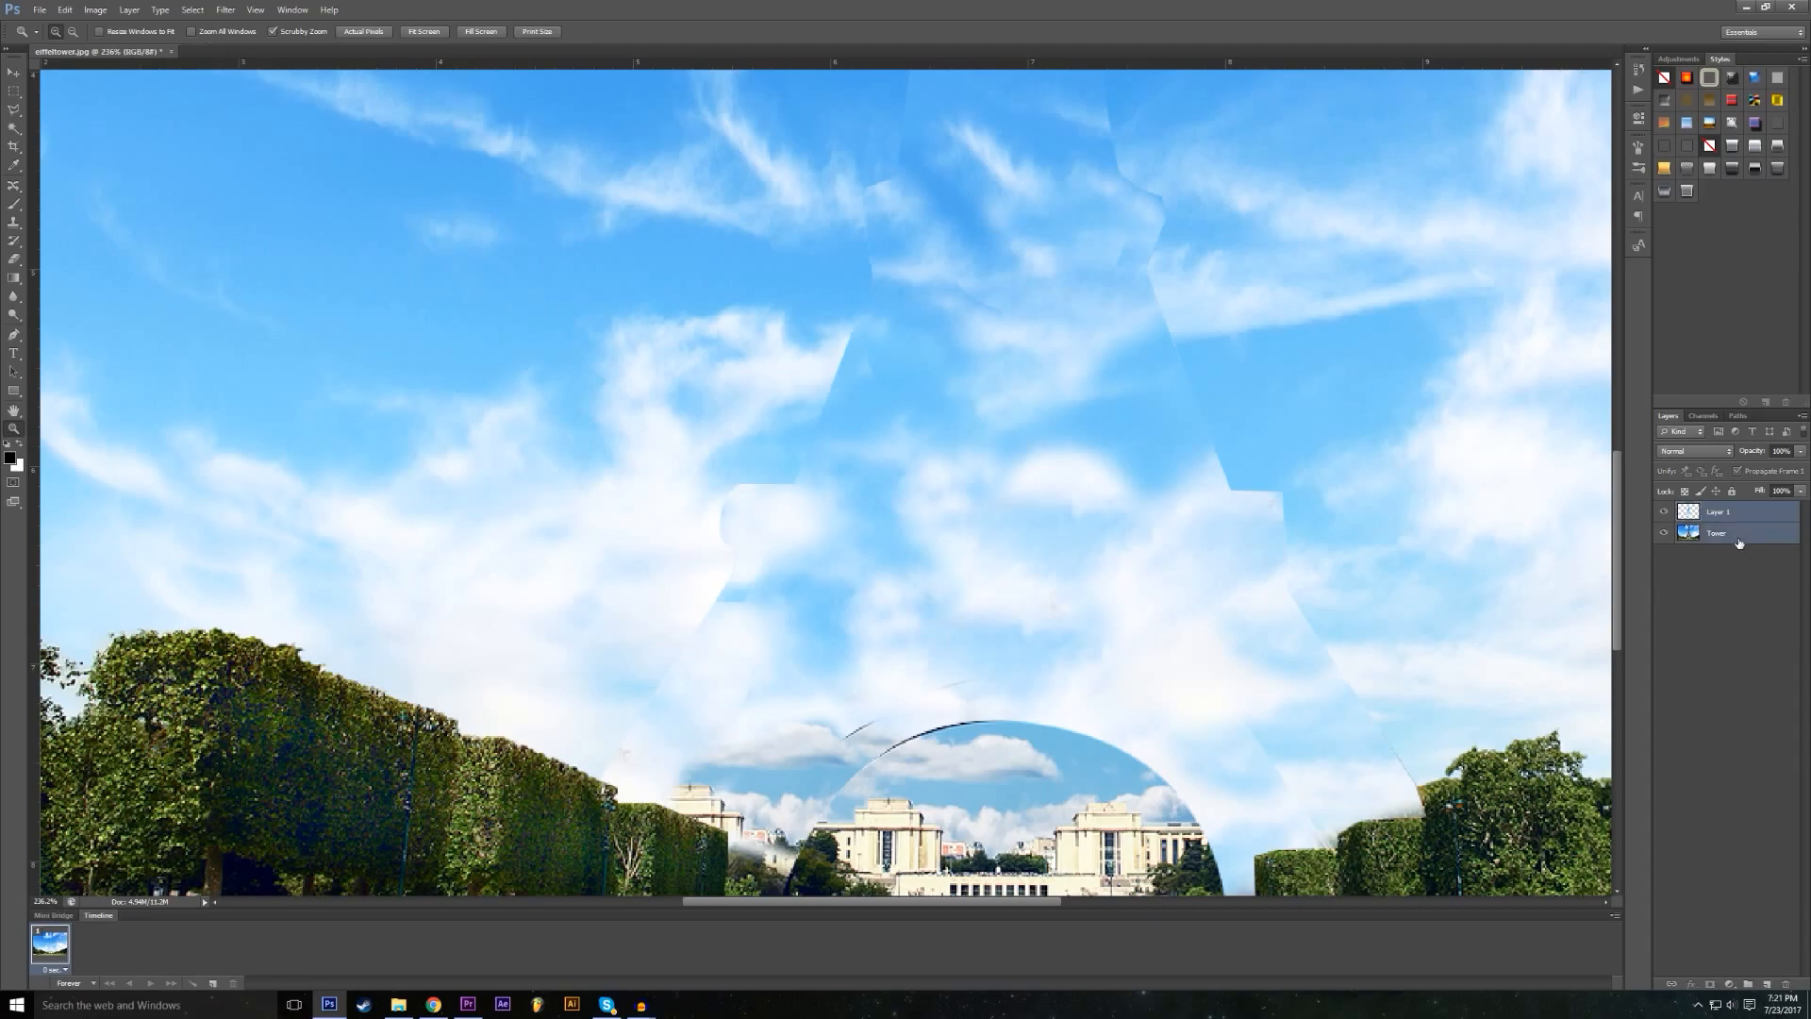
right_click(1738, 543)
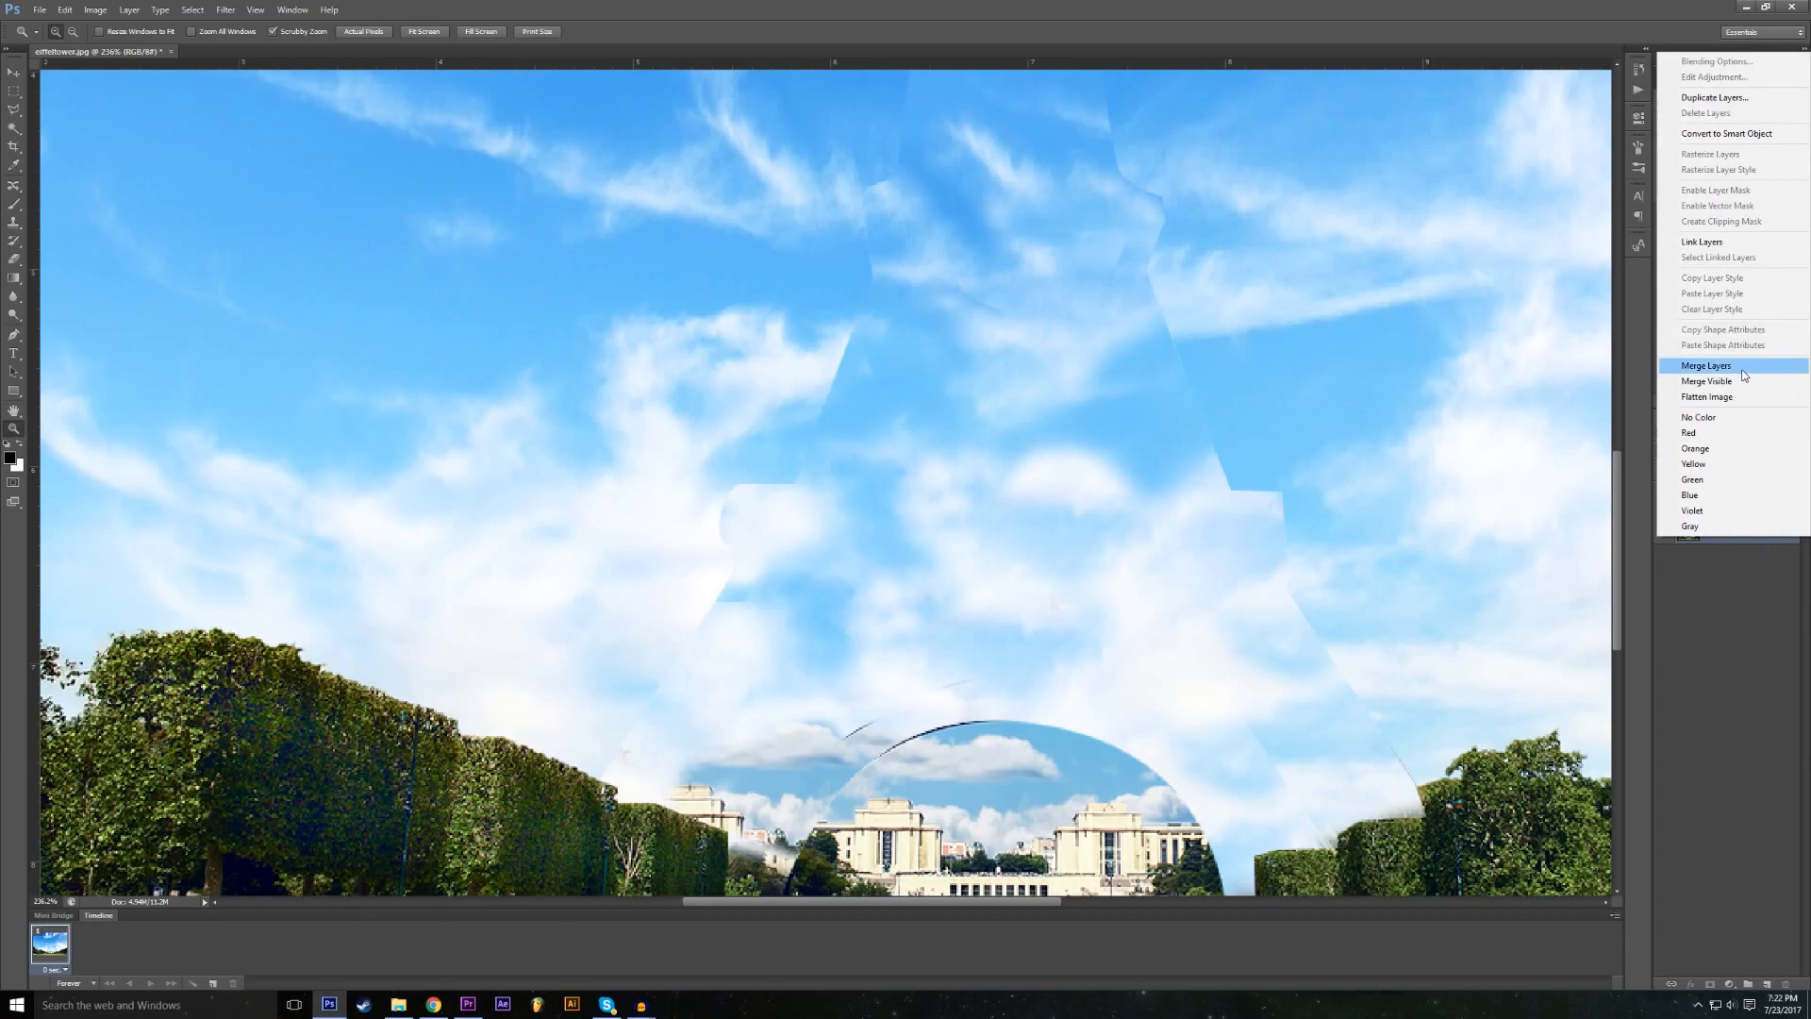
click(1706, 365)
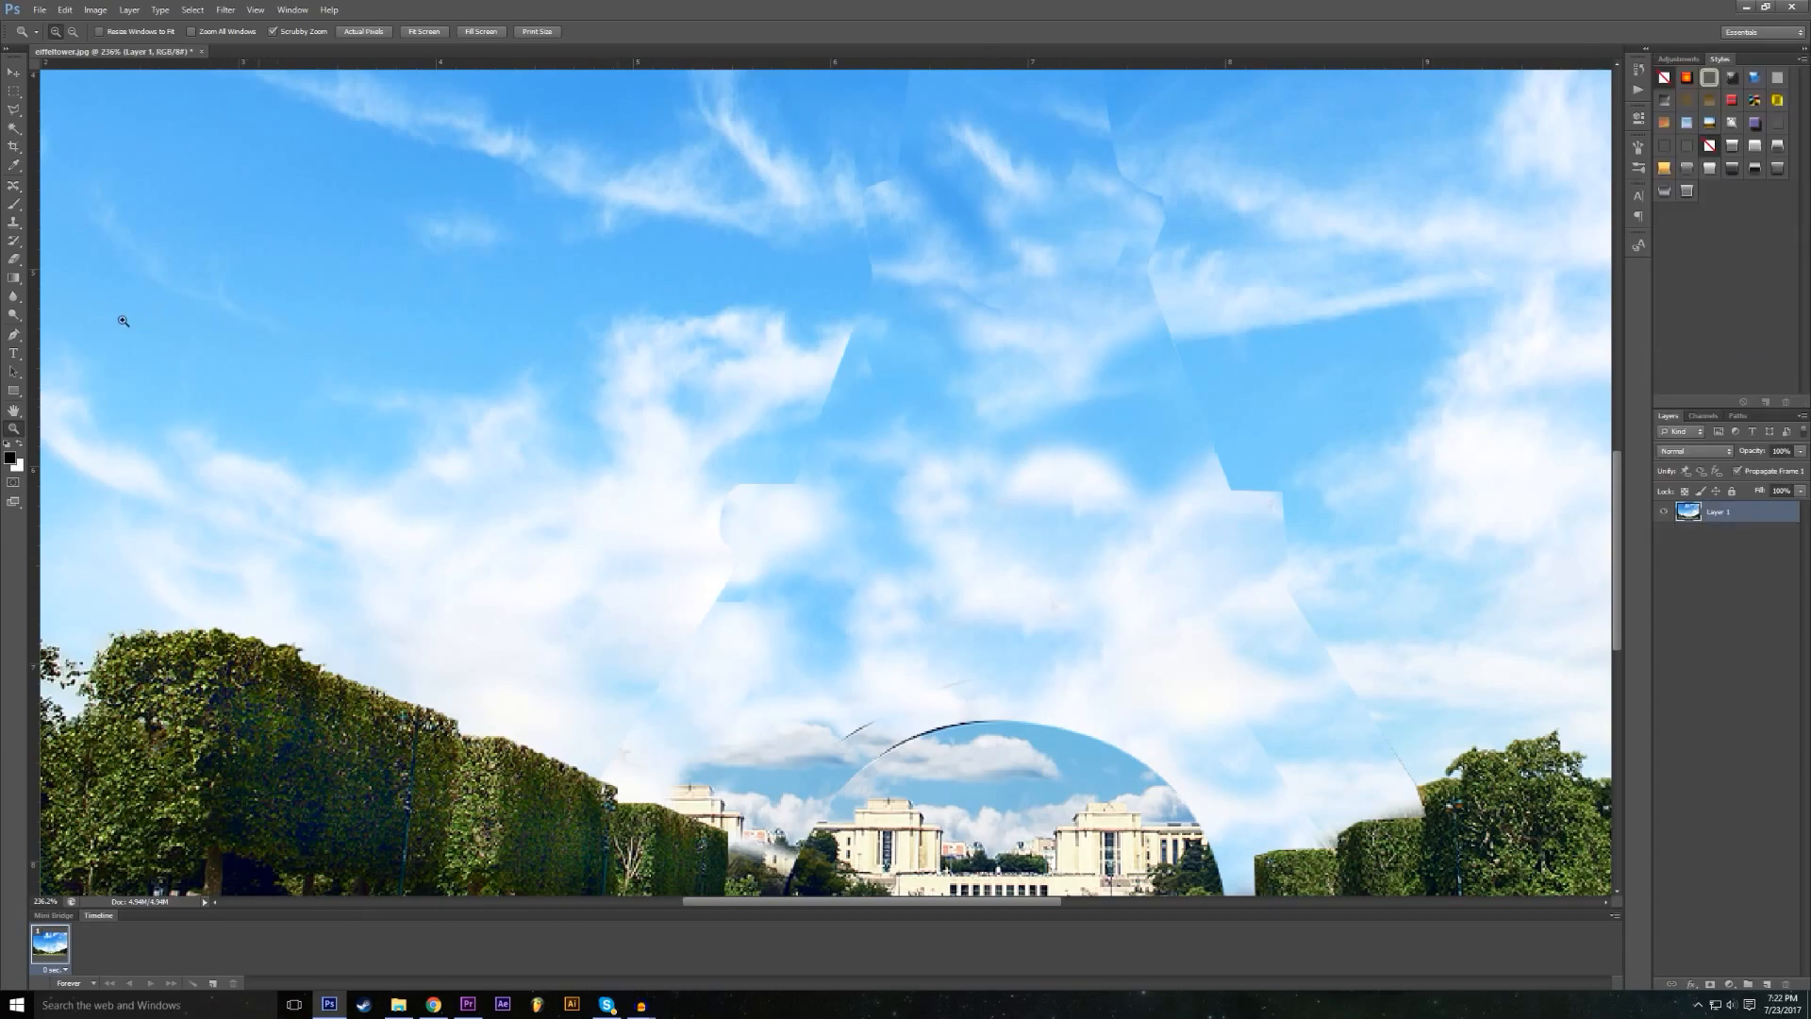
Step: Soften the seams along the left side of the former tower with the Blur tool at 50% strength
click(13, 296)
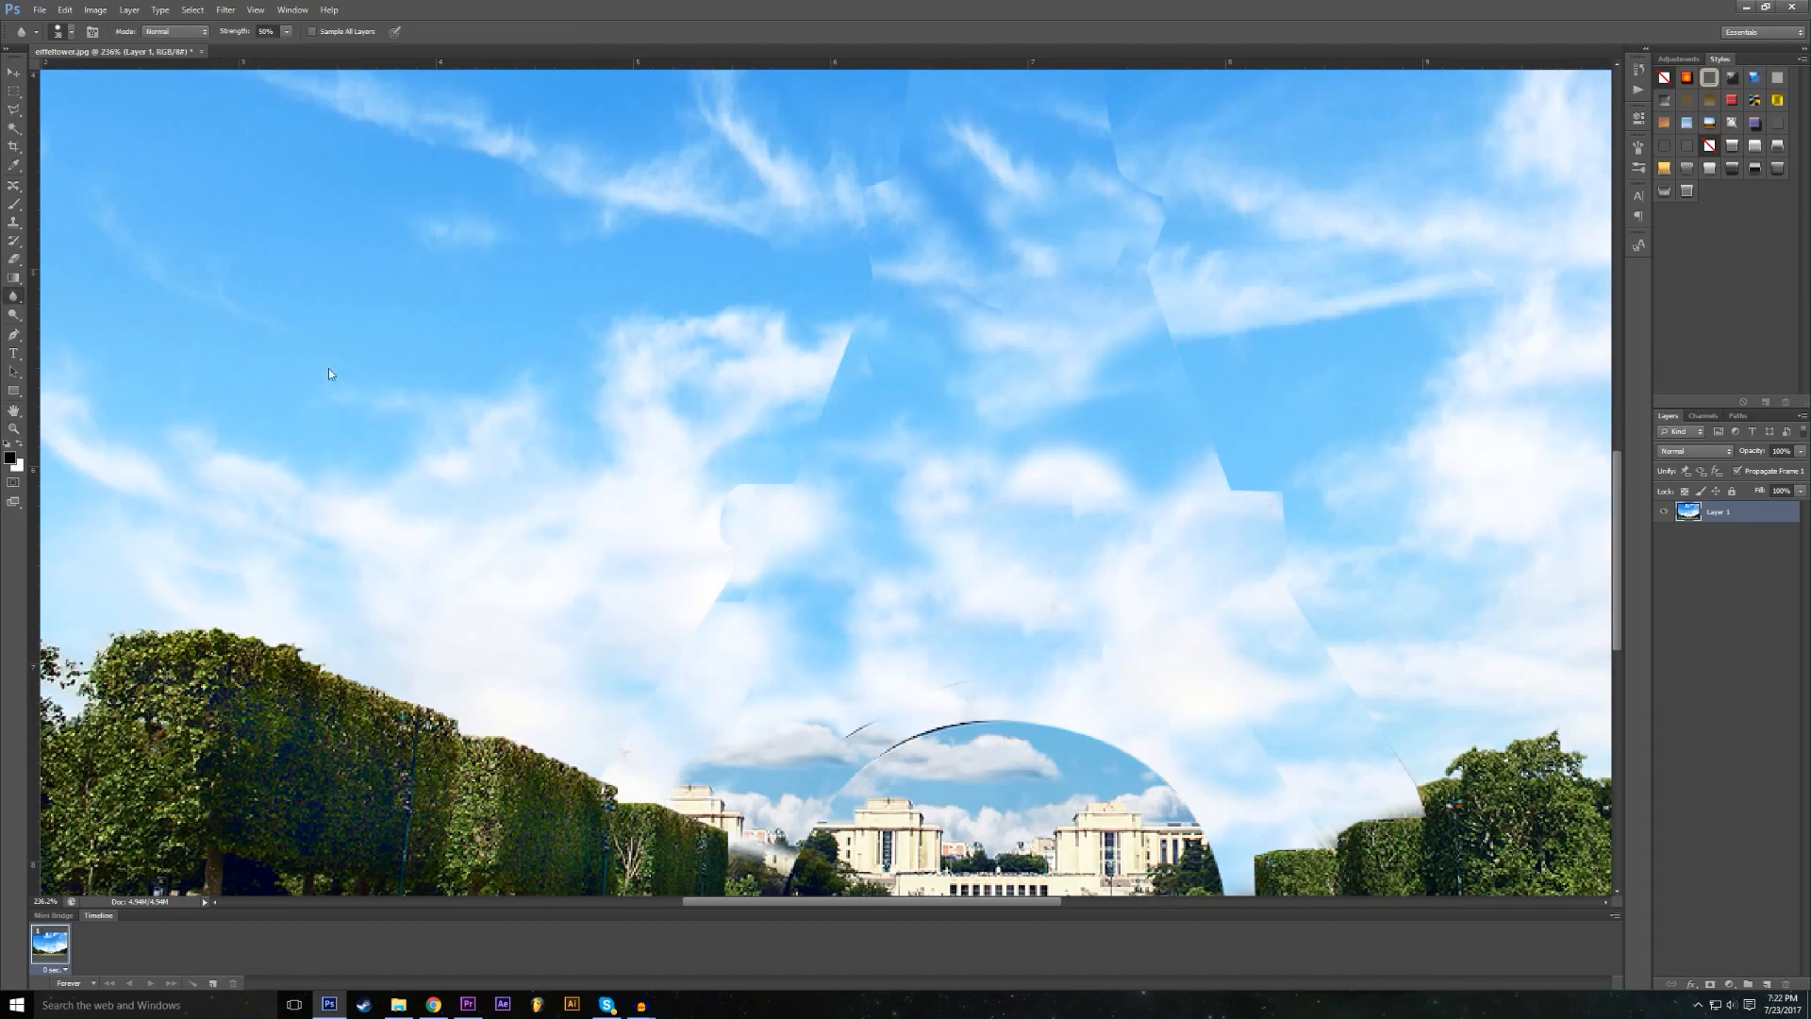
scroll(679, 589, down, 1)
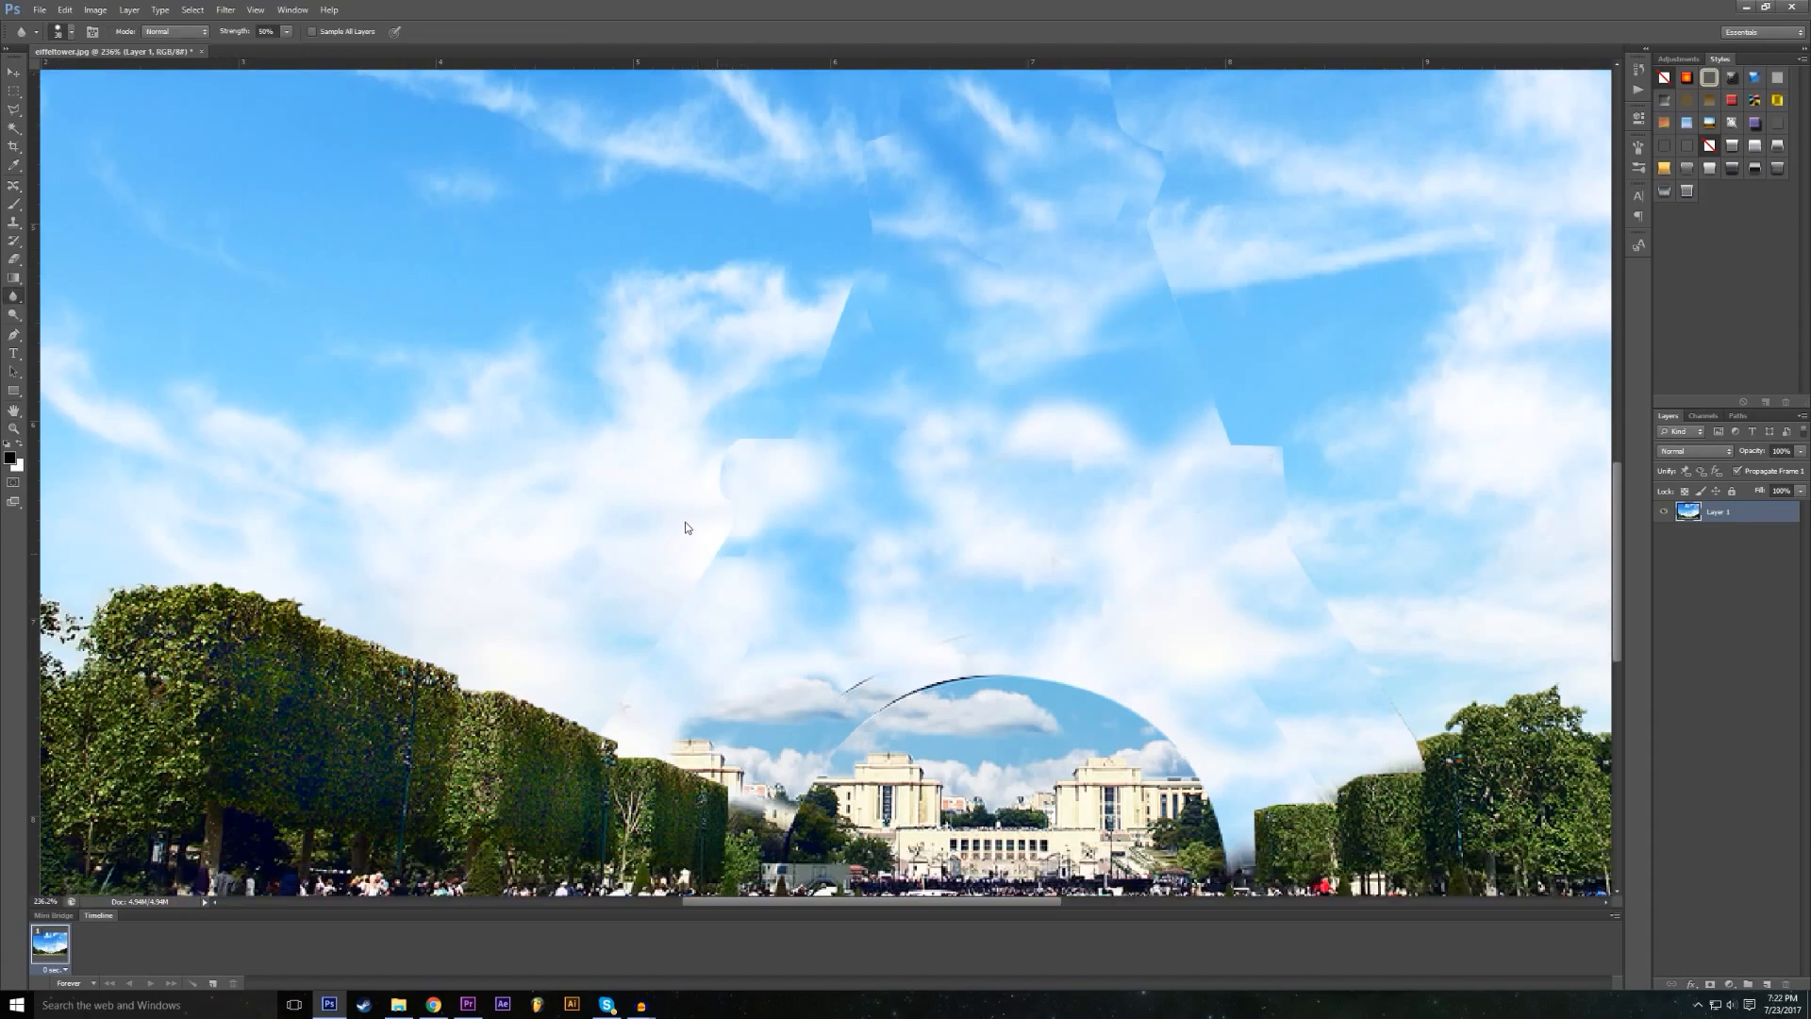
drag(680, 569, 688, 432)
scroll(672, 535, down, 2)
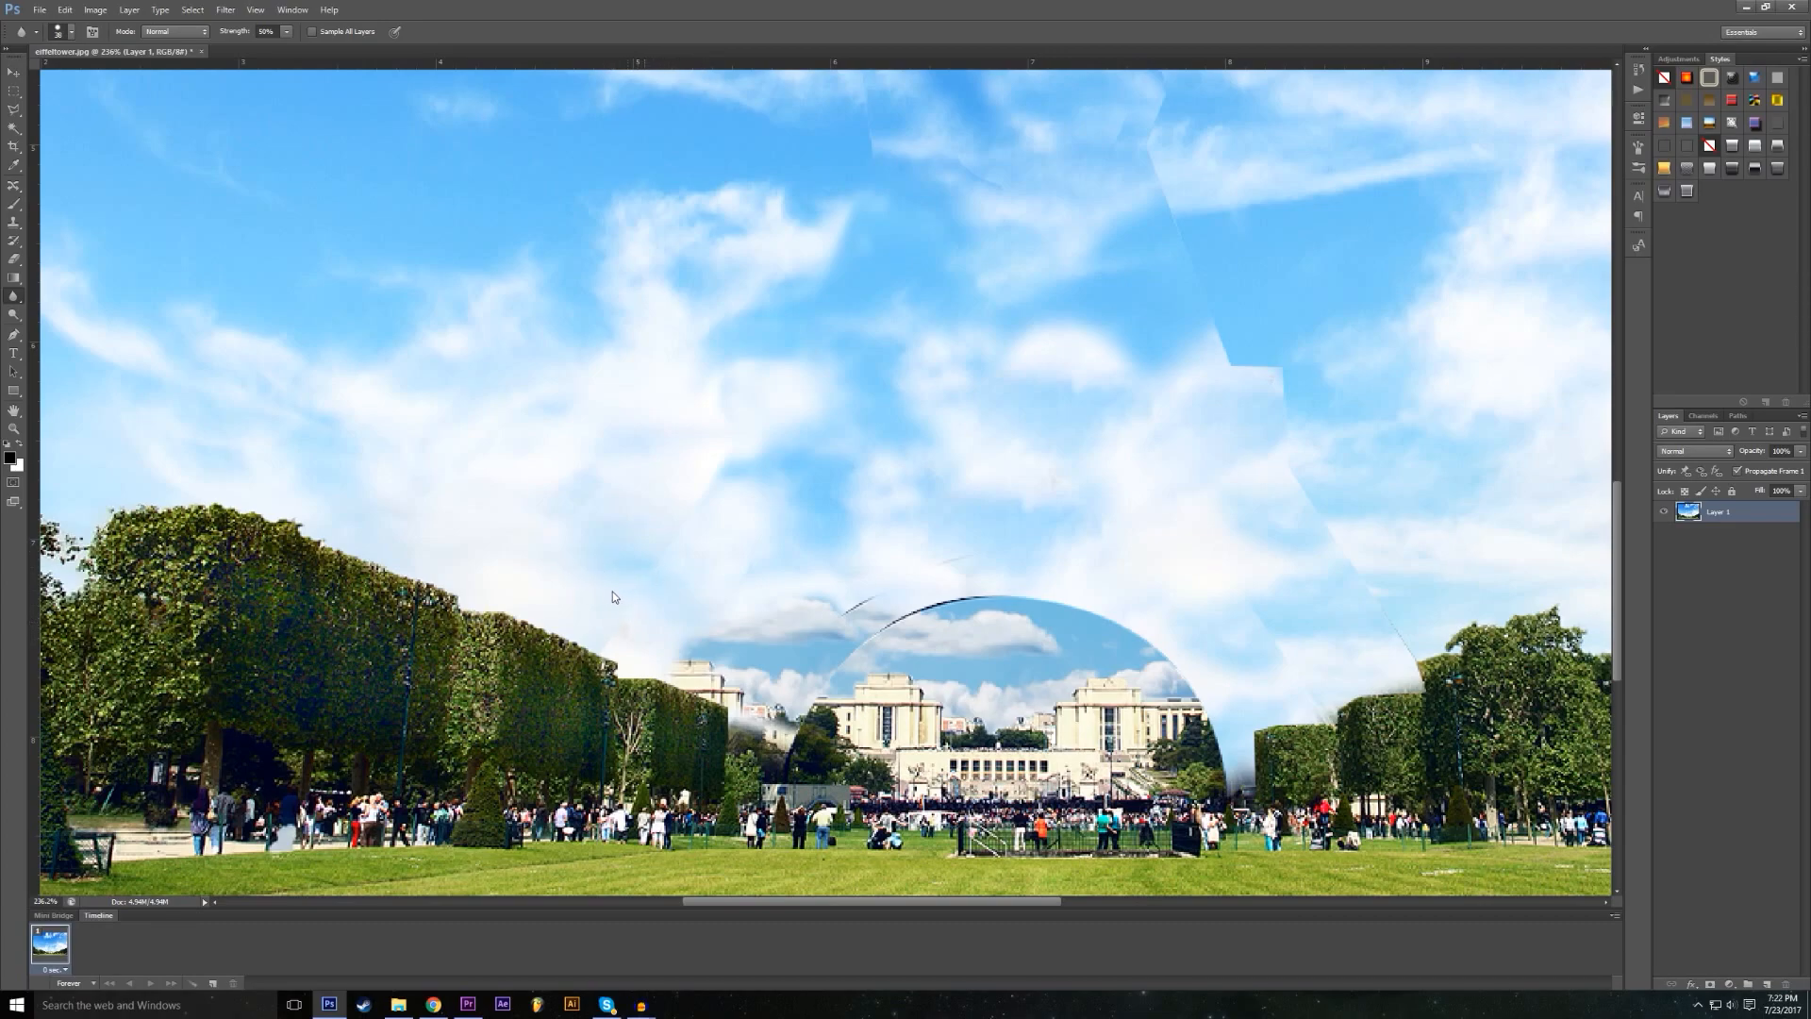
scroll(695, 465, up, 3)
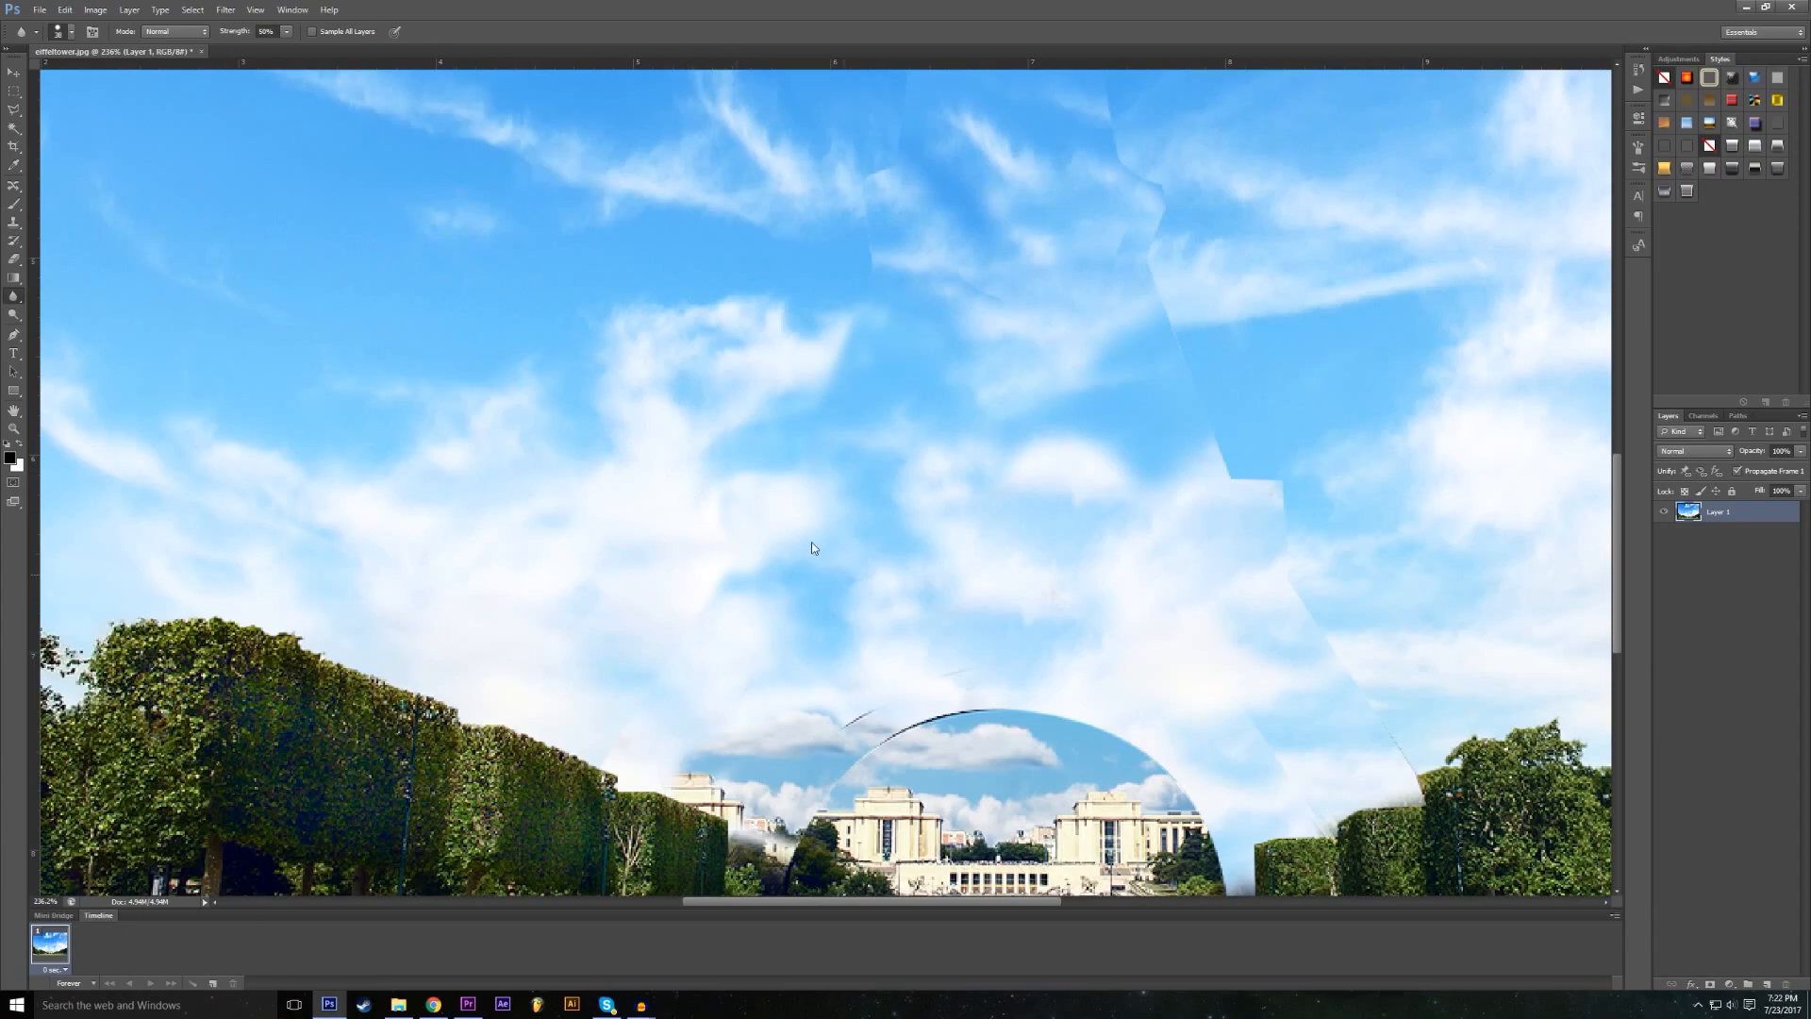
scroll(792, 509, up, 3)
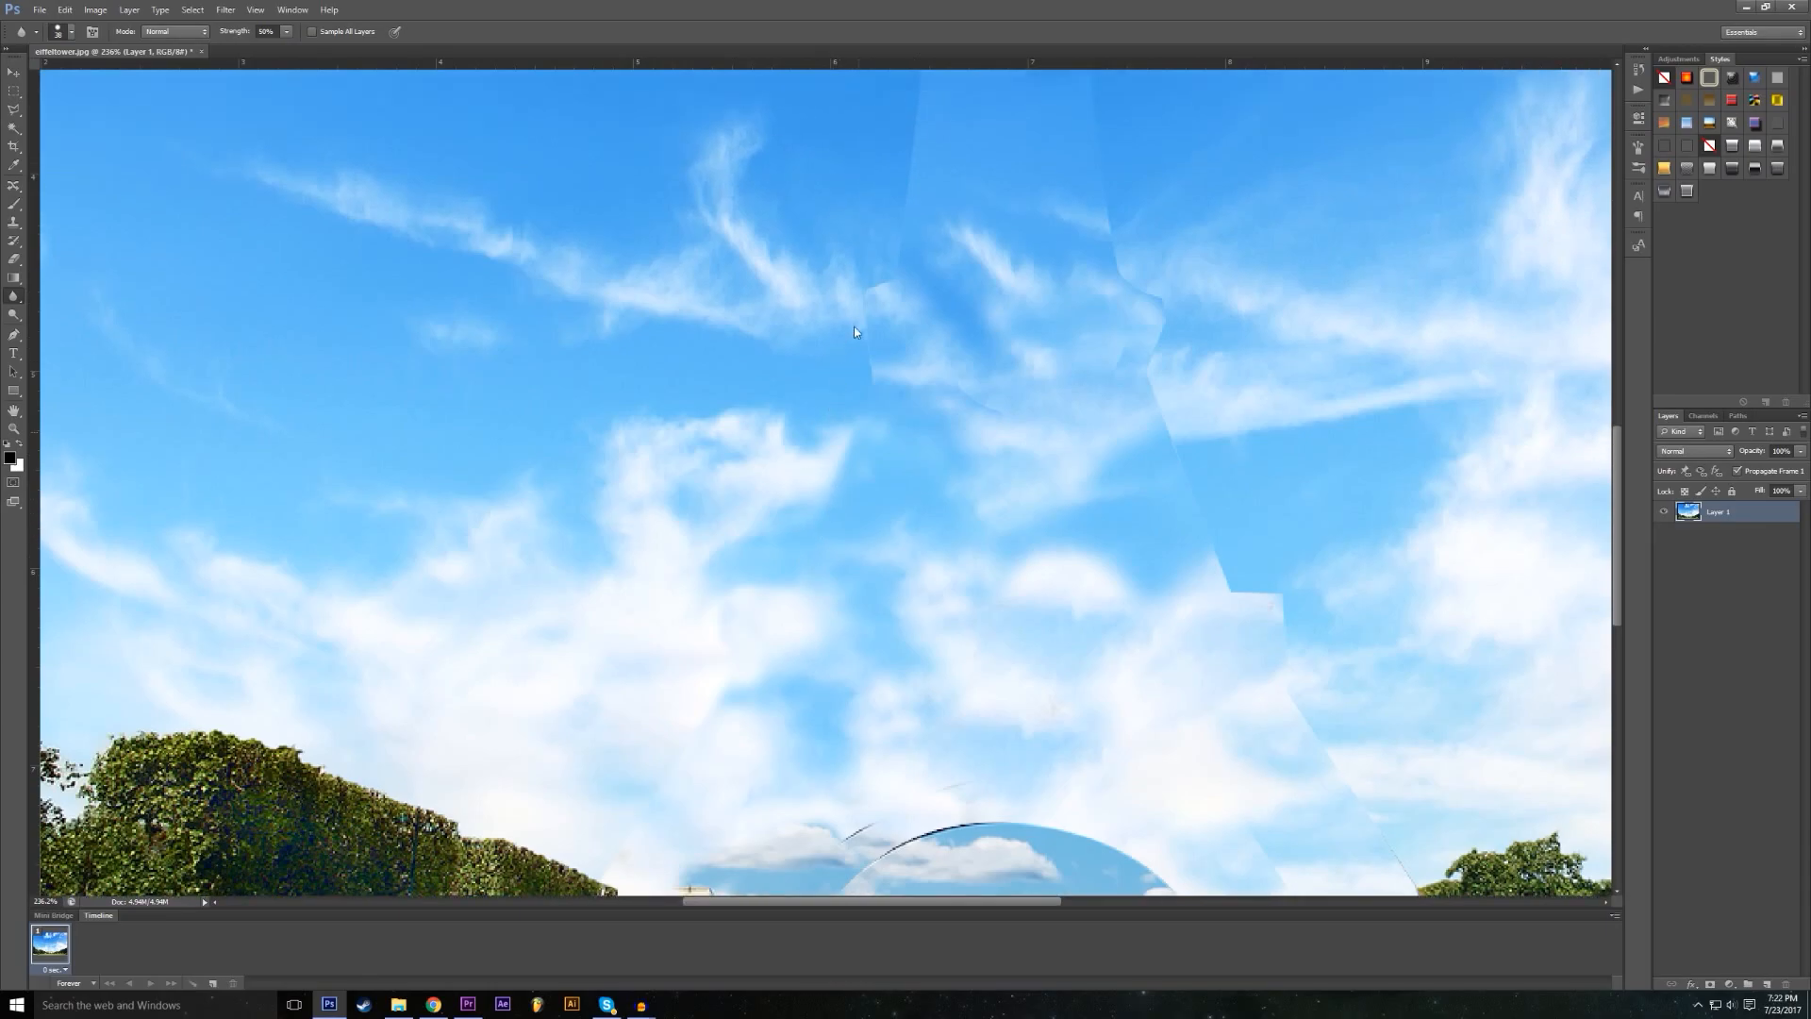
scroll(911, 458, up, 1)
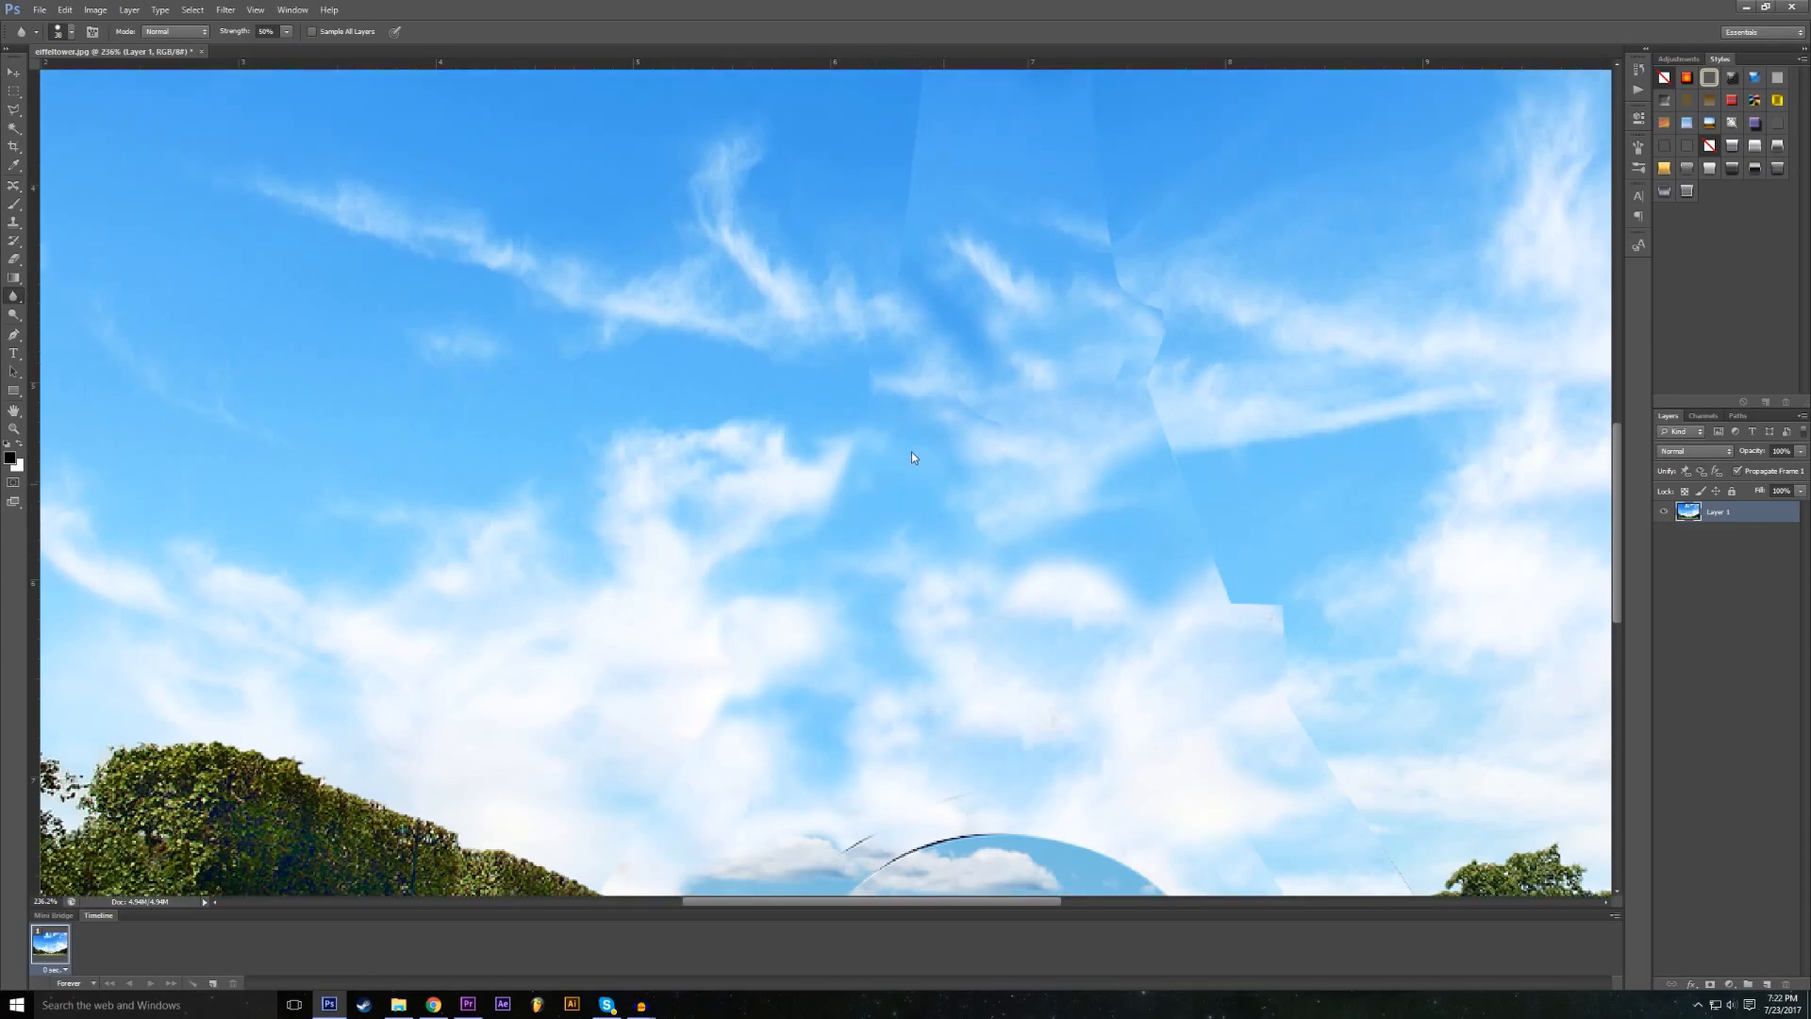
Step: Blur the dark outline left along the top of the former arch above the buildings
scroll(891, 415, down, 4)
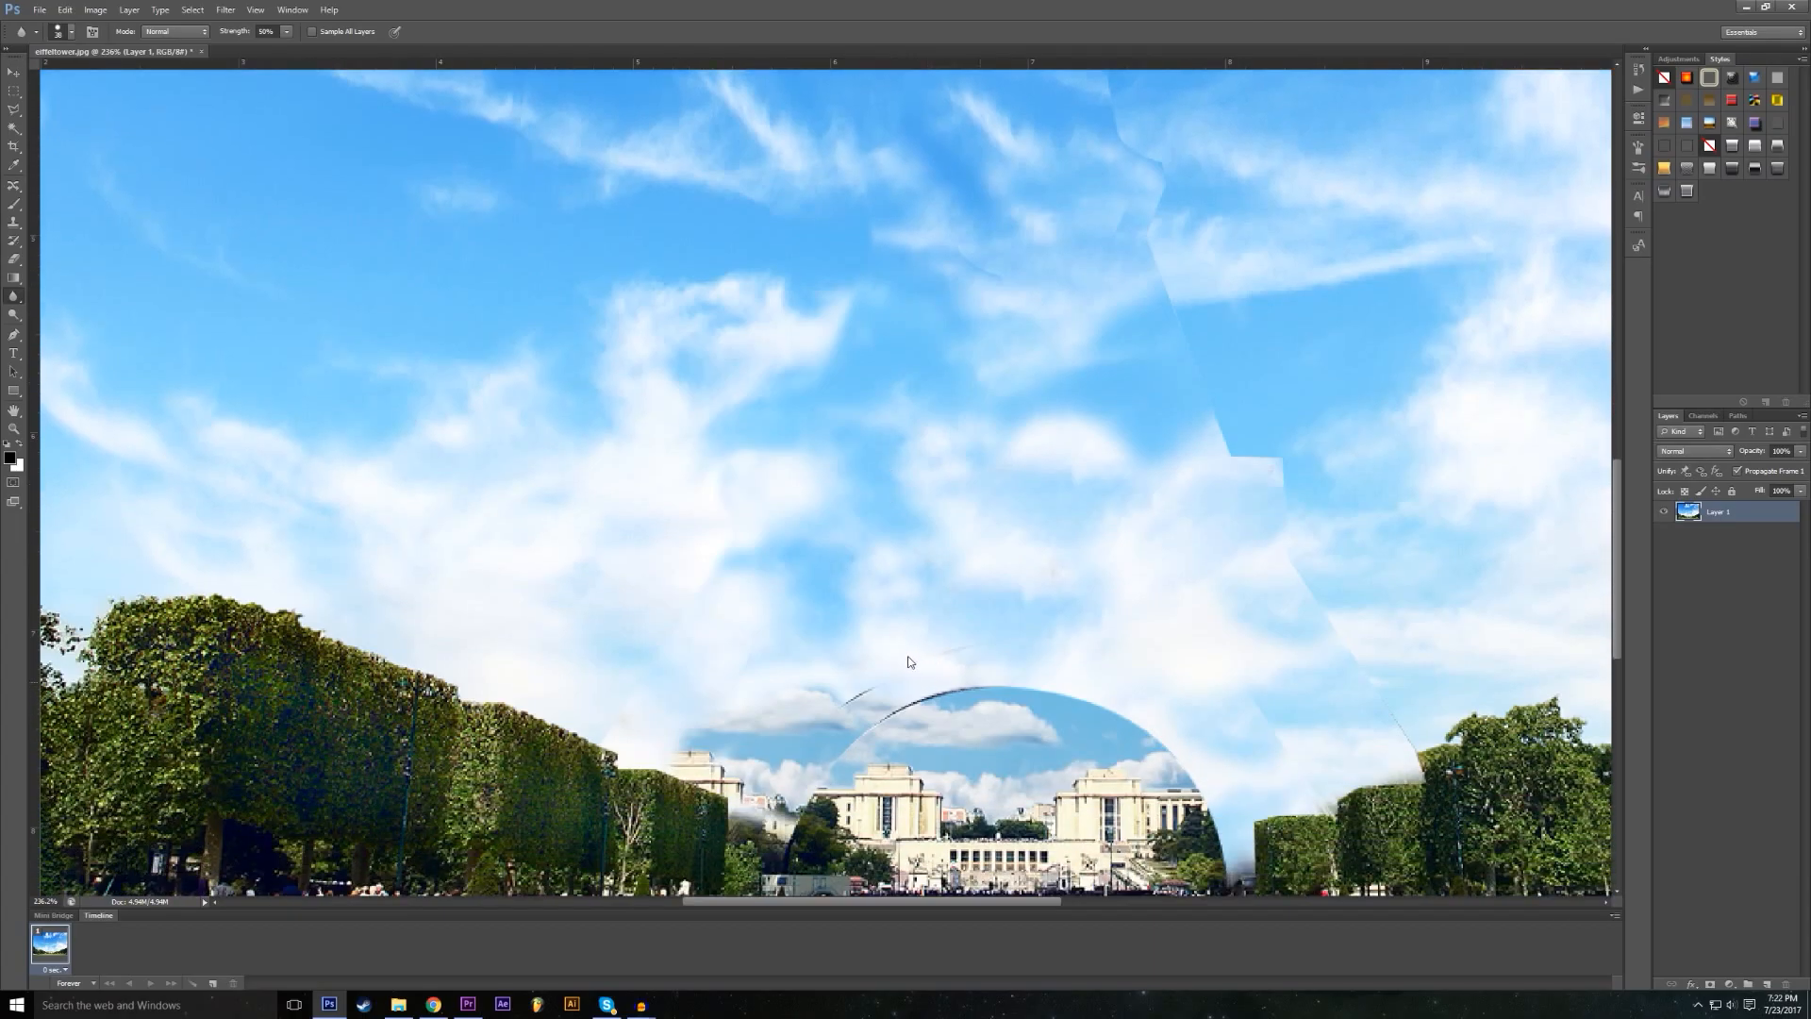
drag(920, 679, 896, 677)
scroll(1108, 647, down, 2)
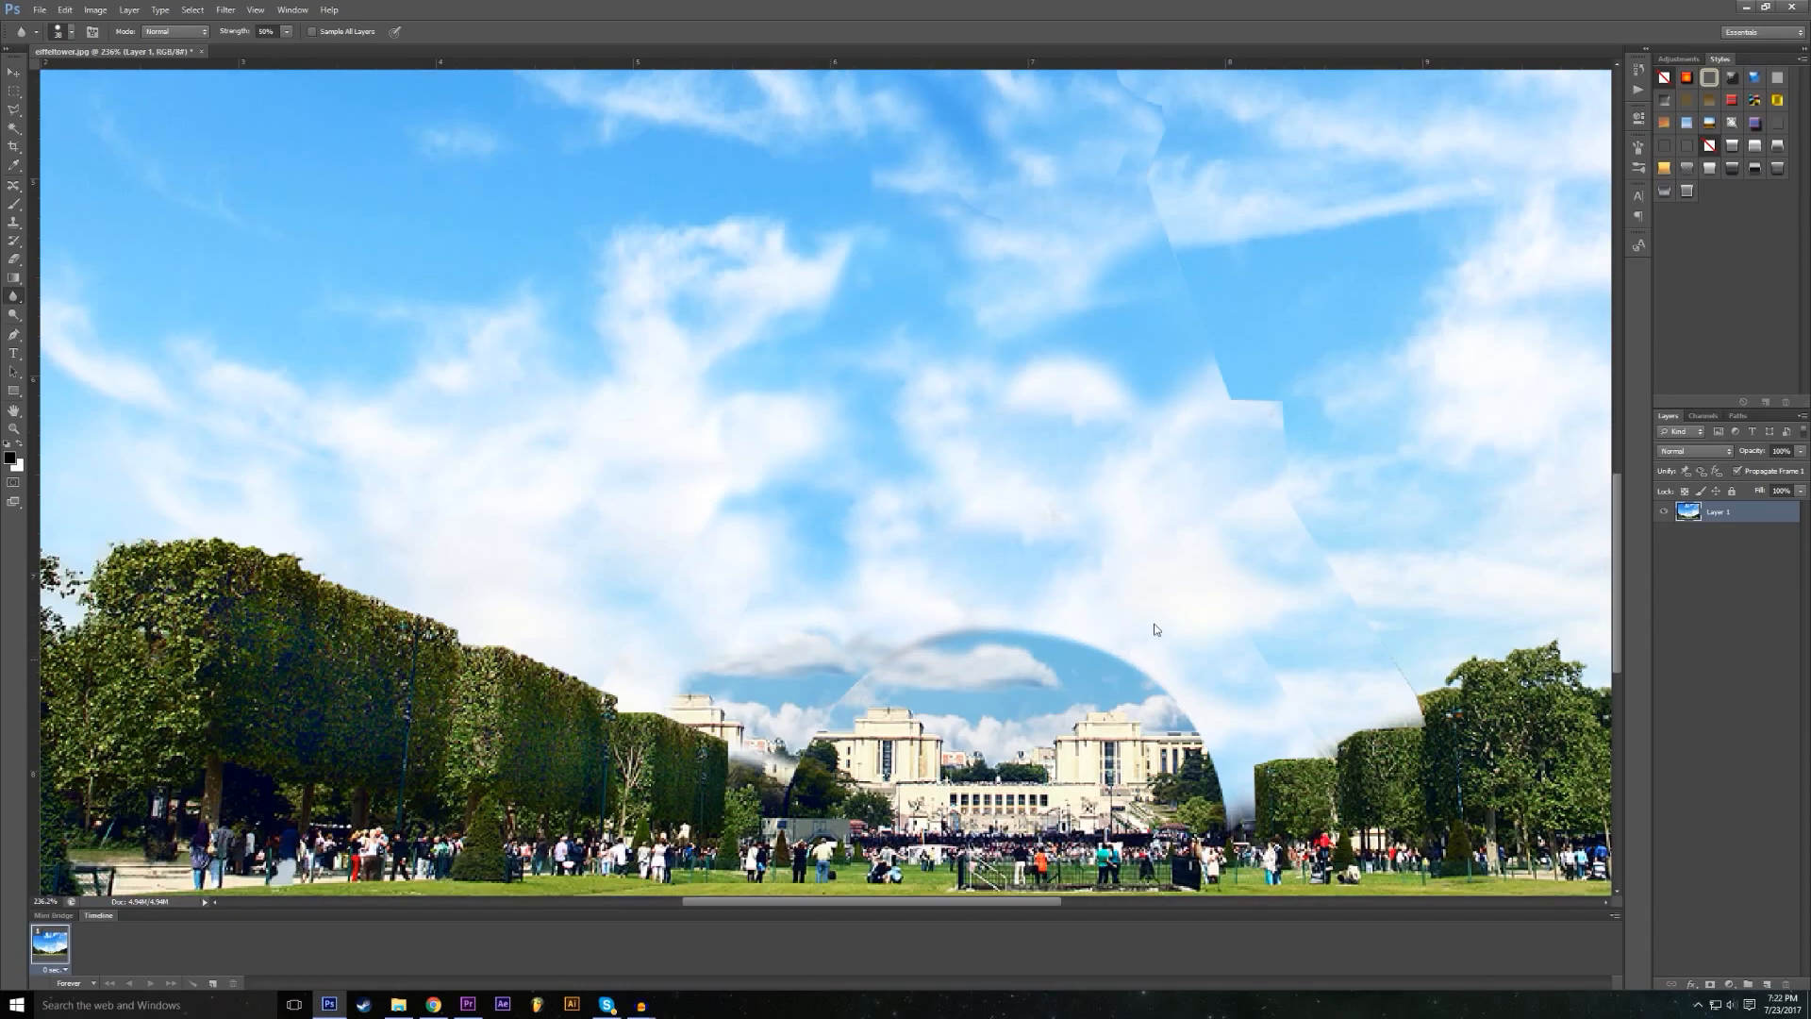
Step: Blur the cloned edges around the former spire and upper tower in the clouds near the photo's upper edge
scroll(1111, 590, down, 10)
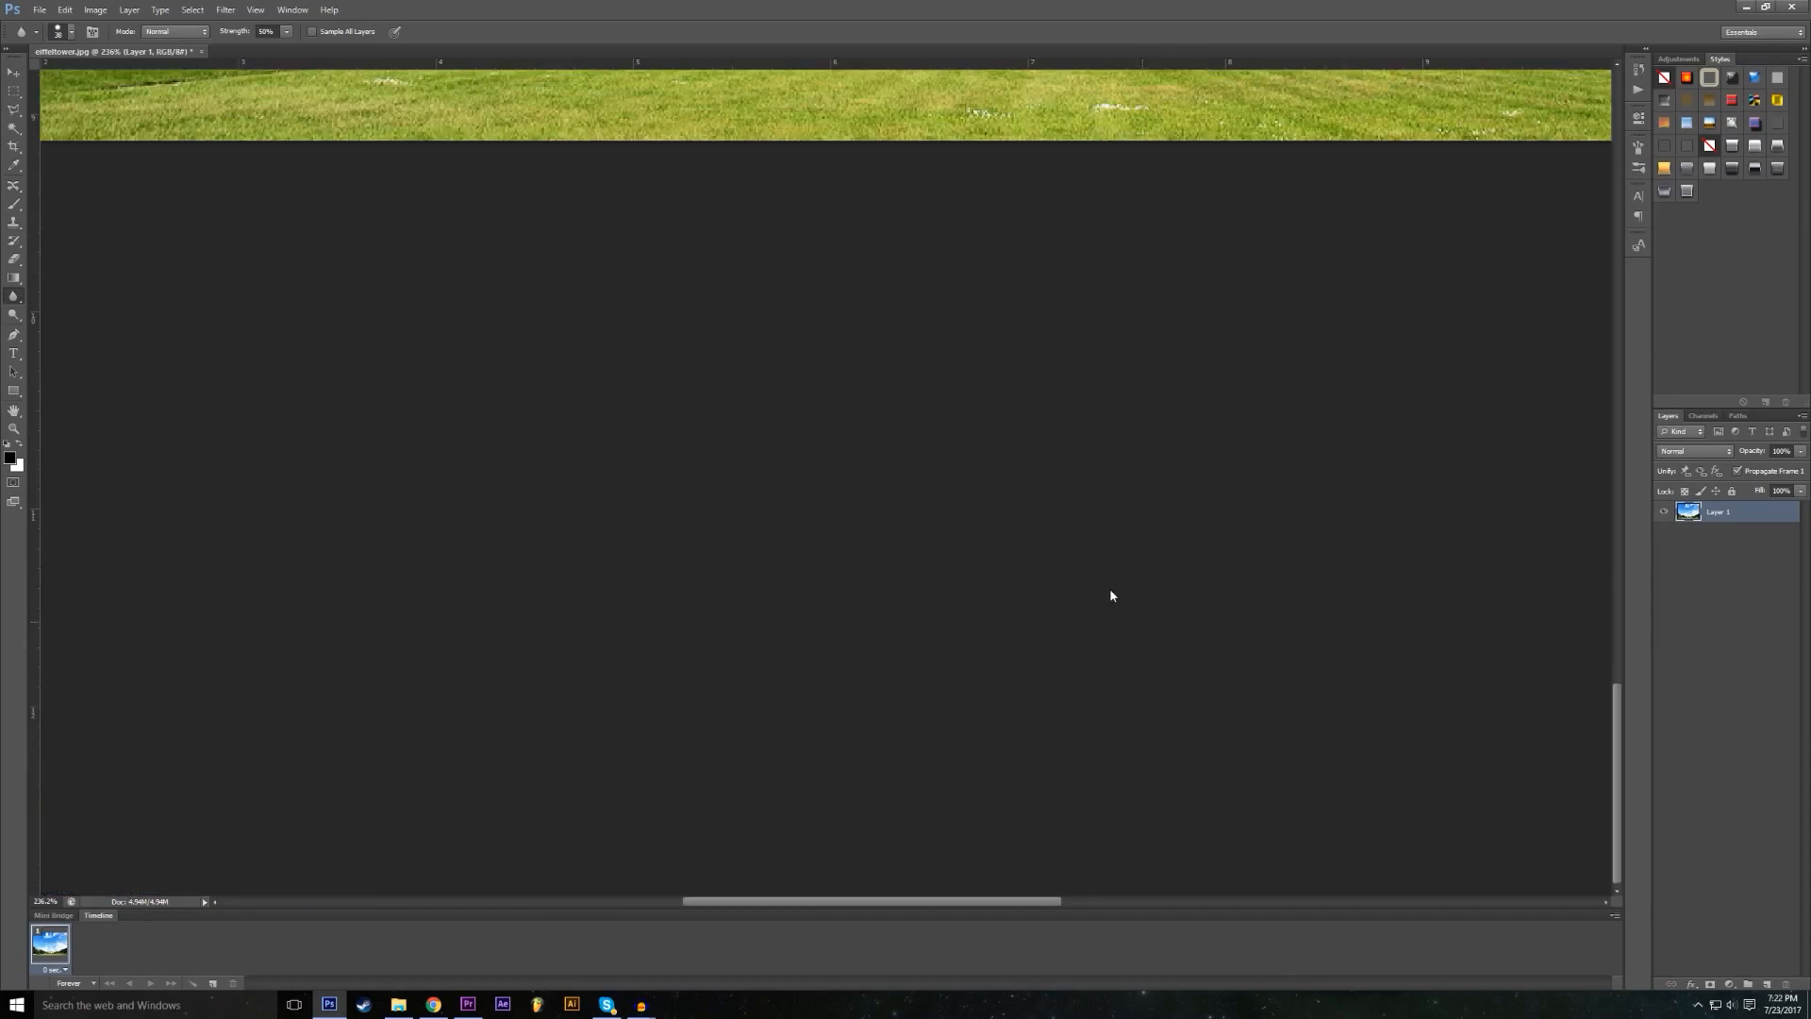
scroll(1111, 590, up, 20)
scroll(1110, 590, down, 4)
scroll(1083, 580, down, 5)
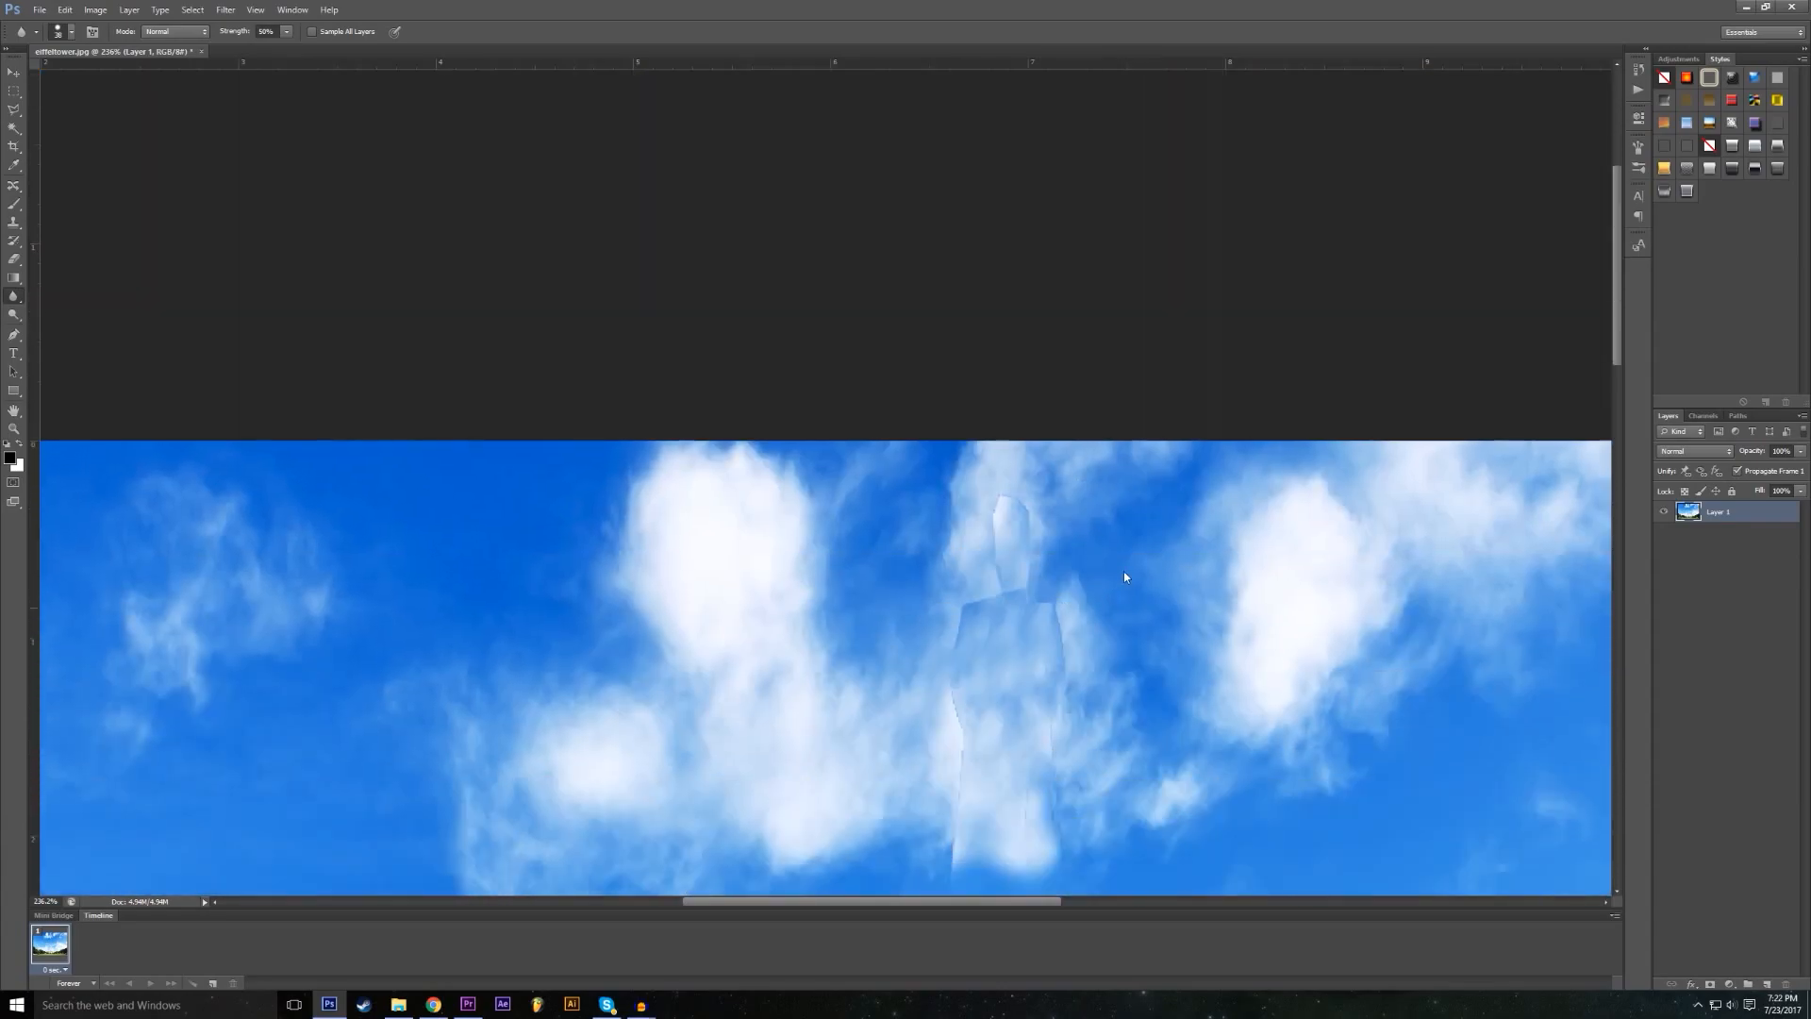
drag(1617, 356, 1631, 454)
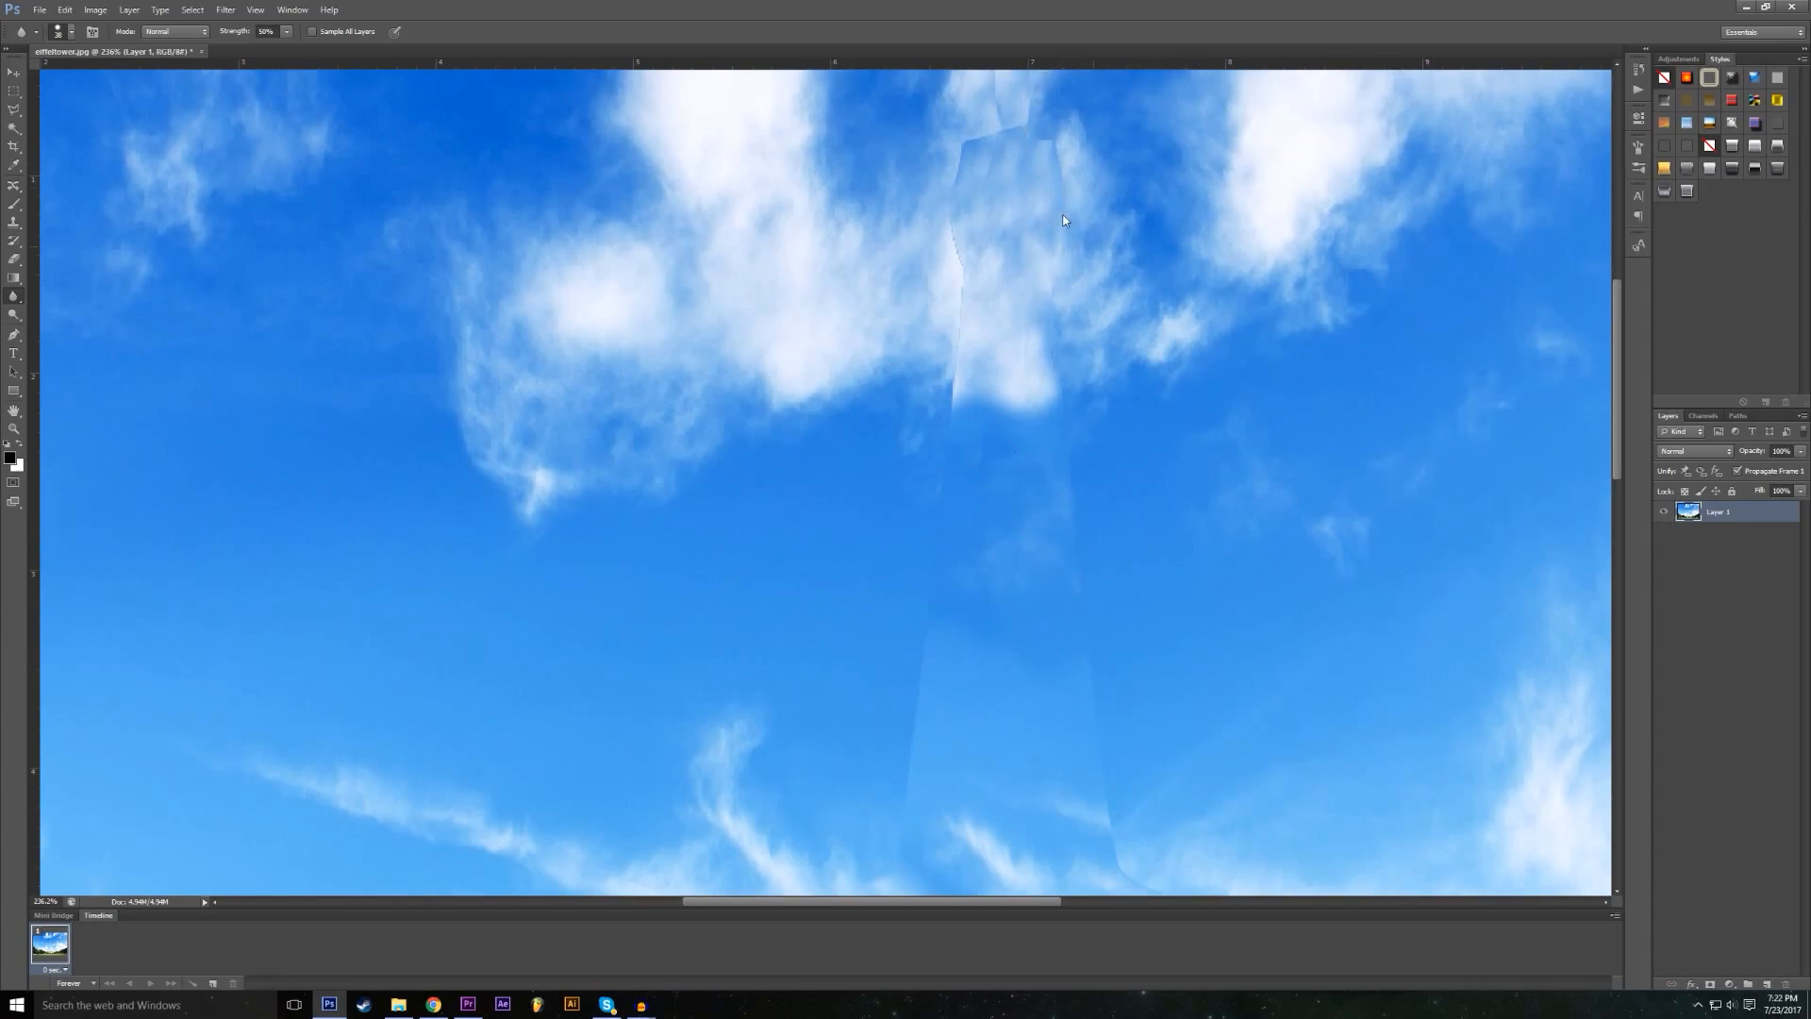
scroll(1047, 212, up, 2)
drag(942, 382, 946, 531)
scroll(932, 444, down, 2)
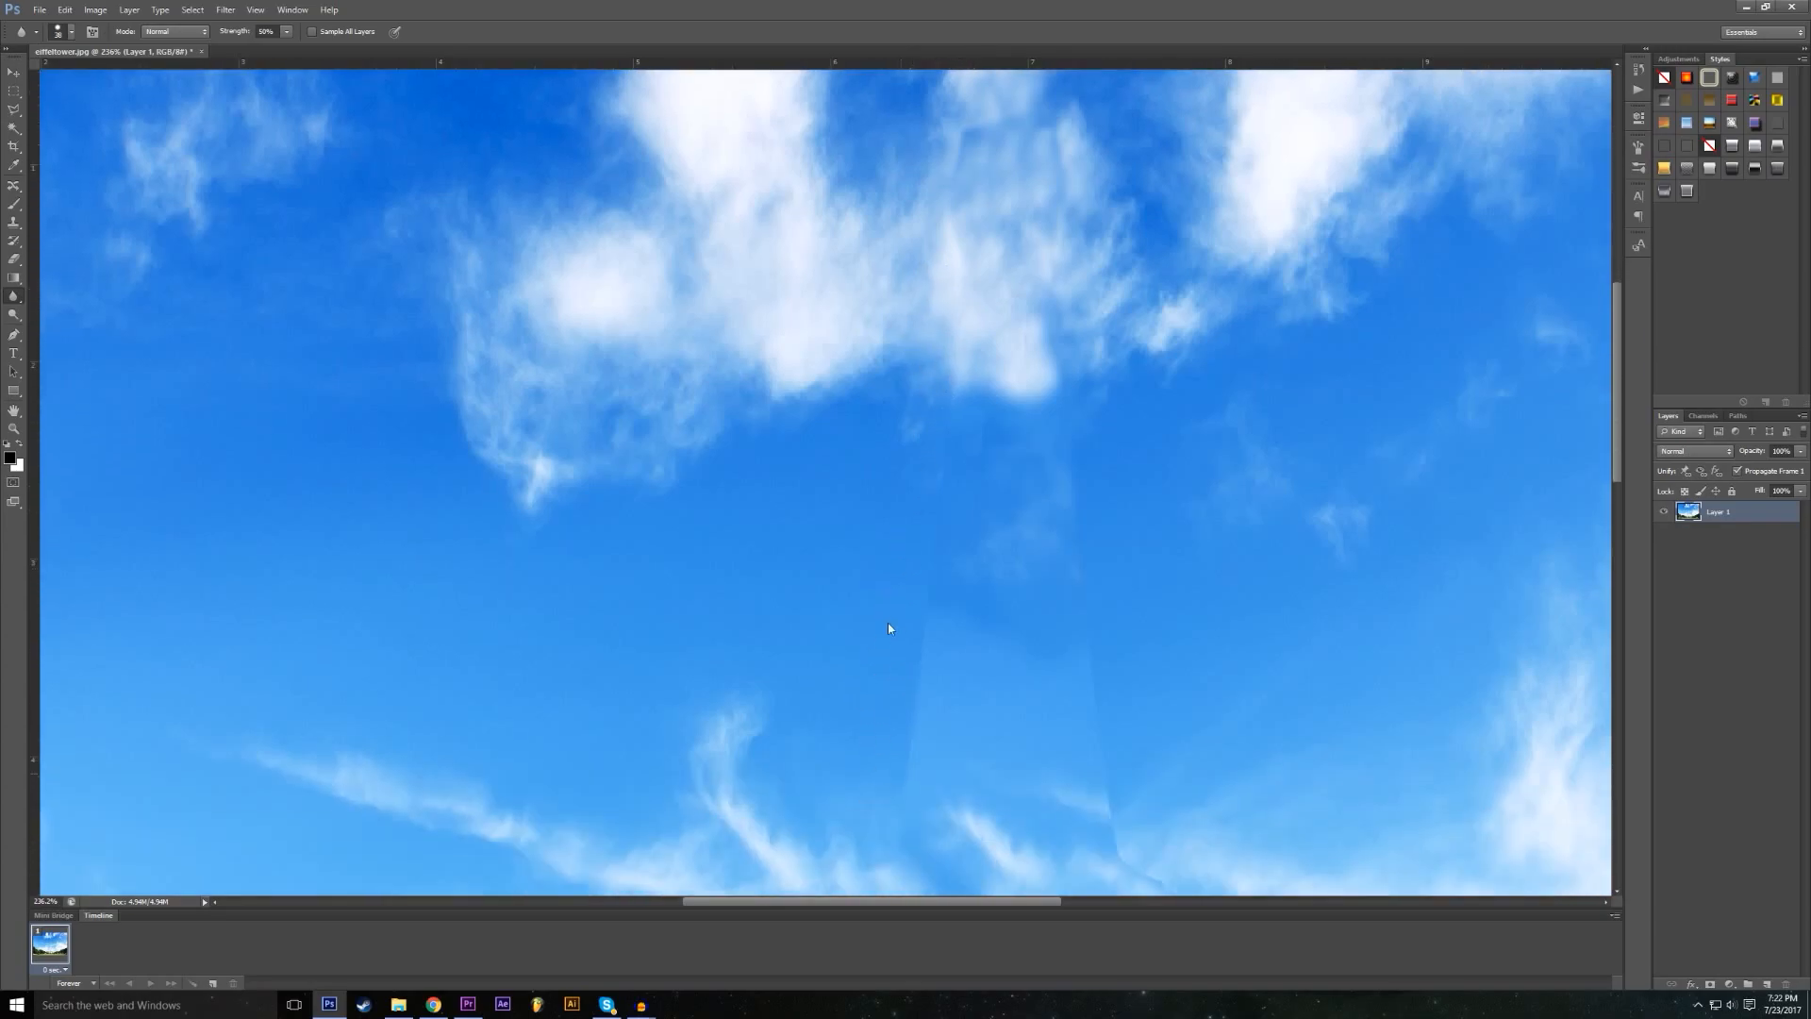
Step: Blur the seams of the tower's middle section and down its right side through the clouds
scroll(1130, 623, down, 1)
scroll(1100, 777, down, 3)
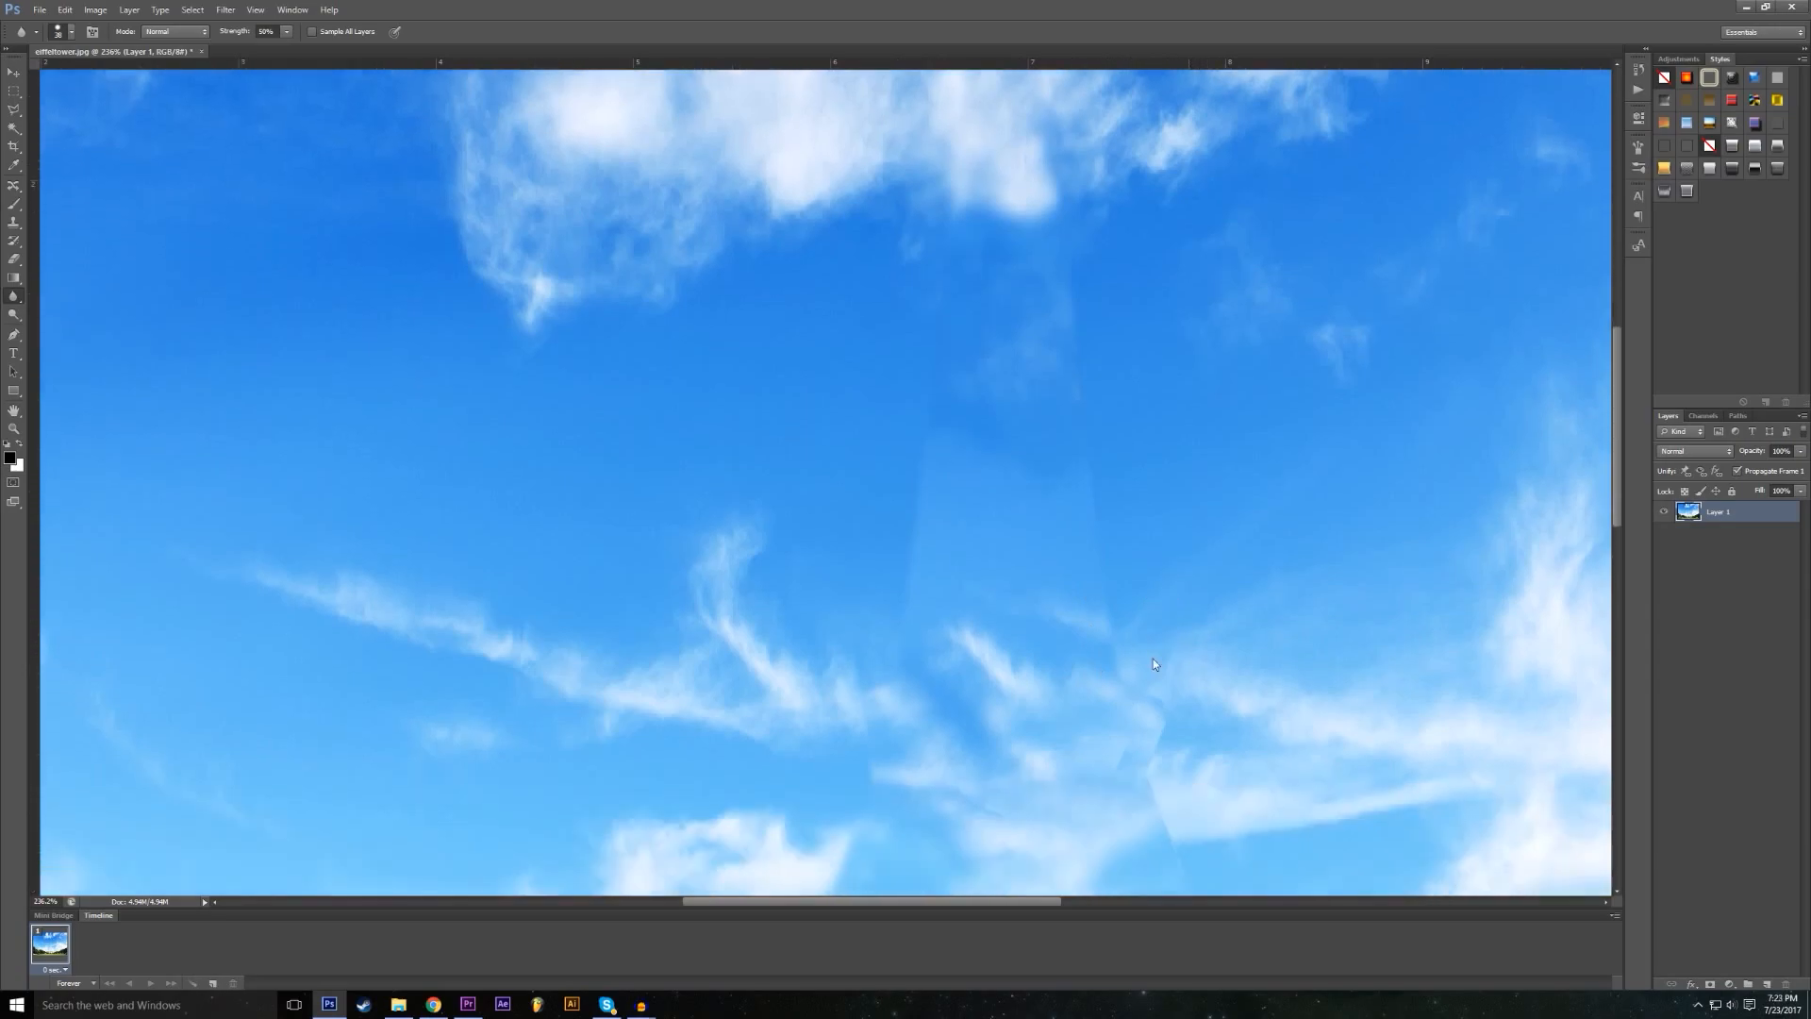
scroll(1186, 587, down, 1)
scroll(1186, 588, down, 2)
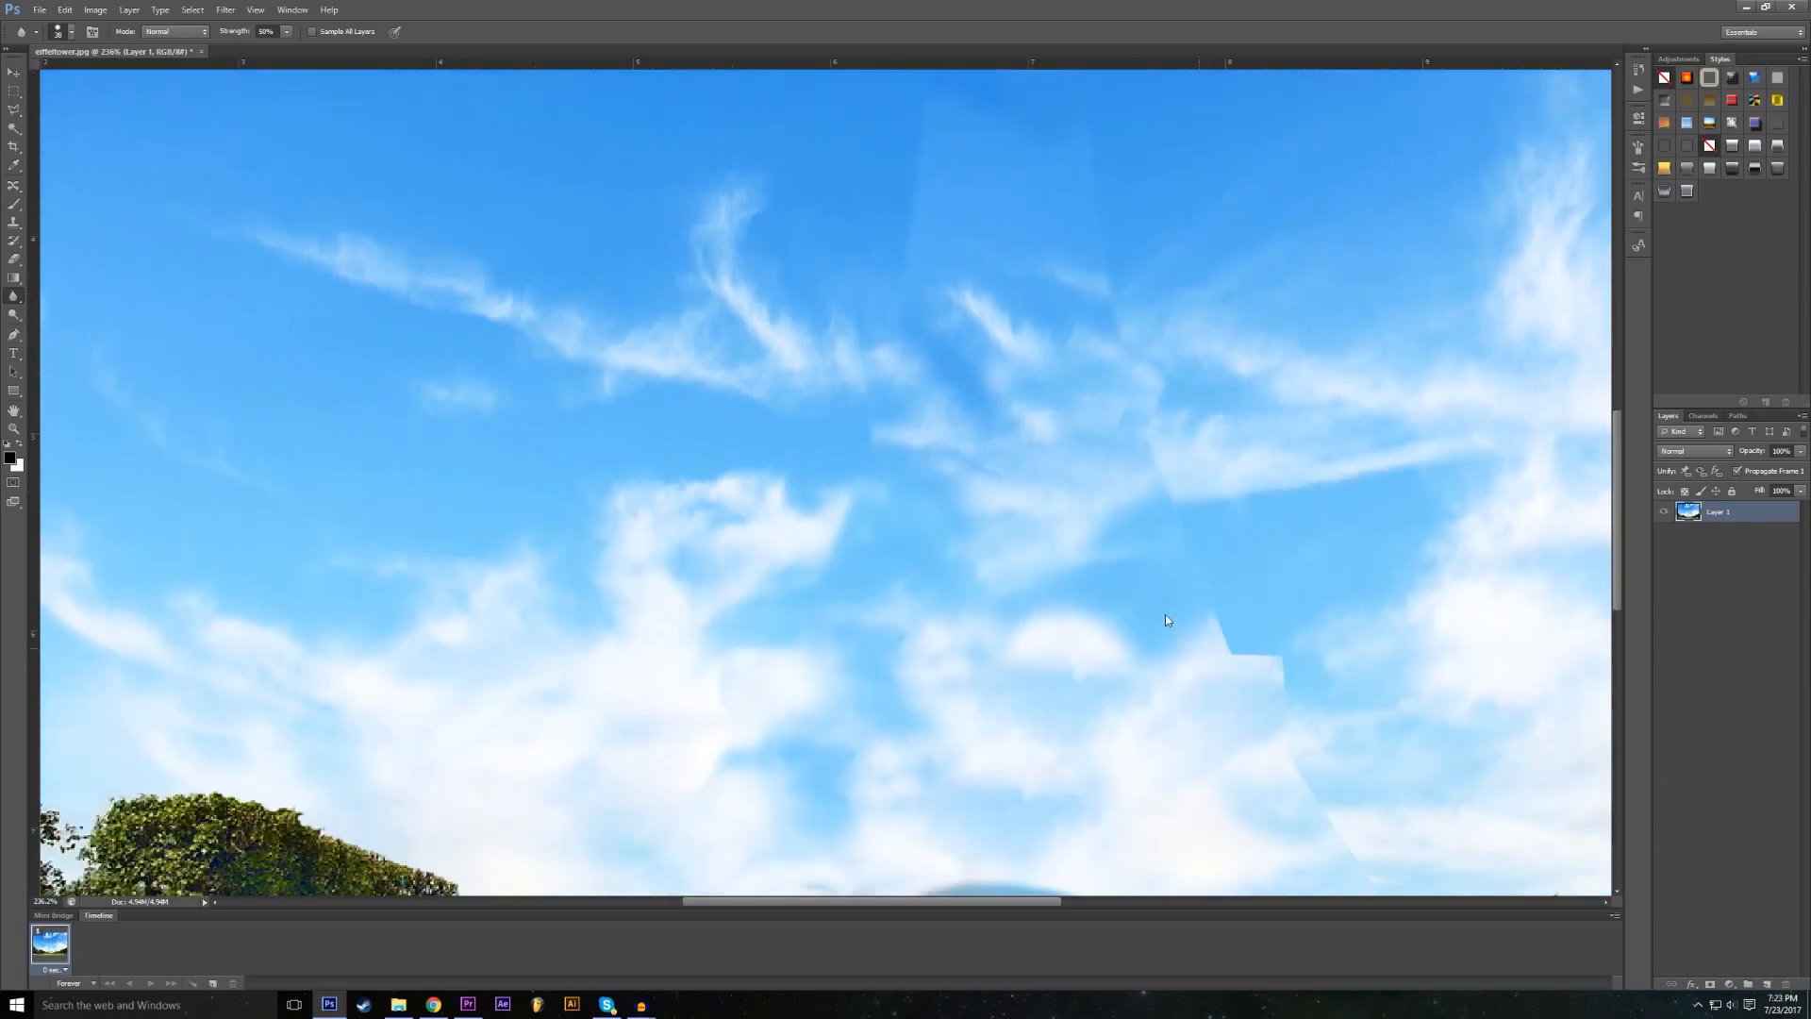
scroll(1239, 621, down, 1)
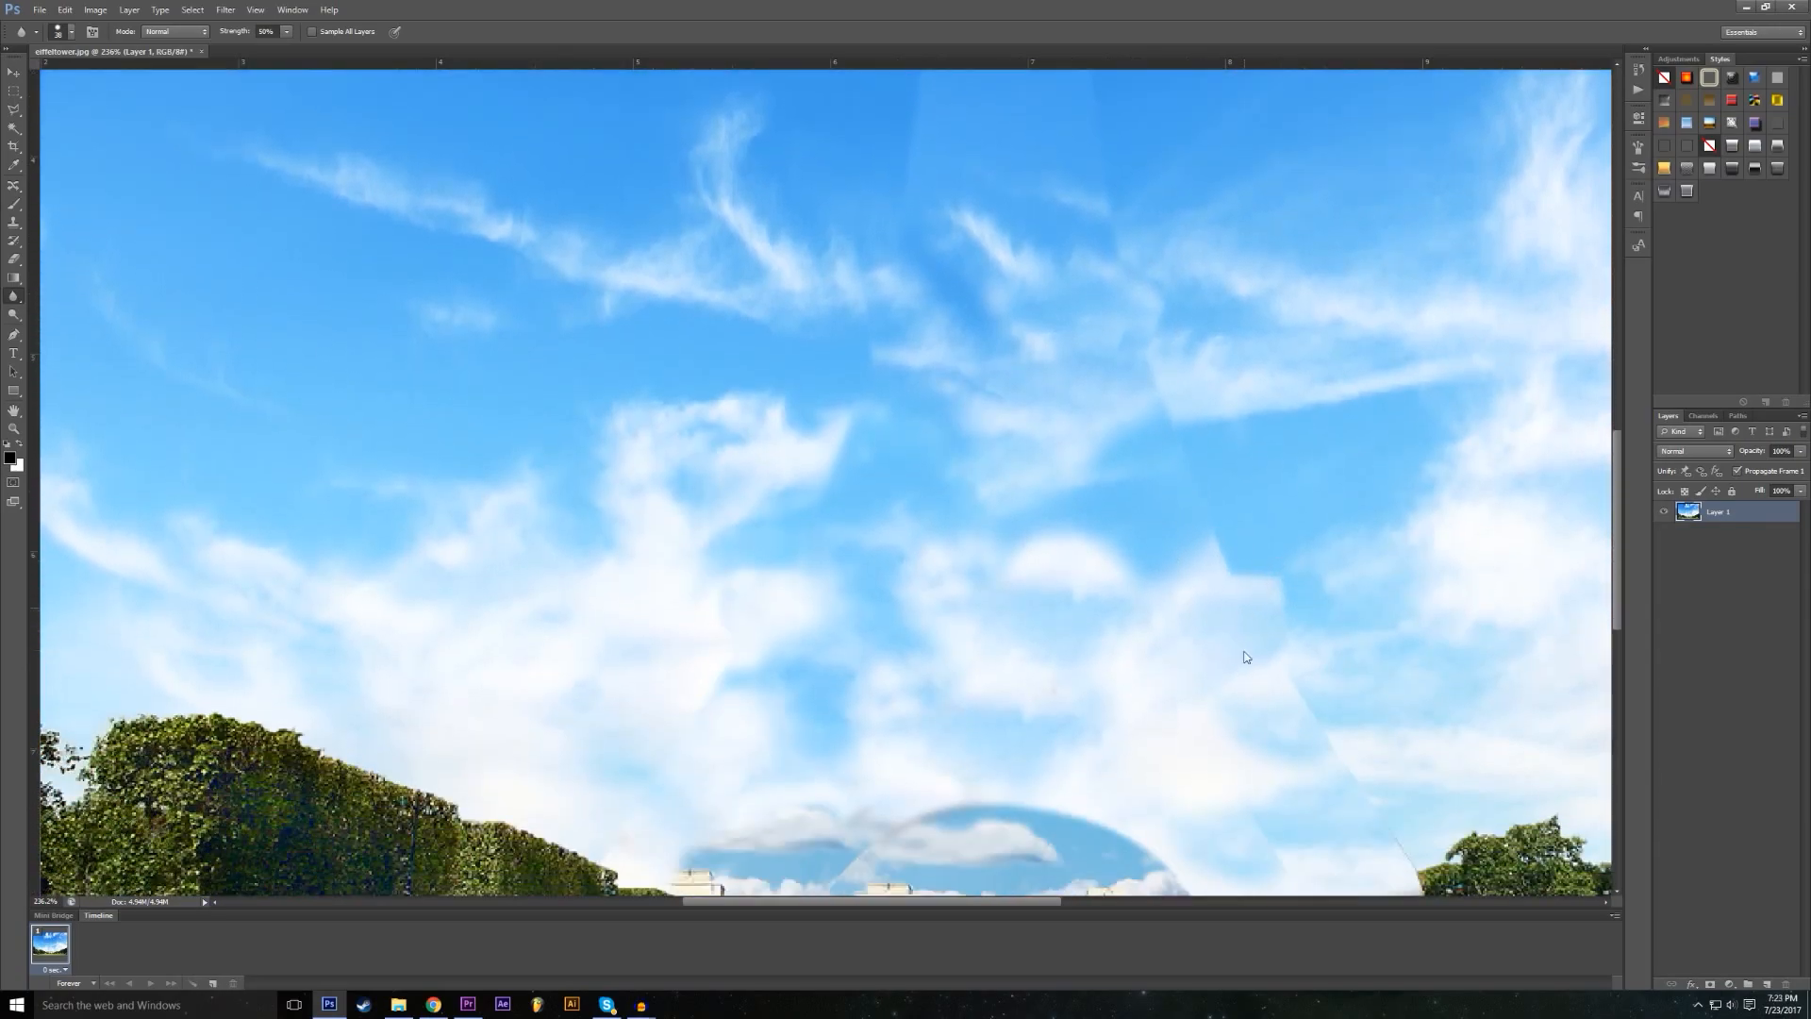
scroll(1279, 644, down, 1)
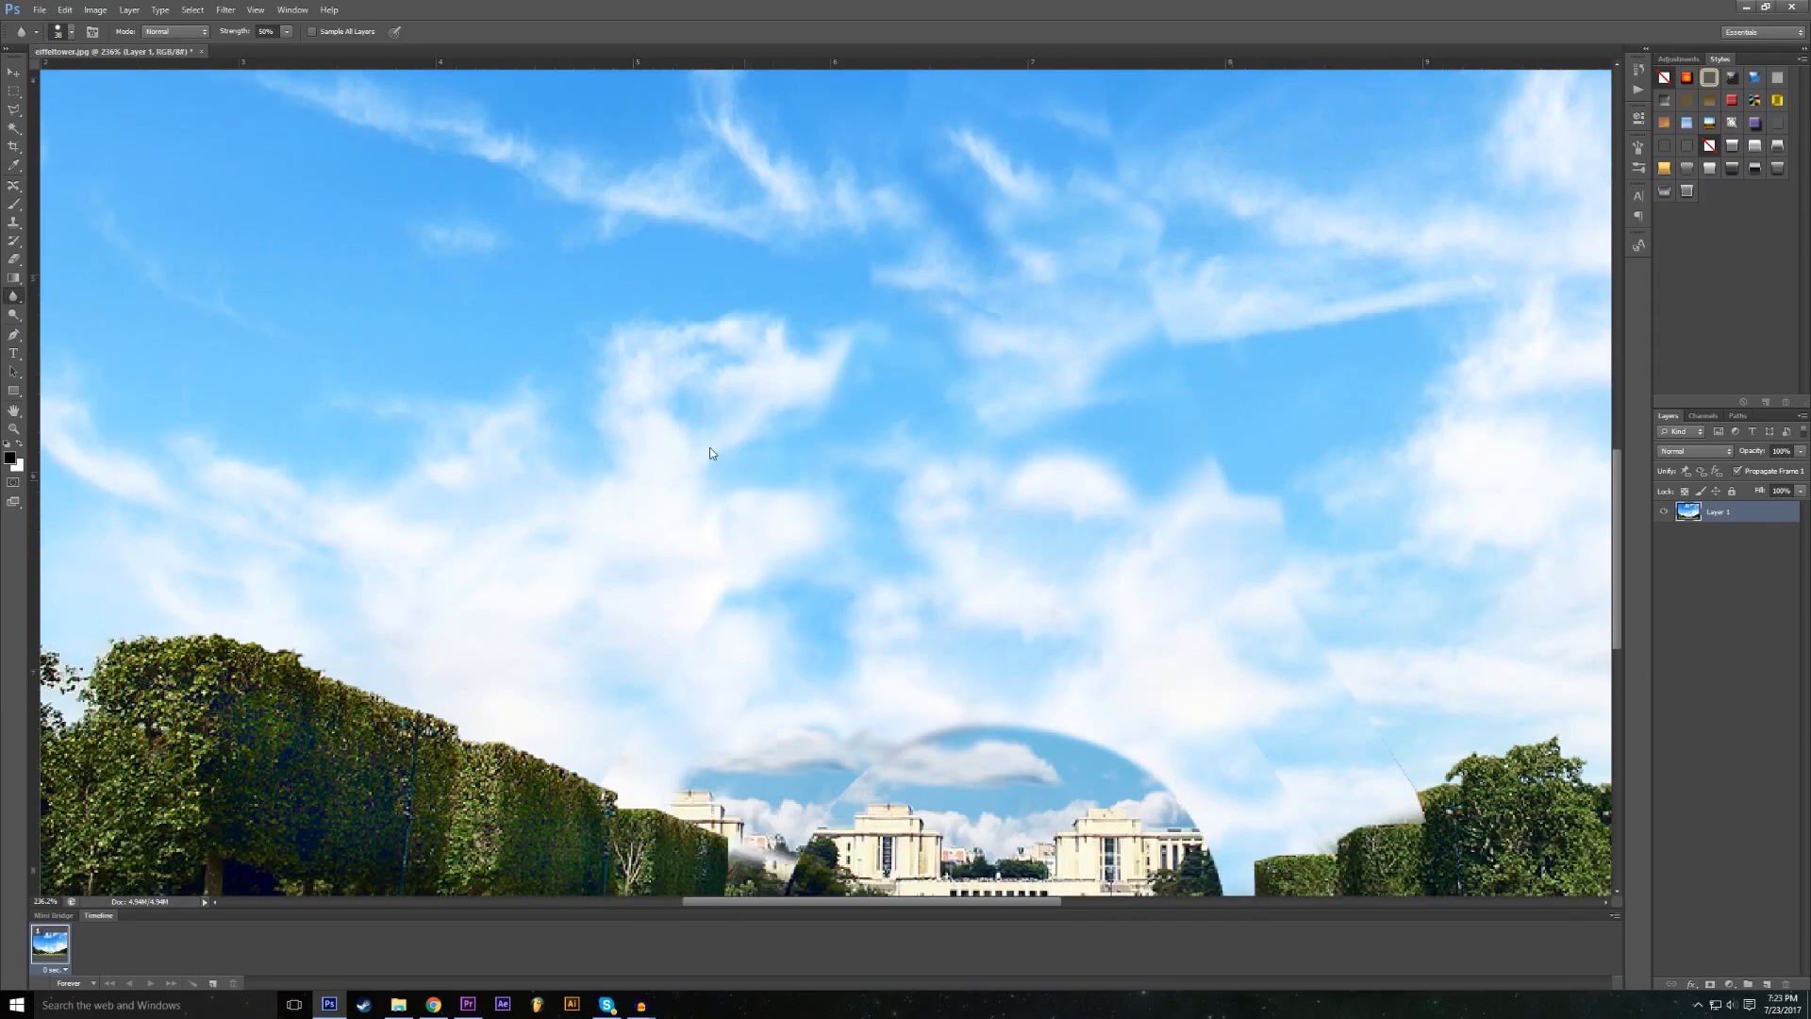
Step: Blur the remaining hard edges where the cloned sky meets the right-hand trees and the building beside the left hedge
scroll(776, 537, down, 1)
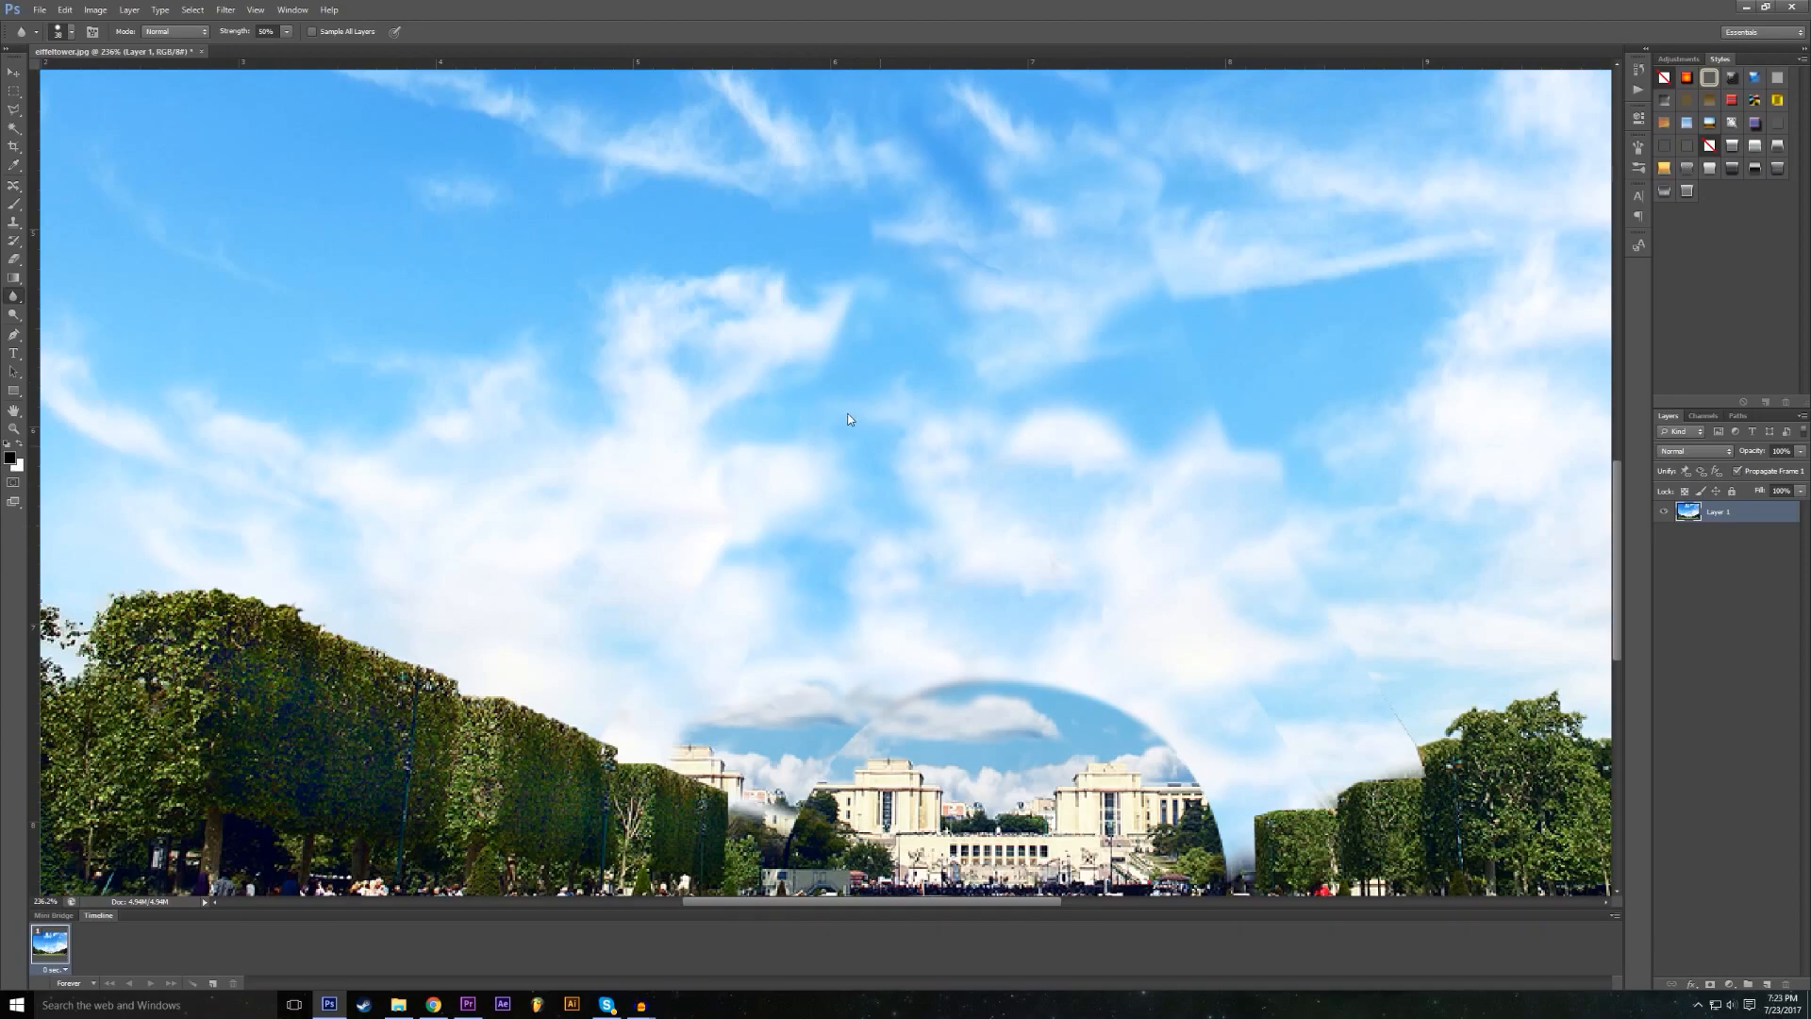
scroll(903, 577, down, 1)
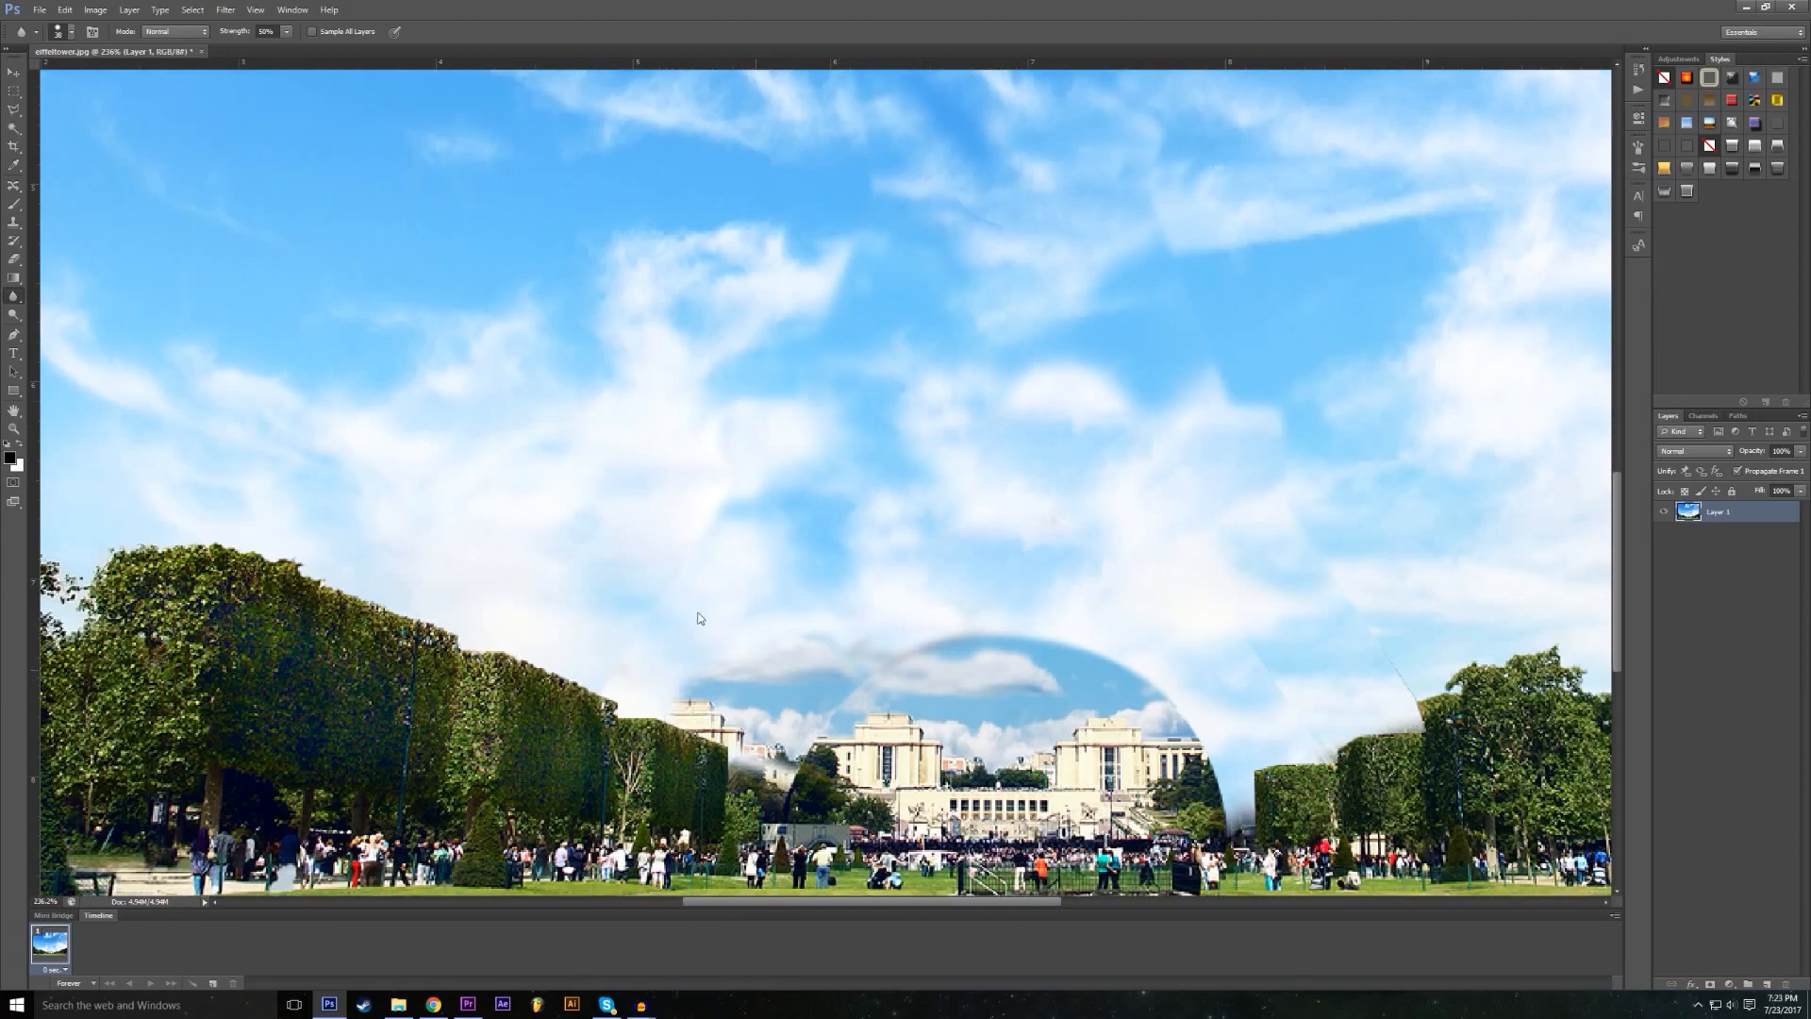
scroll(733, 397, up, 4)
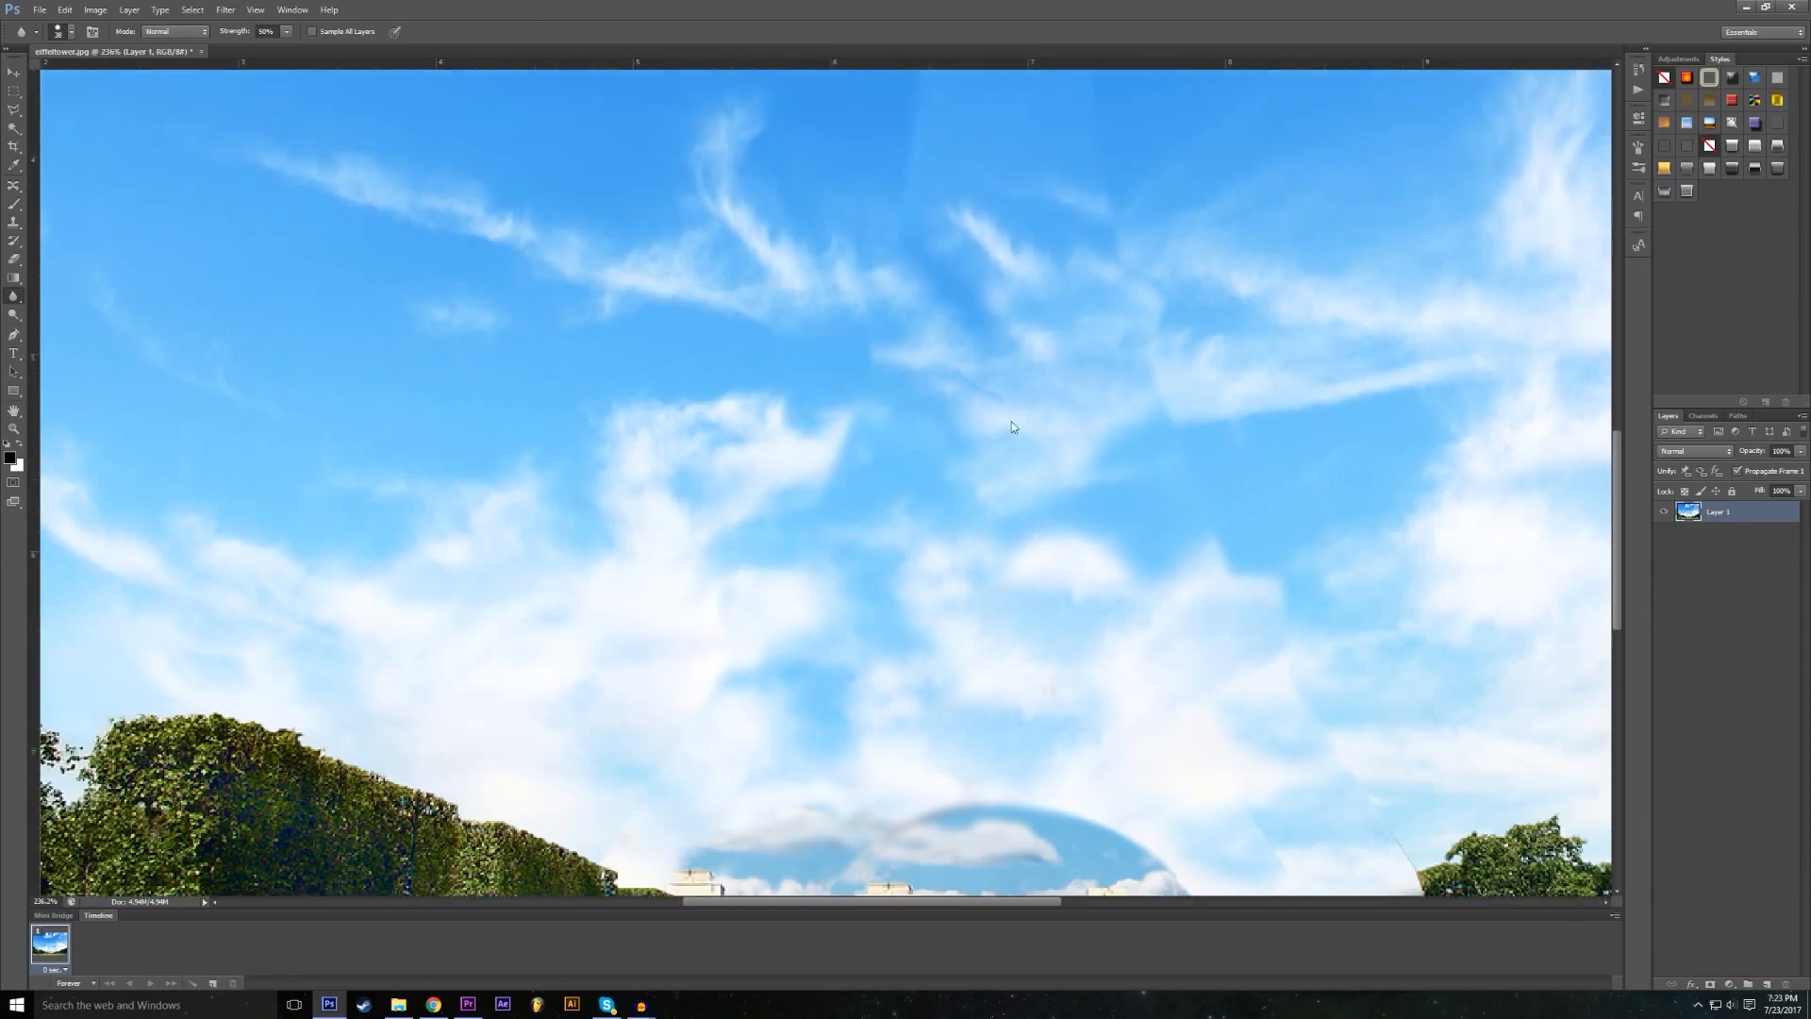
scroll(970, 448, down, 2)
scroll(1140, 639, down, 1)
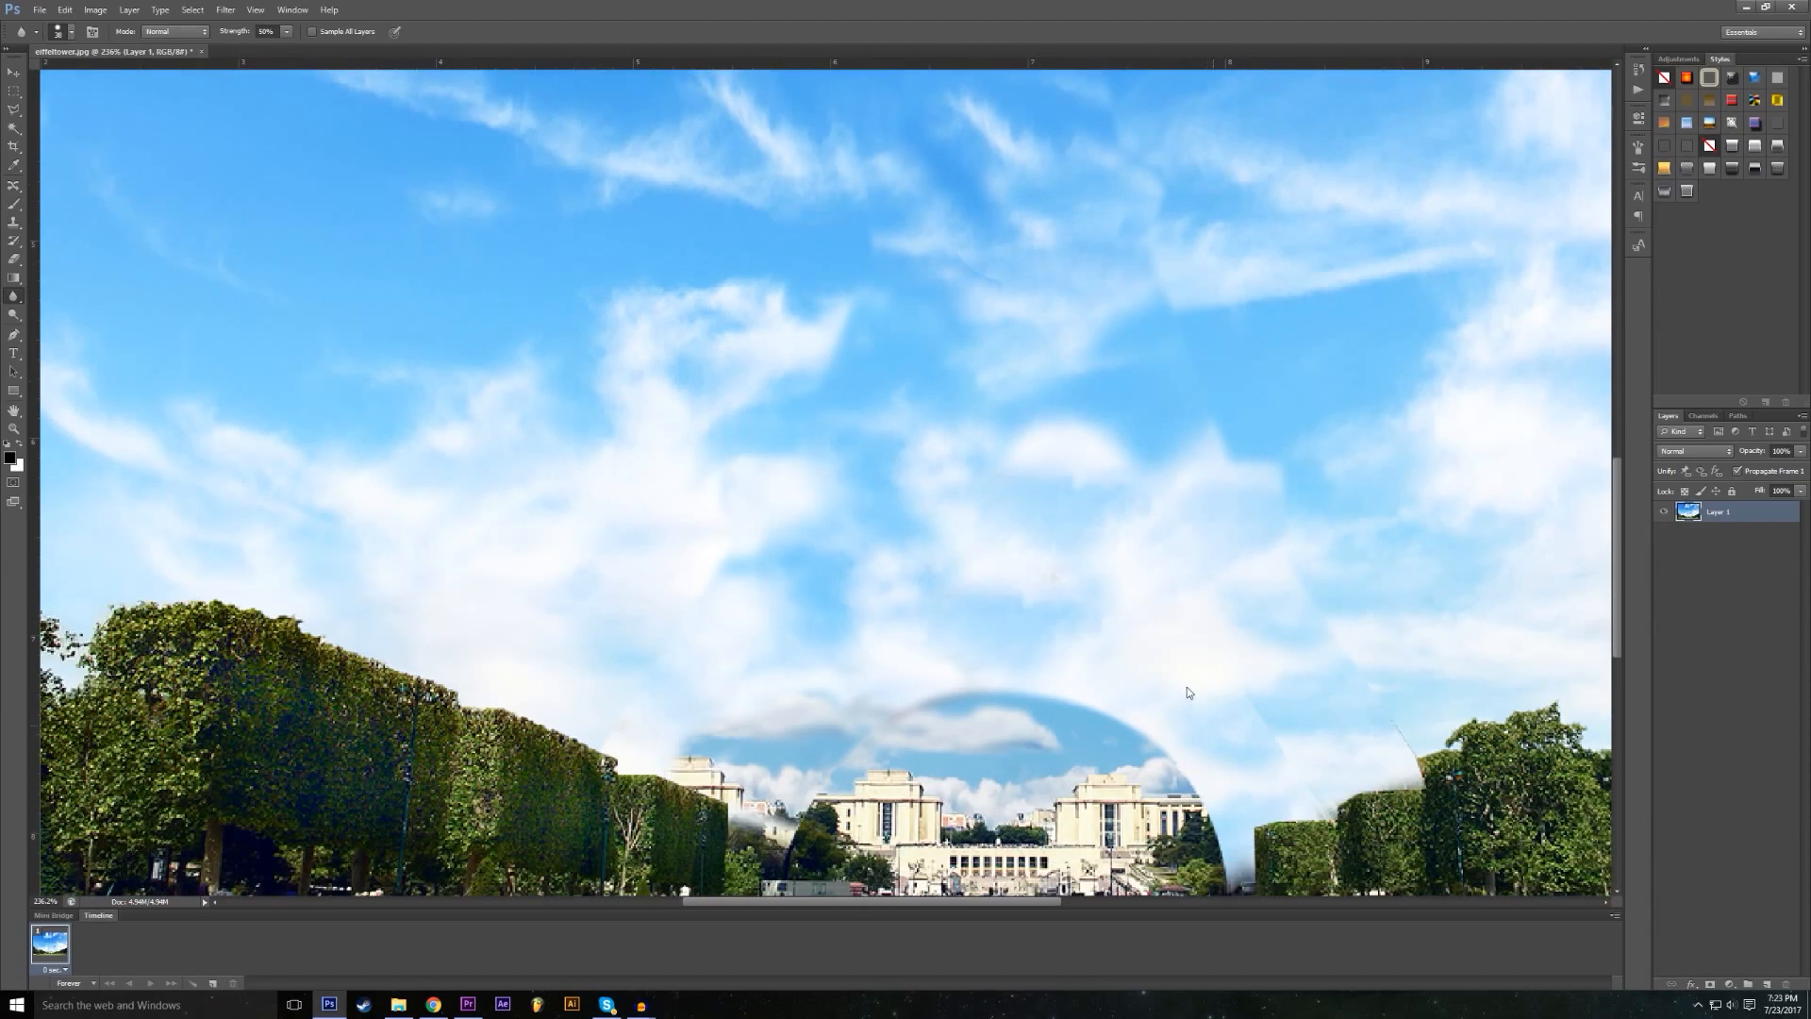
scroll(1089, 609, down, 3)
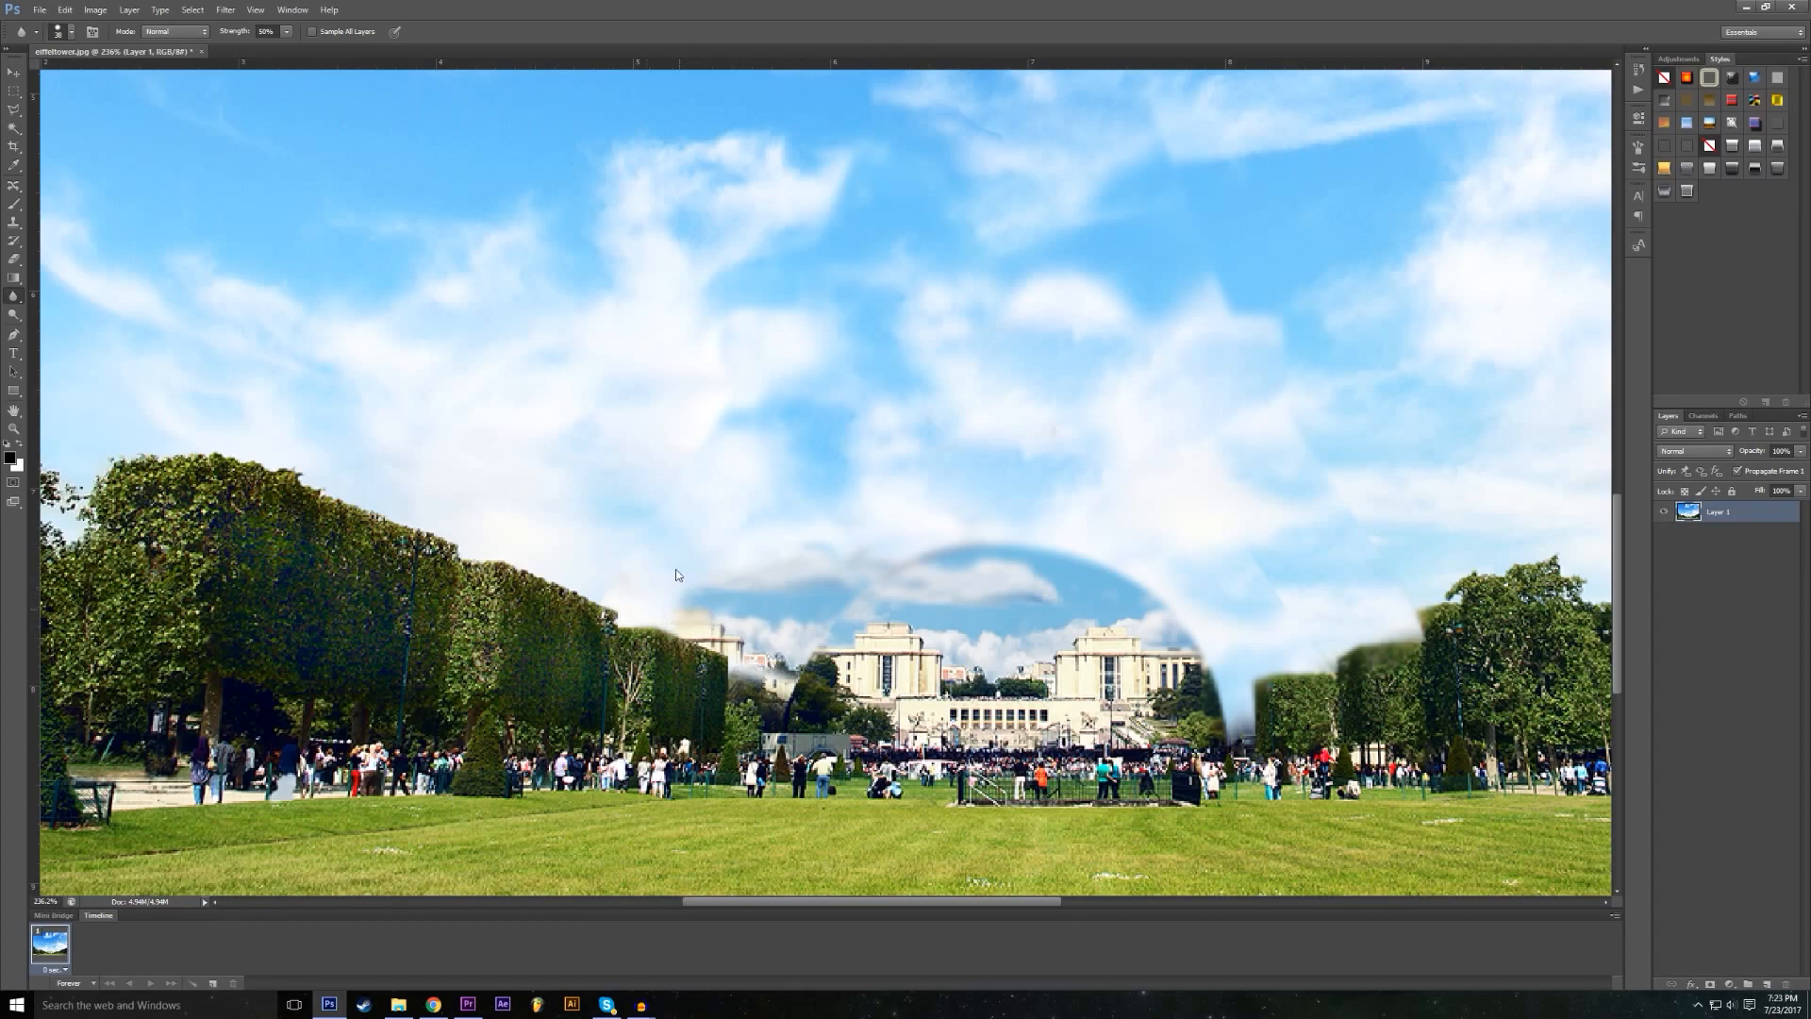
scroll(675, 574, up, 4)
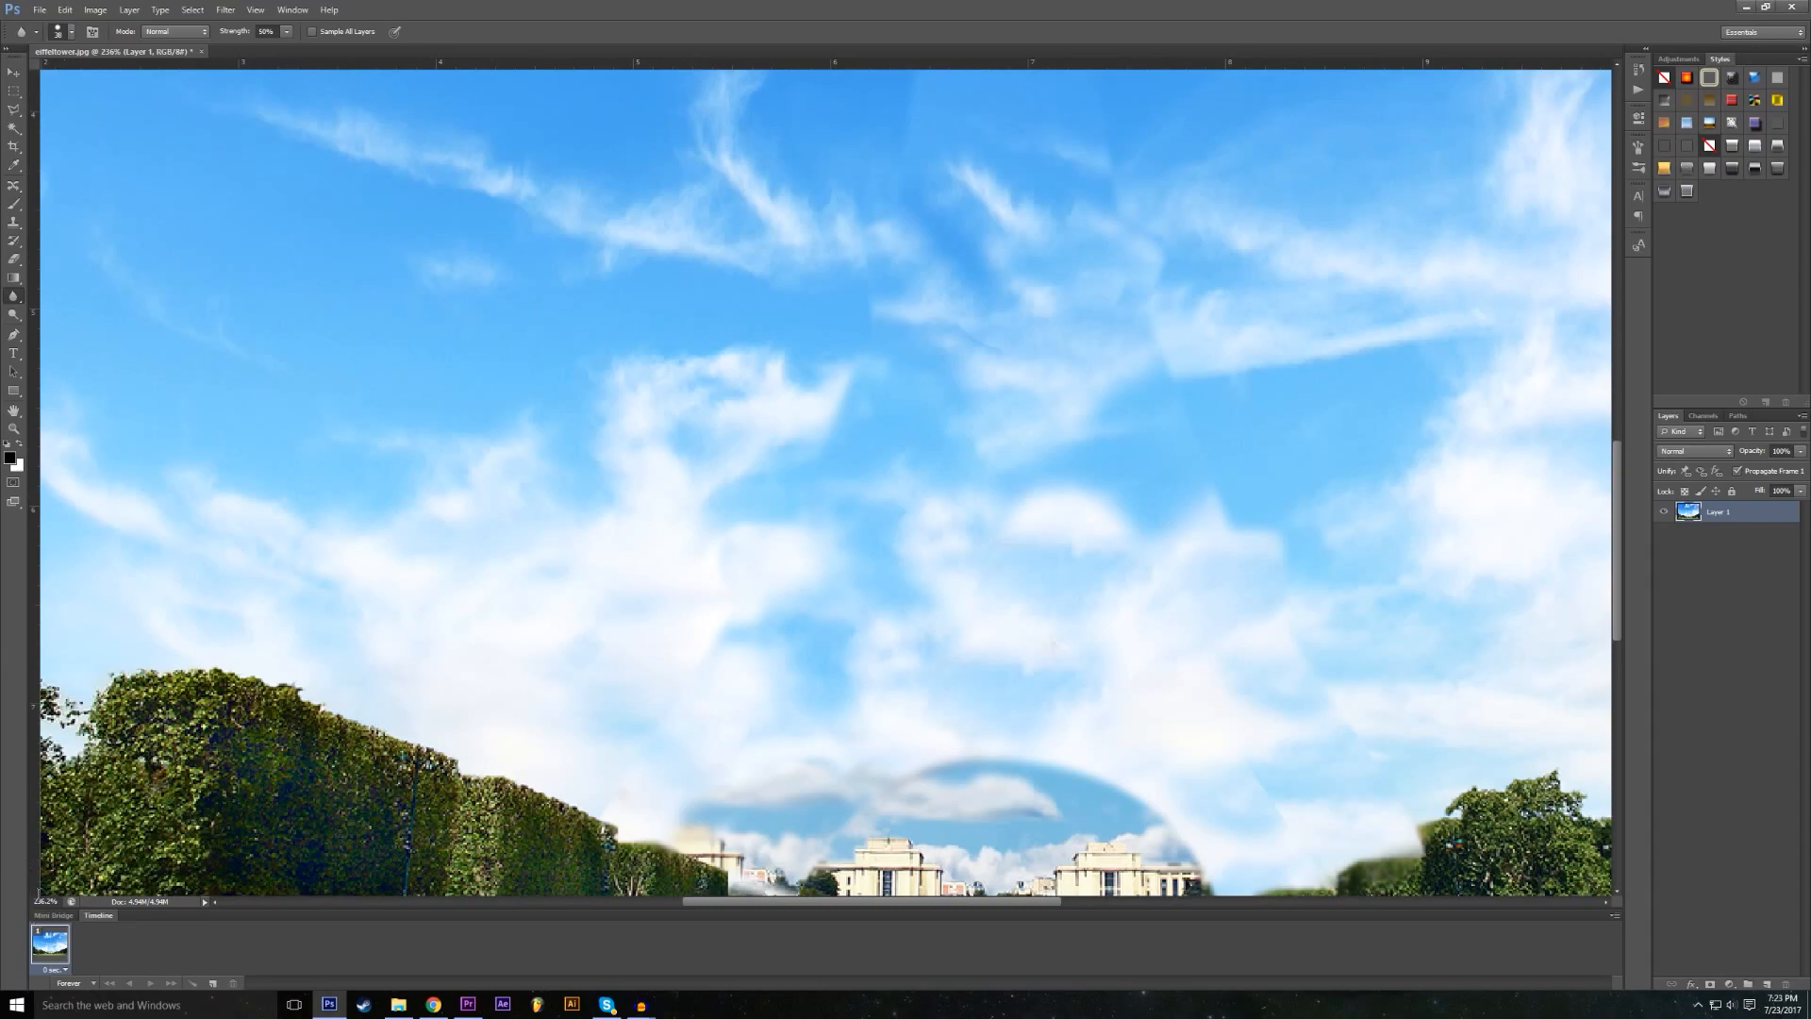
Step: Set the photo's magnification to 100%
click(44, 901)
text(100)
key(Return)
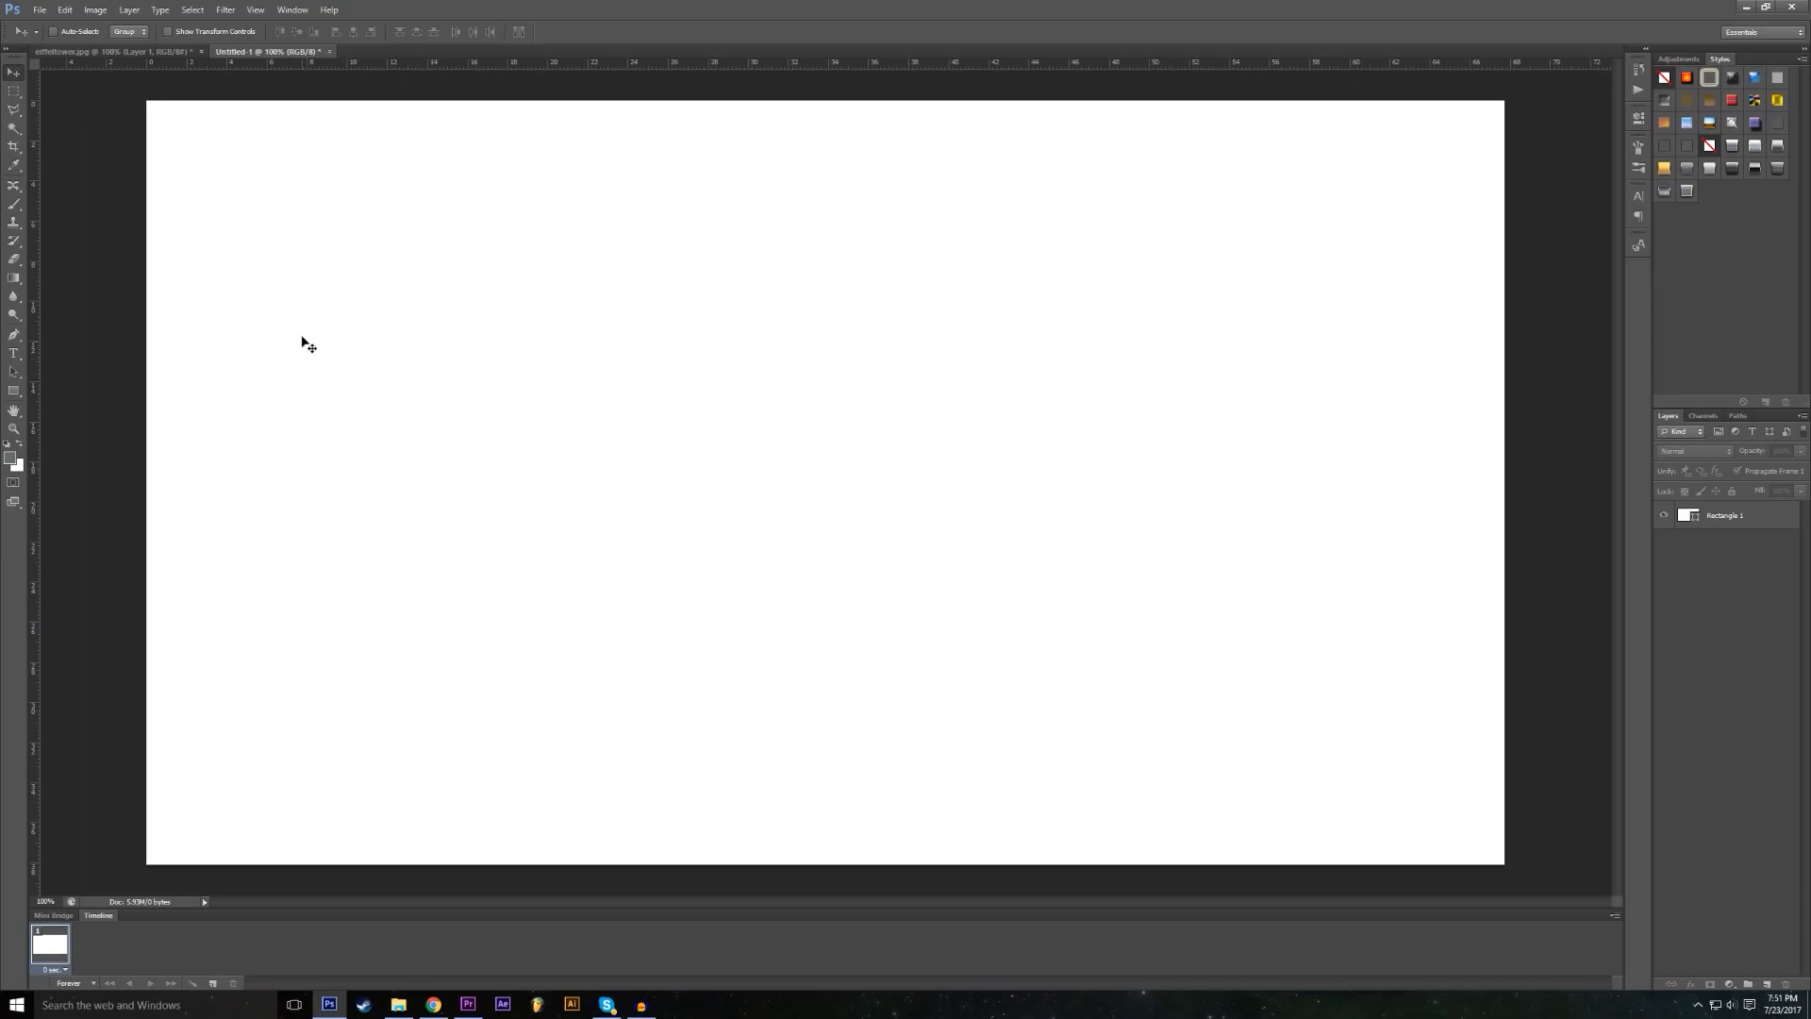
Step: Activate the Brush tool in the blank Untitled-1 document and add a new layer above Rectangle 1
click(14, 206)
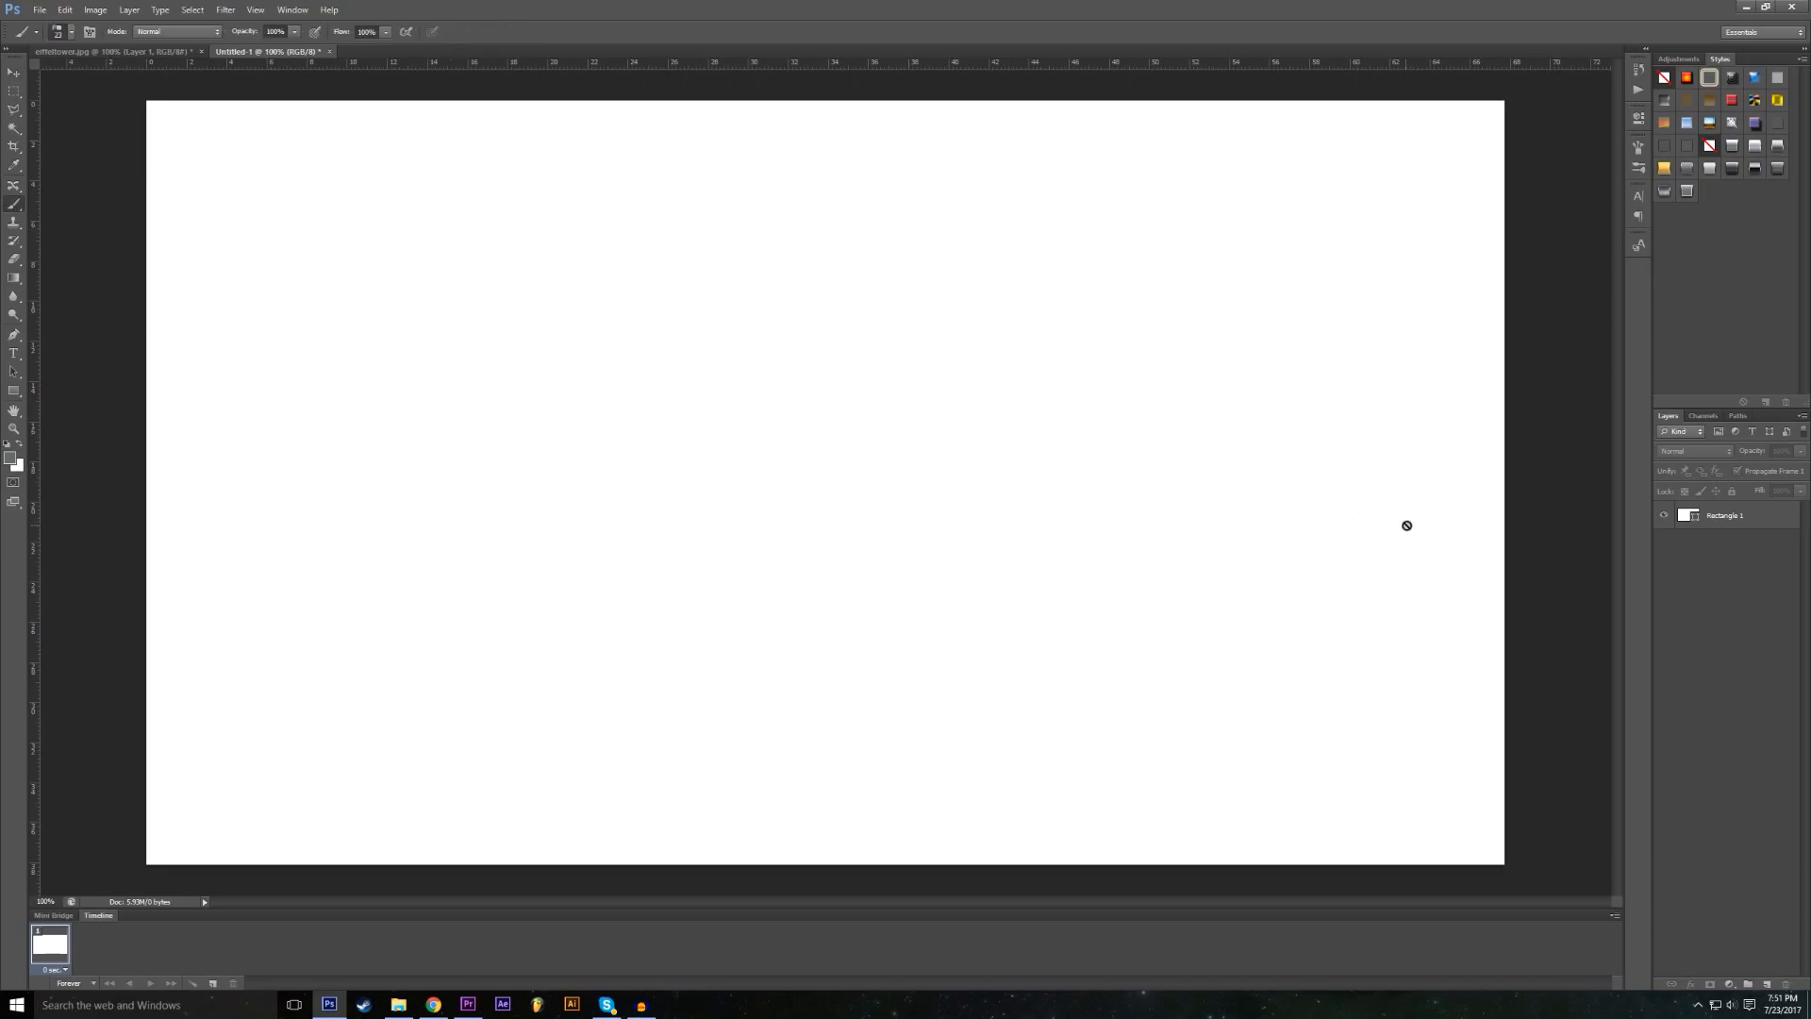
click(1743, 517)
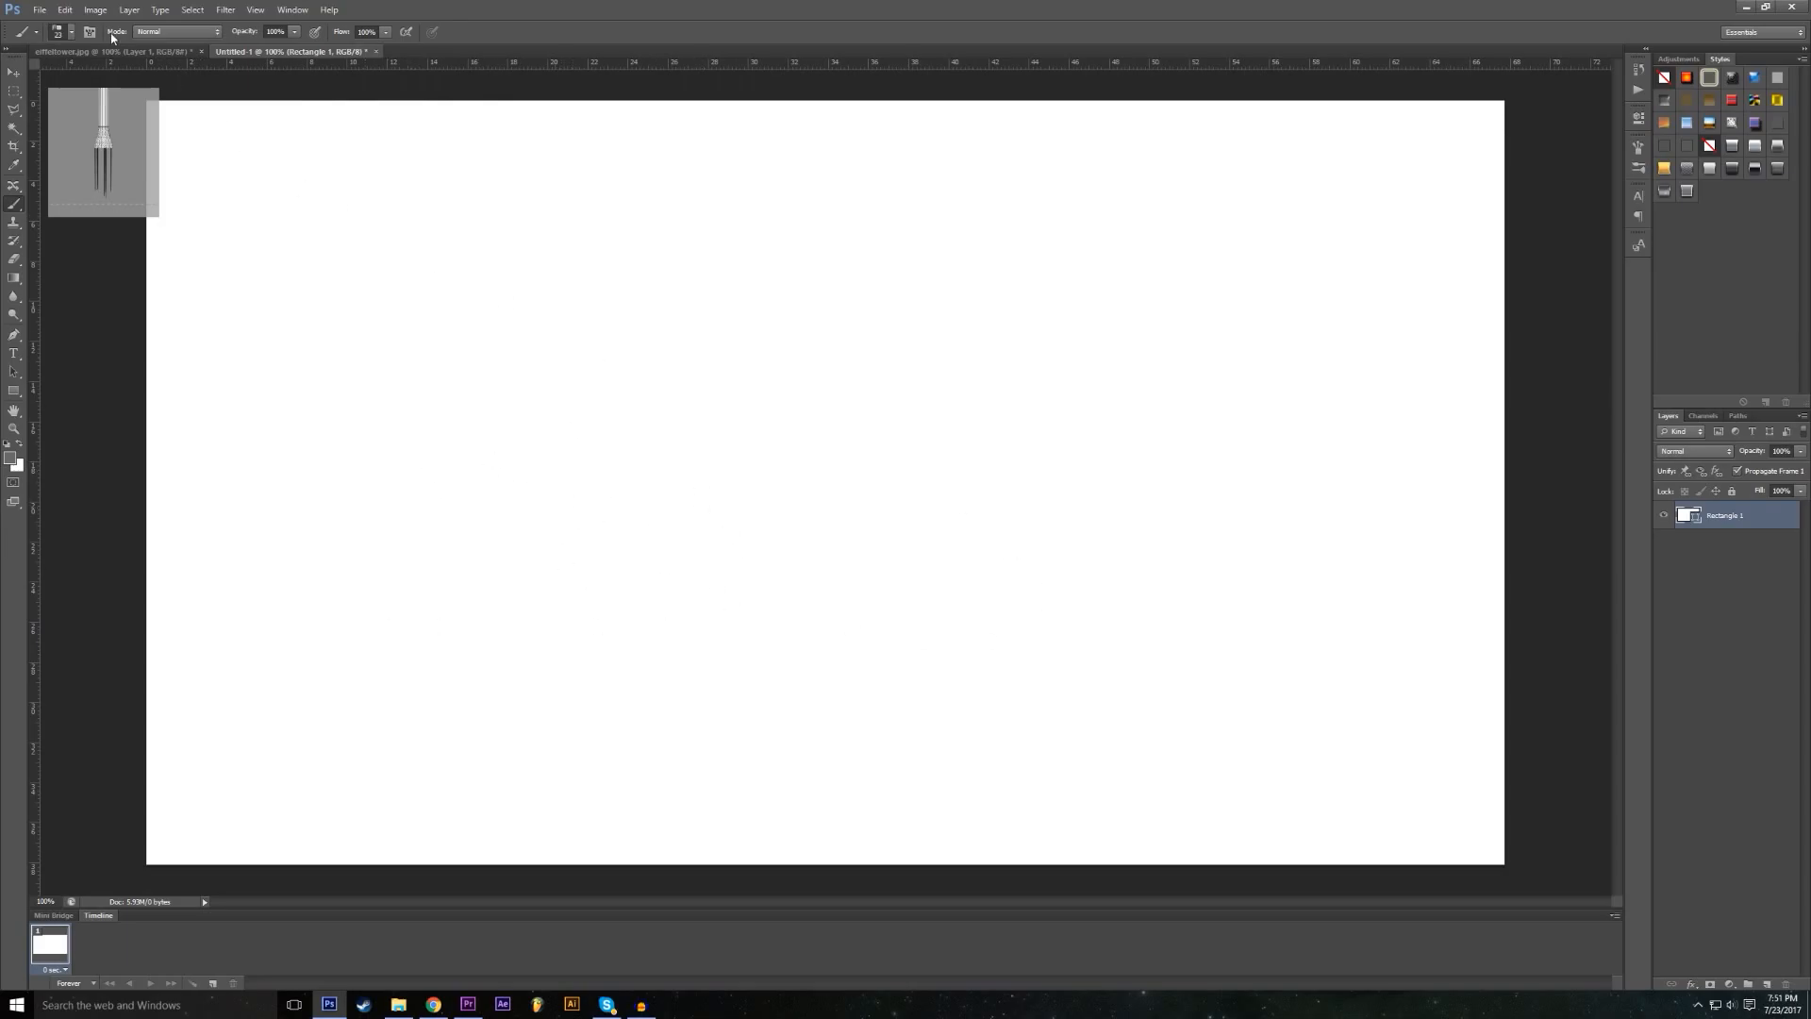
click(40, 9)
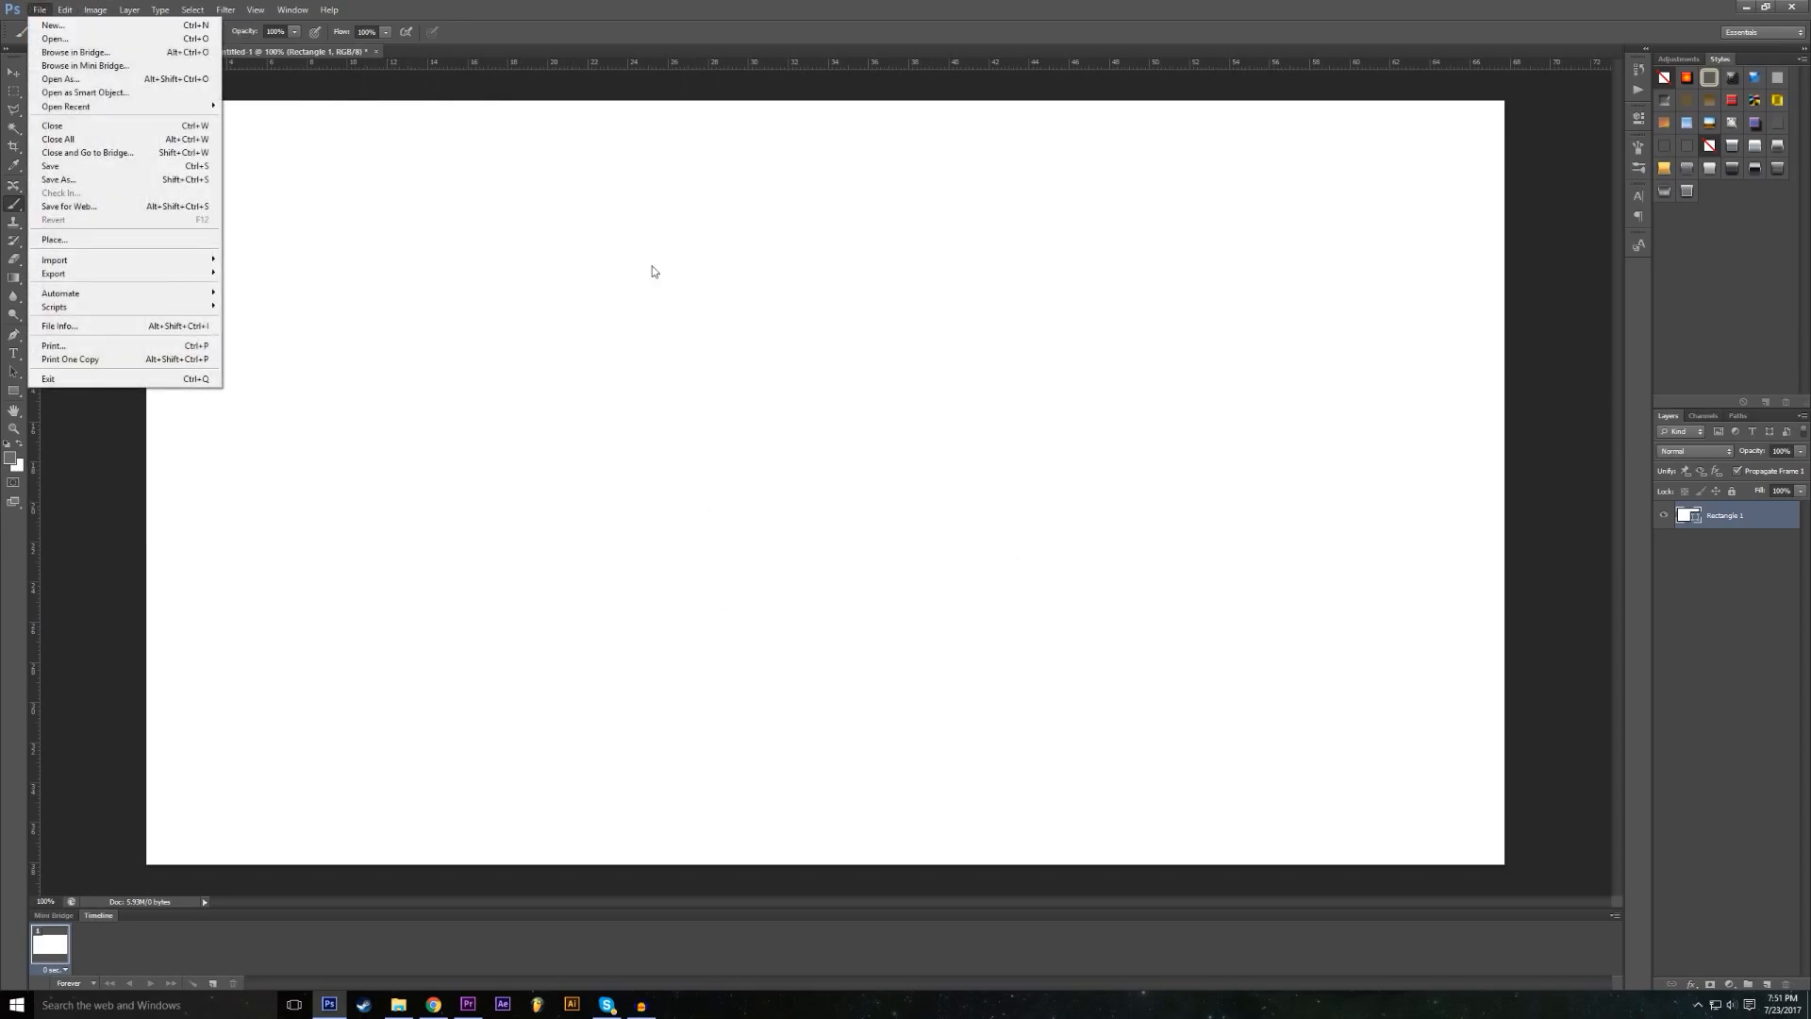
click(772, 185)
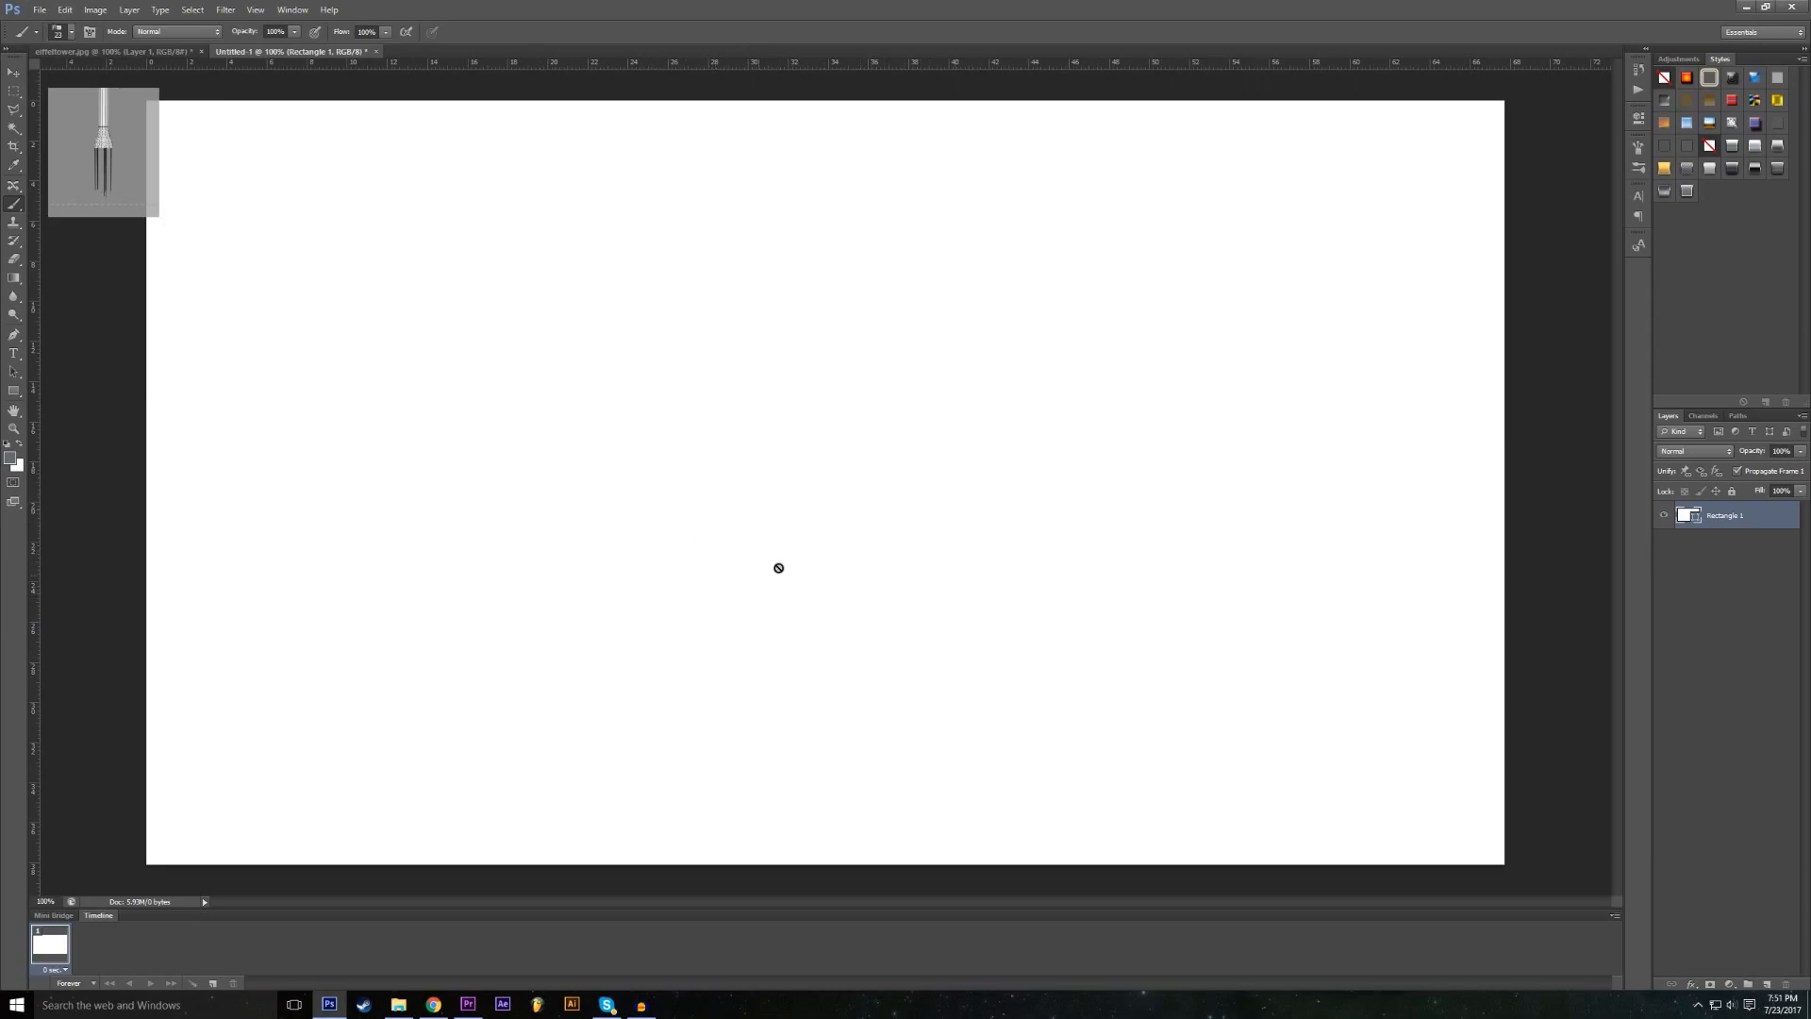
click(1766, 984)
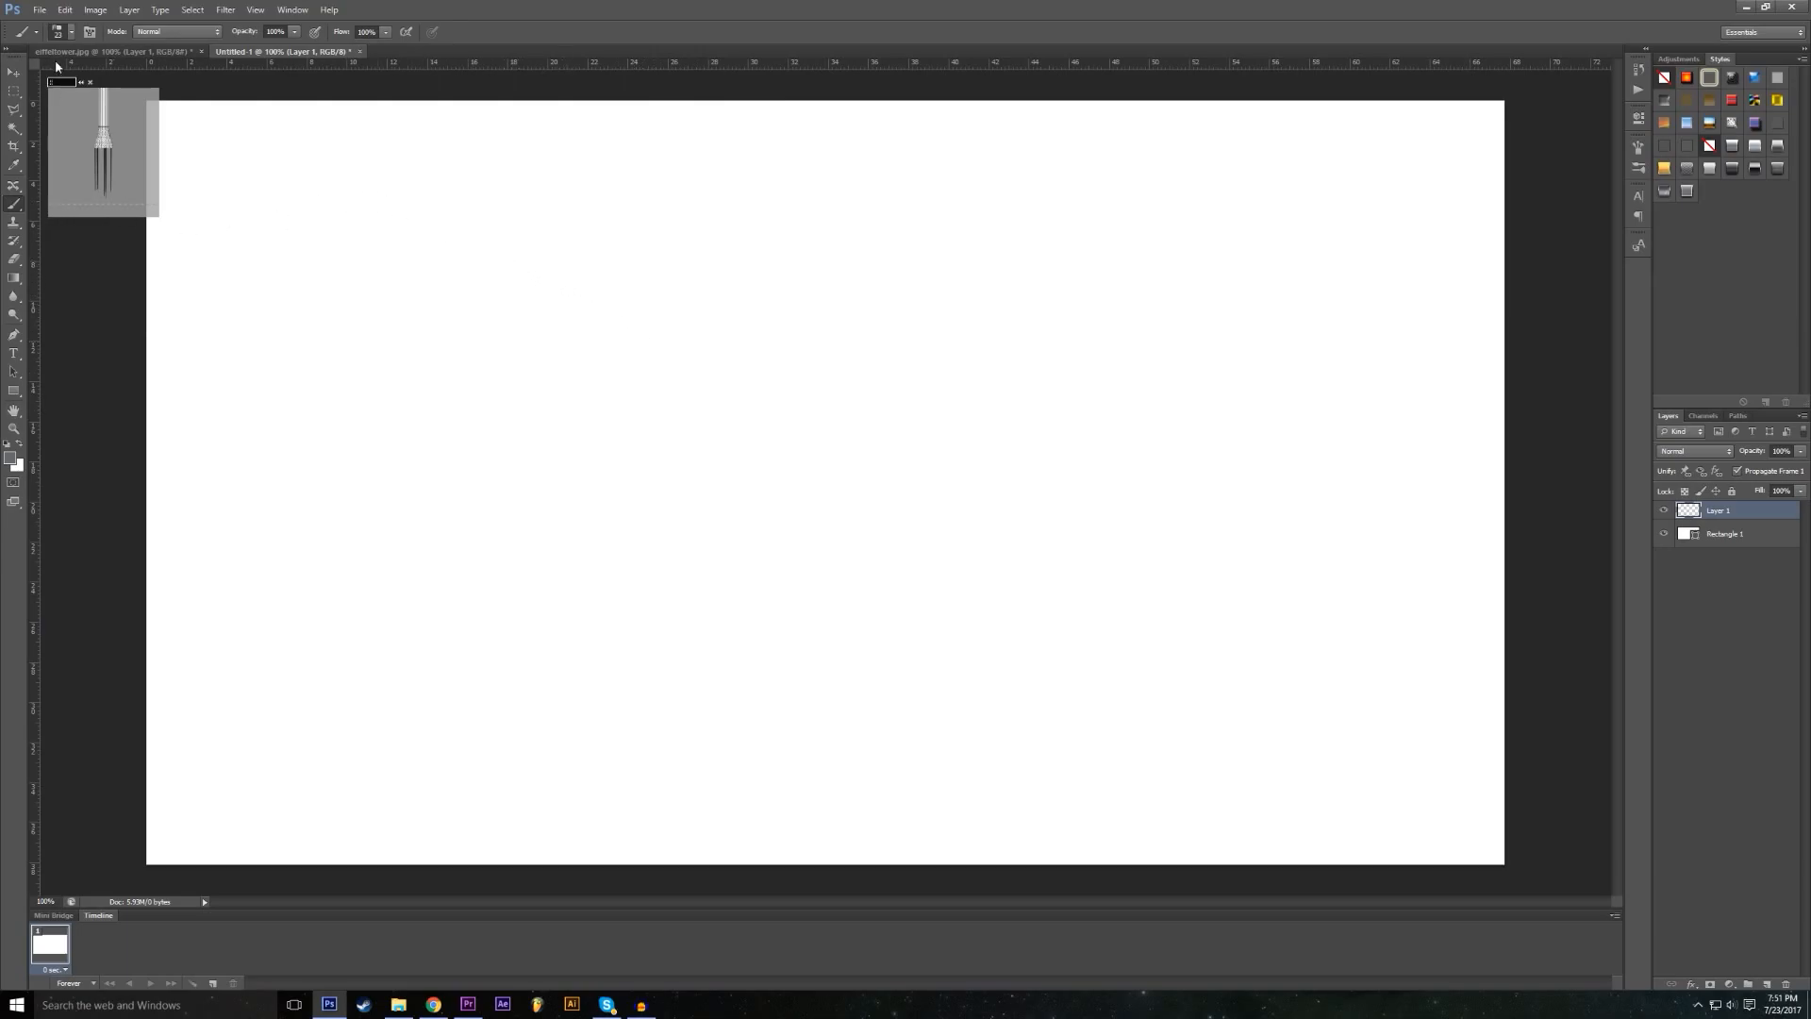
Step: Choose a thin bristle brush preset for the Brush tool
click(63, 32)
scroll(89, 165, up, 1)
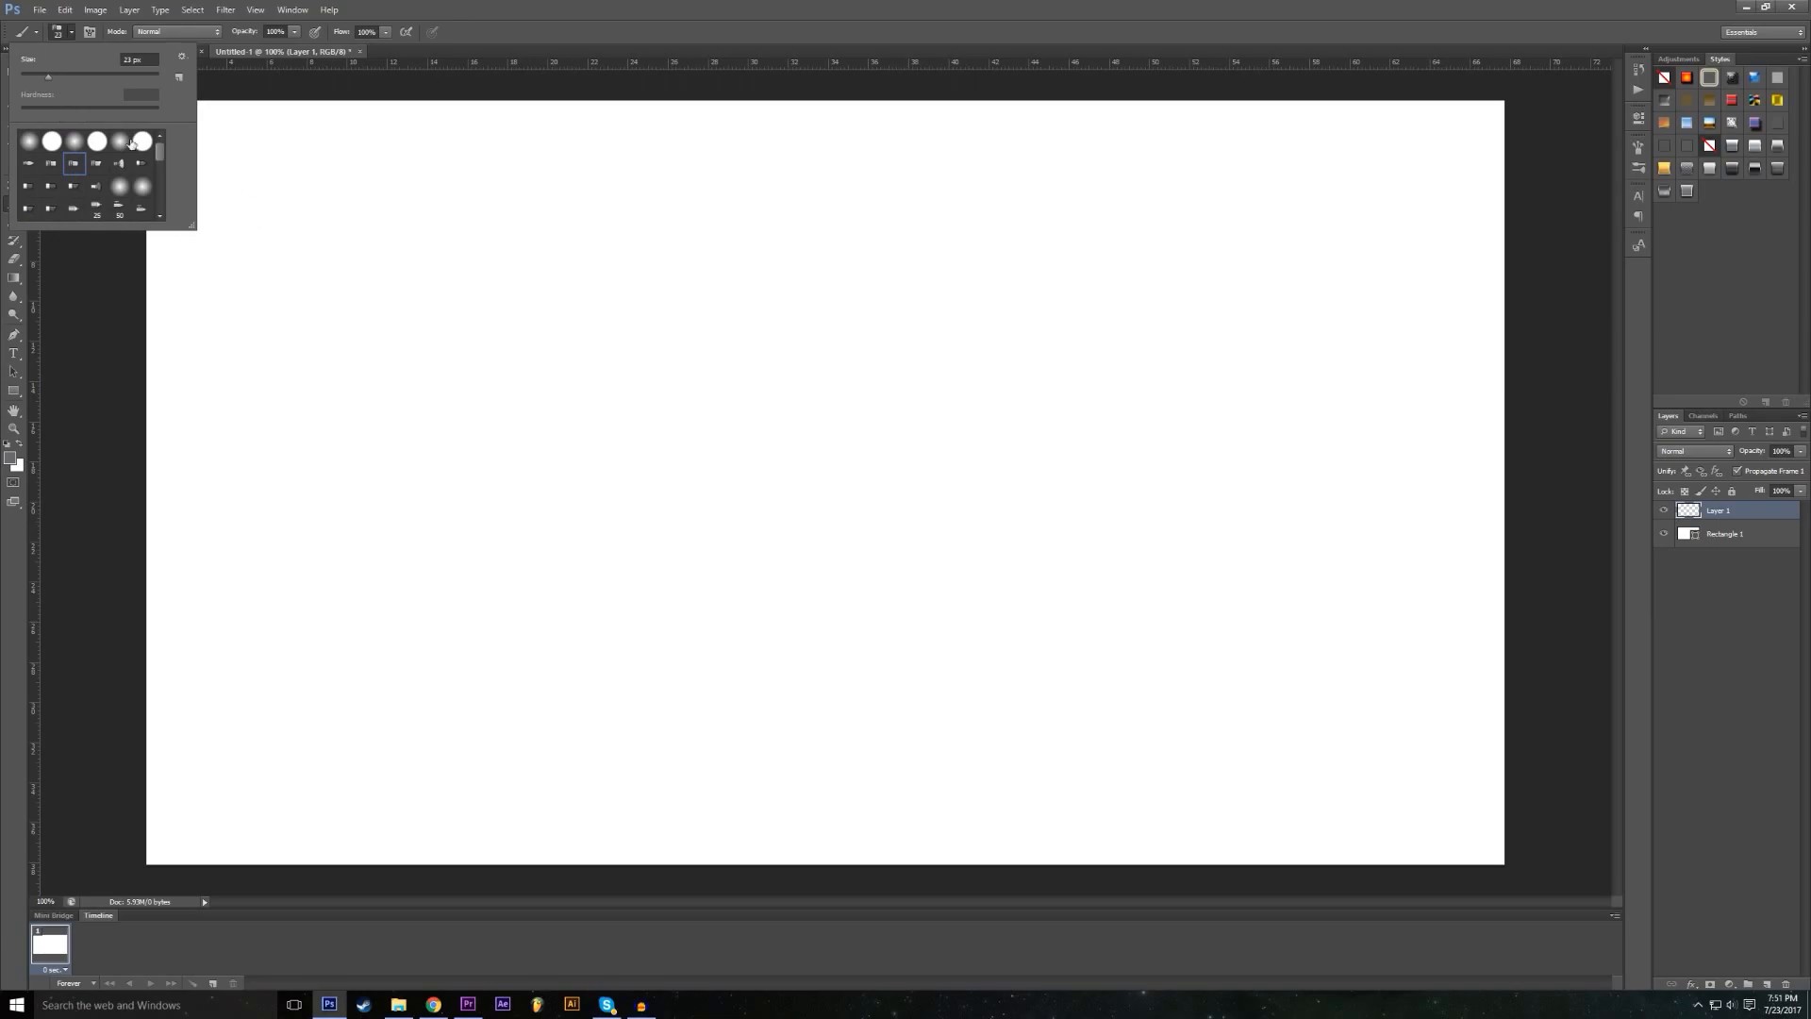
click(99, 141)
click(75, 186)
click(732, 7)
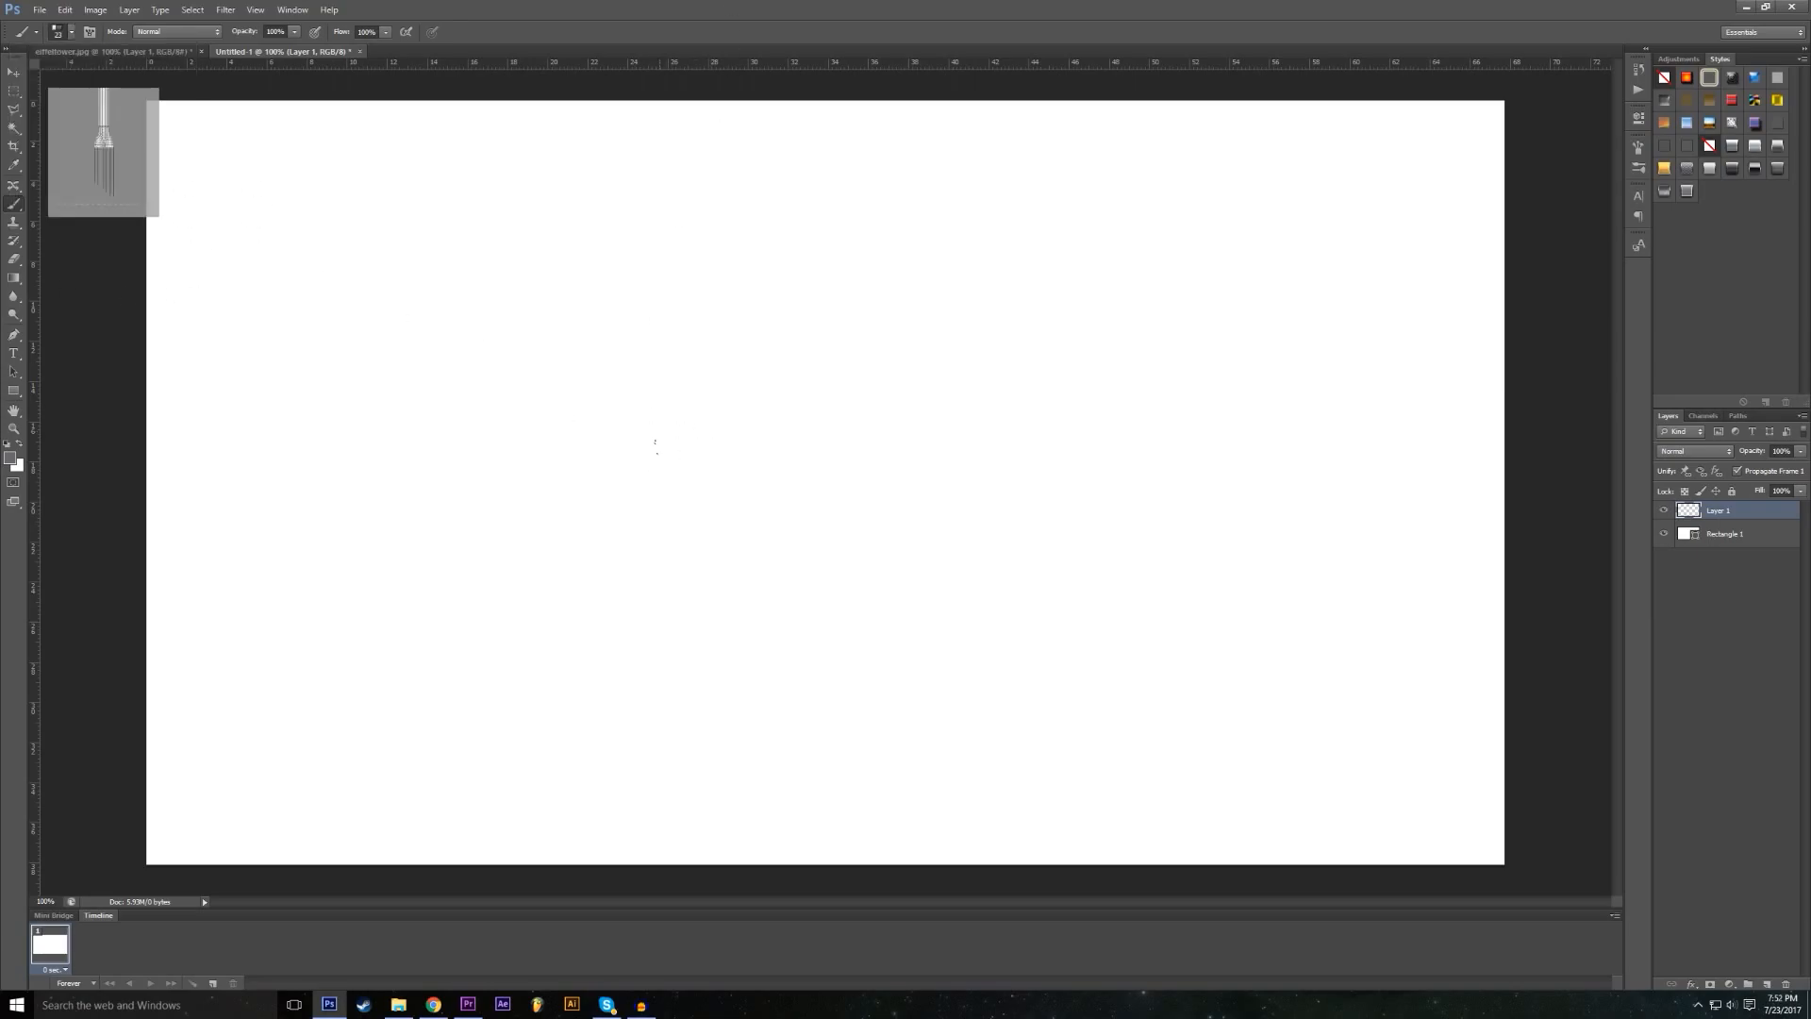
Step: Test the bristle brush with a long winding freehand stroke across the new layer and undo it
mouse_move(492, 368)
mouse_down()
mouse_move(881, 595)
mouse_move(938, 400)
mouse_move(943, 287)
mouse_move(1154, 654)
mouse_move(578, 727)
mouse_move(303, 478)
mouse_move(719, 402)
mouse_up()
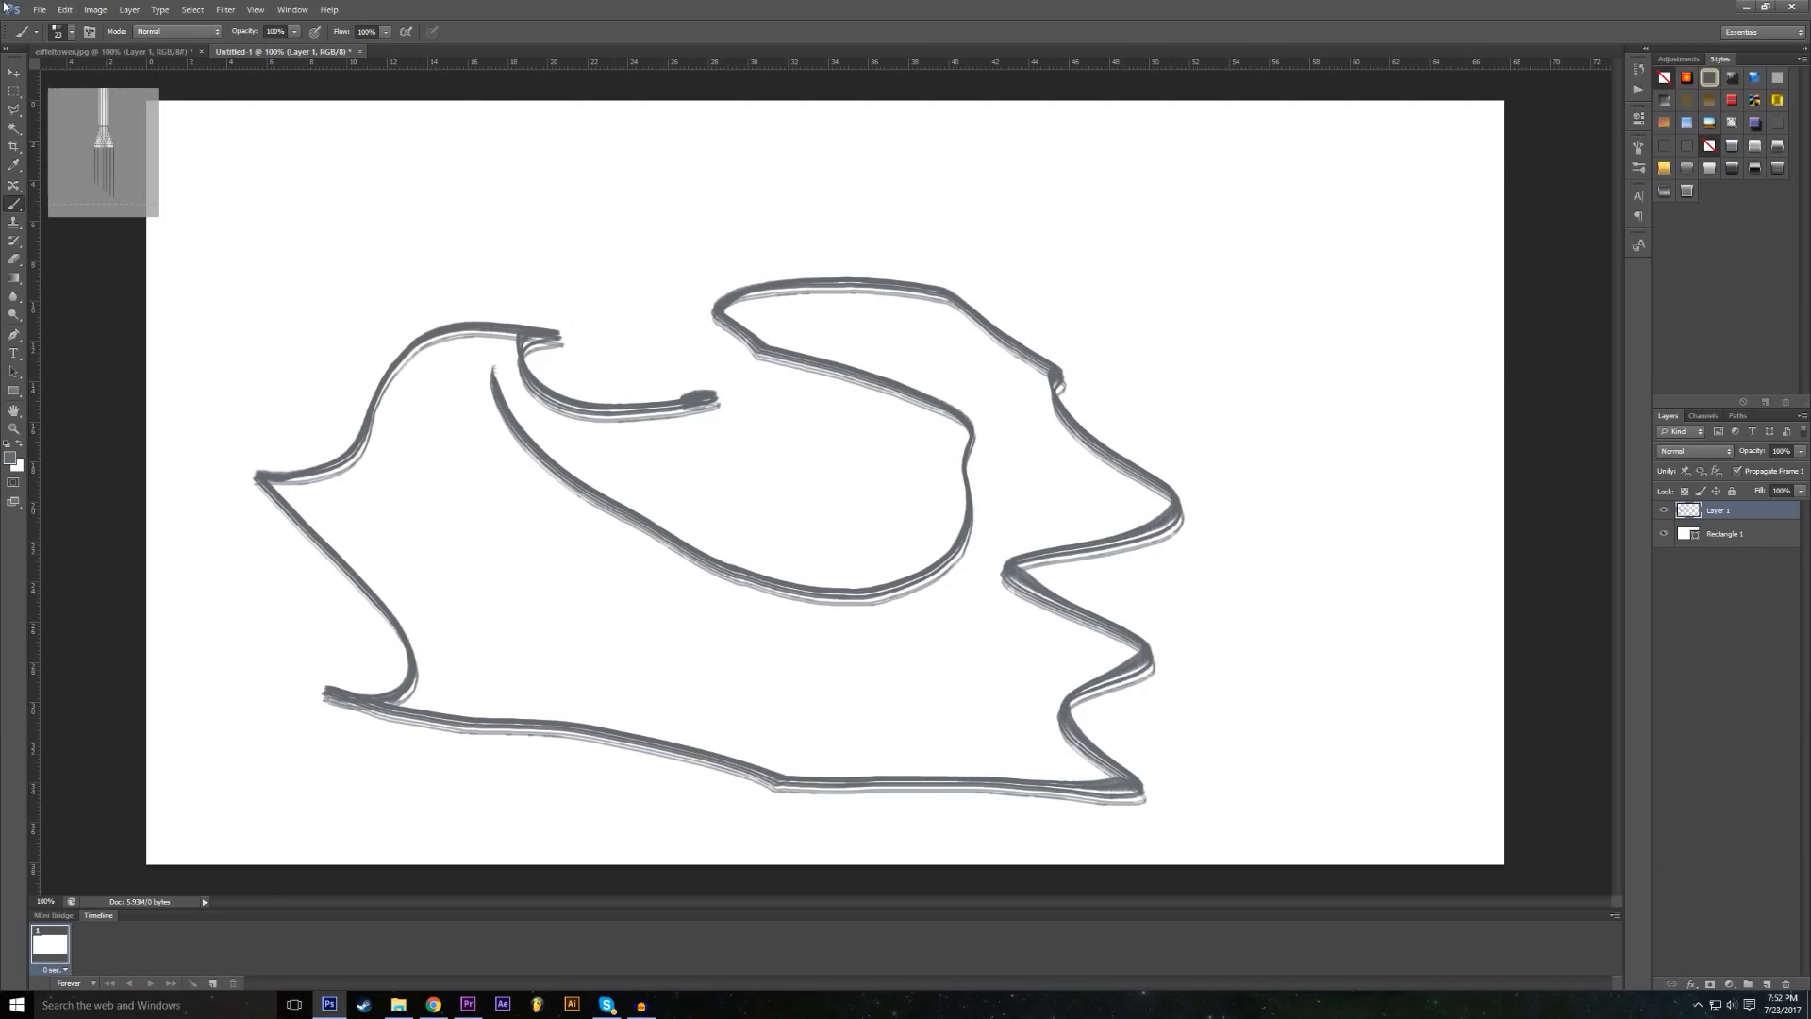
click(65, 10)
click(84, 26)
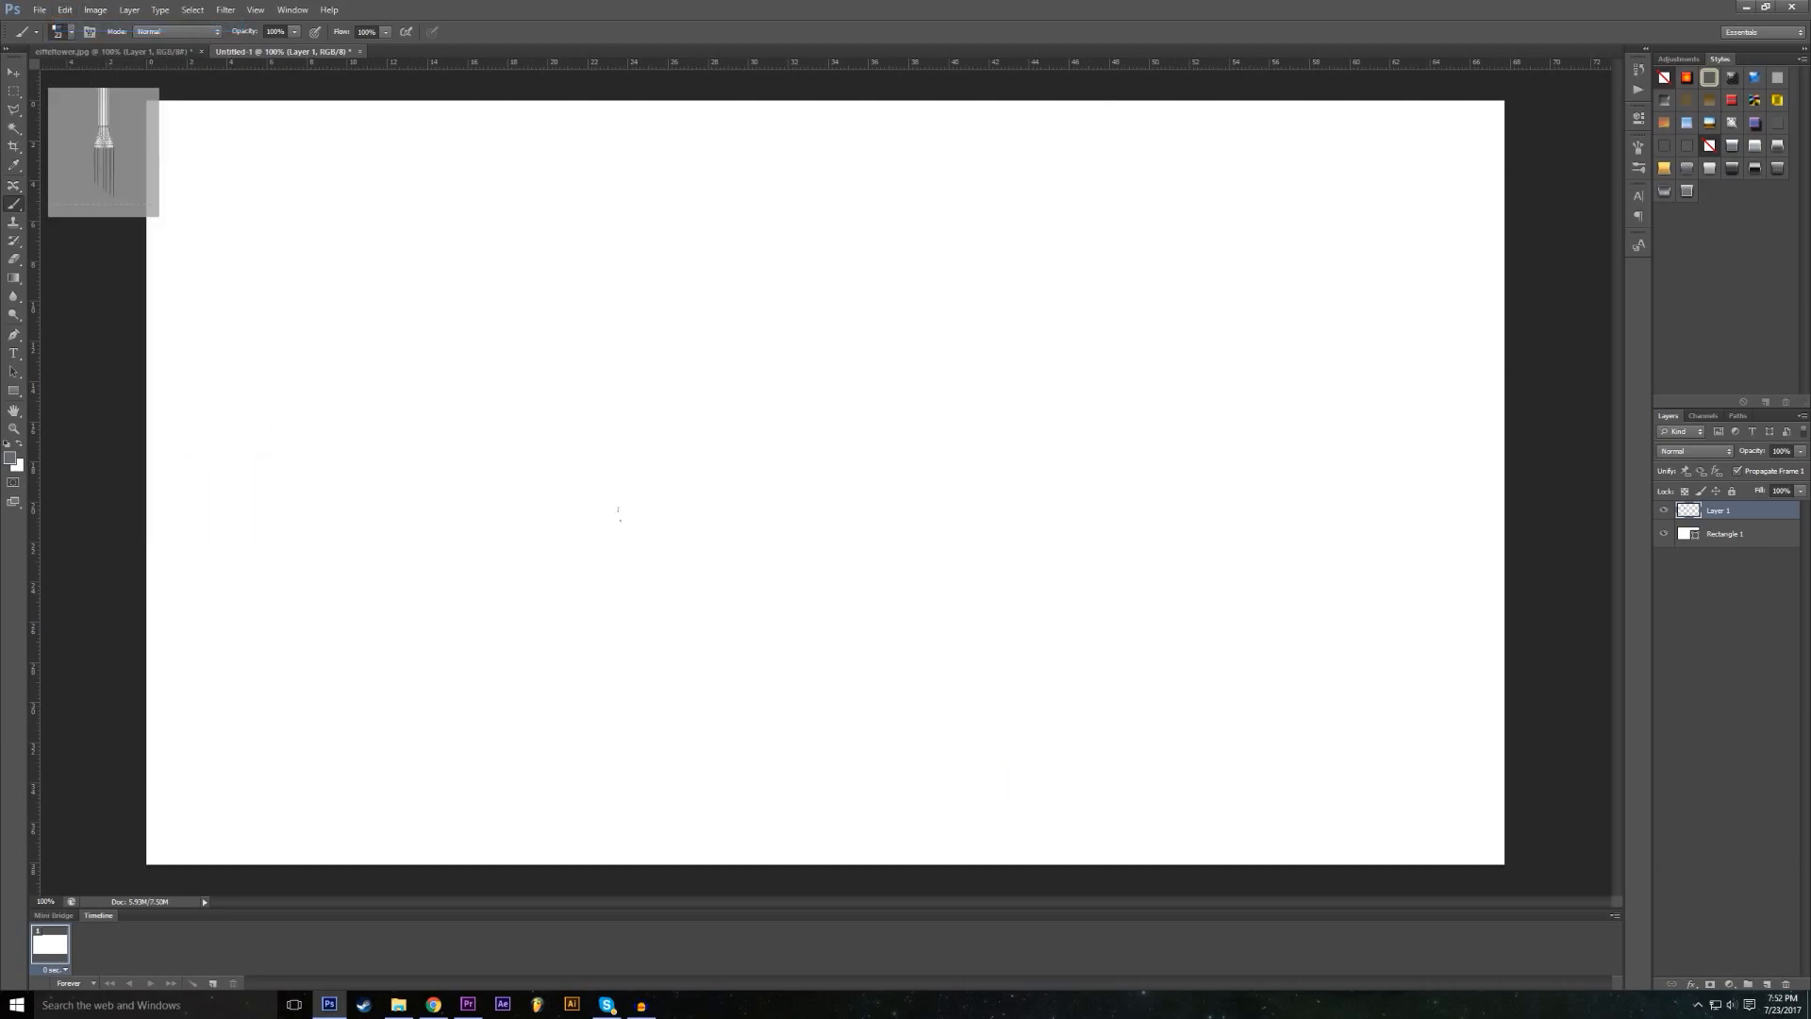
Step: Choose the soft round brush preset, test it with a freehand stroke on Layer 1, and undo the stroke
right_click(119, 104)
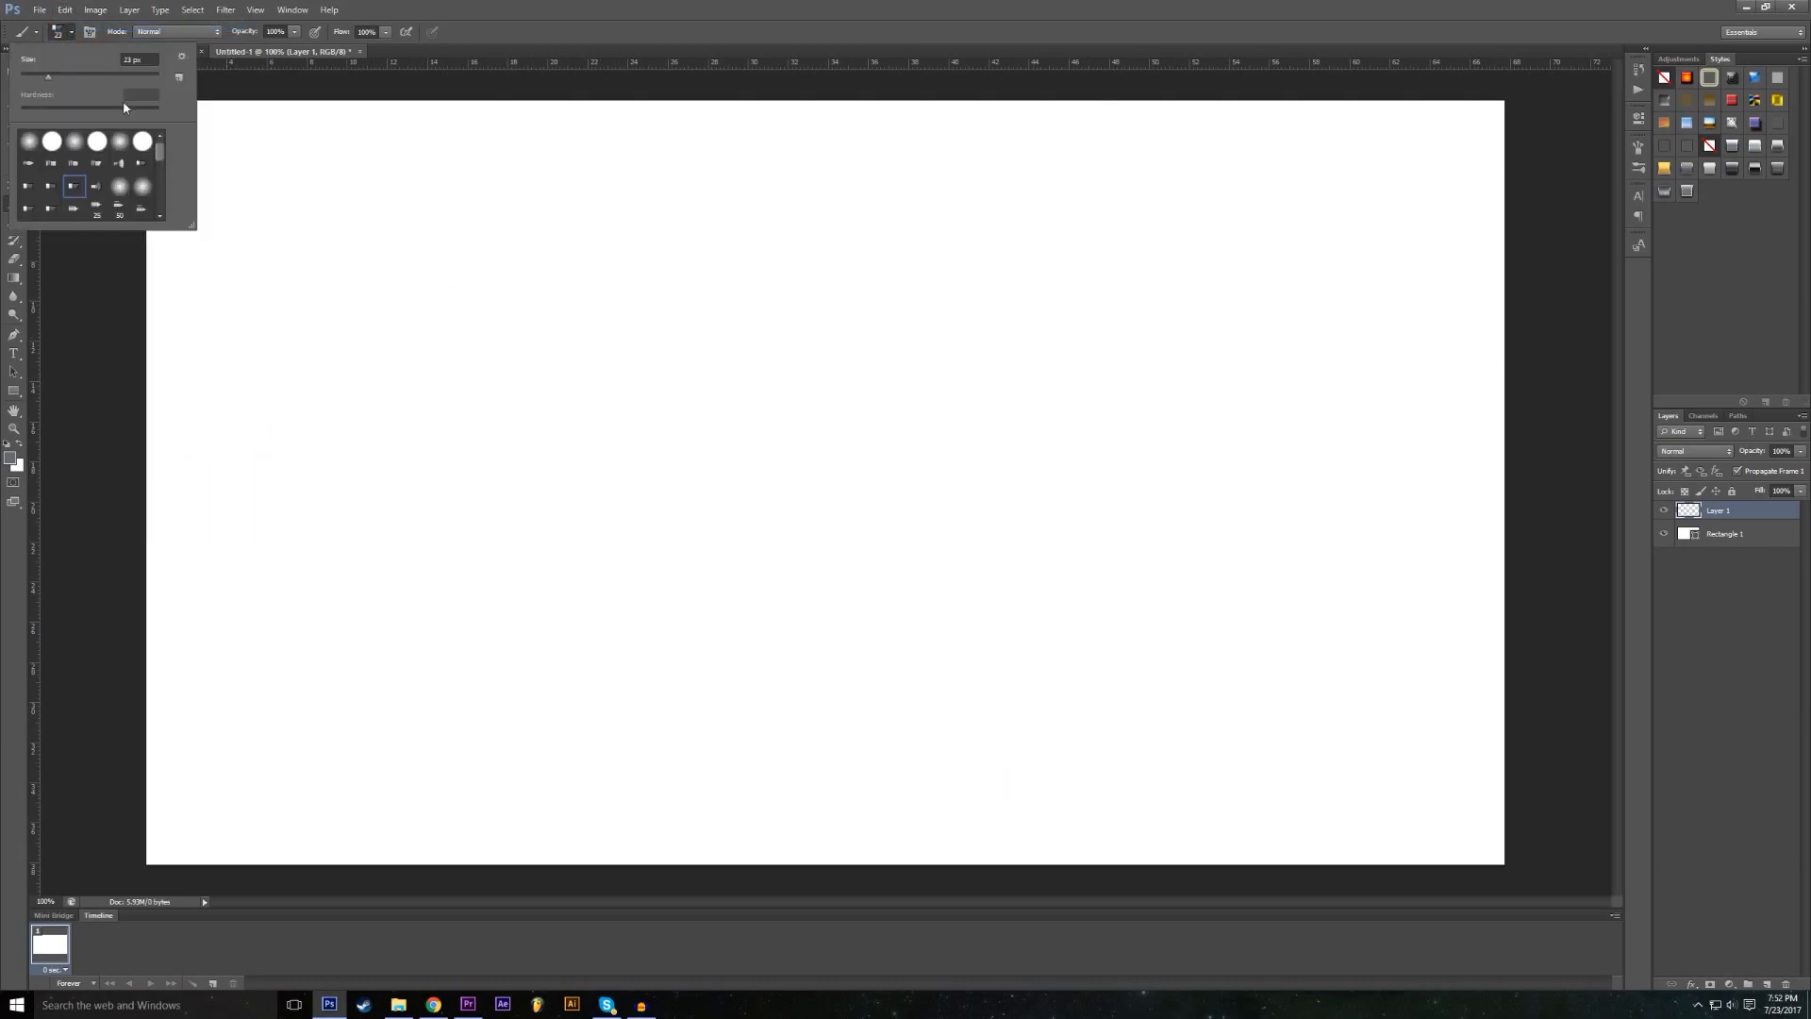
click(35, 145)
mouse_move(488, 338)
mouse_down()
mouse_move(807, 553)
mouse_move(846, 454)
mouse_move(959, 392)
mouse_move(1134, 581)
mouse_move(764, 697)
mouse_move(508, 509)
mouse_move(511, 592)
mouse_up()
click(65, 10)
click(83, 24)
Step: Choose a blunt solid-tip brush preset, test it with two winding strokes on the canvas, and undo them
click(71, 32)
click(44, 148)
click(96, 205)
mouse_move(491, 312)
mouse_down()
mouse_move(517, 501)
mouse_move(754, 668)
mouse_up()
mouse_move(587, 657)
mouse_down()
mouse_move(437, 651)
mouse_move(274, 444)
mouse_move(344, 432)
mouse_up()
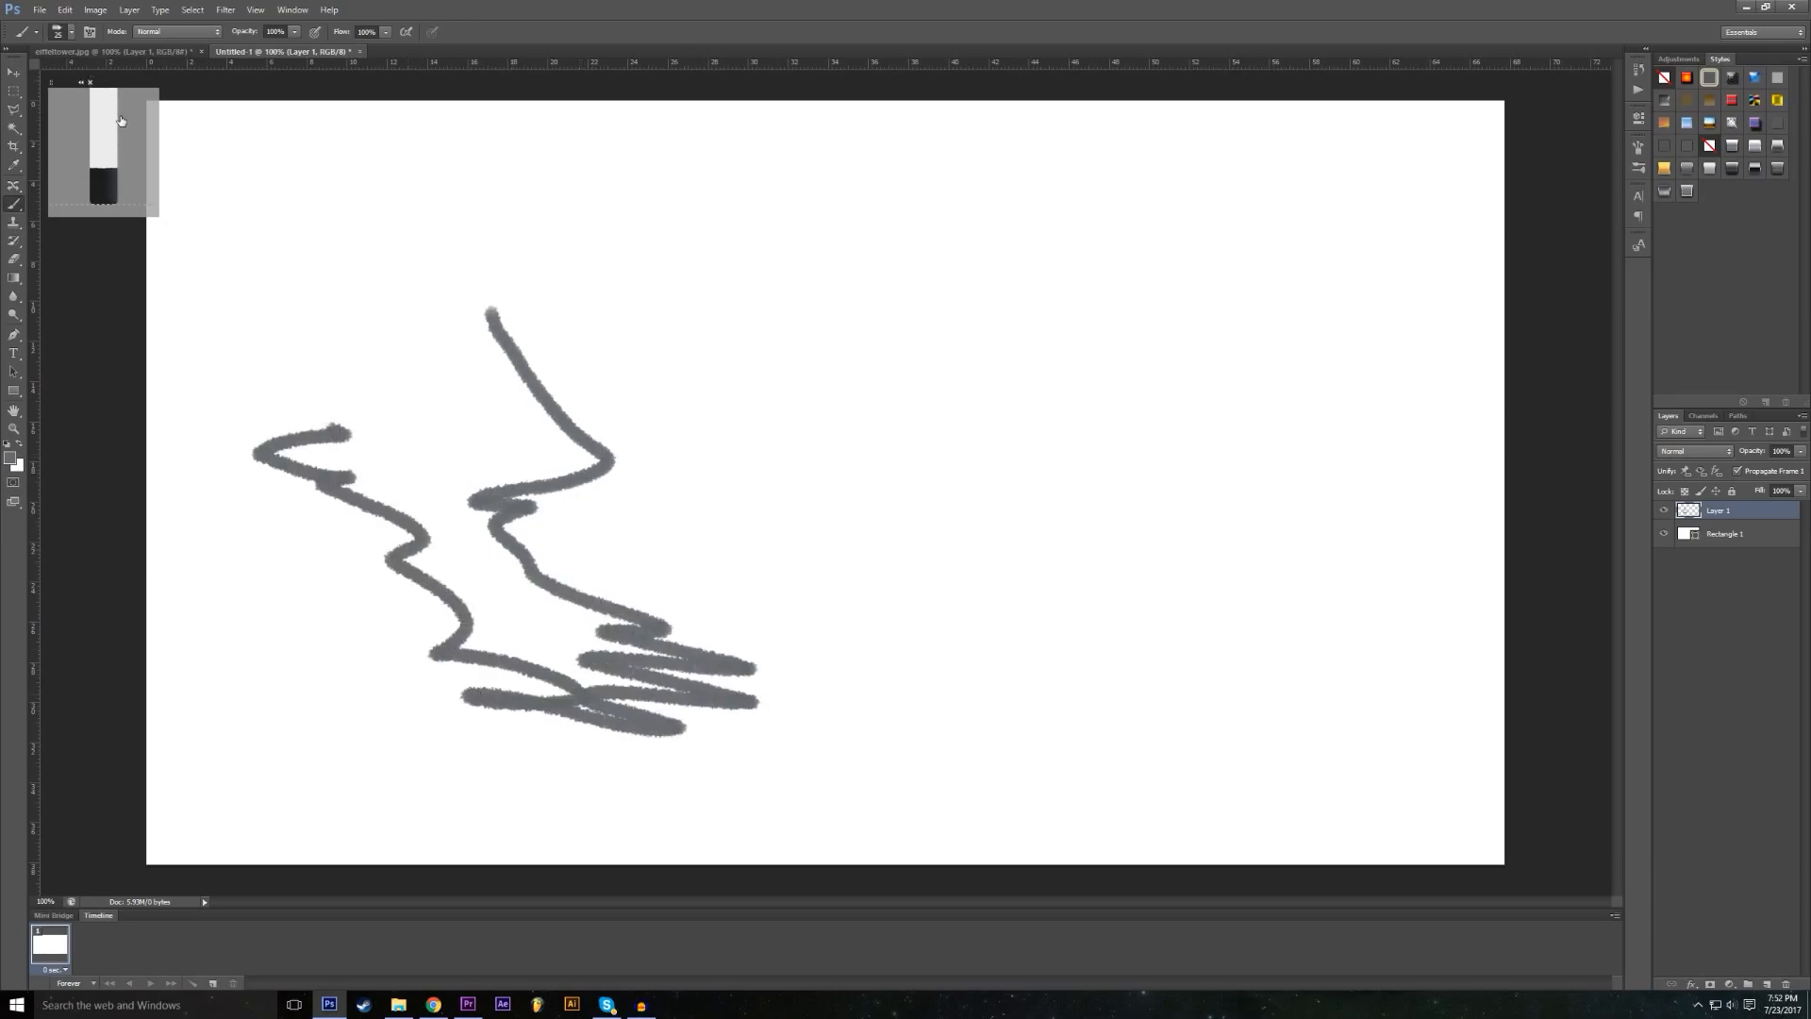
click(50, 12)
click(68, 24)
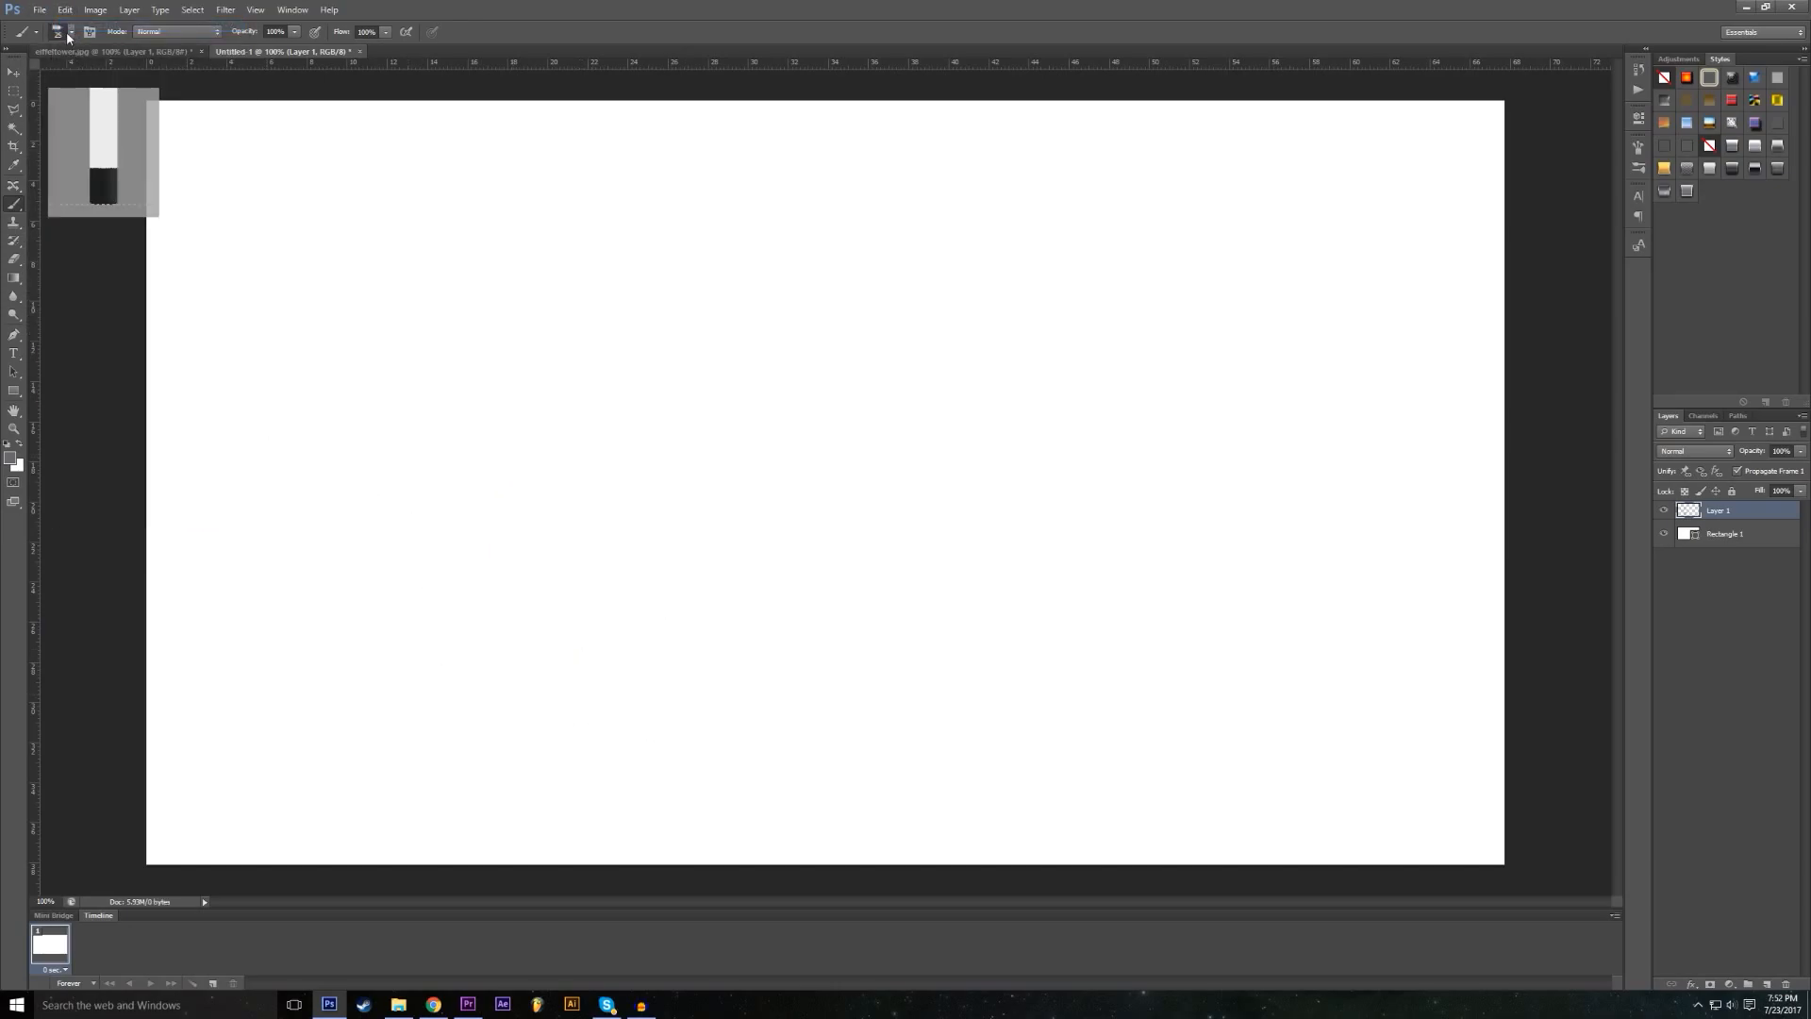
Step: Choose the 25 px soft round brush with 0% hardness and paint a winding freehand stroke left of the canvas centre
click(64, 33)
scroll(63, 163, up, 1)
click(54, 141)
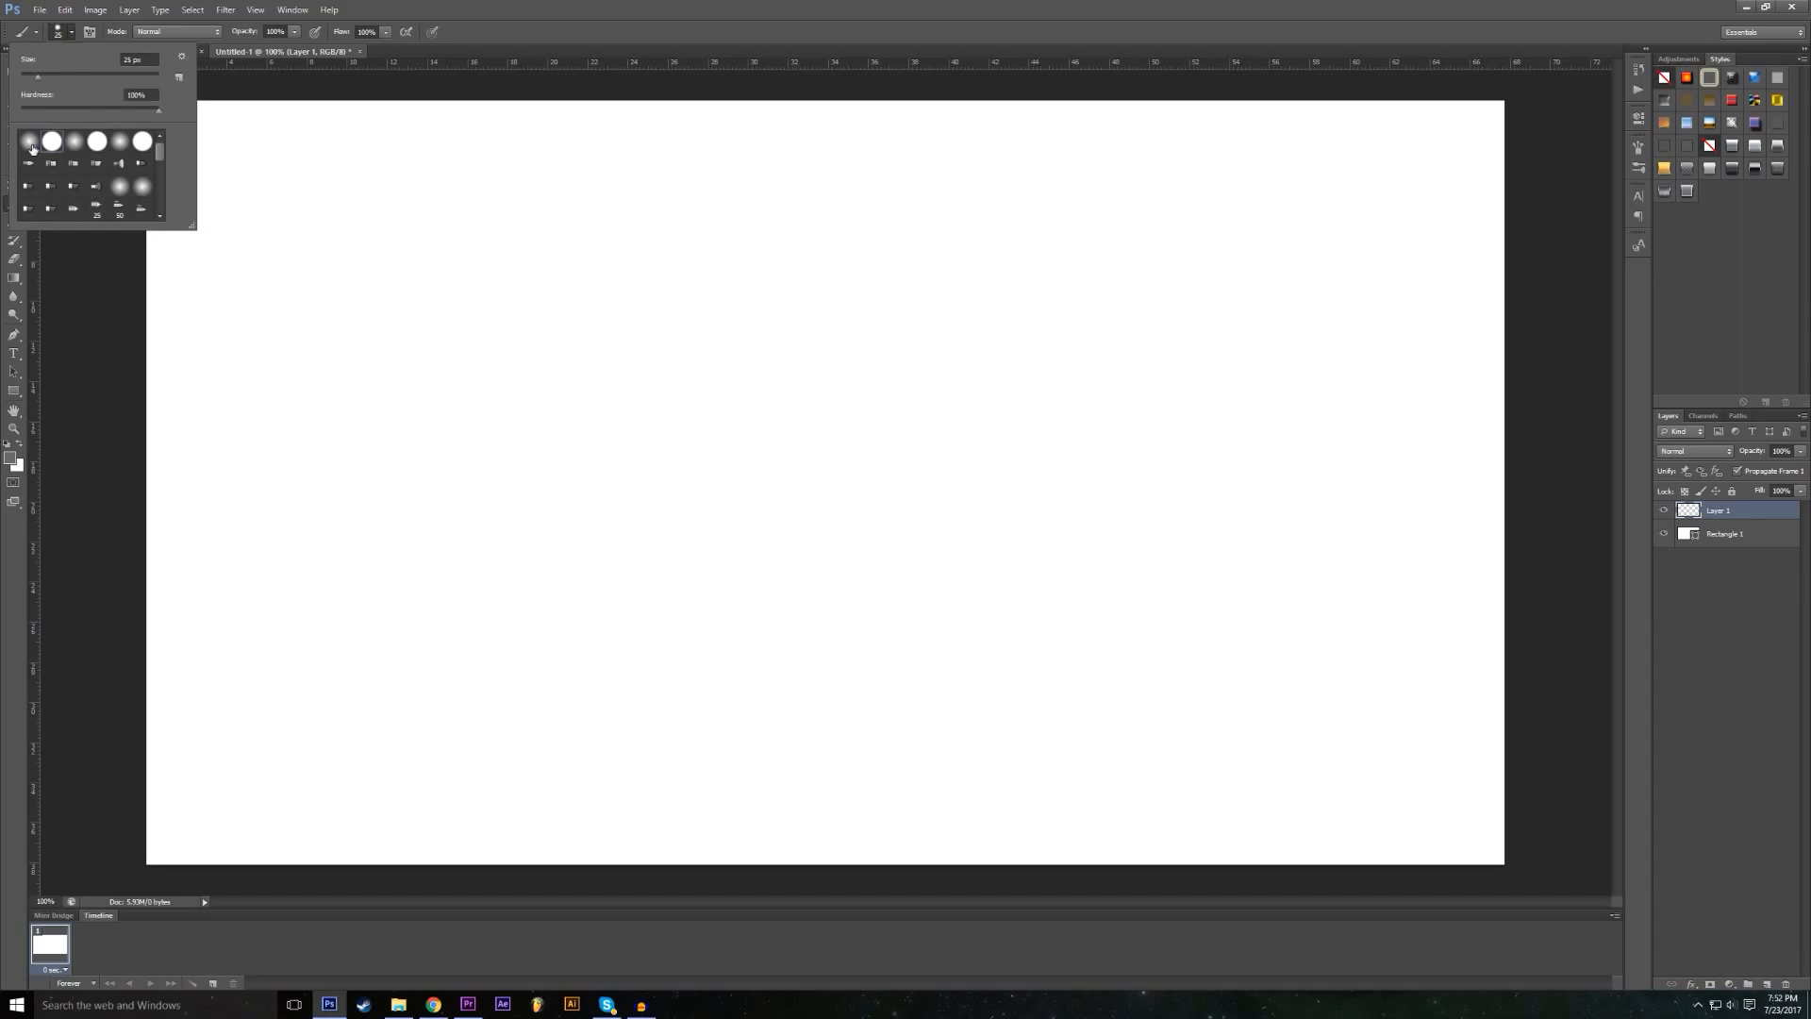
click(29, 143)
click(51, 143)
drag(37, 120, 287, 124)
mouse_move(479, 298)
mouse_down()
mouse_move(702, 490)
mouse_move(668, 474)
mouse_move(559, 539)
mouse_move(597, 595)
mouse_move(595, 713)
mouse_up()
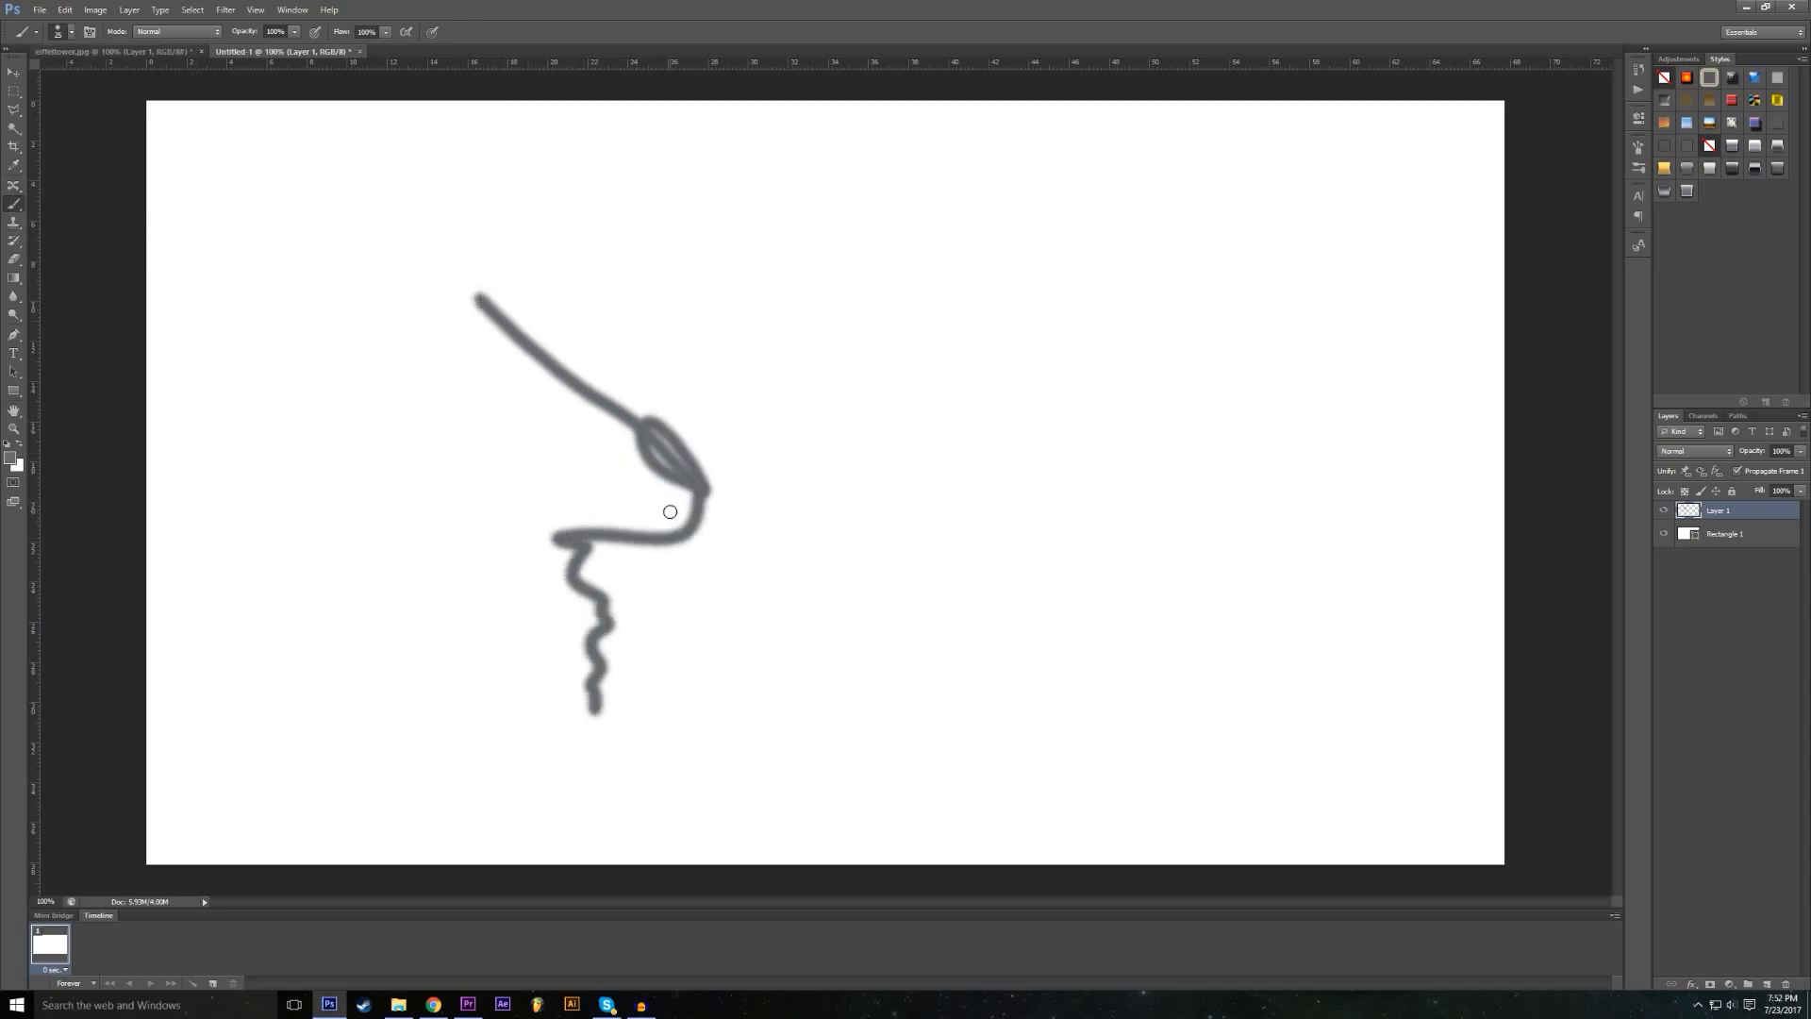
Step: Set the brush hardness to 50% and paint a second winding stroke beside the soft one for comparison
click(72, 33)
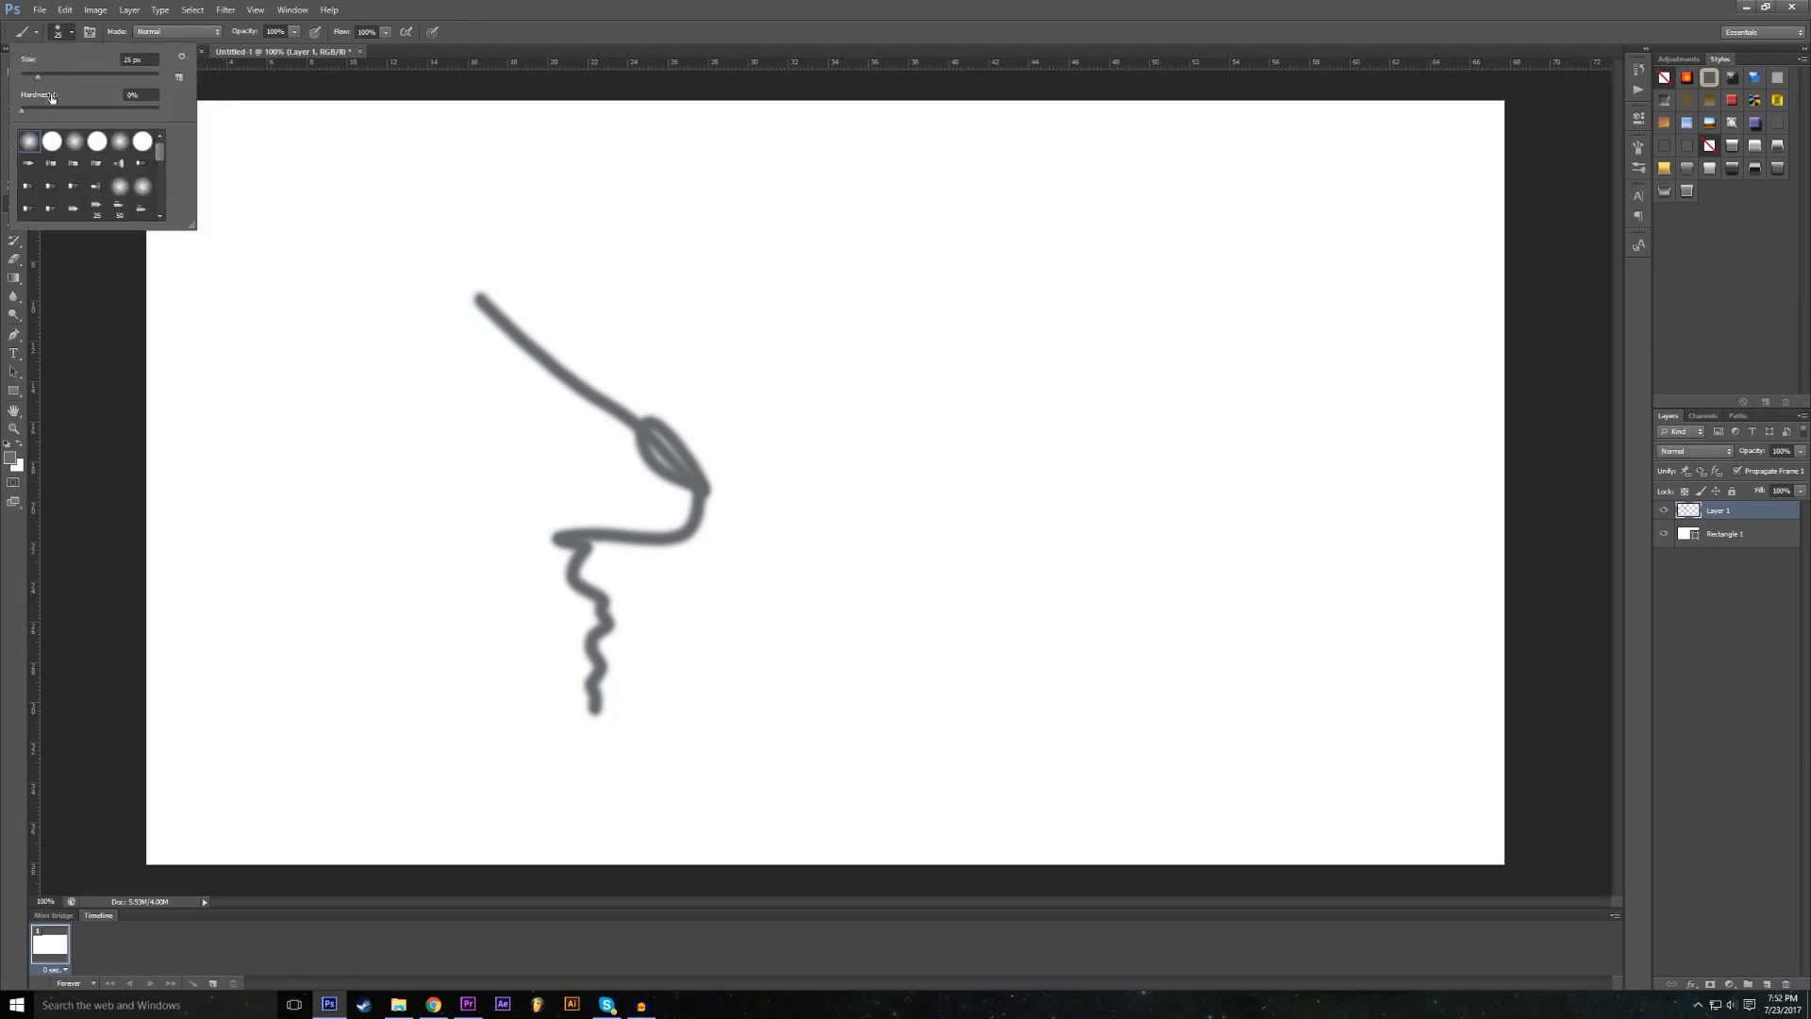
drag(54, 107, 83, 110)
mouse_move(729, 311)
mouse_down()
mouse_move(900, 440)
mouse_move(933, 545)
mouse_move(917, 667)
mouse_move(983, 684)
mouse_move(854, 751)
mouse_move(708, 700)
mouse_move(783, 601)
mouse_move(783, 504)
mouse_up()
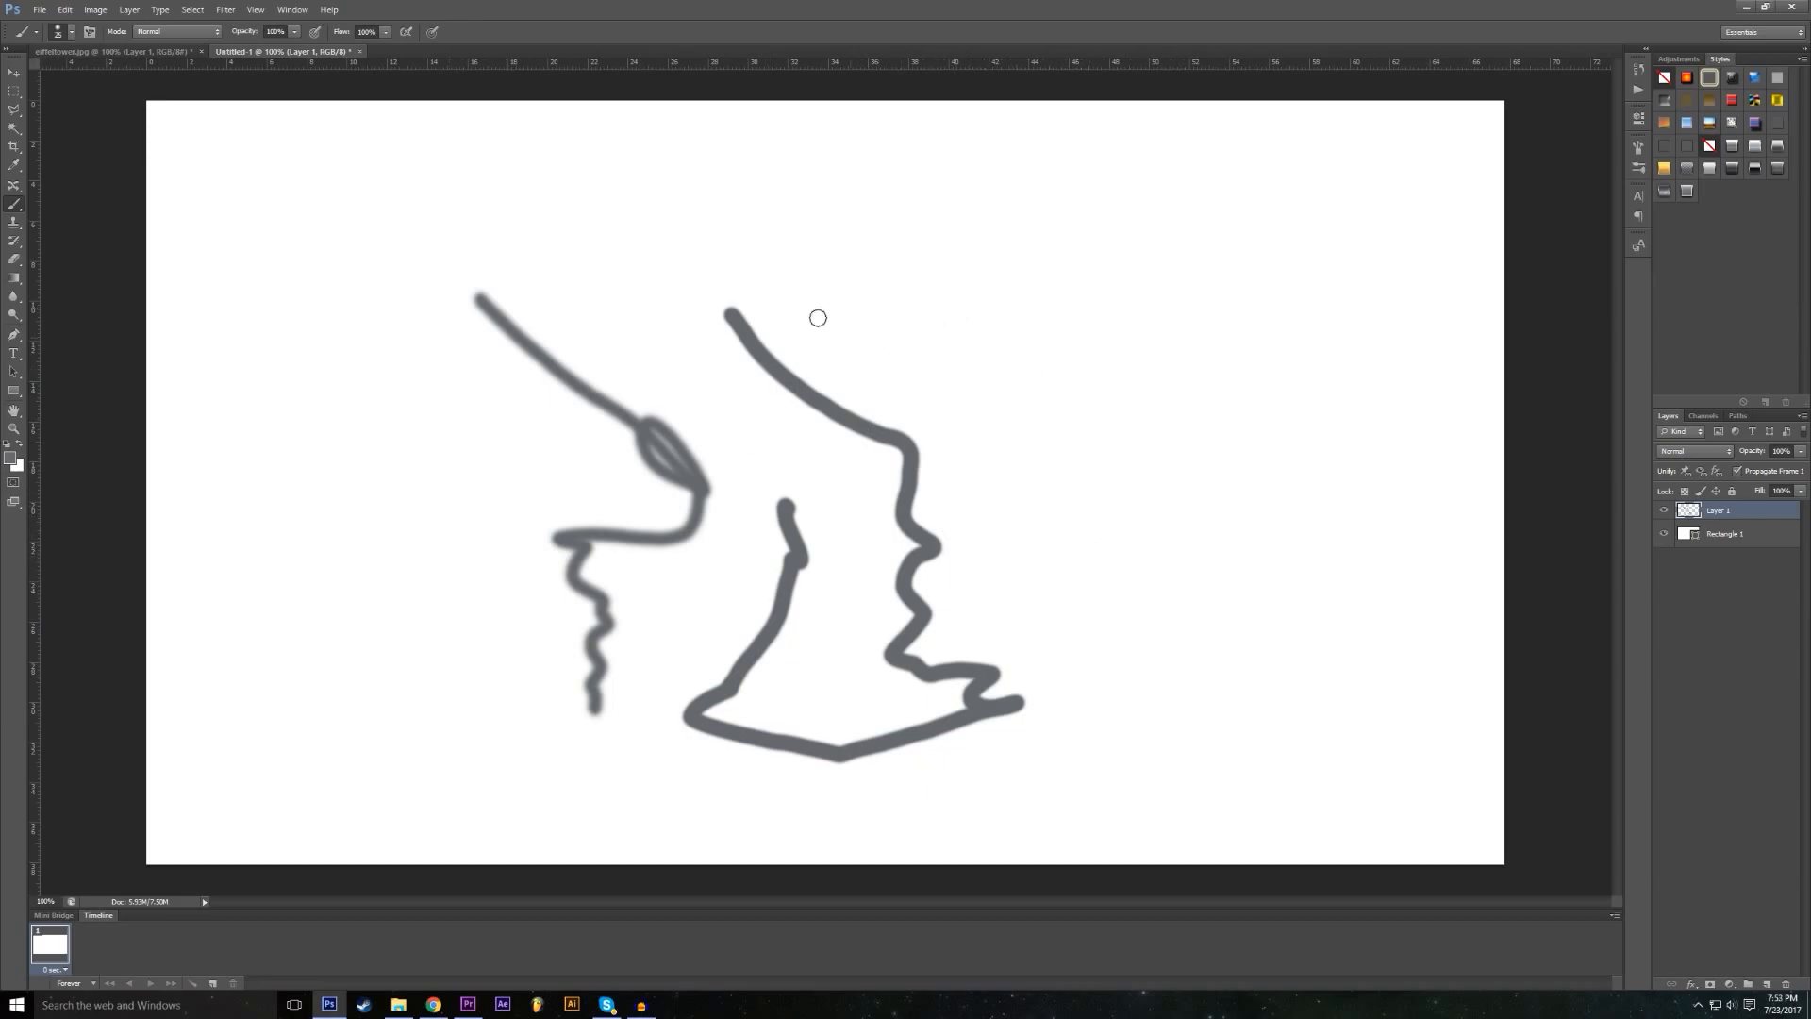
Step: Paint a zigzag of connected straight brush segments across the canvas and a separate straight line near its lower edge
click(801, 258)
shift+click(264, 449)
shift+click(372, 449)
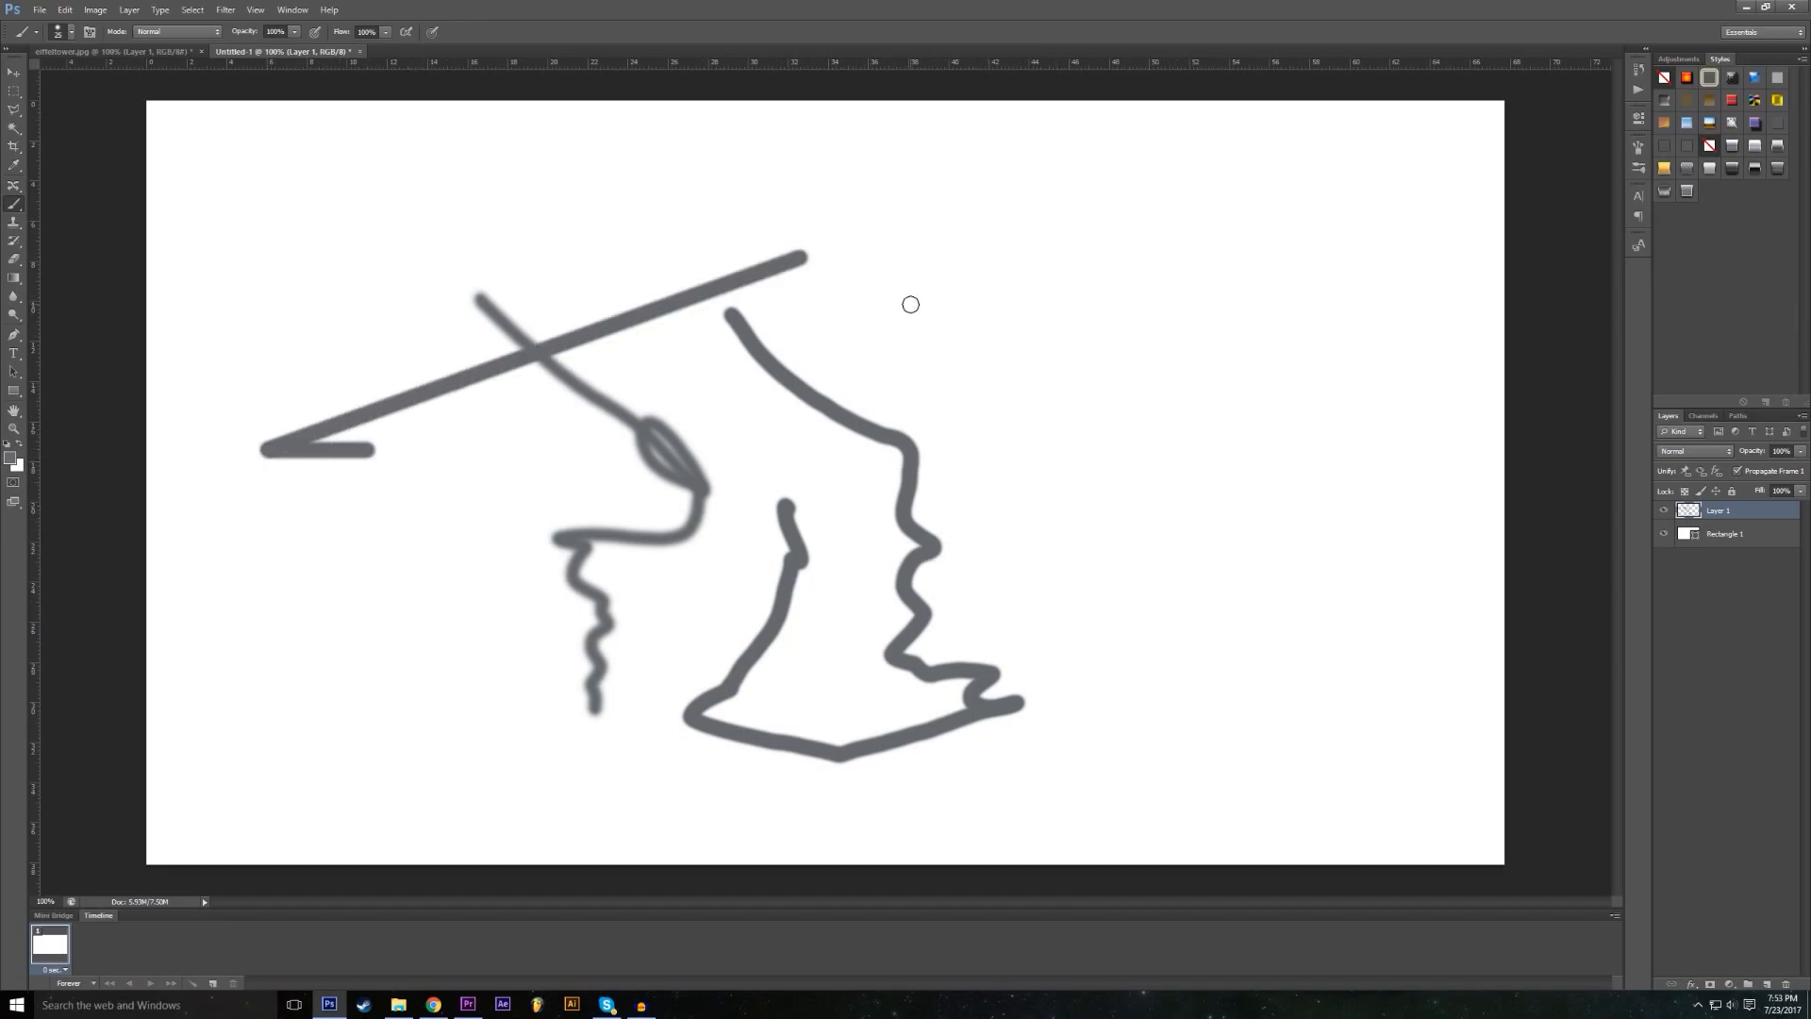
shift+click(1145, 608)
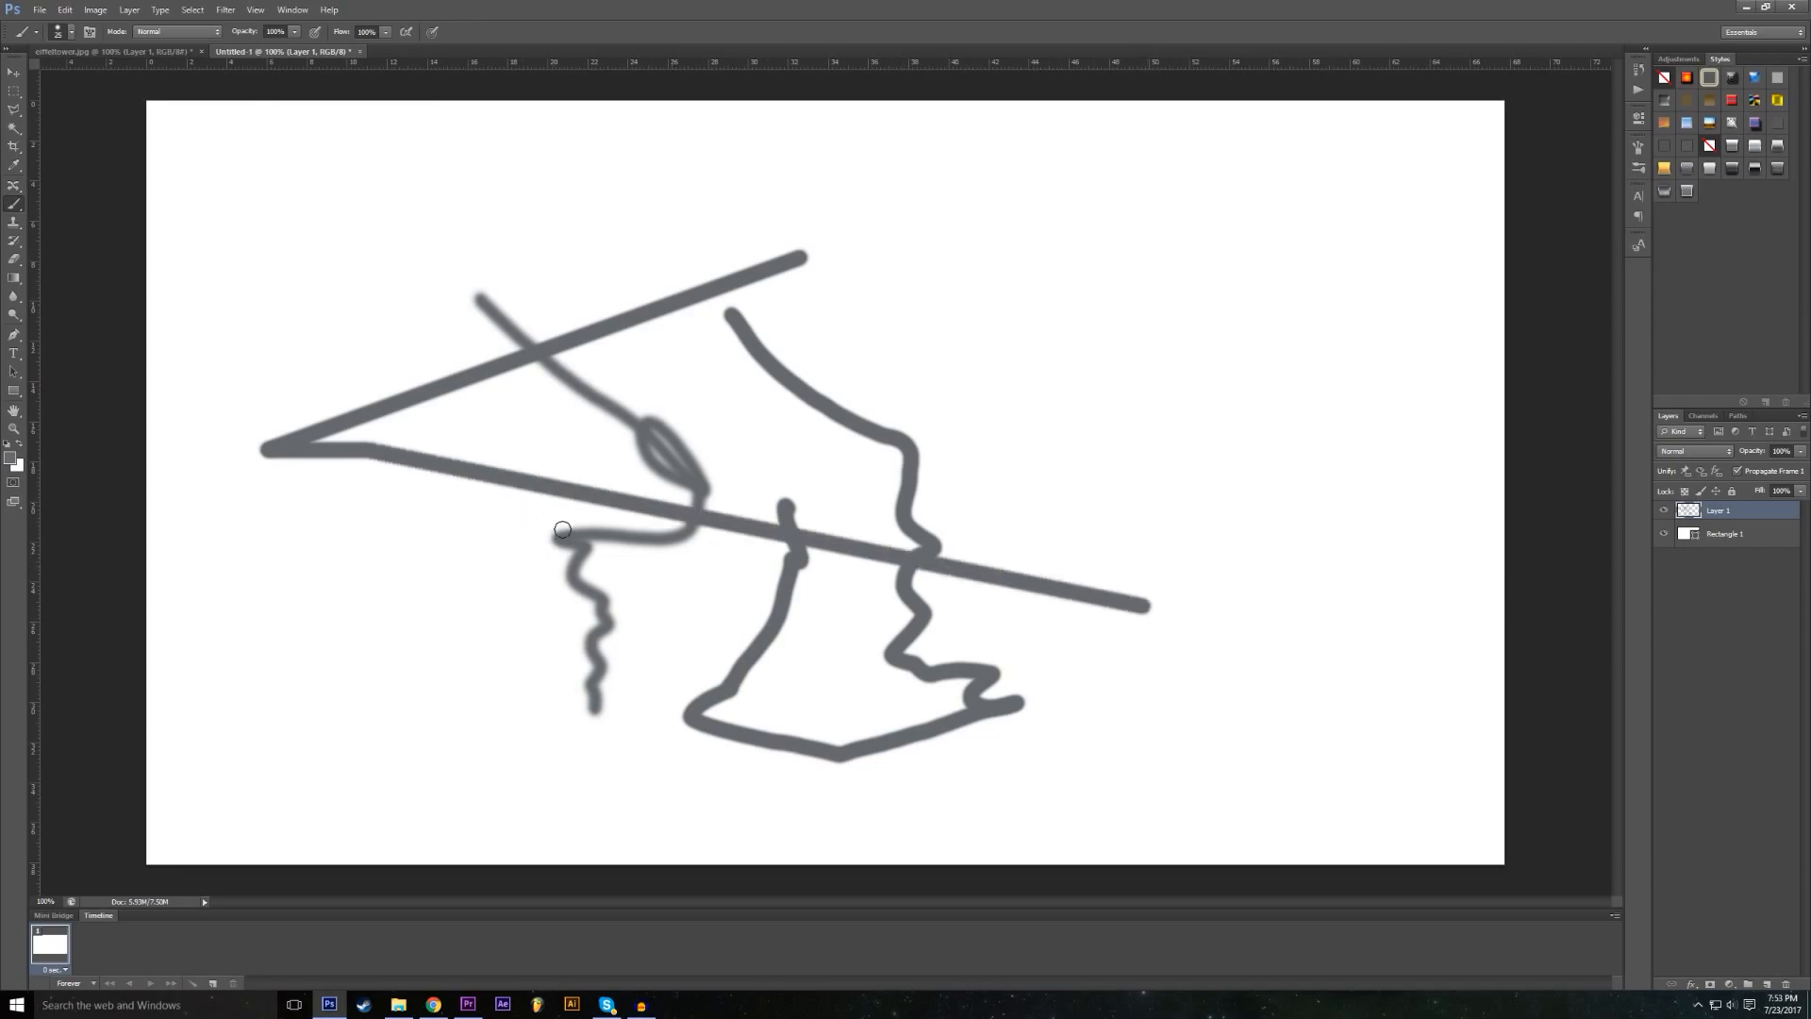
shift+click(1137, 346)
shift+click(973, 356)
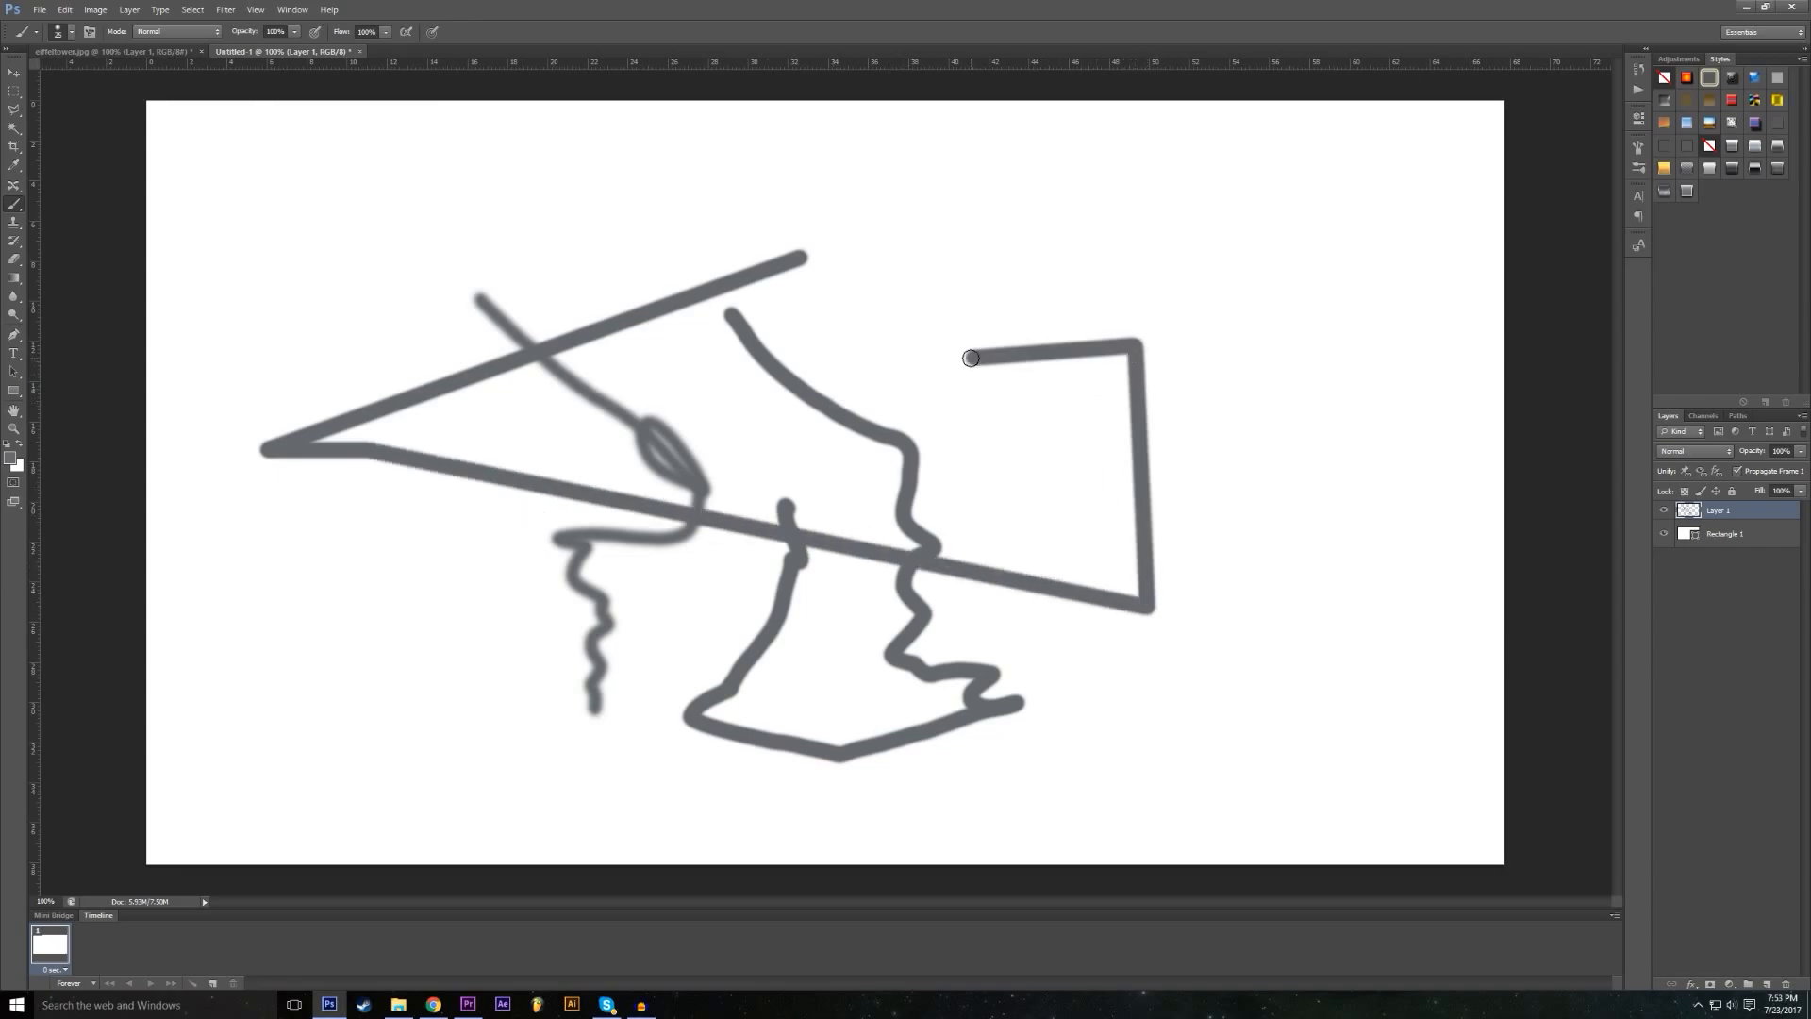
shift+click(1308, 591)
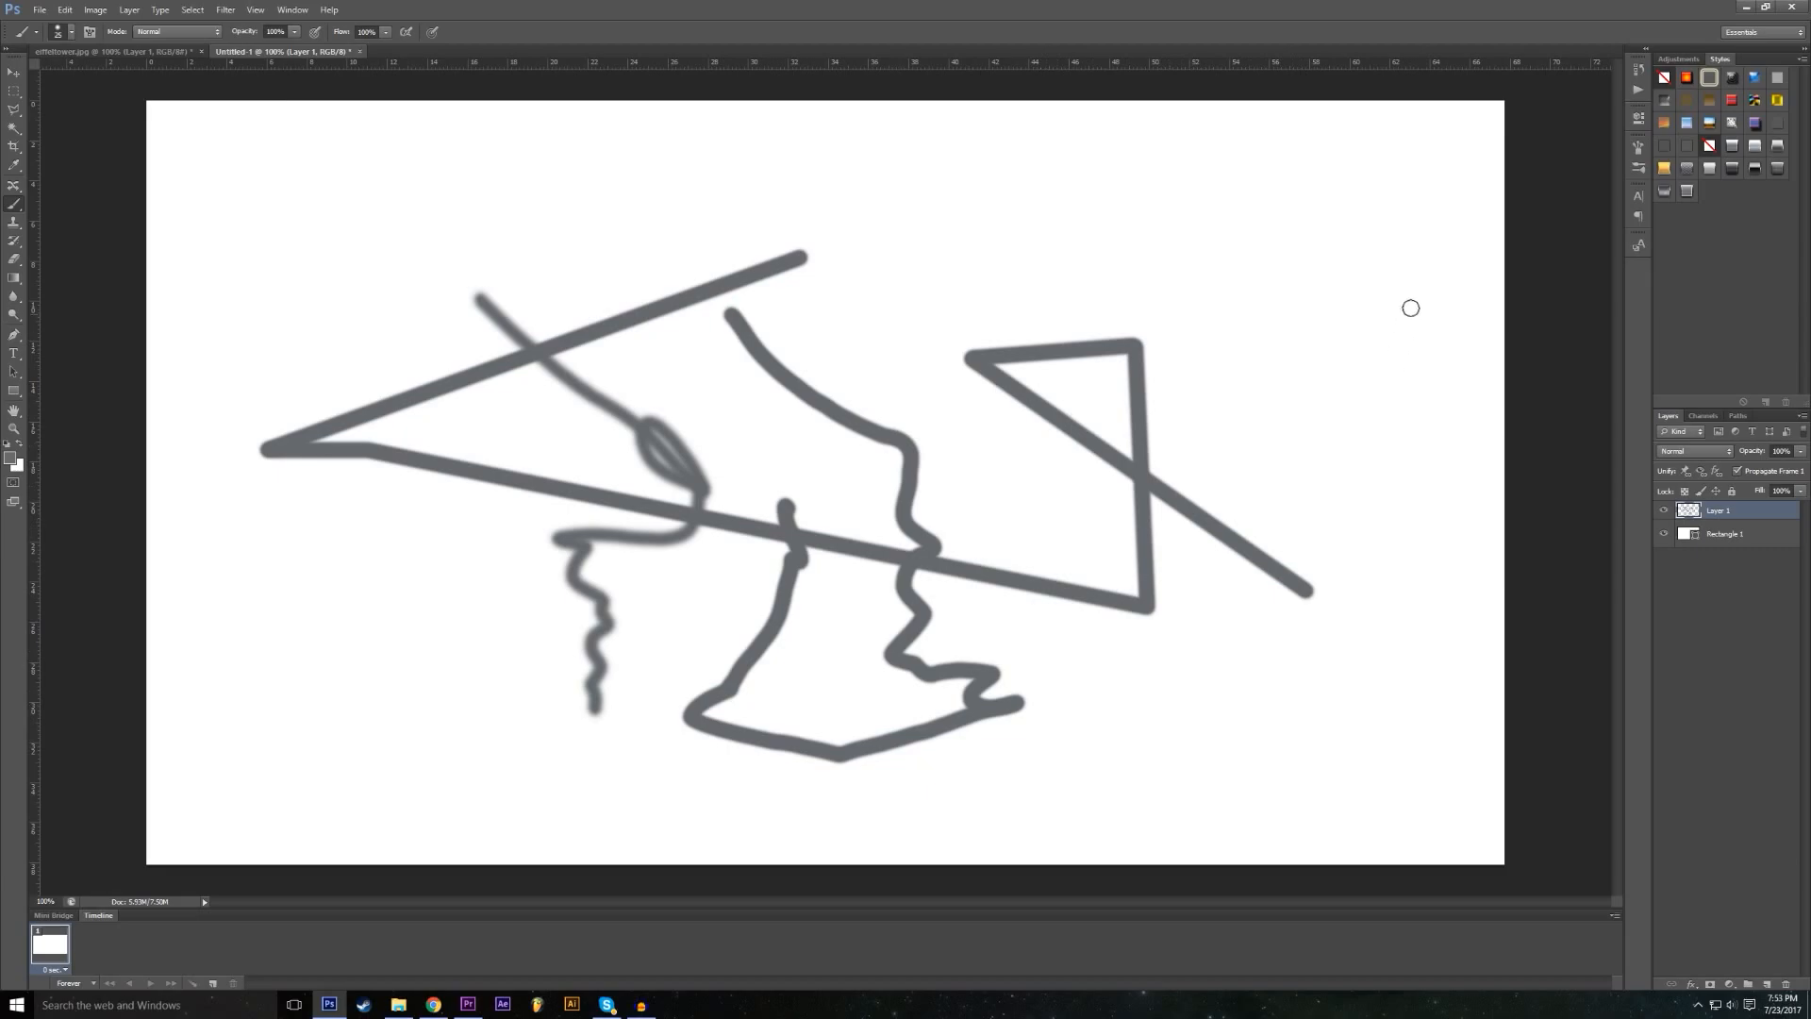
shift+click(1433, 237)
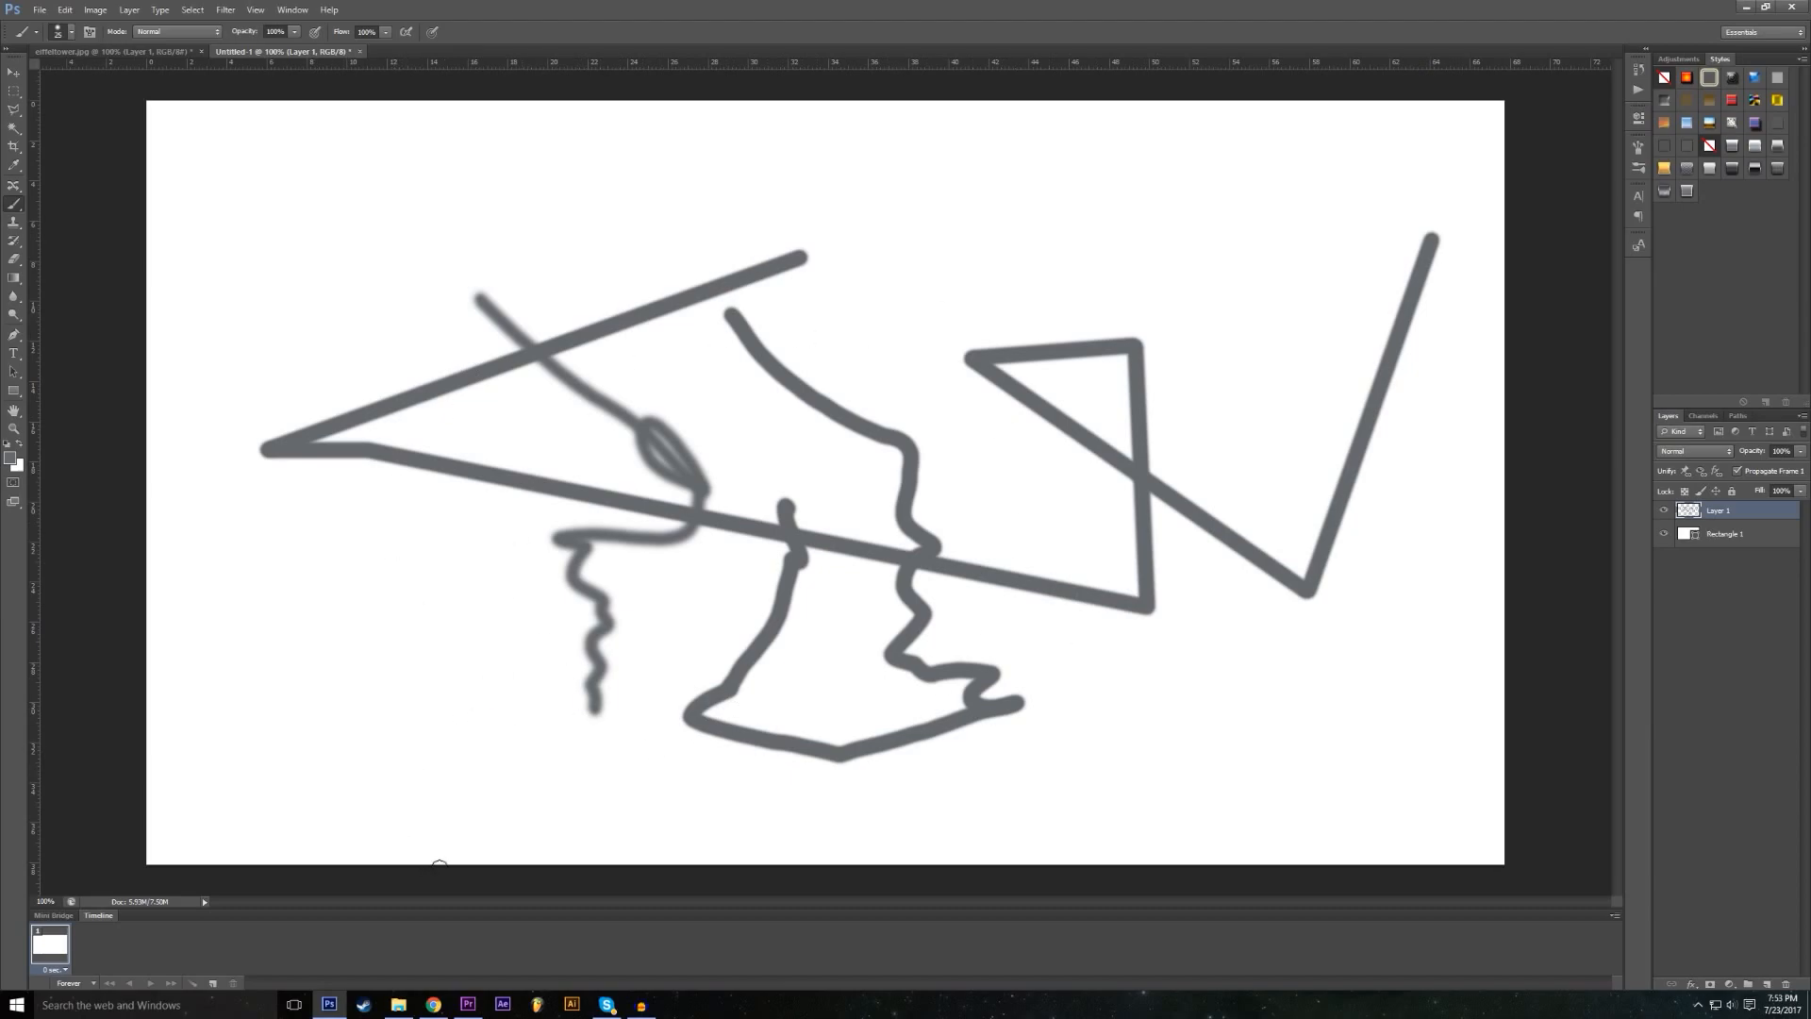
shift+click(582, 827)
click(278, 813)
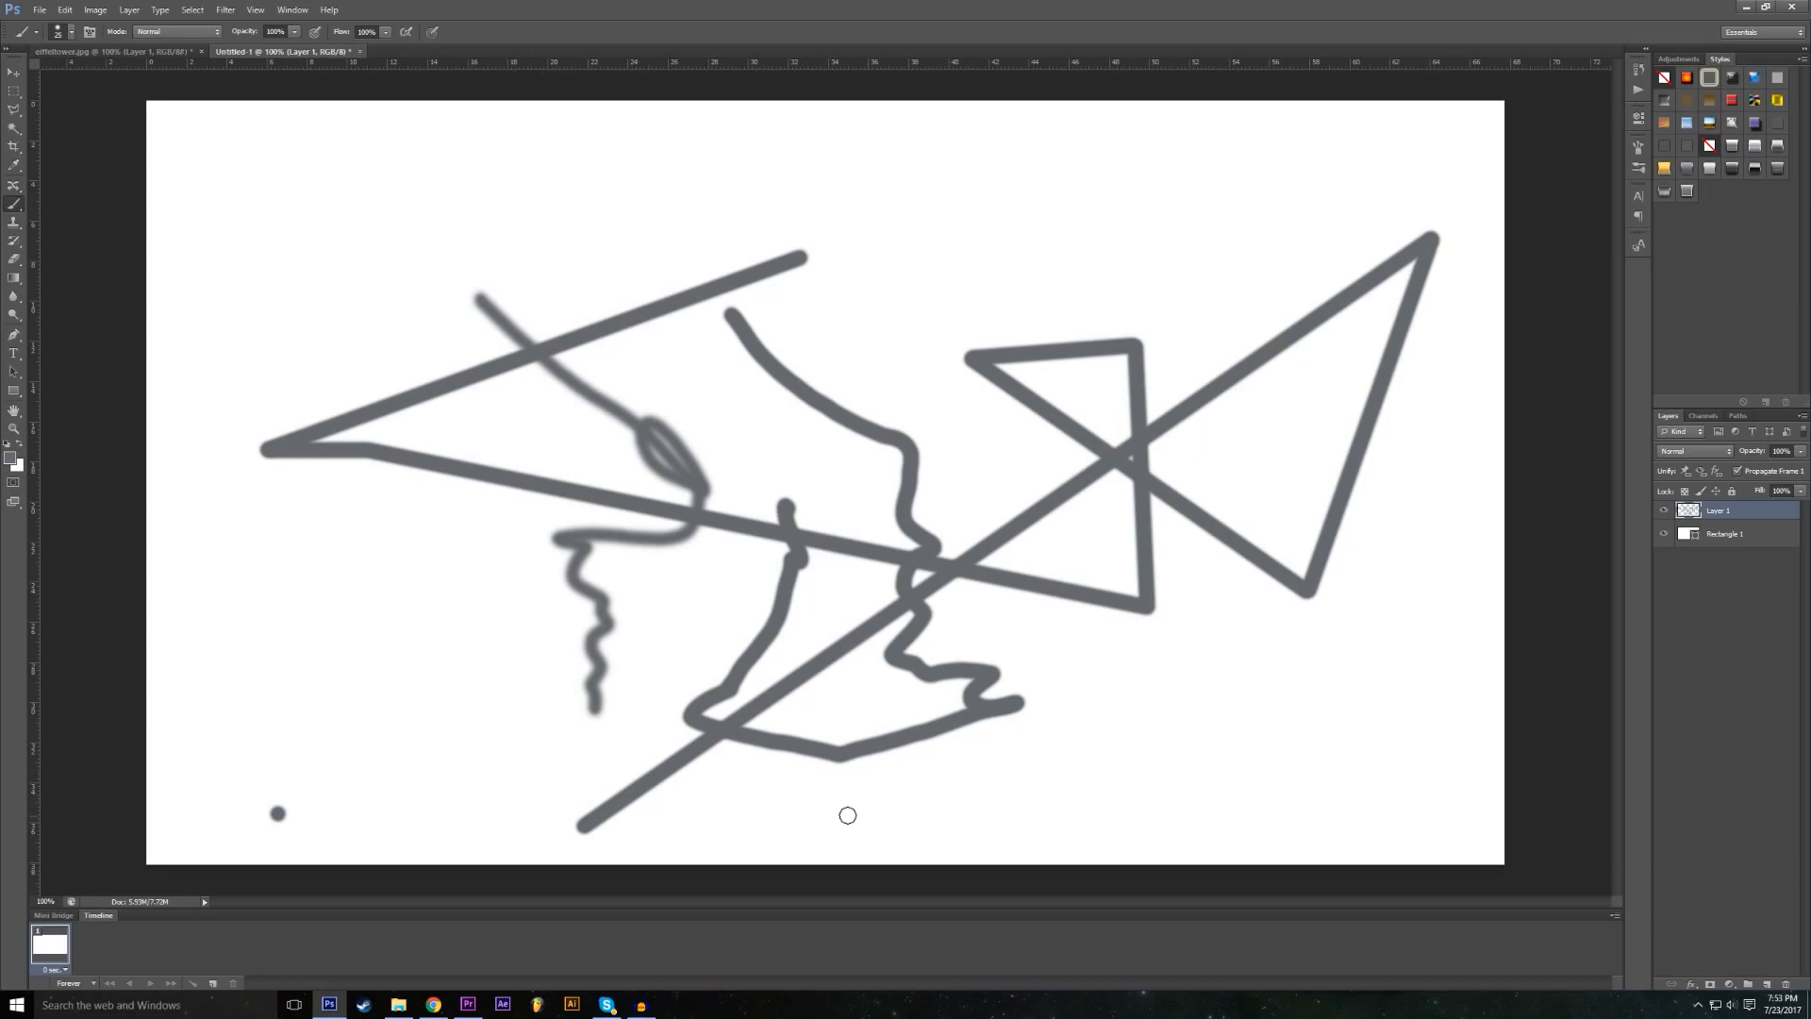
shift+click(990, 825)
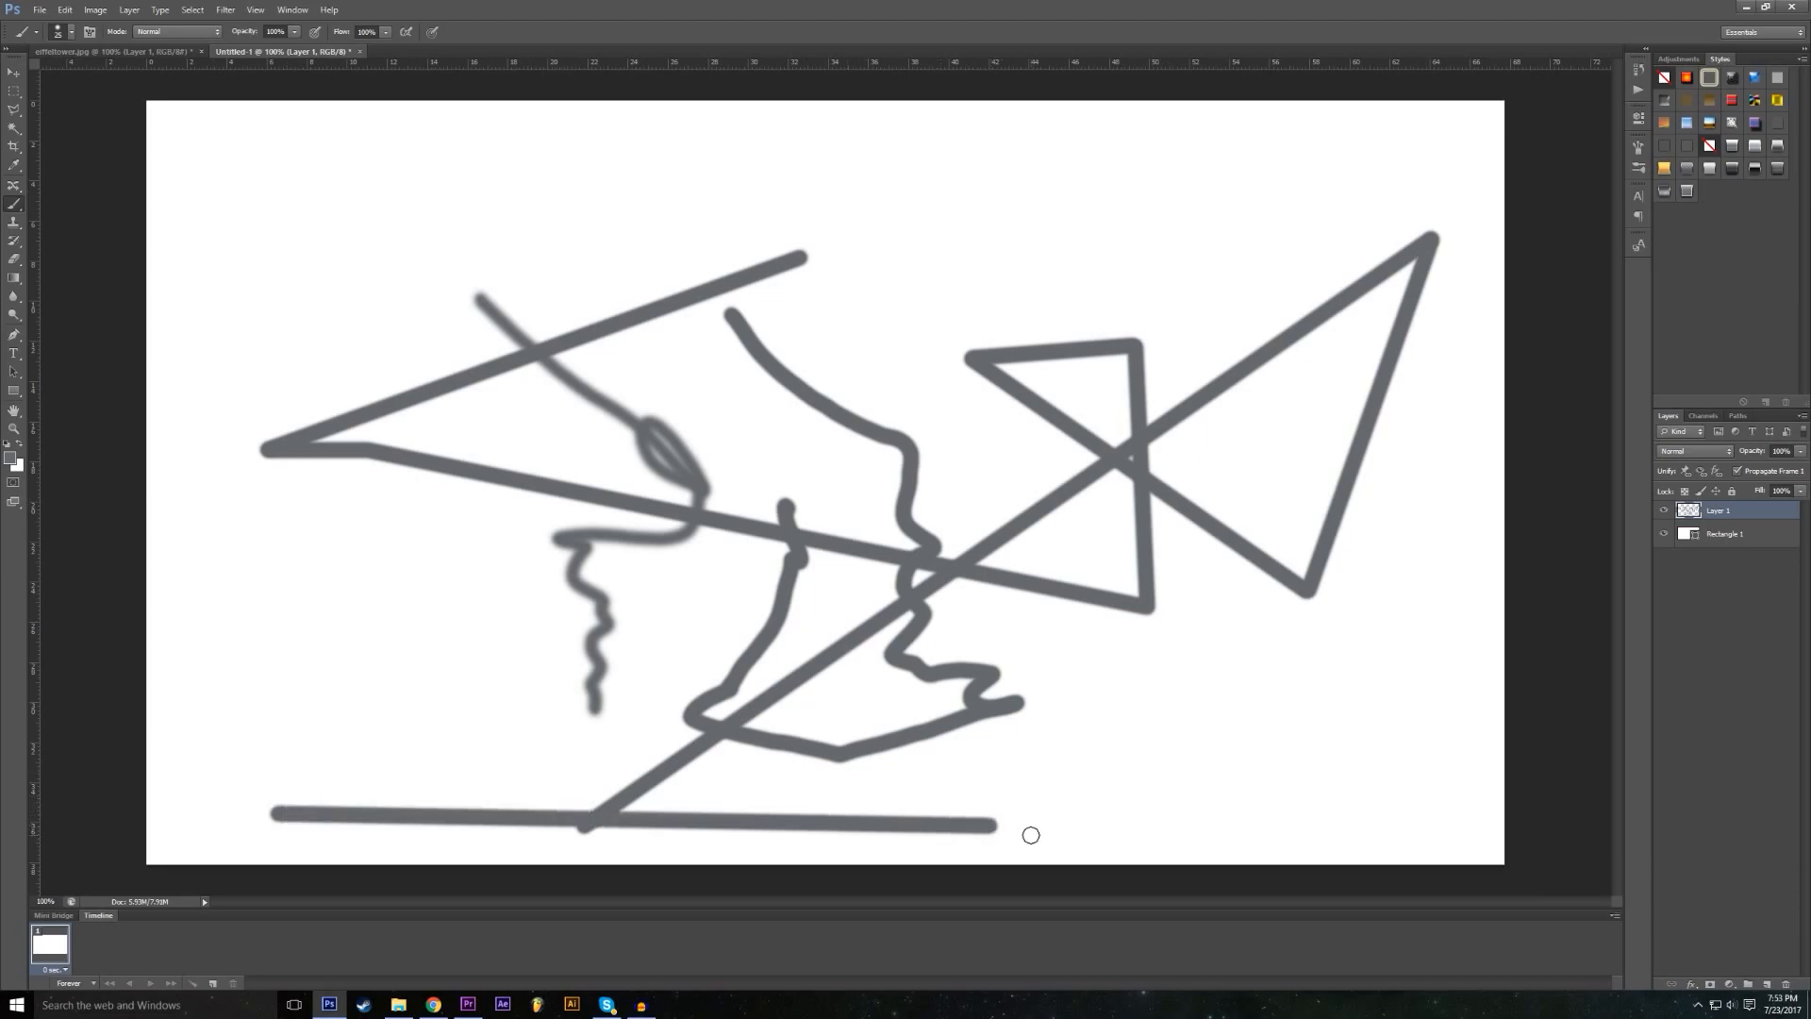
Step: Enlarge the brush to 77 px and paint a solid blob in the canvas's upper-left area
click(73, 32)
drag(61, 74, 79, 75)
scroll(114, 192, down, 3)
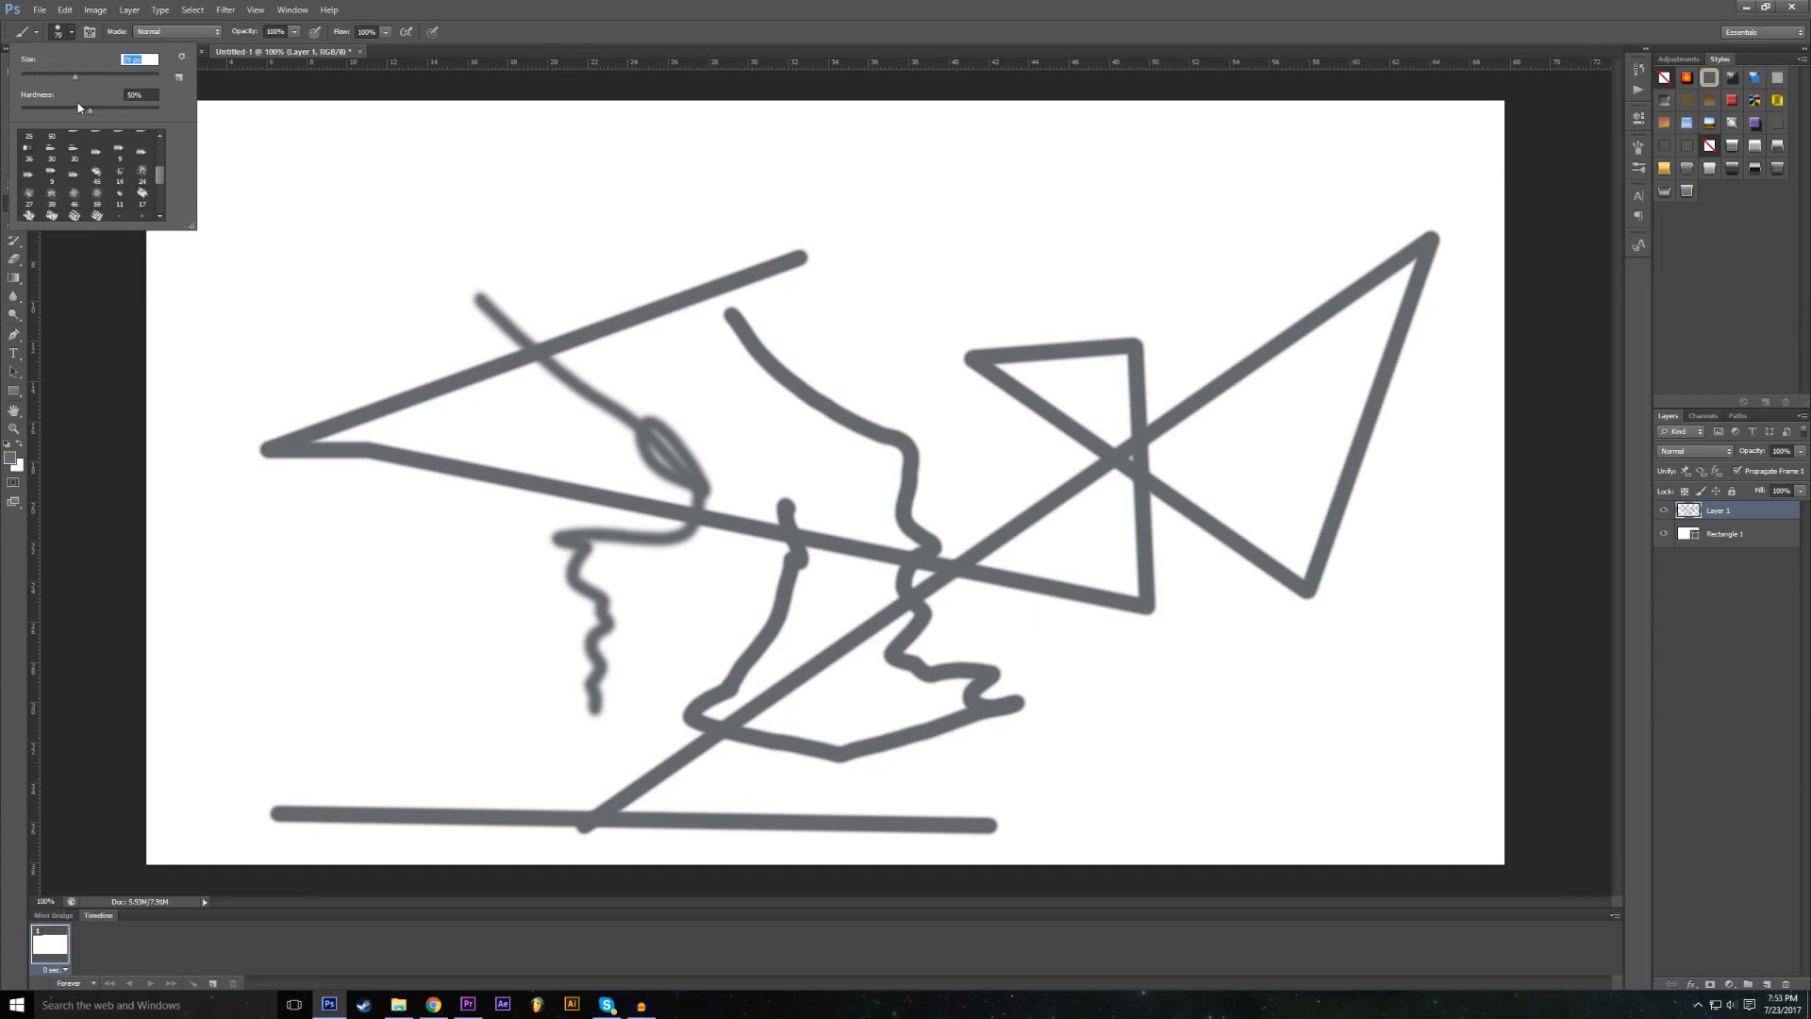
mouse_move(384, 265)
mouse_down()
mouse_move(295, 303)
mouse_move(309, 288)
mouse_up()
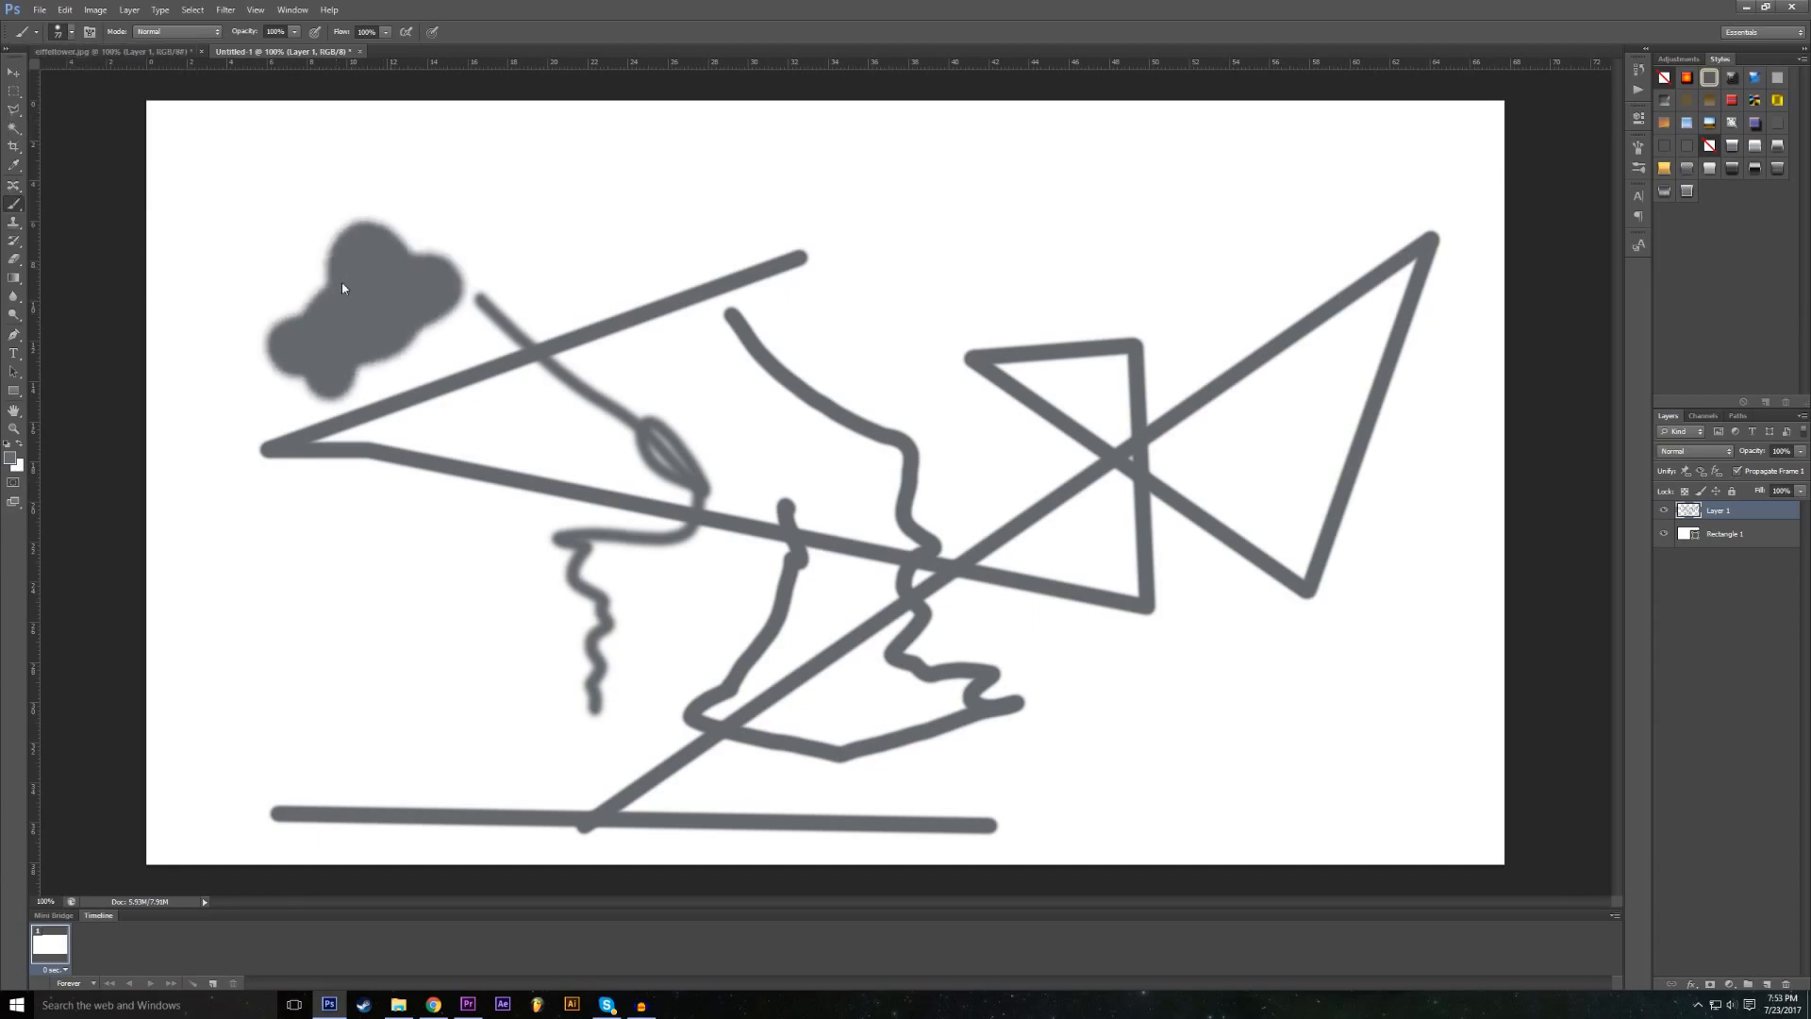
Step: Choose the 60 px rough-edged brush preset and paint thick winding strokes along the canvas's upper part and left side
click(64, 31)
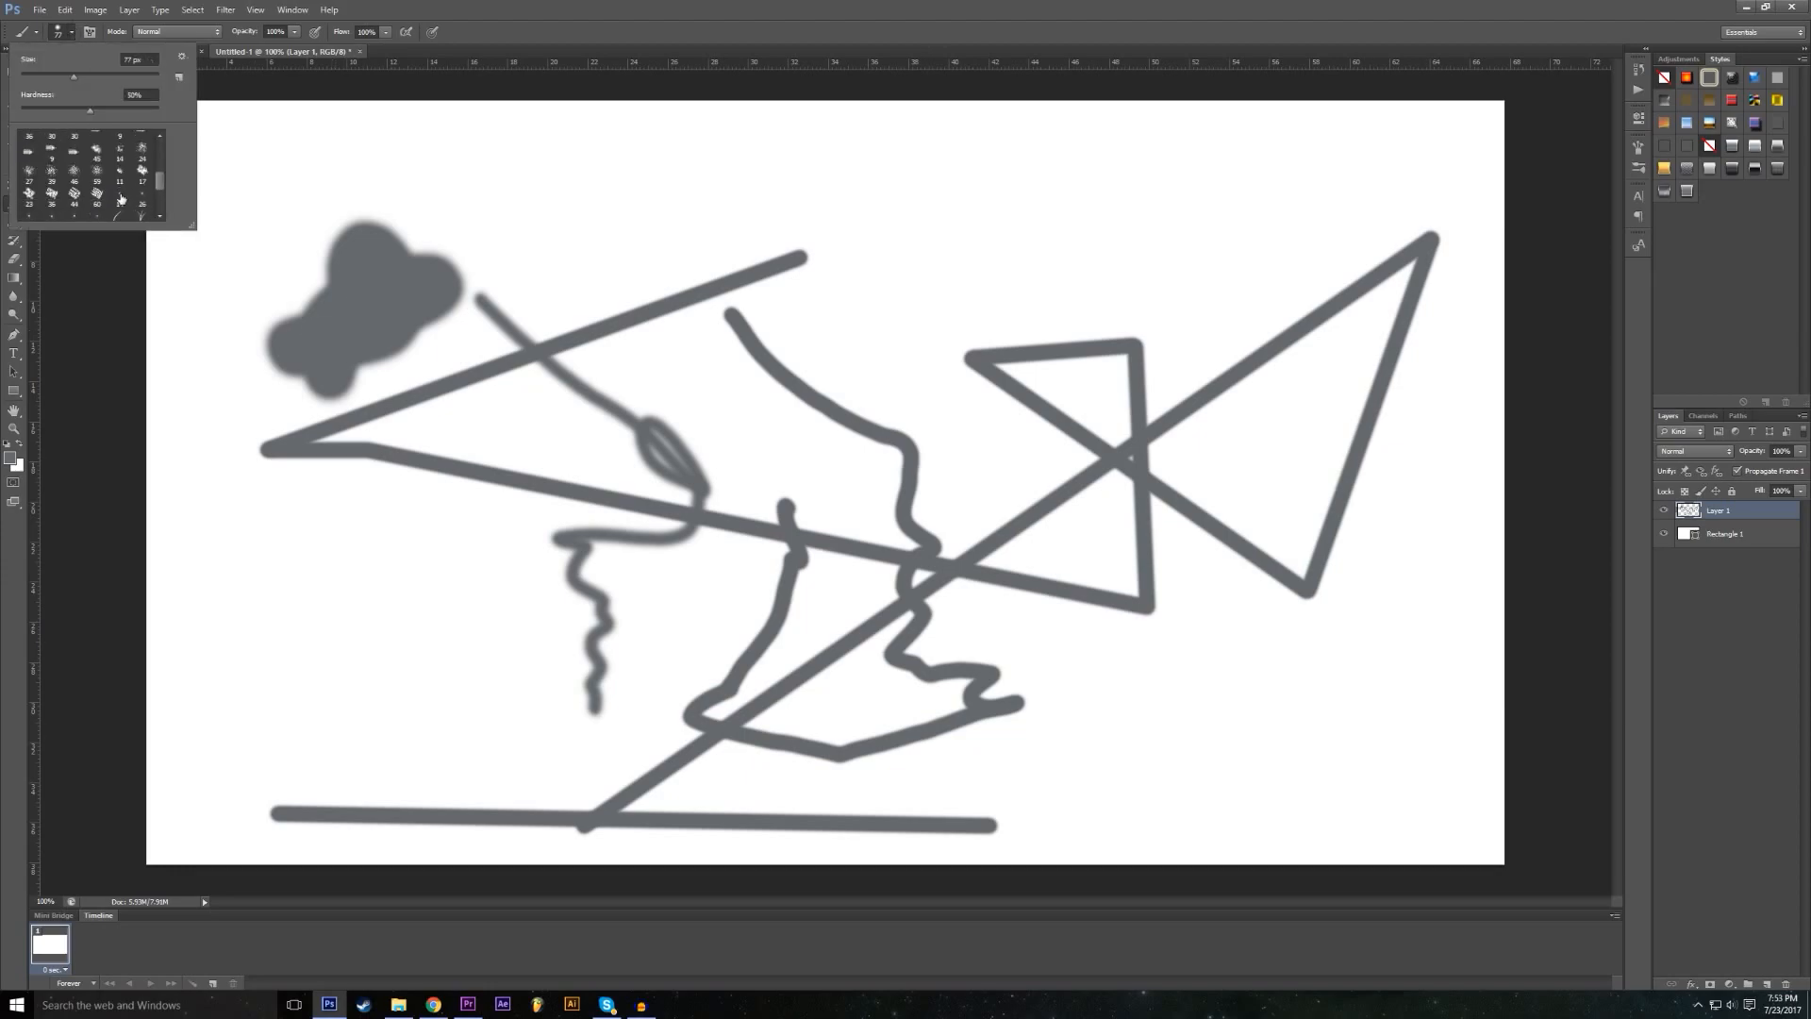
click(97, 160)
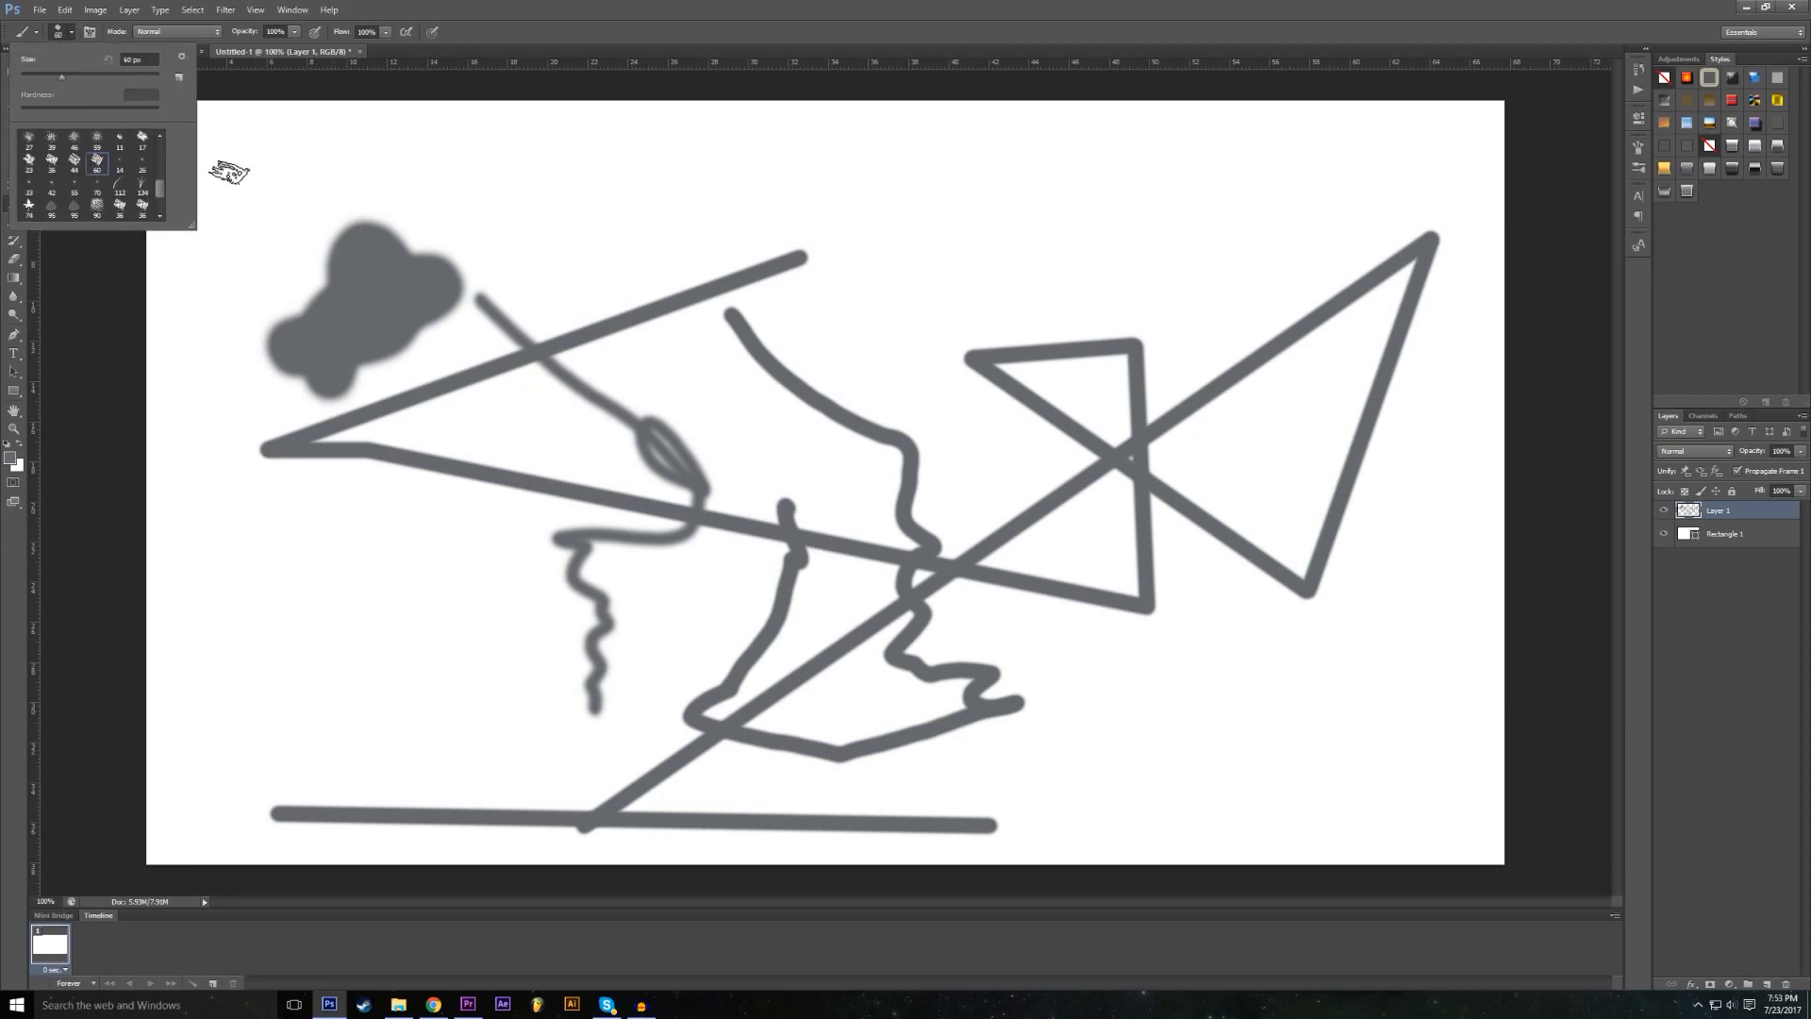
mouse_move(473, 179)
mouse_down()
mouse_move(883, 246)
mouse_move(960, 277)
mouse_move(1057, 168)
mouse_move(1039, 157)
mouse_move(1168, 152)
mouse_move(1264, 238)
mouse_up()
mouse_move(252, 202)
mouse_down()
mouse_move(283, 533)
mouse_move(523, 656)
mouse_move(368, 778)
mouse_move(486, 760)
mouse_up()
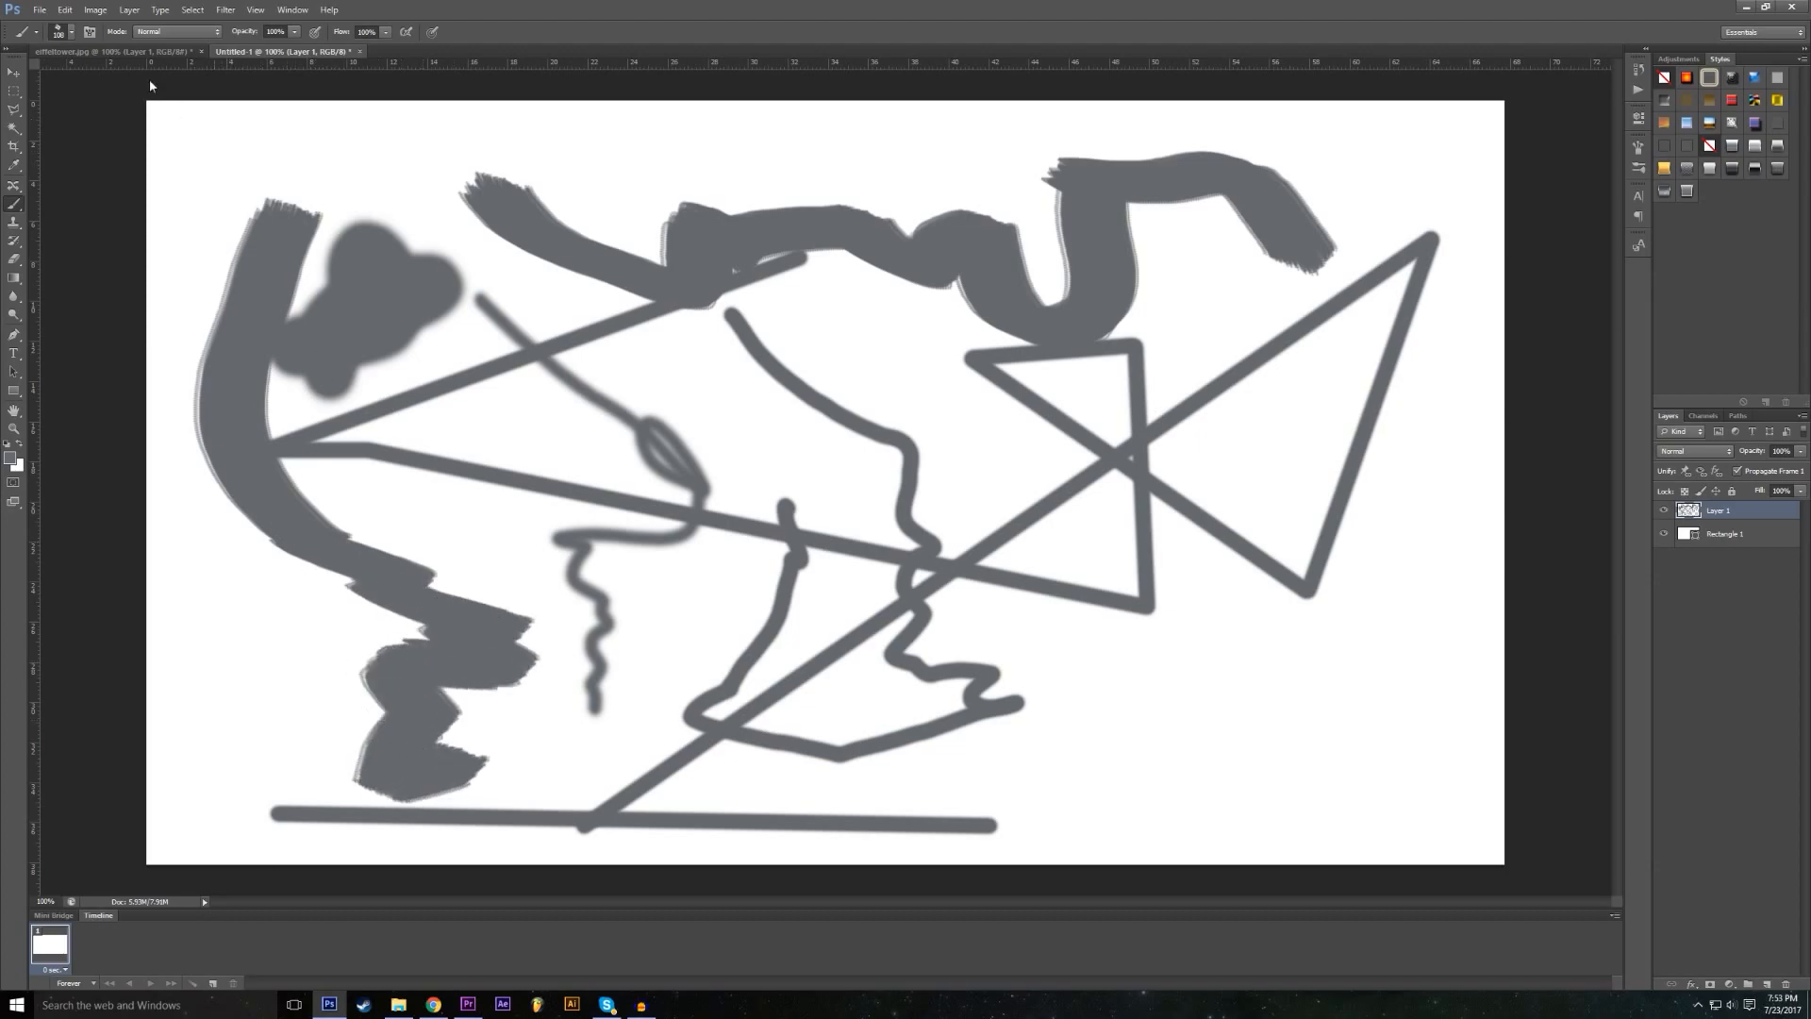
Step: Choose the 95 px leaf brush preset and paint trails of leaves through the middle of the canvas
click(72, 32)
click(75, 162)
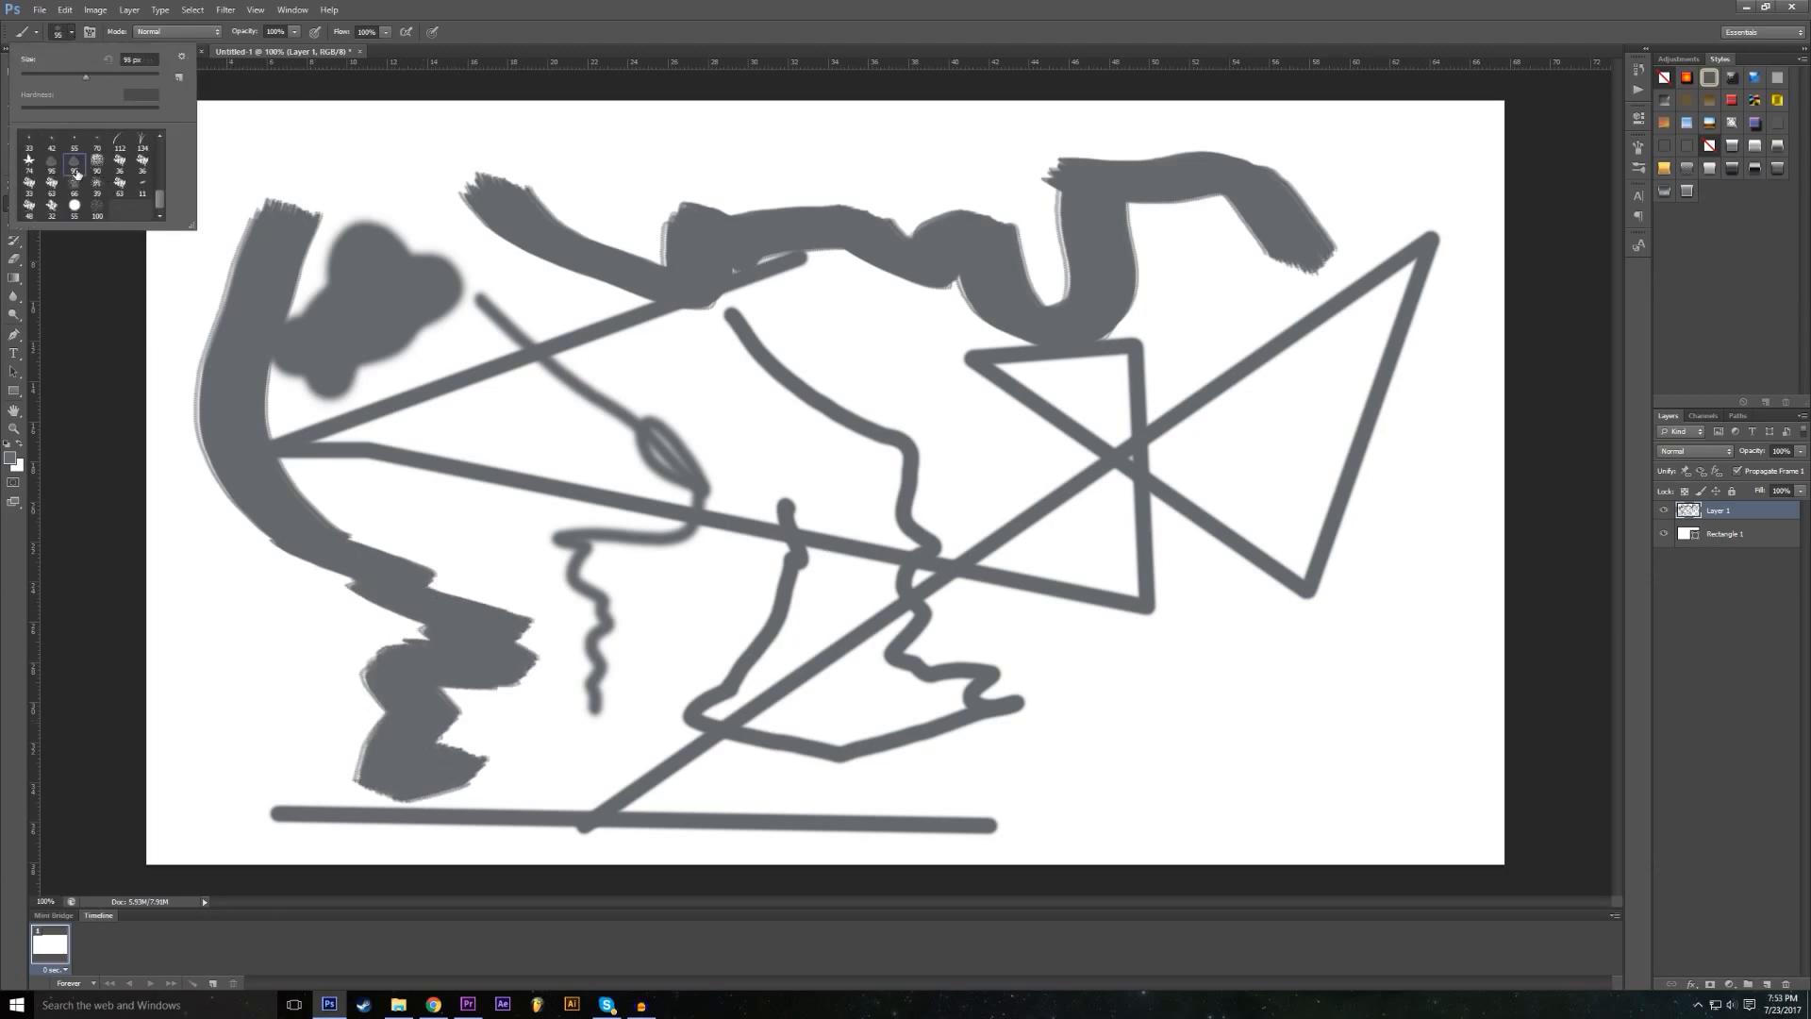
drag(666, 379, 830, 483)
mouse_move(1125, 644)
mouse_down()
mouse_move(1193, 731)
mouse_move(1107, 742)
mouse_move(1020, 625)
mouse_move(959, 605)
mouse_move(956, 524)
mouse_move(1032, 433)
mouse_move(881, 356)
mouse_up()
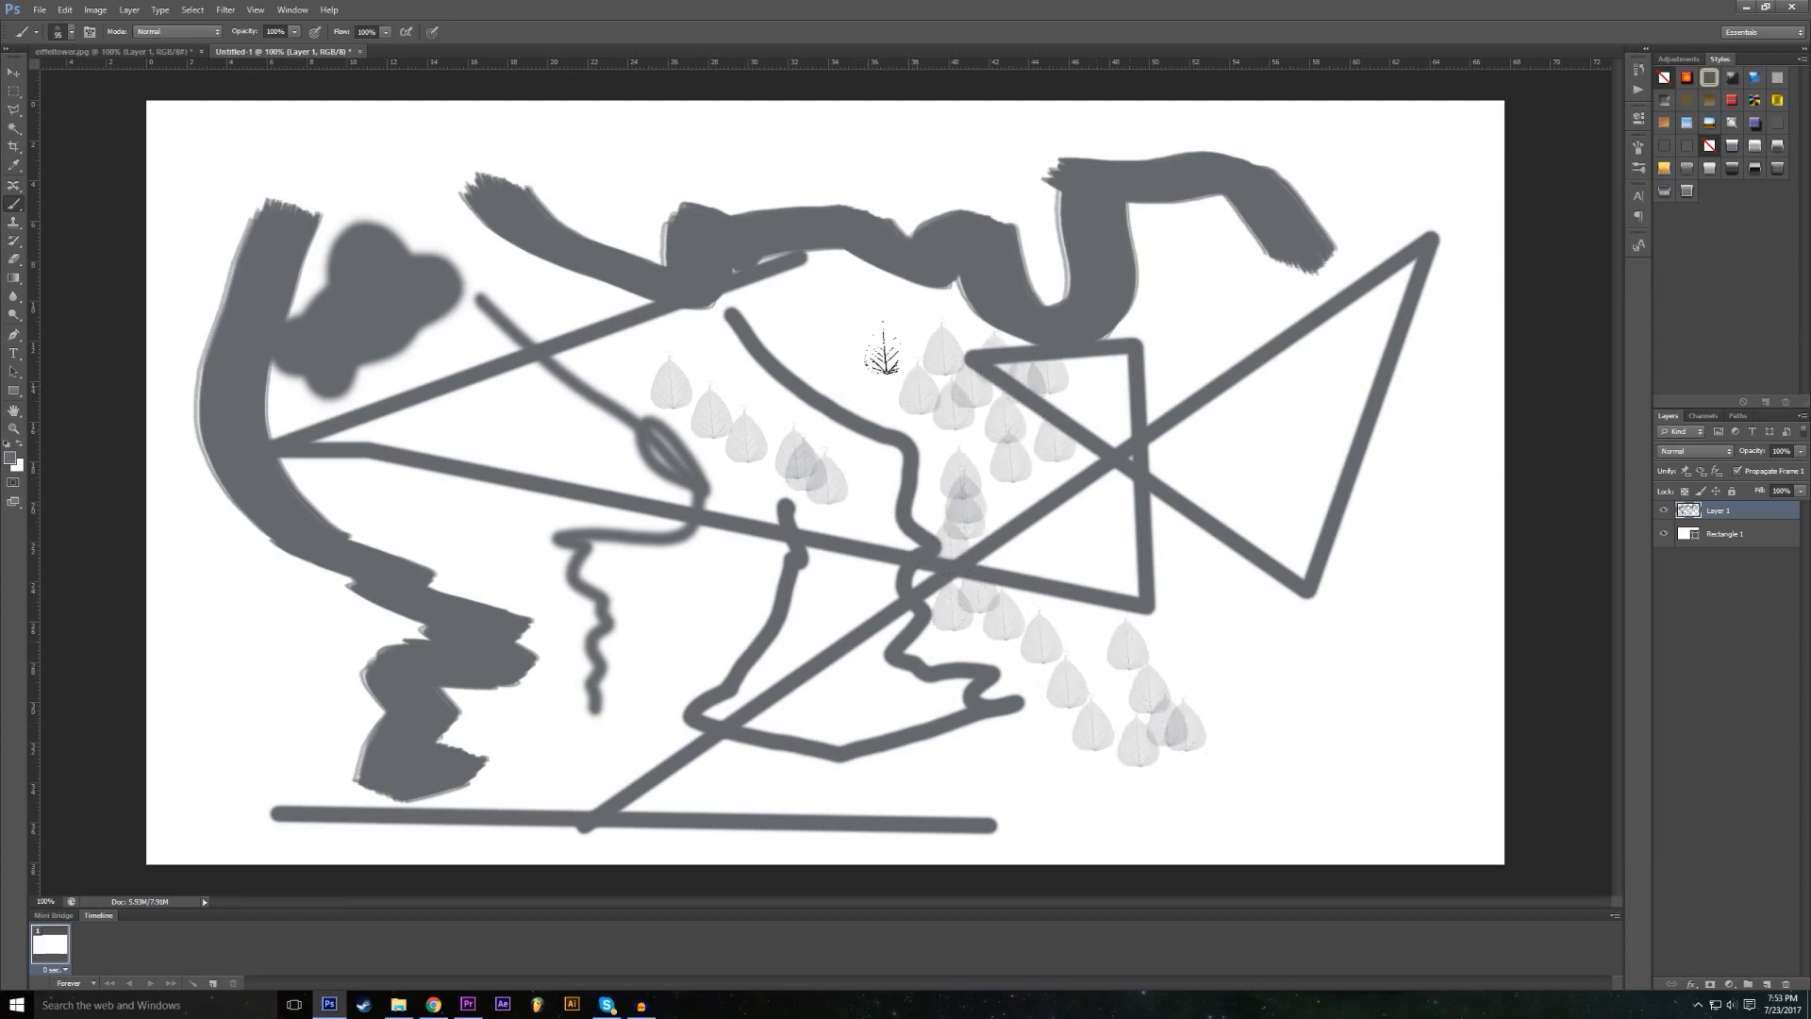
drag(494, 464, 484, 578)
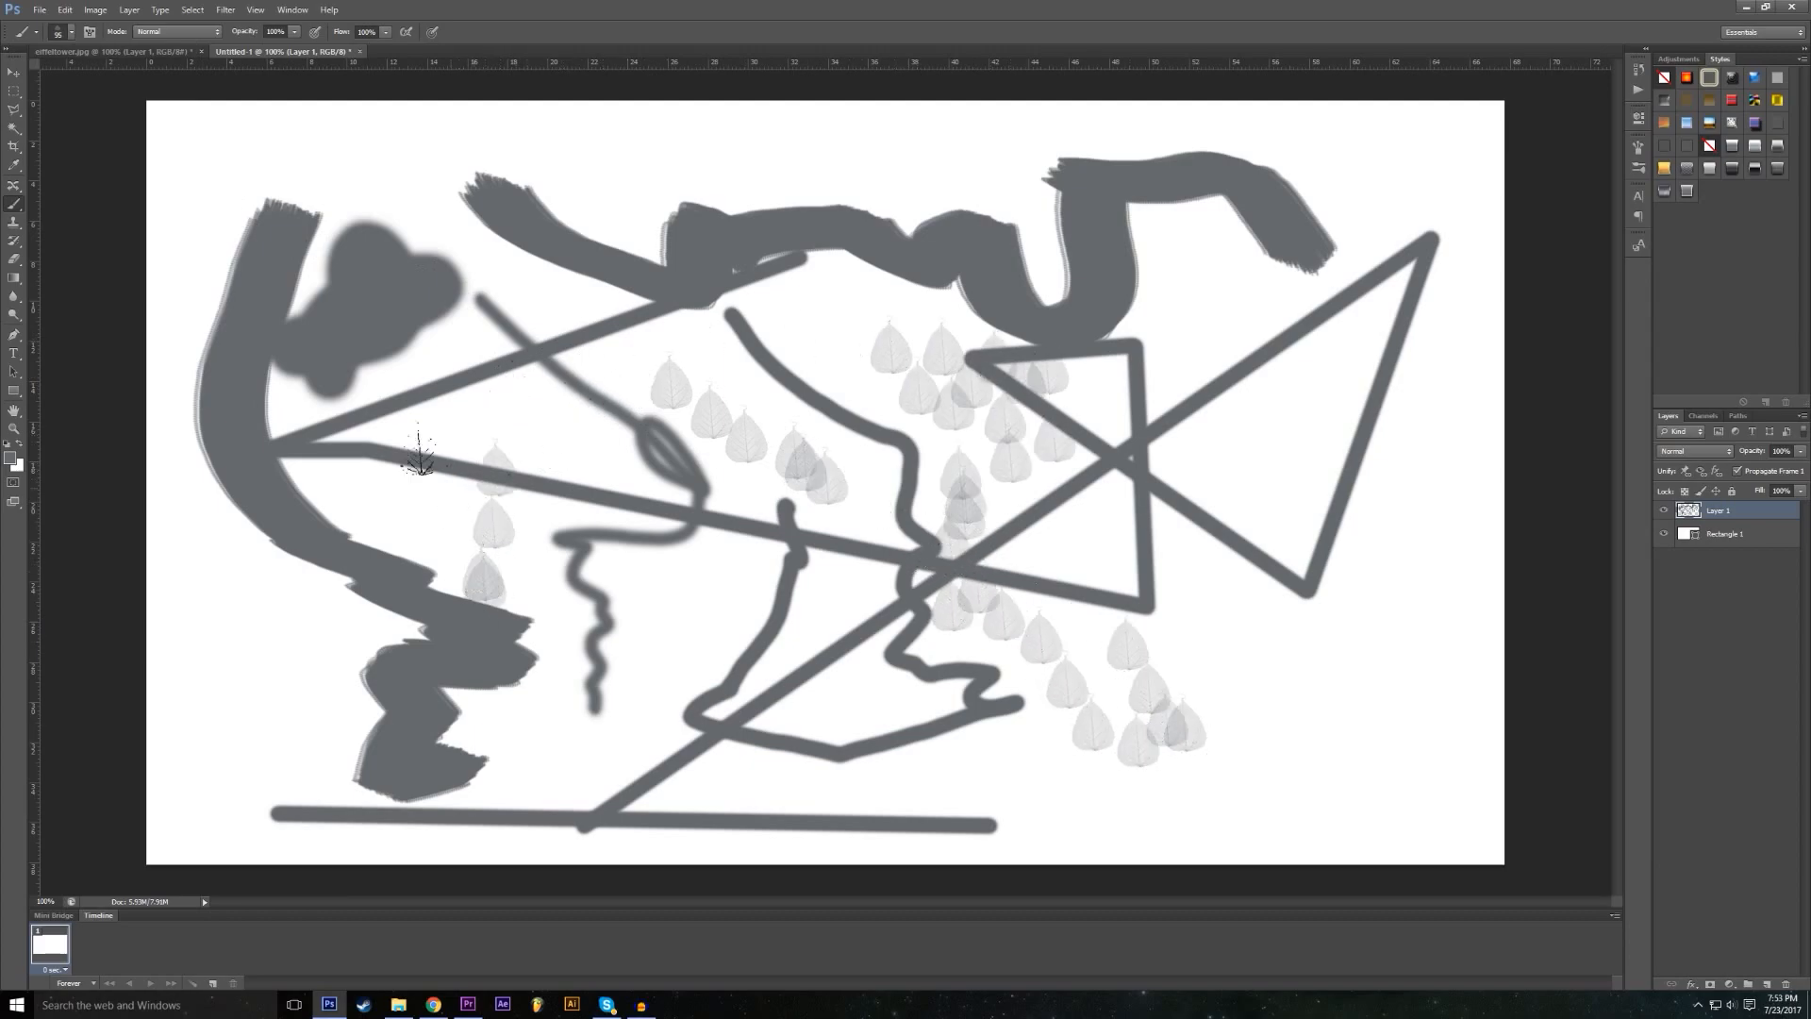
Step: Choose the 63 px textured brush preset and paint a long winding stroke from the canvas's upper left to its lower middle
click(70, 34)
click(120, 182)
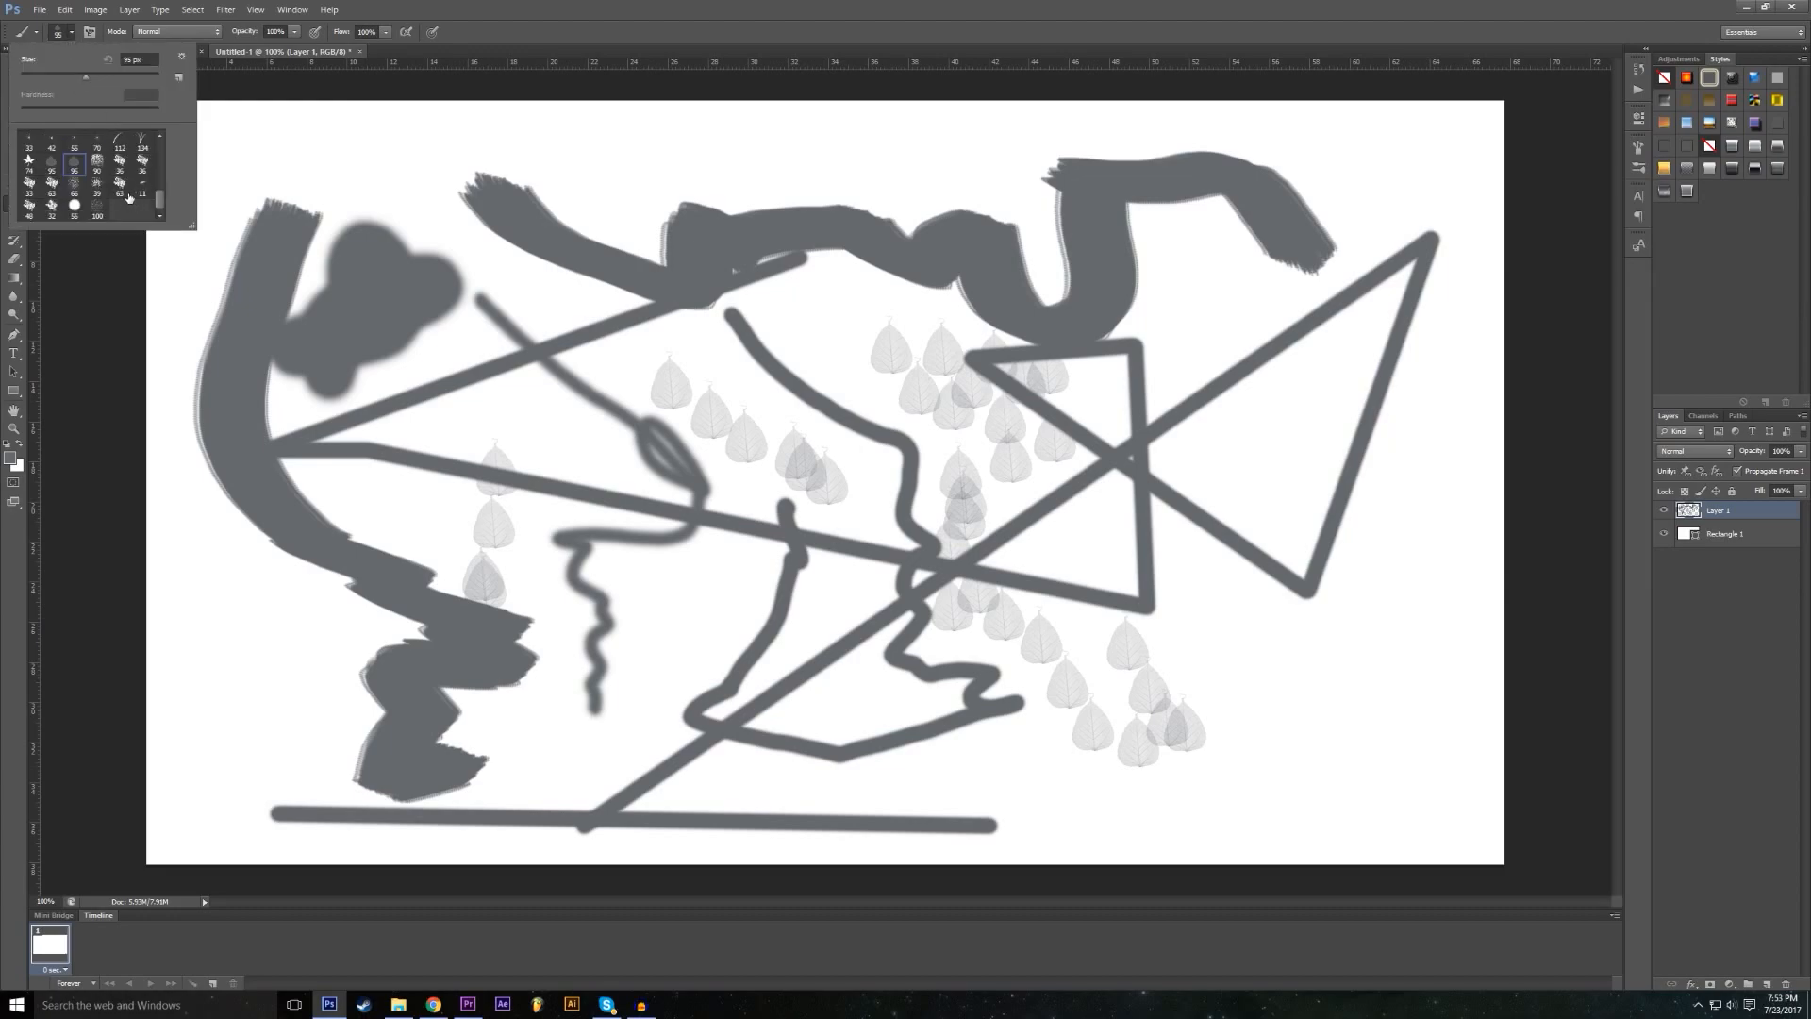
mouse_move(298, 202)
mouse_down()
mouse_move(370, 223)
mouse_move(409, 158)
mouse_move(465, 214)
mouse_move(546, 440)
mouse_move(543, 542)
mouse_move(582, 672)
mouse_move(422, 571)
mouse_move(521, 574)
mouse_move(442, 586)
mouse_move(482, 580)
mouse_move(638, 700)
mouse_move(842, 730)
mouse_up()
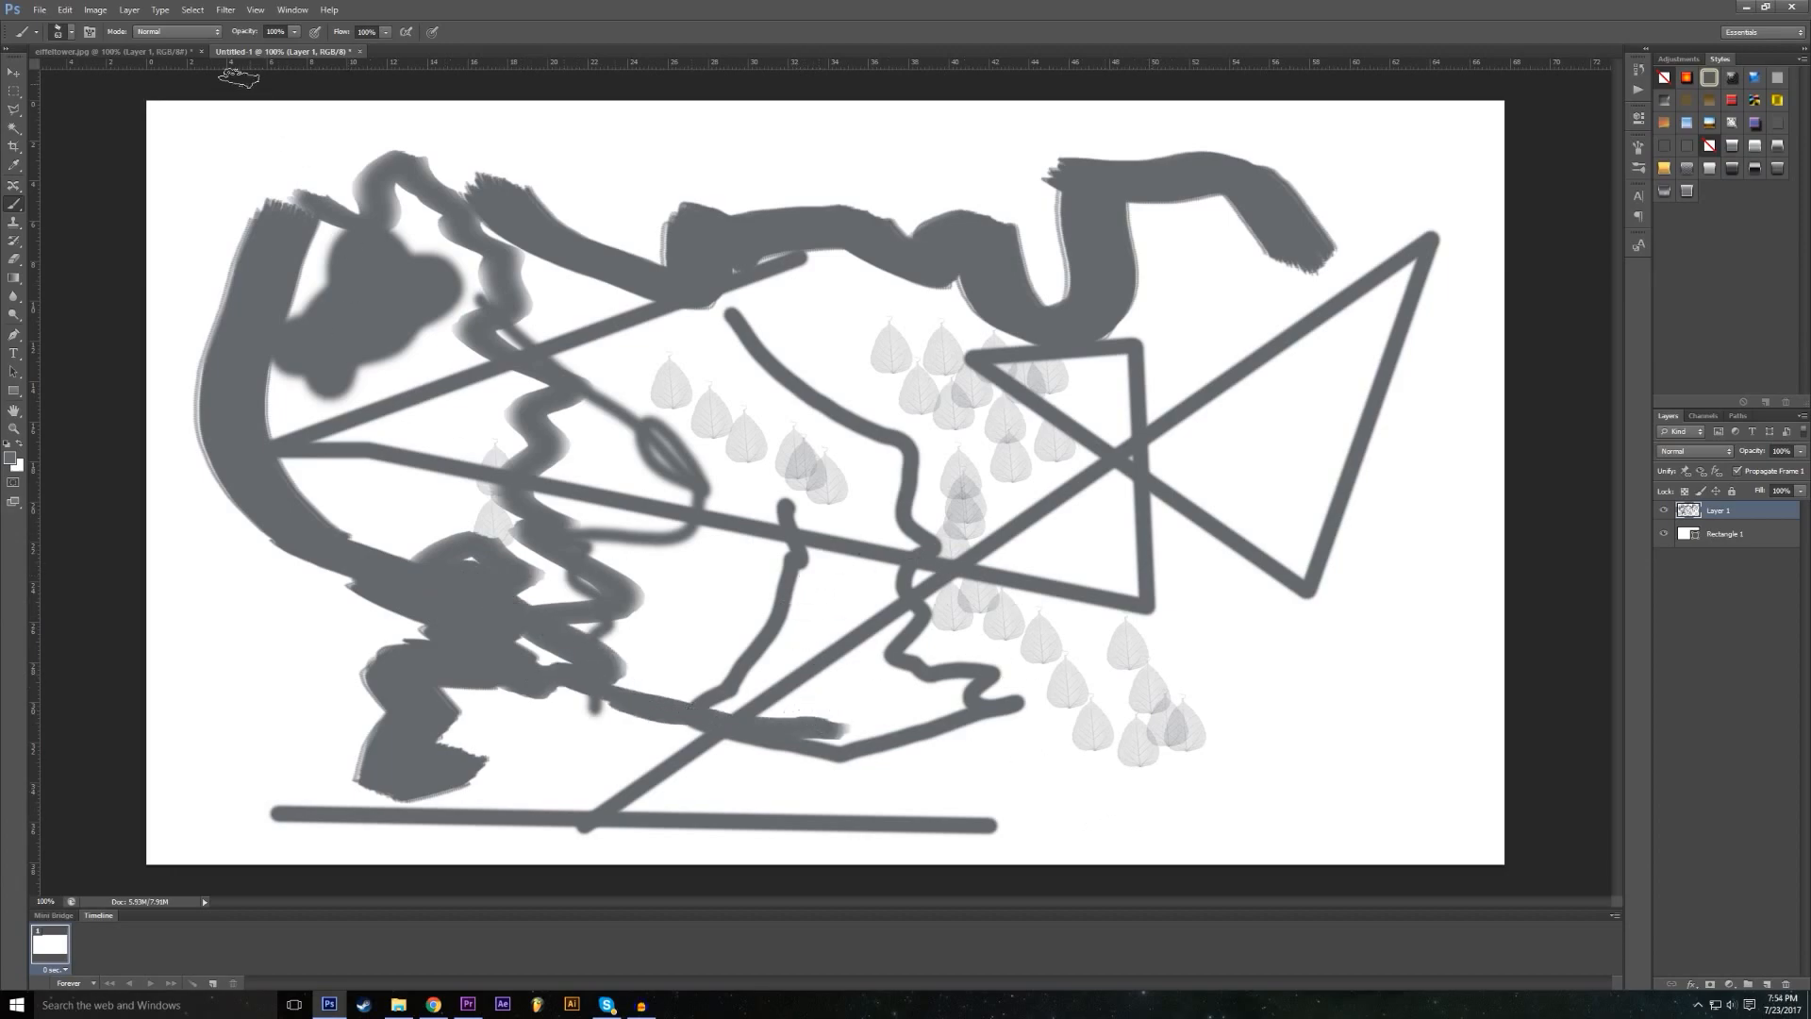
Step: Choose the 11 px brush preset and paint two thin scribbles, one near the upper edge and one below the centre
click(72, 34)
click(142, 185)
drag(581, 165, 775, 187)
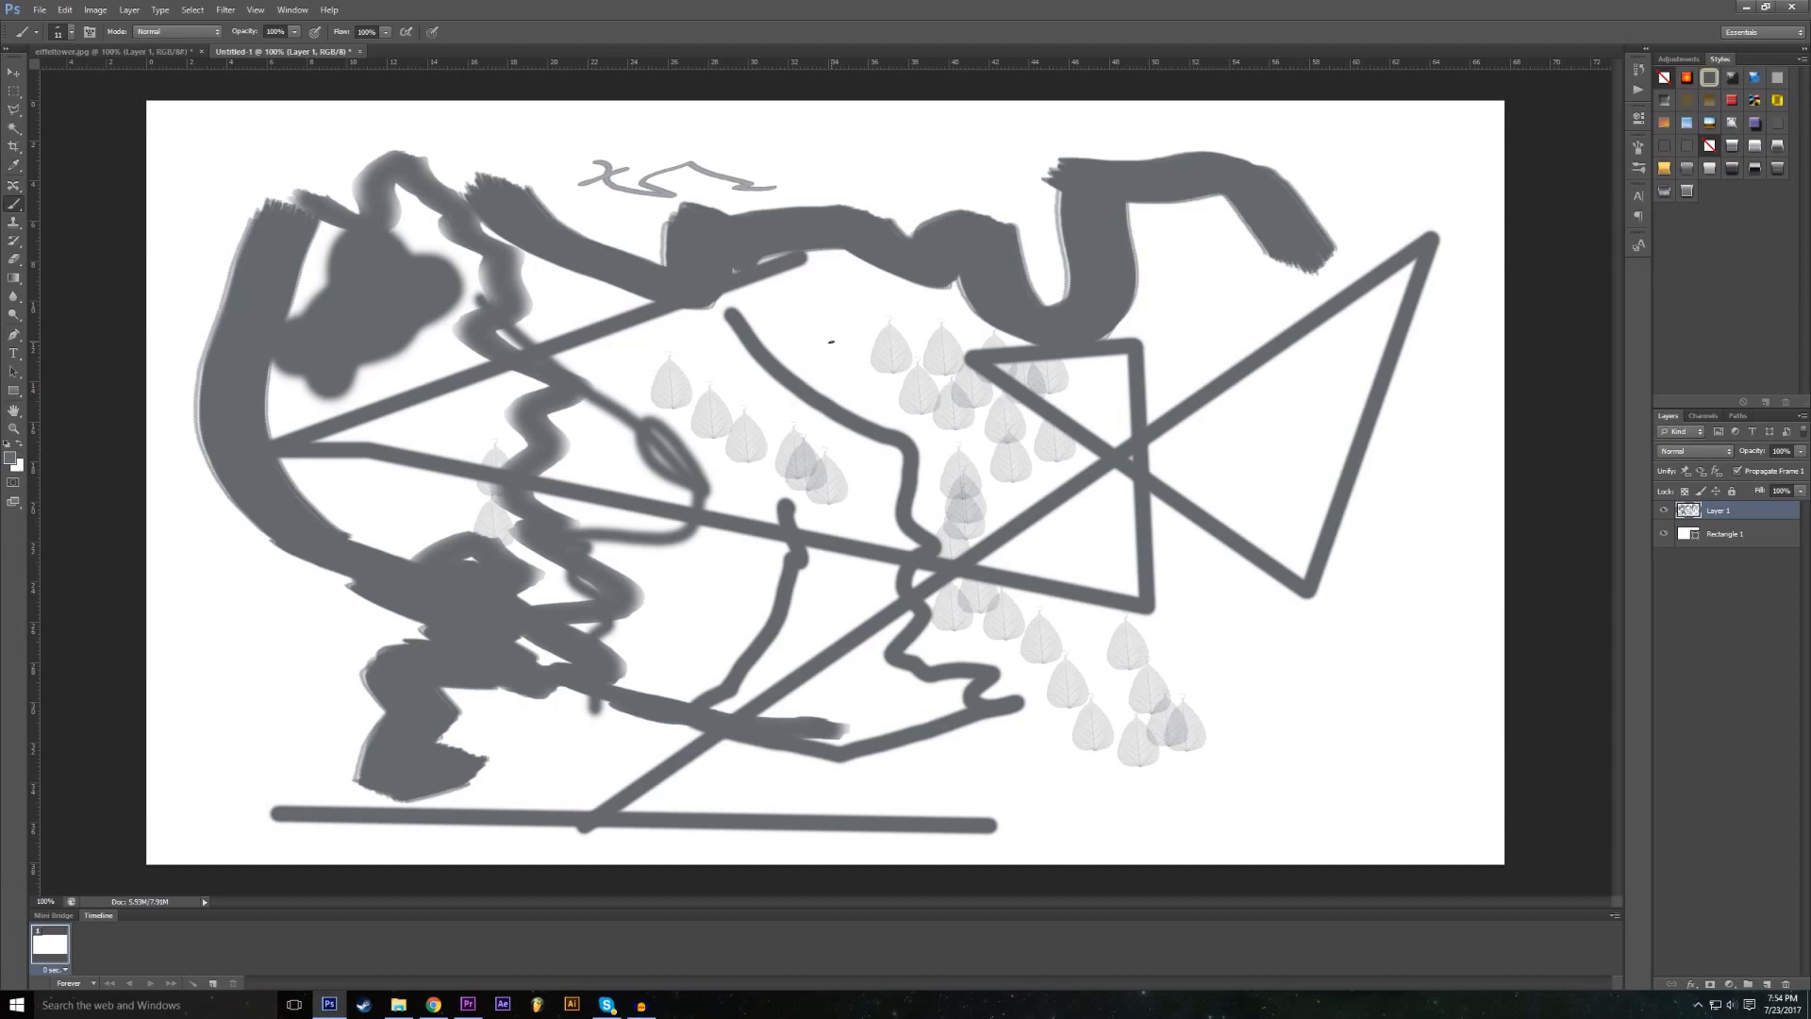
mouse_move(855, 729)
mouse_down()
mouse_move(890, 670)
mouse_move(747, 627)
mouse_move(734, 662)
mouse_up()
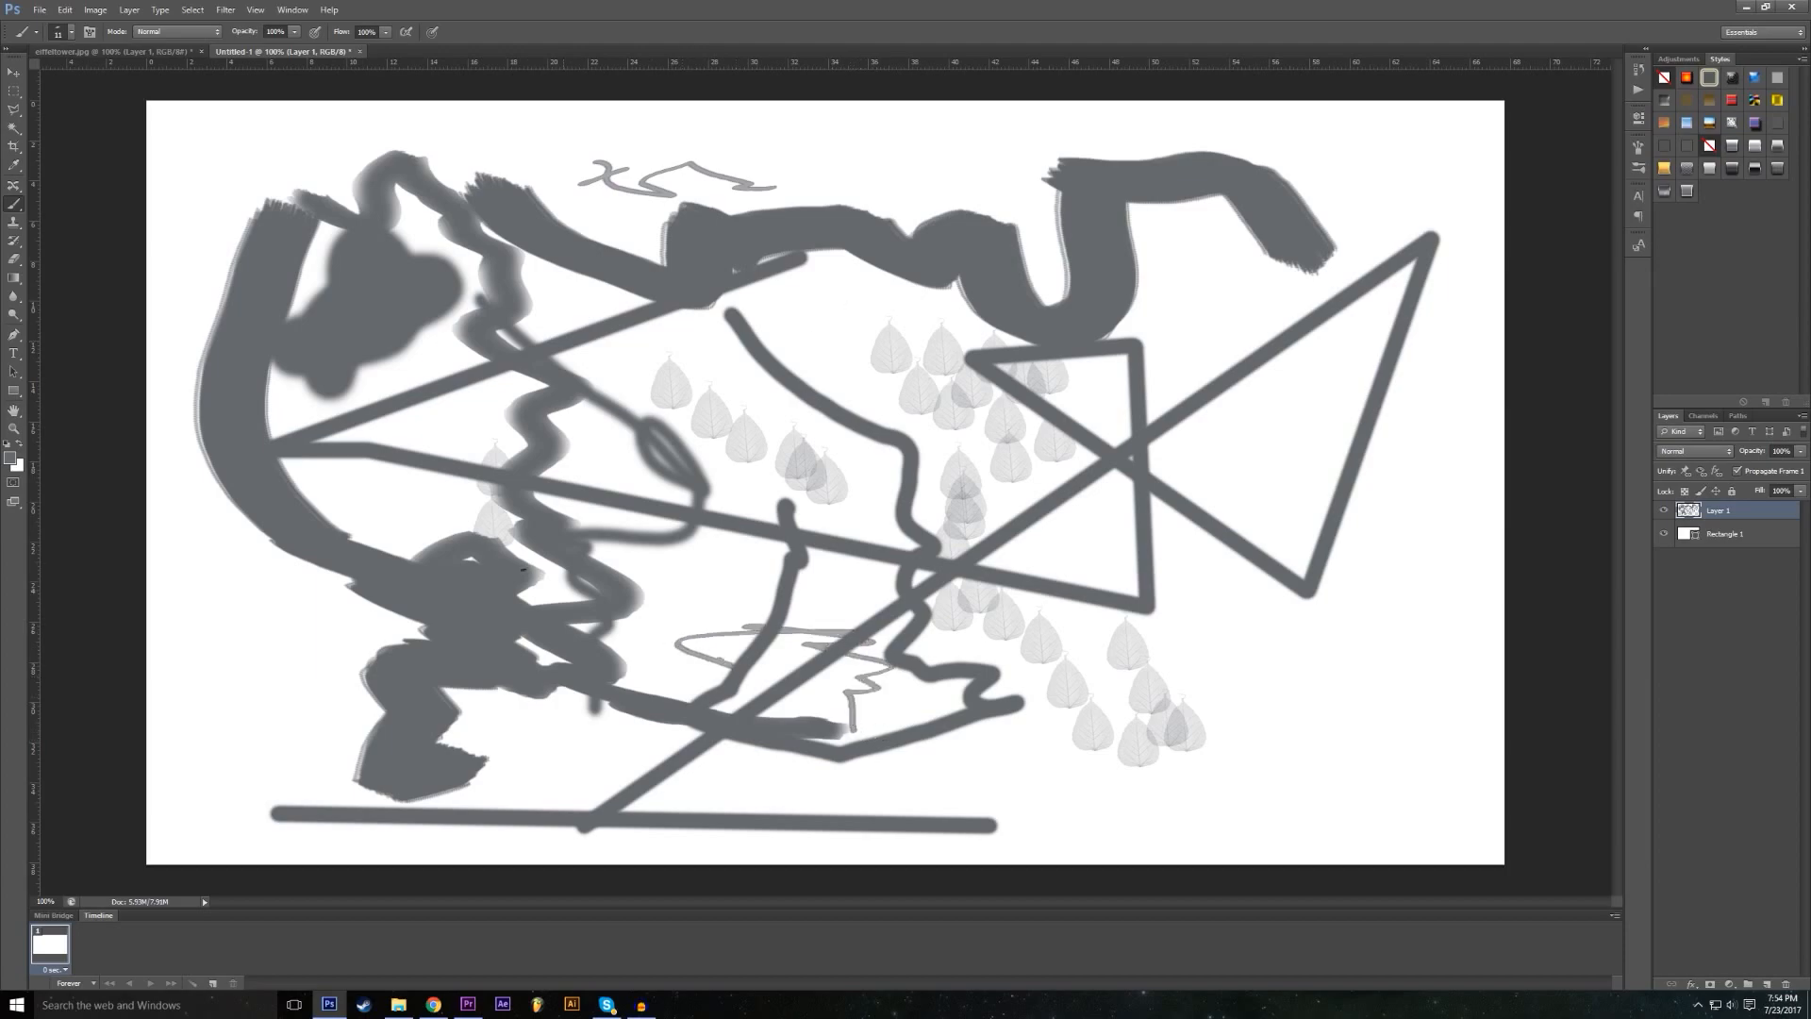
Step: Choose the grass brush preset and paint a tuft of grass in the canvas's upper-left corner
click(74, 34)
click(75, 204)
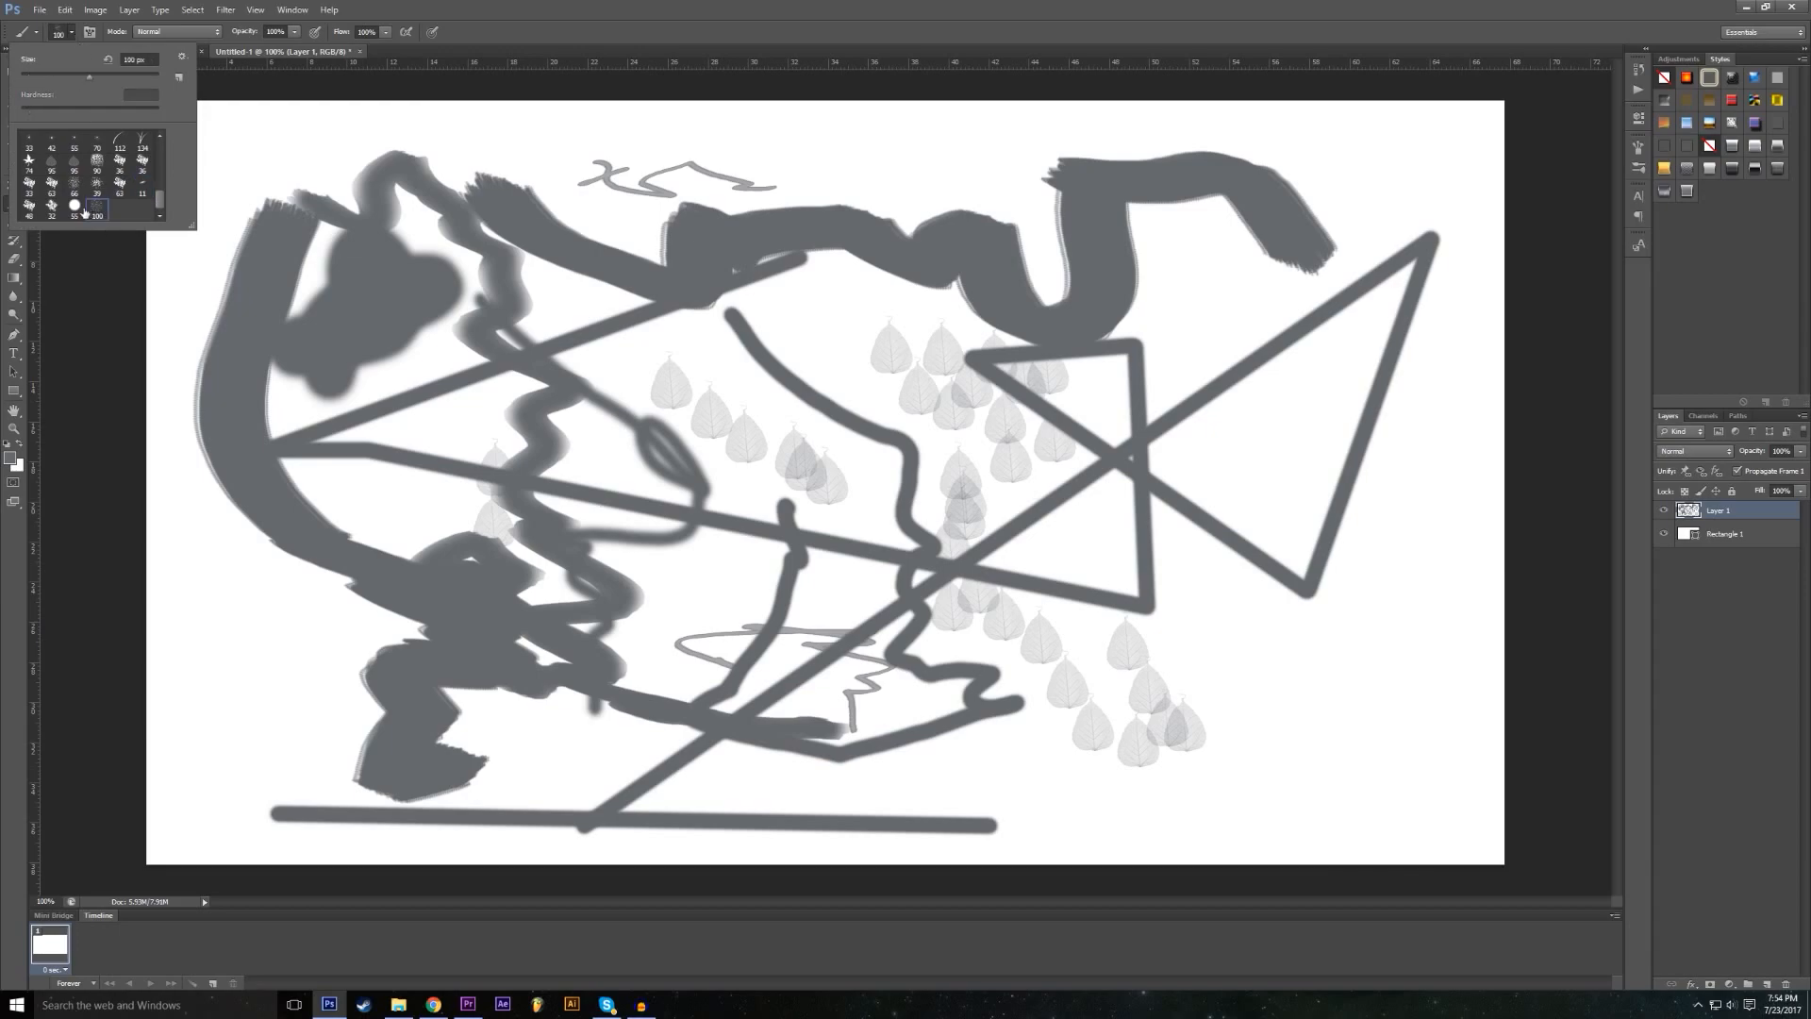
scroll(137, 170, up, 1)
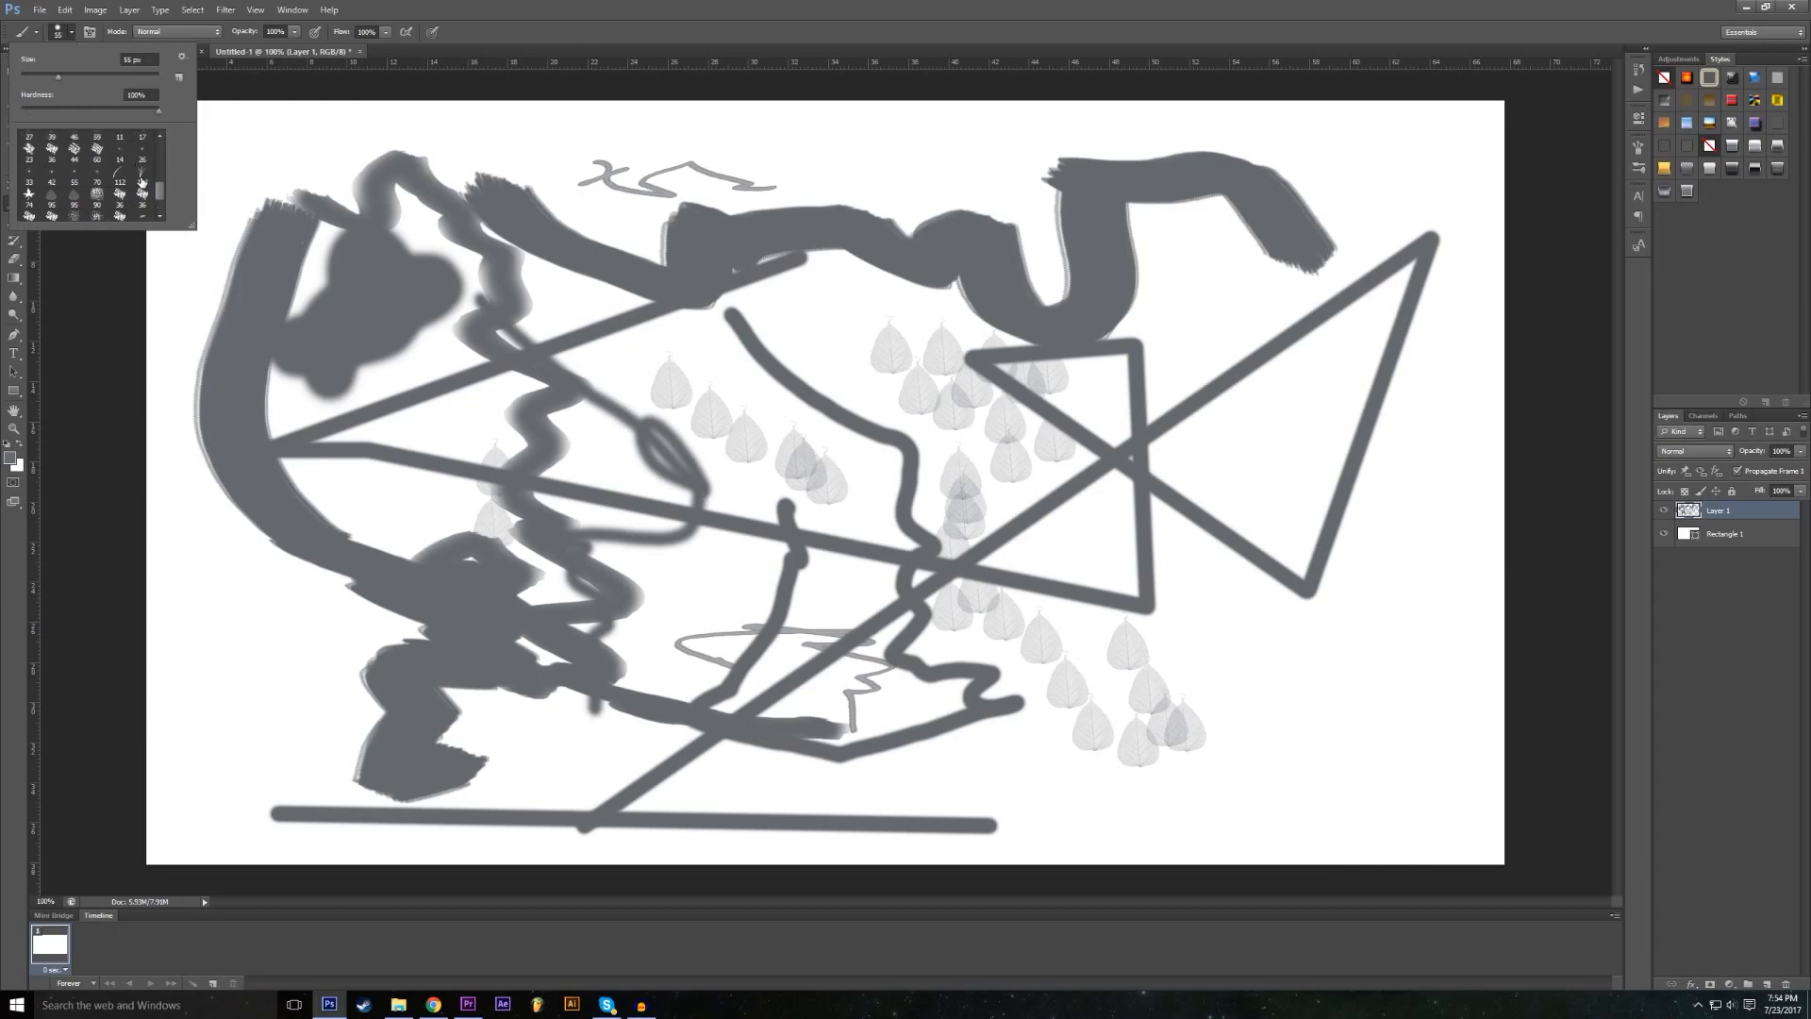
click(242, 182)
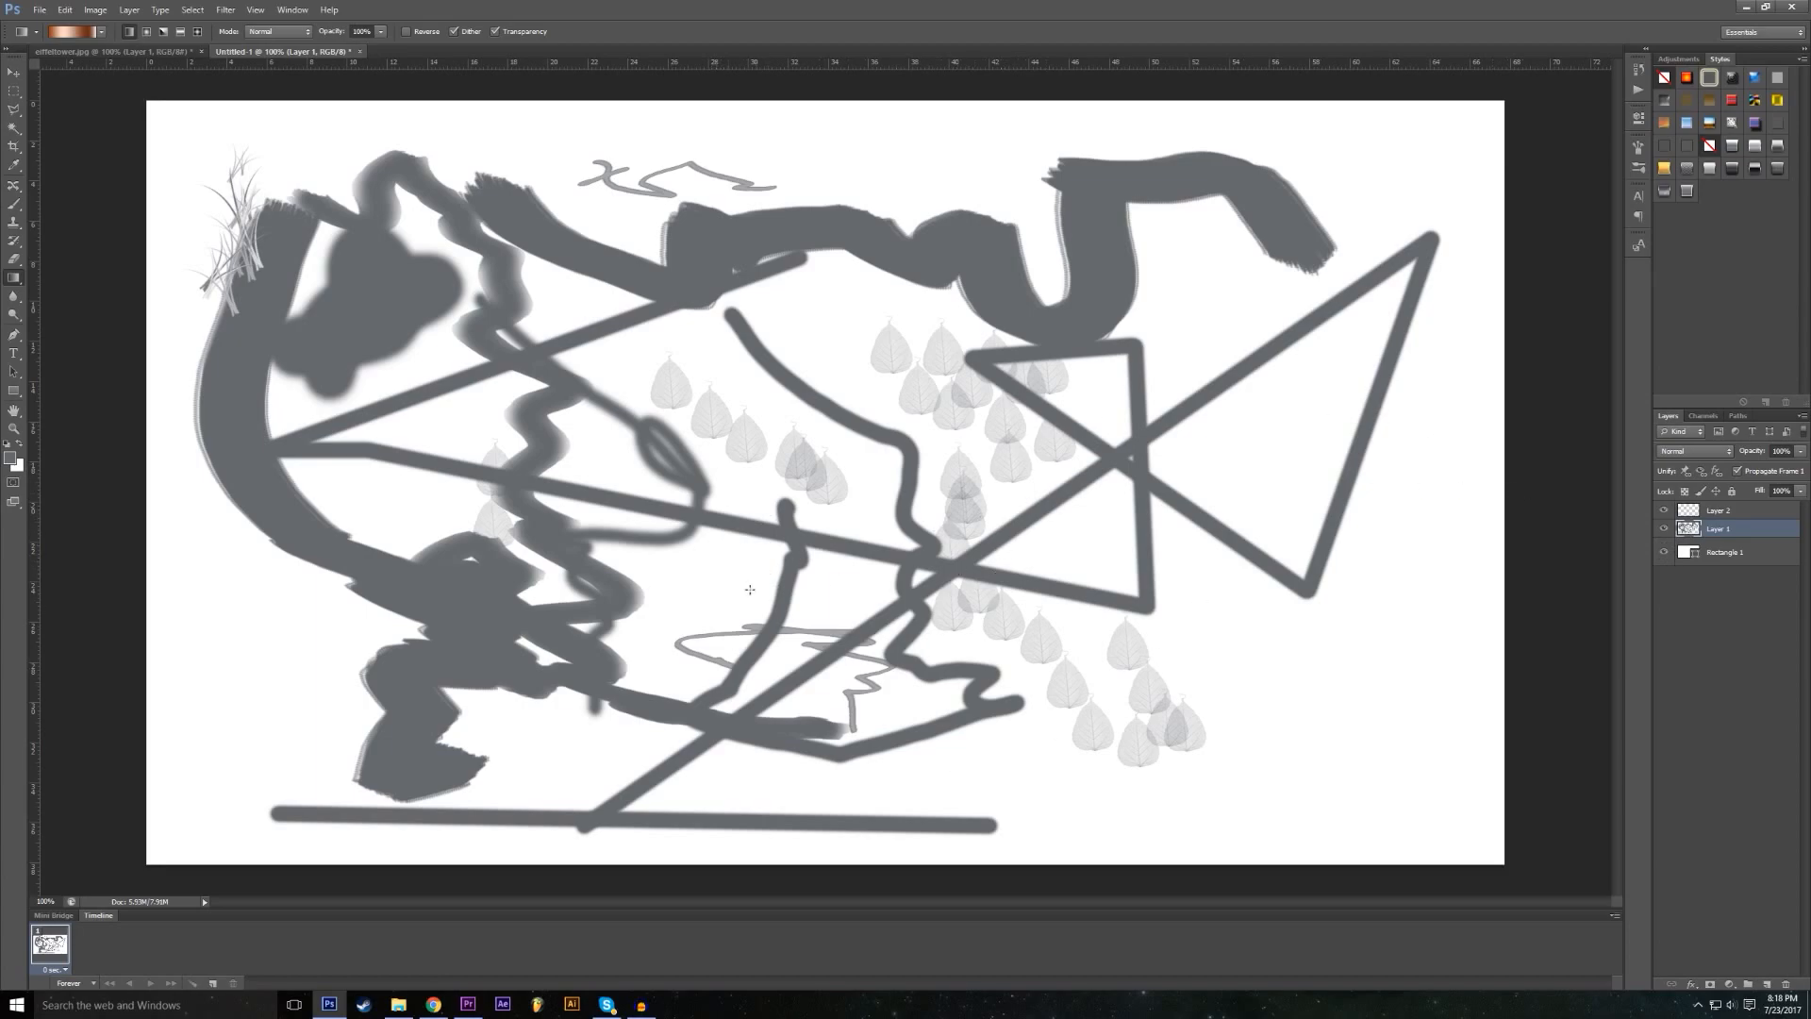
Step: Hide Layer 1 and make Layer 2 the active layer
click(1666, 529)
click(1711, 514)
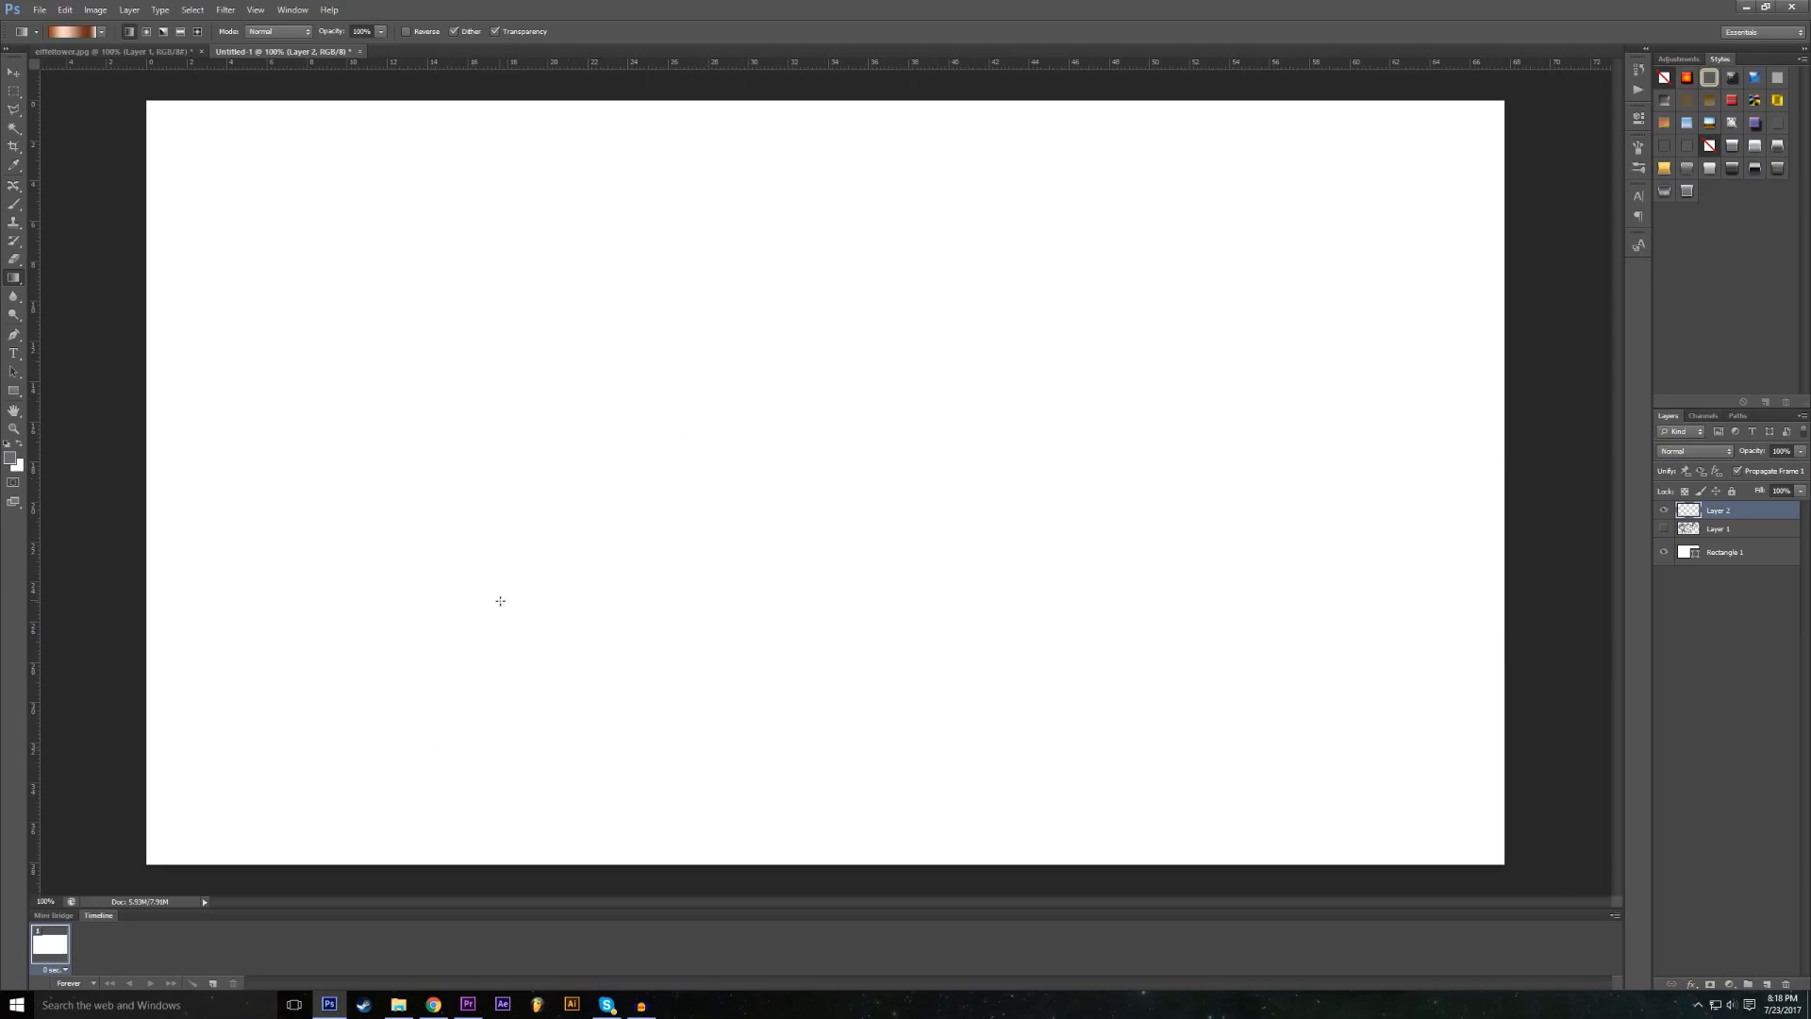
Step: Activate the Gradient tool and set its gradient to the Black, White preset
right_click(16, 280)
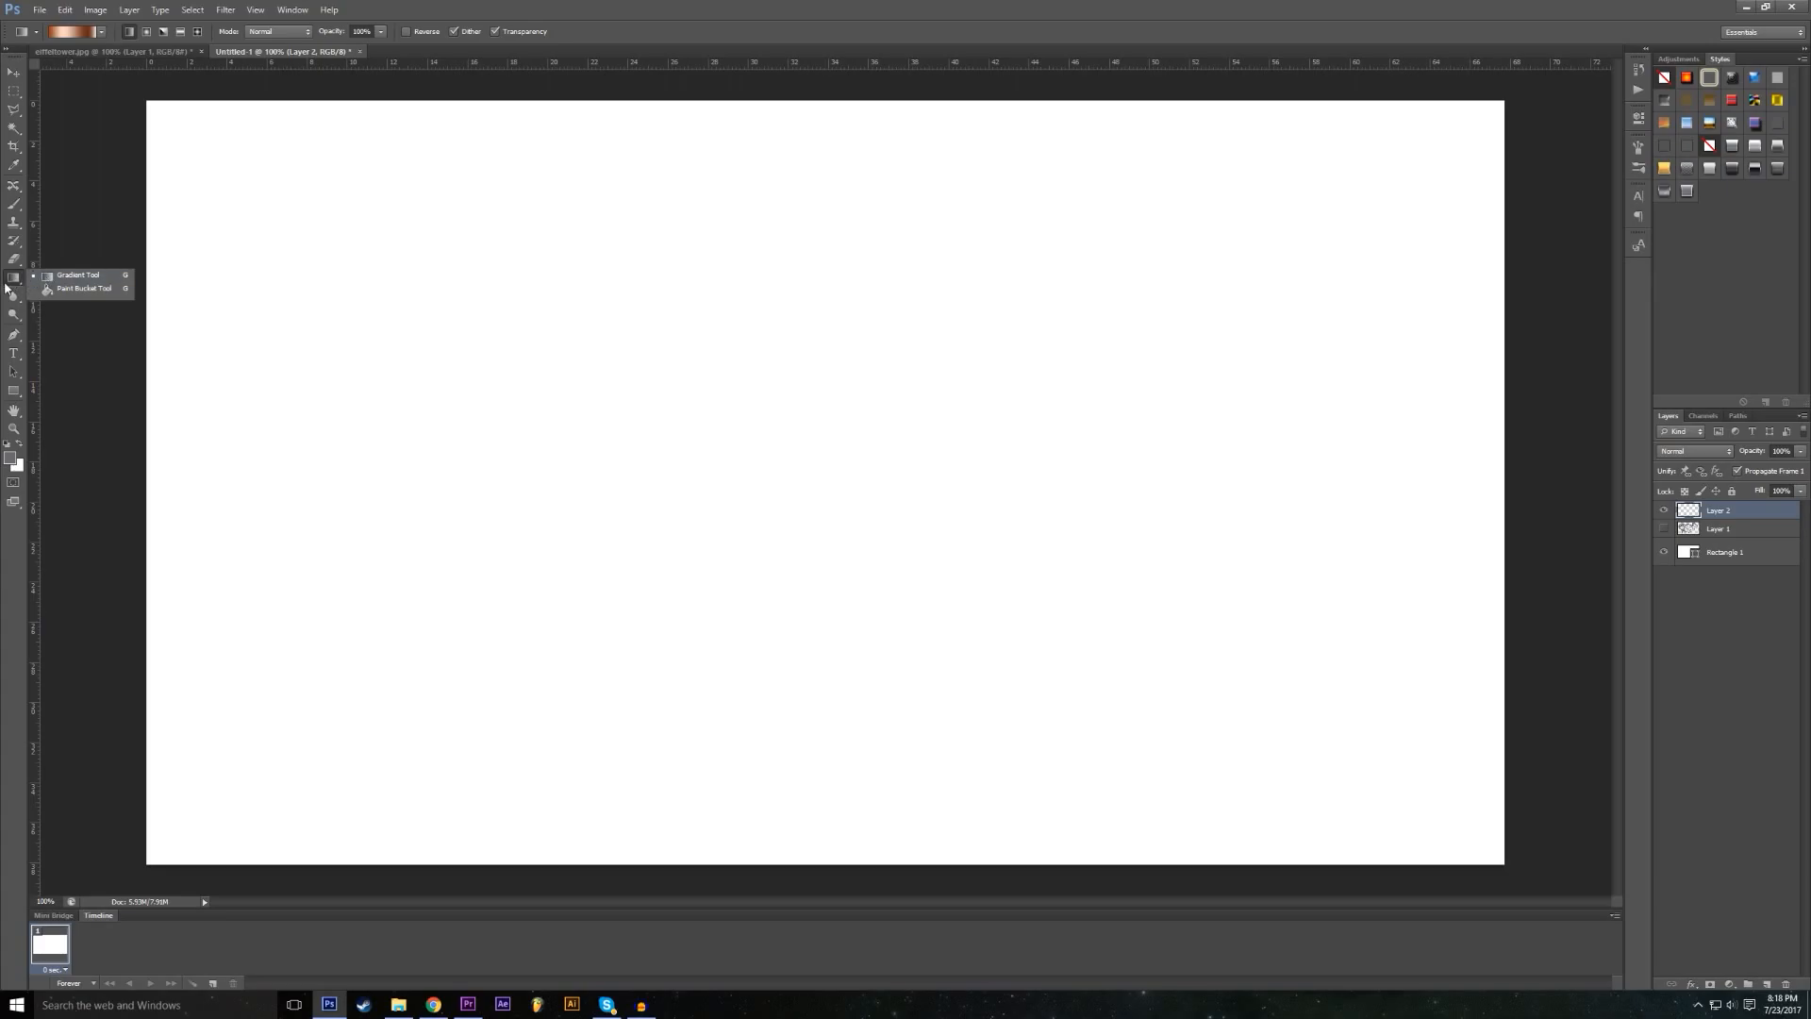
click(13, 280)
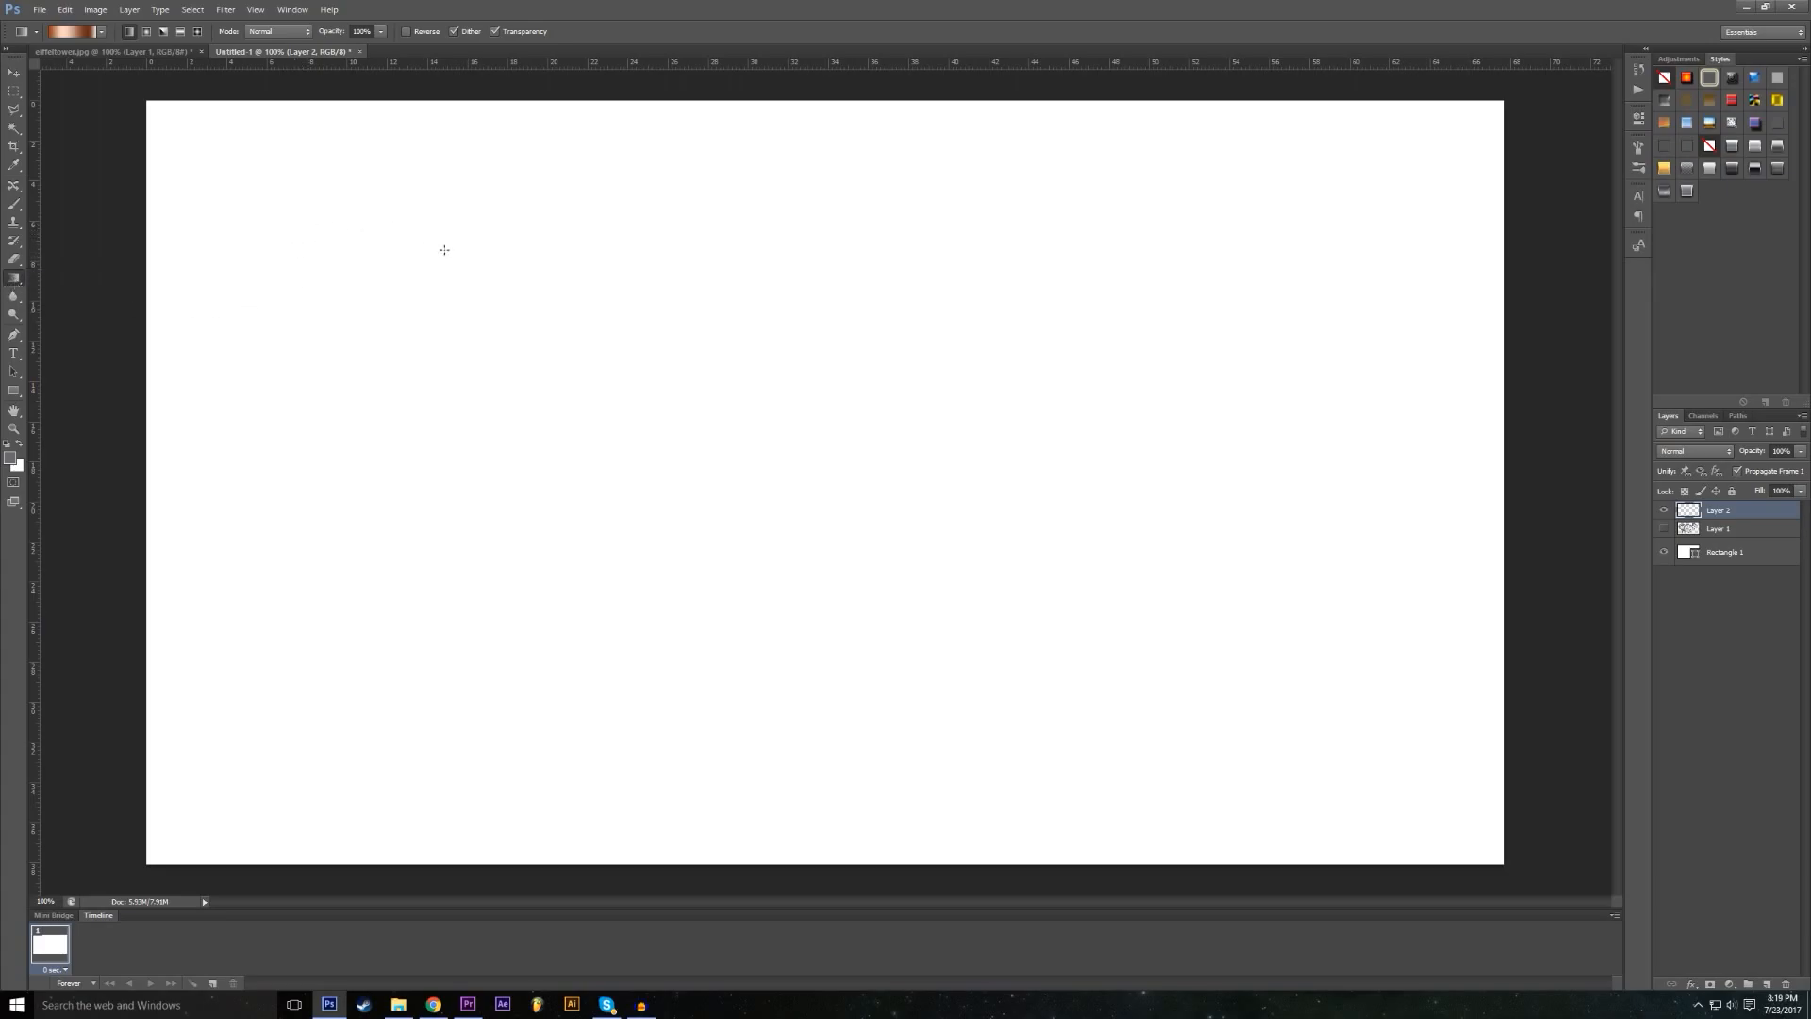
click(88, 32)
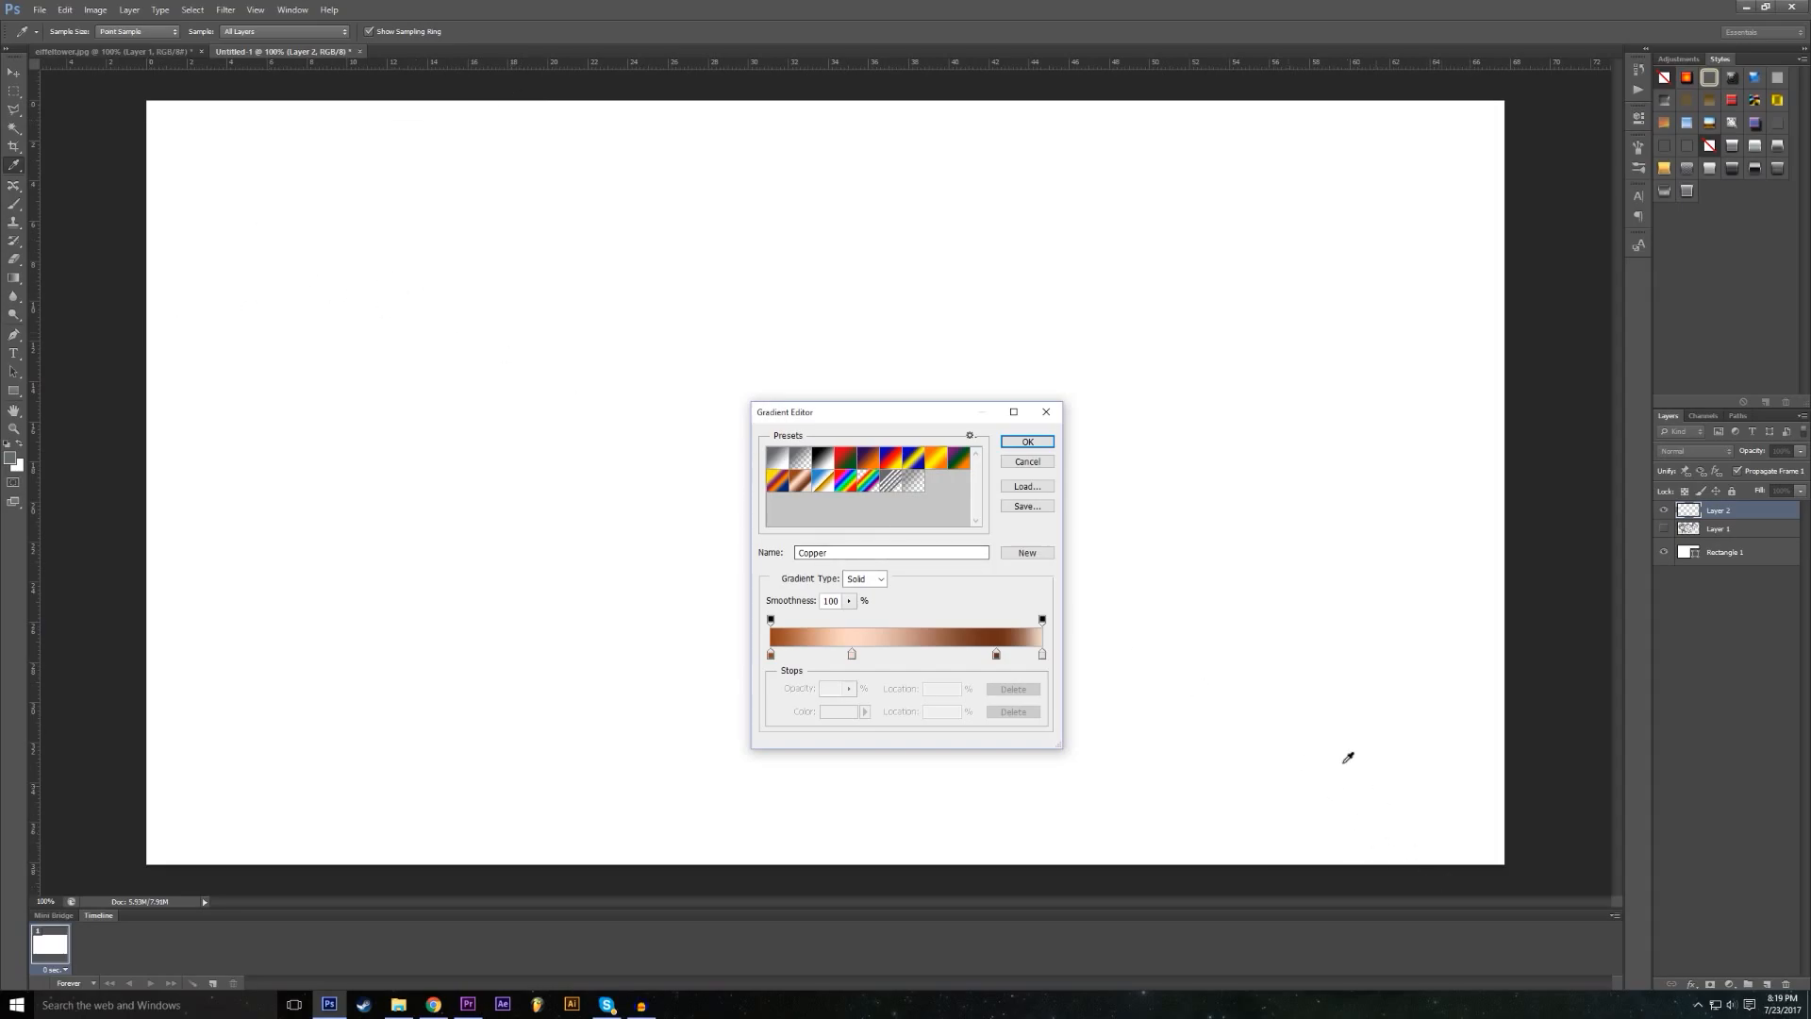
click(824, 460)
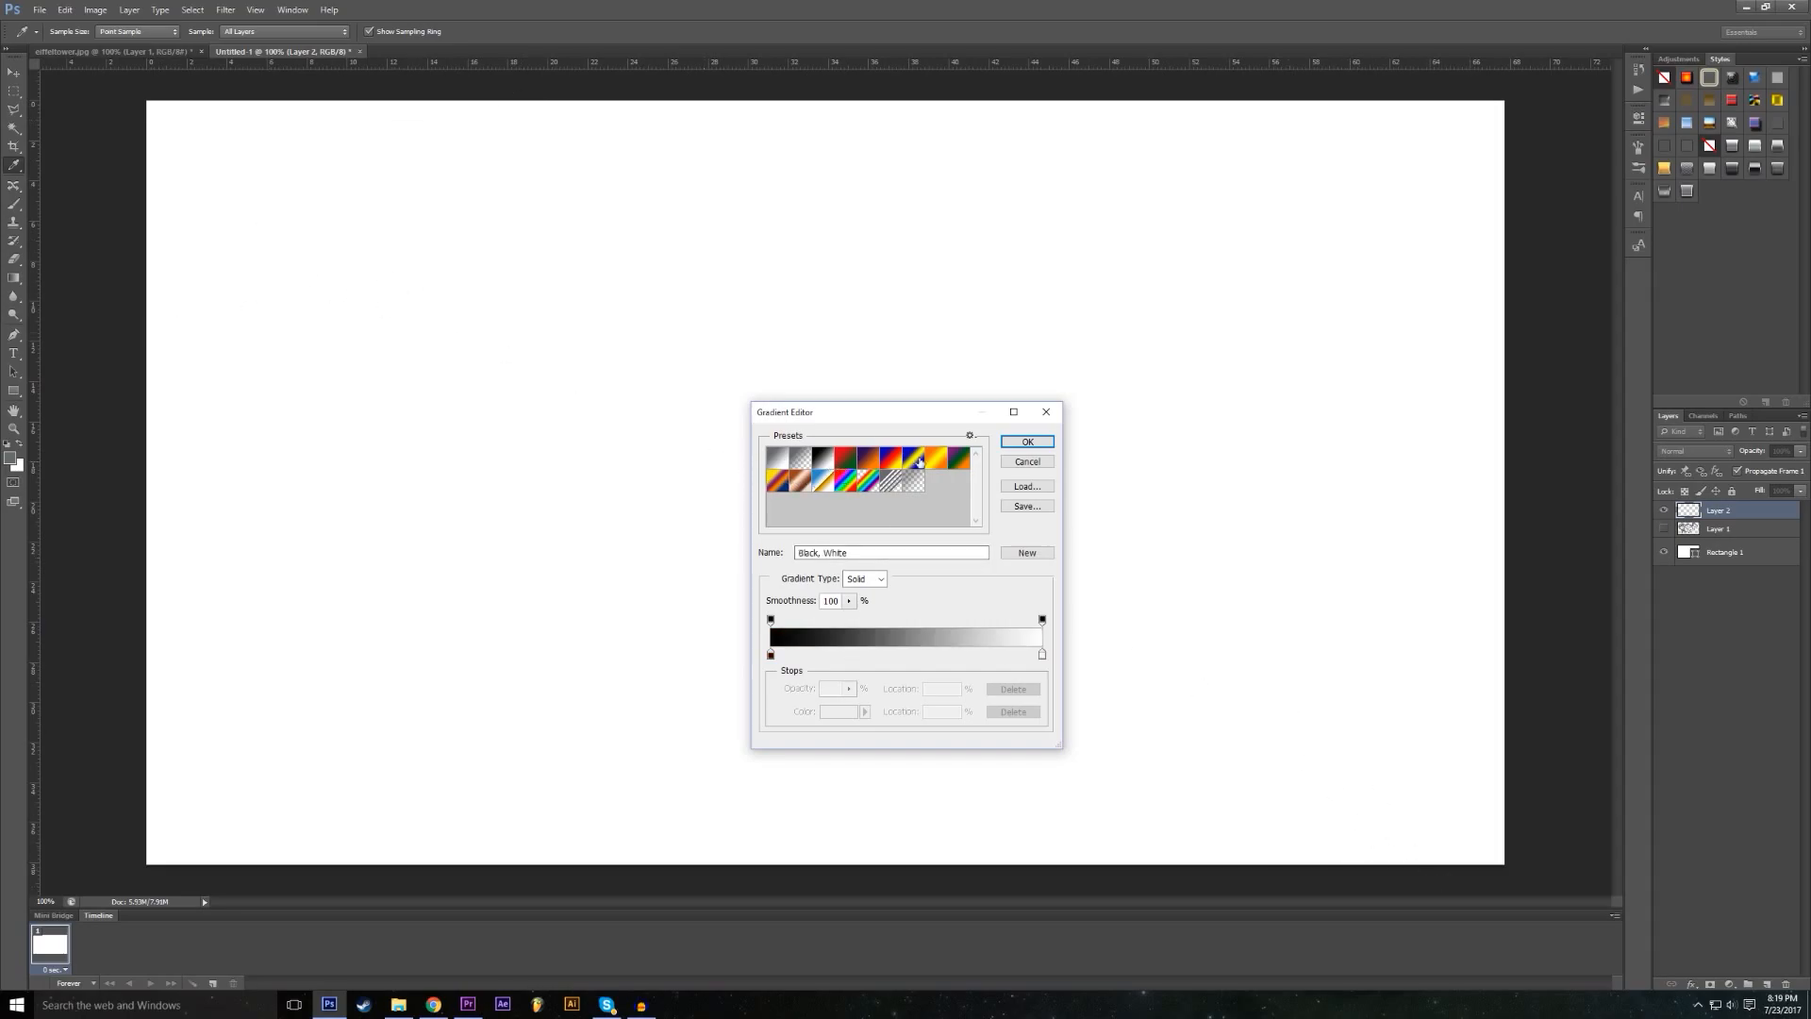
click(1035, 445)
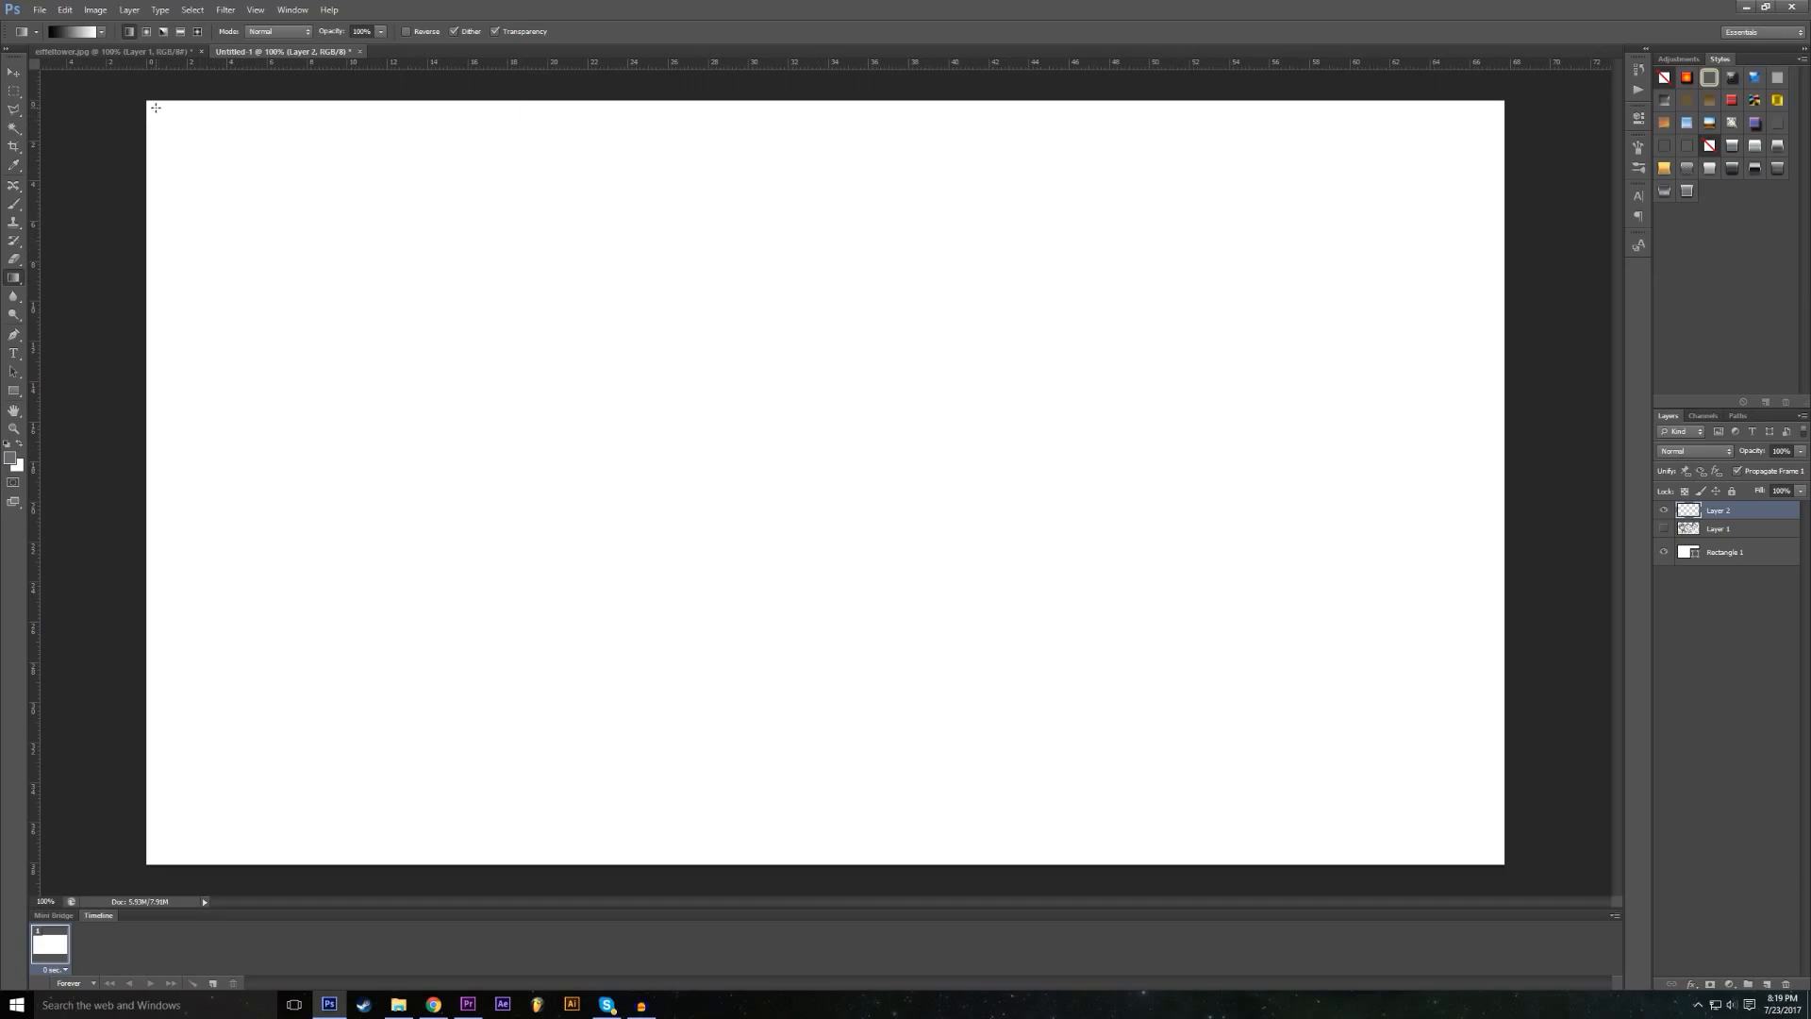
Step: Fill Layer 2 with a diagonal black-to-white gradient from the upper-left corner, and redraw it starting from the lower-right corner
drag(151, 104, 1499, 859)
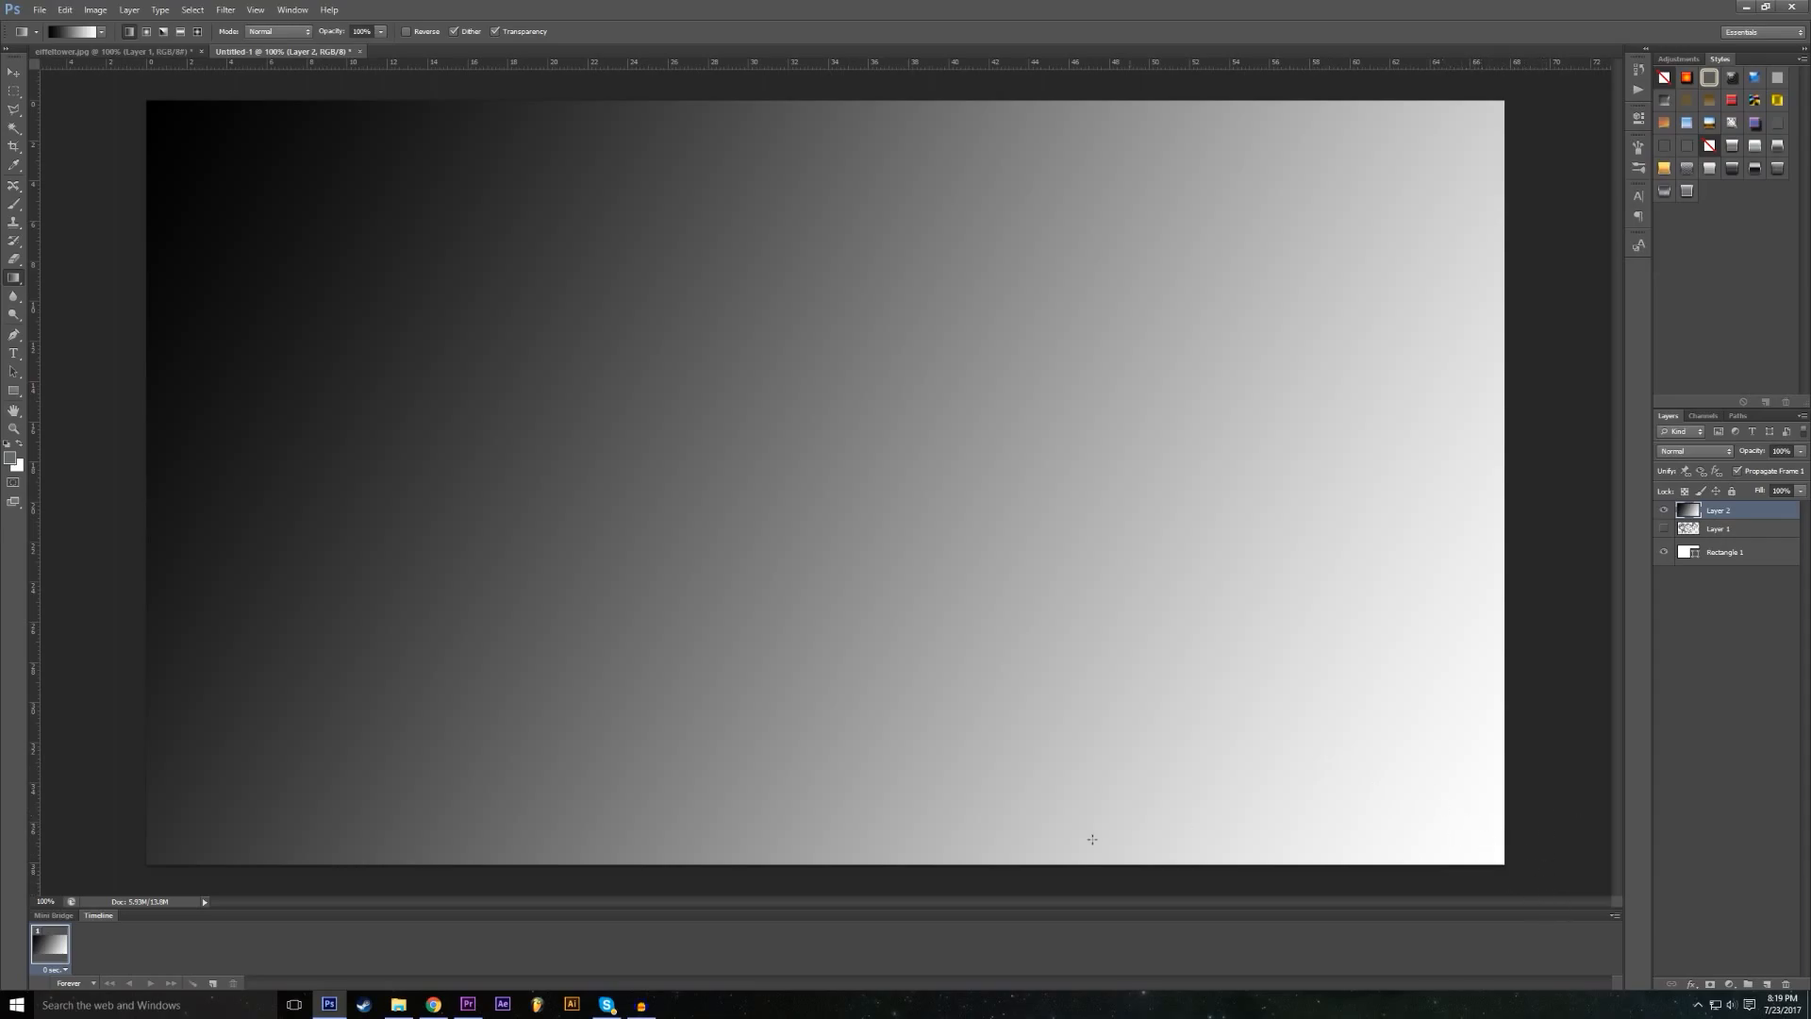
drag(1499, 858, 154, 110)
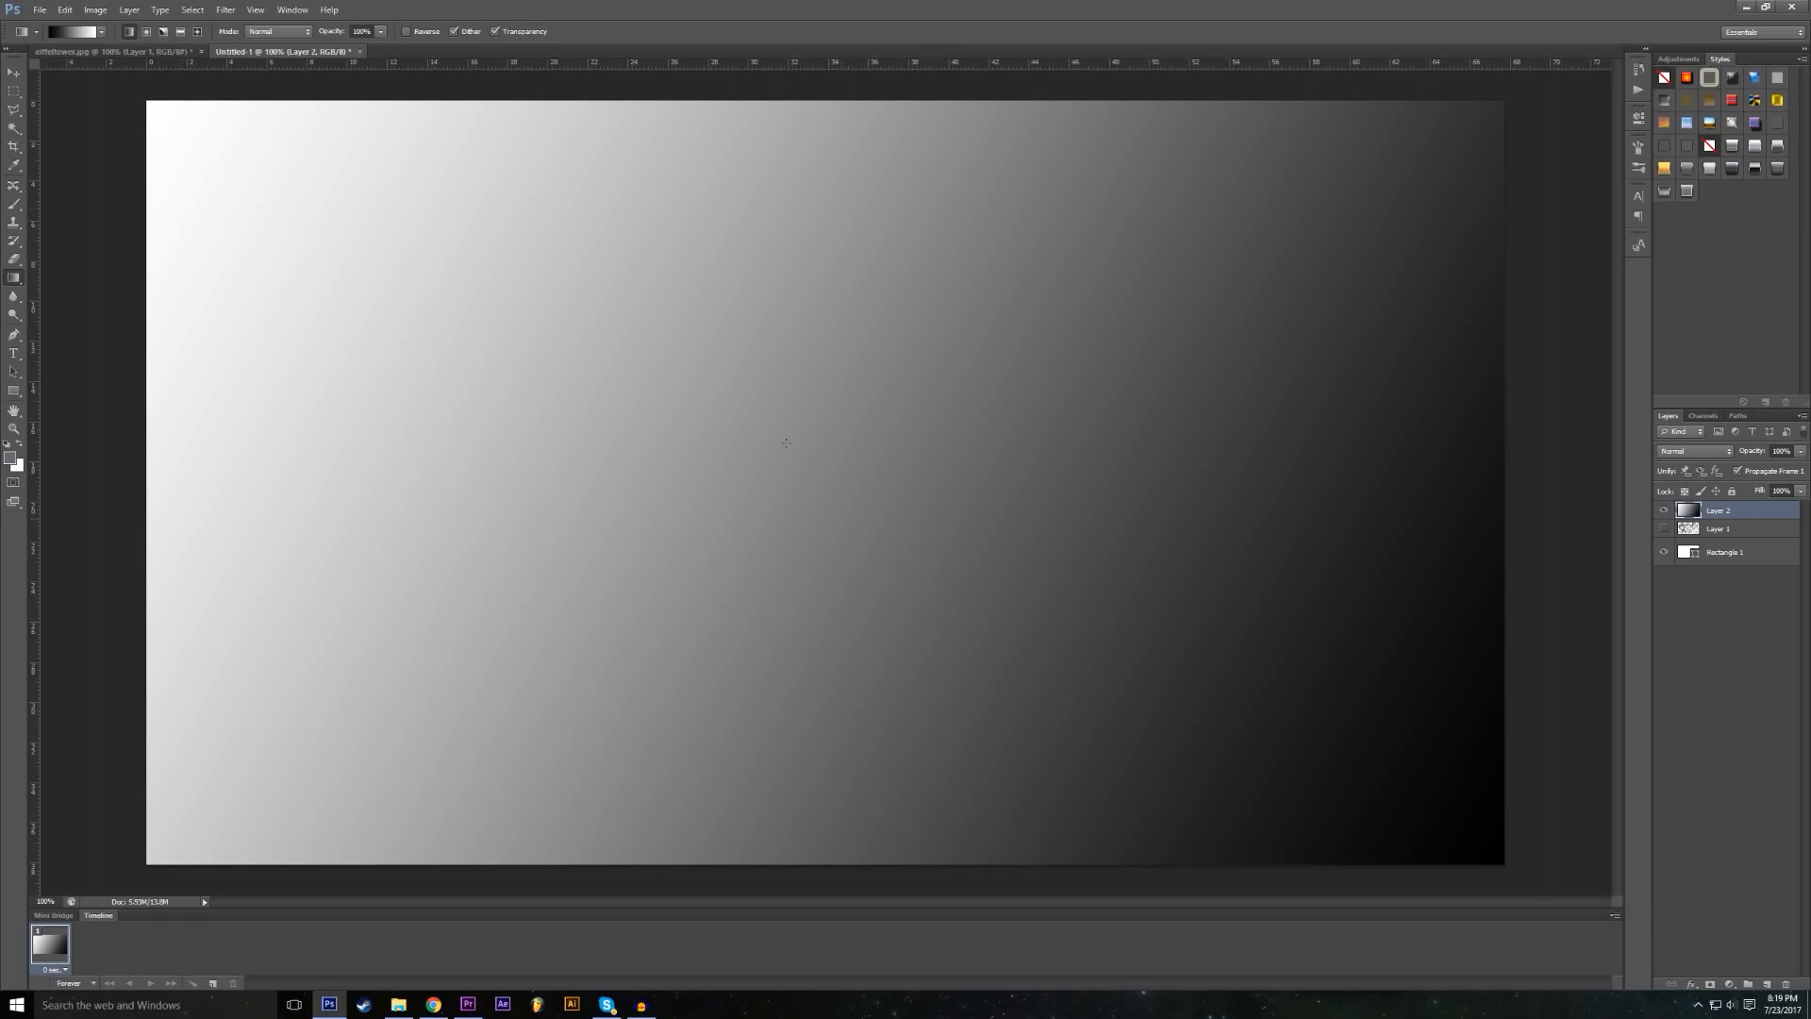
Step: Switch the gradient to the striped transparent preset and draw several overlapping diagonal stripe gradients across Layer 2
click(83, 31)
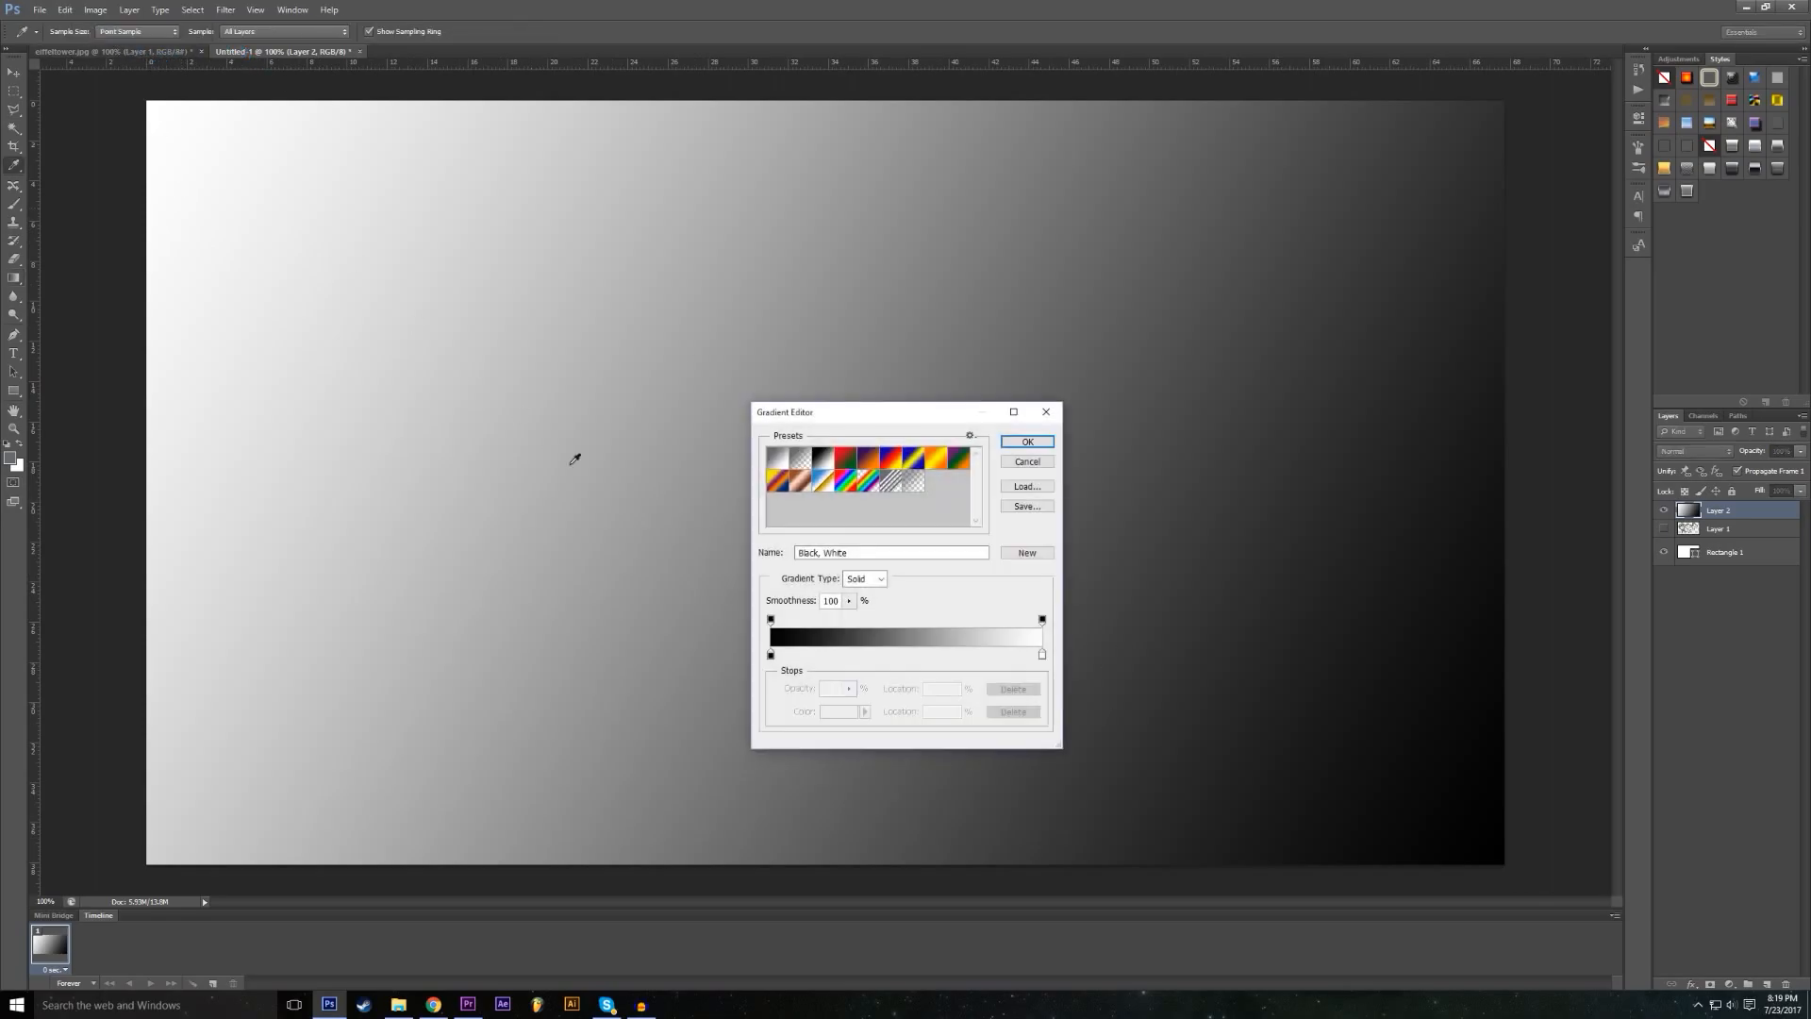
click(892, 486)
click(1027, 441)
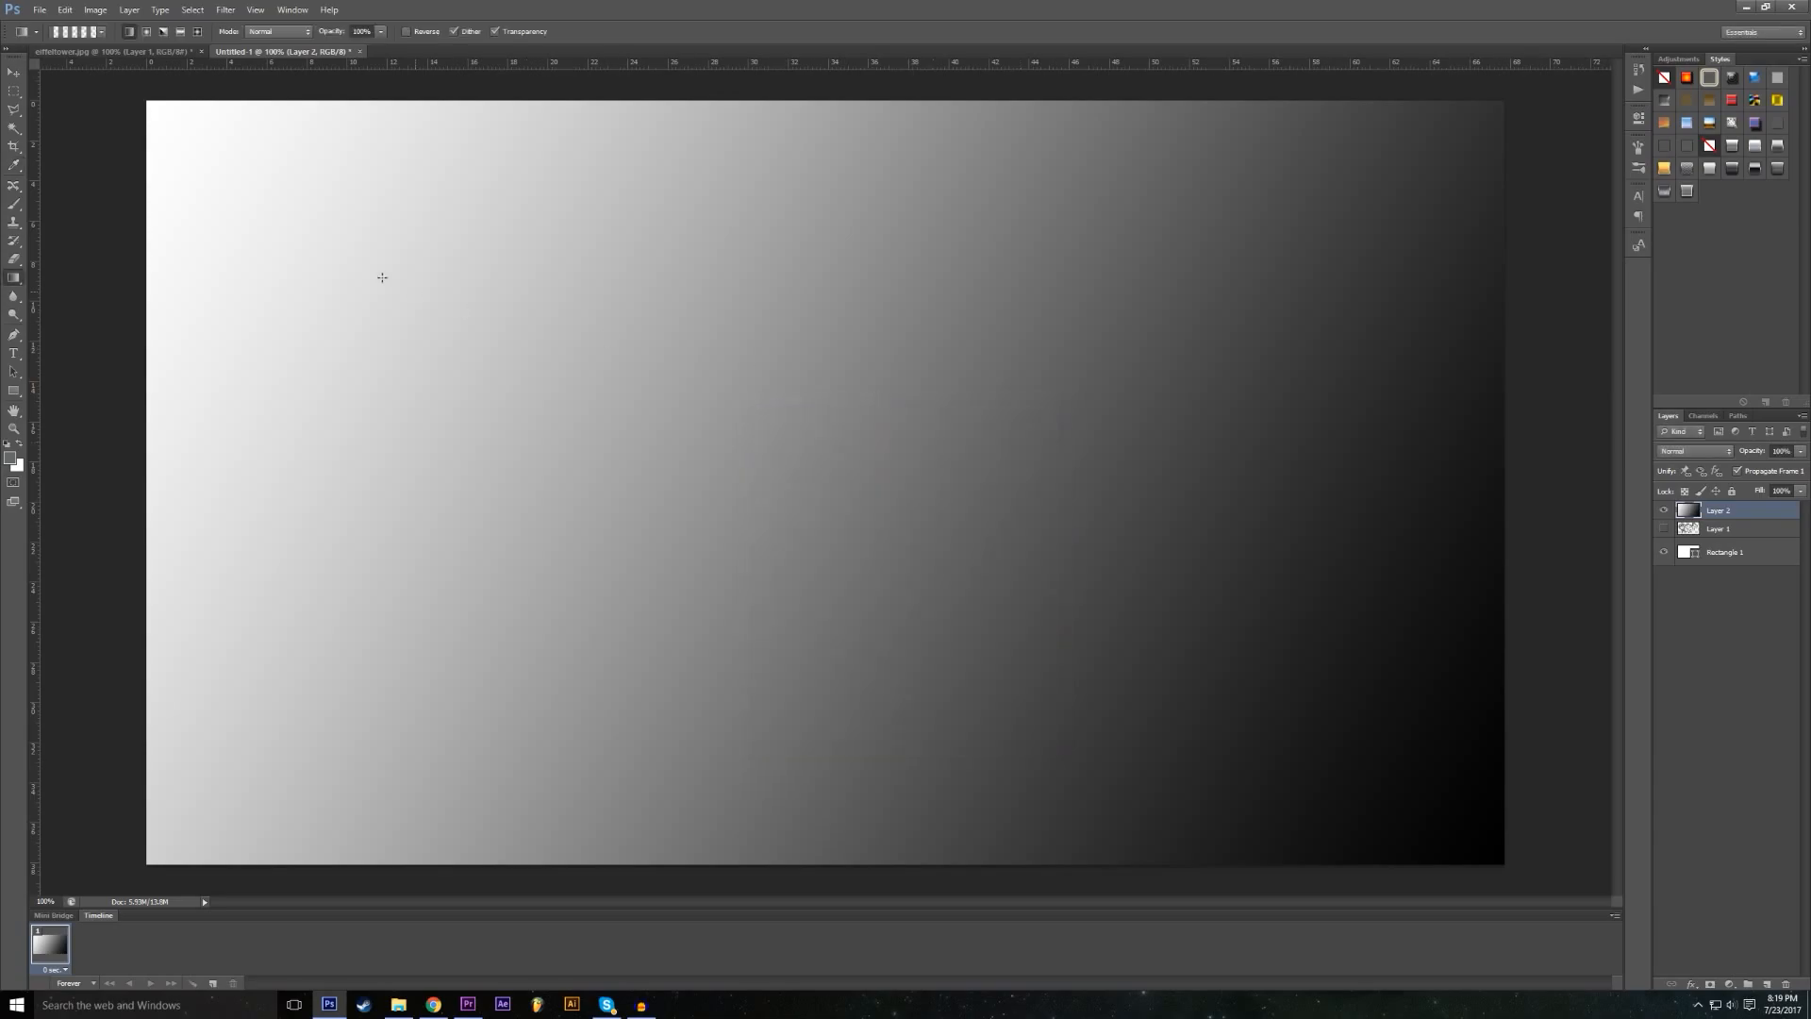
drag(149, 105, 1478, 842)
drag(366, 264, 1145, 726)
drag(350, 270, 576, 535)
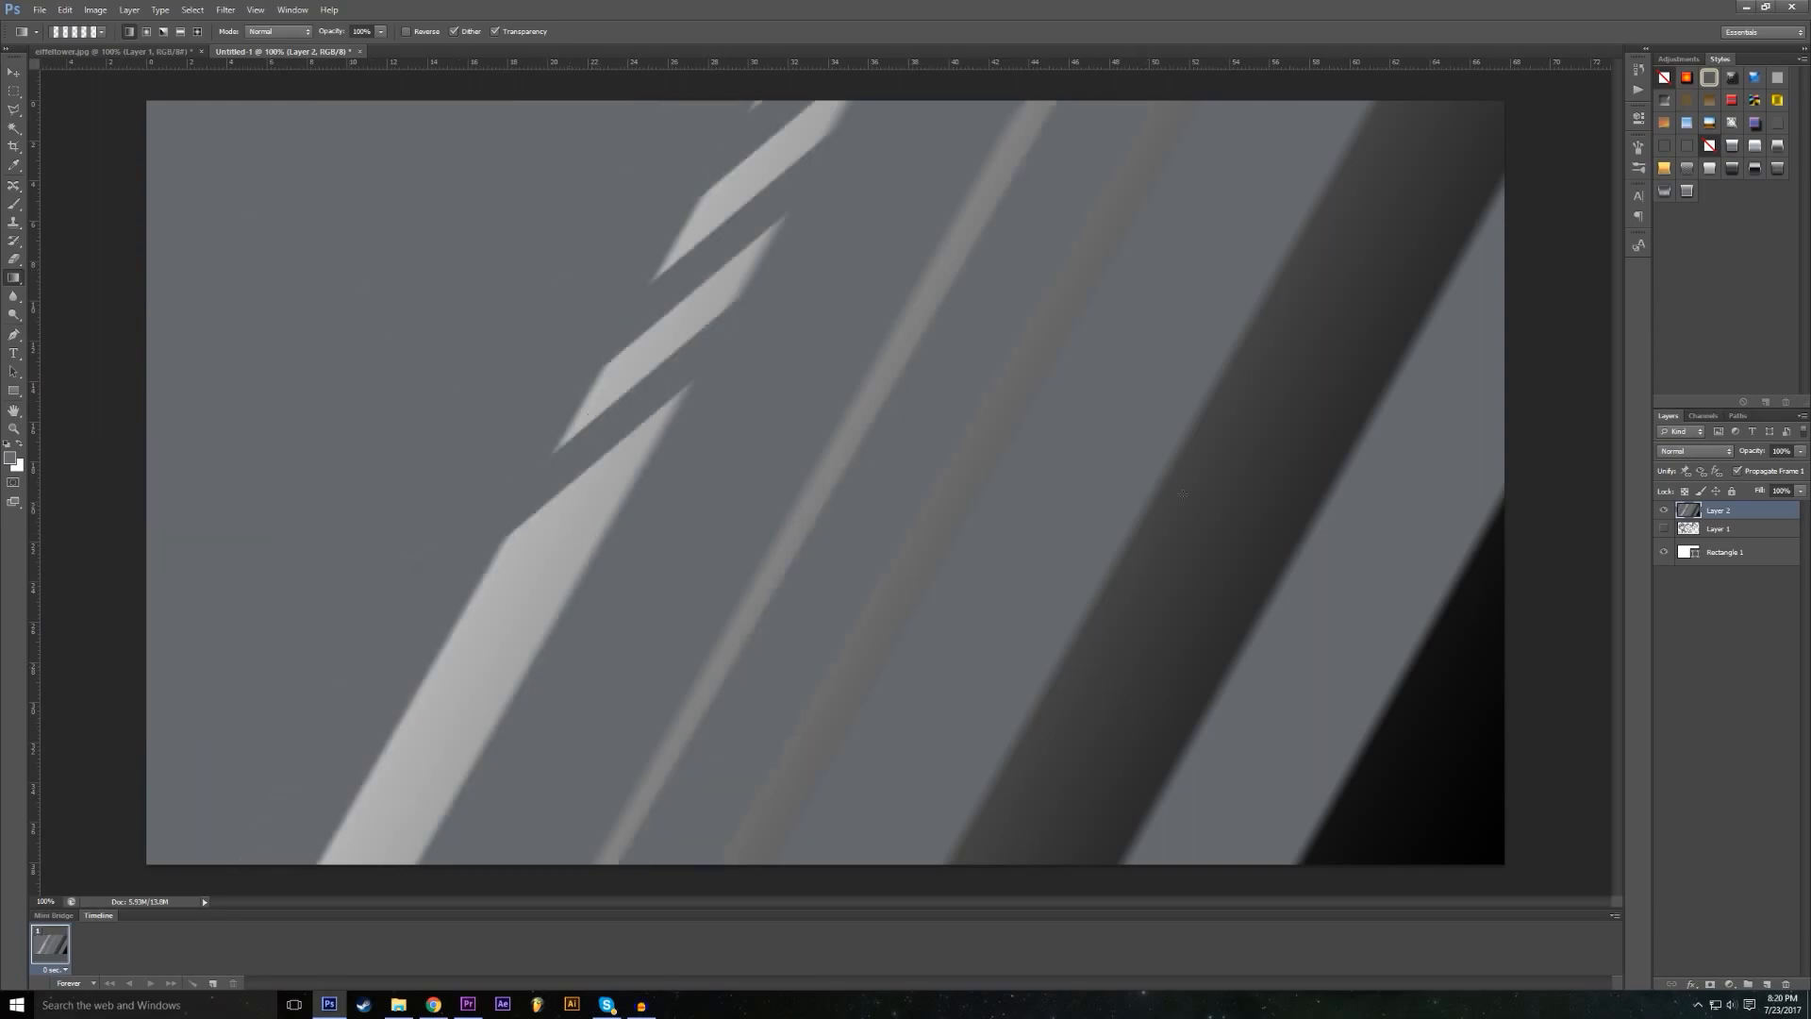
drag(1137, 504, 861, 594)
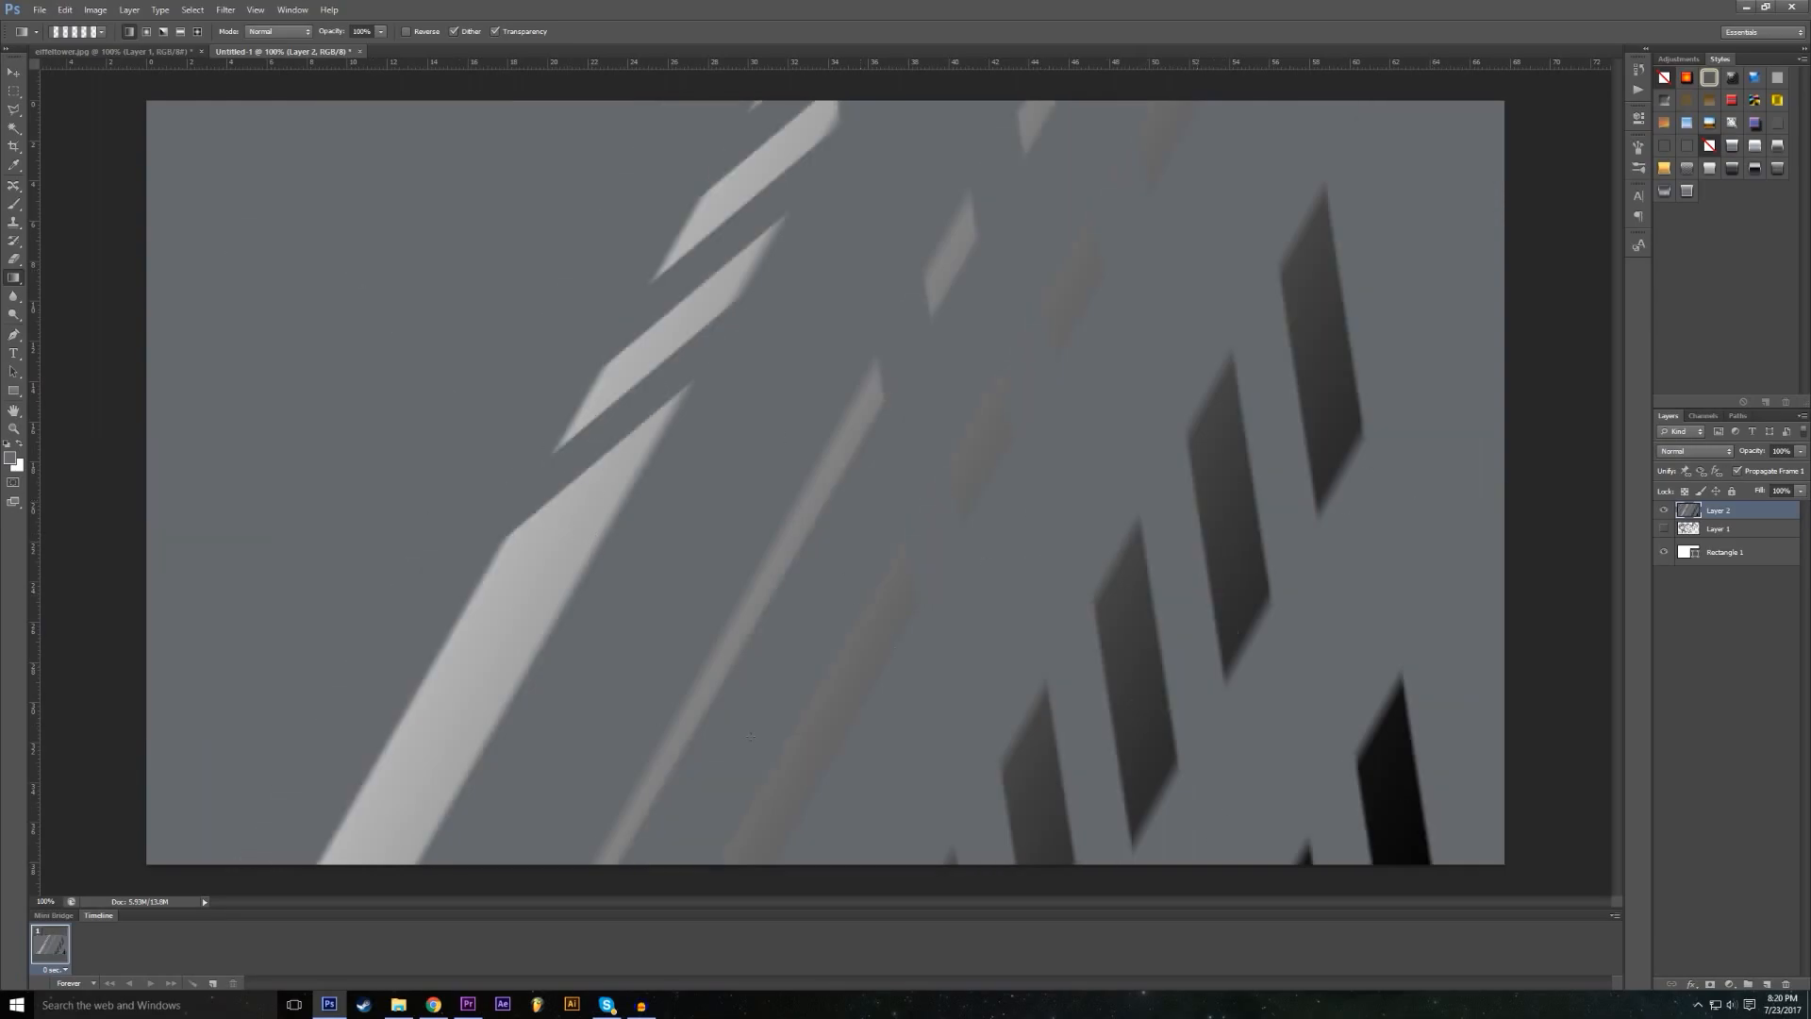
Step: Choose the orange-yellow-orange gradient preset and fill Layer 2 with diagonal gradients of differing lengths
click(101, 31)
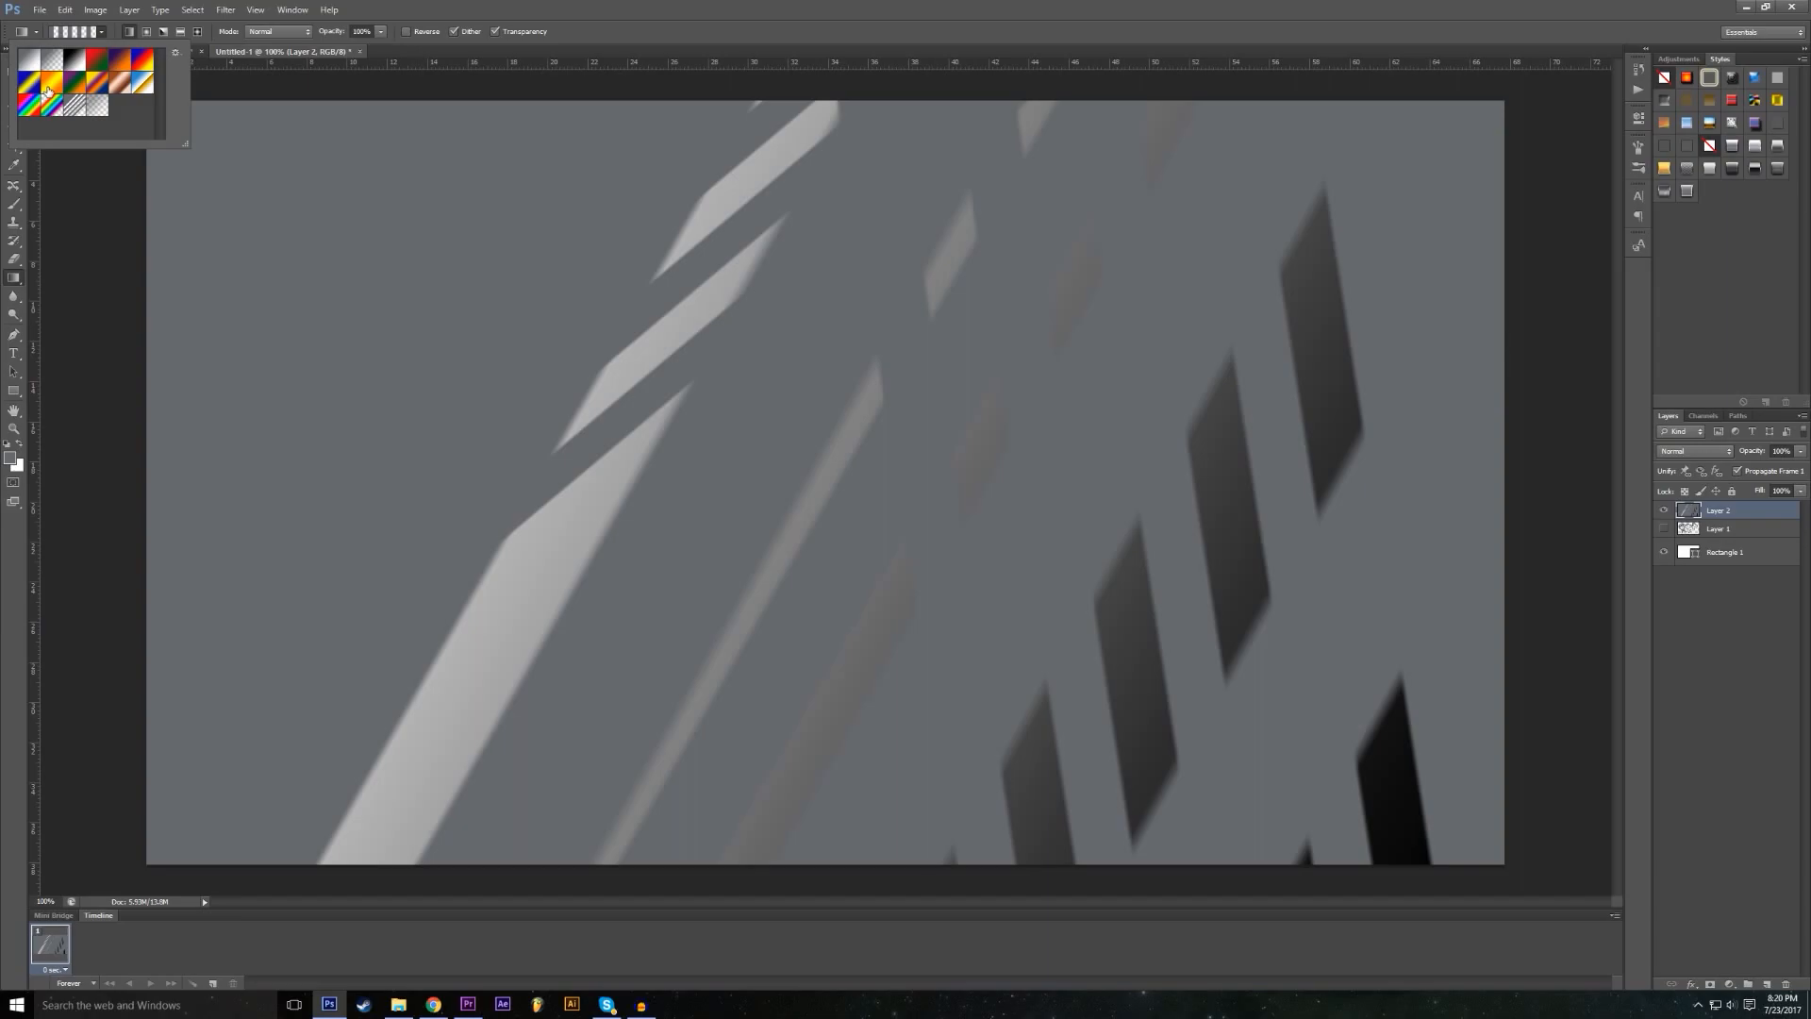
click(48, 90)
click(351, 6)
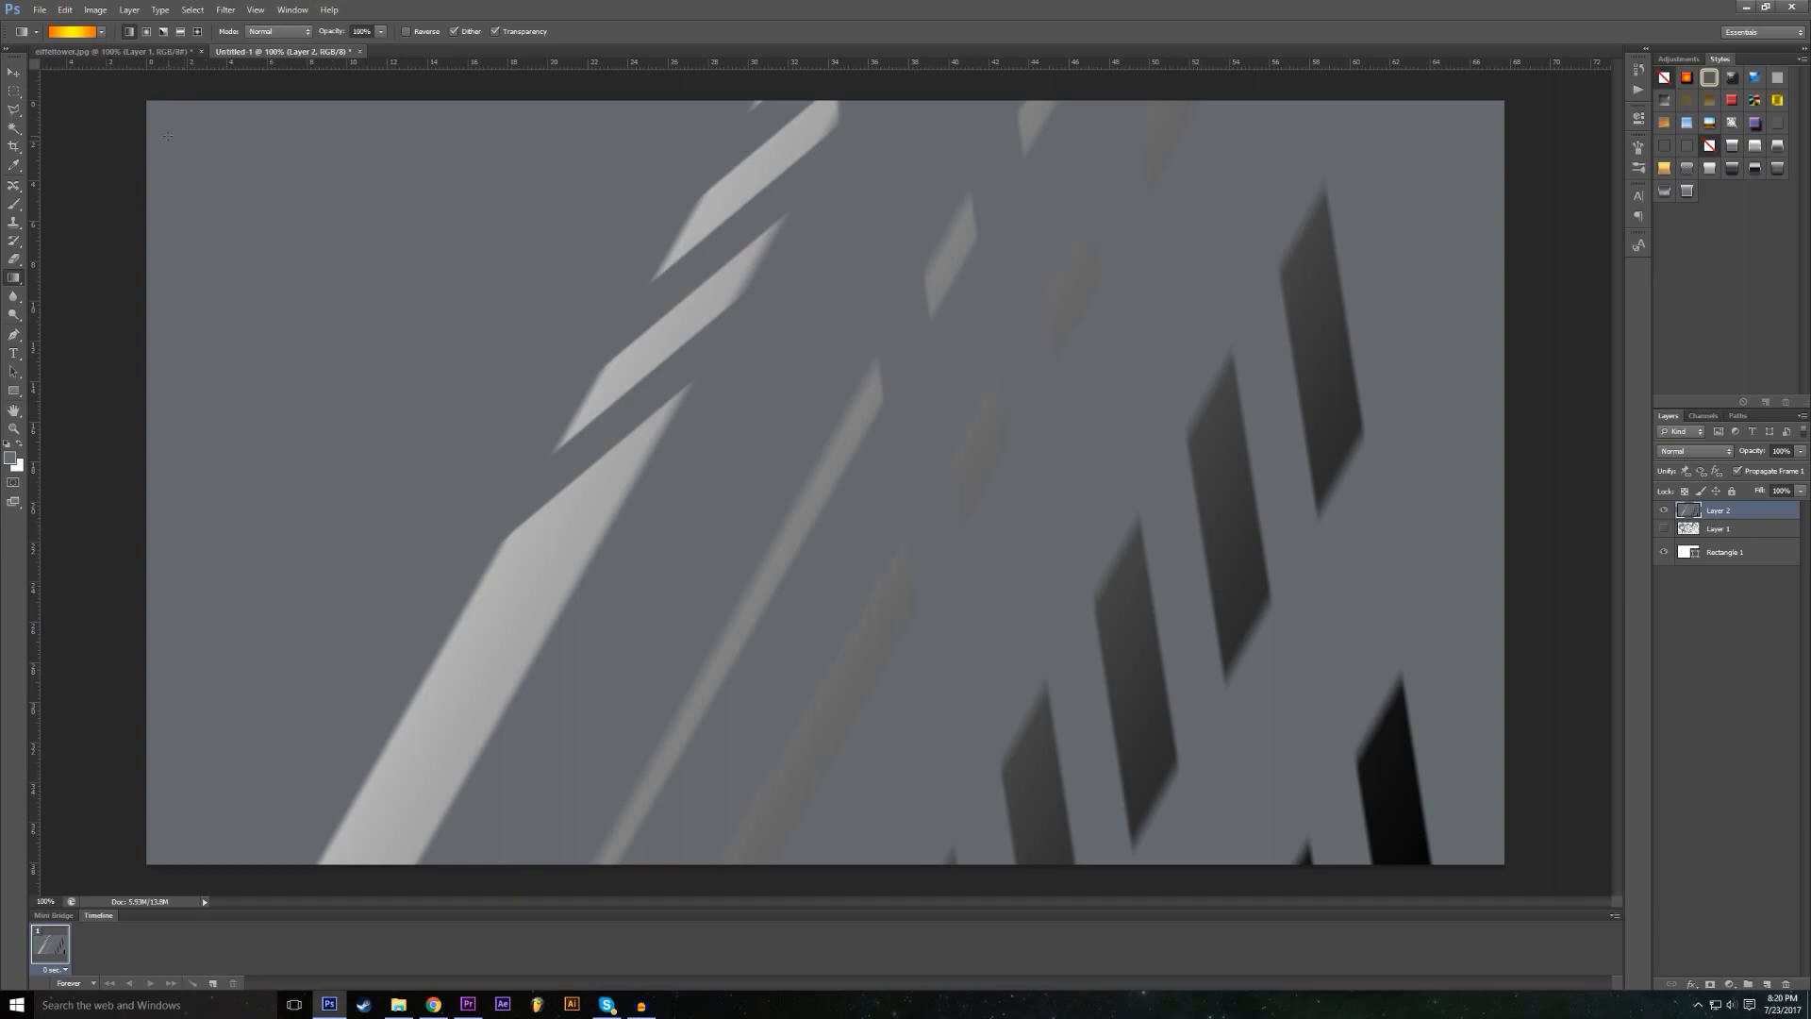
drag(726, 525, 1419, 781)
drag(1126, 734, 721, 509)
drag(580, 438, 836, 626)
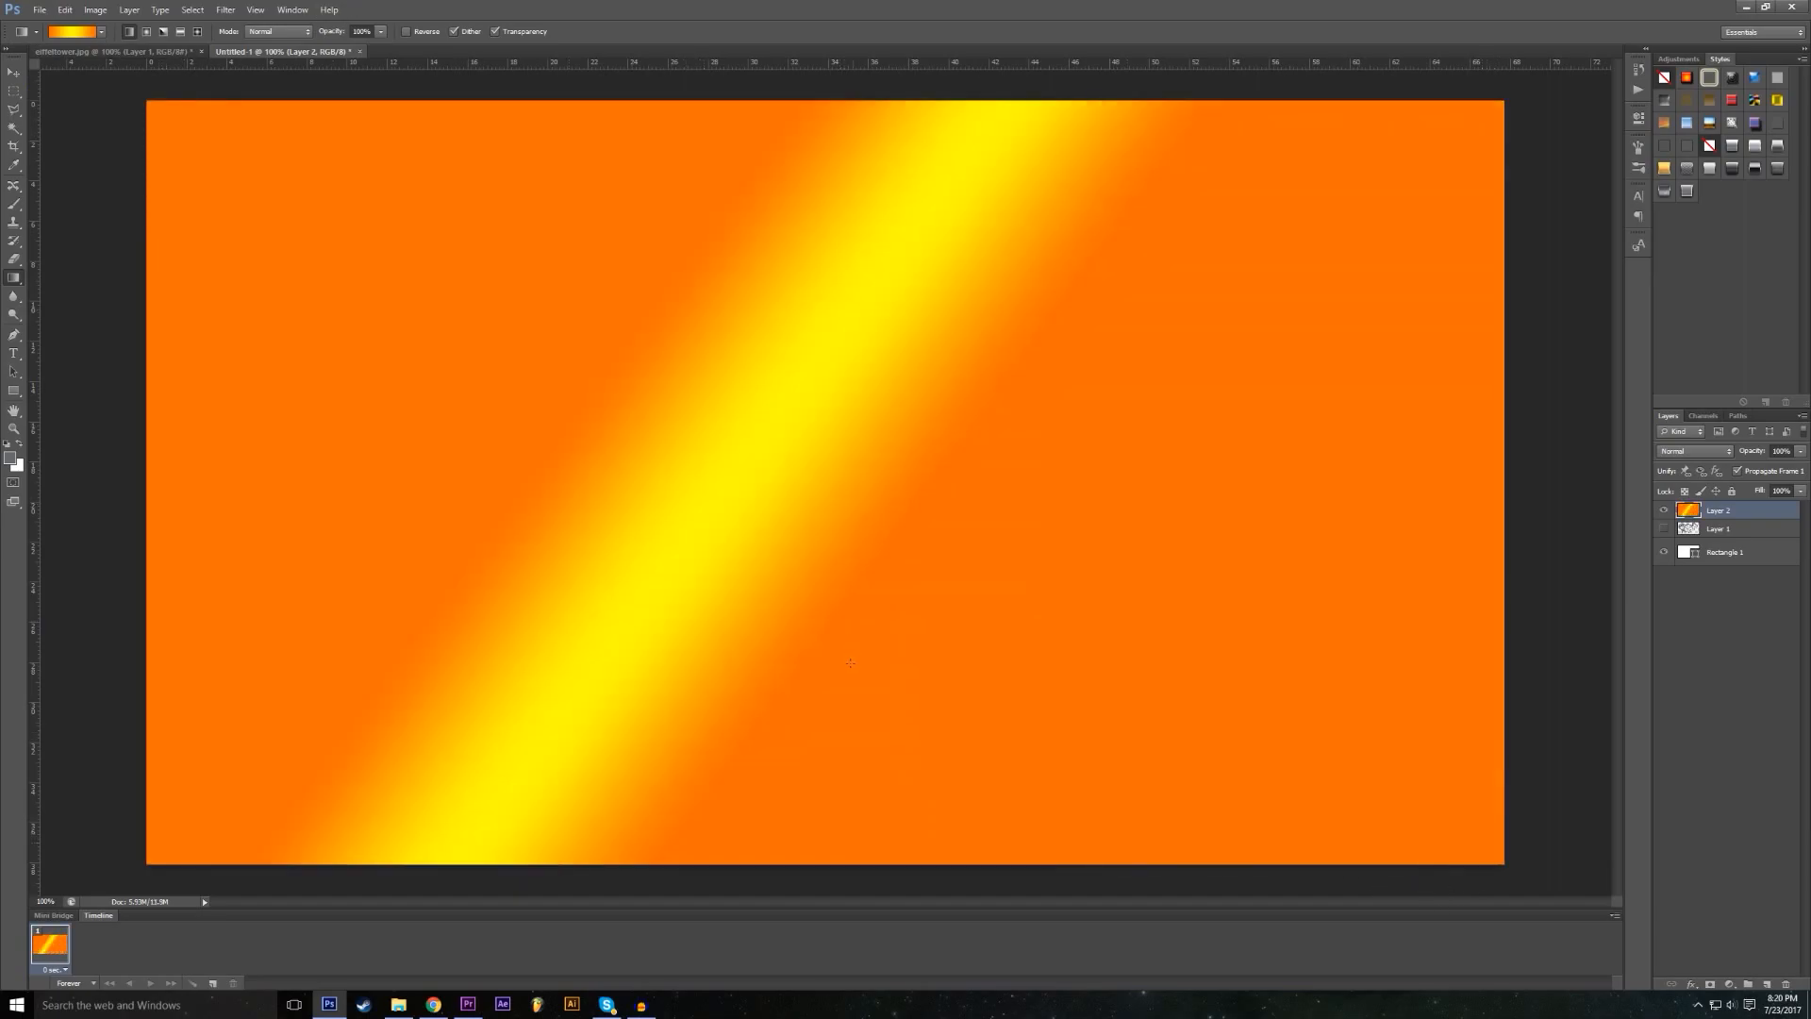
Step: Redraw the orange and yellow gradient on Layer 2 repeatedly, varying its length and direction between diagonal, horizontal and vertical
drag(614, 426, 1225, 748)
drag(1089, 717, 396, 276)
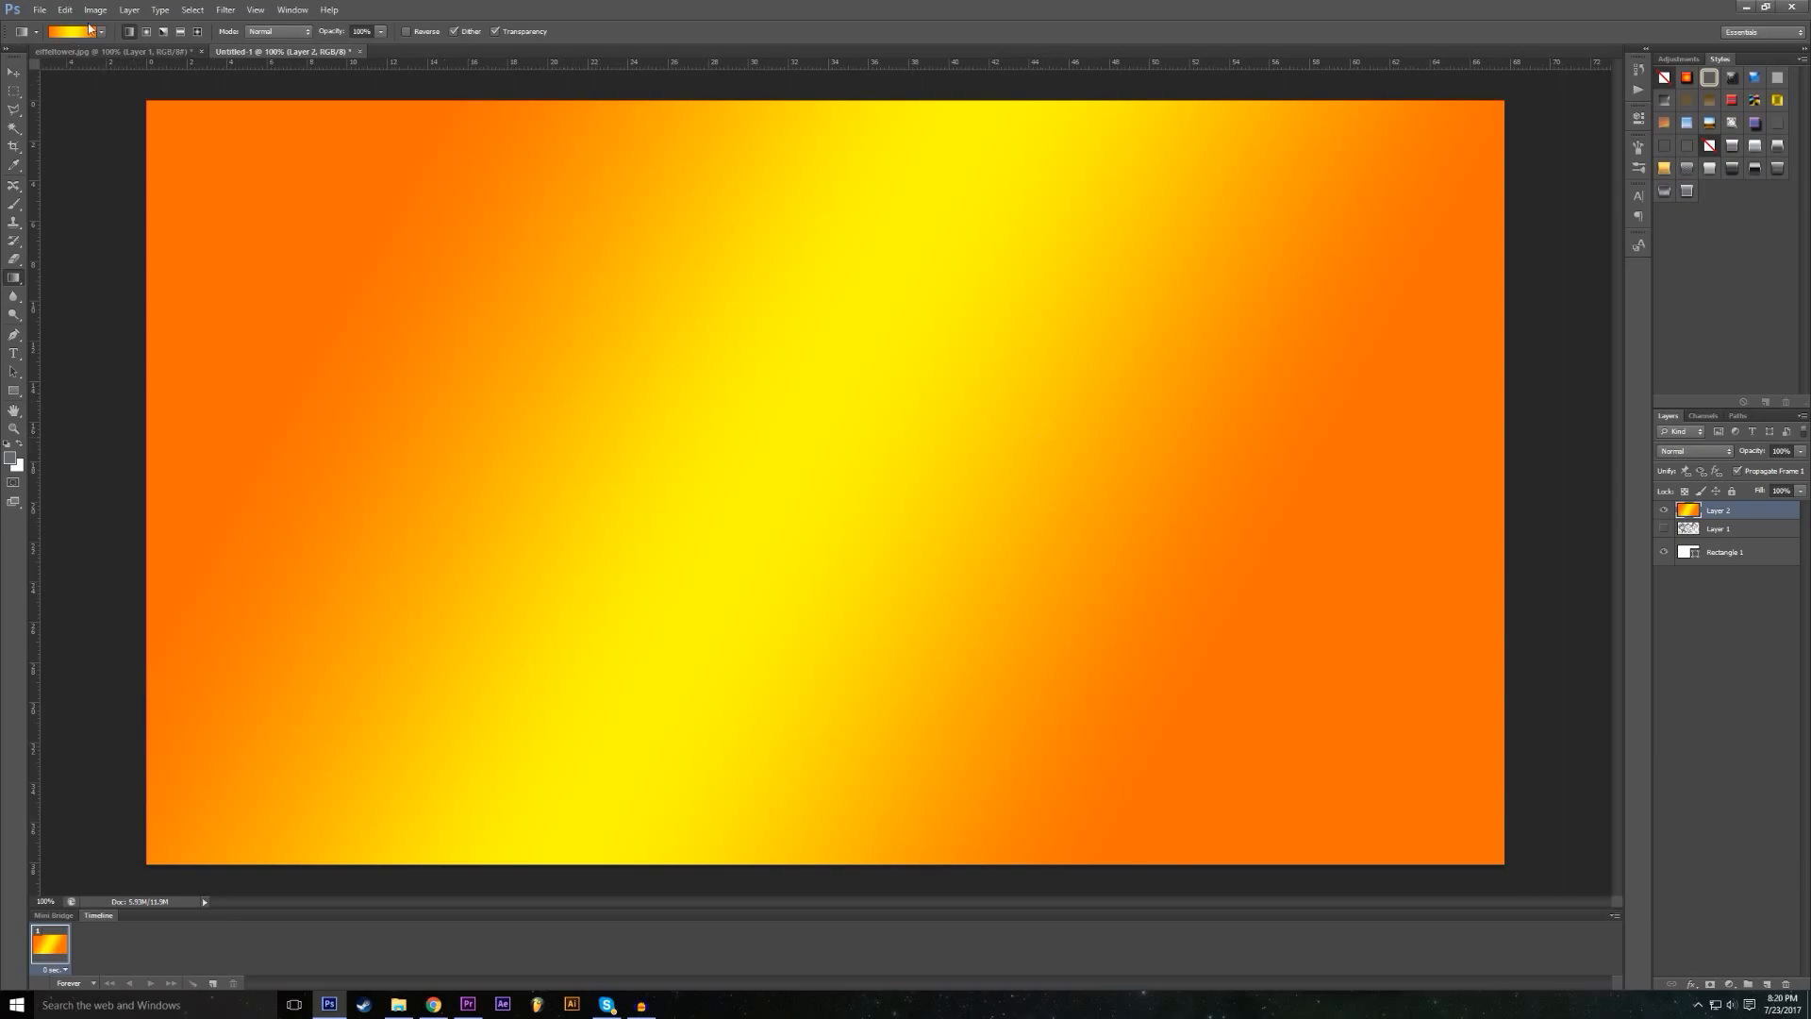
drag(476, 302, 1246, 382)
drag(675, 224, 722, 809)
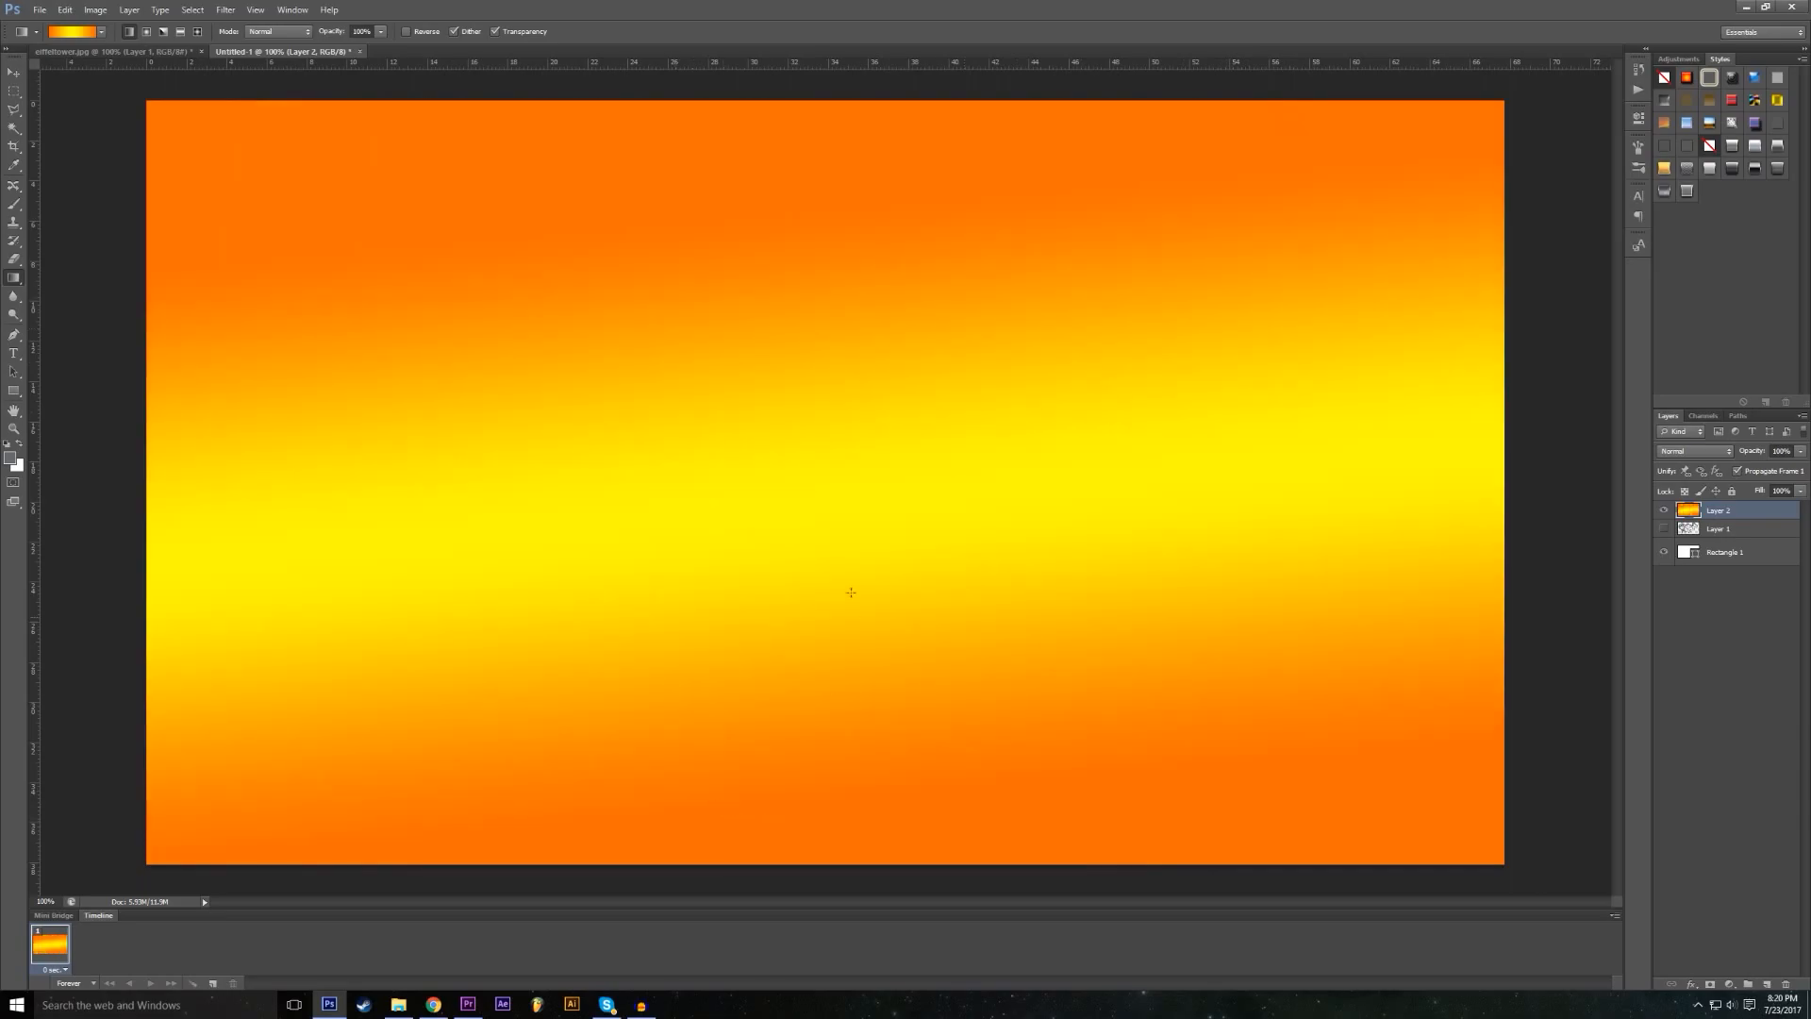
drag(783, 294, 828, 552)
drag(1216, 387, 519, 585)
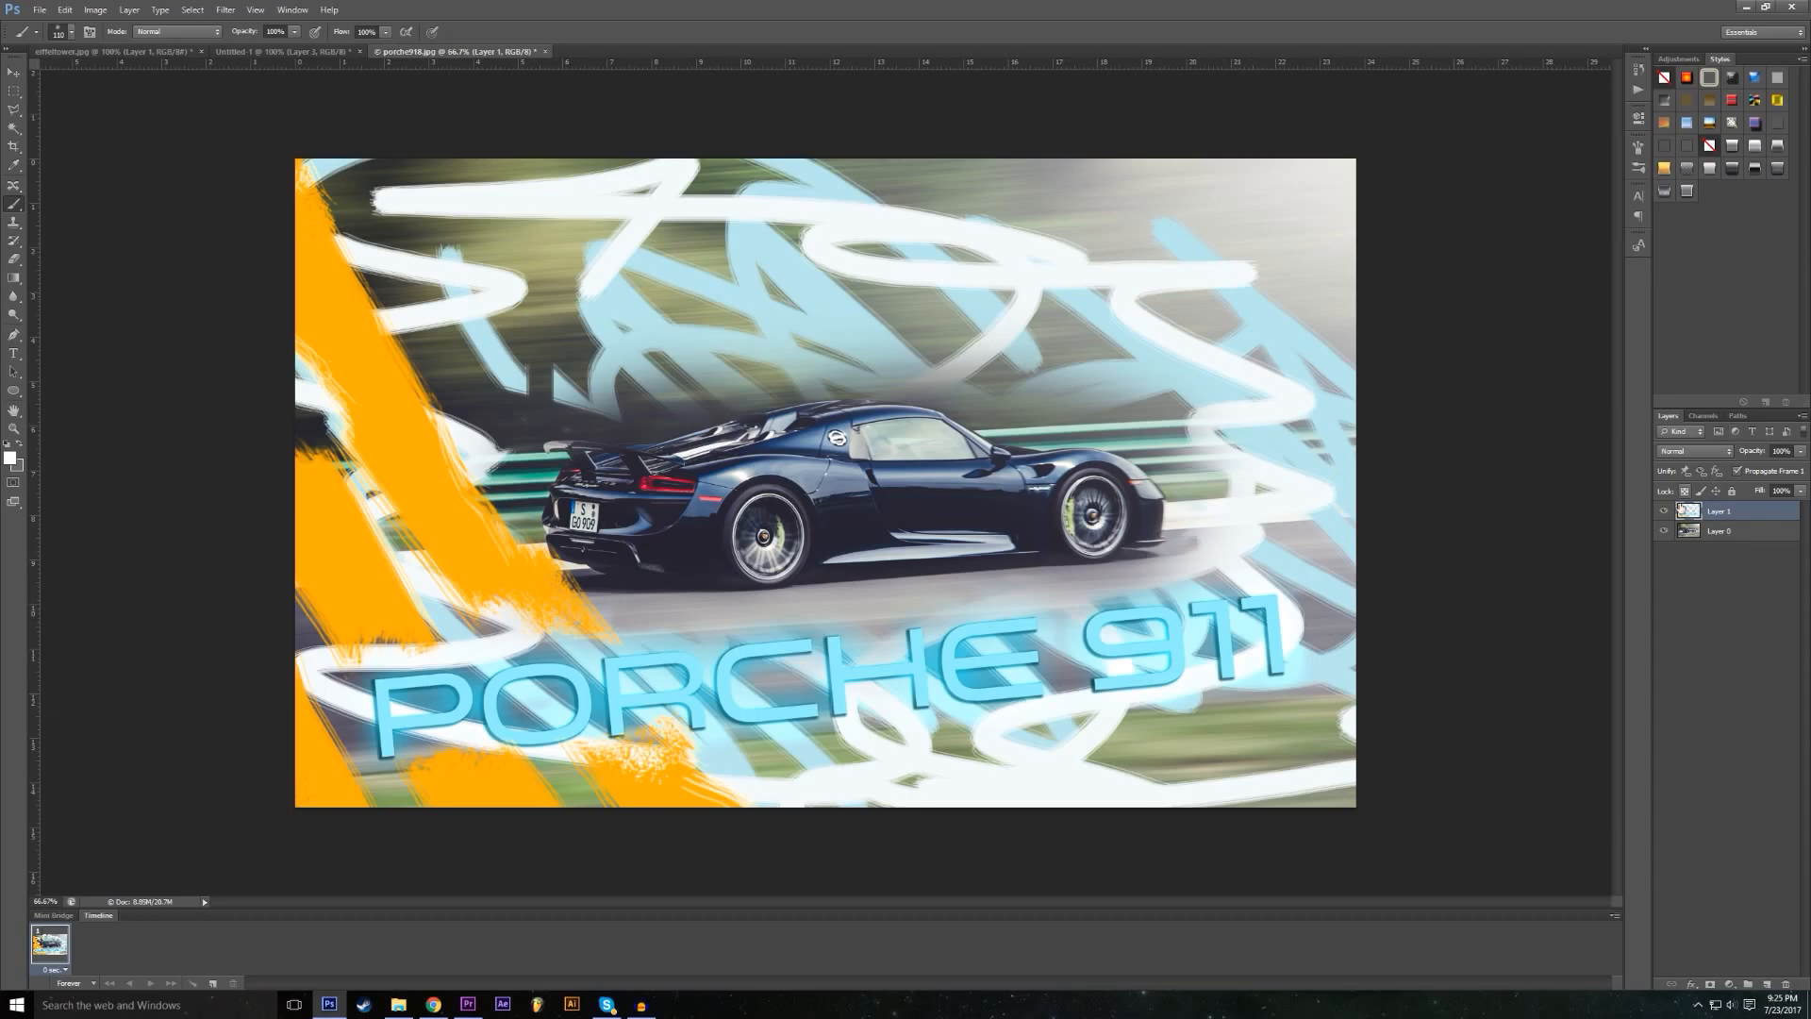
Step: Hide Layer 1 of the Porsche image and paint broad white scribbles over the car on a new layer
click(1665, 511)
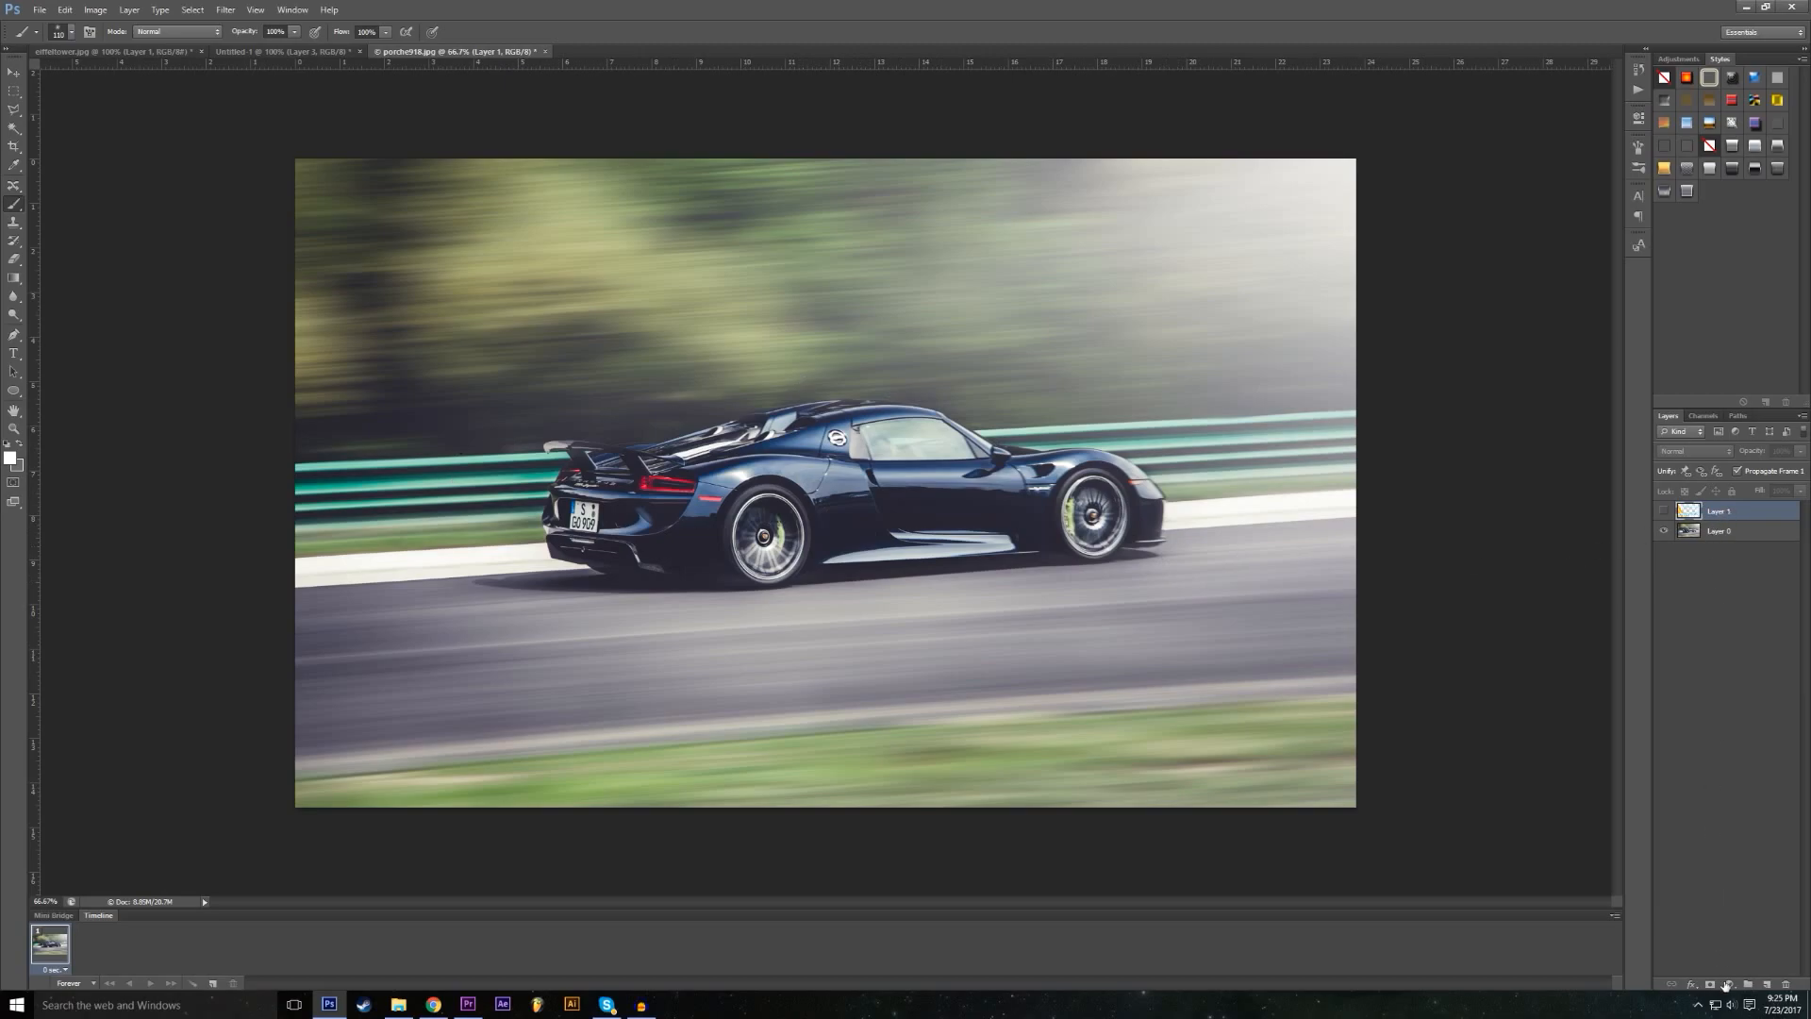
click(1766, 983)
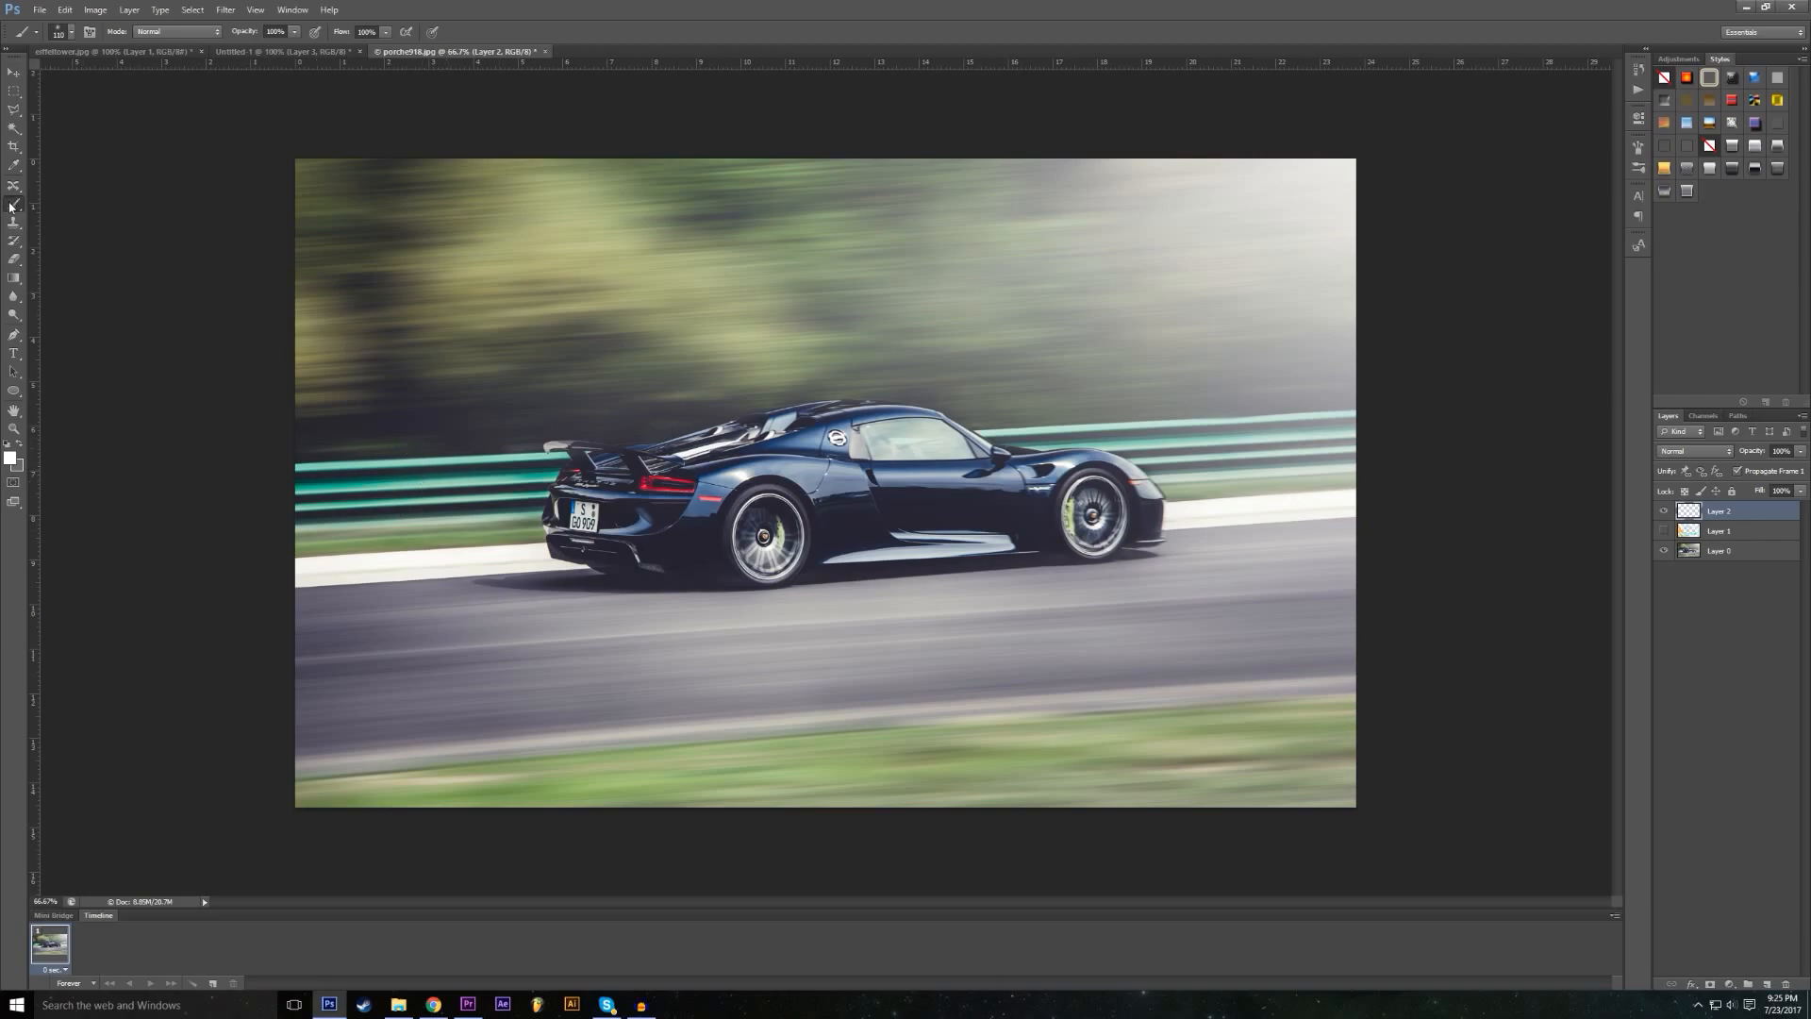
mouse_move(229, 204)
mouse_down()
mouse_move(415, 566)
mouse_move(712, 769)
mouse_move(707, 246)
mouse_move(951, 252)
mouse_move(1141, 189)
mouse_move(445, 523)
mouse_move(563, 829)
mouse_move(830, 852)
mouse_move(783, 452)
mouse_move(1226, 547)
mouse_move(1348, 312)
mouse_up()
drag(737, 170, 938, 514)
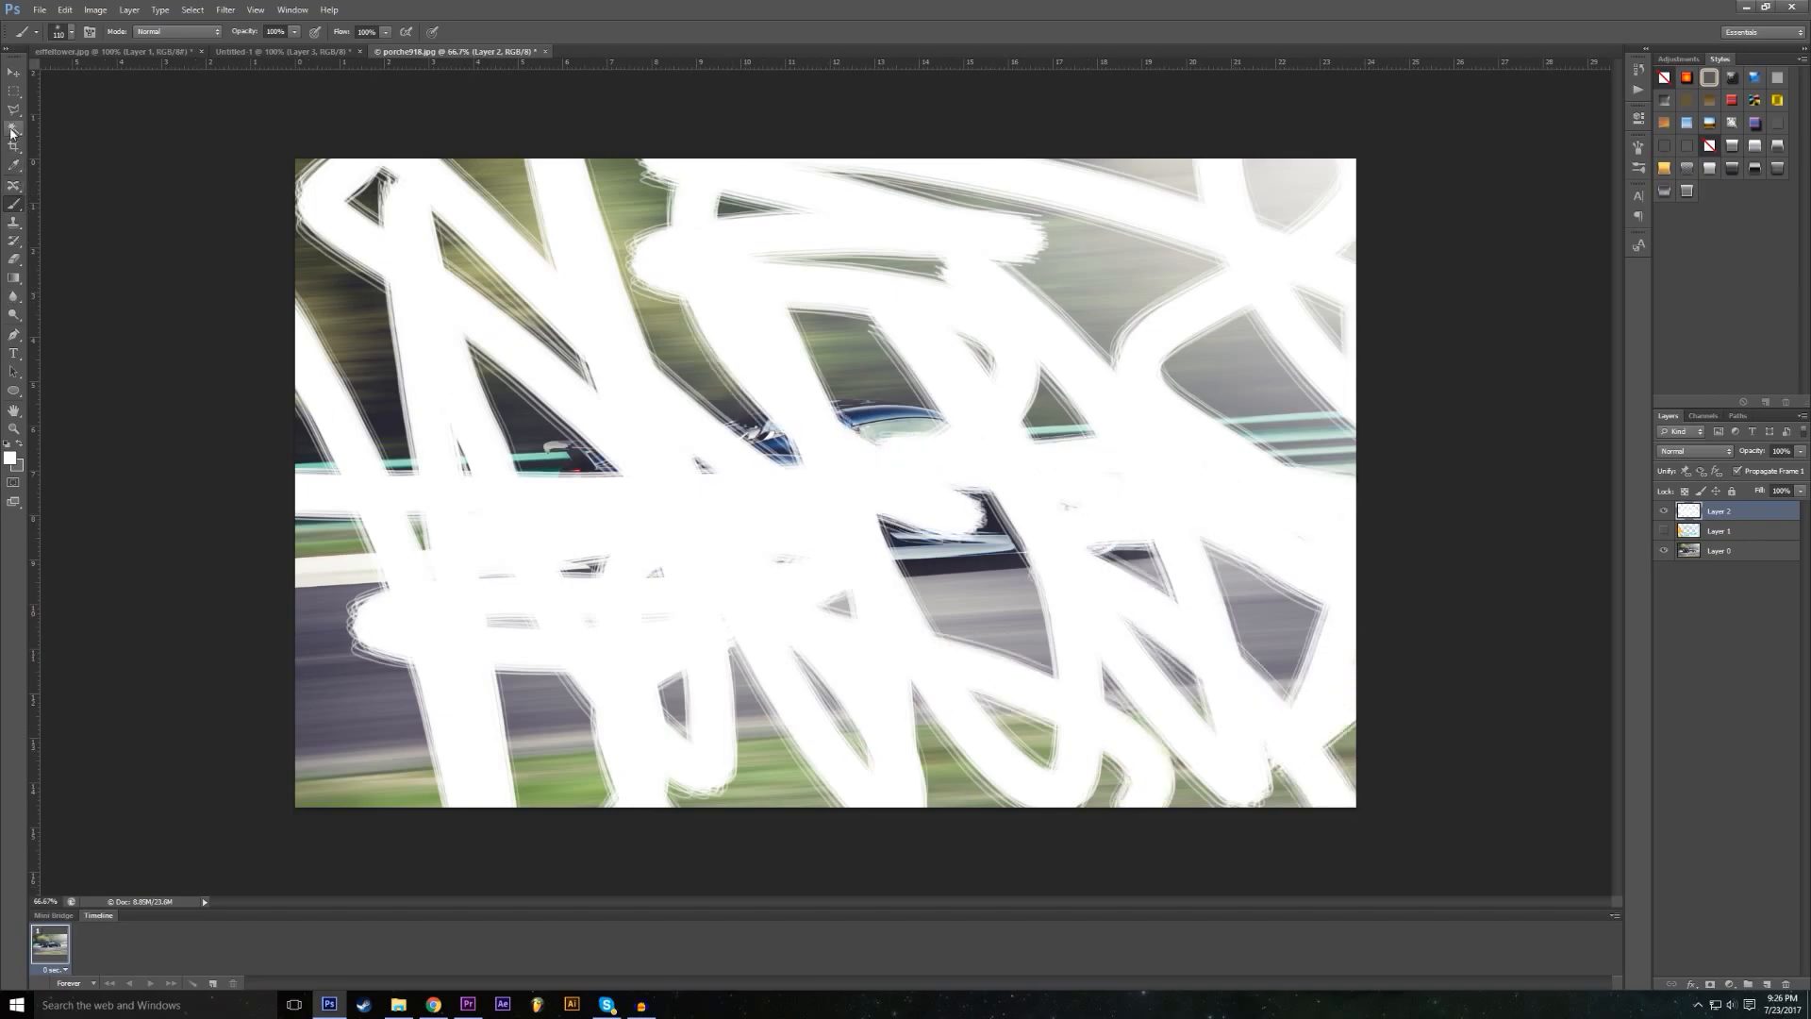
Step: Erase the white scribbles covering the car with the Eraser tool
click(14, 259)
mouse_move(627, 490)
mouse_down()
mouse_move(699, 460)
mouse_move(501, 482)
mouse_move(695, 491)
mouse_move(582, 420)
mouse_move(711, 405)
mouse_move(920, 441)
mouse_move(909, 460)
mouse_move(996, 512)
mouse_move(814, 545)
mouse_move(1044, 419)
mouse_move(834, 415)
mouse_up()
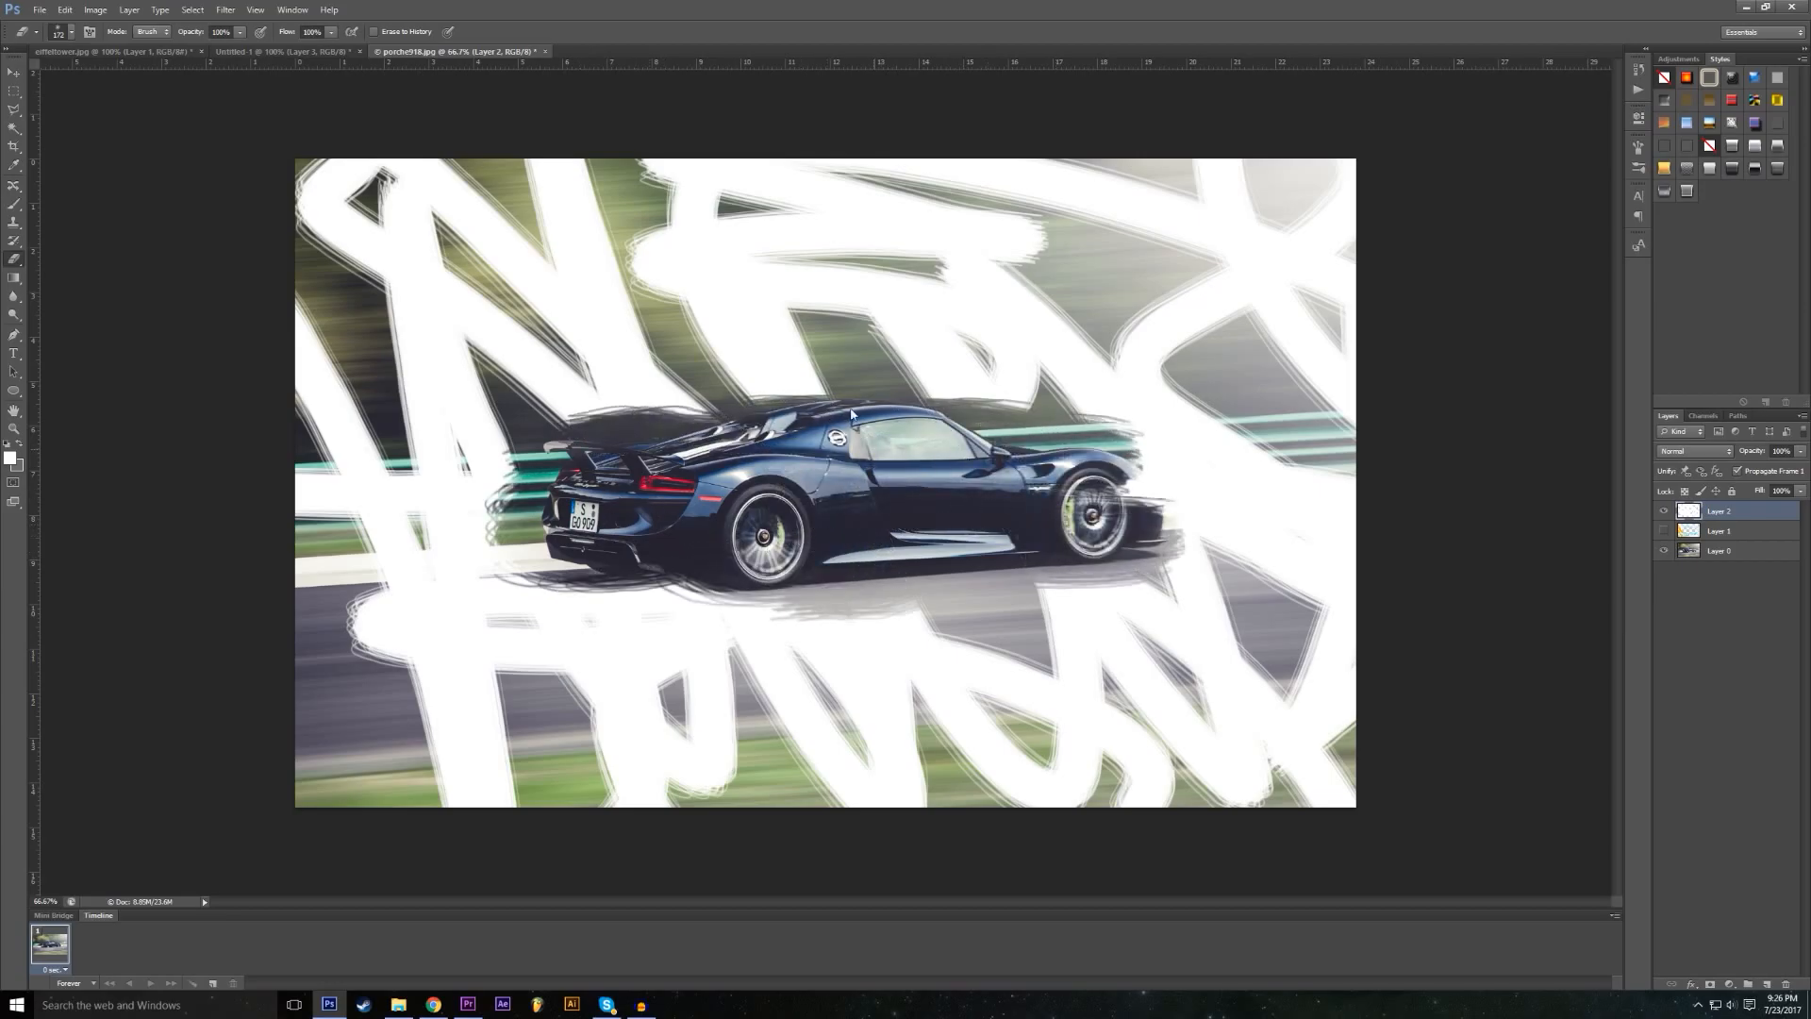
mouse_move(1023, 426)
mouse_down()
mouse_move(1146, 490)
mouse_move(1130, 510)
mouse_move(949, 521)
mouse_up()
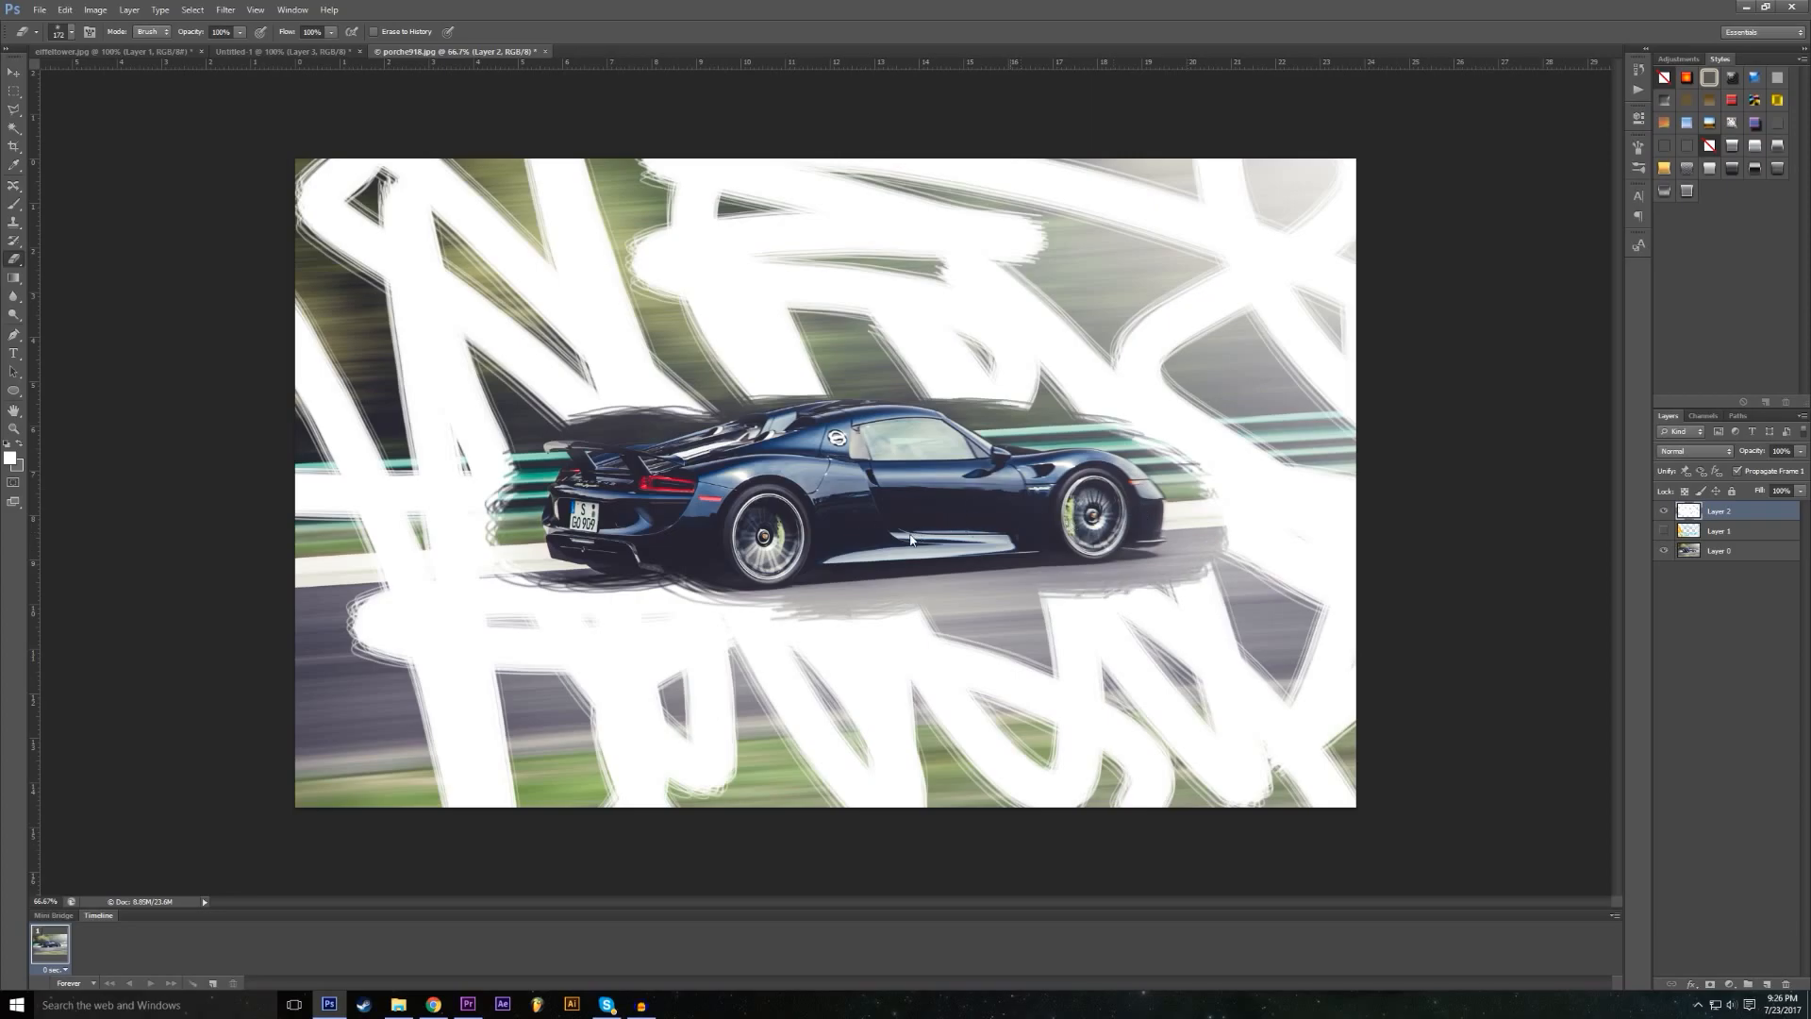
drag(675, 547, 552, 511)
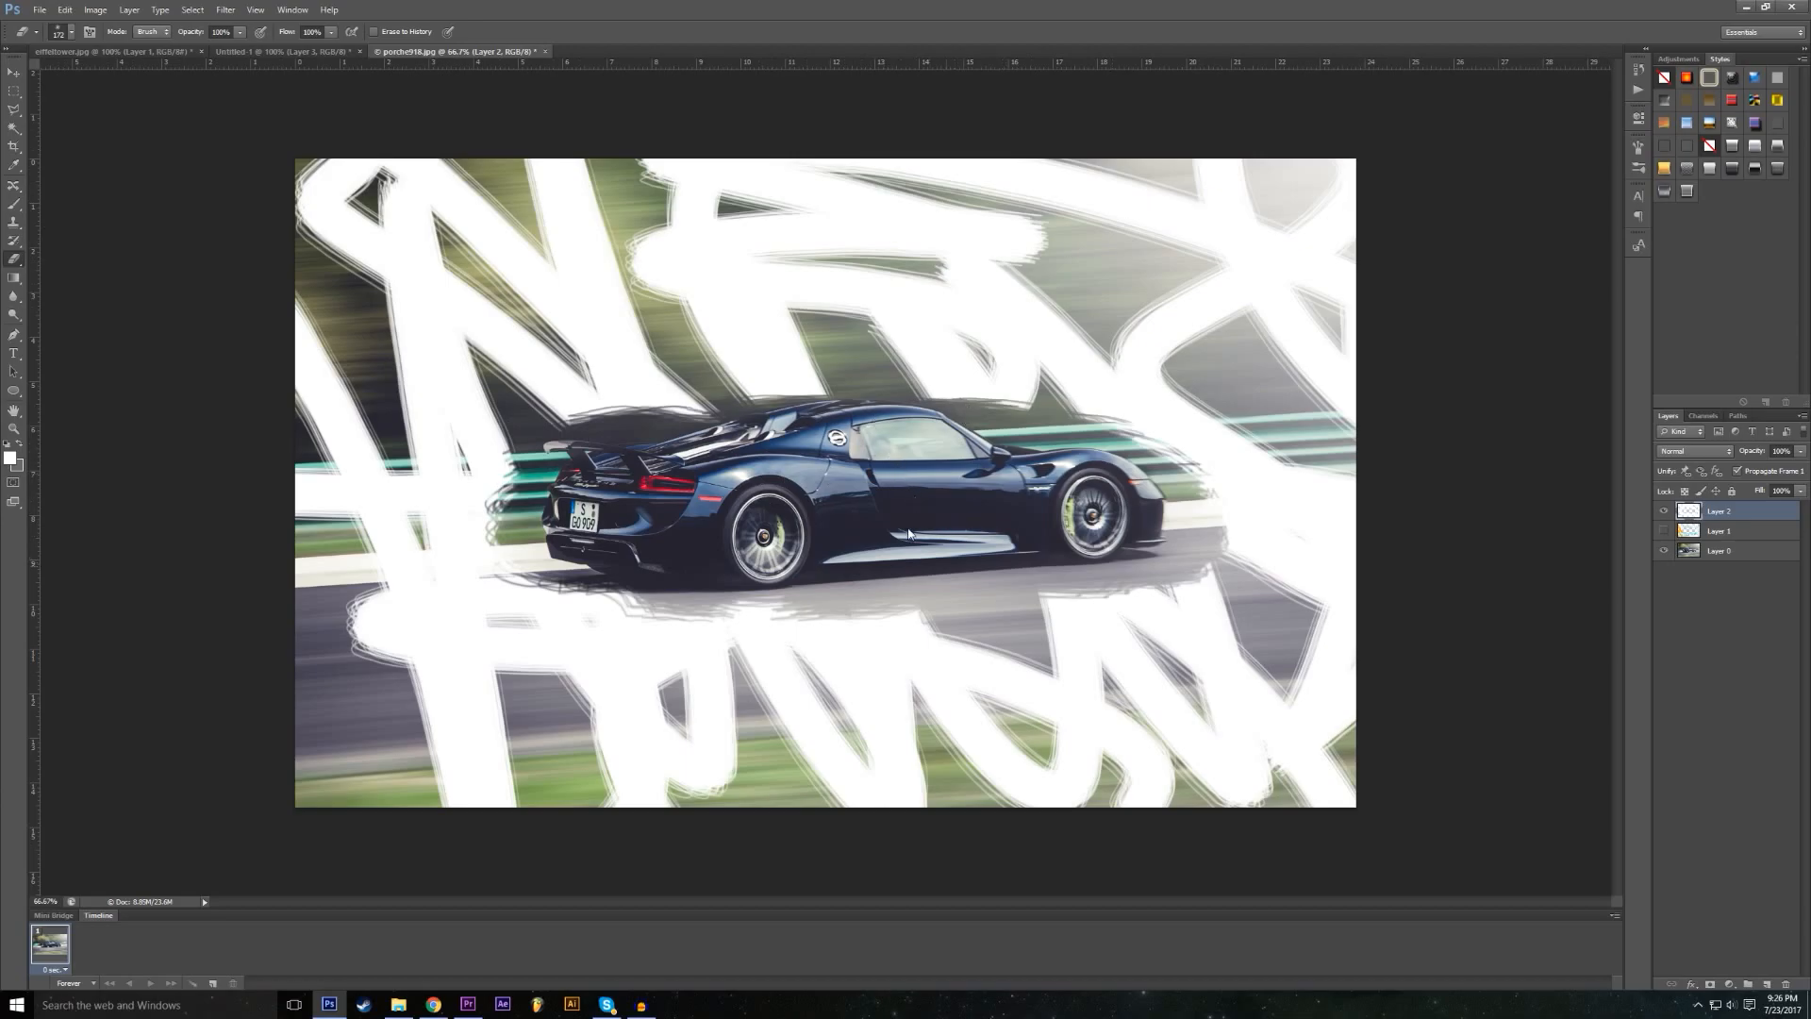
Step: Undo the eraser strokes on Layer 2 and erase the white paint over the car again
click(65, 9)
click(85, 52)
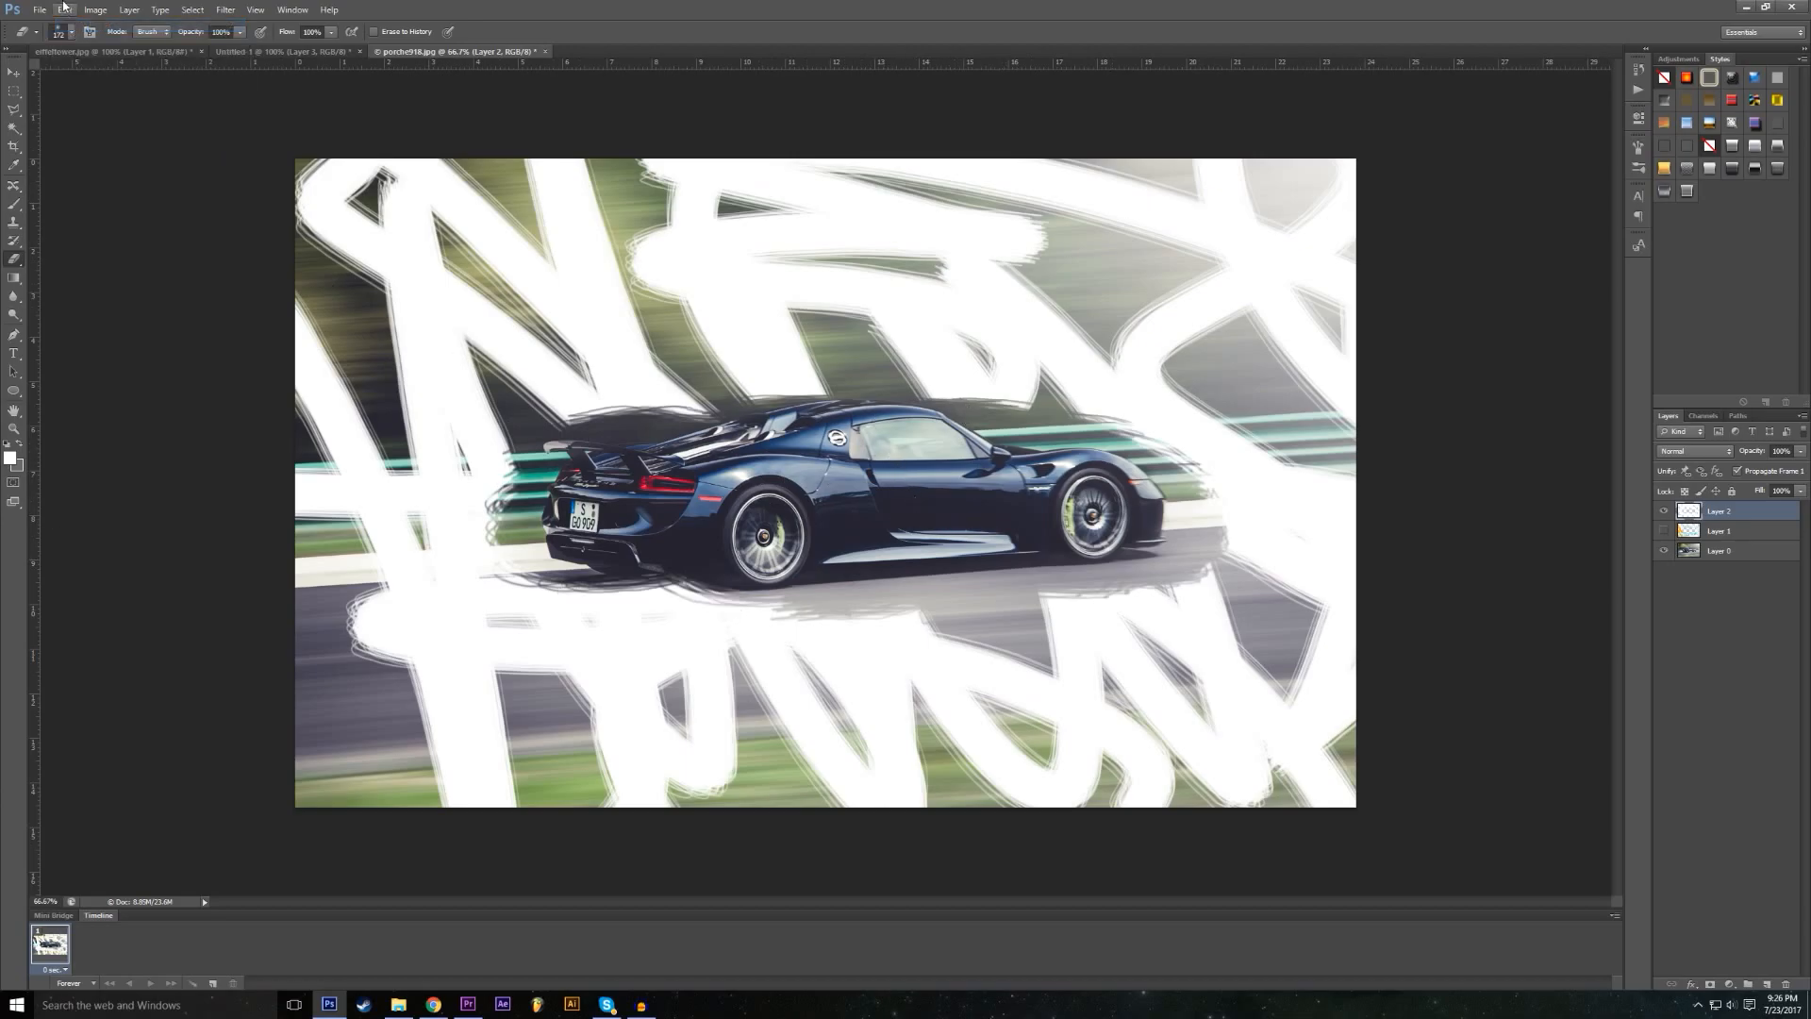
click(65, 9)
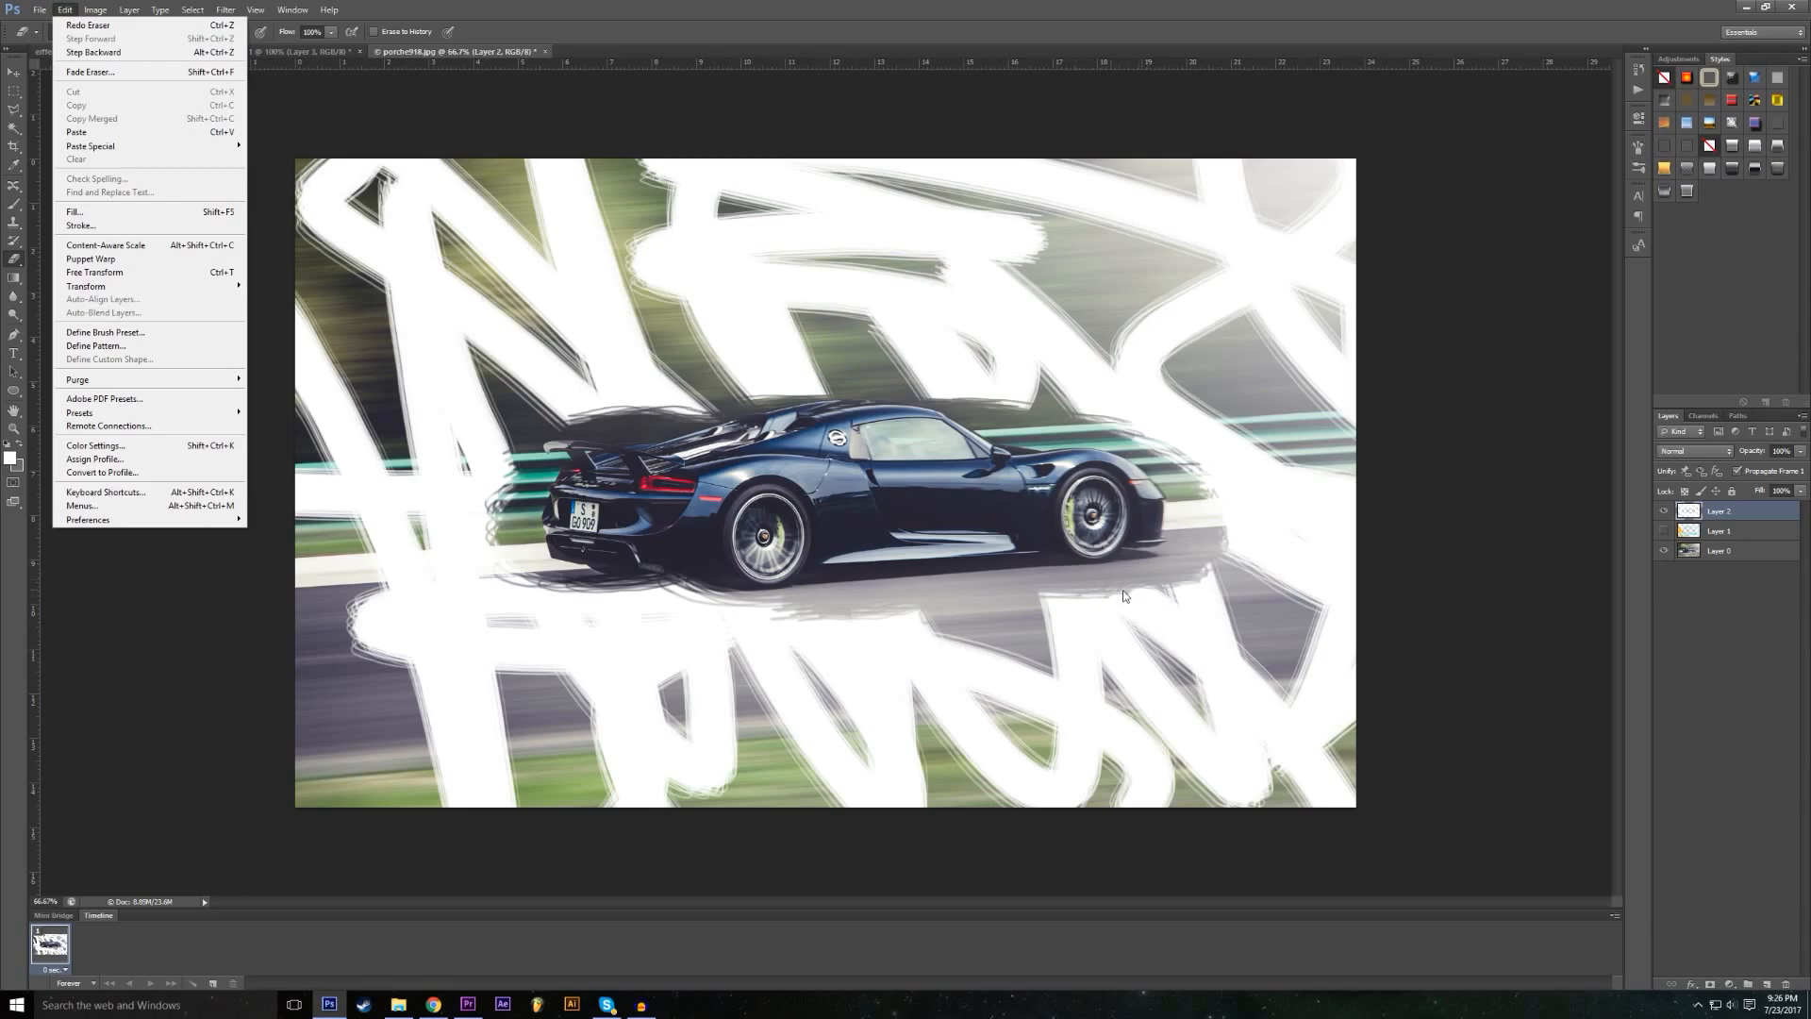
click(88, 25)
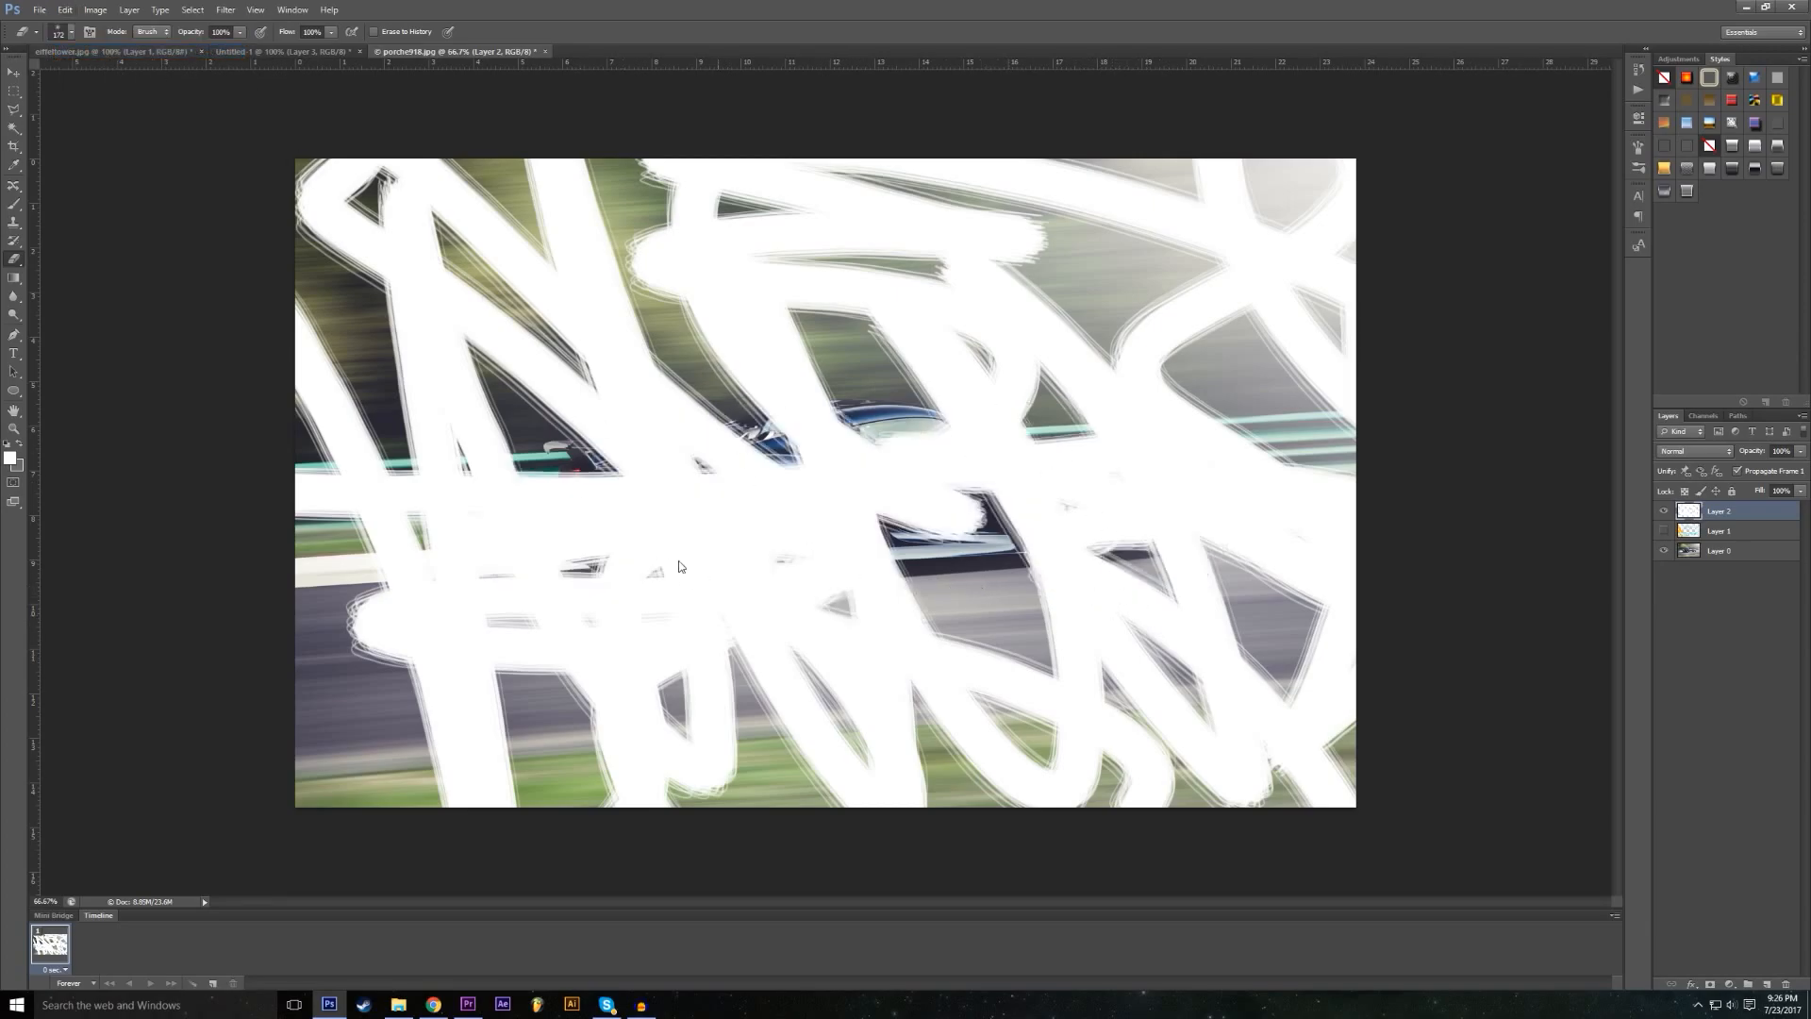
mouse_move(791, 513)
mouse_down()
mouse_move(858, 456)
mouse_move(956, 458)
mouse_move(794, 517)
mouse_move(652, 499)
mouse_move(661, 511)
mouse_move(686, 481)
mouse_move(619, 424)
mouse_move(605, 445)
mouse_move(913, 395)
mouse_move(1087, 445)
mouse_move(938, 510)
mouse_move(1105, 478)
mouse_move(818, 524)
mouse_move(839, 532)
mouse_move(615, 533)
mouse_move(550, 509)
mouse_move(566, 424)
mouse_move(526, 437)
mouse_move(533, 473)
mouse_move(510, 506)
mouse_move(564, 405)
mouse_move(642, 392)
mouse_move(821, 401)
mouse_up()
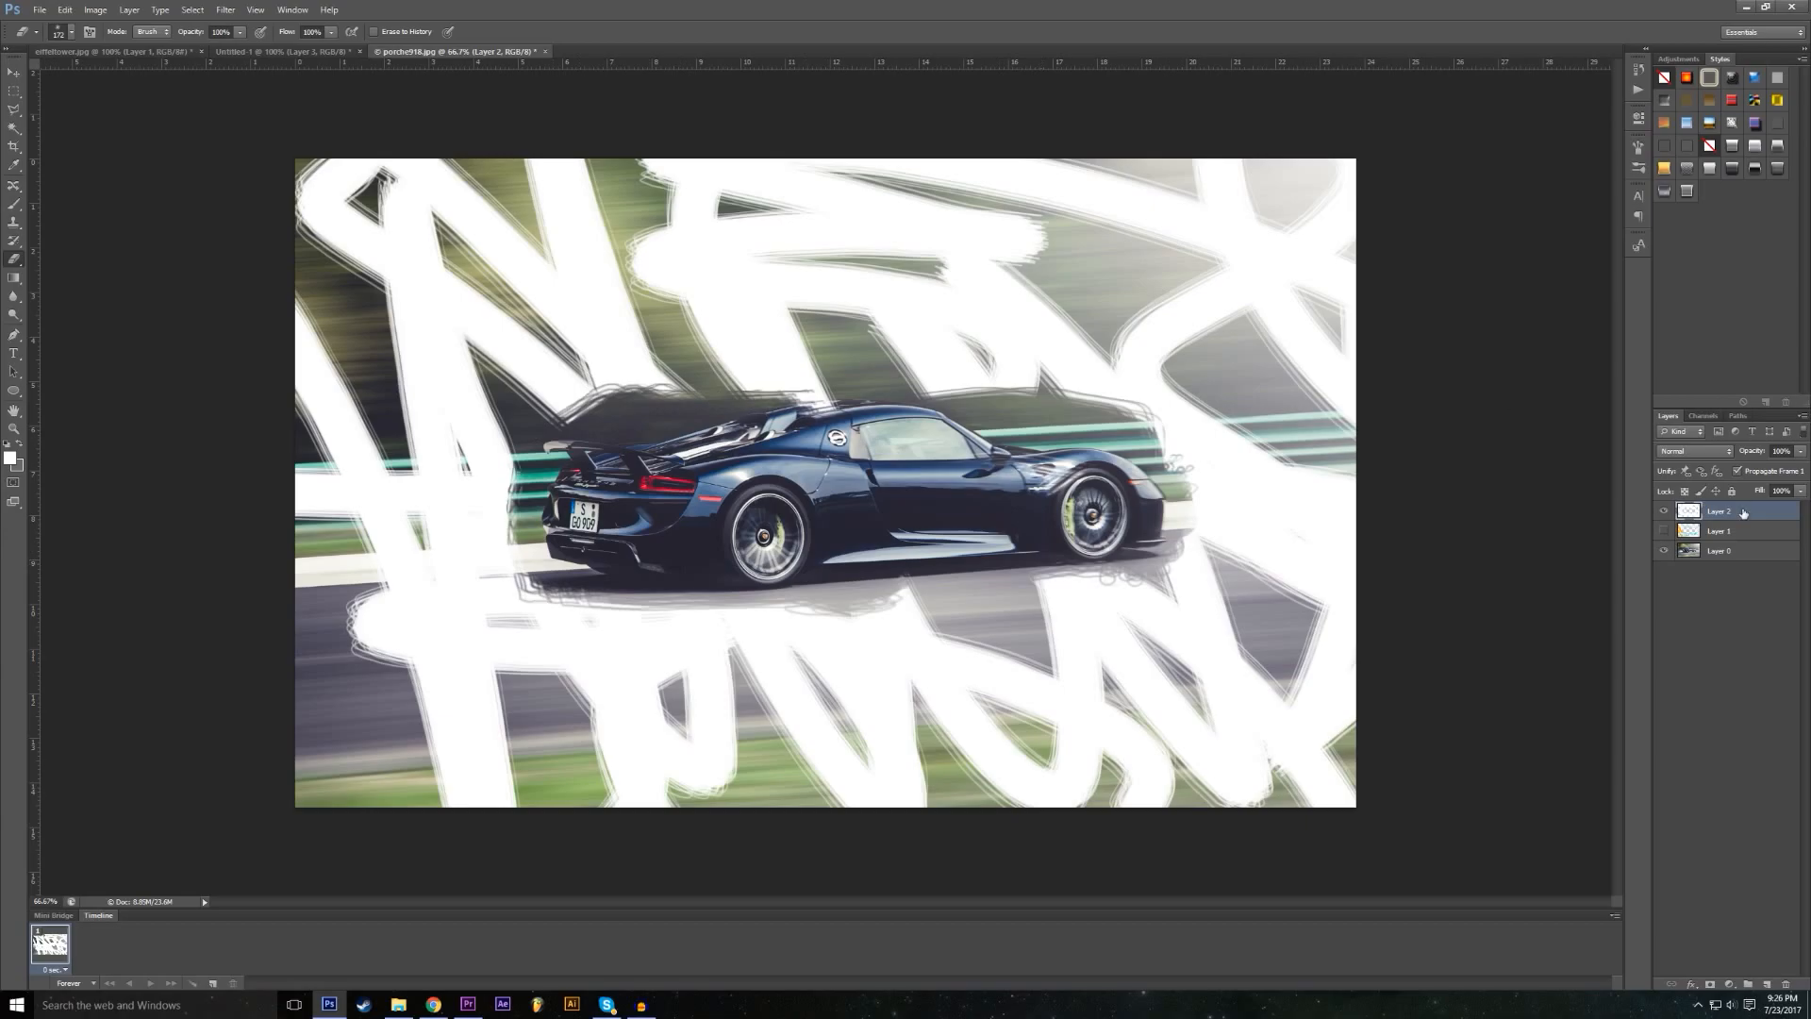
Step: Replace the scribbled Layer 2 with a new empty layer and brush broad white strokes across the whole photo
click(1785, 985)
click(1765, 984)
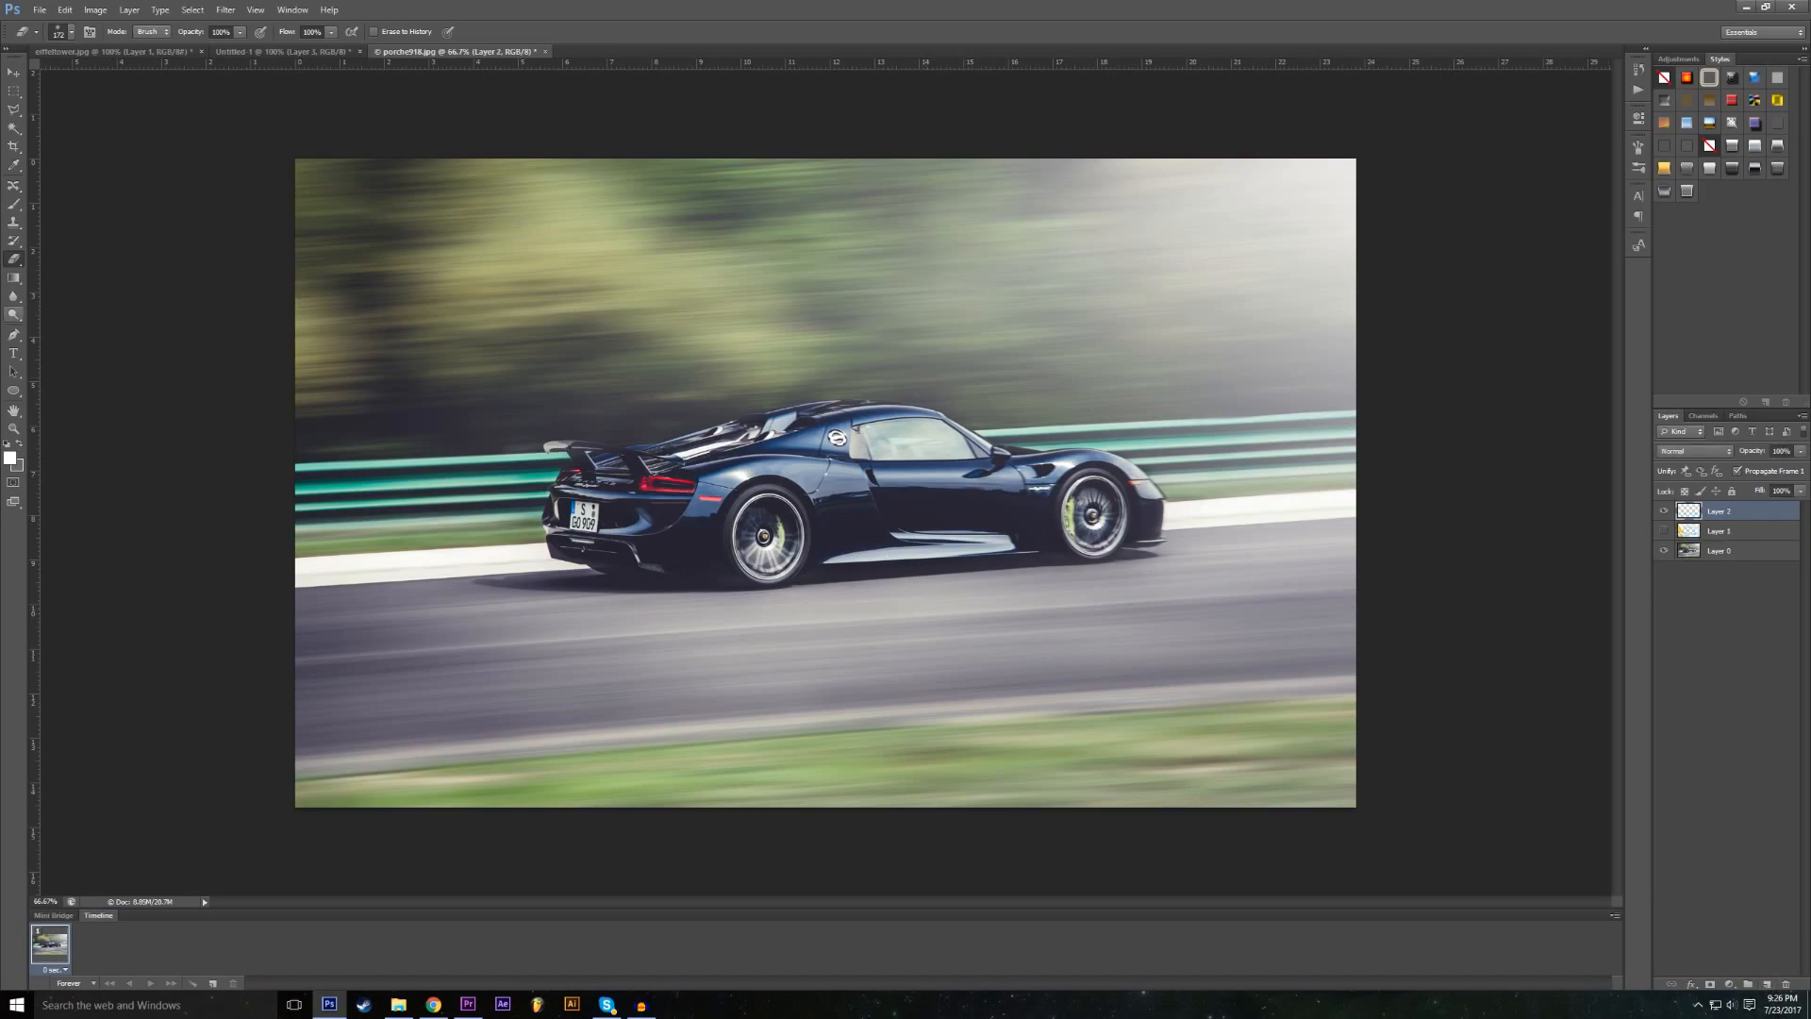
click(16, 203)
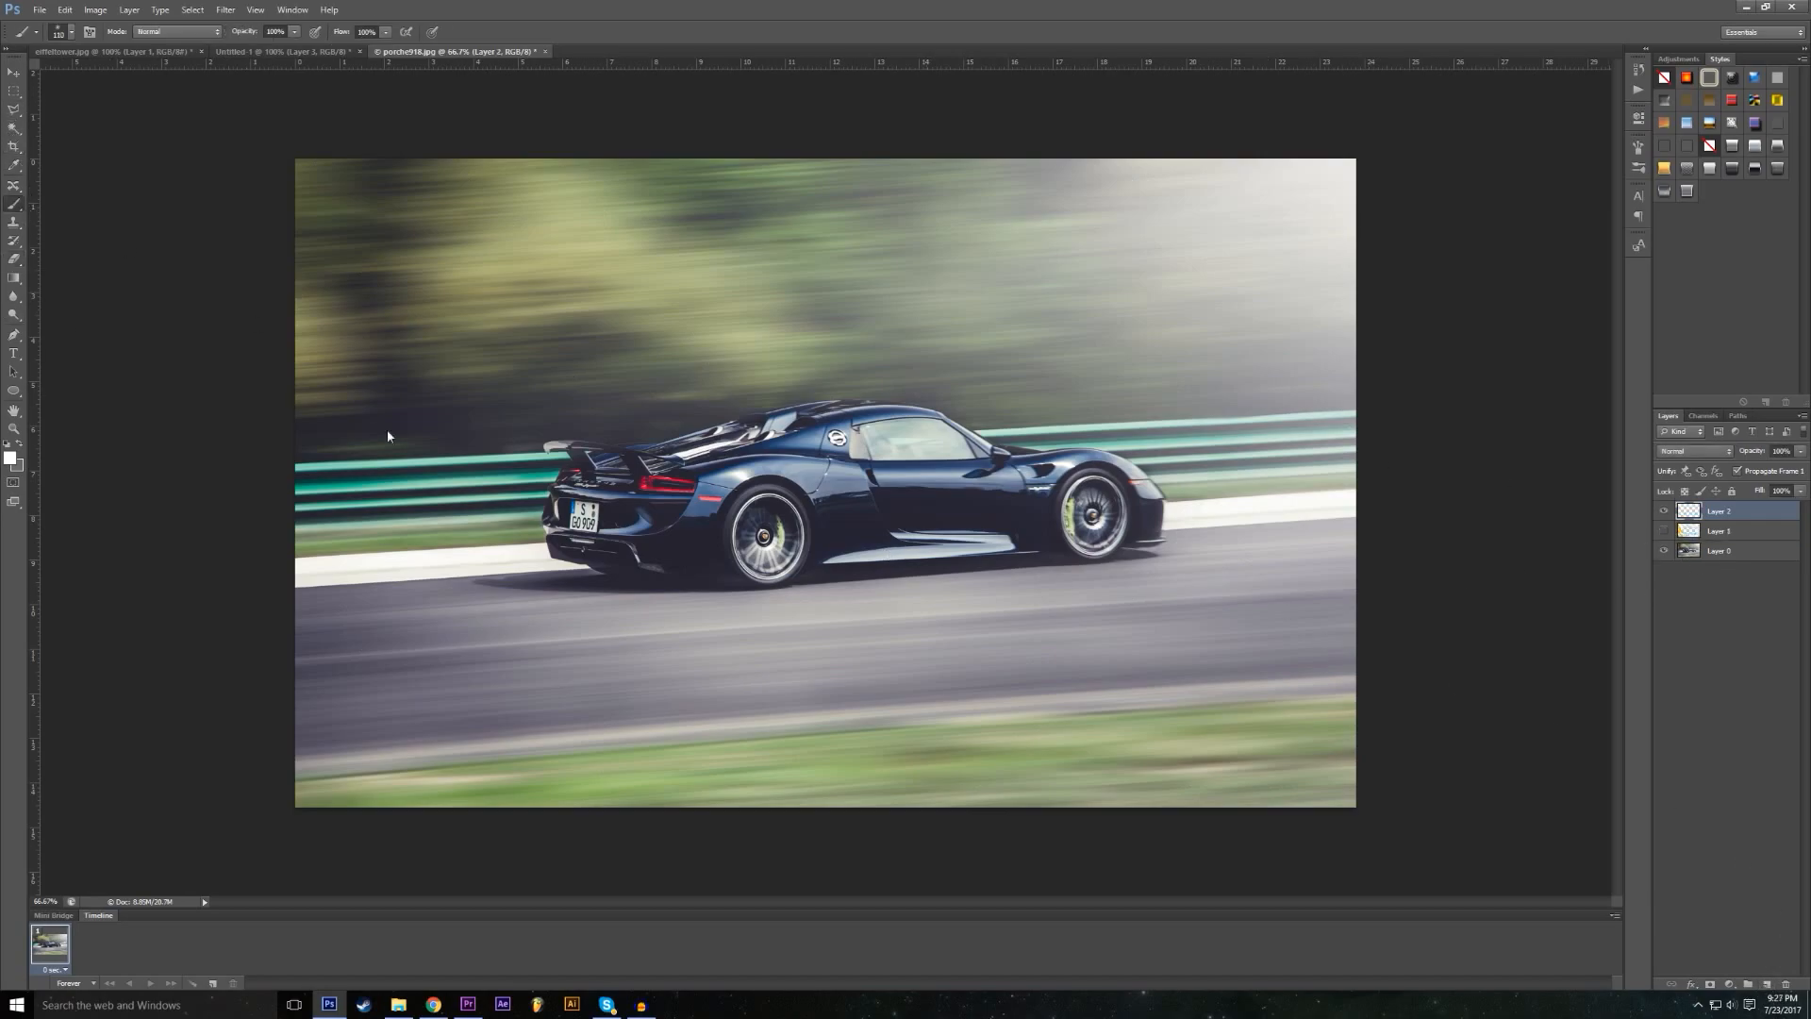
mouse_move(280, 376)
mouse_down()
mouse_move(414, 610)
mouse_move(375, 284)
mouse_move(479, 246)
mouse_move(920, 446)
mouse_move(851, 506)
mouse_move(1214, 546)
mouse_move(1396, 684)
mouse_move(1203, 285)
mouse_move(753, 225)
mouse_move(926, 439)
mouse_move(853, 925)
mouse_move(852, 490)
mouse_move(405, 94)
mouse_move(339, 354)
mouse_move(393, 773)
mouse_move(1026, 636)
mouse_move(848, 221)
mouse_move(921, 624)
mouse_move(1267, 566)
mouse_move(1189, 478)
mouse_move(1187, 867)
mouse_move(559, 490)
mouse_move(481, 700)
mouse_move(602, 663)
mouse_move(693, 357)
mouse_up()
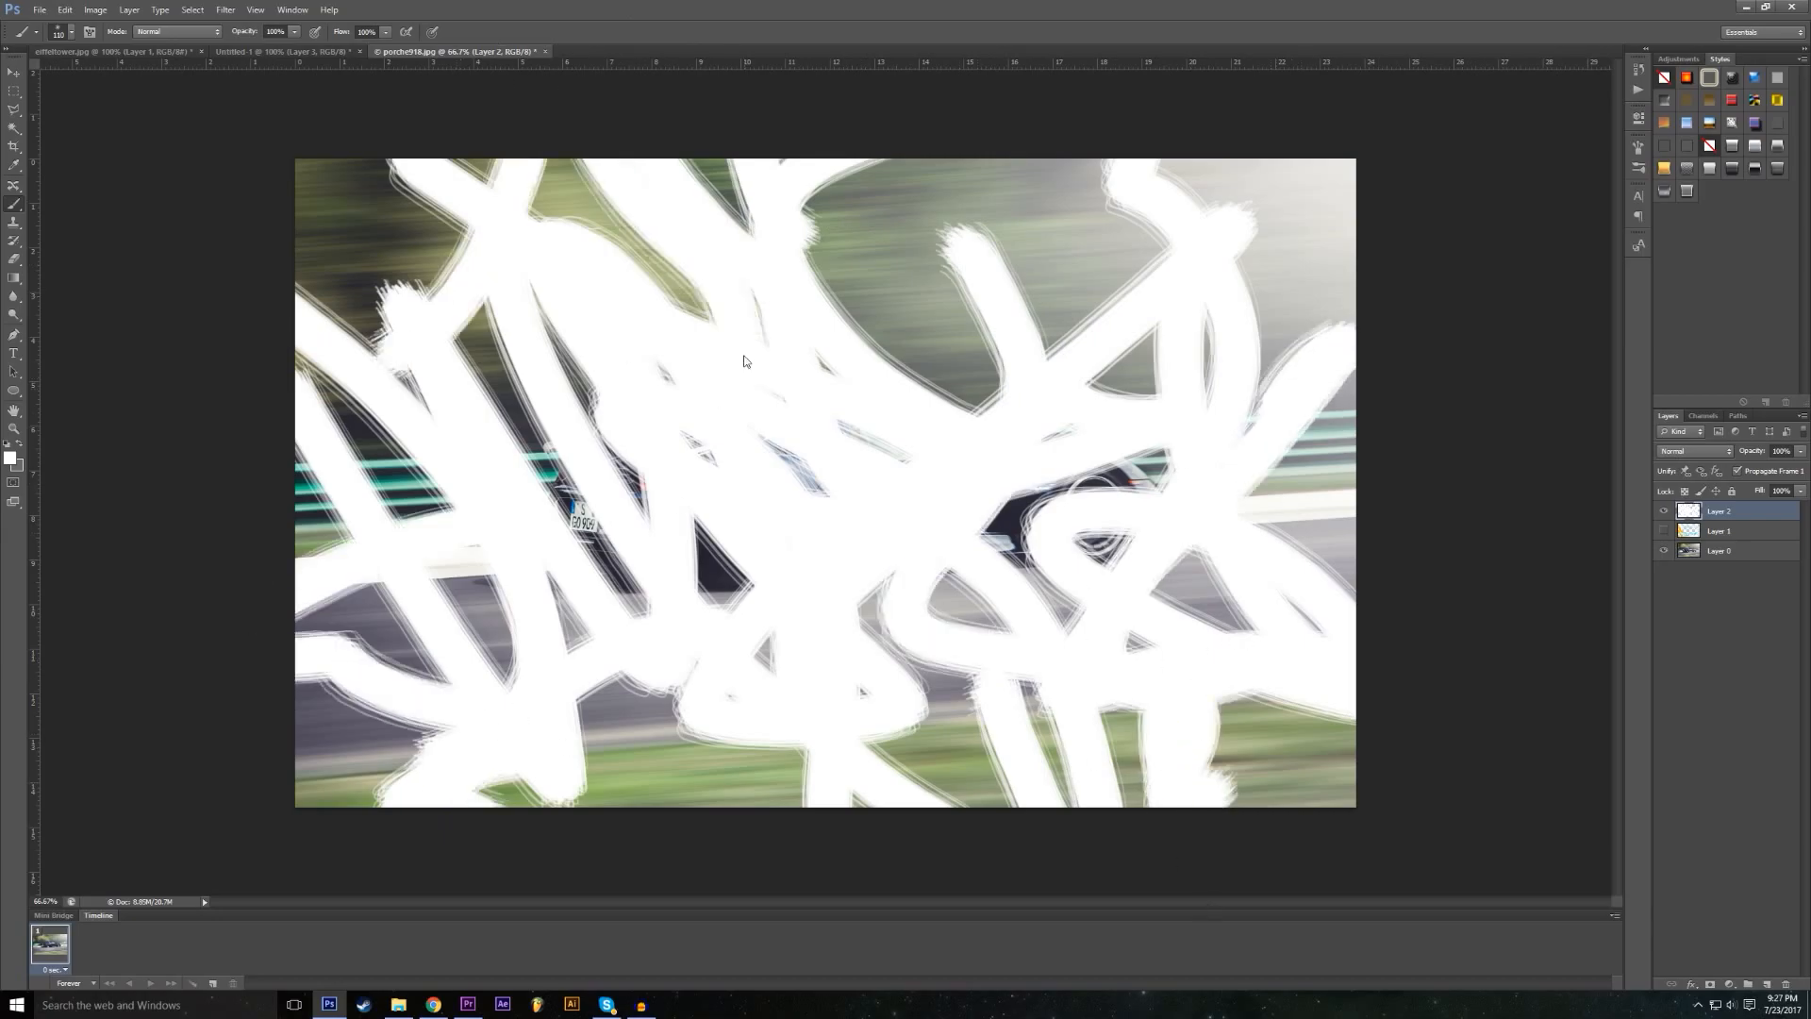
Step: Reduce the brush size and add thinner white strokes in the gaps around the edges of the photo
click(70, 32)
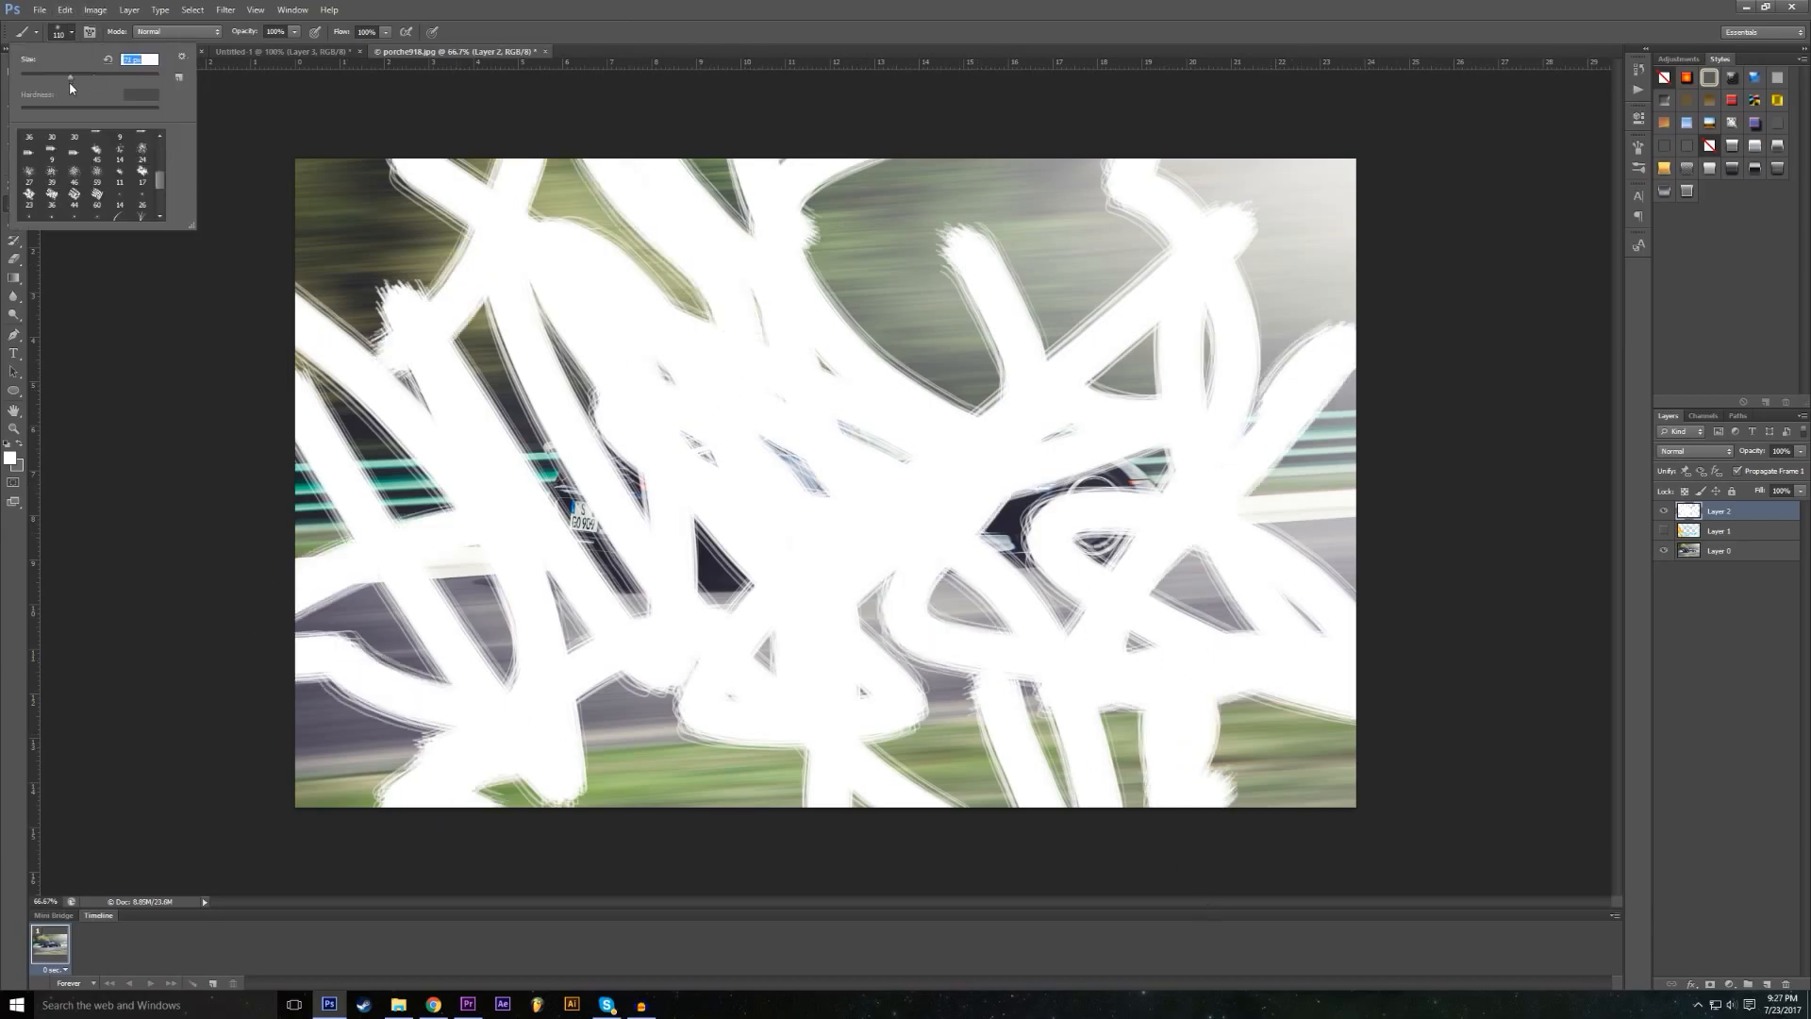
drag(63, 92, 61, 94)
mouse_move(883, 220)
mouse_down()
mouse_move(950, 707)
mouse_move(1326, 461)
mouse_move(1298, 806)
mouse_move(972, 755)
mouse_up()
drag(303, 651, 433, 785)
drag(660, 793, 673, 816)
mouse_move(679, 744)
mouse_down()
mouse_move(635, 715)
mouse_move(588, 738)
mouse_up()
drag(762, 779, 800, 806)
drag(300, 172, 497, 505)
mouse_move(1060, 281)
mouse_down()
mouse_move(991, 456)
mouse_move(1054, 613)
mouse_up()
mouse_move(1351, 435)
mouse_down()
mouse_move(1205, 181)
mouse_move(1091, 195)
mouse_up()
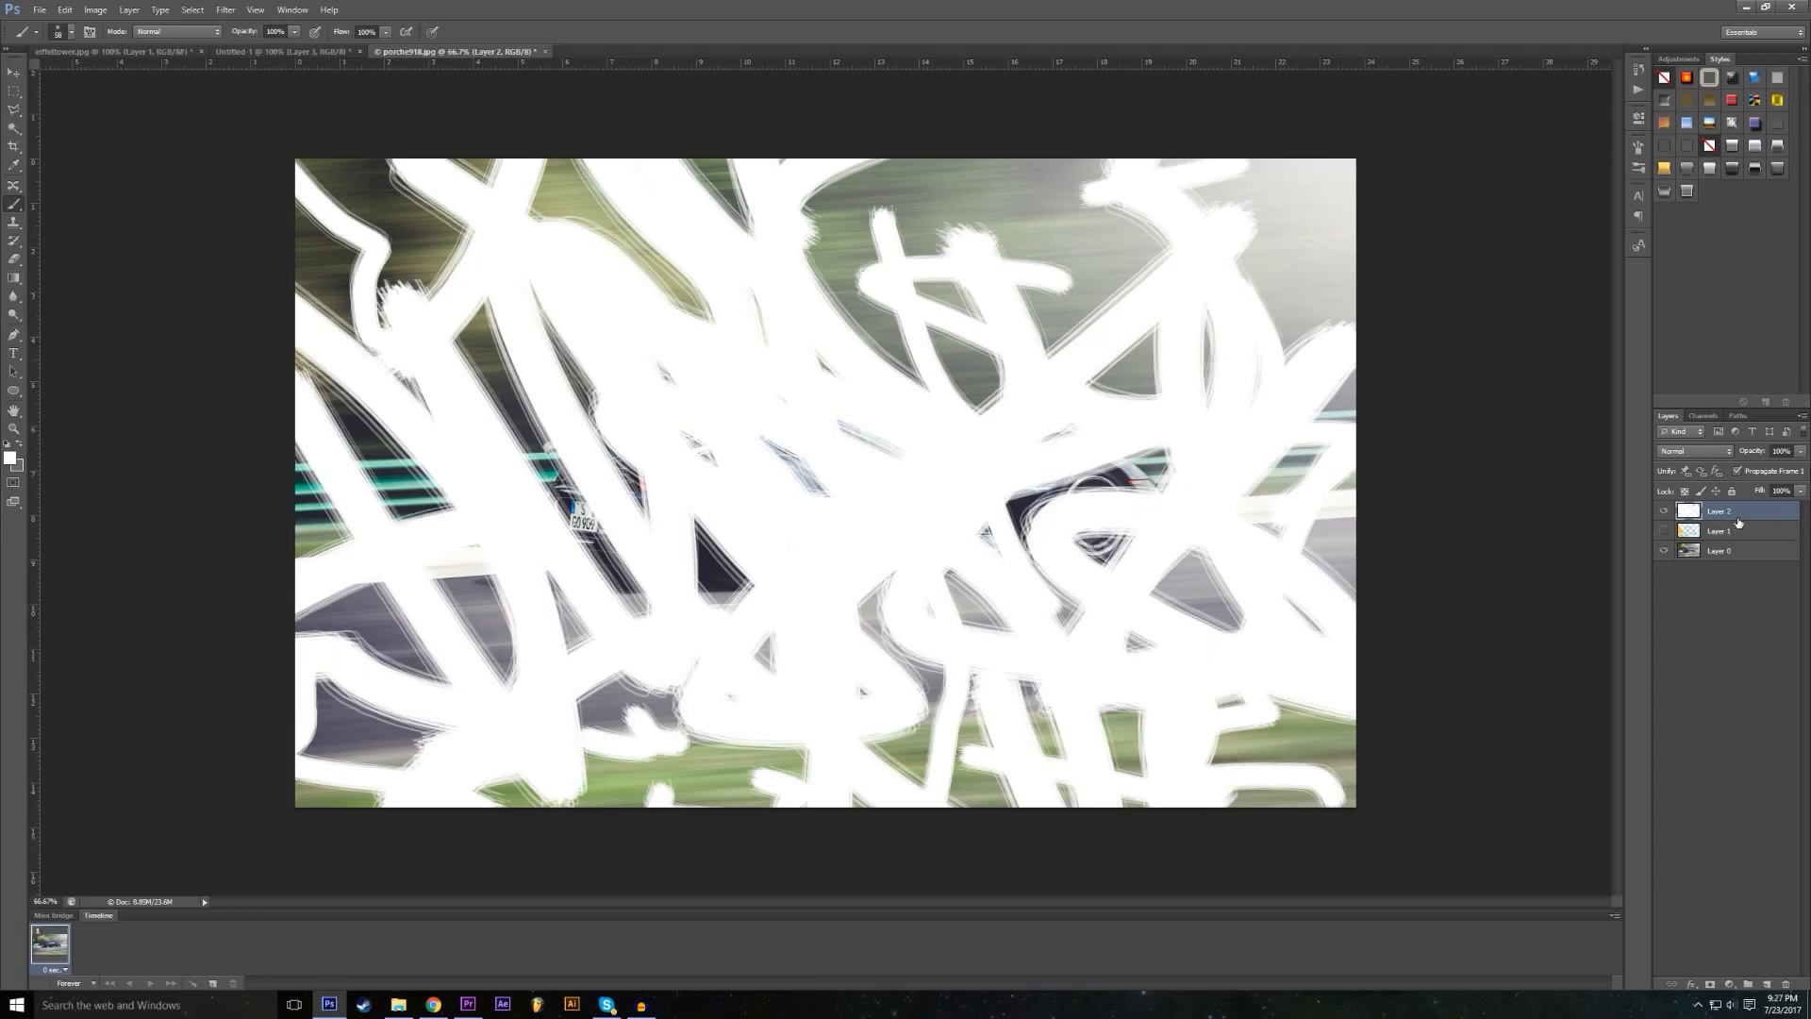
Step: Add a layer mask to Layer 2 and undo the extra vector mask
click(1711, 985)
click(1711, 985)
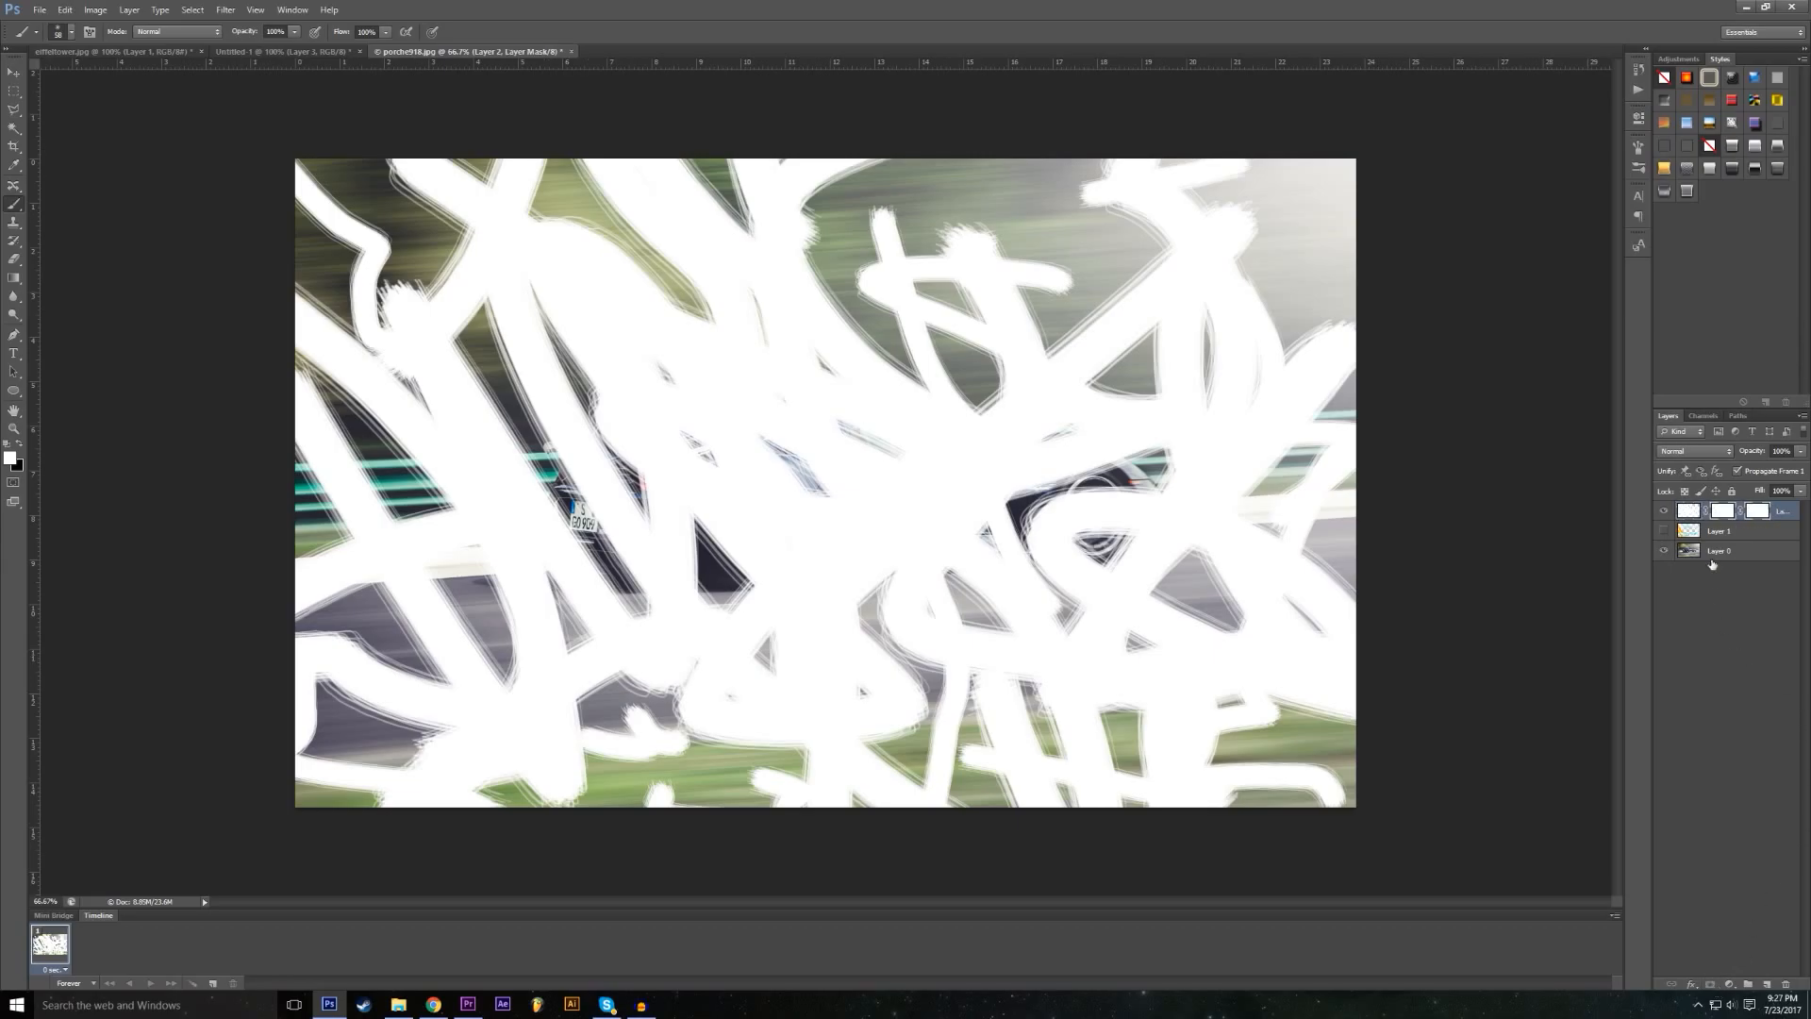
click(65, 10)
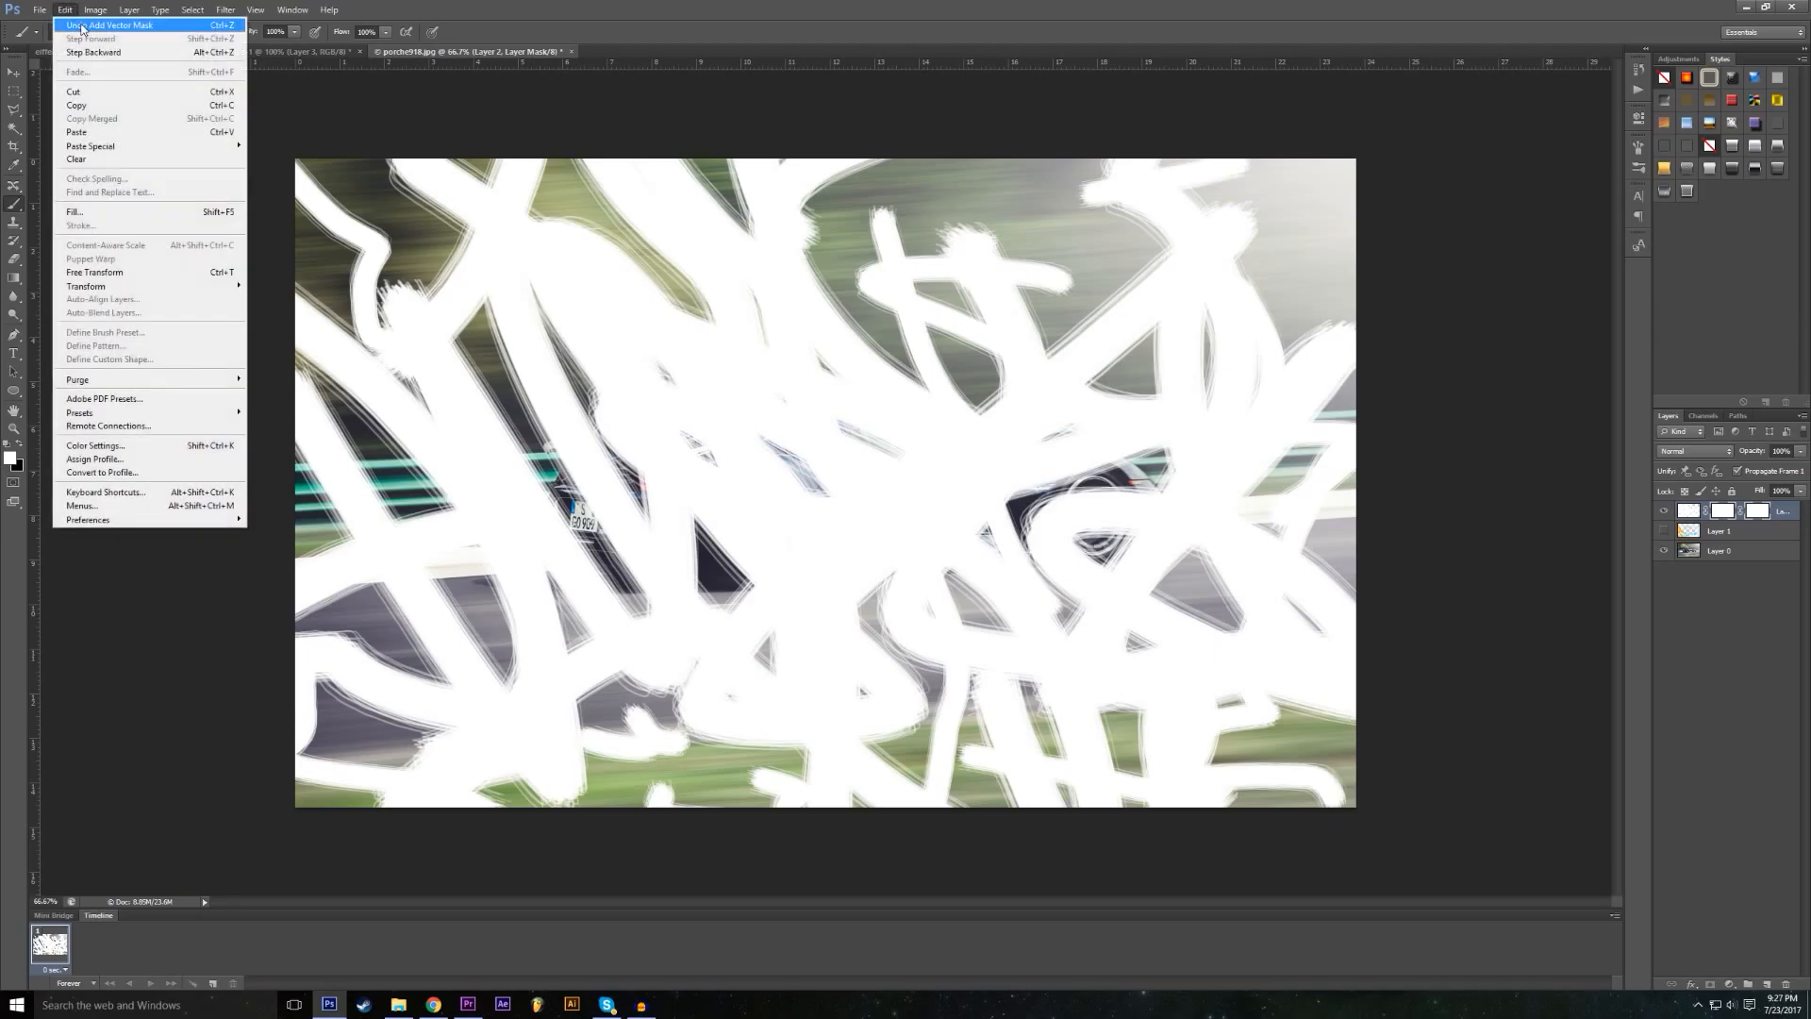
click(89, 23)
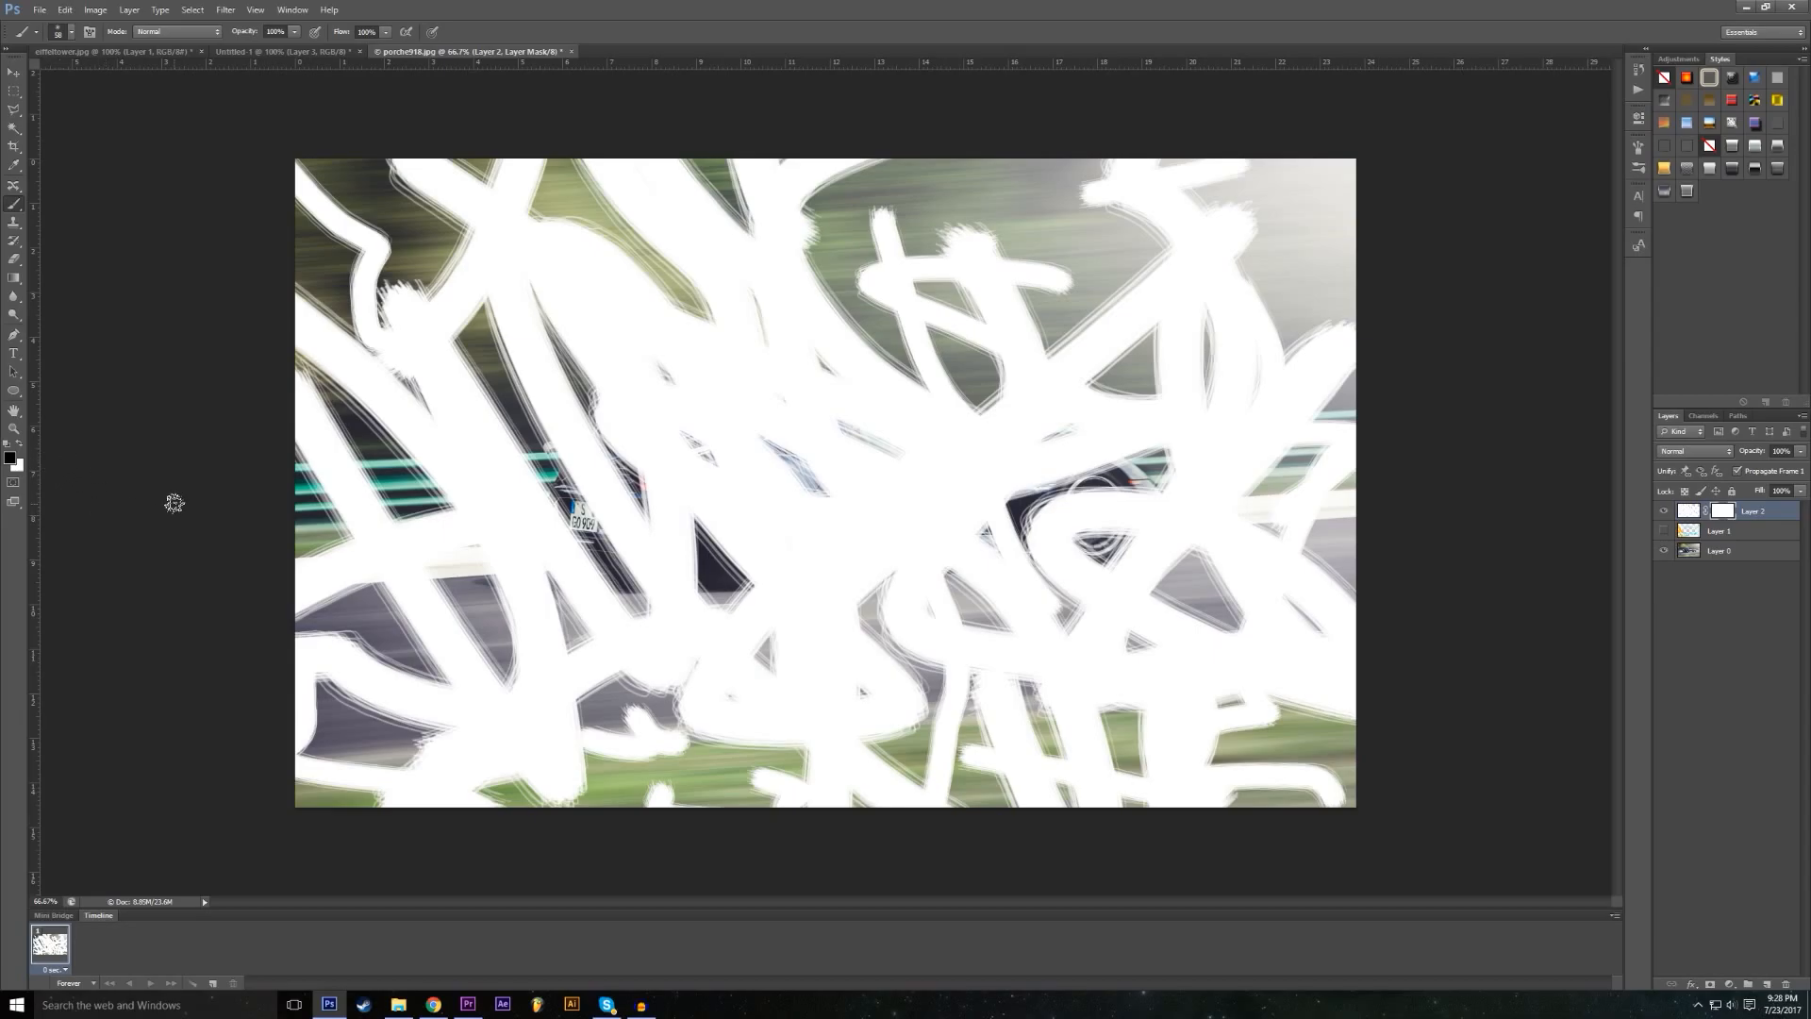
Step: Paint black on Layer 2's mask over the car to hide the white strokes covering it
click(22, 444)
mouse_move(577, 547)
mouse_down()
mouse_move(698, 537)
mouse_move(566, 518)
mouse_move(600, 581)
mouse_move(622, 532)
mouse_move(585, 453)
mouse_move(639, 420)
mouse_move(830, 538)
mouse_move(957, 557)
mouse_move(661, 438)
mouse_move(1071, 396)
mouse_move(702, 415)
mouse_move(913, 487)
mouse_move(972, 566)
mouse_move(1033, 561)
mouse_move(773, 585)
mouse_move(1084, 552)
mouse_move(1165, 486)
mouse_move(1107, 447)
mouse_move(1192, 518)
mouse_move(1106, 556)
mouse_move(1043, 550)
mouse_up()
mouse_move(637, 507)
mouse_down()
mouse_move(548, 554)
mouse_move(556, 569)
mouse_move(564, 487)
mouse_up()
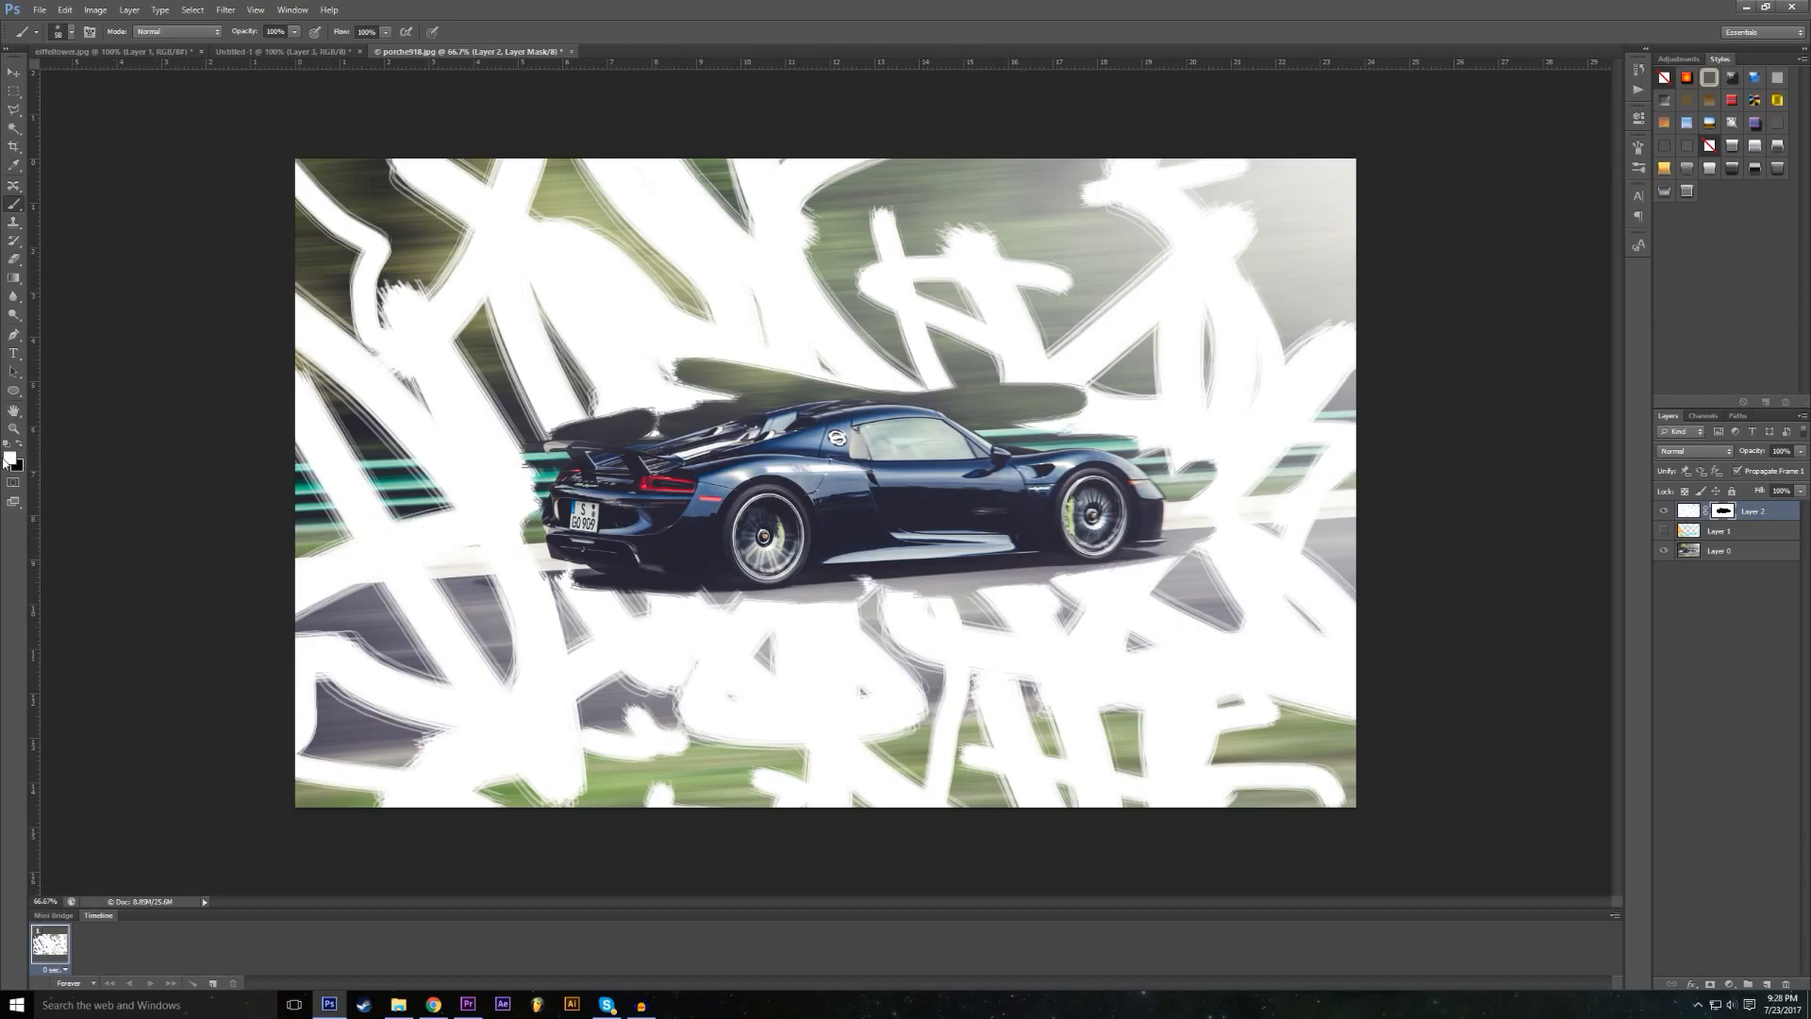
Step: Paint white on the mask below the car to bring strokes back, and mask the spill on its side with black
mouse_move(645, 594)
mouse_down()
mouse_move(892, 598)
mouse_move(1052, 574)
mouse_move(968, 551)
mouse_move(973, 606)
mouse_up()
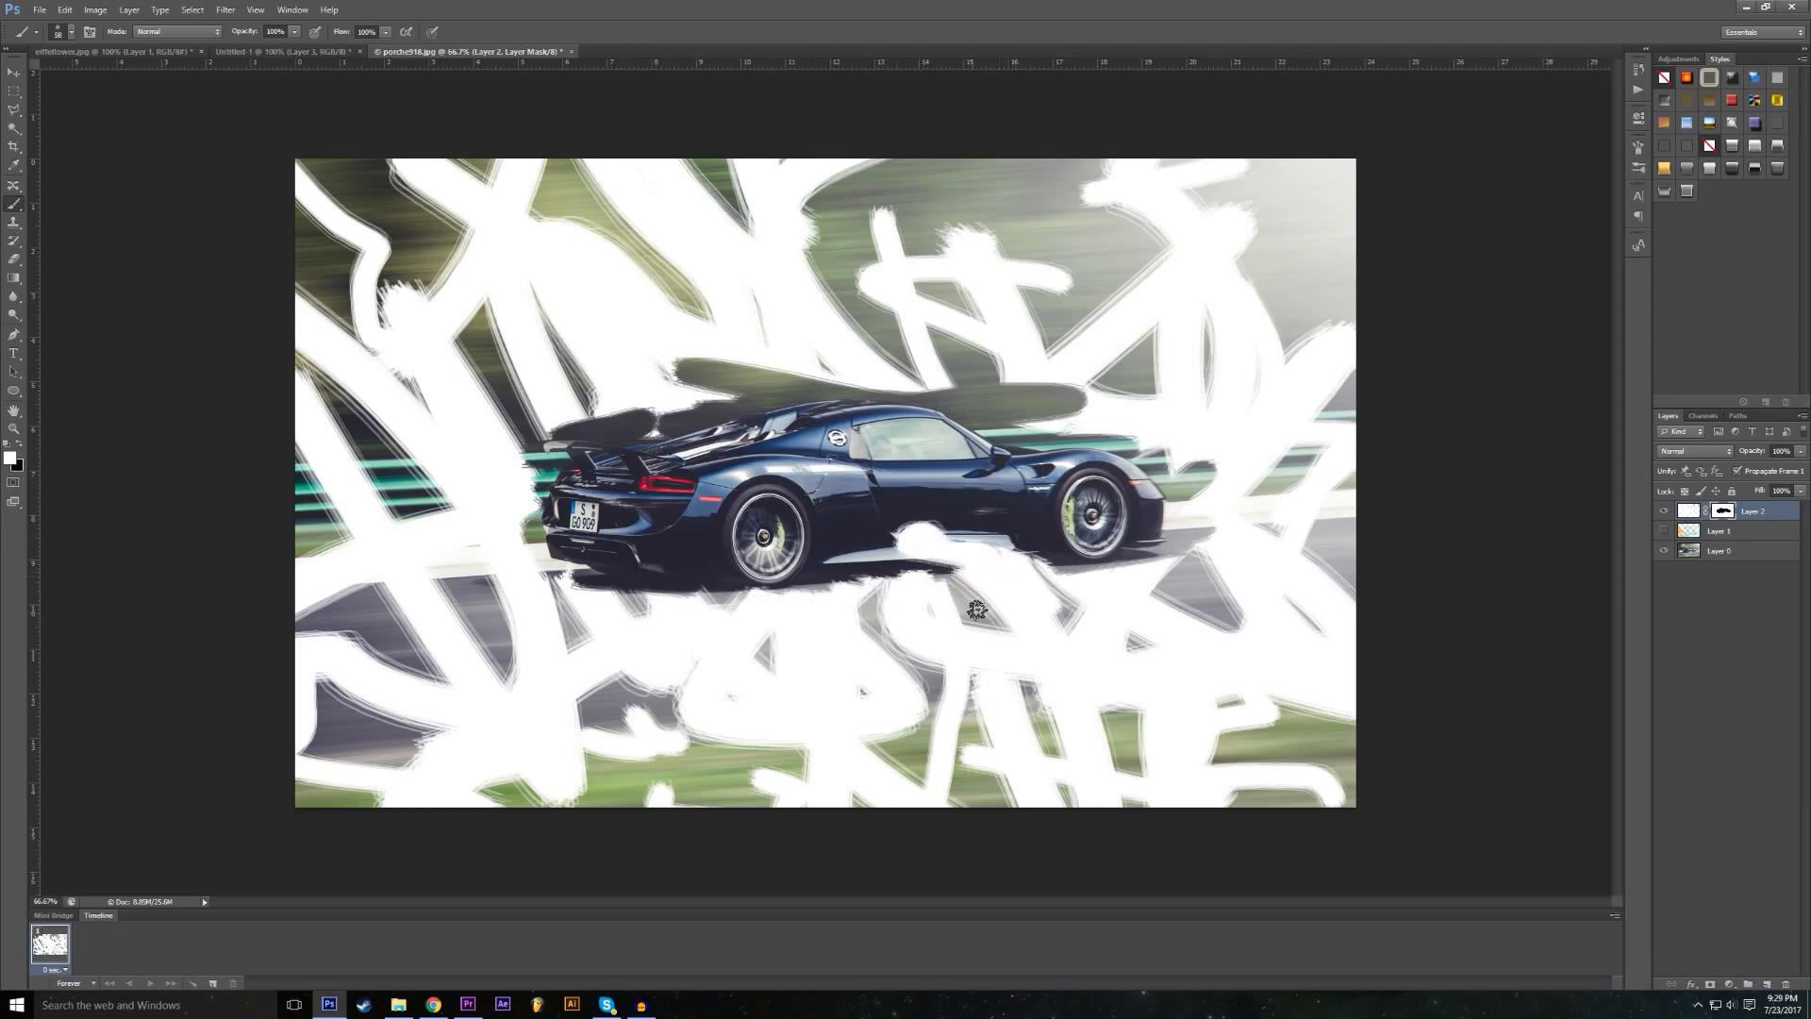
click(17, 443)
mouse_move(895, 542)
mouse_down()
mouse_move(951, 543)
mouse_move(924, 516)
mouse_move(949, 541)
mouse_move(920, 553)
mouse_move(1047, 558)
mouse_move(869, 566)
mouse_up()
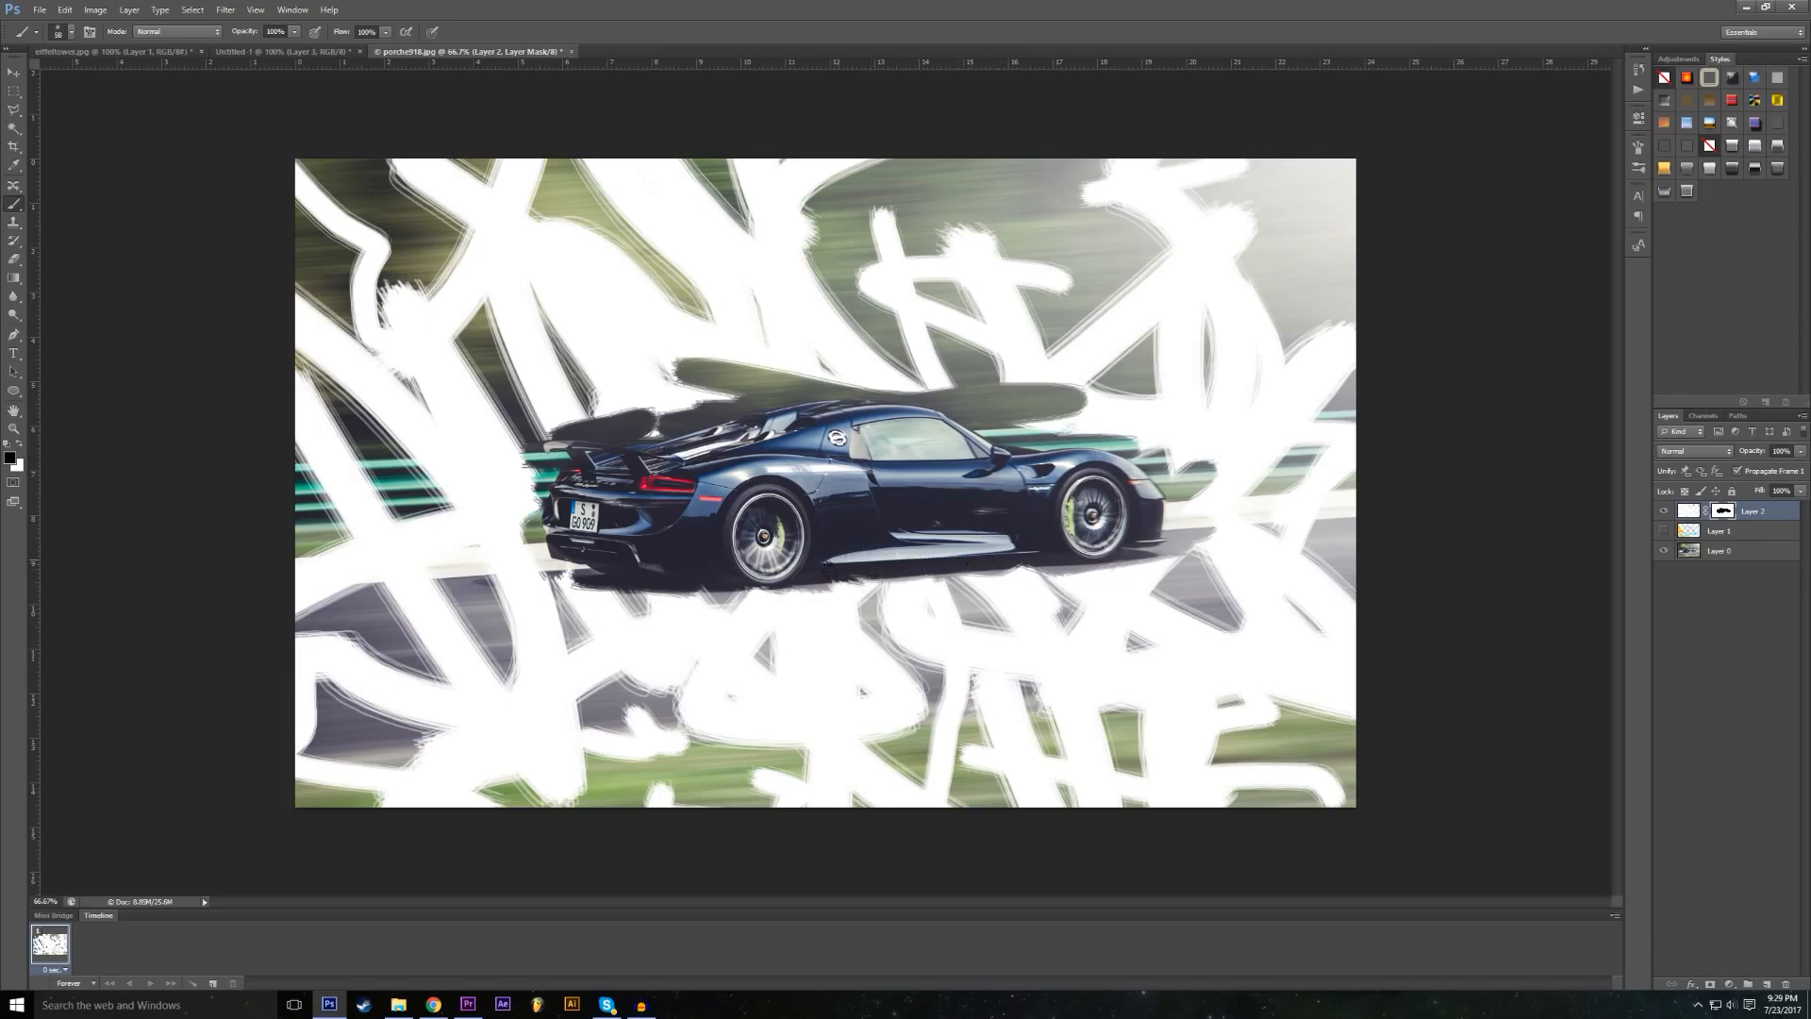
Step: Restore the white strokes along the car's roofline with white on the mask, and hide the overlap on the windshield with black
click(18, 445)
mouse_move(658, 429)
mouse_down()
mouse_move(555, 425)
mouse_move(690, 410)
mouse_move(733, 363)
mouse_move(777, 385)
mouse_move(679, 352)
mouse_move(930, 380)
mouse_move(1009, 400)
mouse_move(1052, 429)
mouse_move(1034, 434)
mouse_move(1068, 401)
mouse_move(1094, 435)
mouse_move(1234, 487)
mouse_move(1187, 563)
mouse_move(1146, 561)
mouse_up()
click(19, 443)
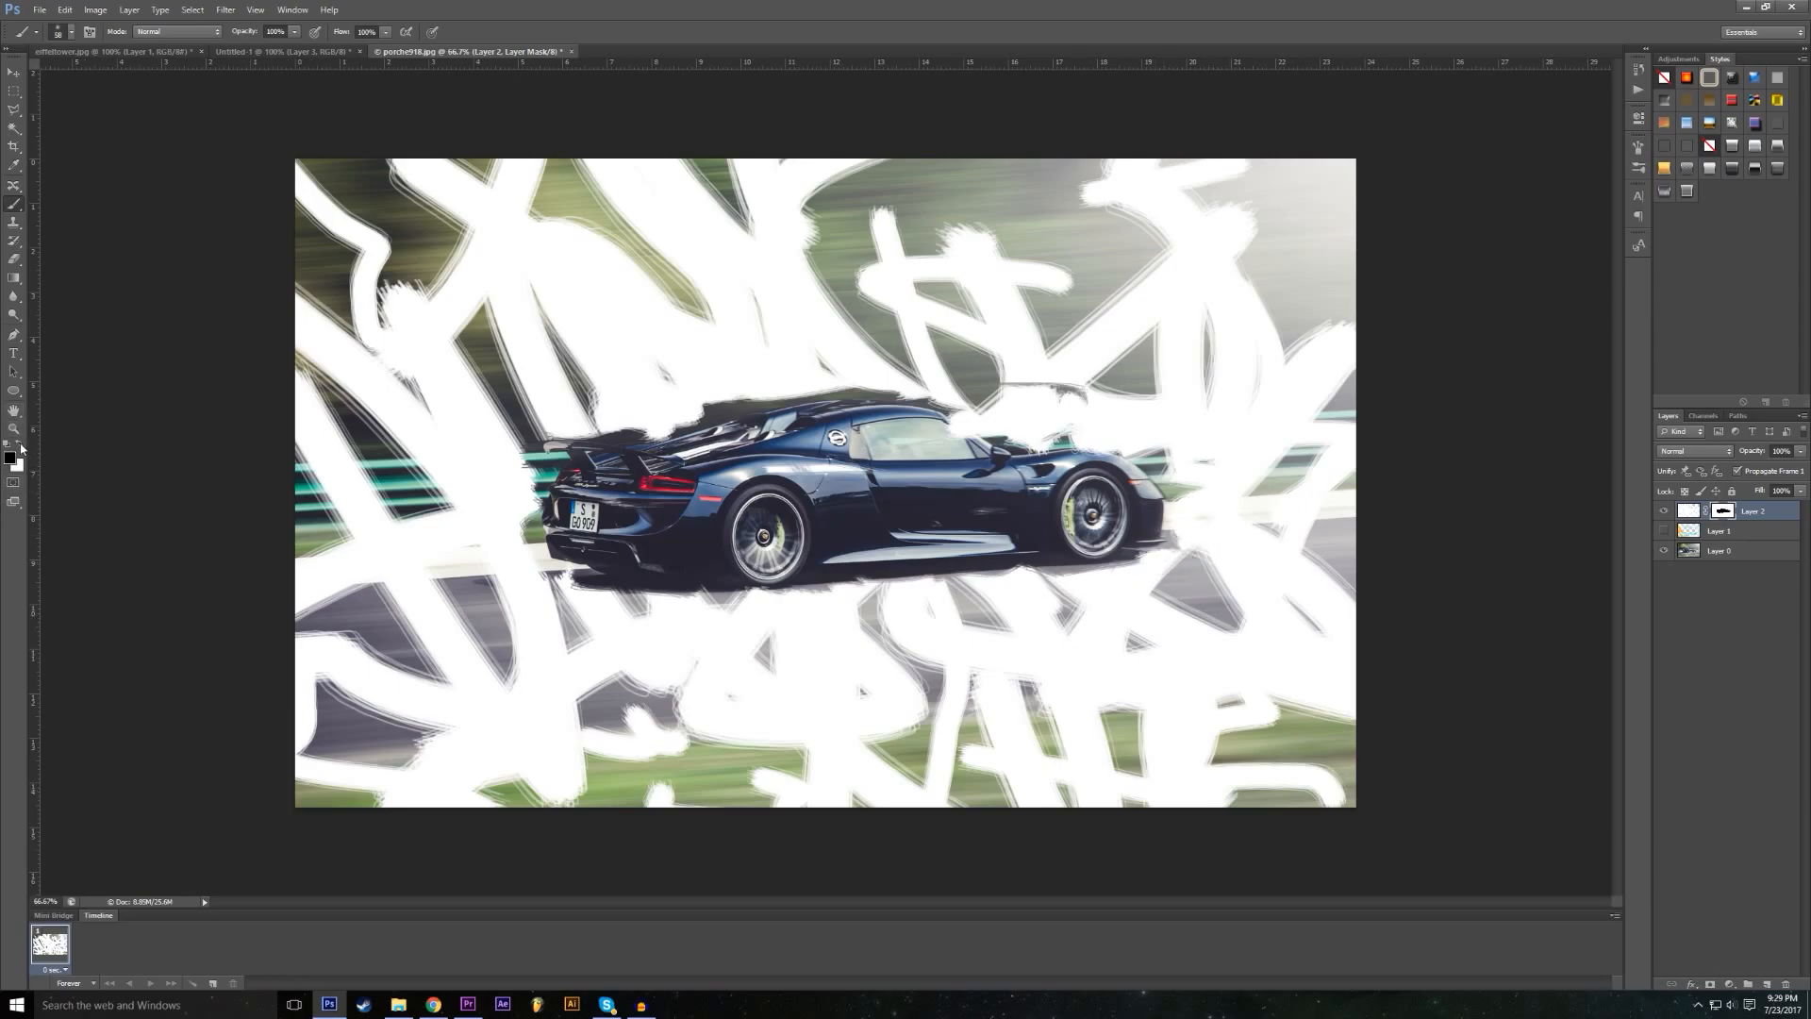
drag(995, 426, 1113, 475)
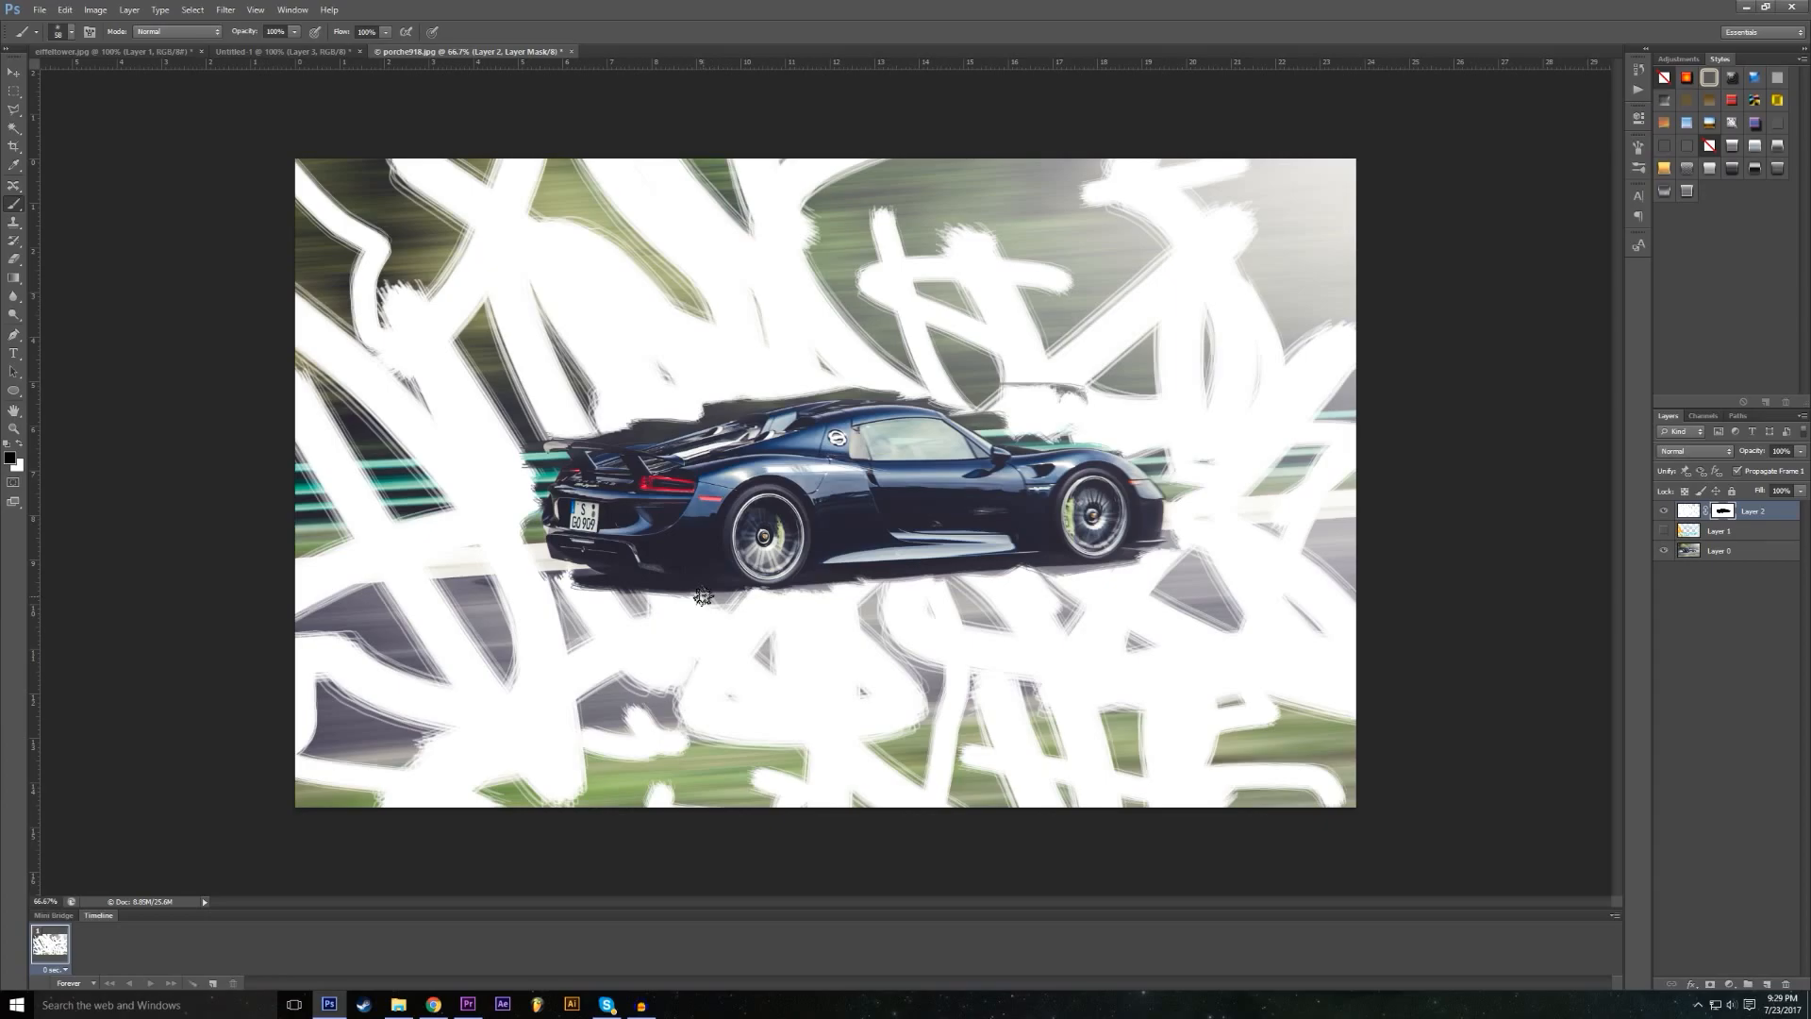
Step: Compare Layer 2's masked strokes with the Layer 1 artwork by switching their visibility, ending with only Layer 2 shown over the photo
click(1664, 510)
click(1664, 530)
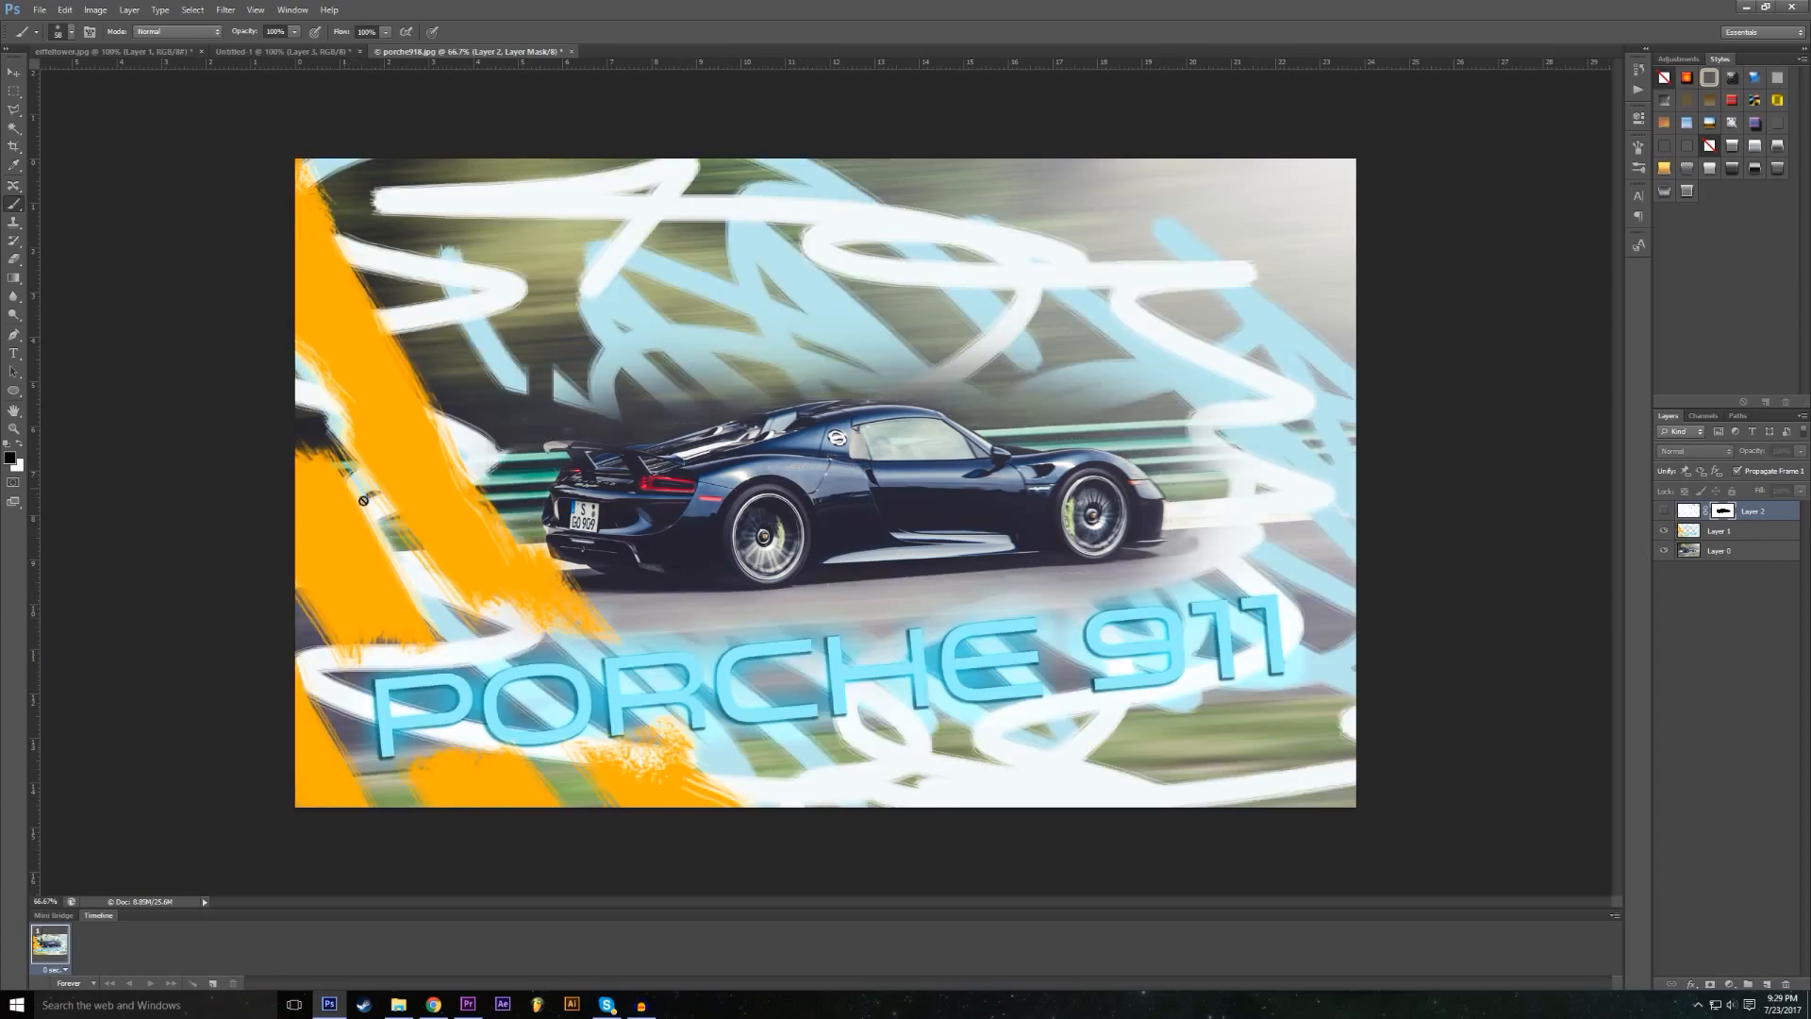
click(1664, 530)
click(1664, 510)
mouse_move(538, 519)
mouse_down()
mouse_move(551, 469)
mouse_move(1122, 453)
mouse_up()
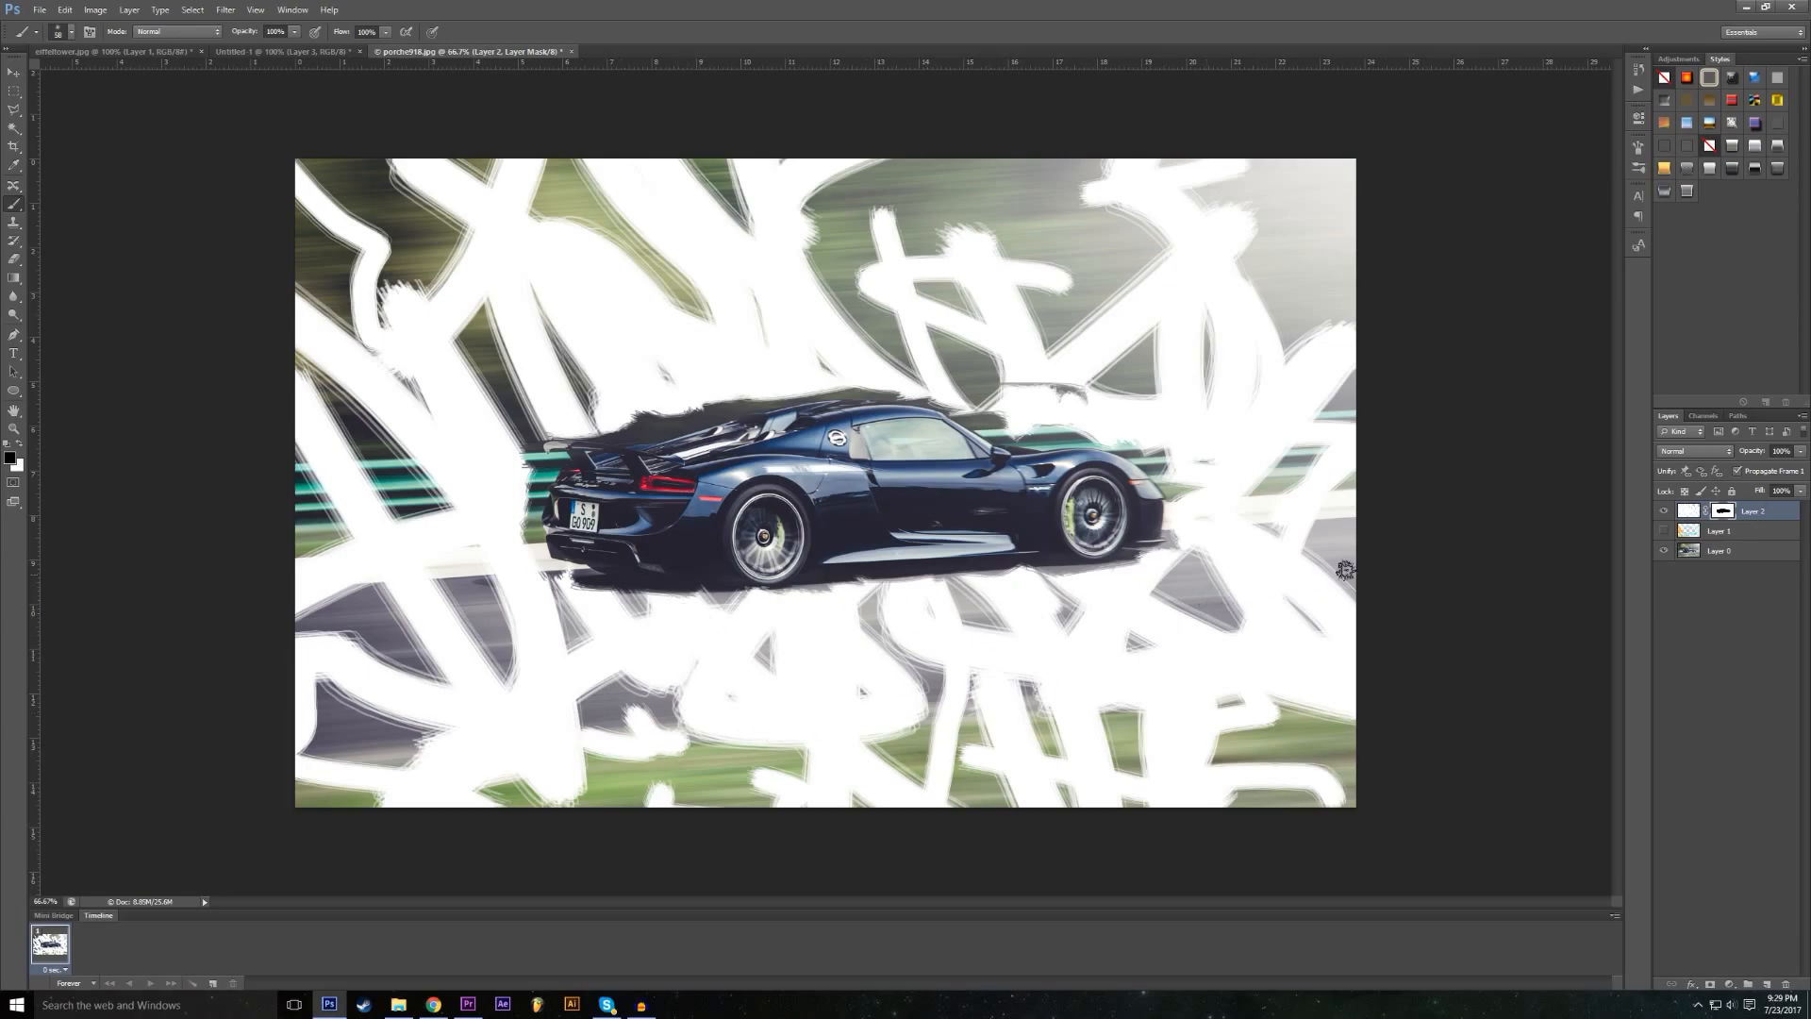
Step: Examine Layer 2's mask on its own in black and white and compare it with the normal image view
alt+click(1723, 514)
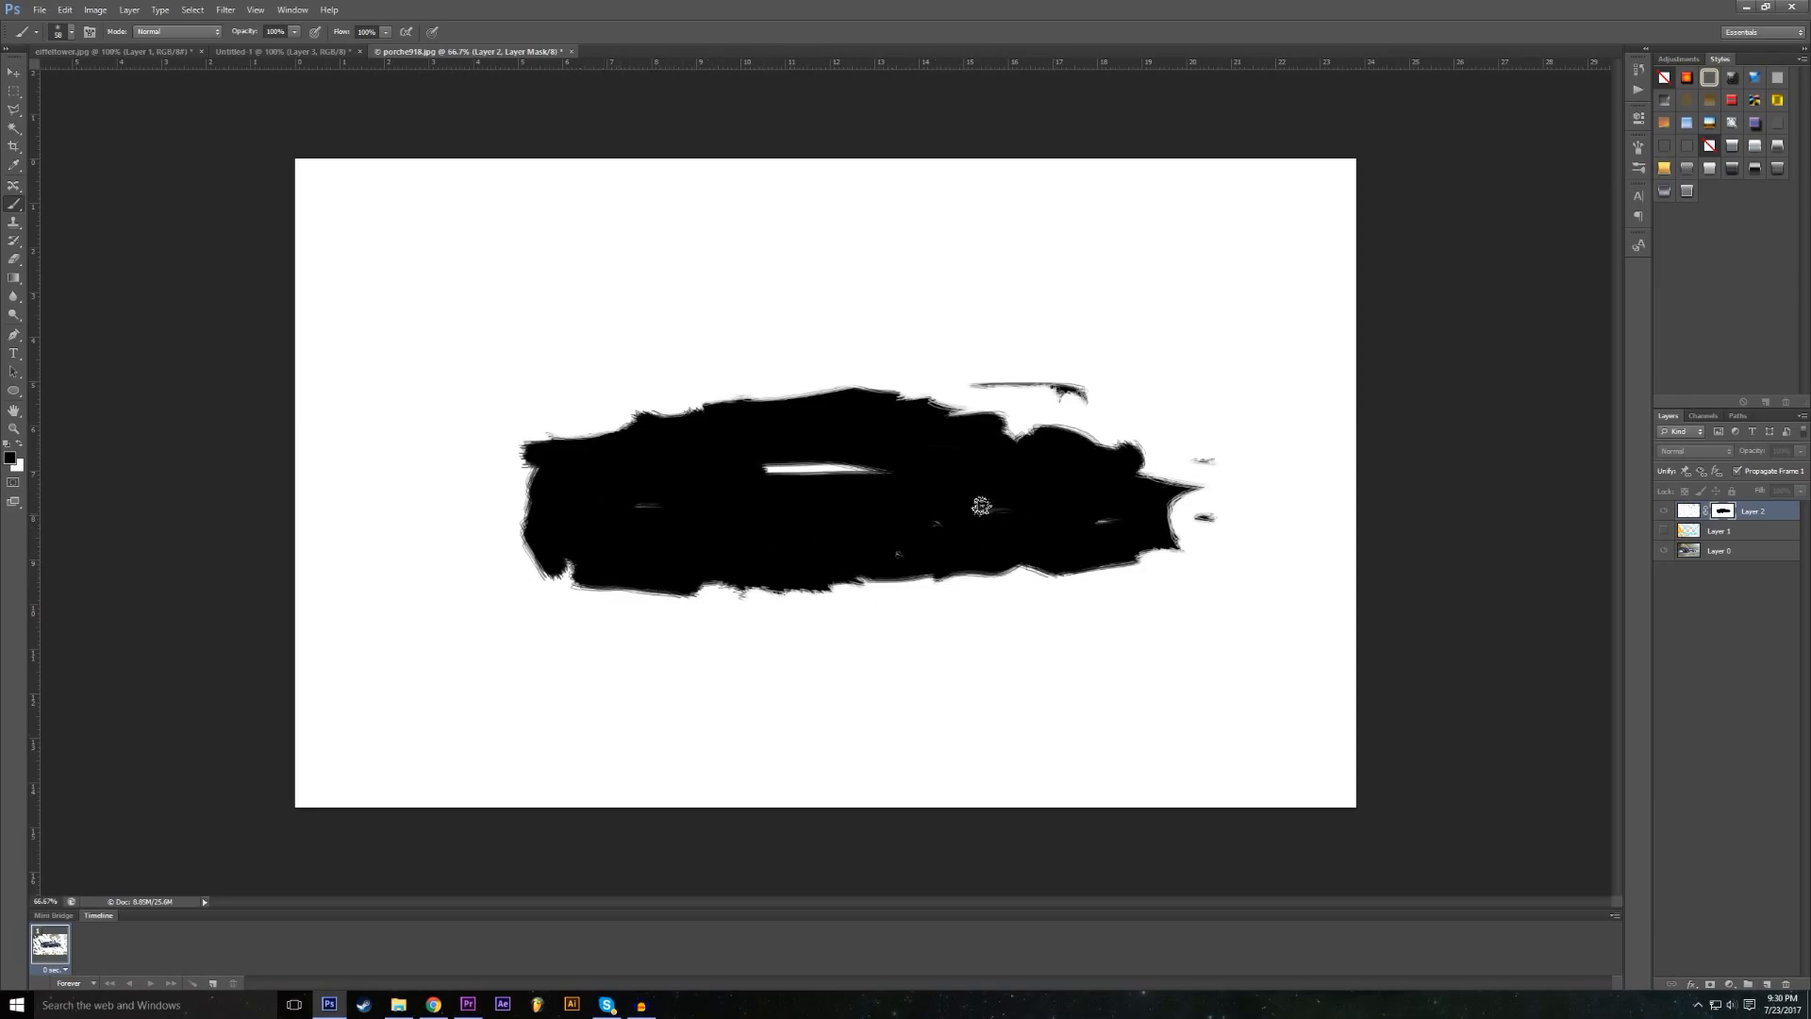
alt+click(1724, 521)
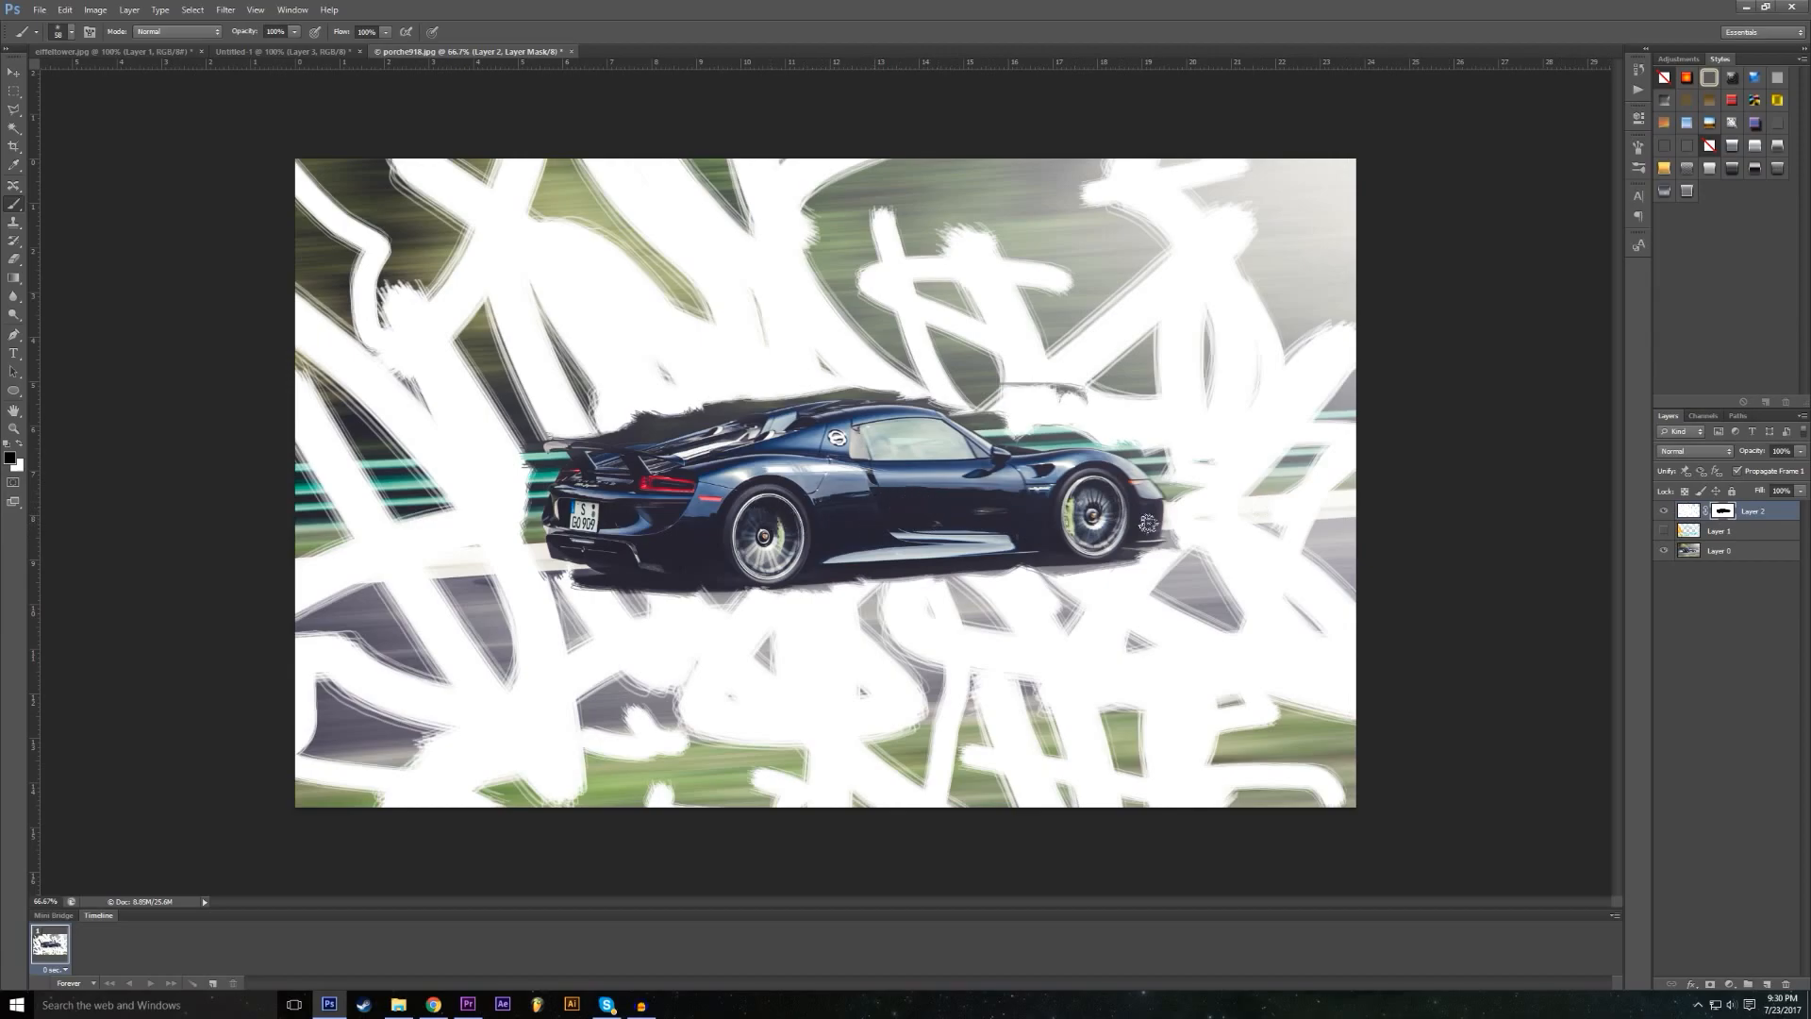
alt+click(1726, 515)
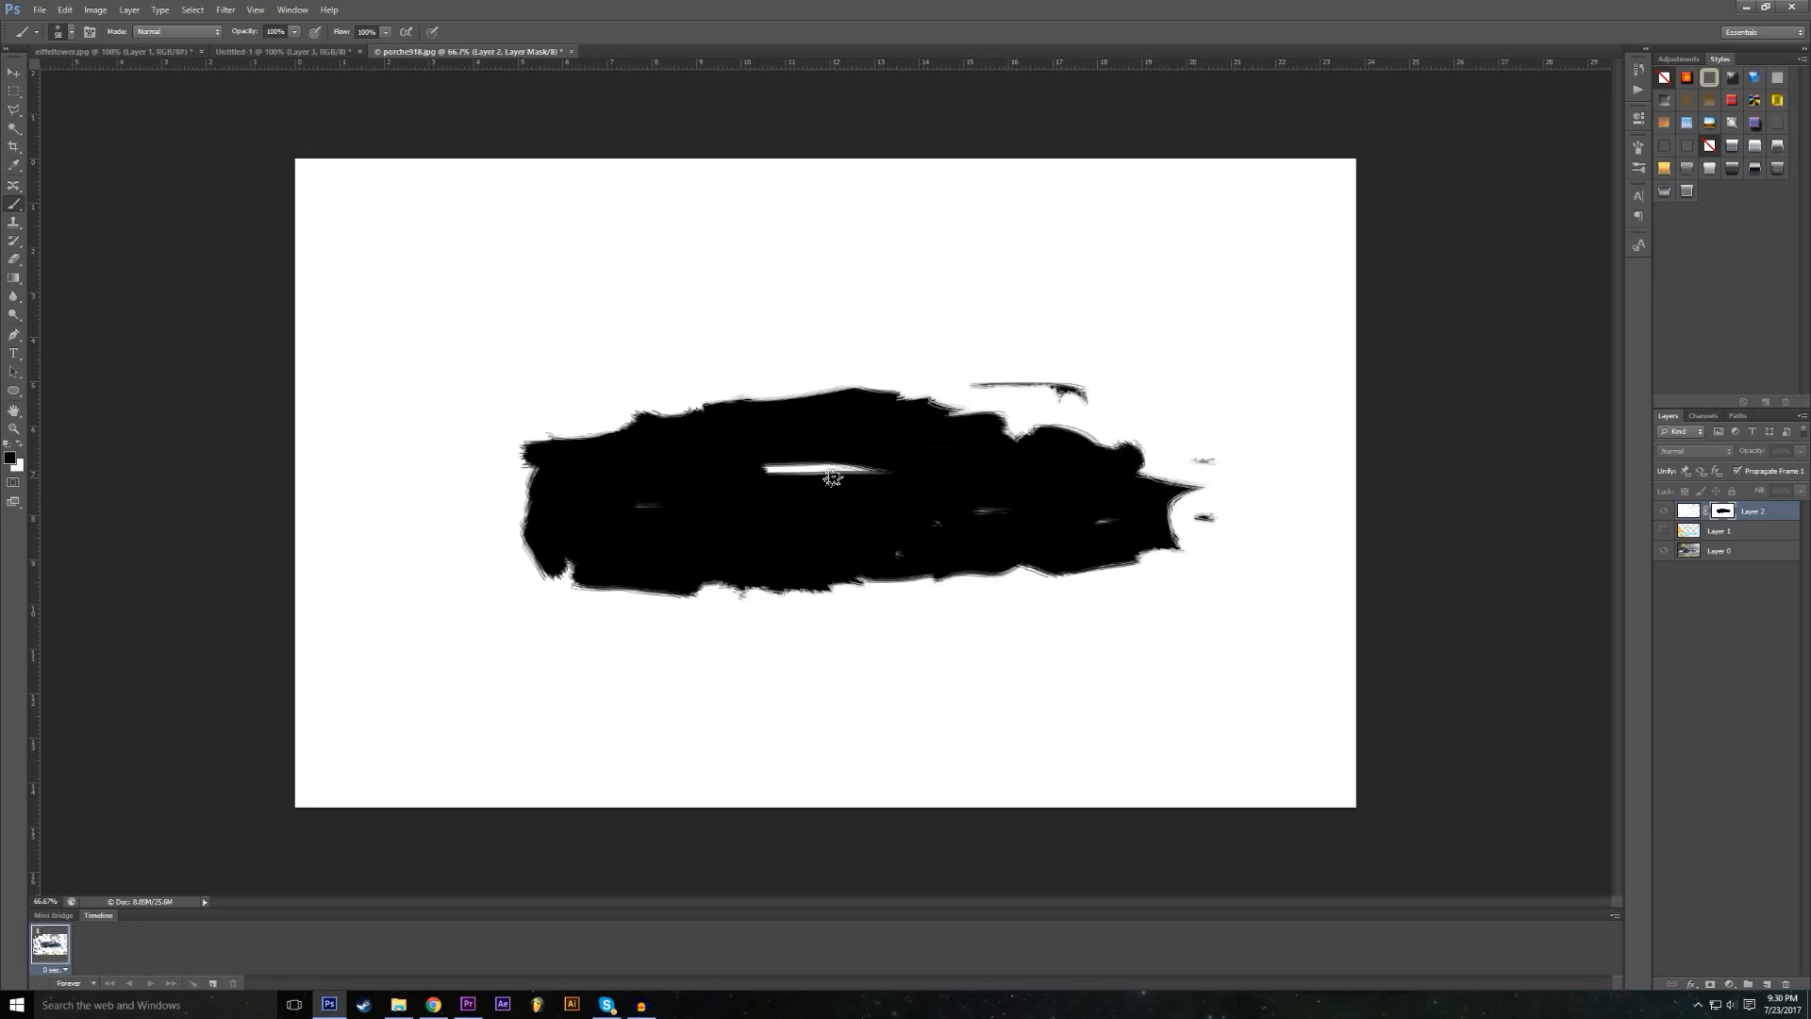
key(alt)
key(alt)
alt+click(1729, 515)
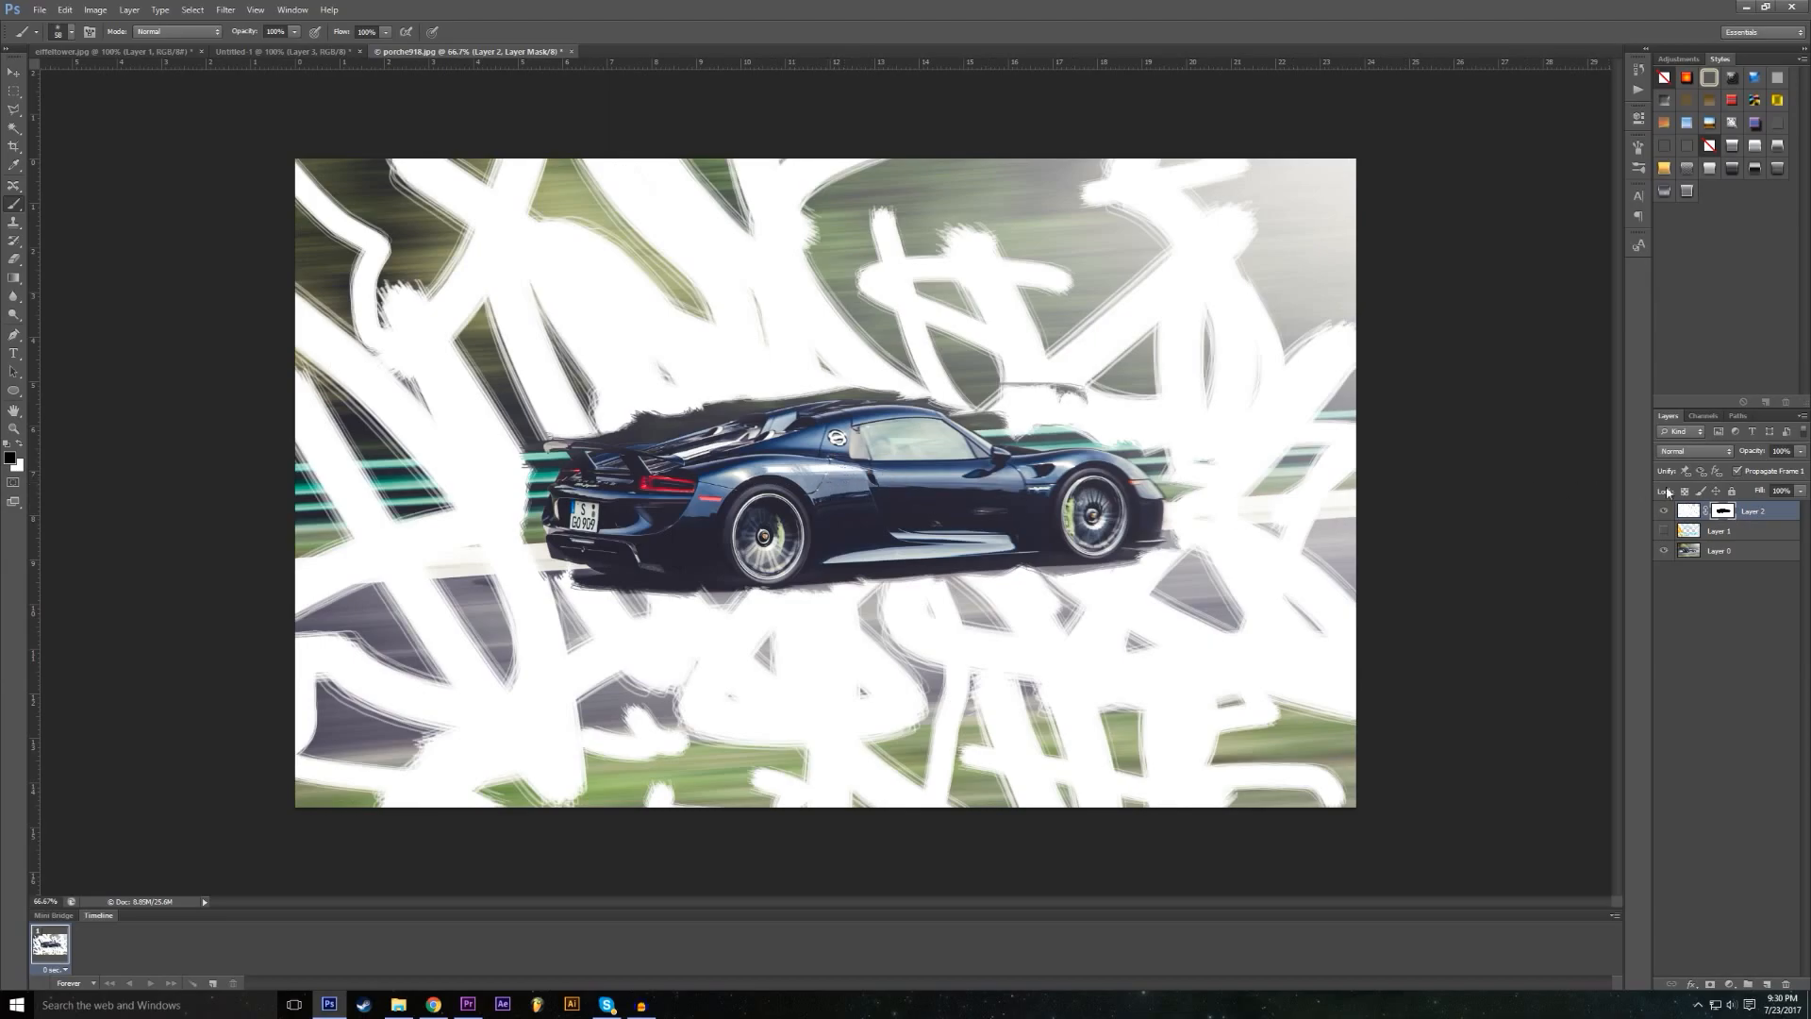
alt+click(1727, 515)
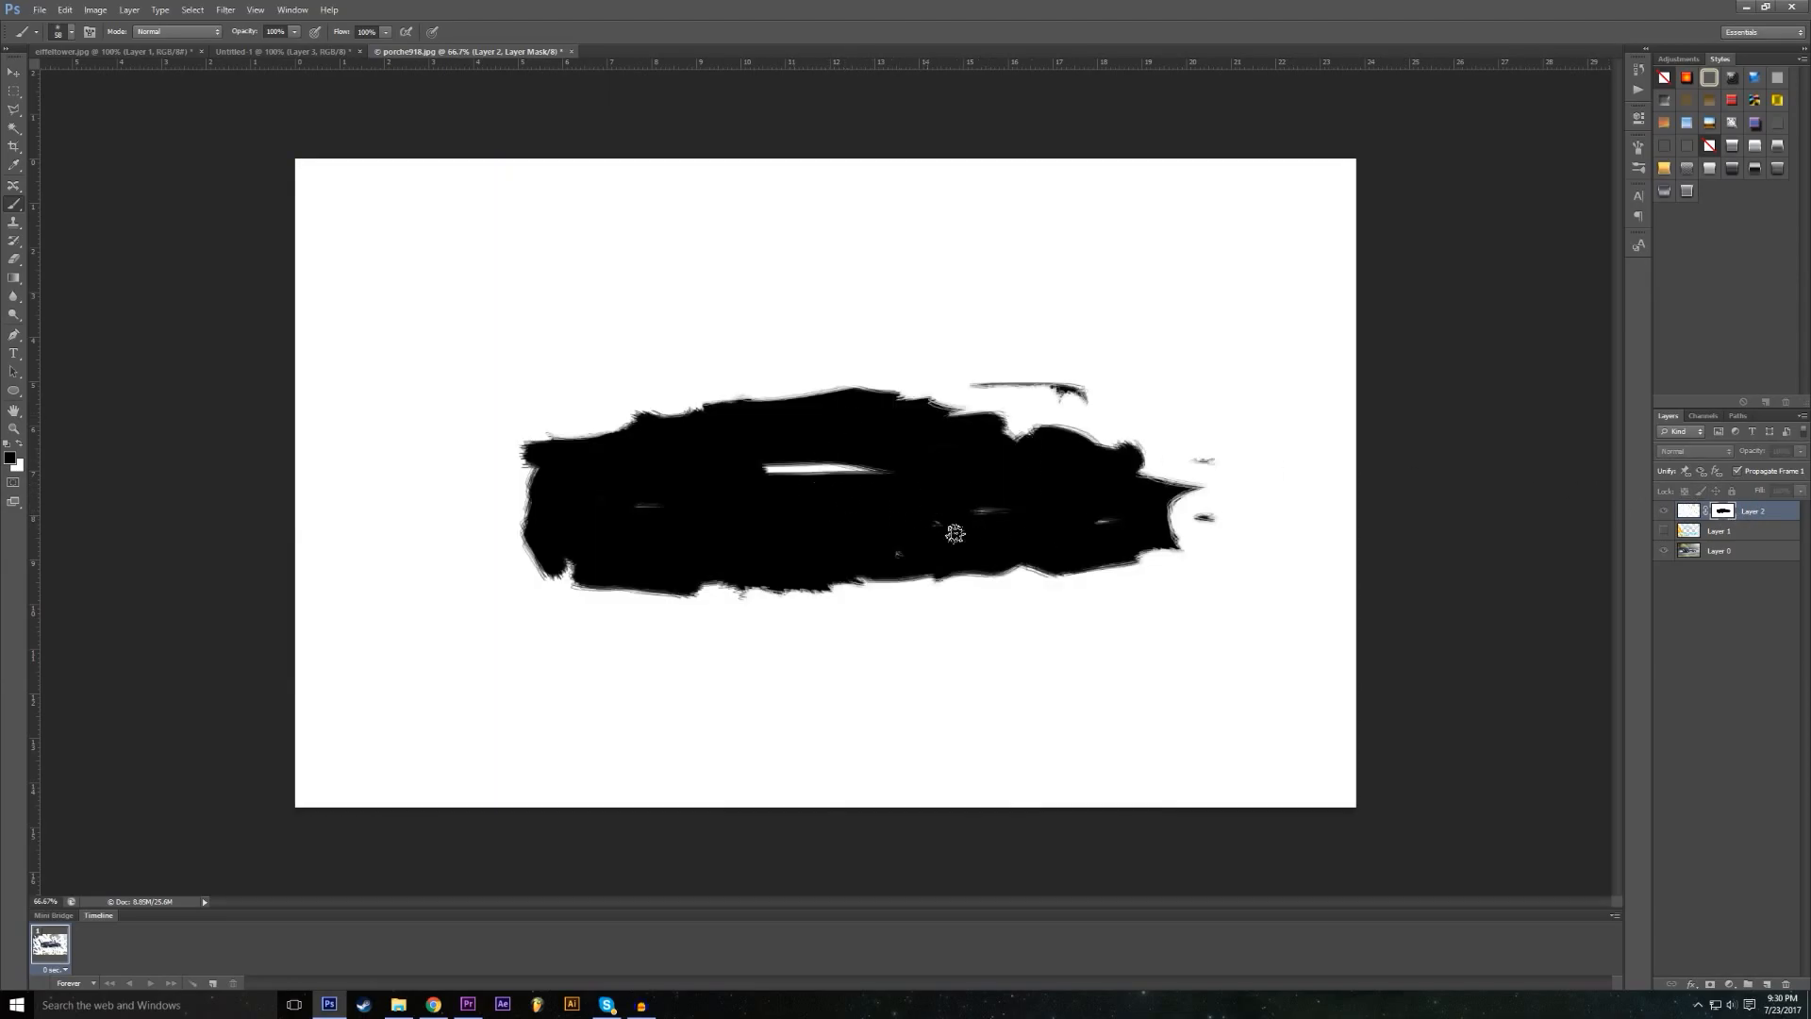
alt+click(1727, 514)
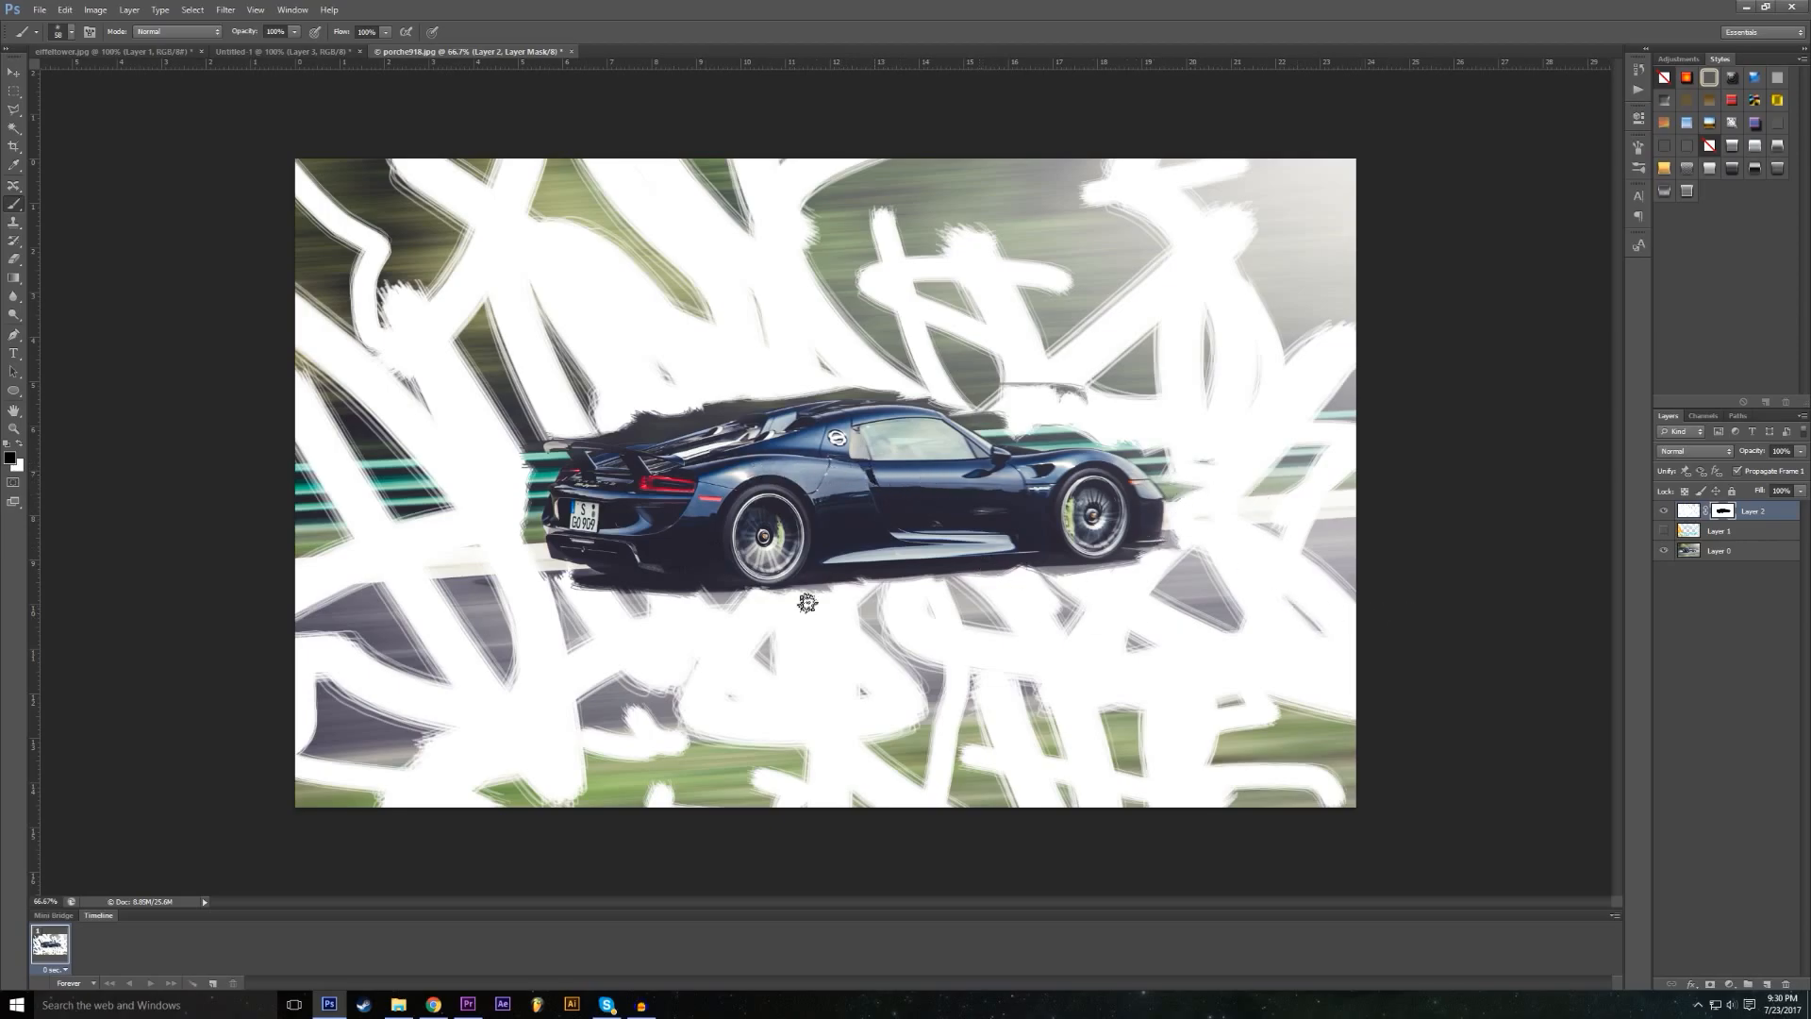
Step: Colorize Layer 2's white strokes pale blue using Hue/Saturation with hue 191, raised saturation and lightness -9, leaving its mask untouched
click(1690, 511)
click(1722, 510)
click(1691, 512)
click(95, 10)
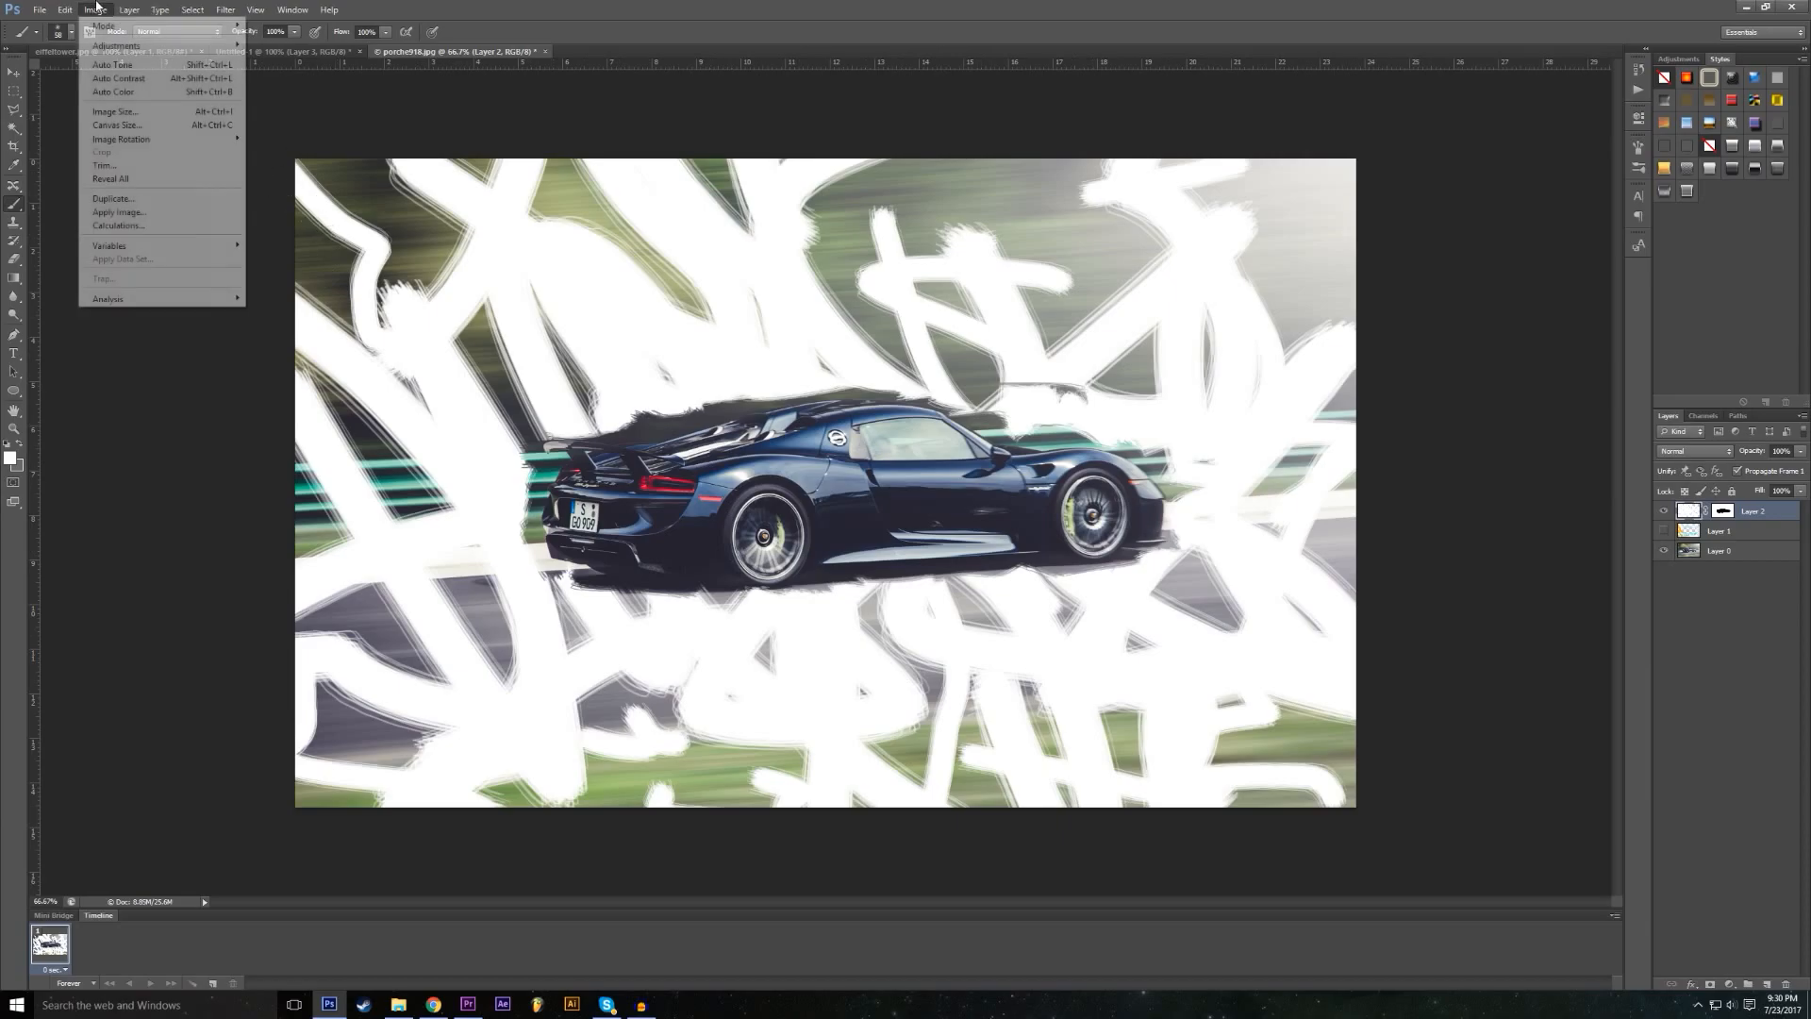
mouse_move(189, 46)
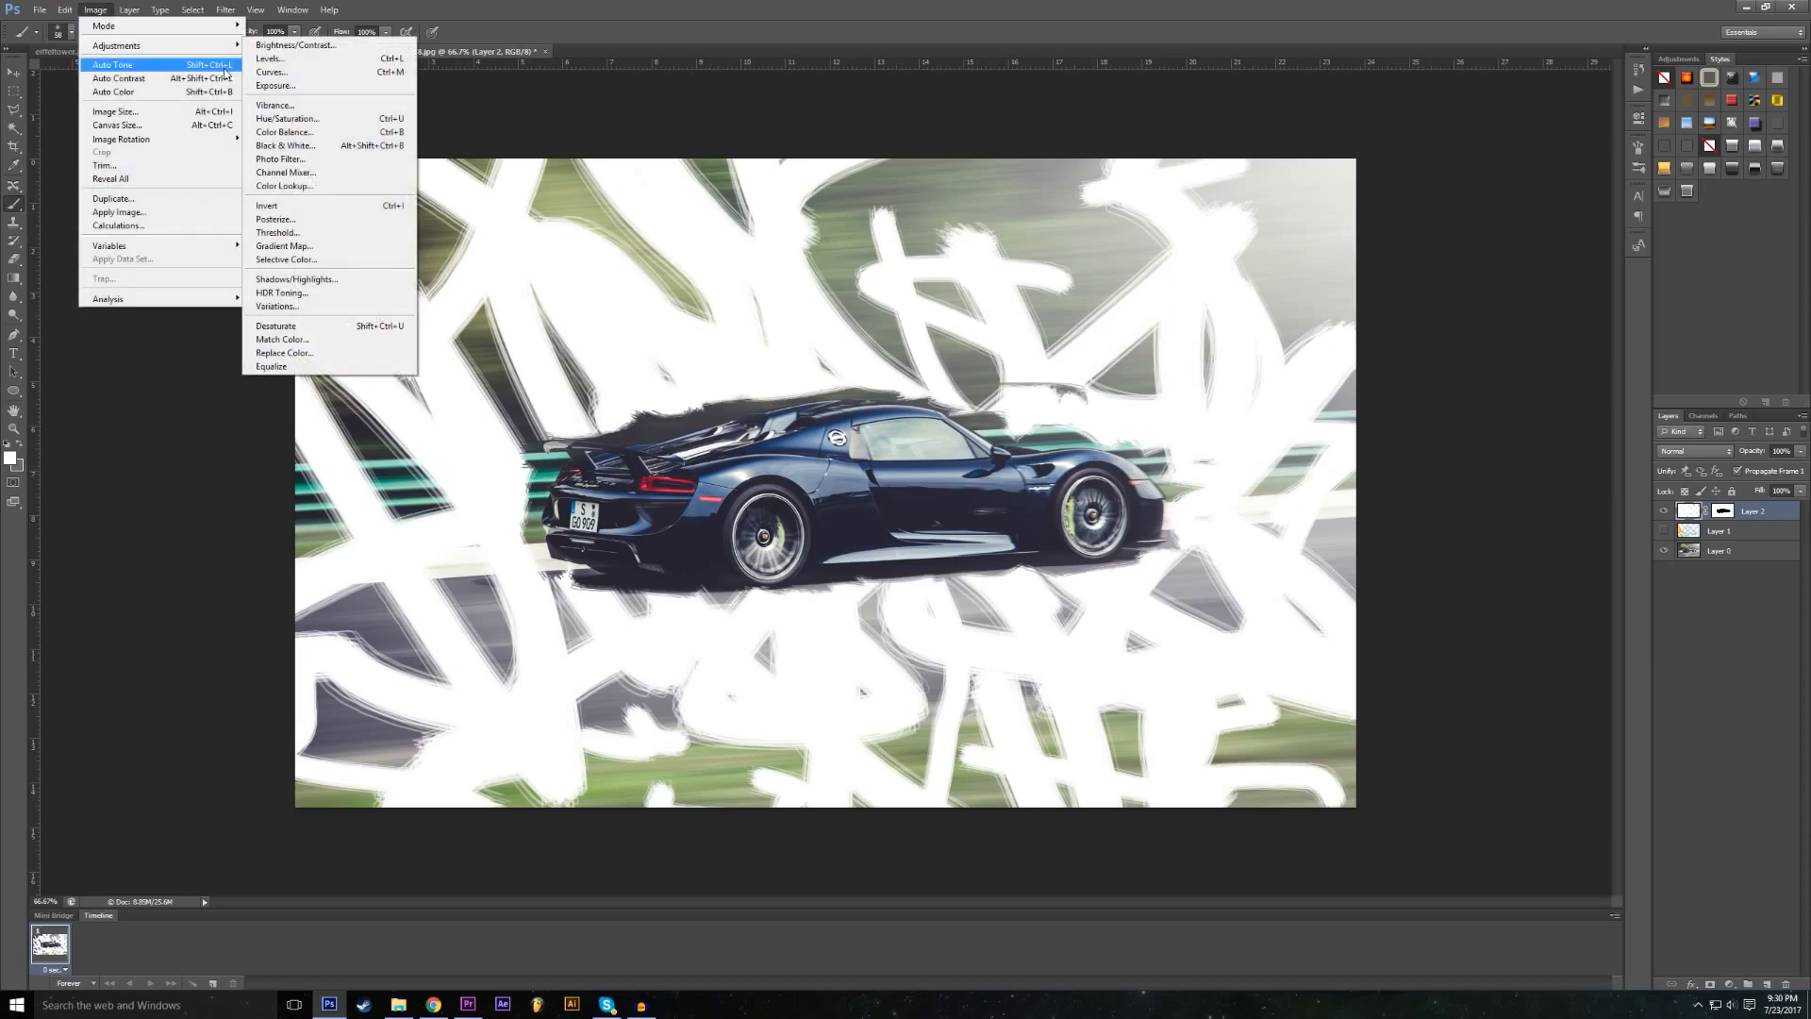
click(311, 120)
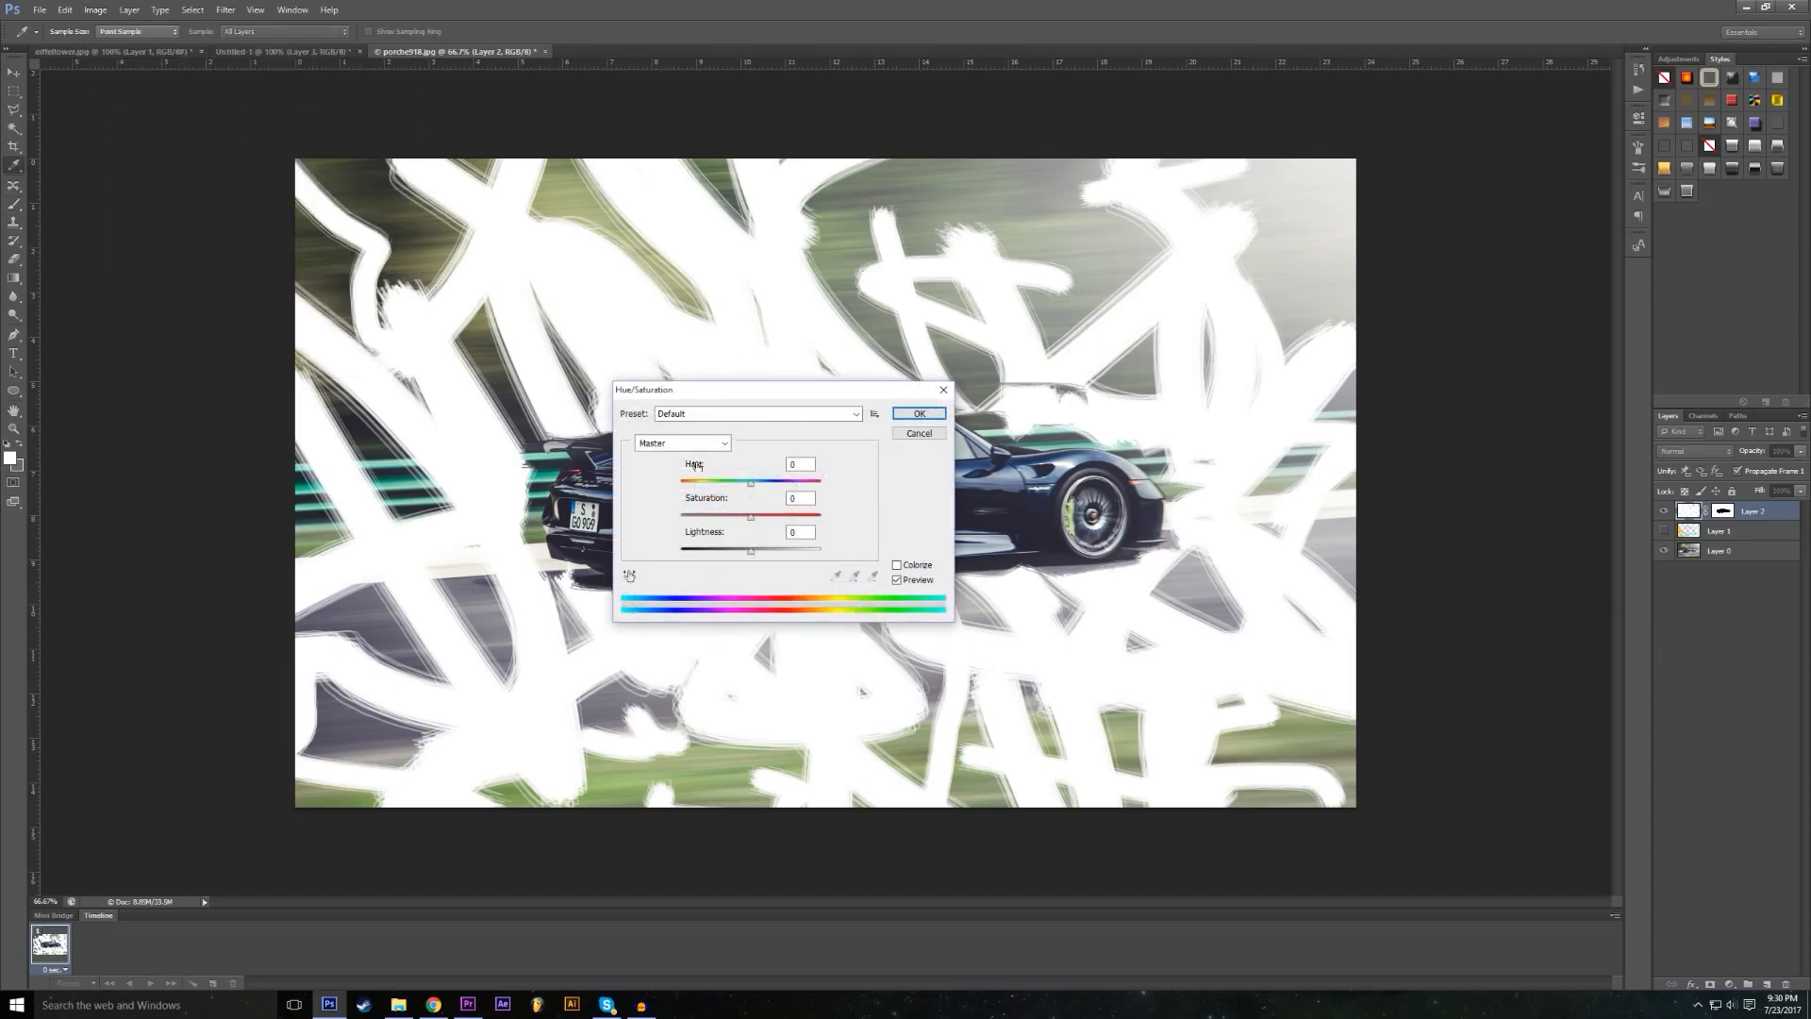
click(897, 564)
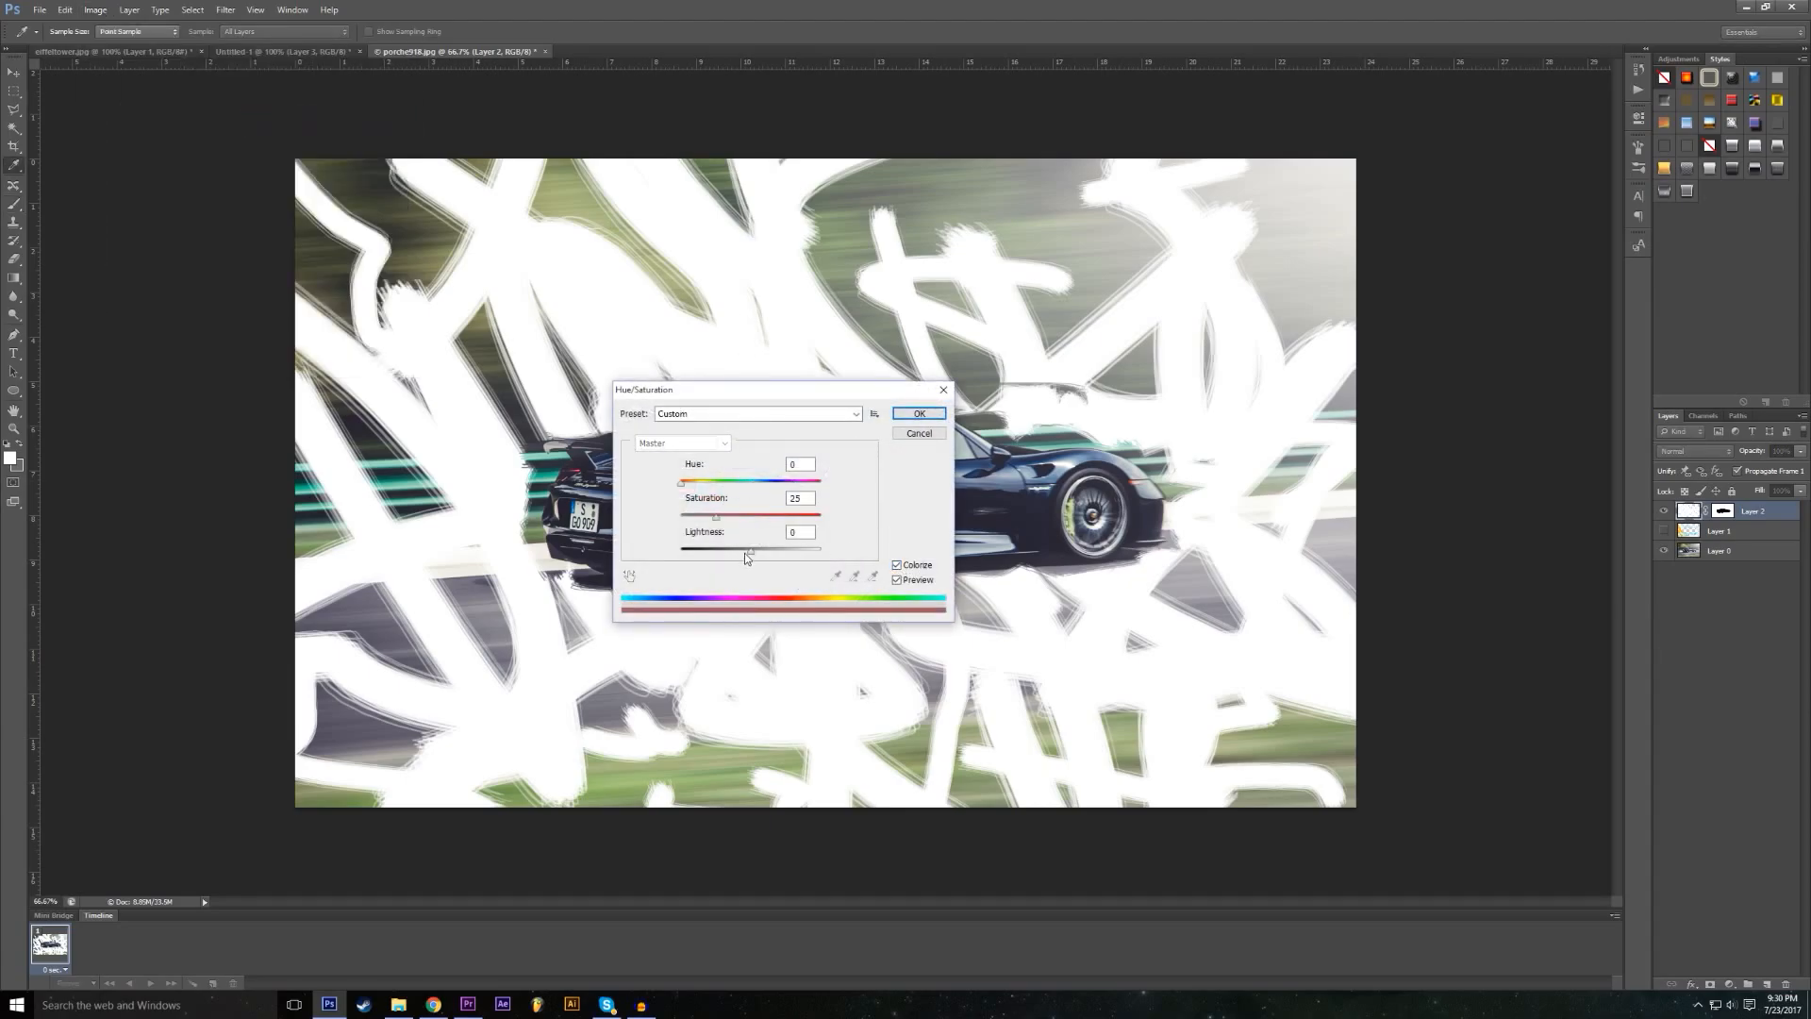
mouse_move(754, 556)
mouse_down()
mouse_move(722, 517)
mouse_move(724, 485)
mouse_move(766, 487)
mouse_move(736, 487)
mouse_move(762, 489)
mouse_move(727, 521)
mouse_move(781, 516)
mouse_up()
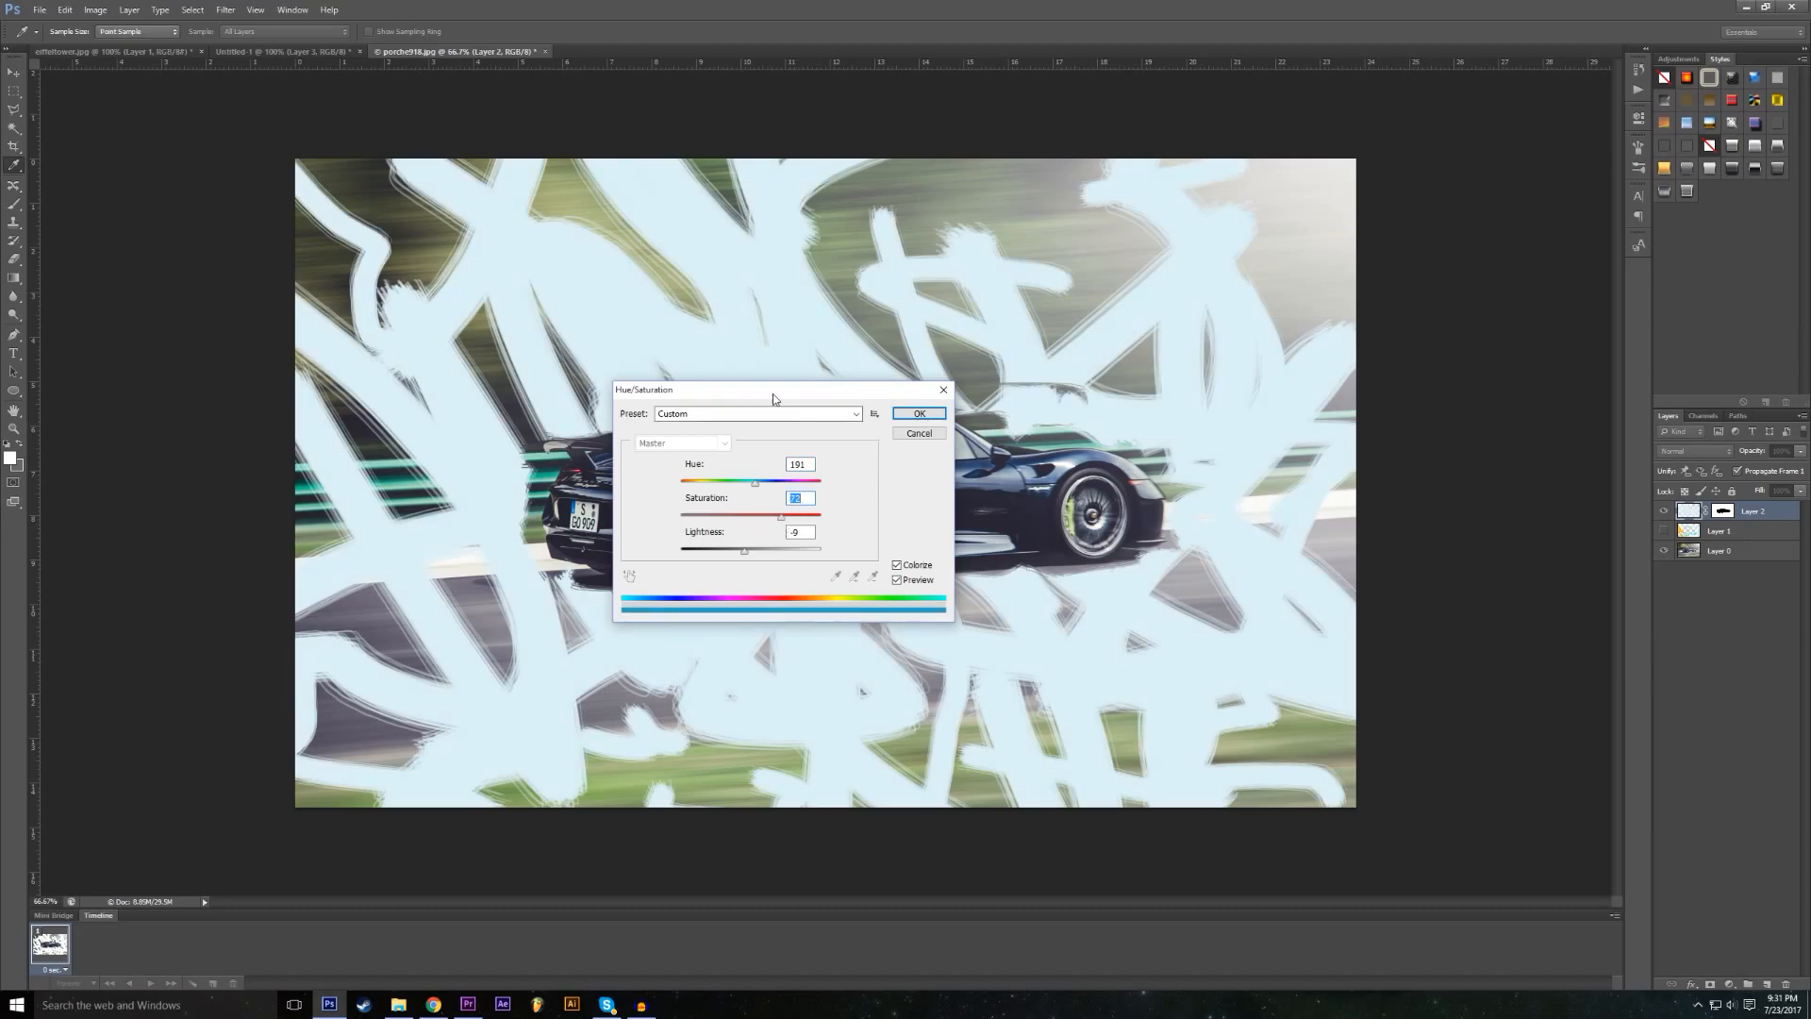
drag(773, 397, 955, 569)
click(1102, 585)
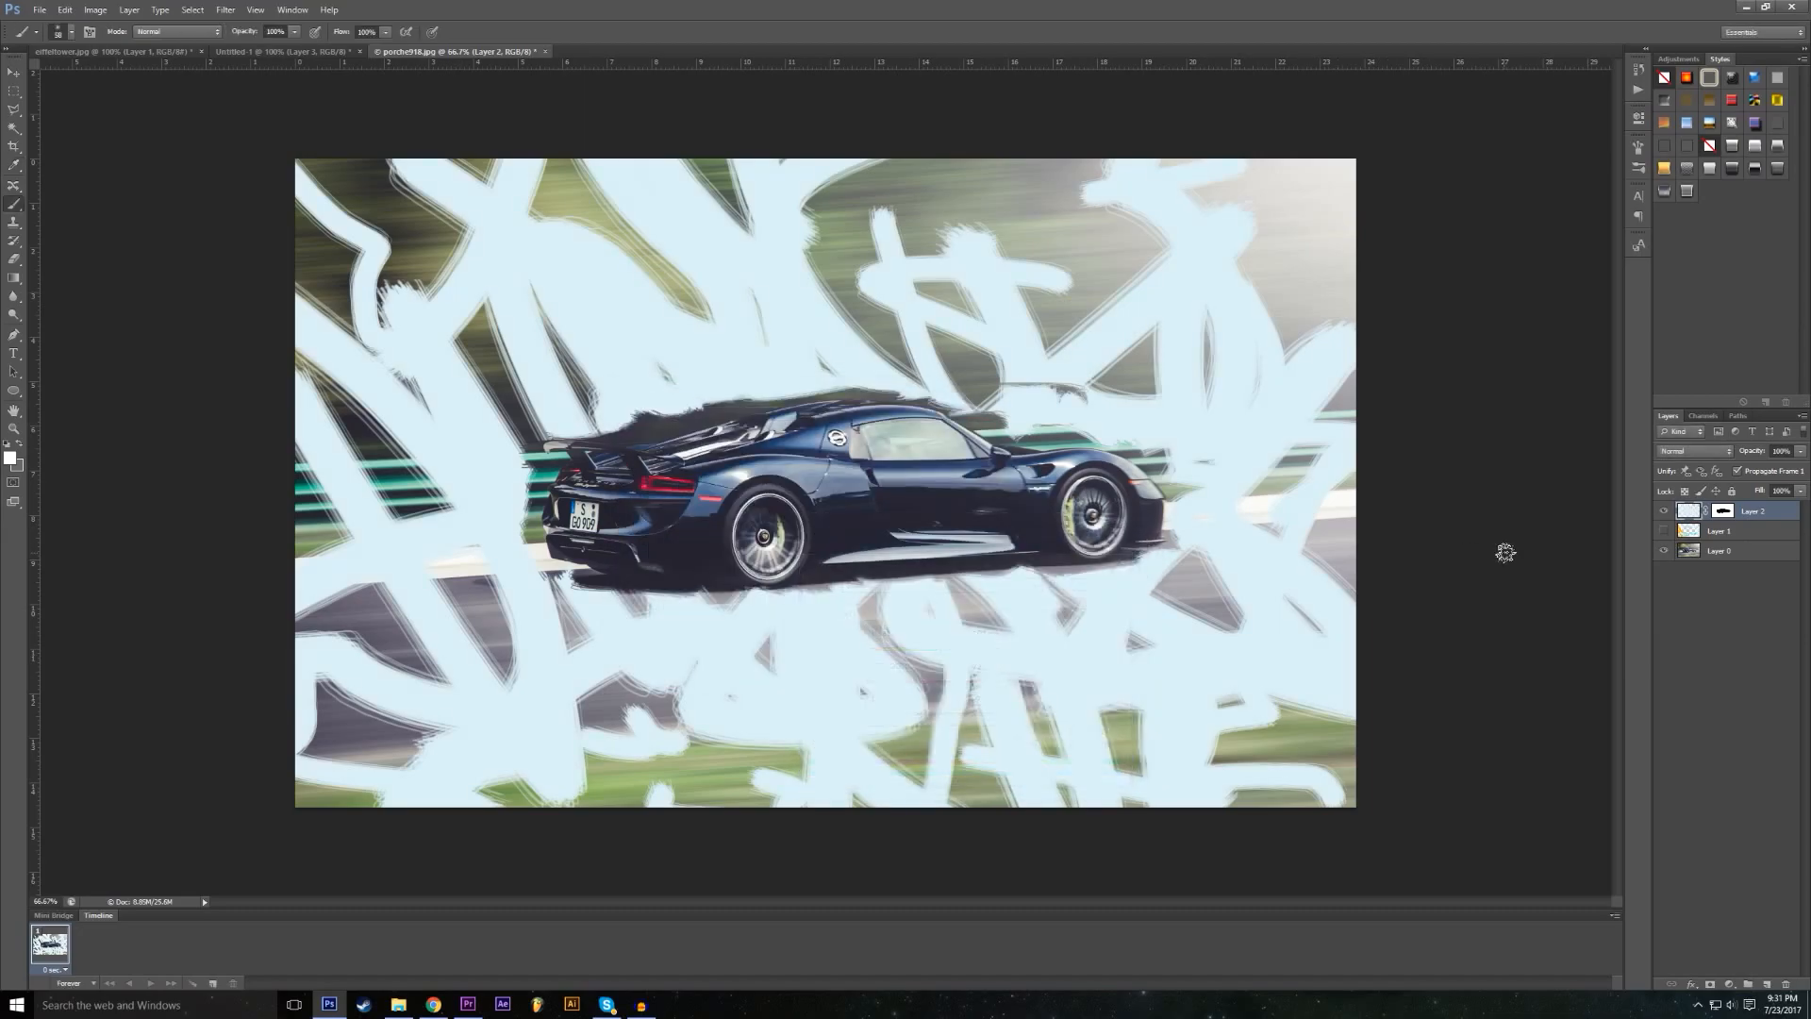
Step: Check the Layer 1 artwork alone and beneath the recolored Layer 2 strokes by switching both layers' visibility
click(1664, 510)
click(1664, 530)
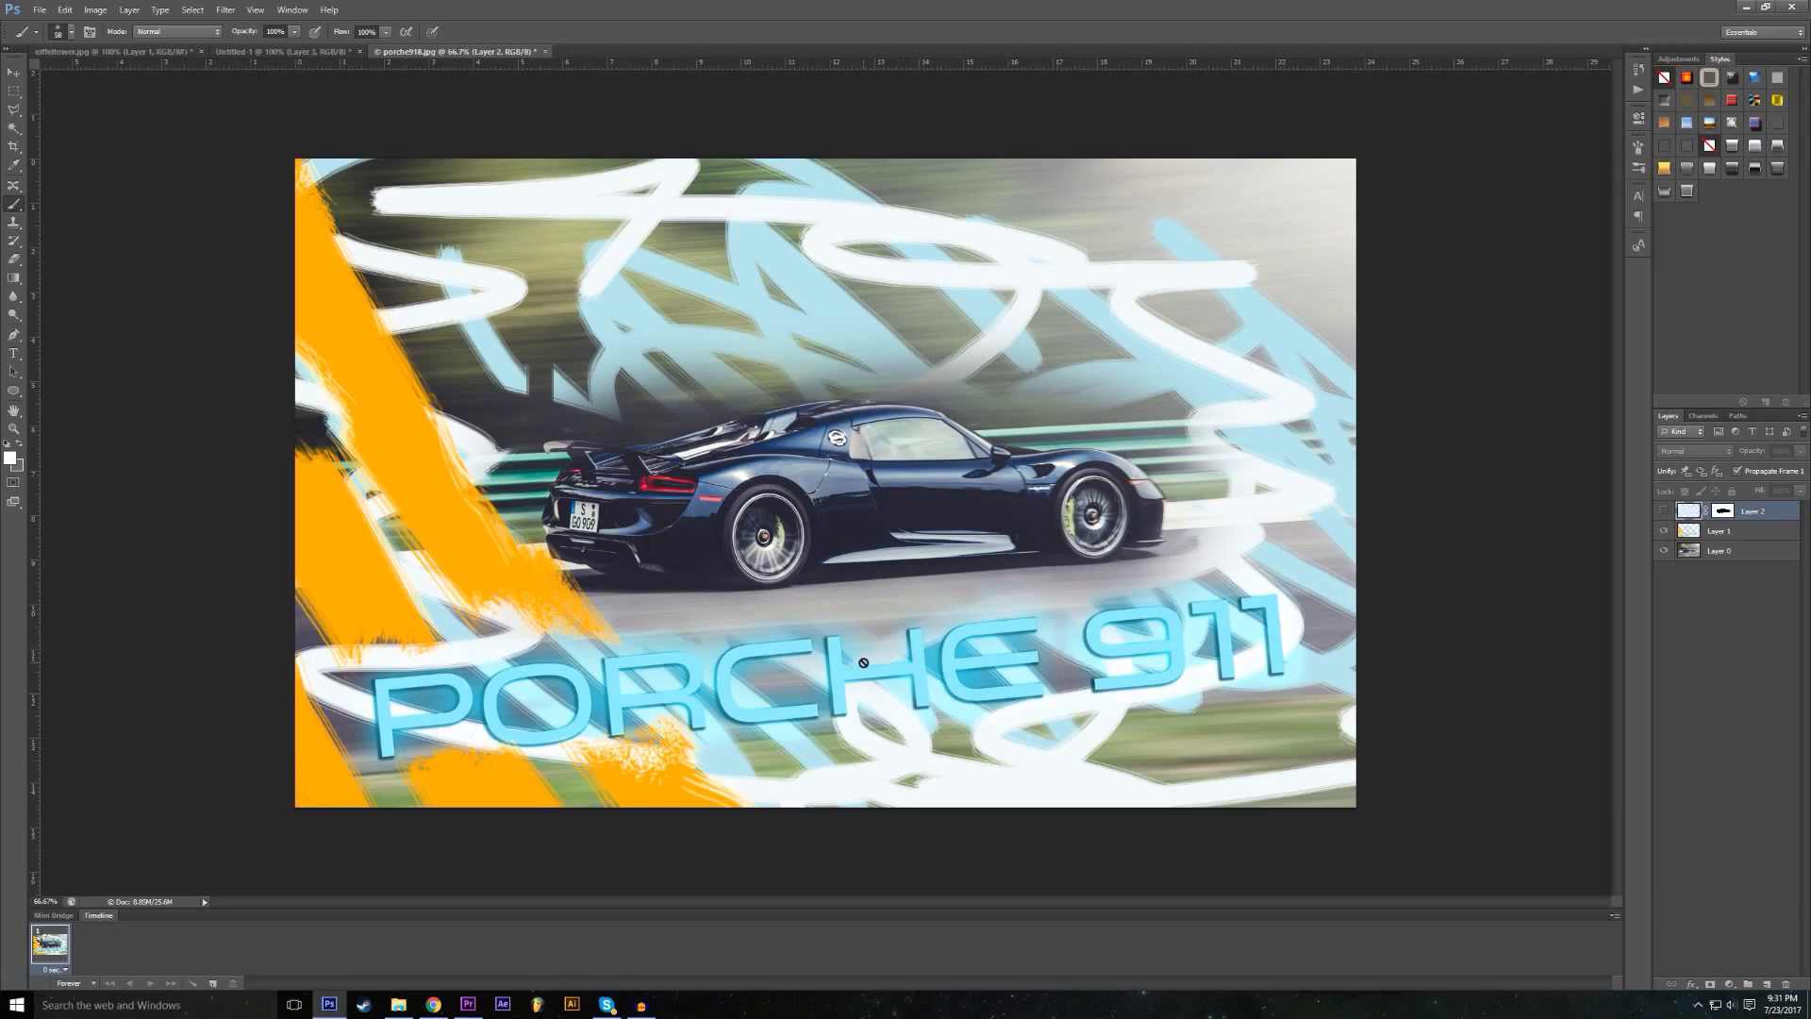
click(1663, 510)
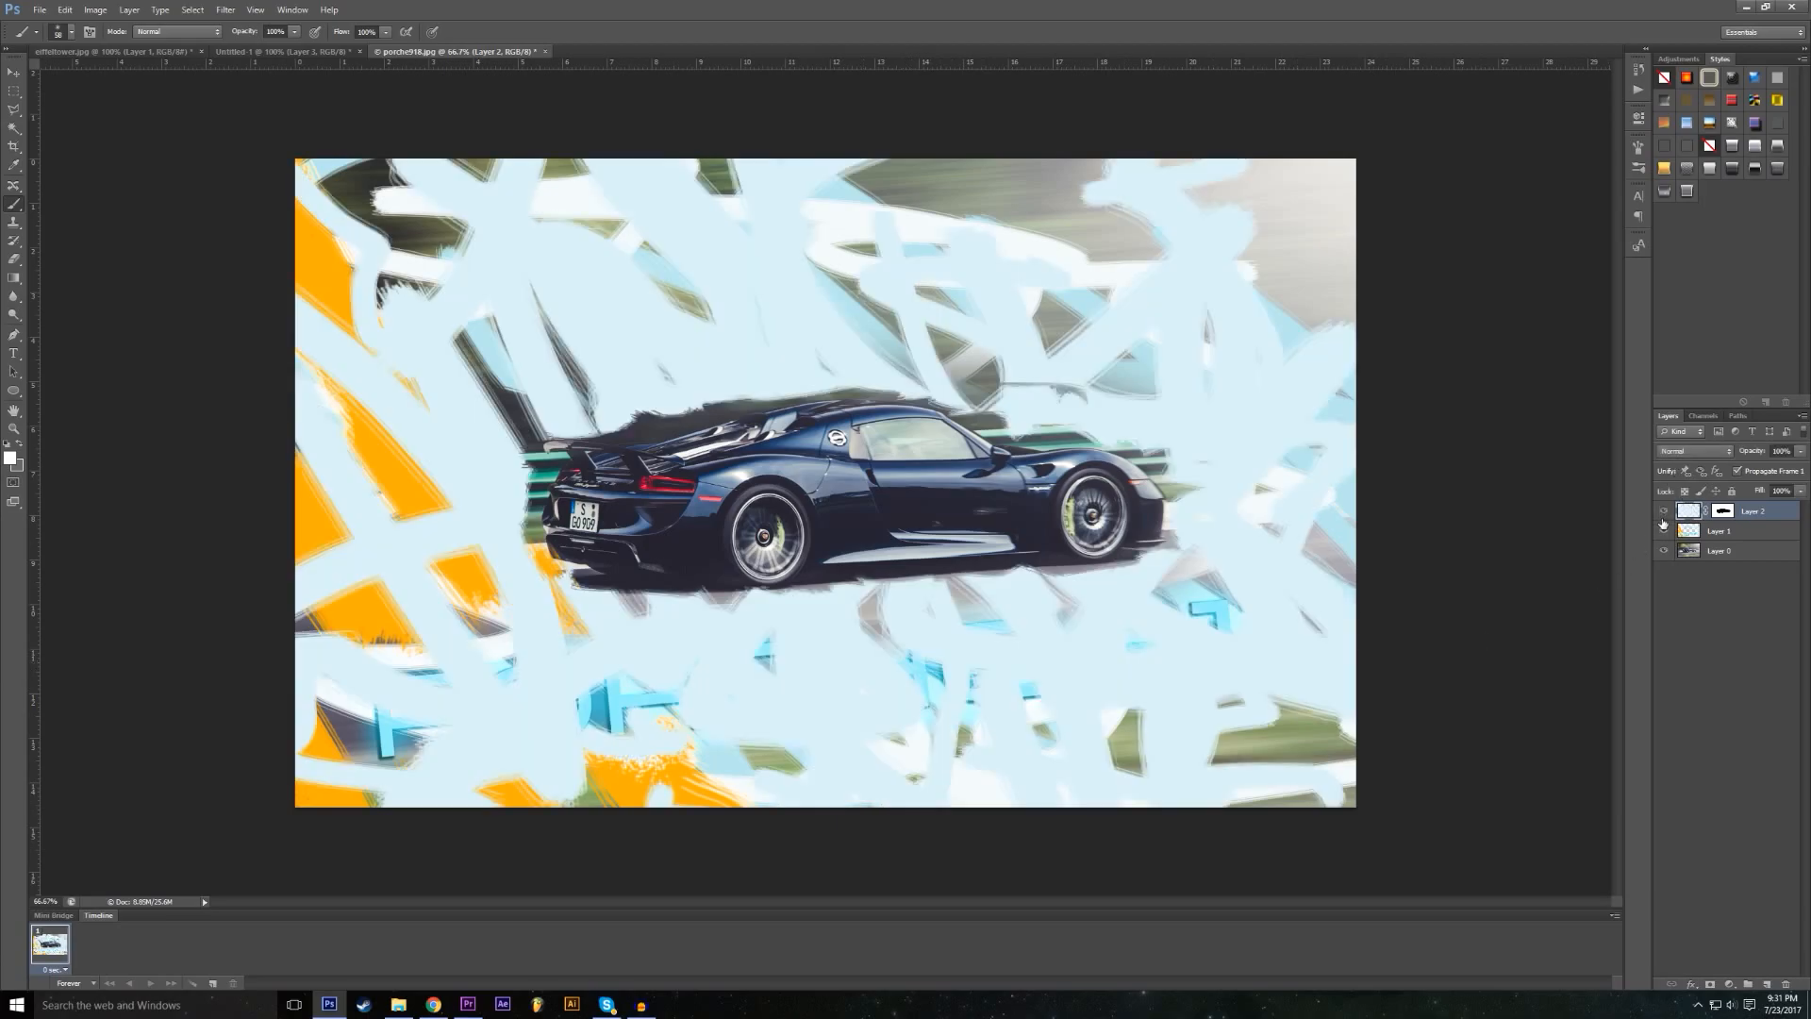
click(1663, 530)
click(1662, 511)
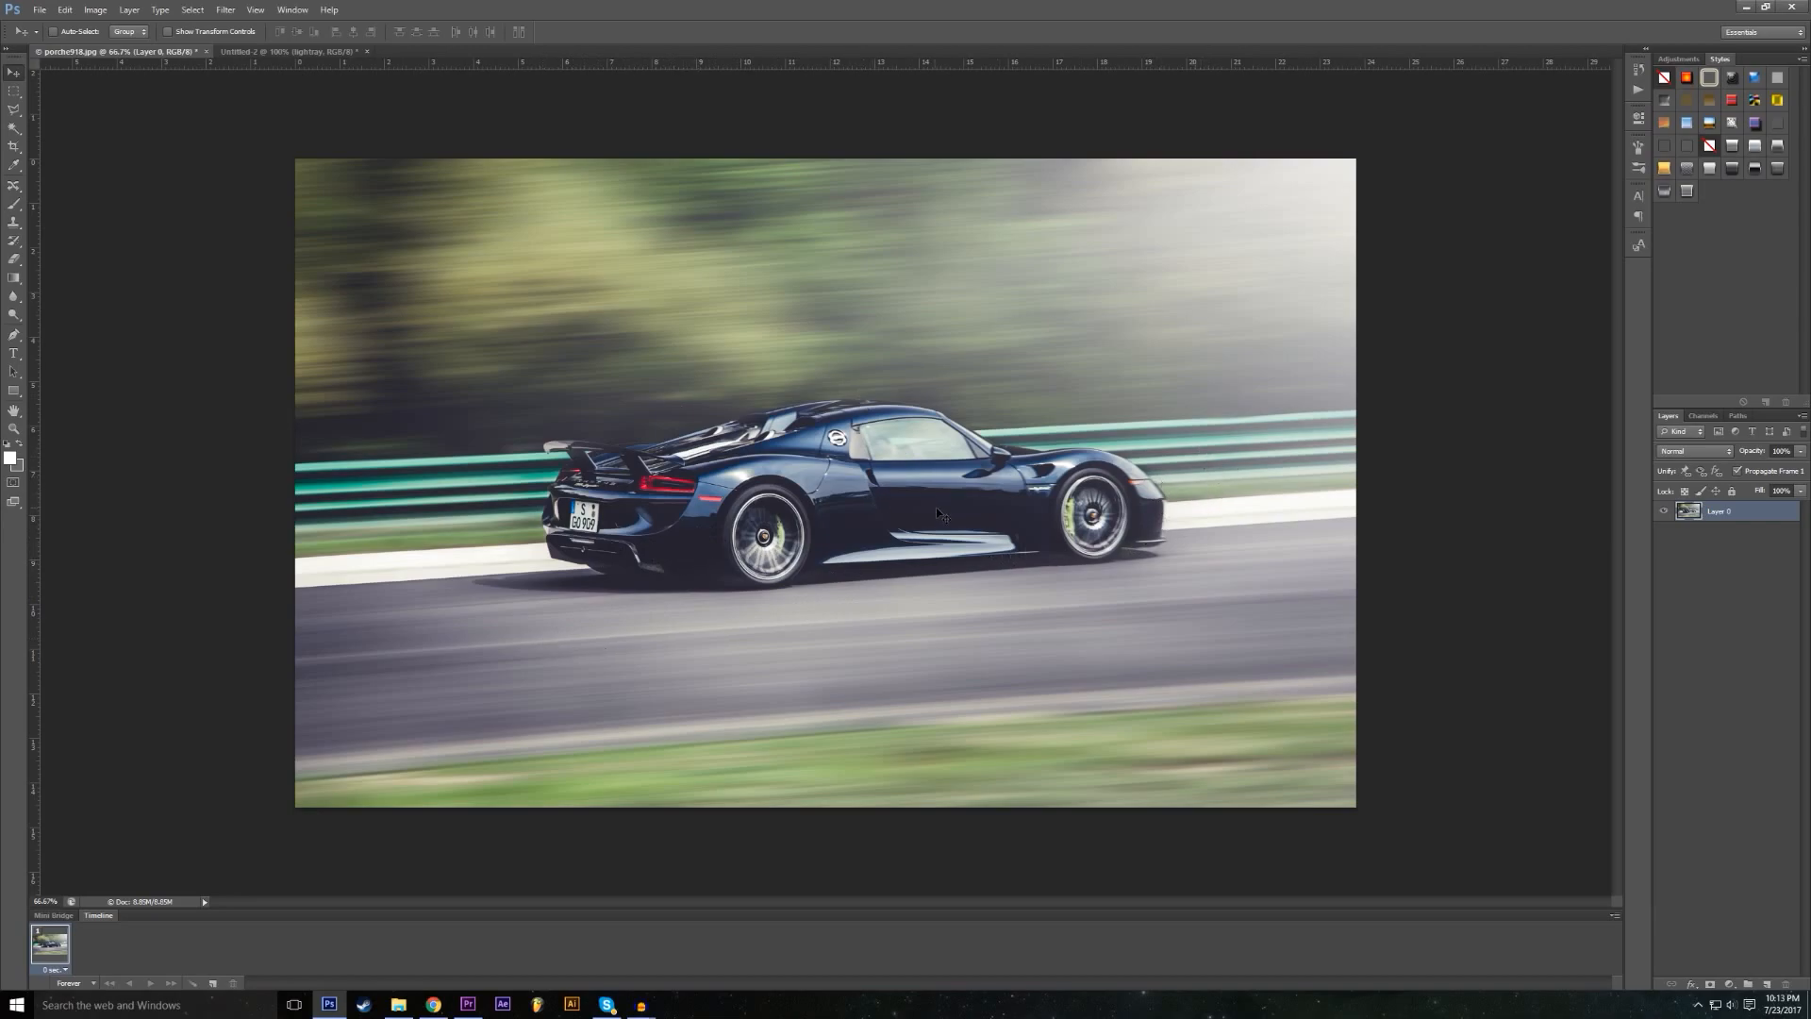
Step: Activate the Brush tool with a large soft round brush at 0% hardness
click(16, 205)
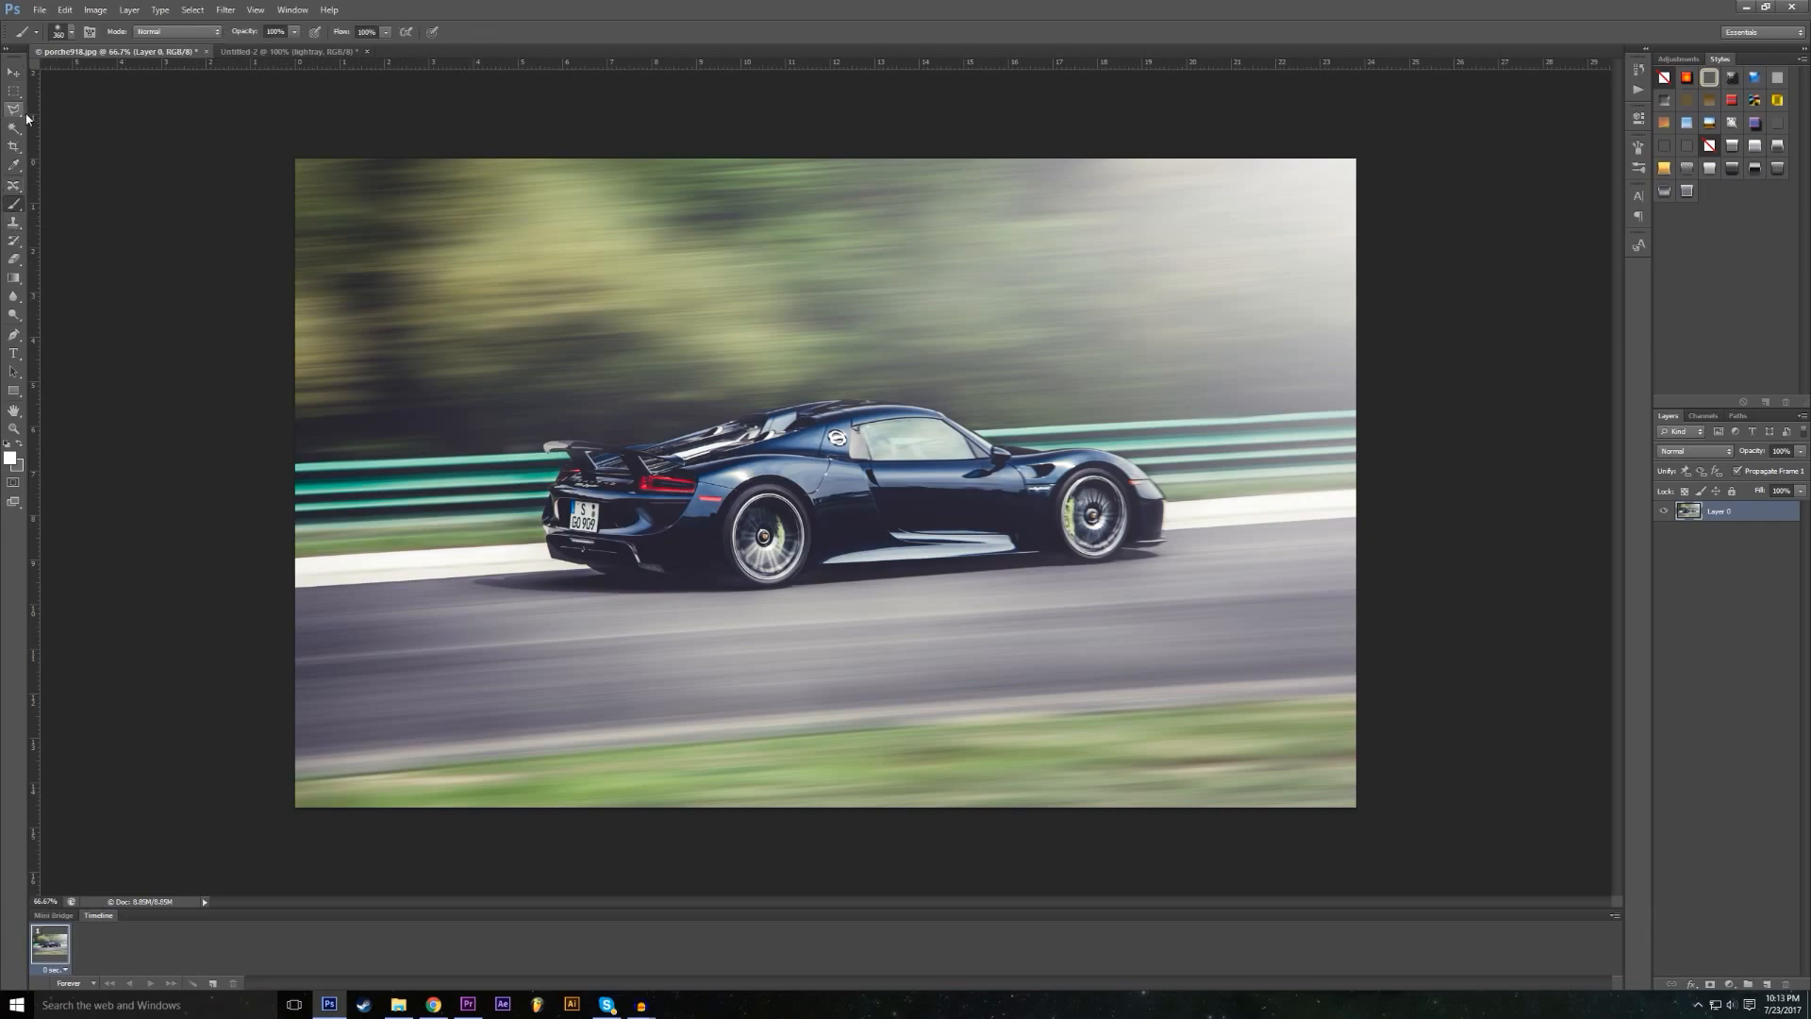
click(71, 34)
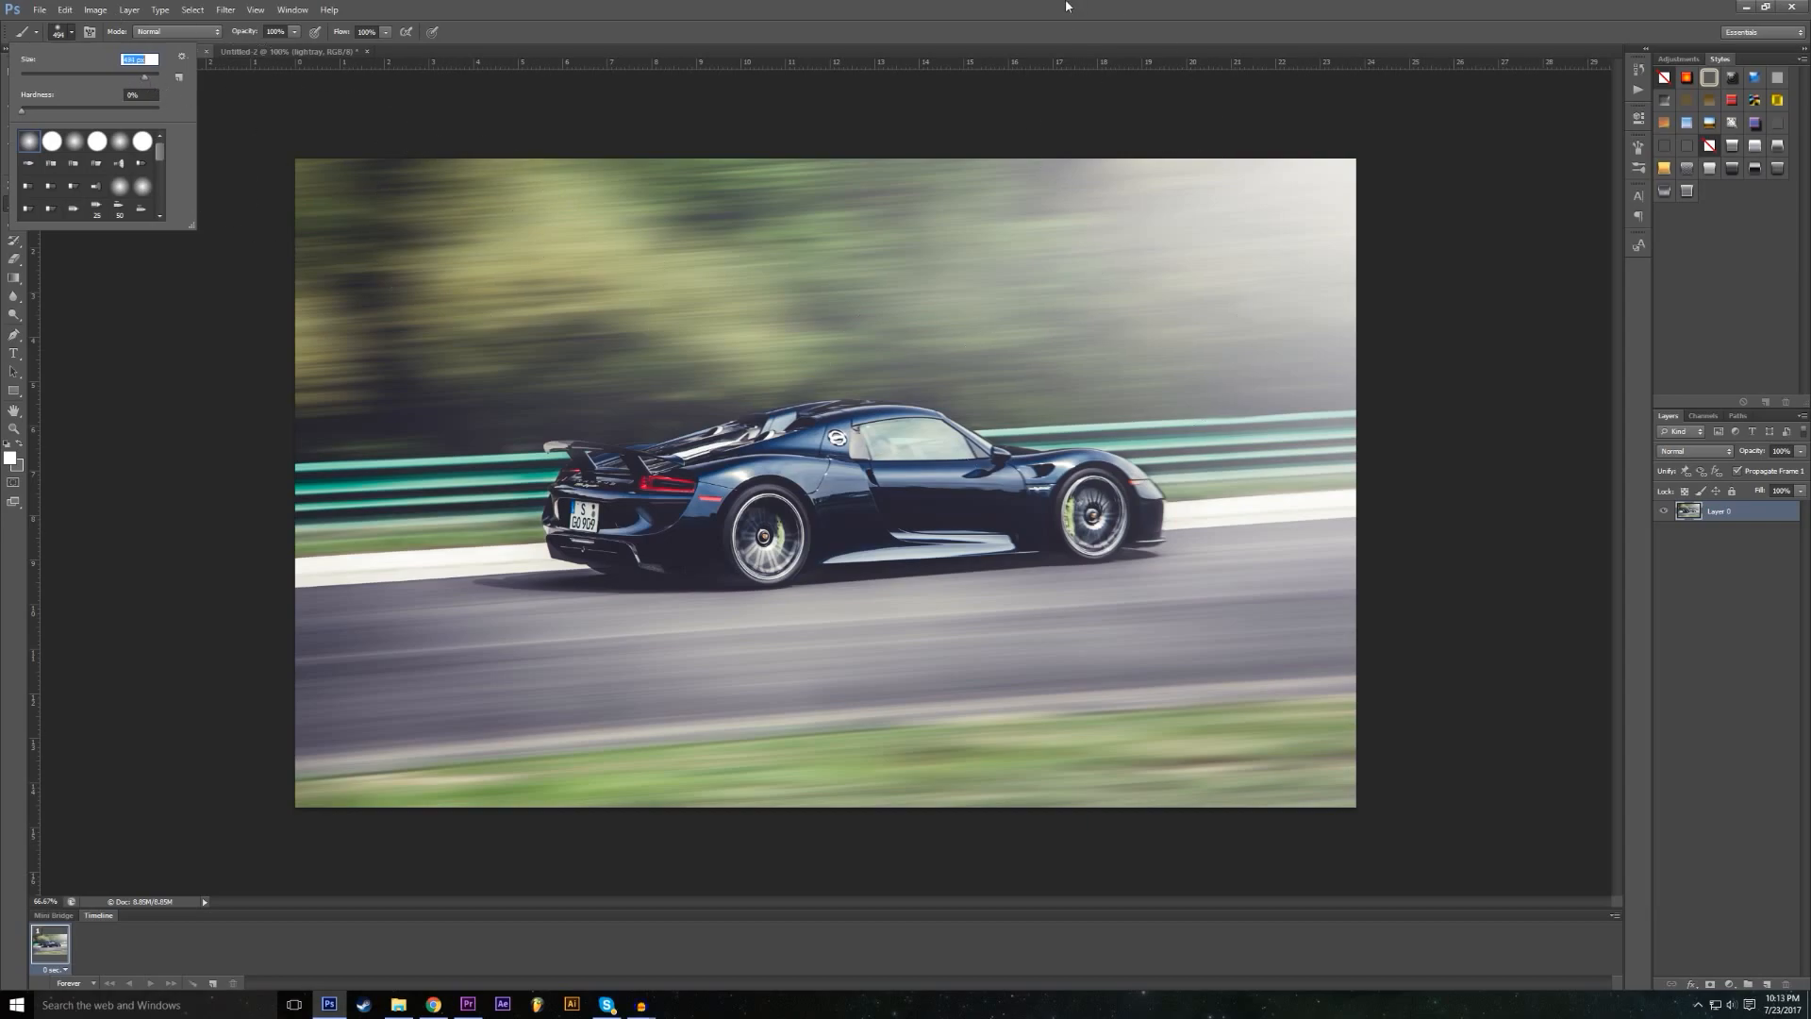
key(Return)
mouse_move(1313, 255)
mouse_down()
mouse_move(1248, 241)
mouse_move(1161, 183)
mouse_move(1343, 216)
mouse_move(1310, 291)
mouse_up()
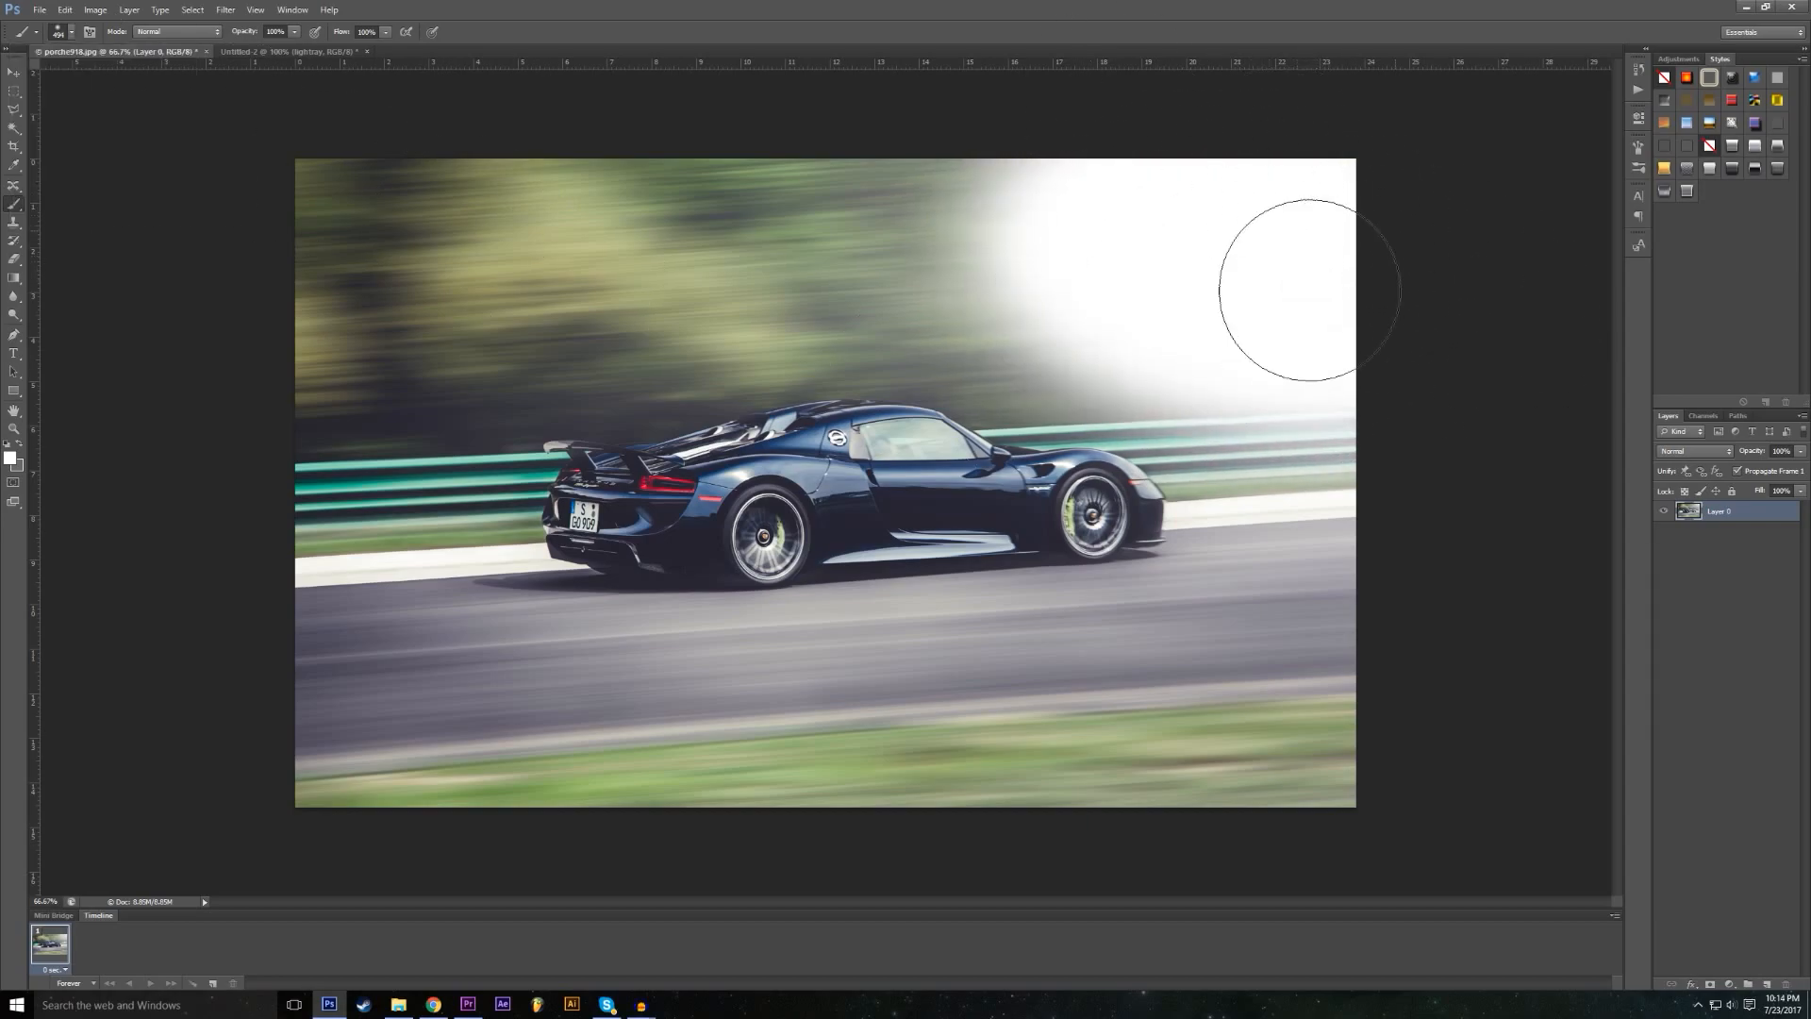
click(66, 9)
click(94, 22)
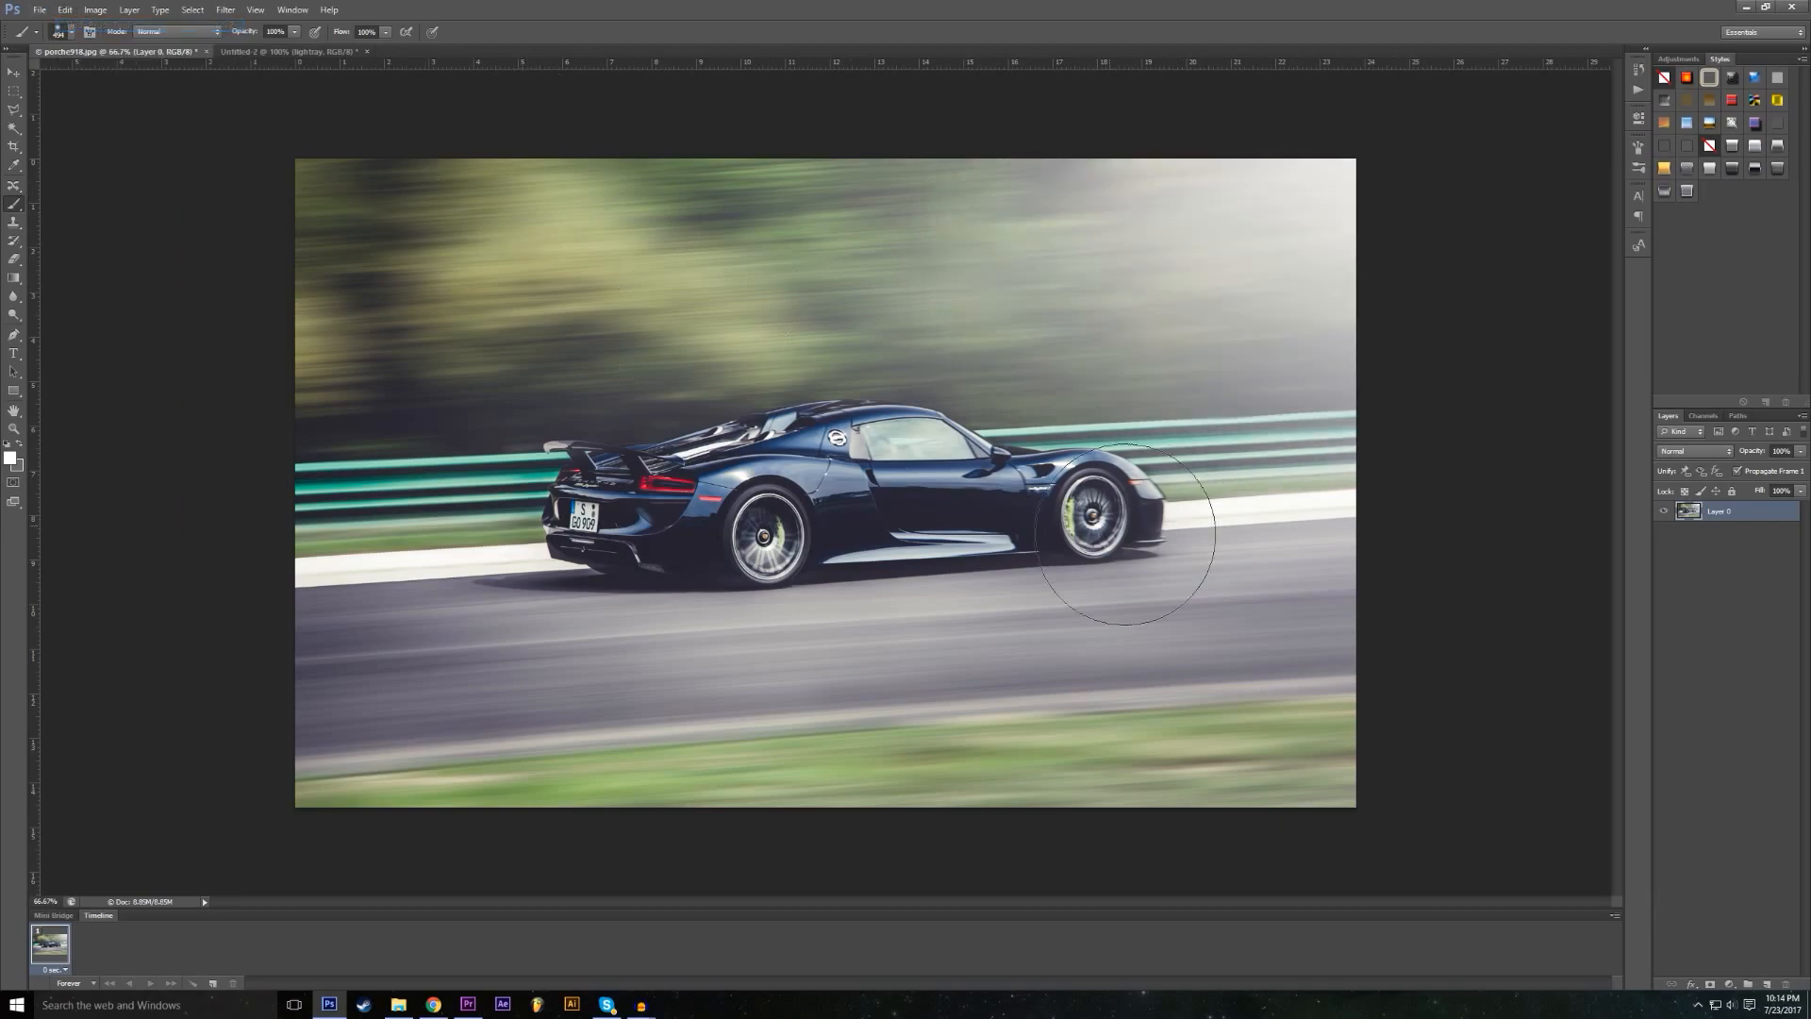
Step: Add a new layer above the photo and paint a large soft white glow over its upper-right area and the car's front
click(1767, 984)
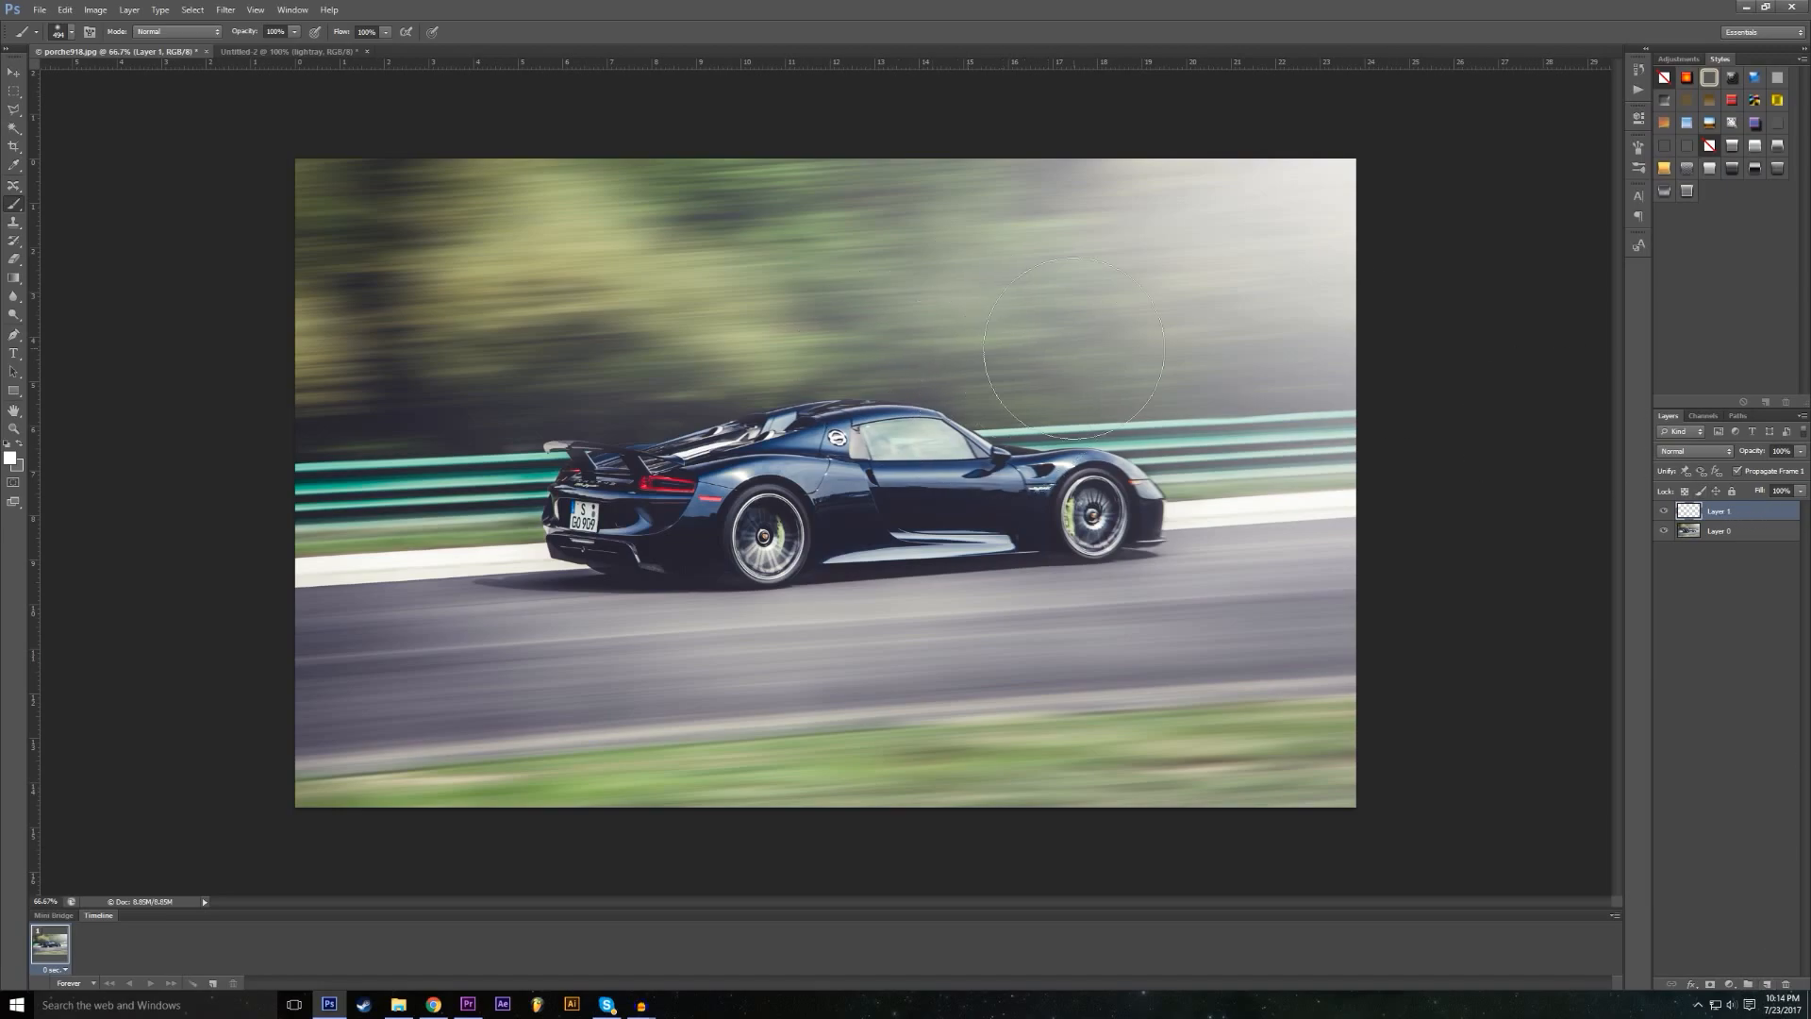
click(1320, 254)
mouse_move(1324, 259)
mouse_down()
mouse_move(1279, 317)
mouse_move(1345, 300)
mouse_move(1326, 343)
mouse_move(1388, 379)
mouse_move(1141, 359)
mouse_move(1005, 180)
mouse_move(1503, 370)
mouse_move(1184, 168)
mouse_move(997, 143)
mouse_move(957, 214)
mouse_move(1064, 317)
mouse_move(1278, 395)
mouse_move(1435, 421)
mouse_move(1388, 436)
mouse_move(1181, 395)
mouse_move(1012, 249)
mouse_move(941, 110)
mouse_move(955, 268)
mouse_move(1226, 465)
mouse_move(1499, 473)
mouse_move(1308, 466)
mouse_move(913, 230)
mouse_move(885, 103)
mouse_move(973, 241)
mouse_move(1327, 440)
mouse_move(1499, 455)
mouse_move(1451, 507)
mouse_move(1329, 524)
mouse_move(1091, 455)
mouse_move(884, 142)
mouse_move(847, 202)
mouse_move(1002, 372)
mouse_move(1402, 457)
mouse_move(1068, 451)
mouse_move(815, 320)
mouse_move(659, 142)
mouse_up()
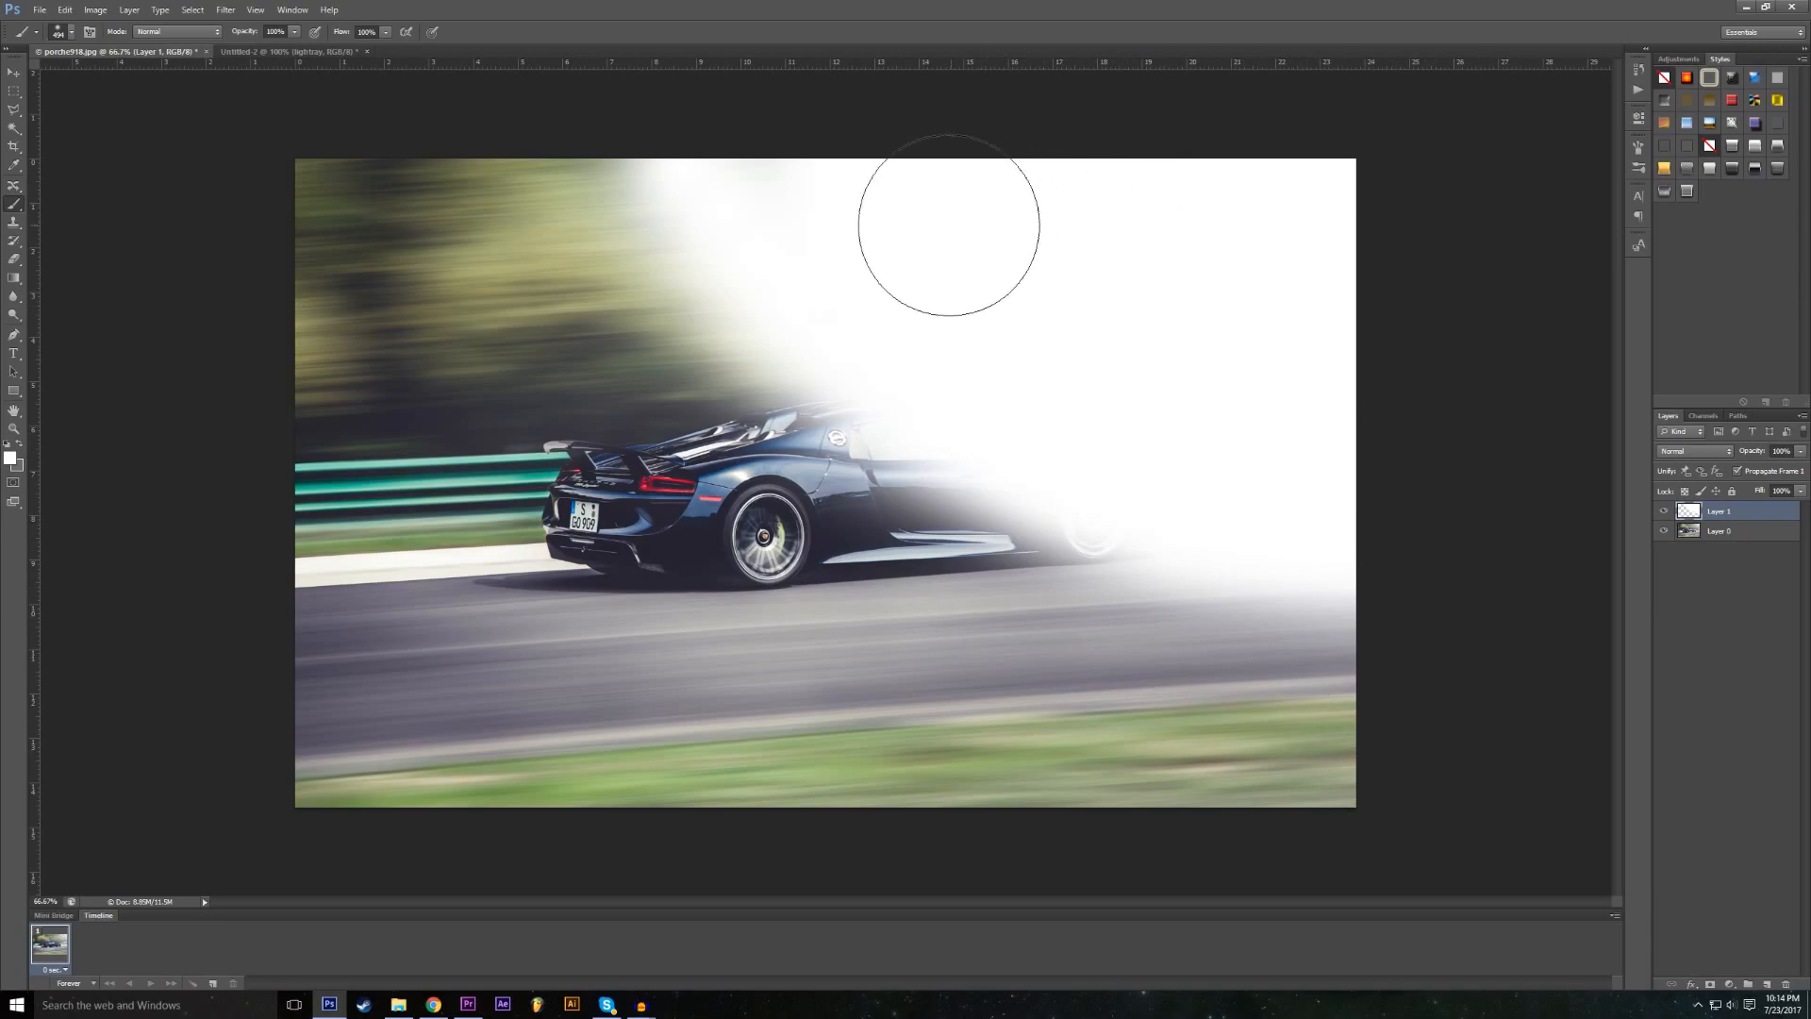
Step: Reduce the opacity of Layer 1's white glow through its blending options, leaving a faint haze over the photo
click(1692, 984)
click(1694, 814)
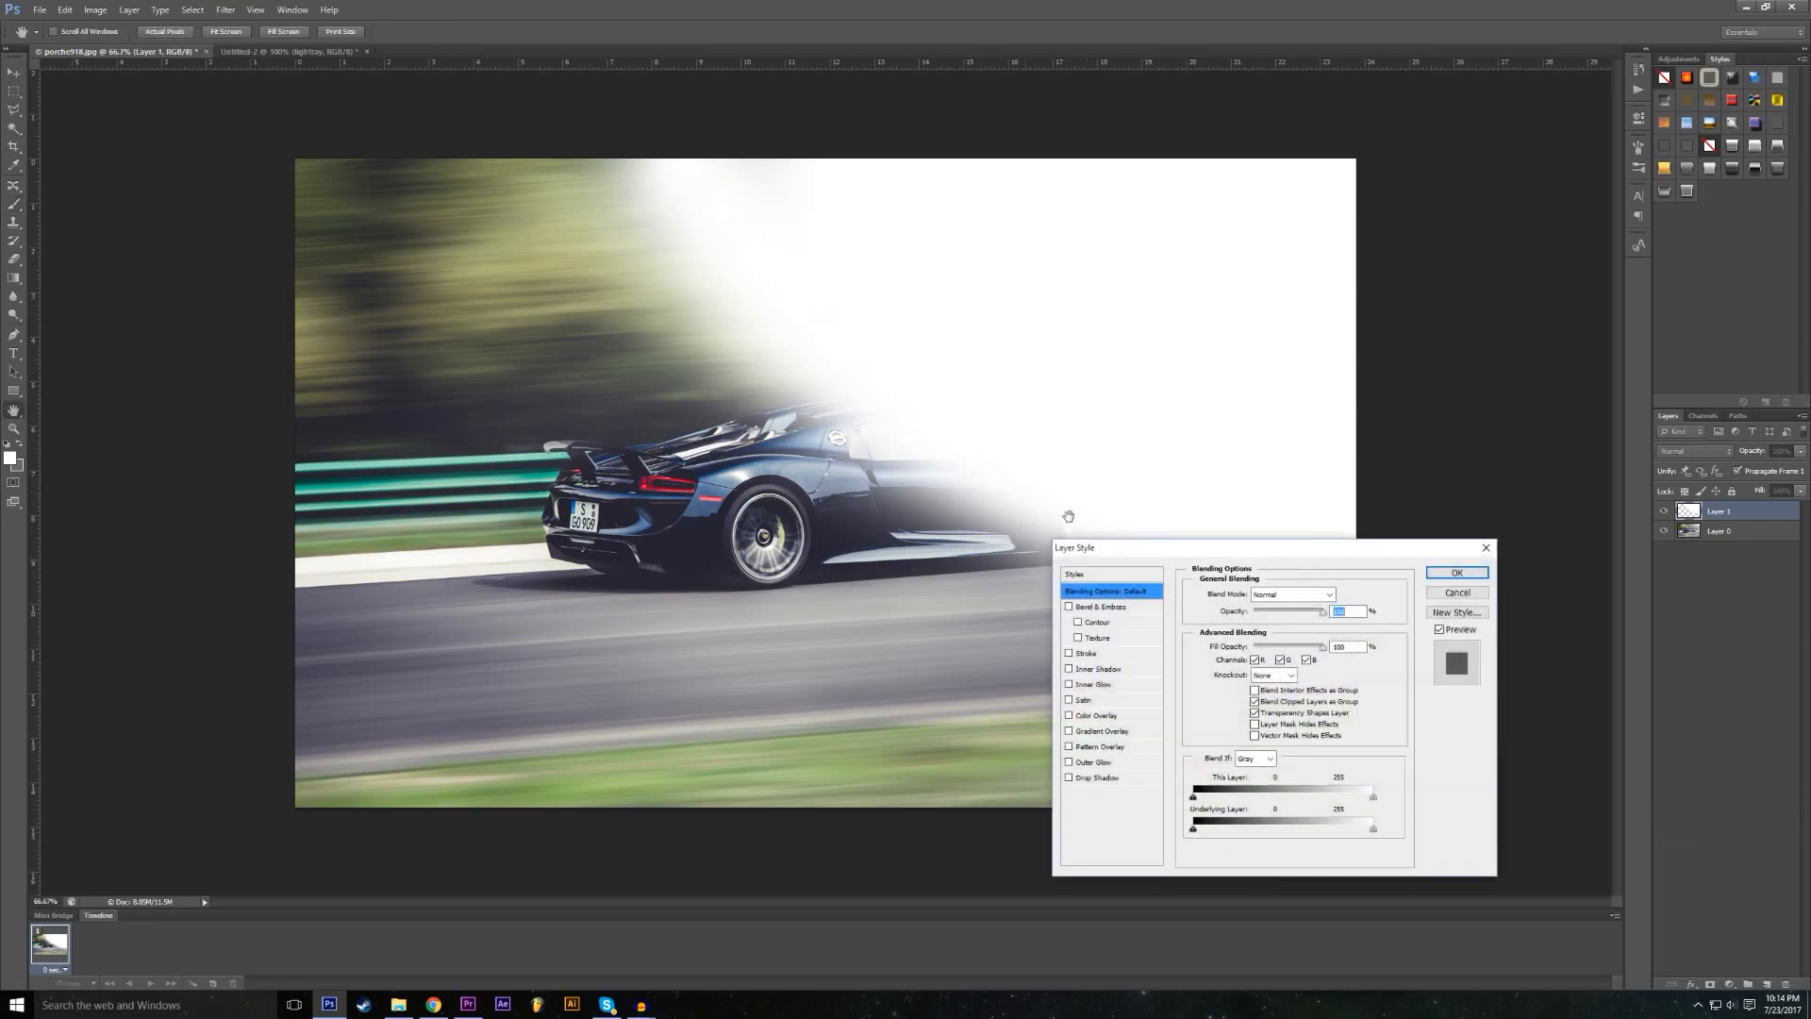
drag(1167, 551, 235, 366)
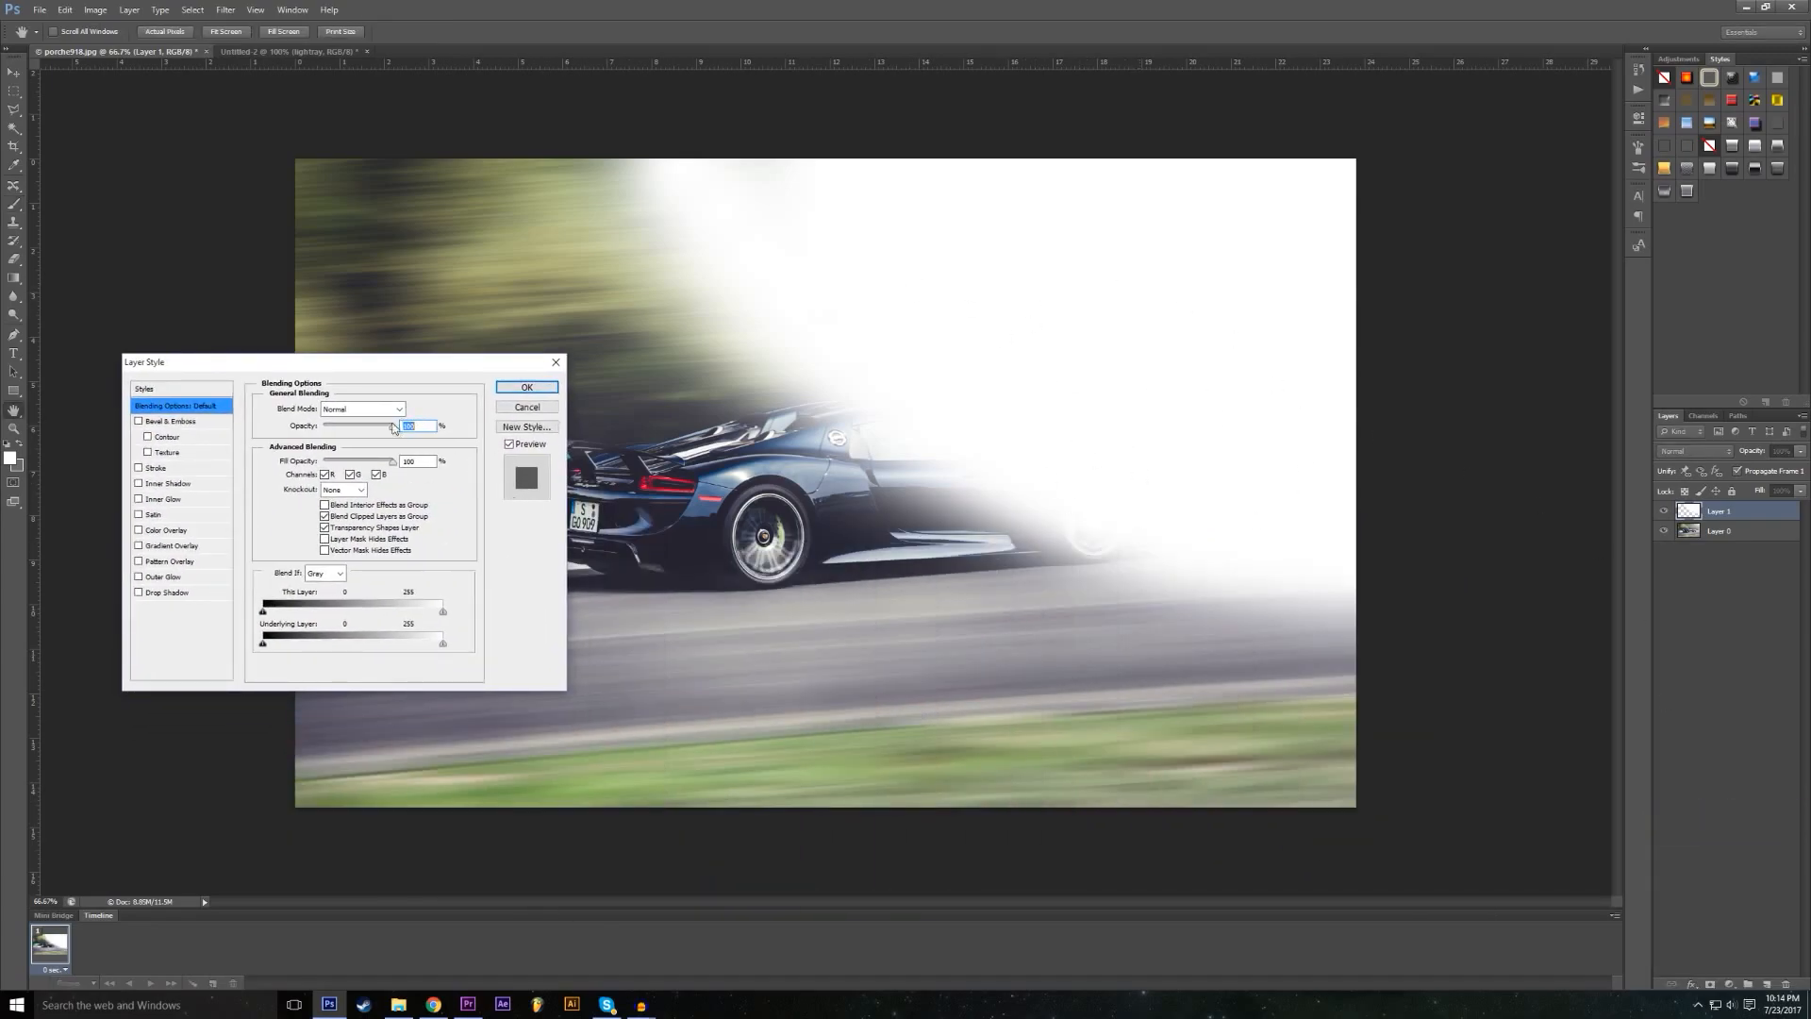
drag(386, 433, 298, 465)
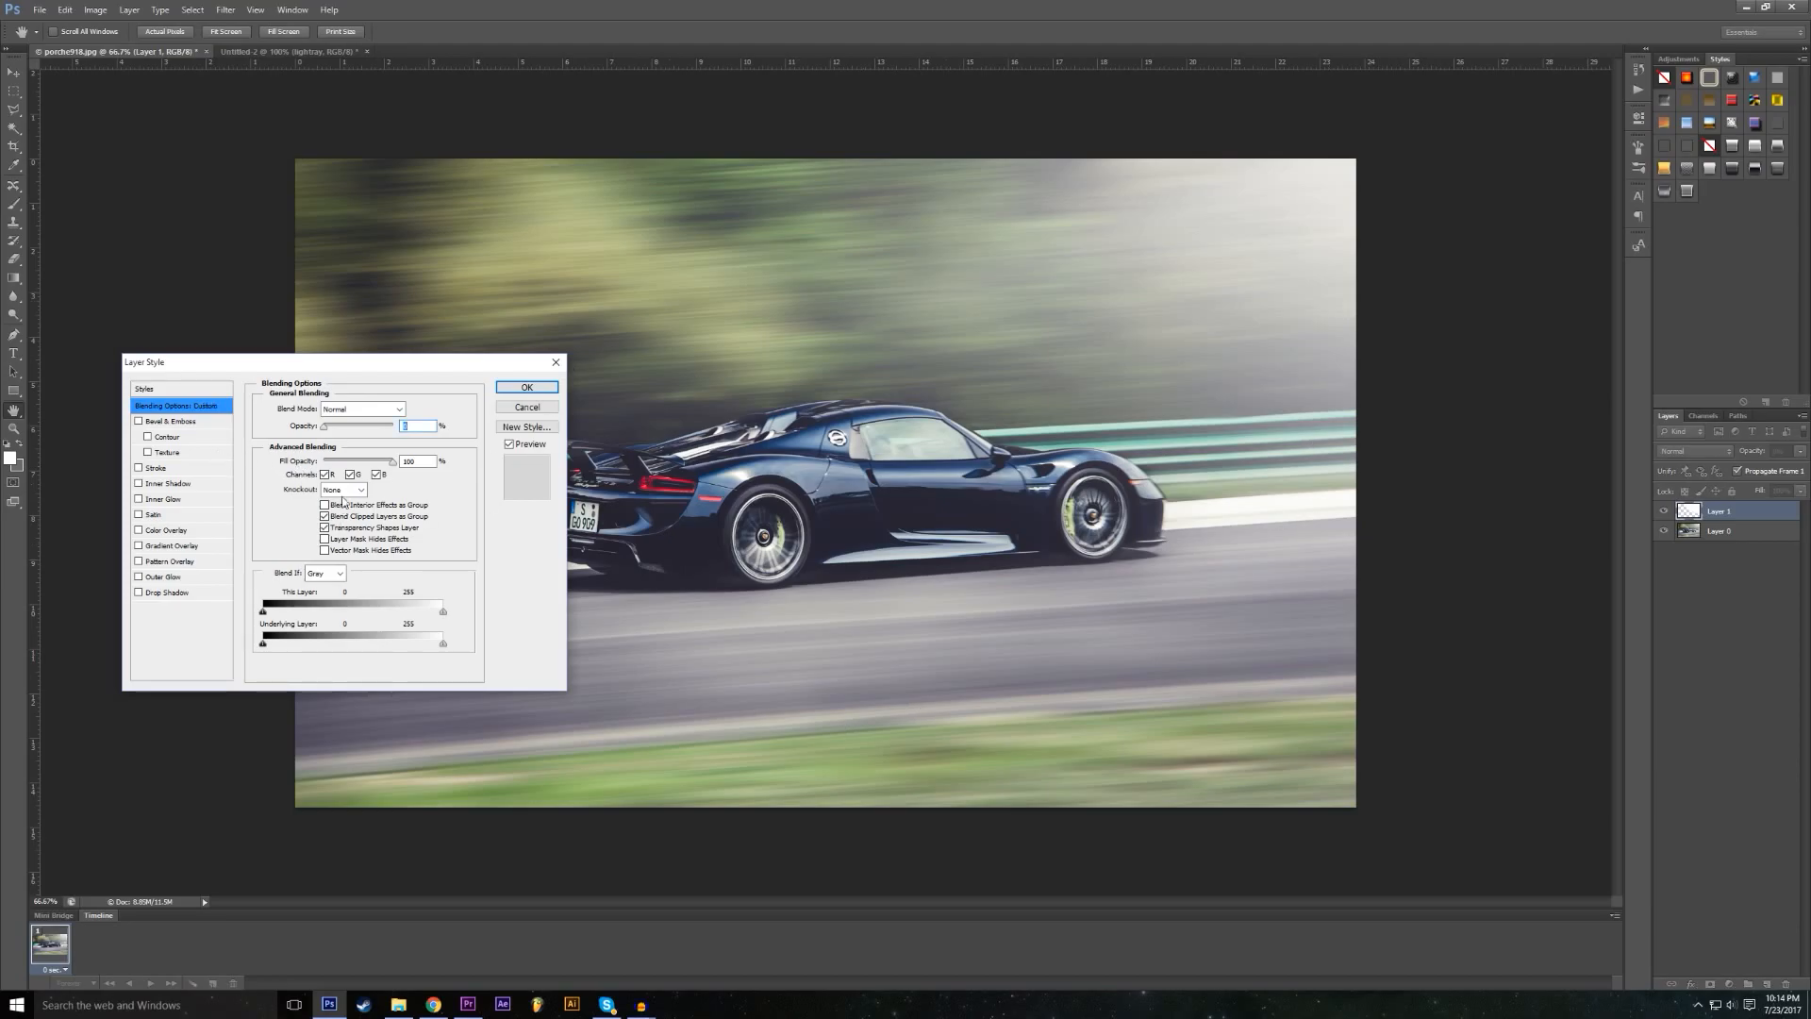
drag(326, 430, 337, 438)
drag(391, 370, 555, 379)
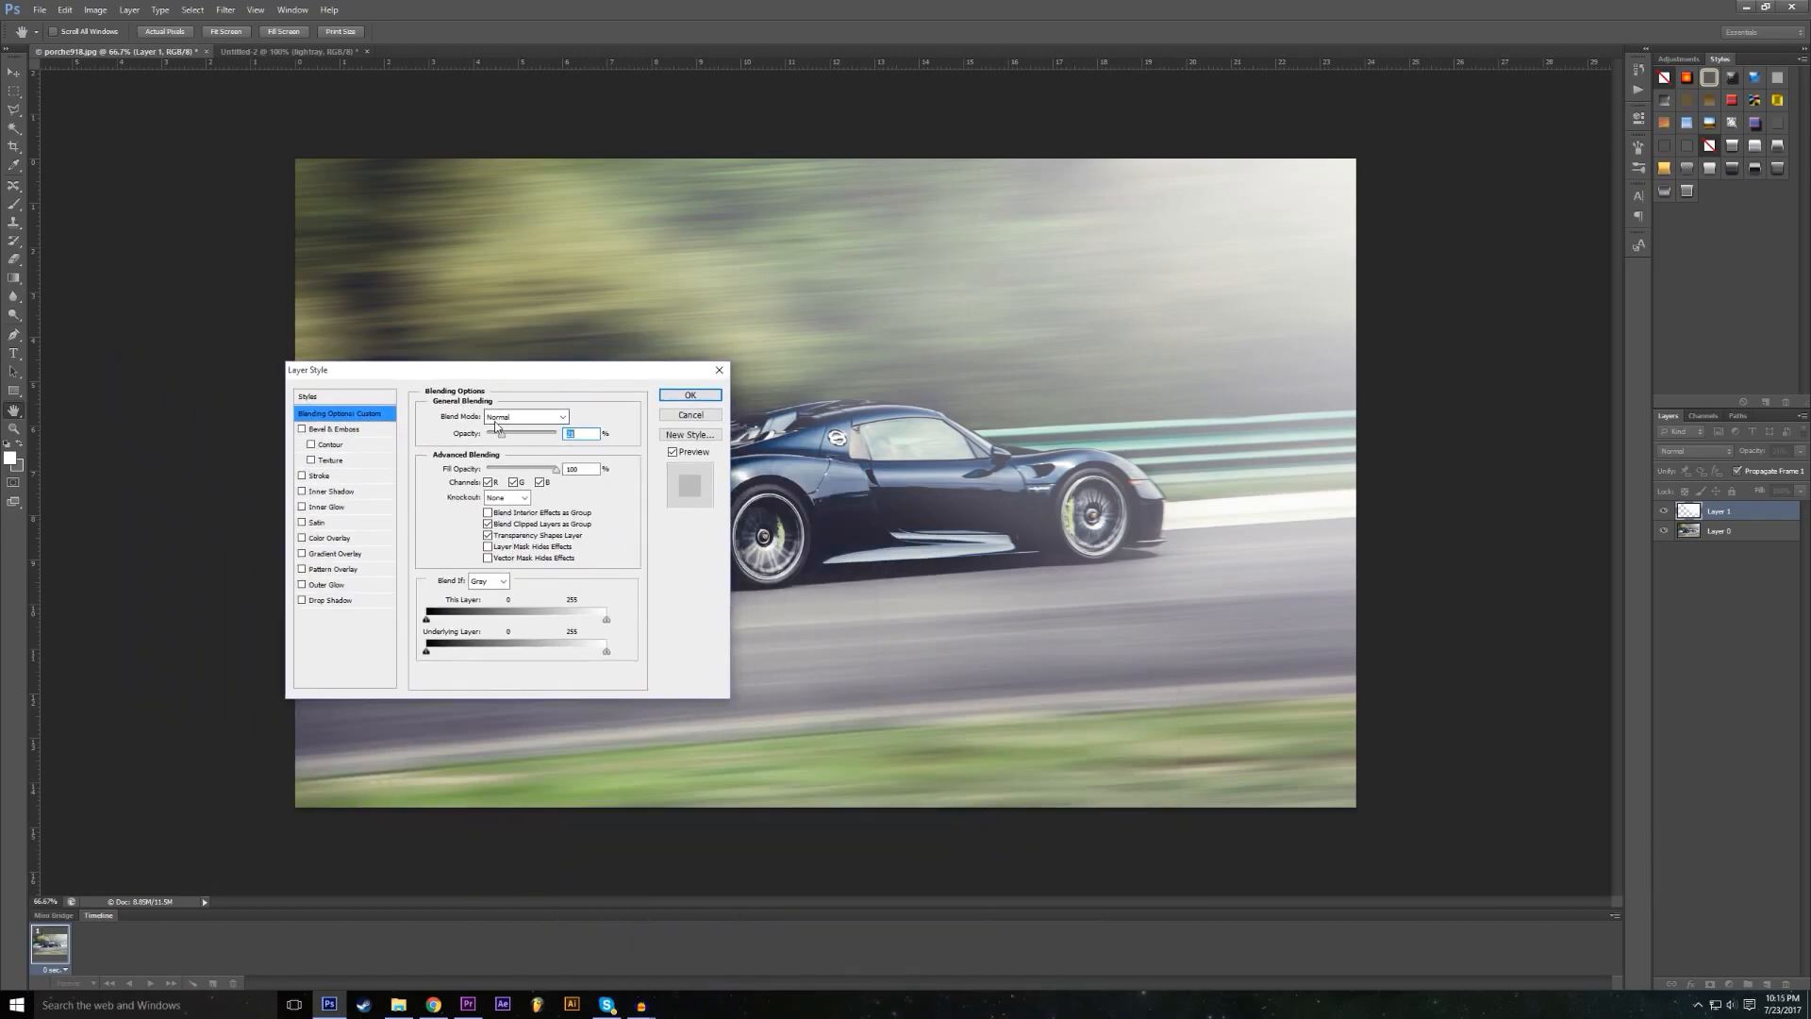
Step: Add a Color Overlay to Layer 1, trying light orange and green tones and settling on light cyan
click(302, 537)
click(330, 539)
click(575, 416)
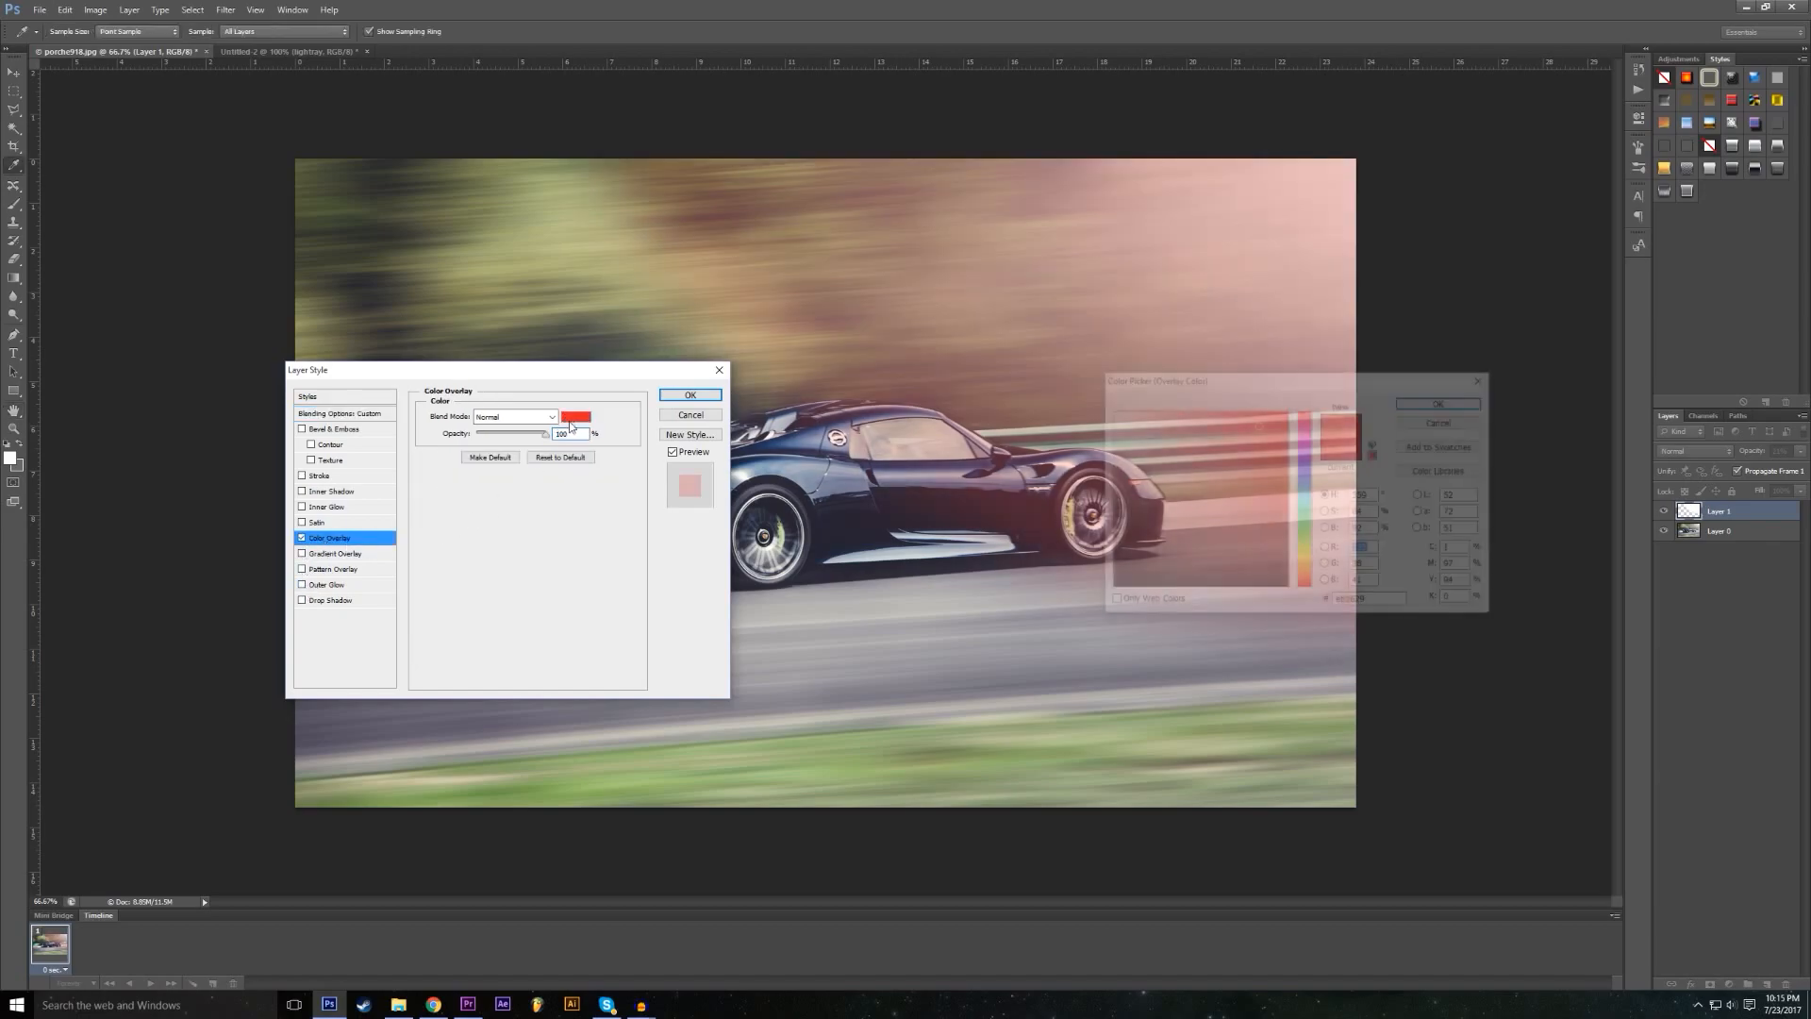
click(1110, 412)
drag(1313, 519, 1314, 573)
mouse_move(1202, 467)
mouse_down()
mouse_move(1175, 412)
mouse_move(1016, 470)
mouse_move(285, 472)
mouse_move(349, 496)
mouse_move(270, 500)
mouse_move(306, 507)
mouse_up()
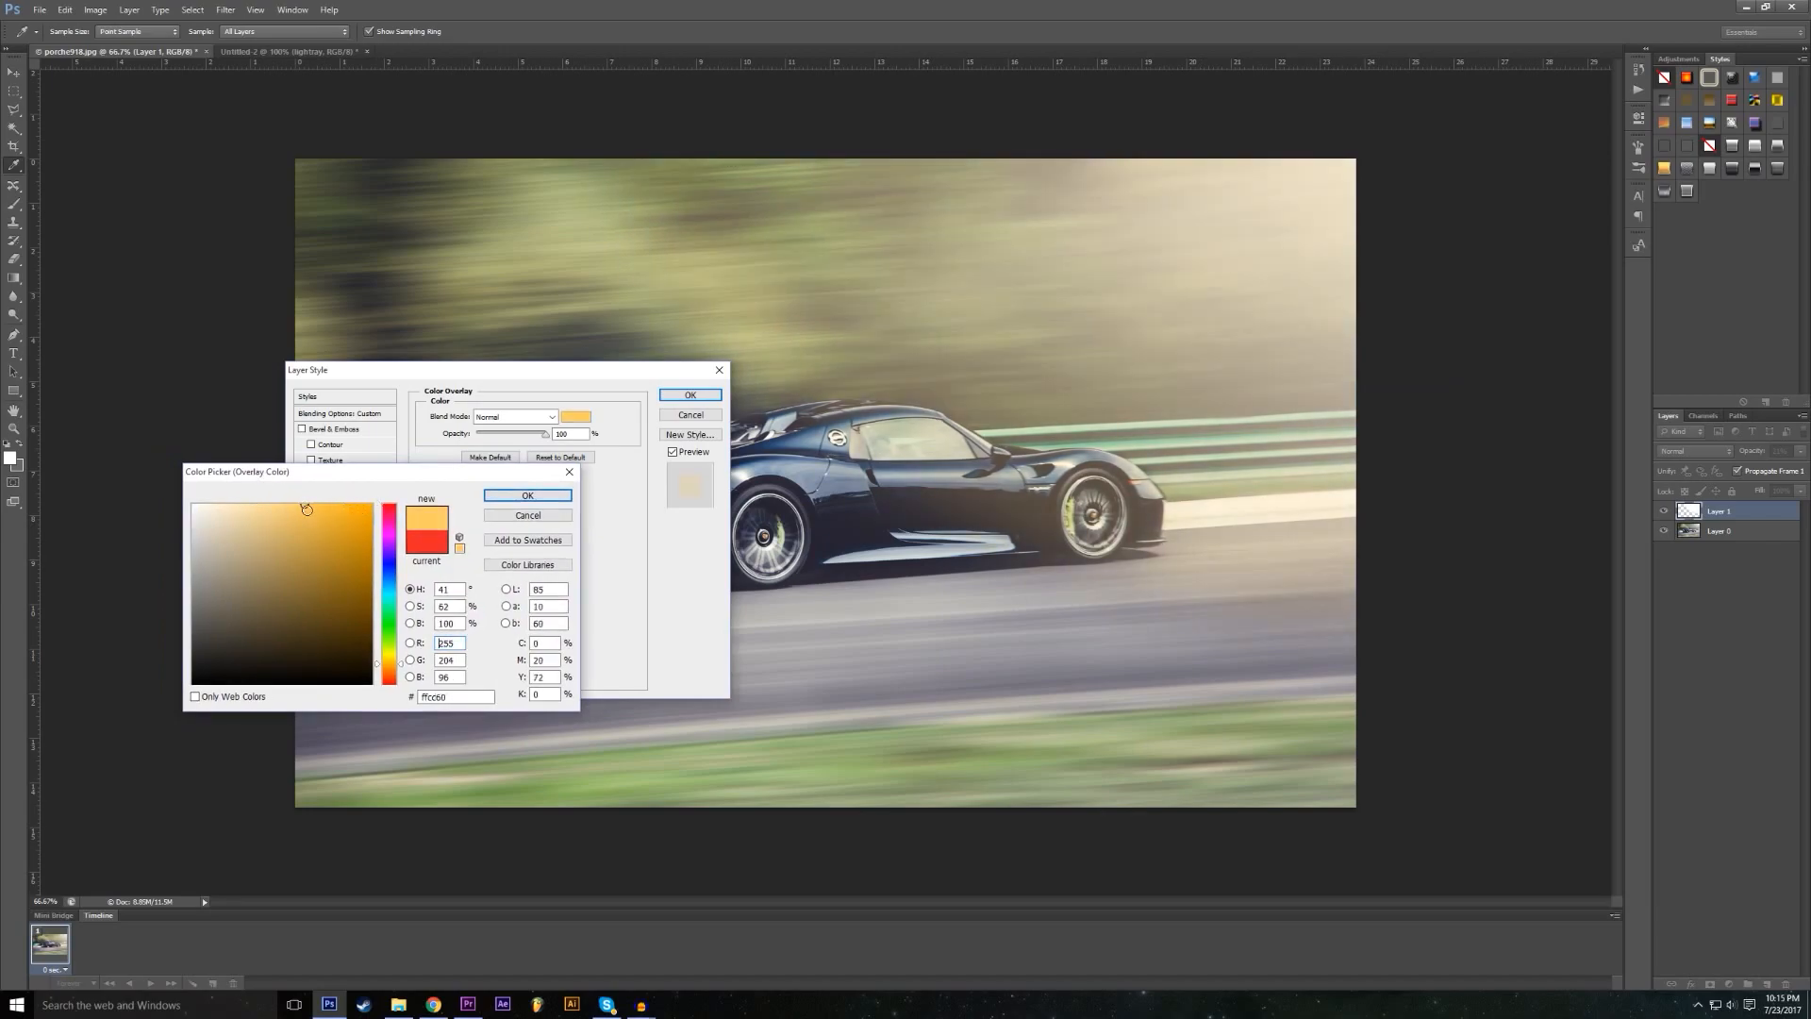
drag(396, 643, 390, 602)
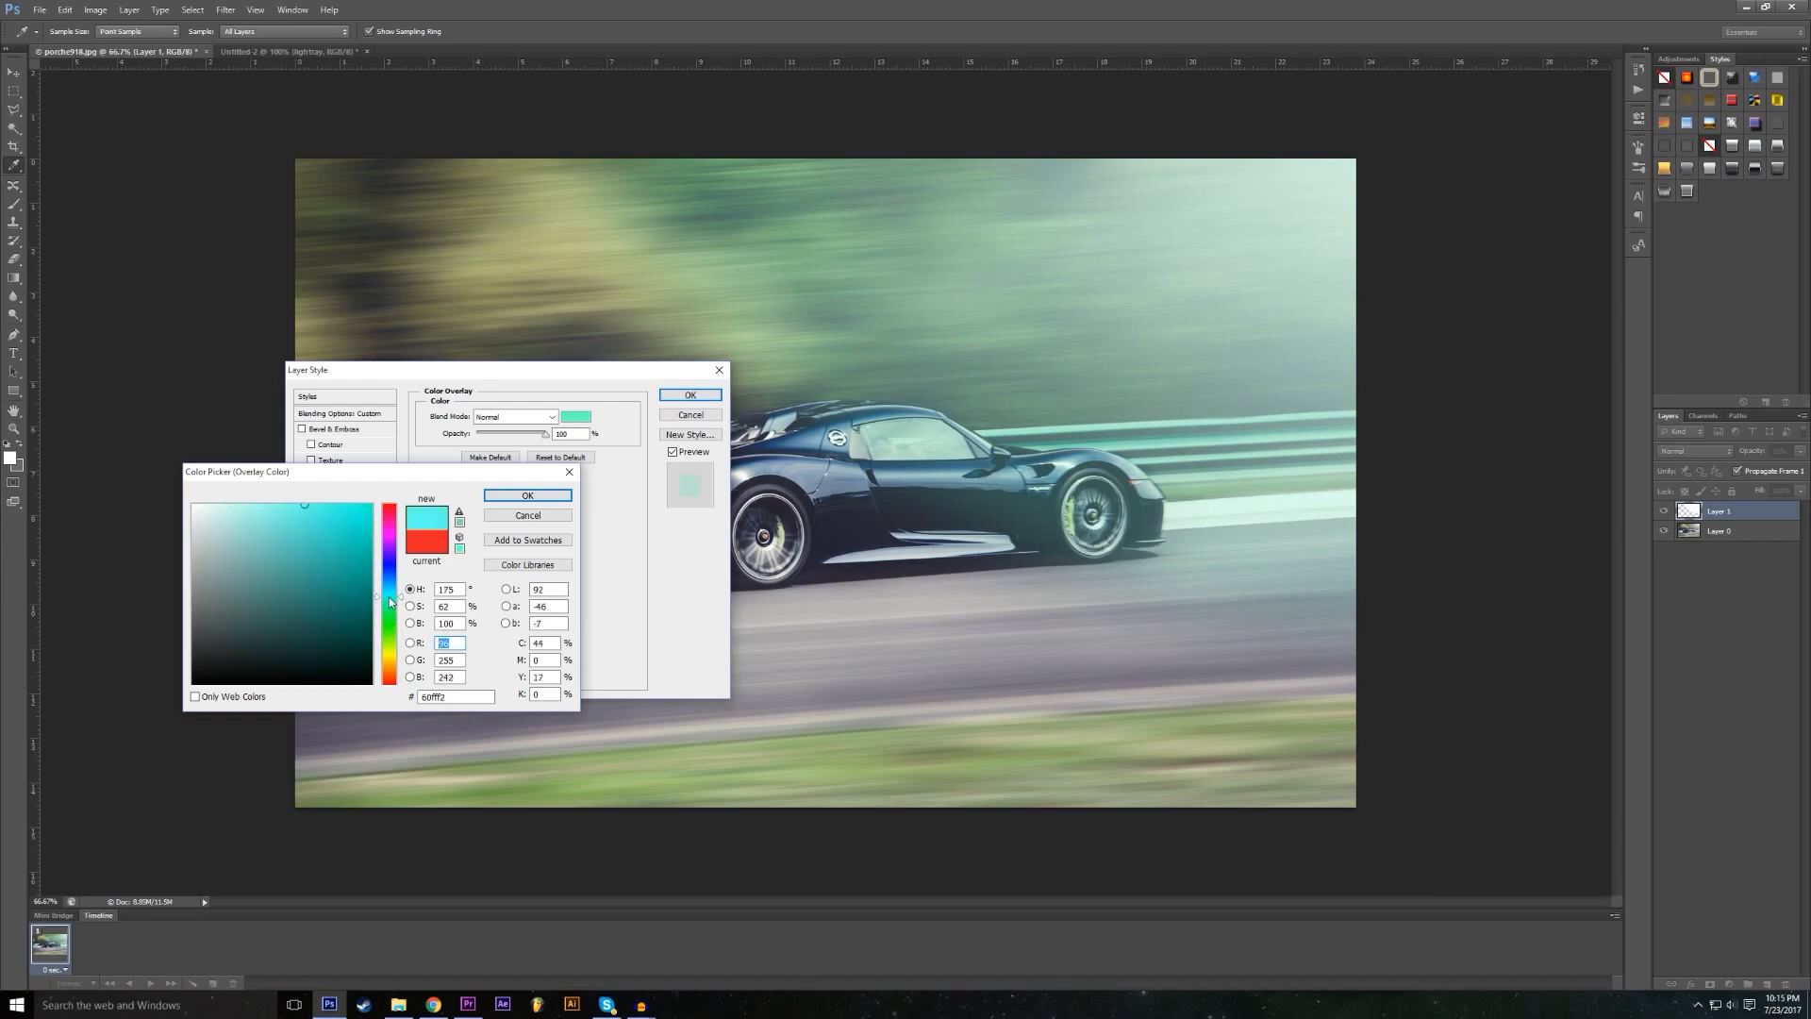
drag(283, 471, 1161, 557)
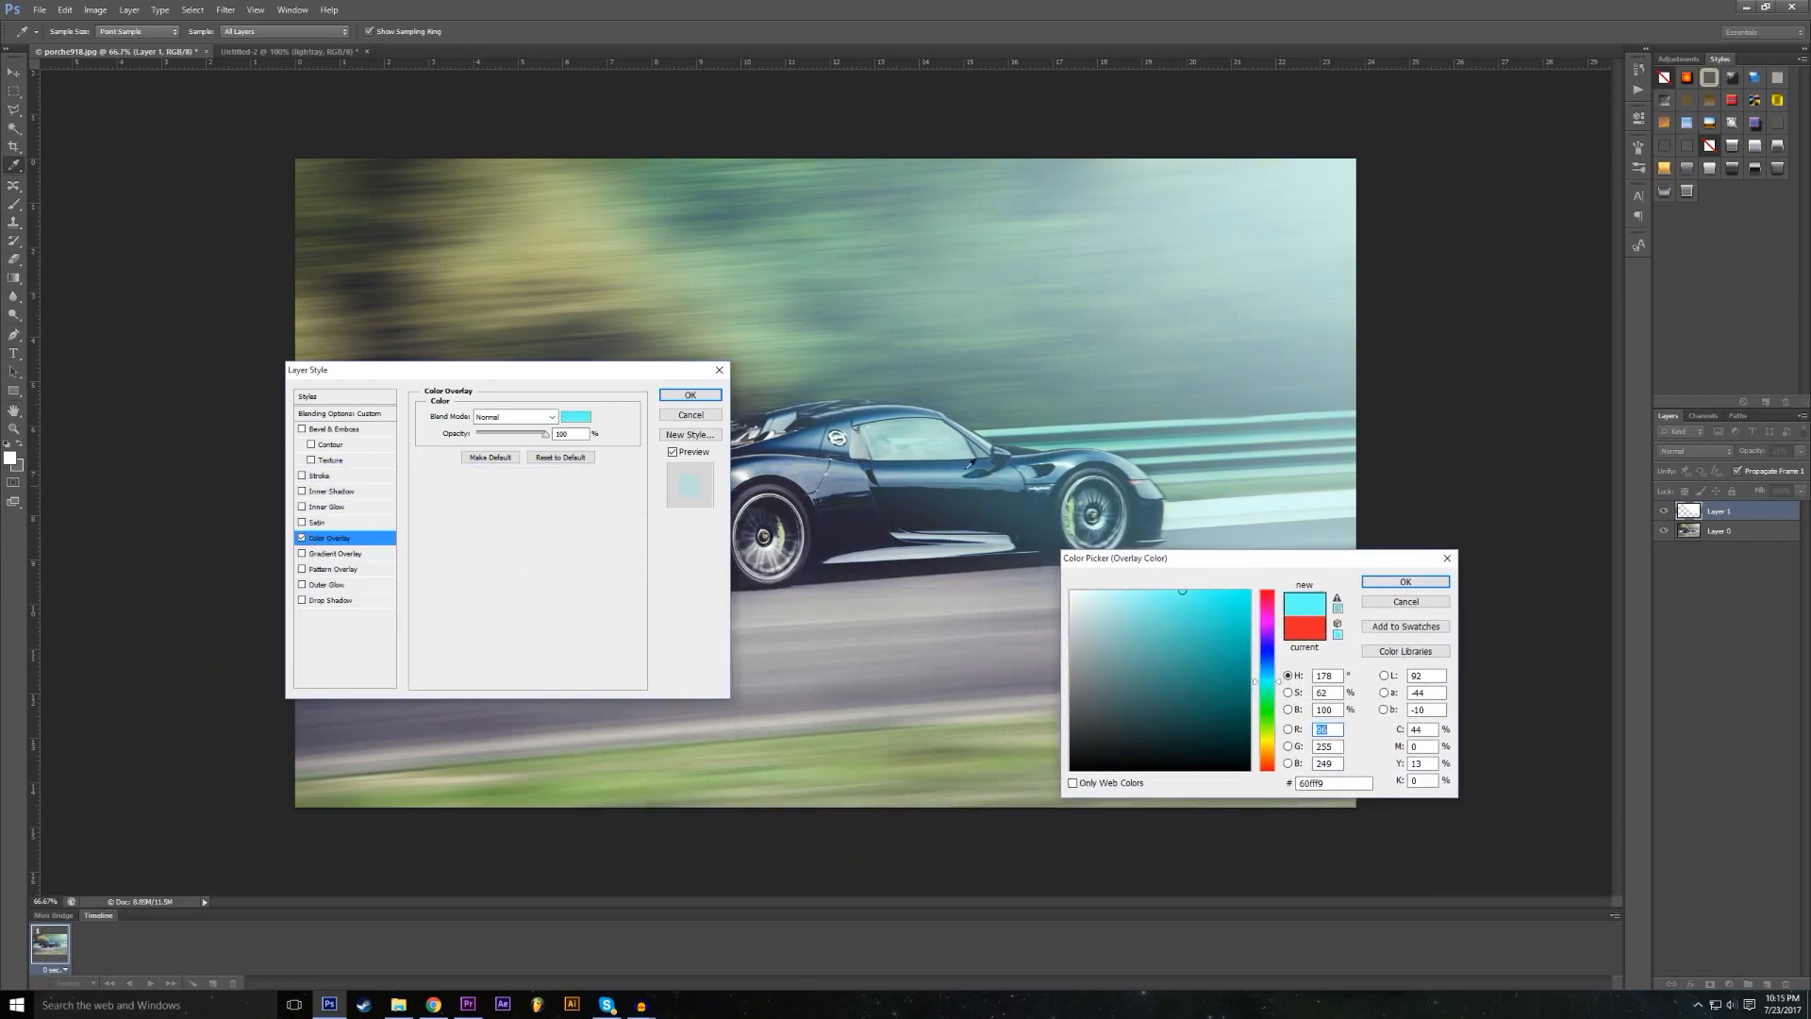
click(1406, 583)
Step: Readjust the glow layer's overall opacity, trying it at full strength and lowering it to a subtle cyan tint
drag(540, 380, 413, 672)
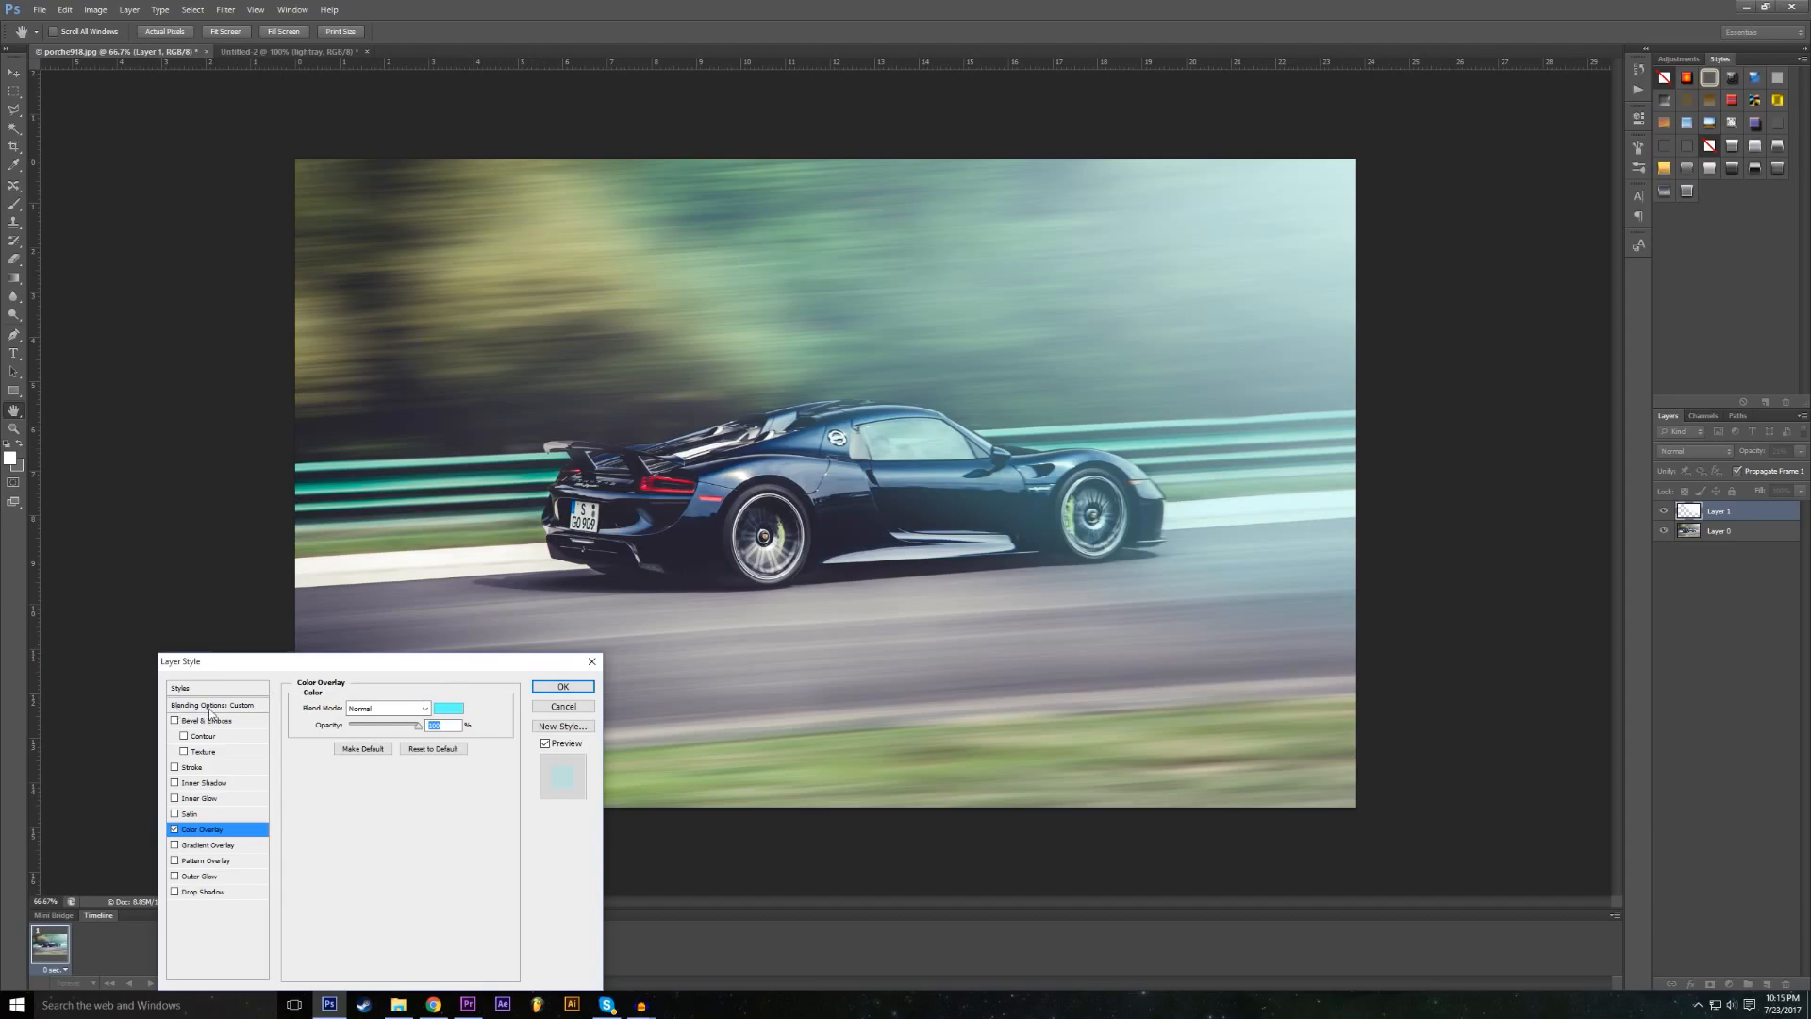
click(211, 705)
drag(386, 729, 463, 749)
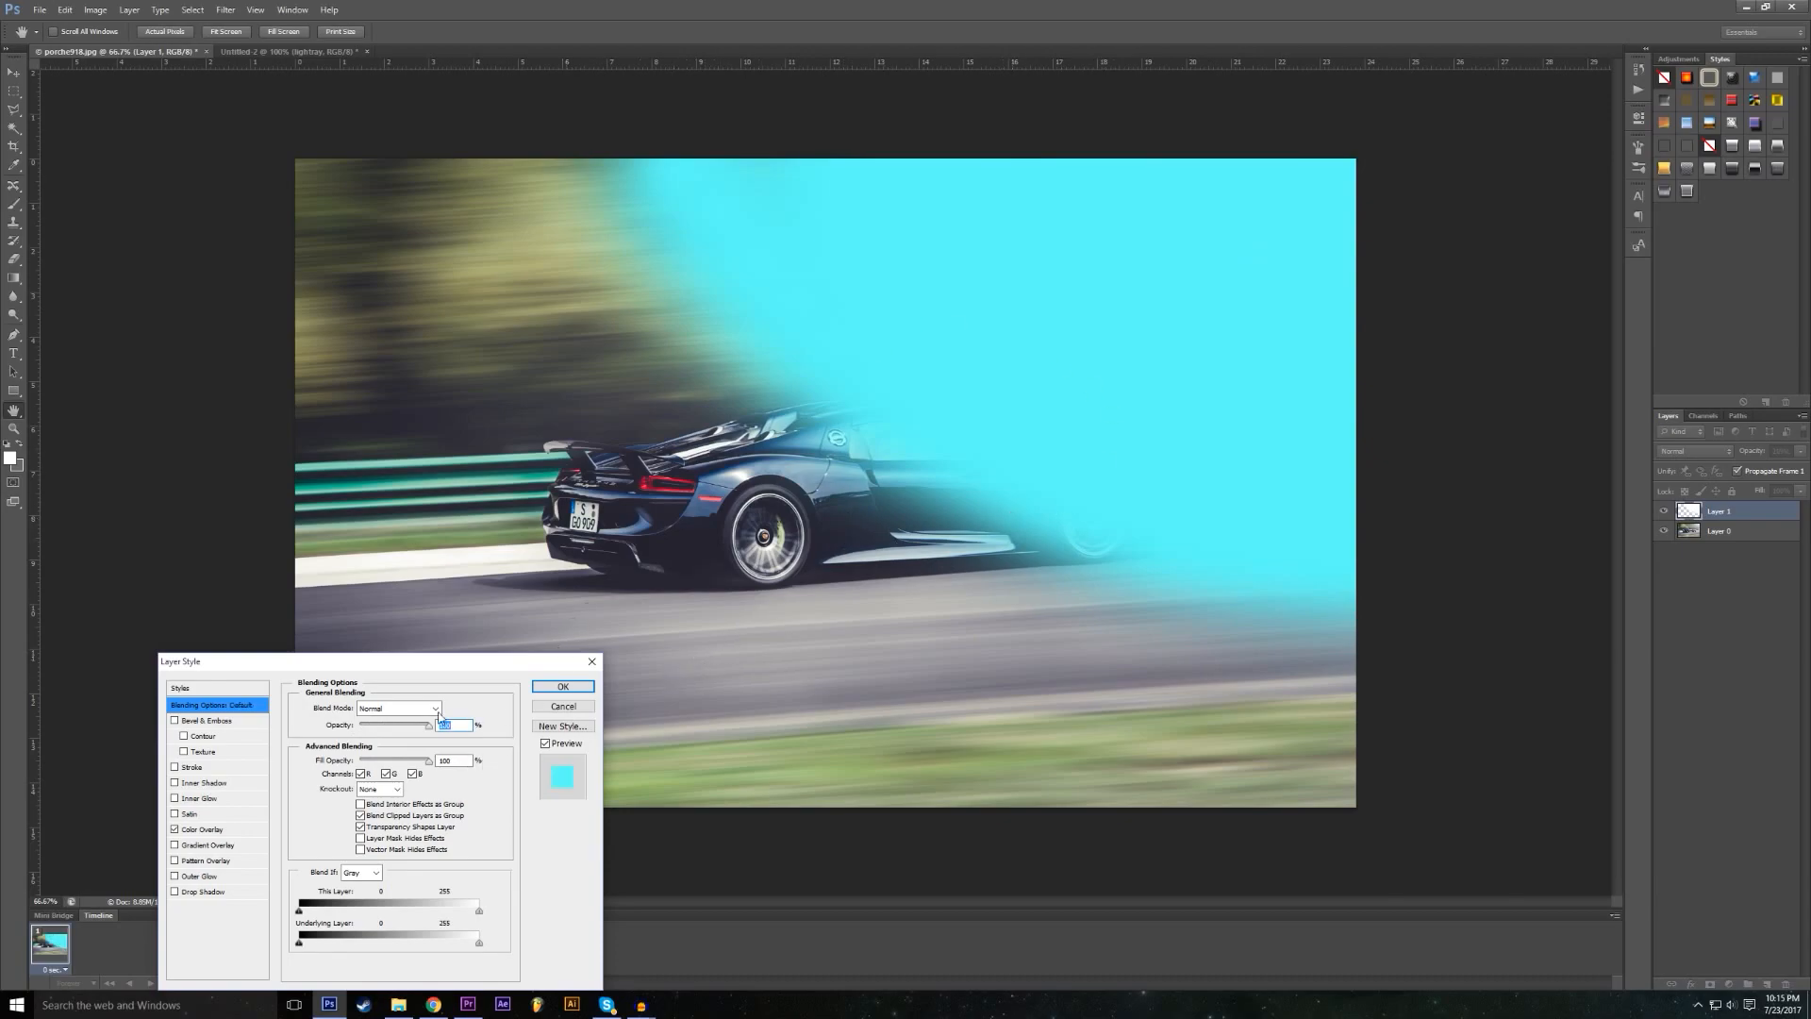
drag(397, 733, 374, 742)
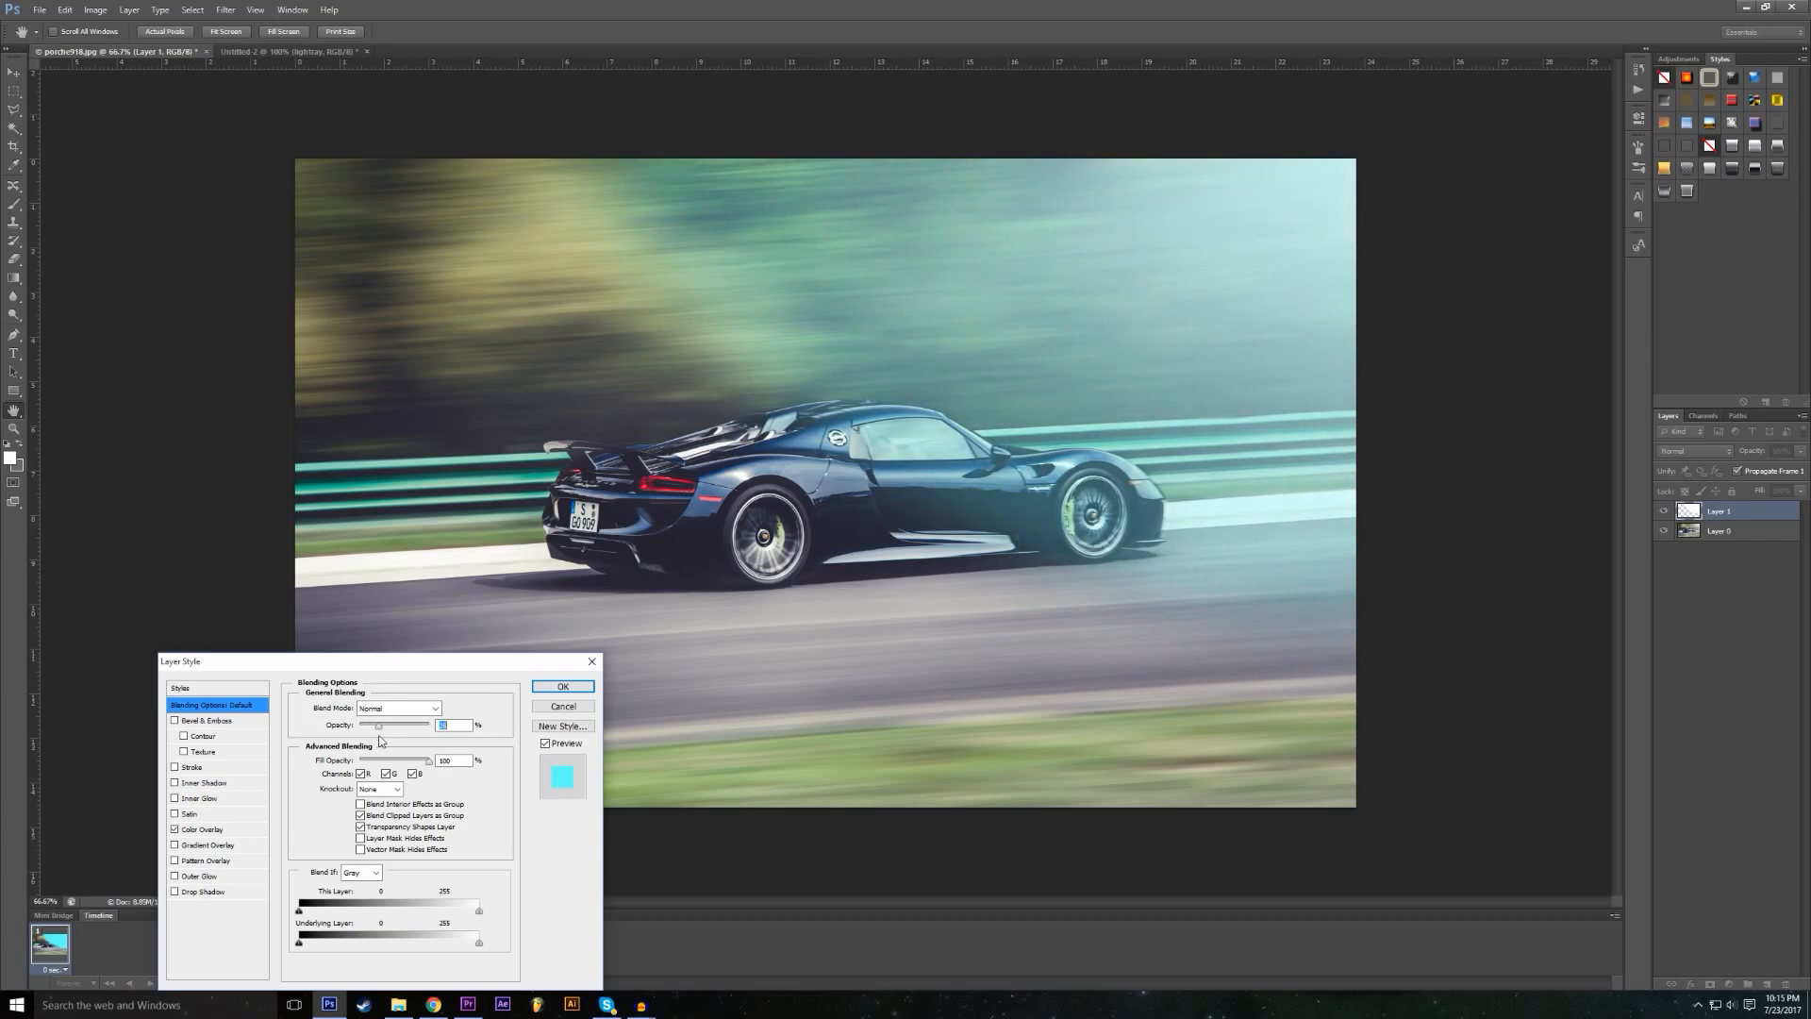
drag(381, 741, 371, 740)
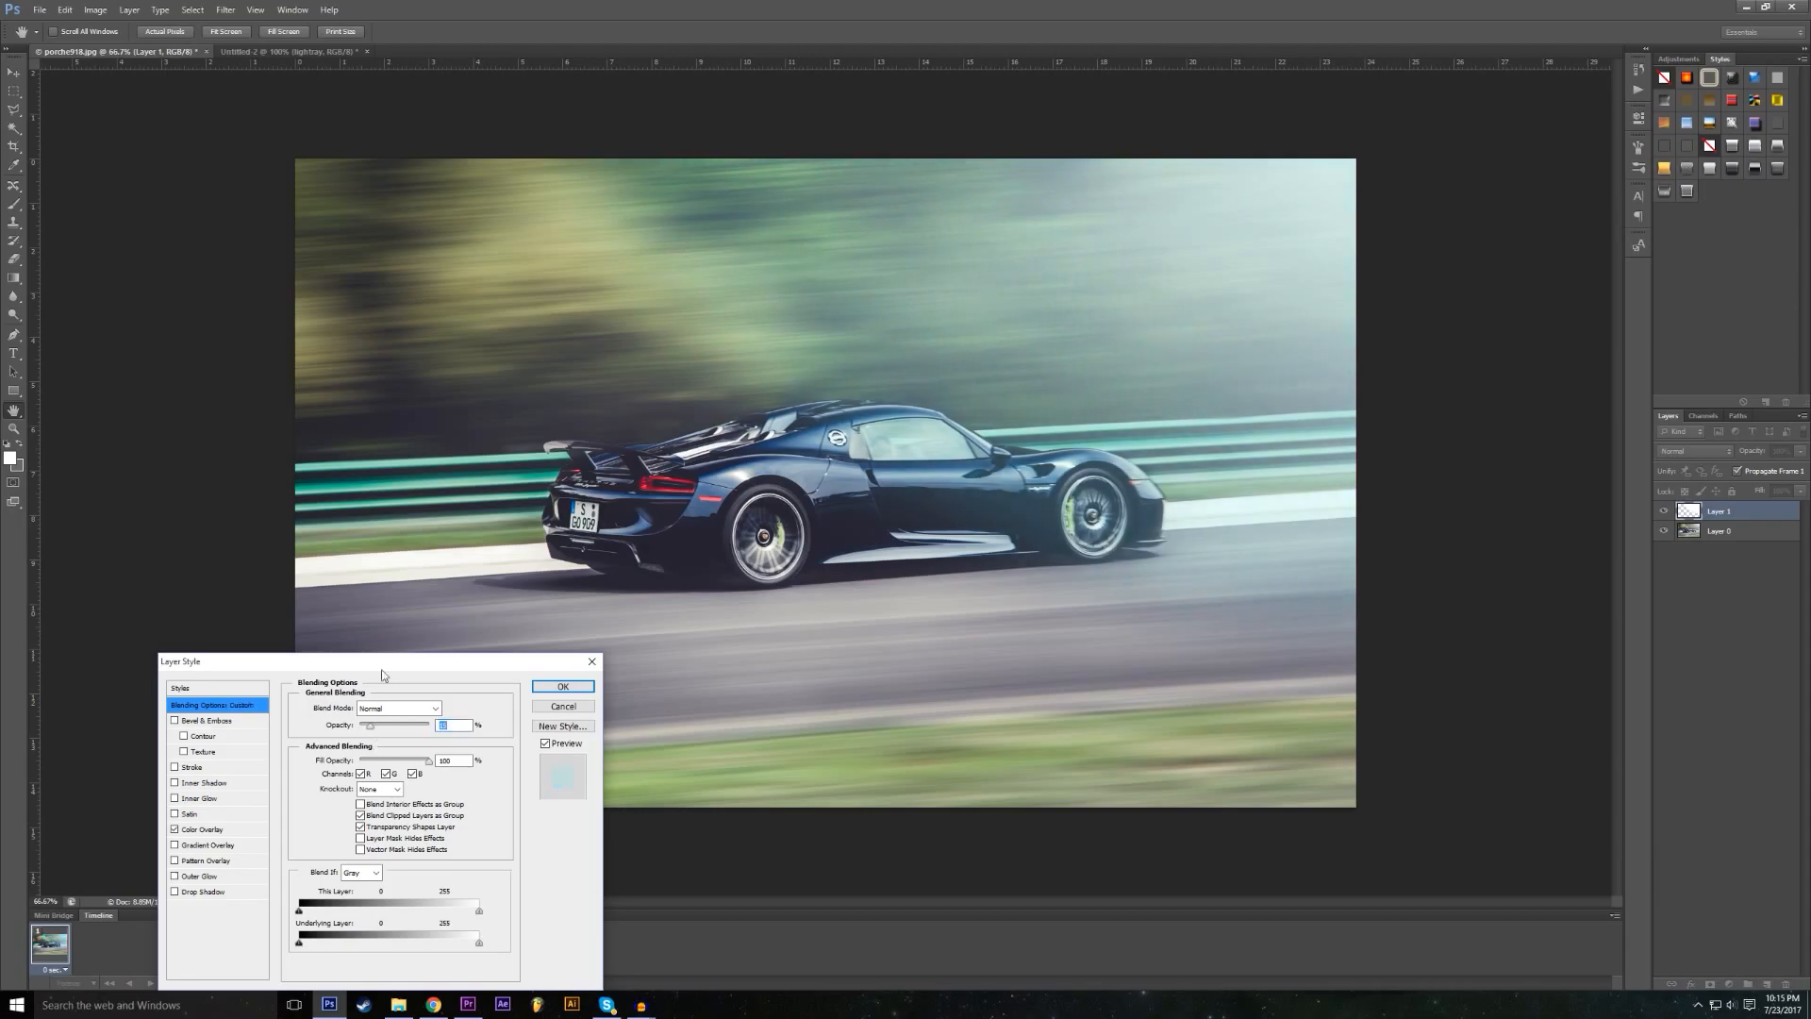
Step: Replace Layer 1's Color Overlay with a Gradient Overlay using the Orange, Yellow, Orange preset
drag(385, 667, 434, 297)
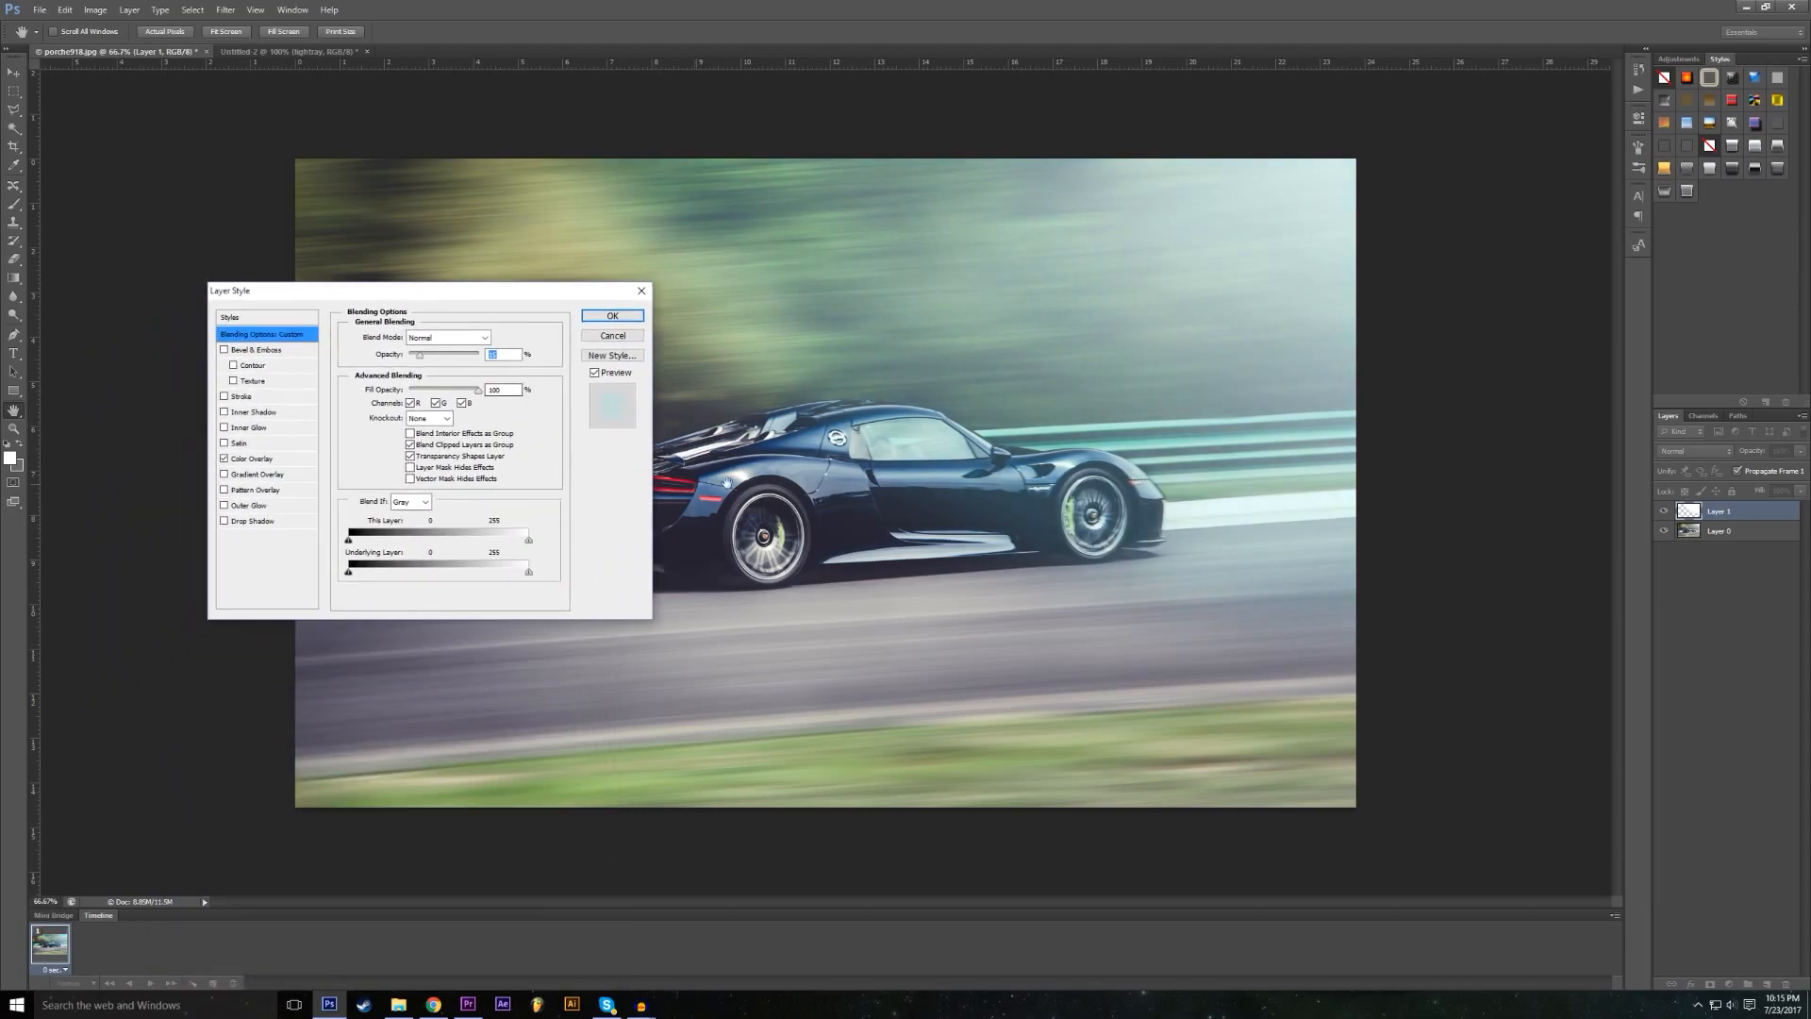
click(226, 460)
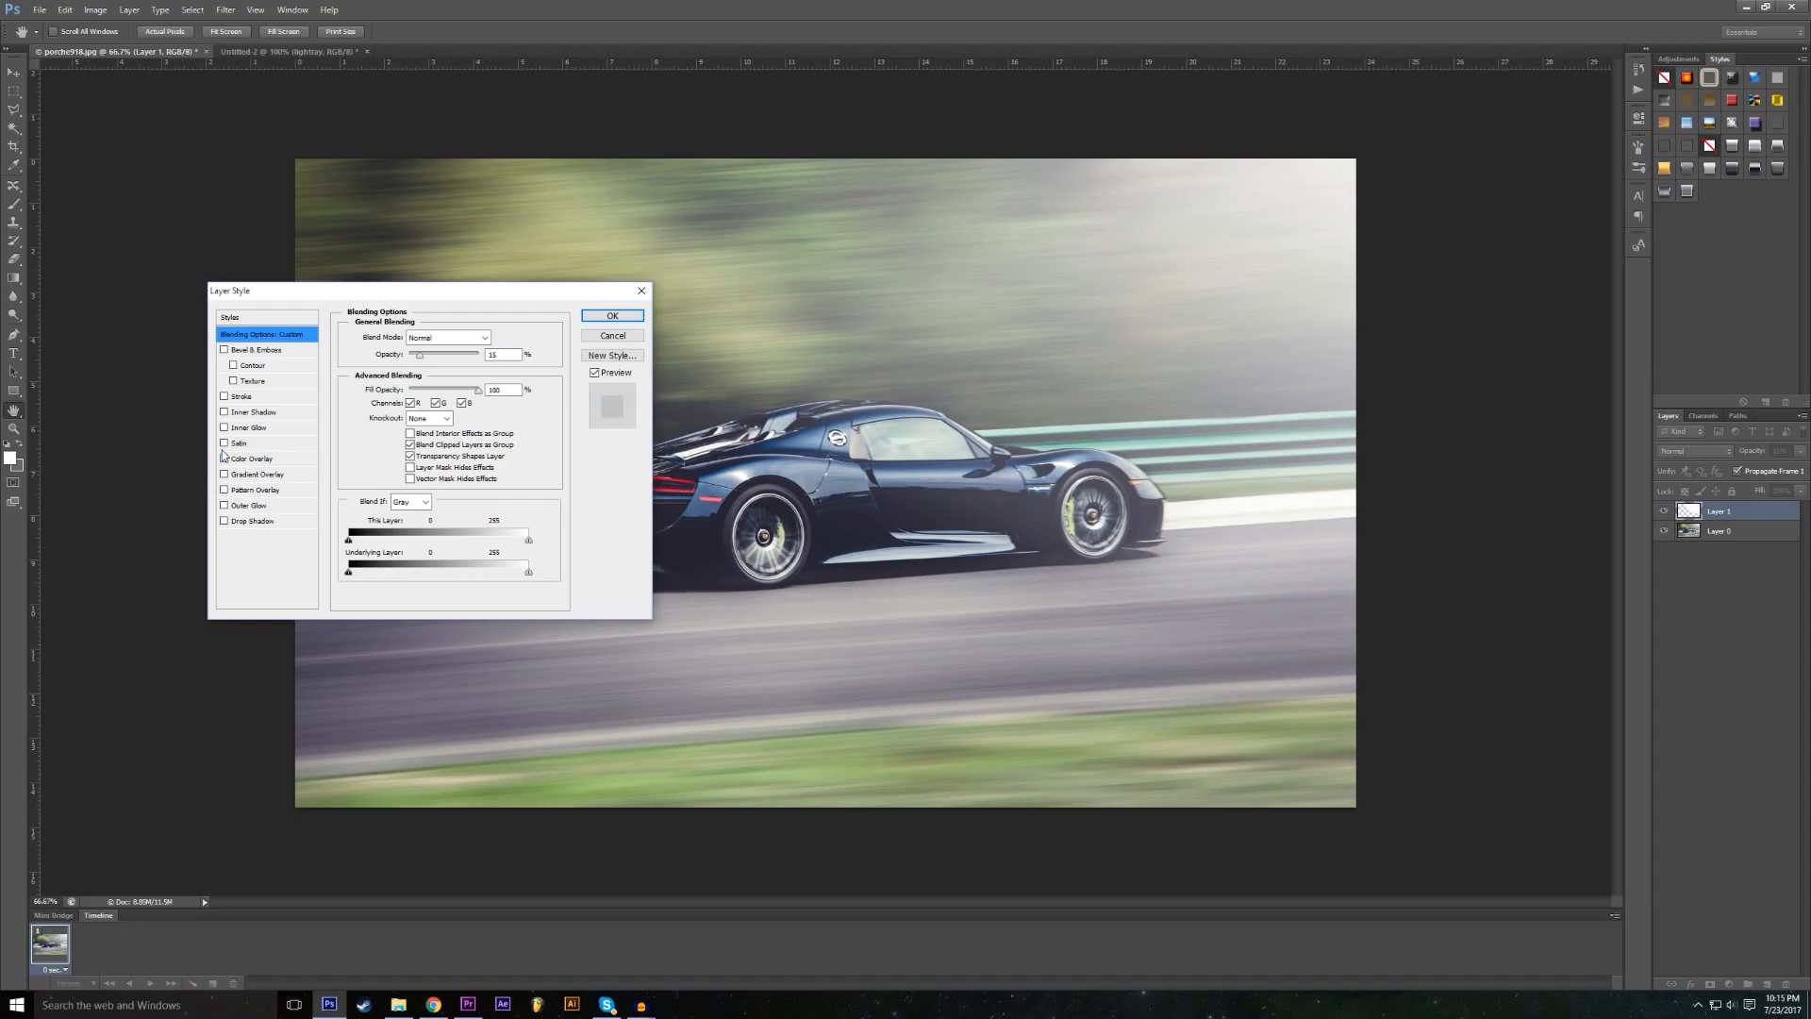
click(224, 475)
click(258, 474)
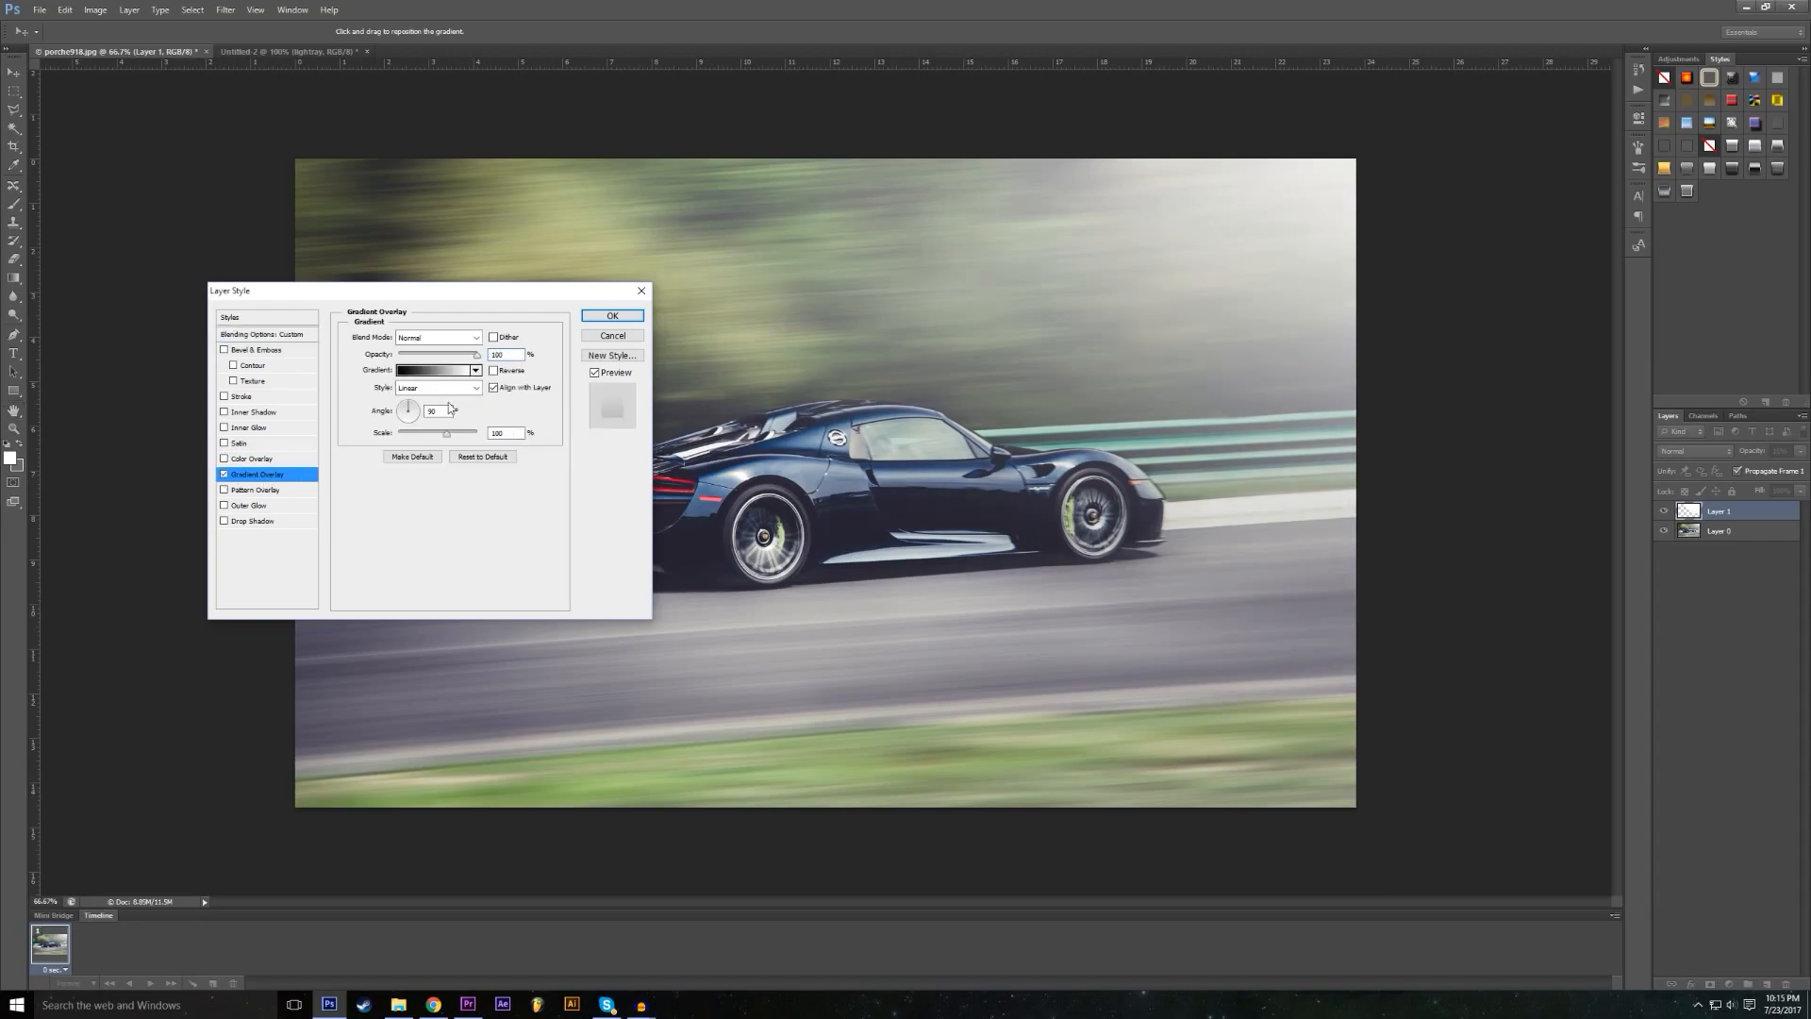
click(416, 371)
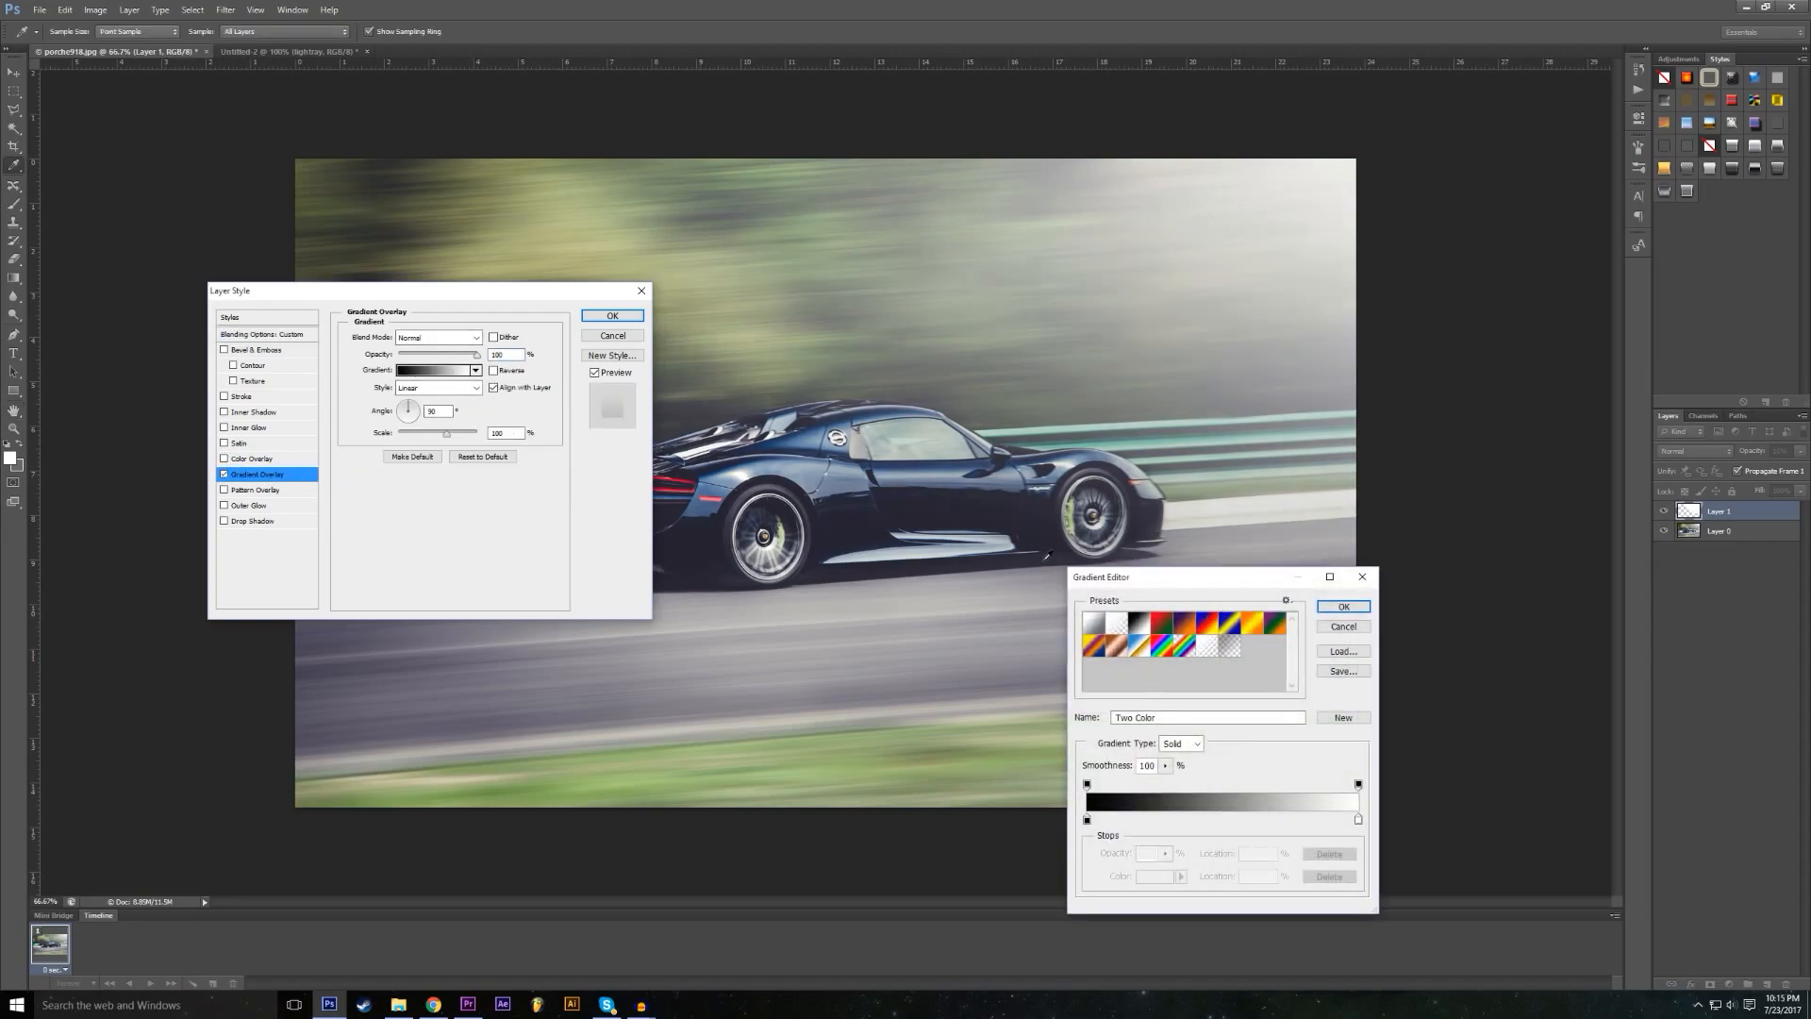
click(1247, 630)
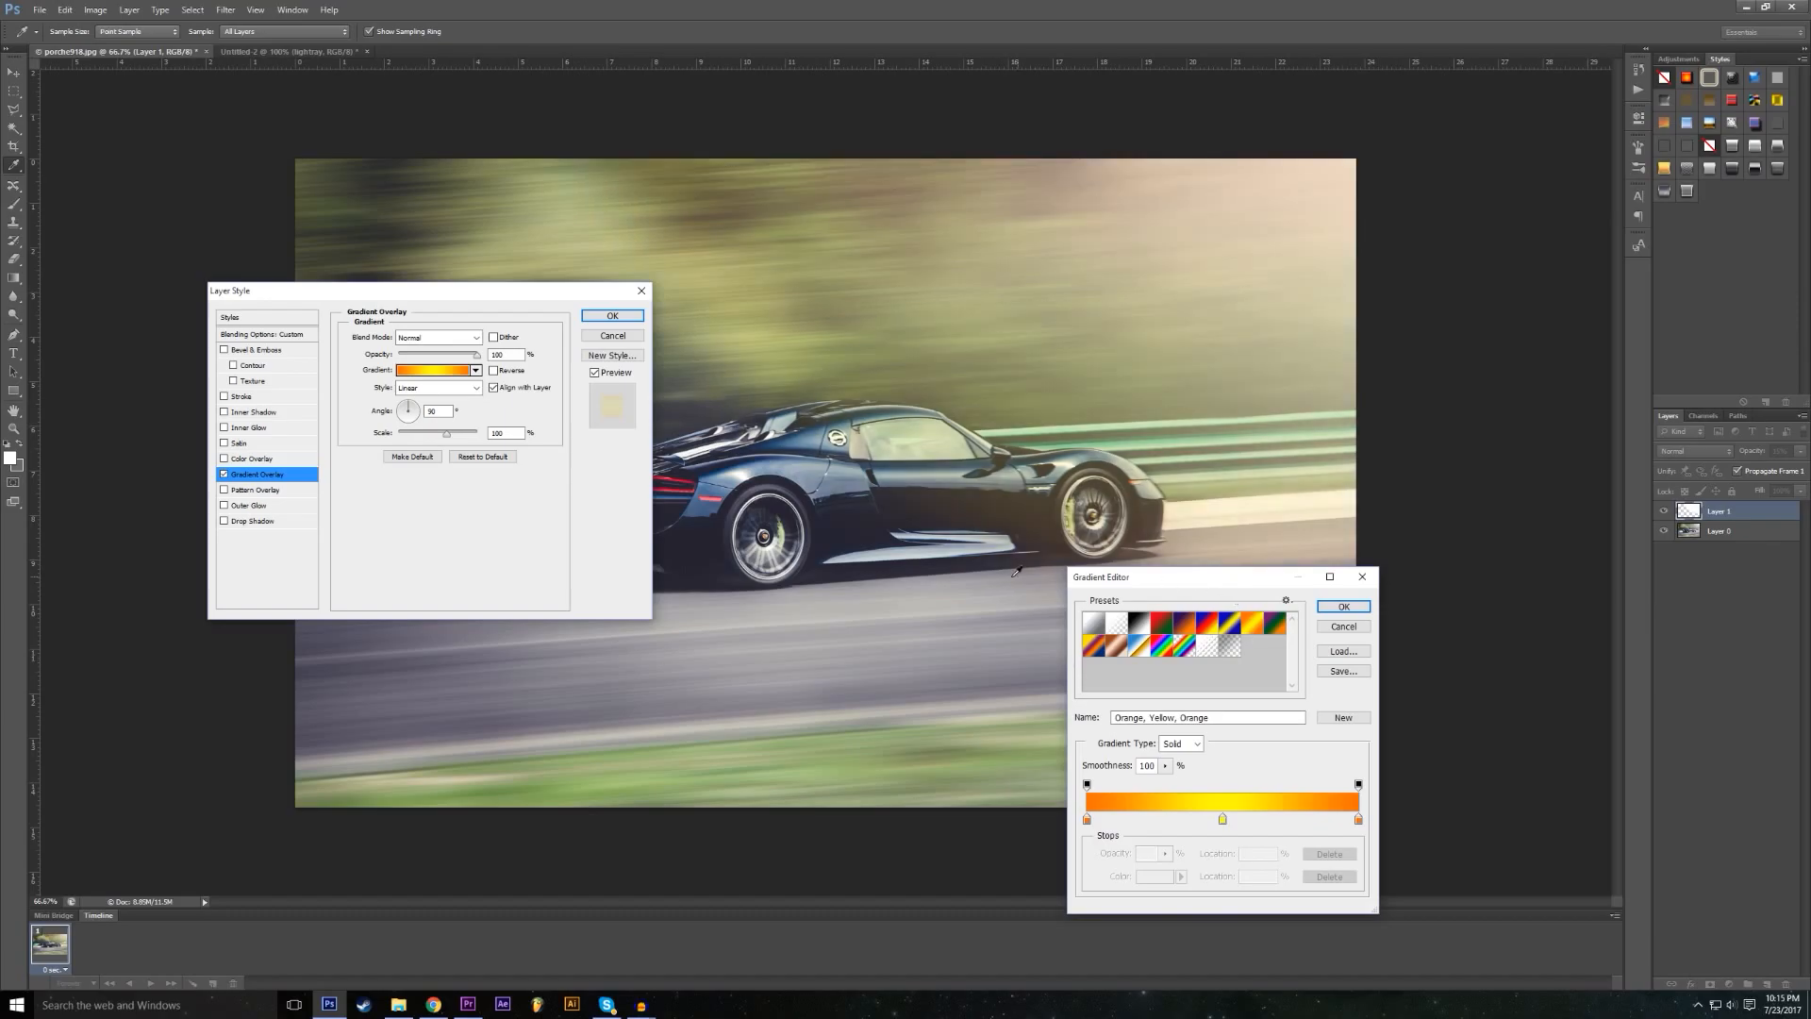
Step: Change the gradient's first color stop from orange to white (#ffffff) and apply the edited gradient
drag(1158, 585, 401, 368)
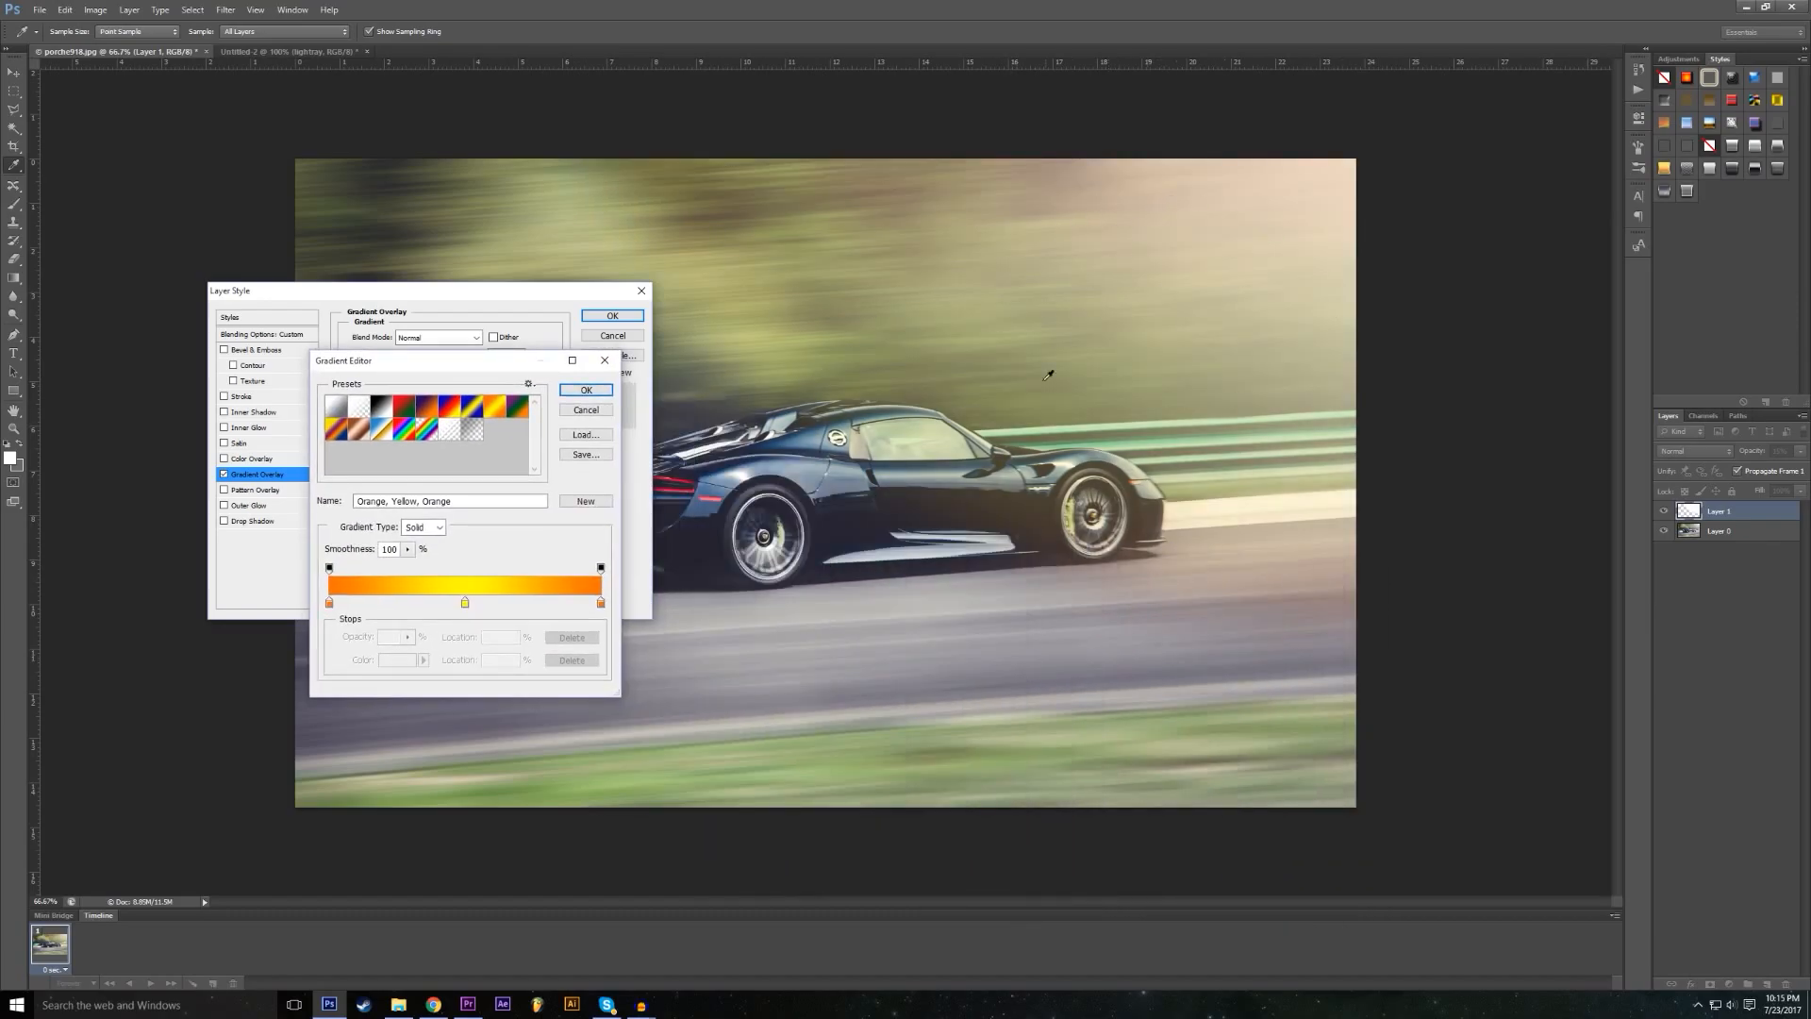
double_click(328, 602)
click(1071, 592)
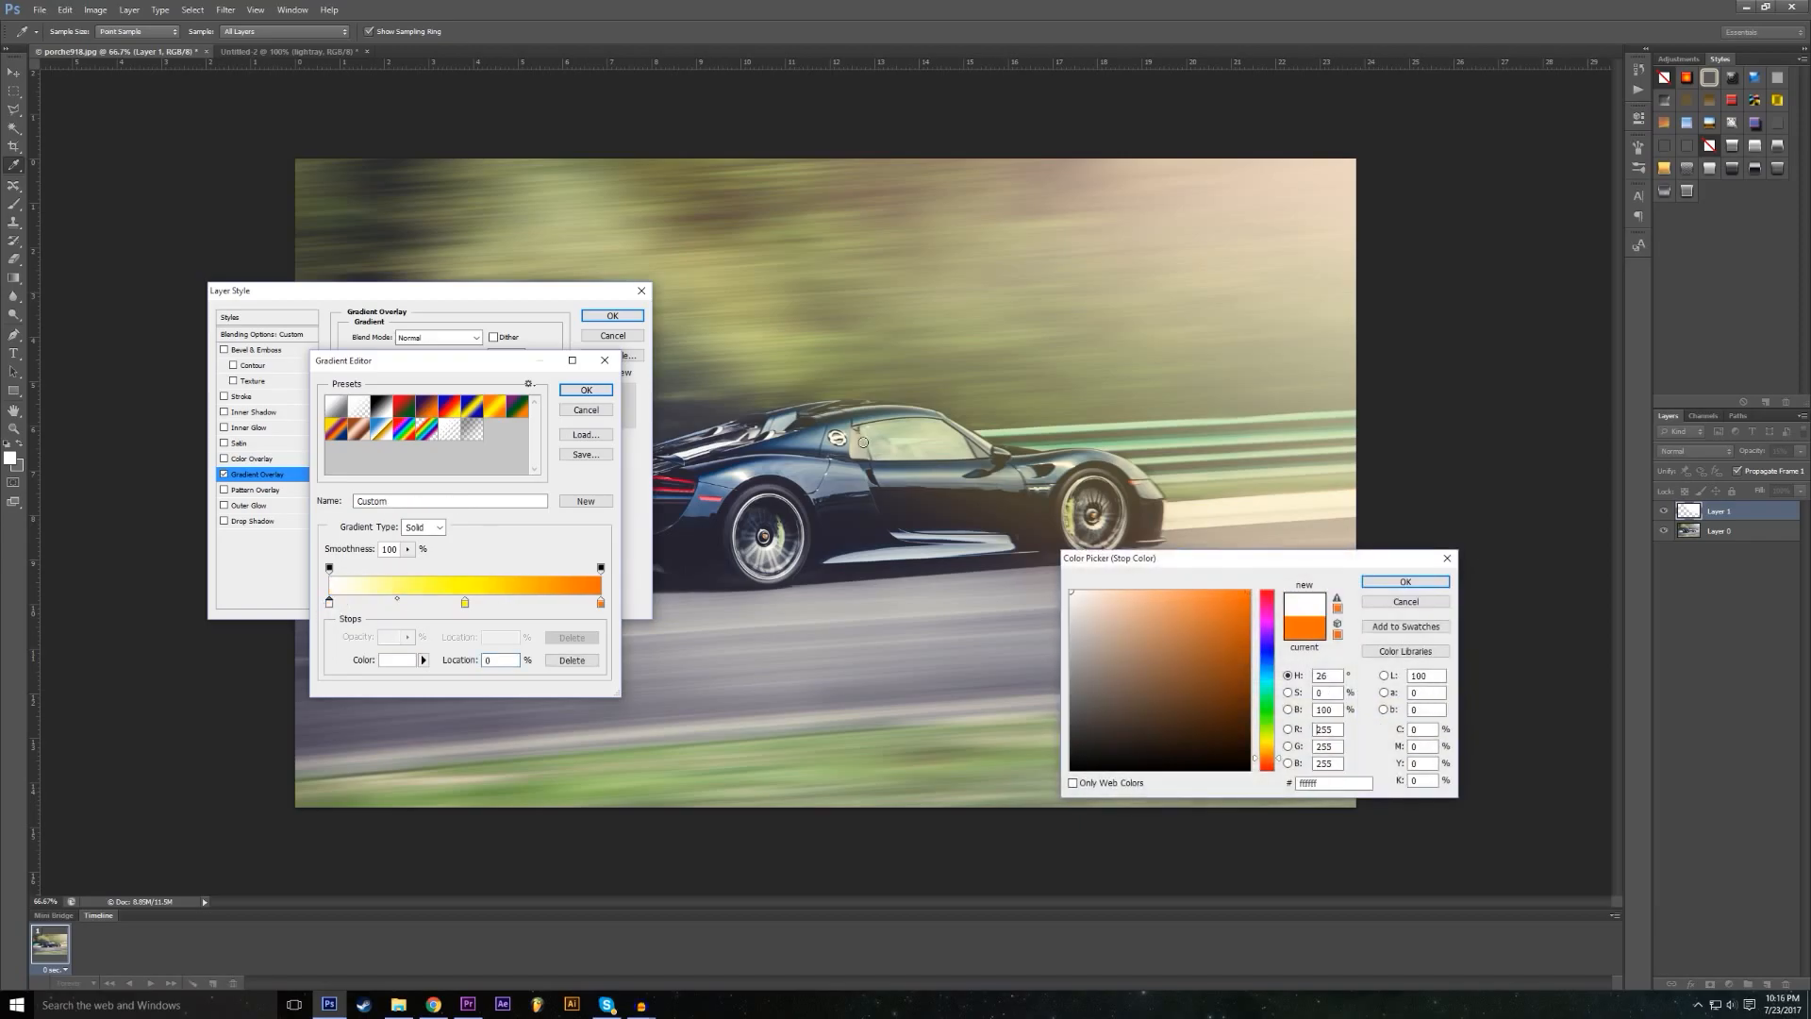
click(1378, 590)
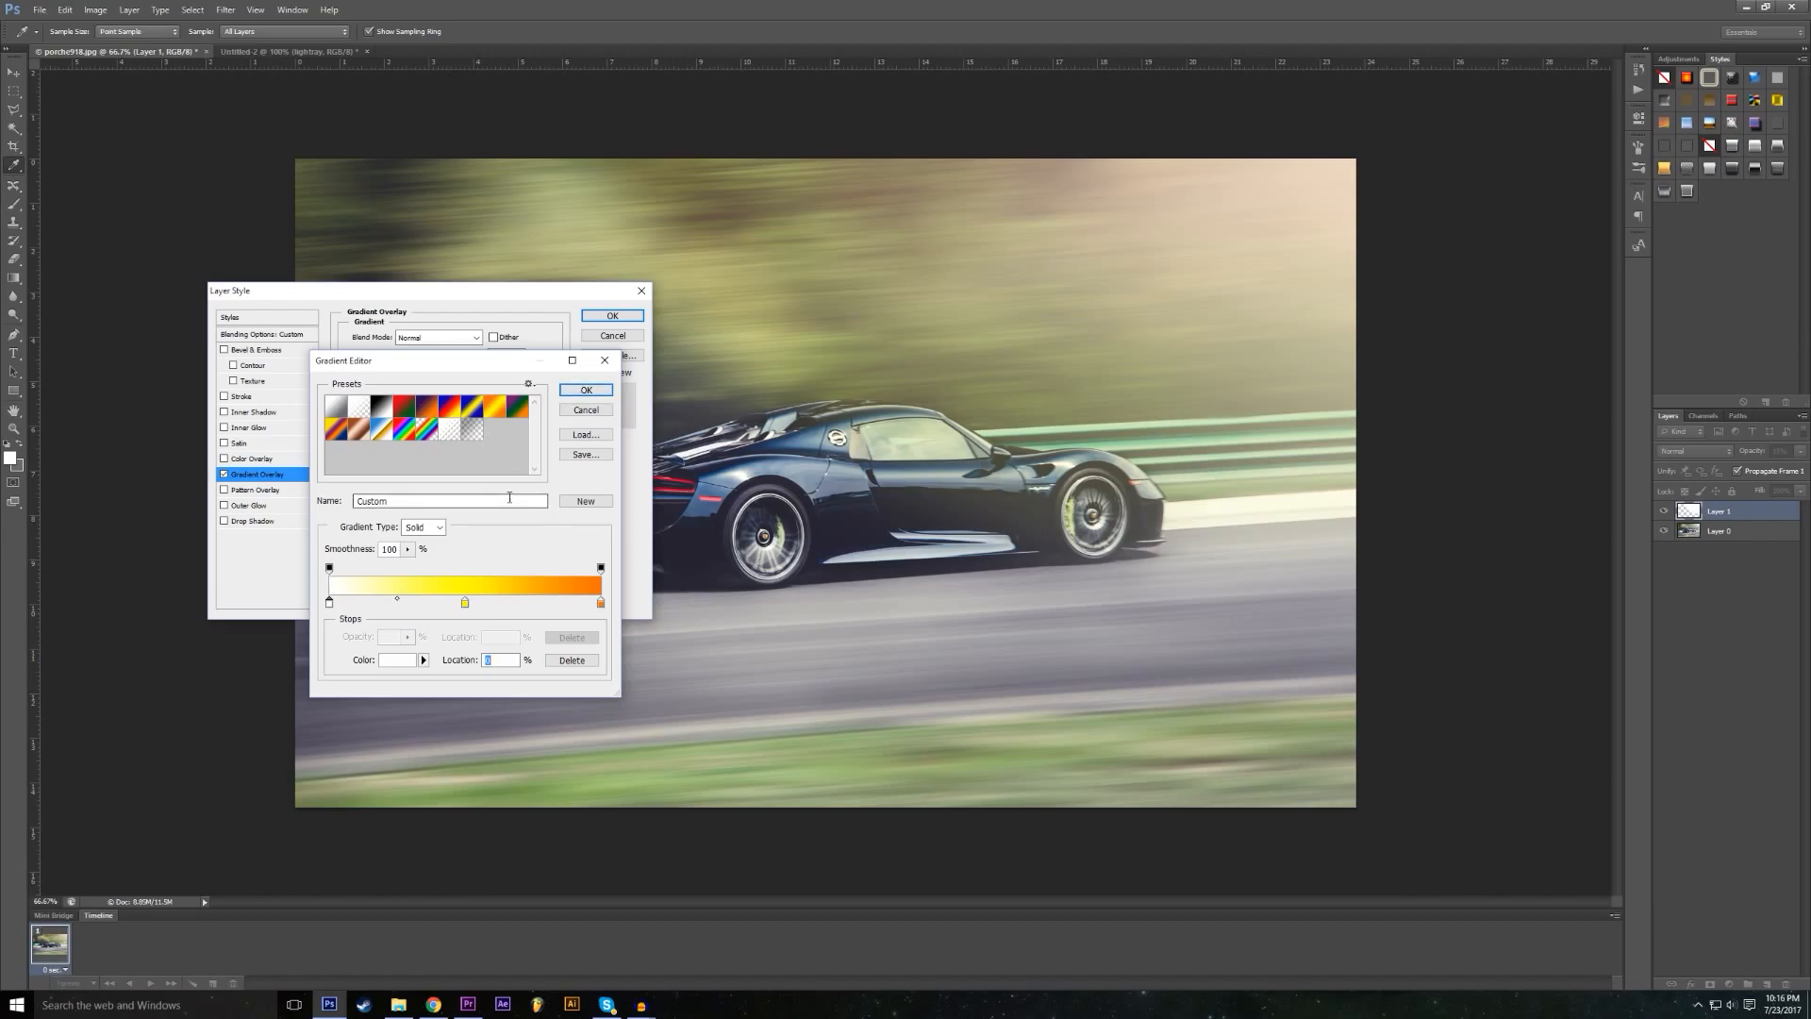
click(586, 389)
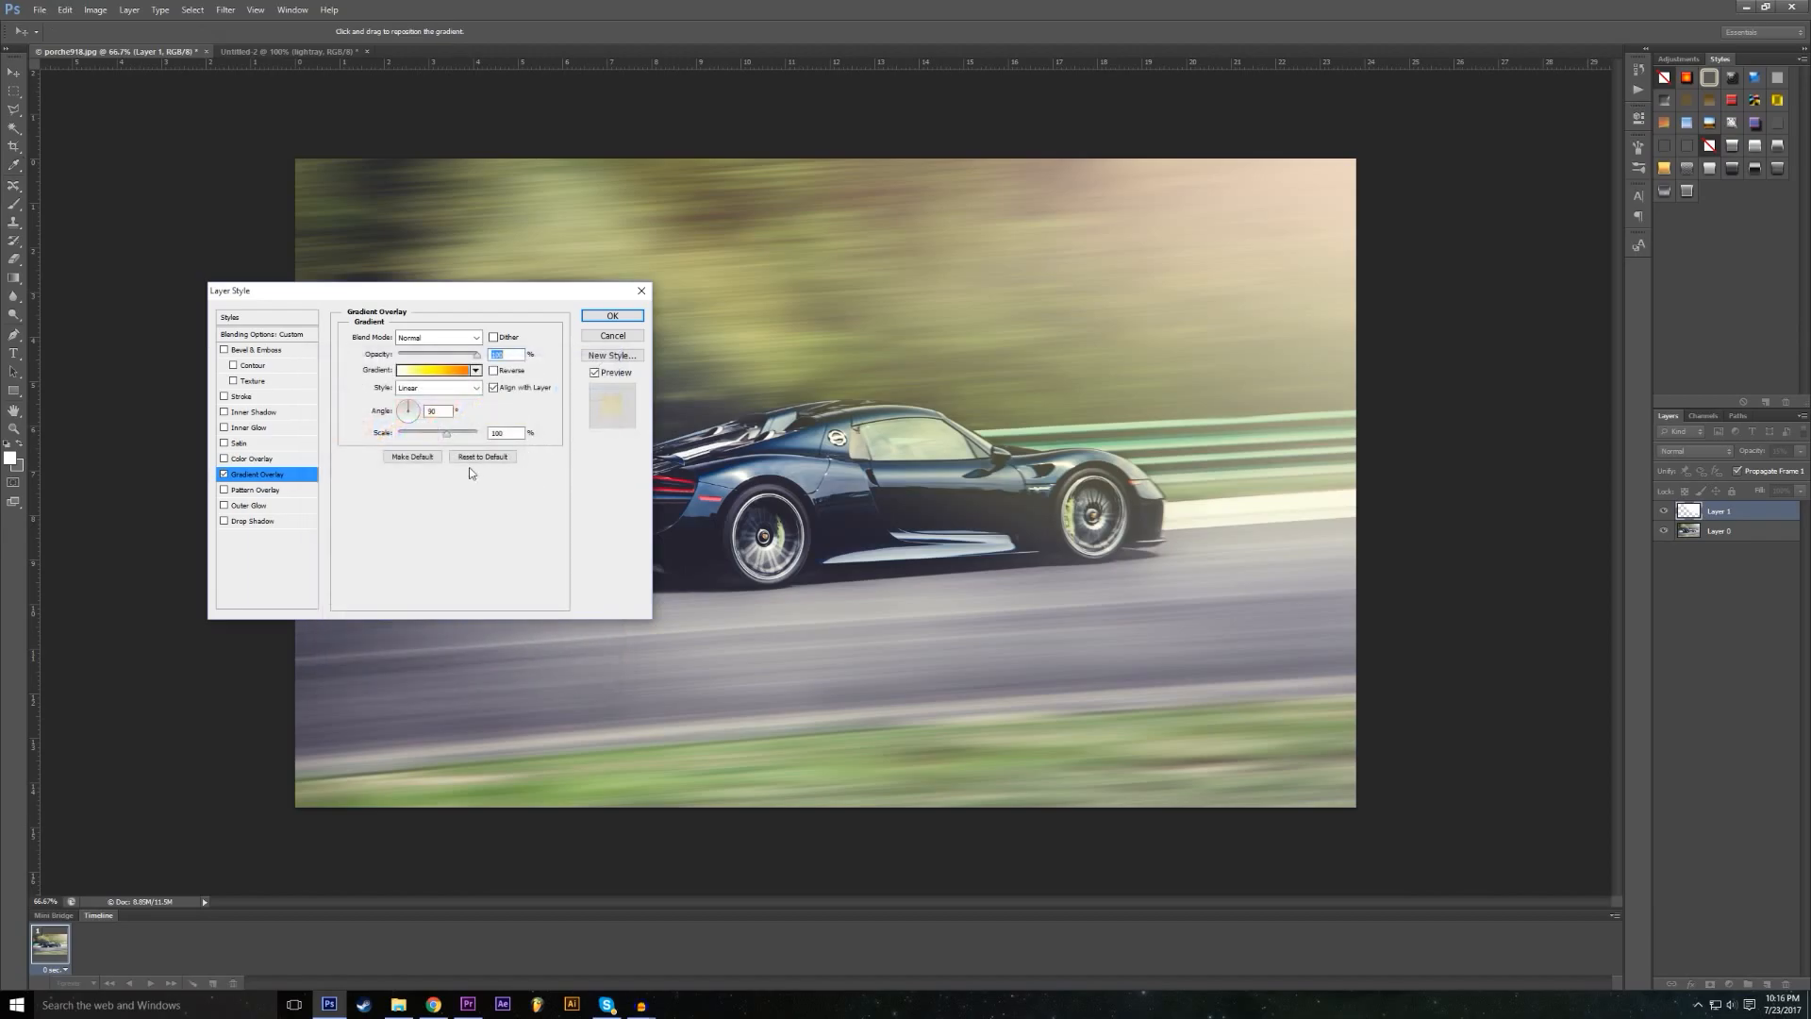
Step: Rotate the gradient angle so its white end falls at the photo's upper-right corner, raise Layer 1's overall opacity, and apply the layer style
drag(409, 417, 403, 422)
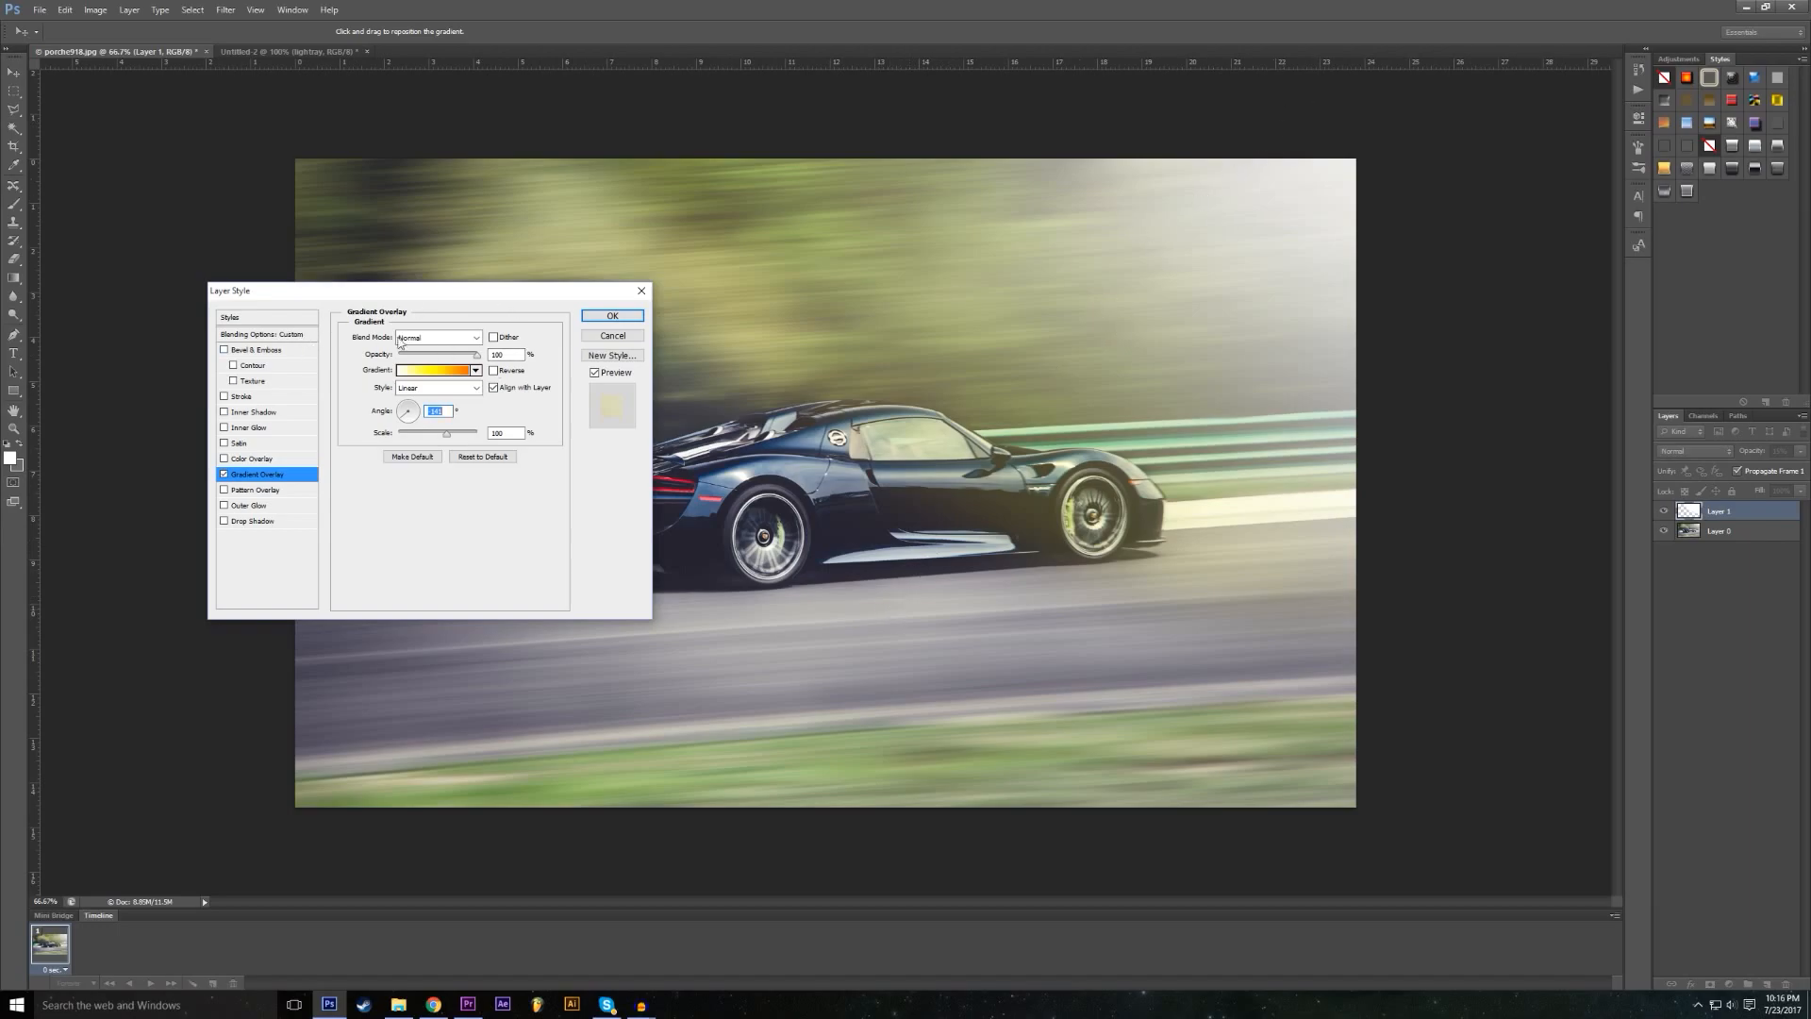
click(256, 336)
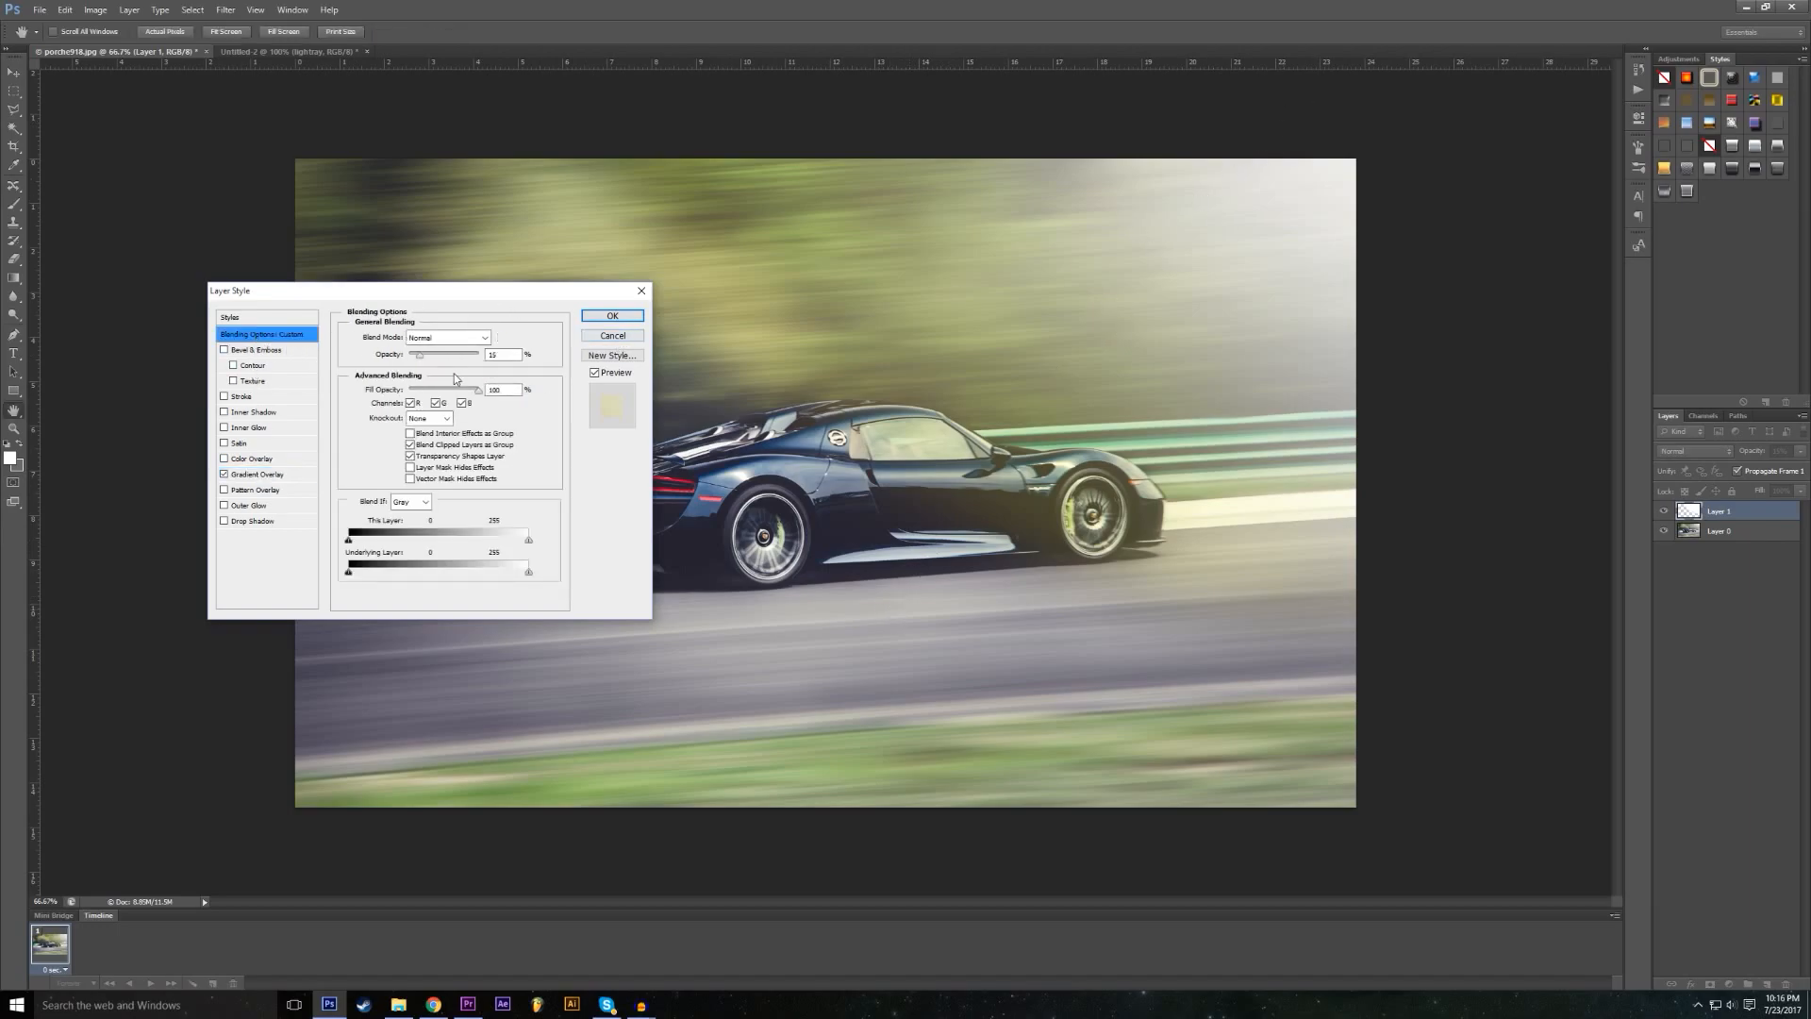
mouse_move(432, 359)
mouse_down()
mouse_move(642, 395)
mouse_move(427, 381)
mouse_move(457, 381)
mouse_move(426, 383)
mouse_move(440, 389)
mouse_up()
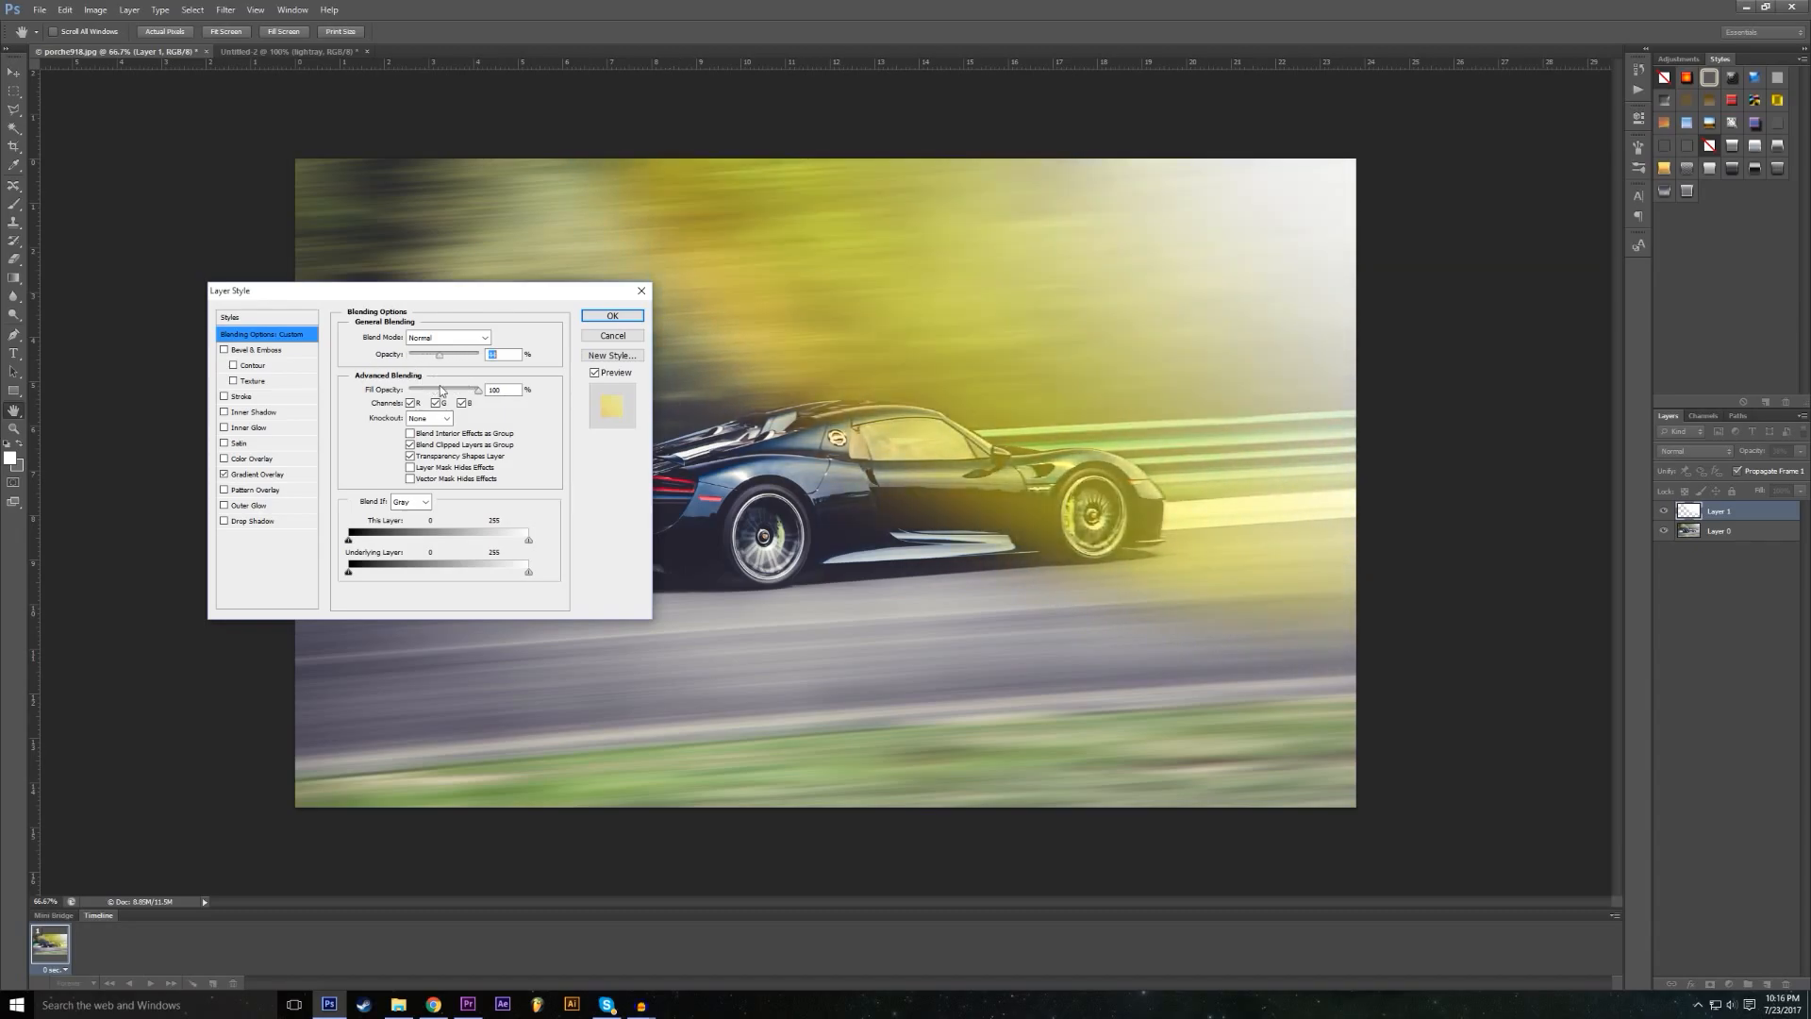
click(611, 318)
Step: Shift the gradient glow toward the photo's upper-right corner and paint large soft brush strokes on Layer 1 across the road and grass
key(v)
drag(968, 481, 1087, 358)
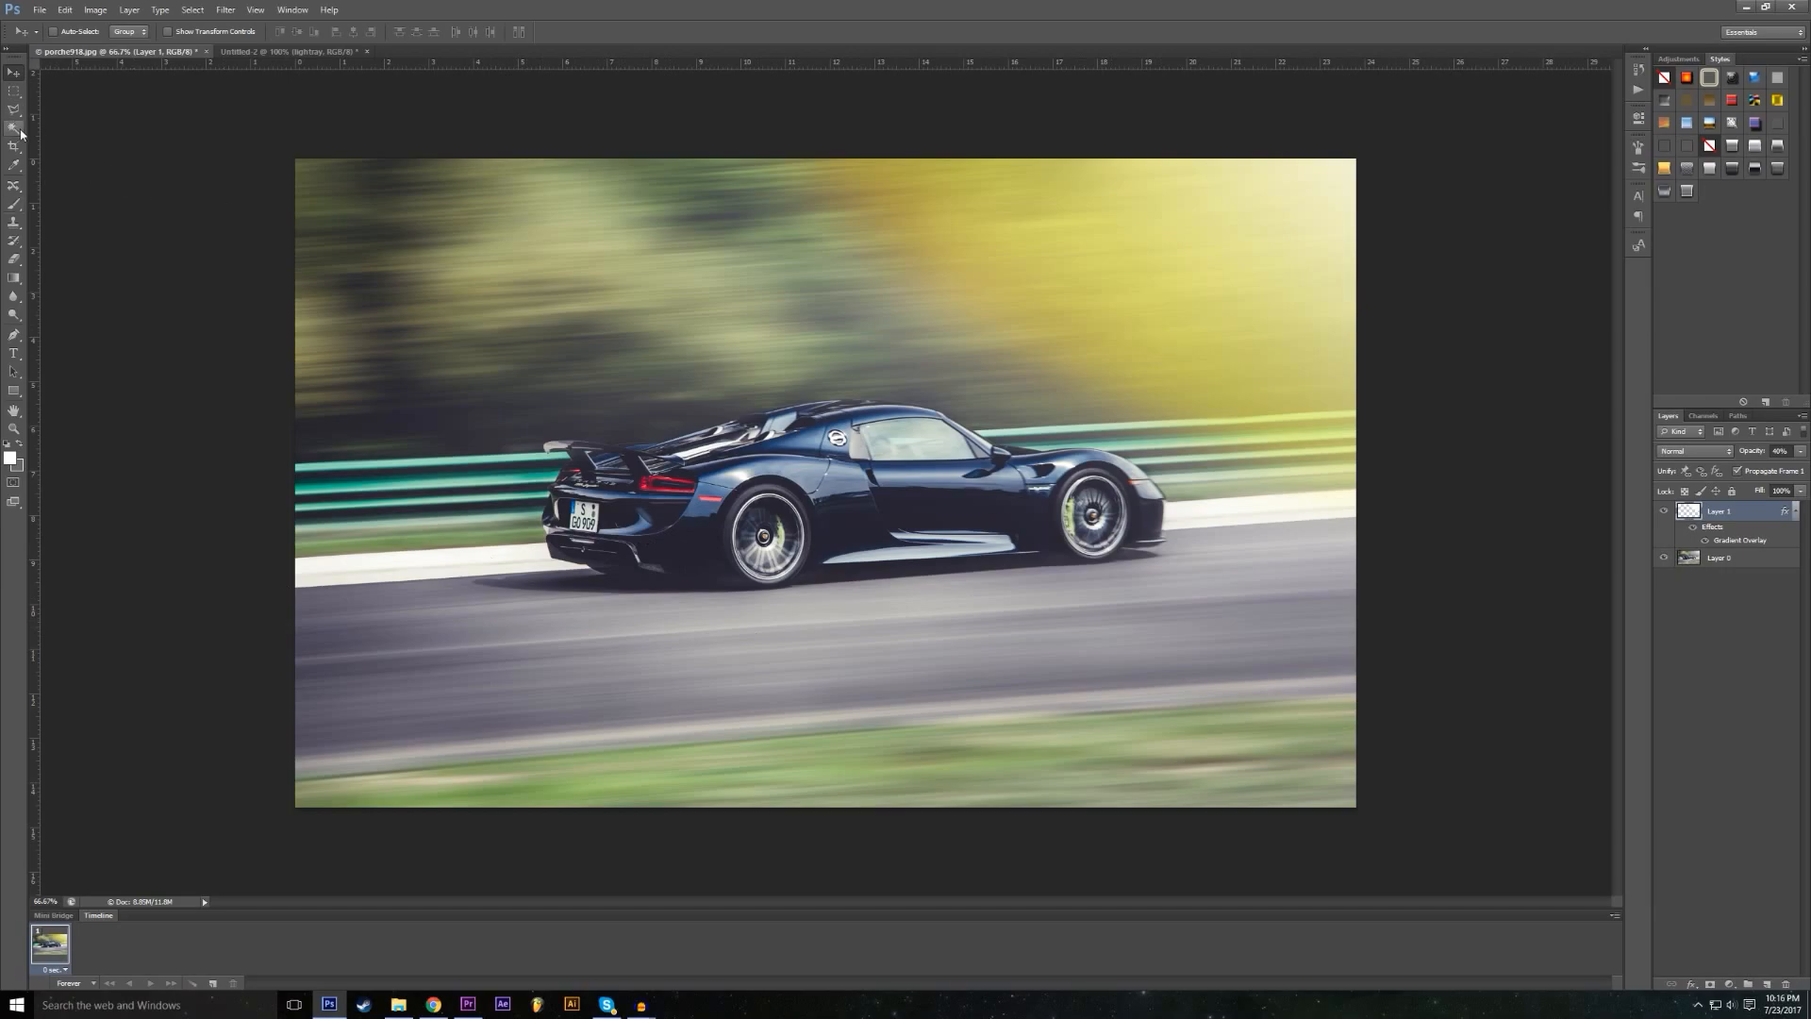
click(19, 208)
click(73, 32)
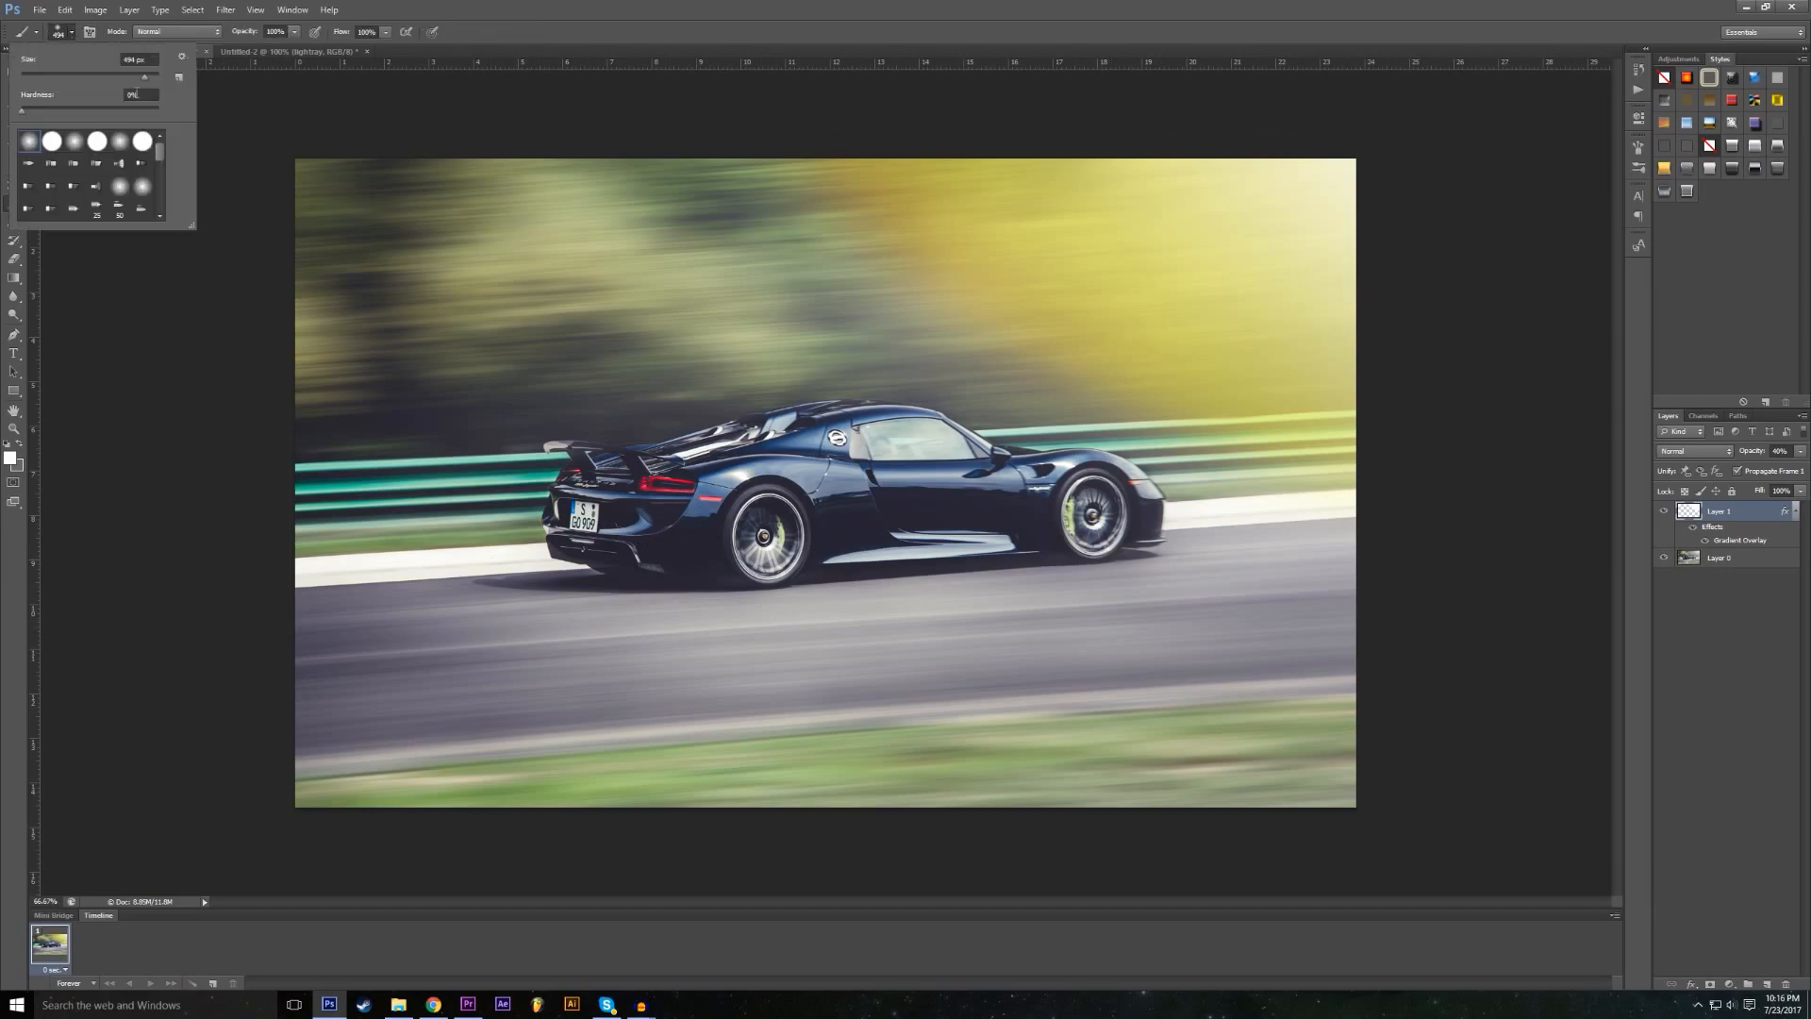
mouse_move(501, 768)
mouse_down()
mouse_move(431, 758)
mouse_move(1015, 838)
mouse_move(892, 813)
mouse_up()
key(ctrl+z)
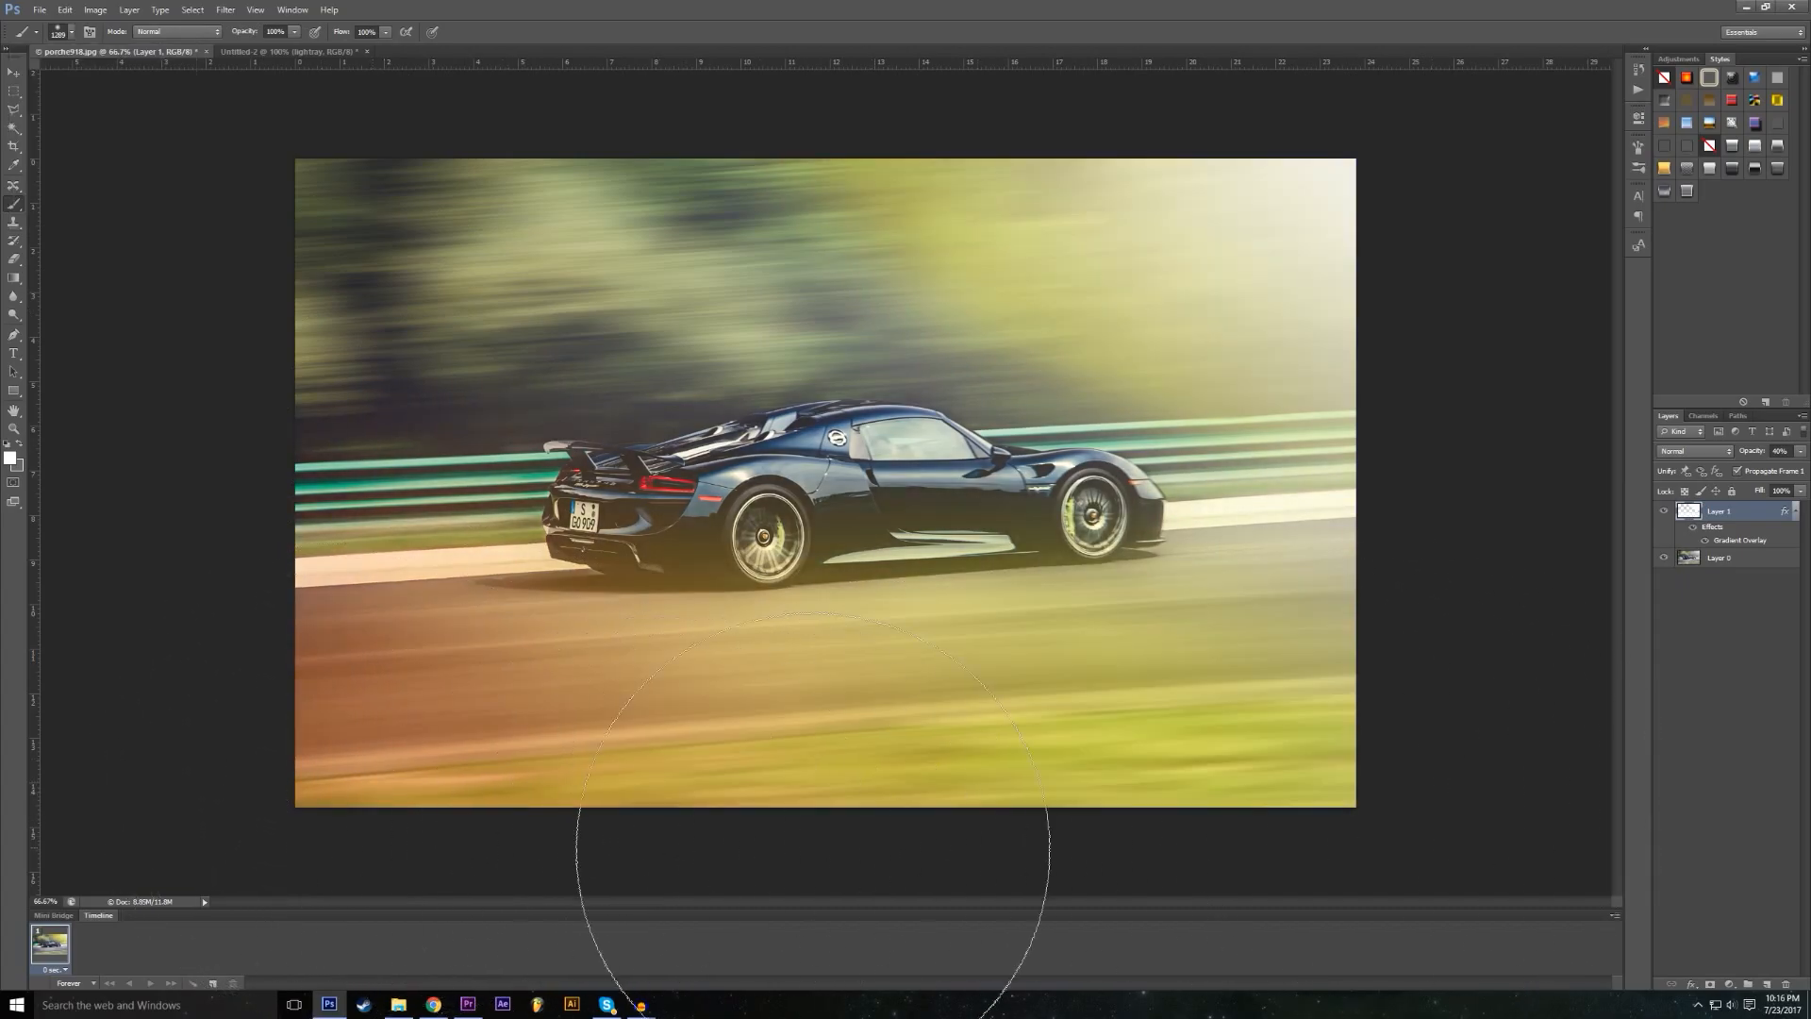
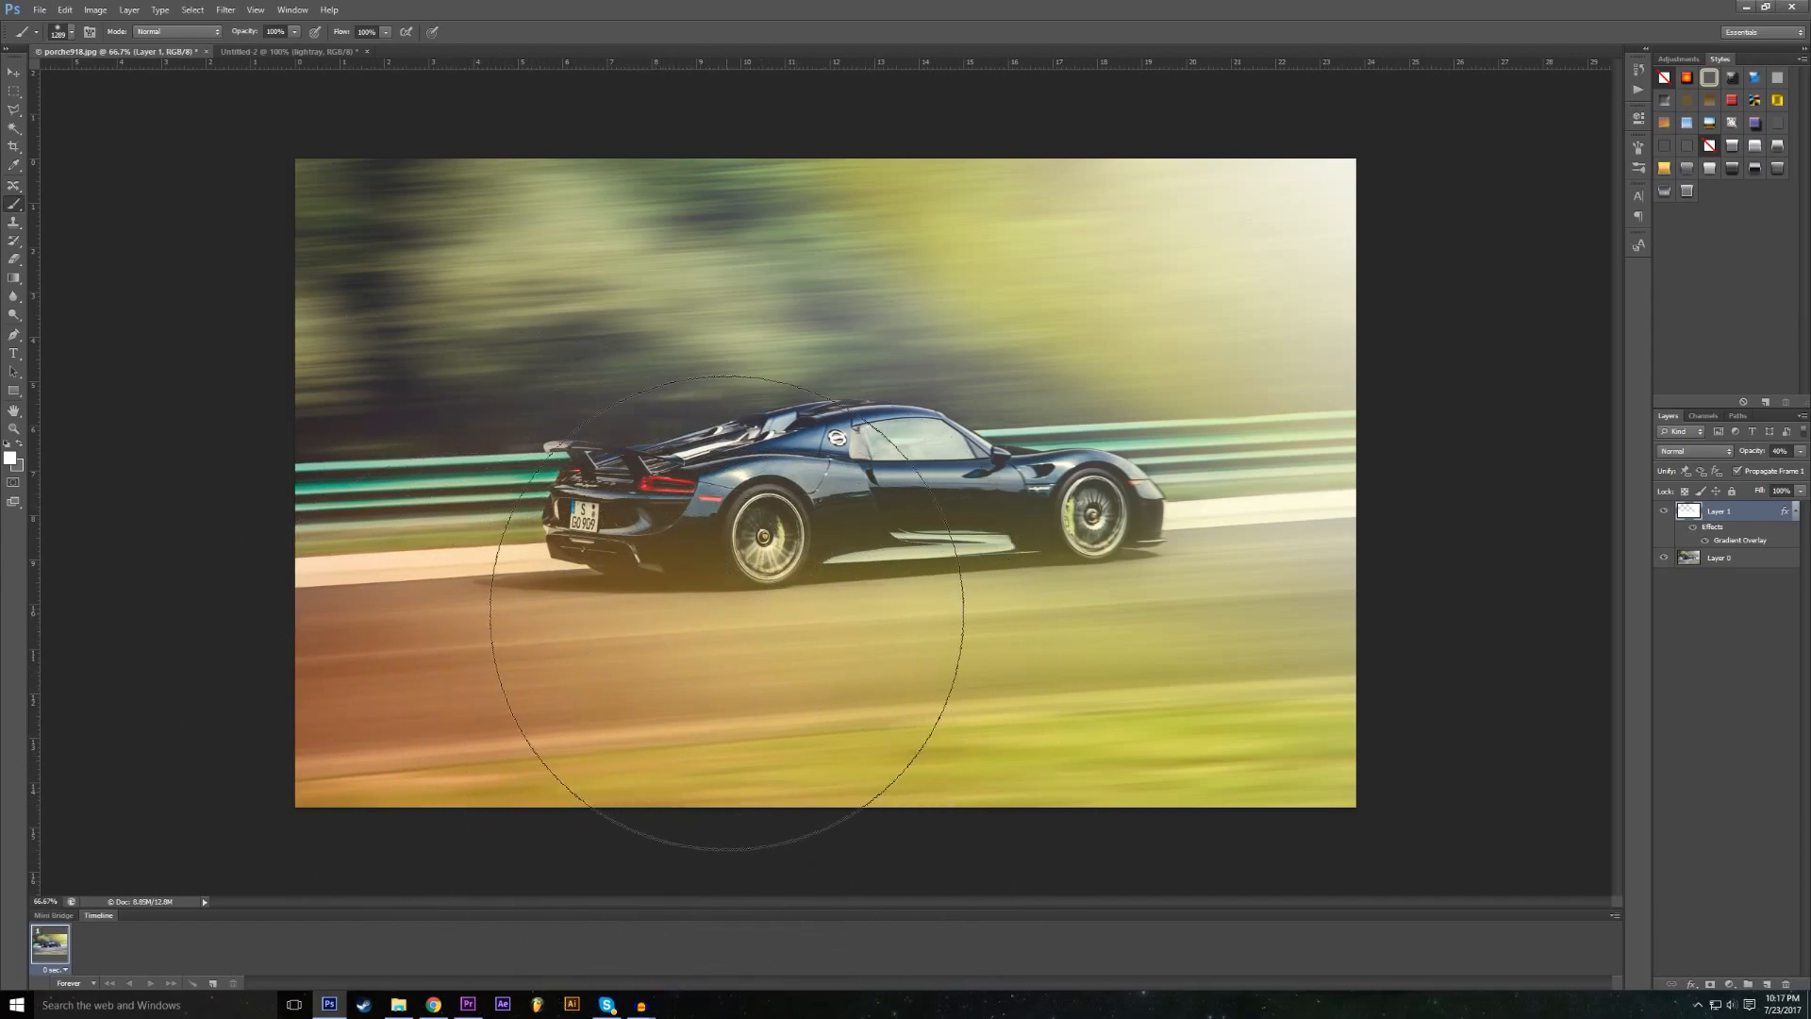
Step: Hide Layer 1's gradient glow, and view the light ray in the Untitled-2 logo document before returning to the car photo
click(13, 72)
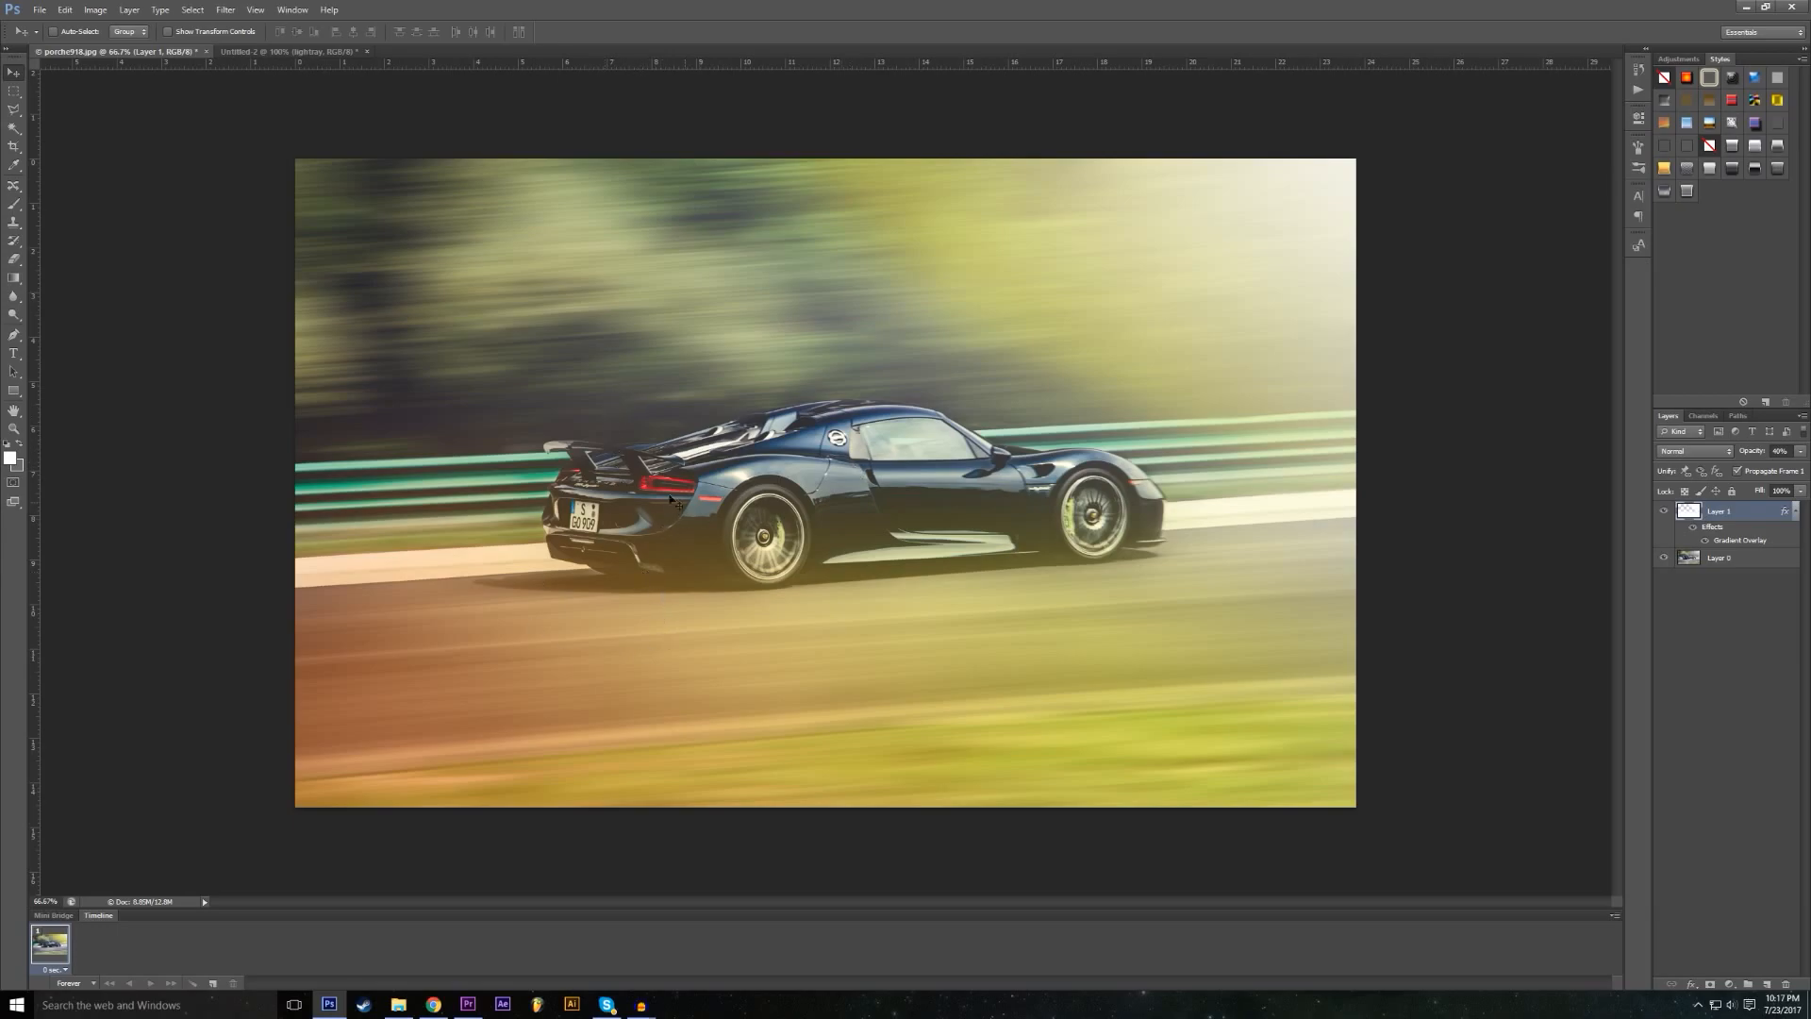
click(1664, 512)
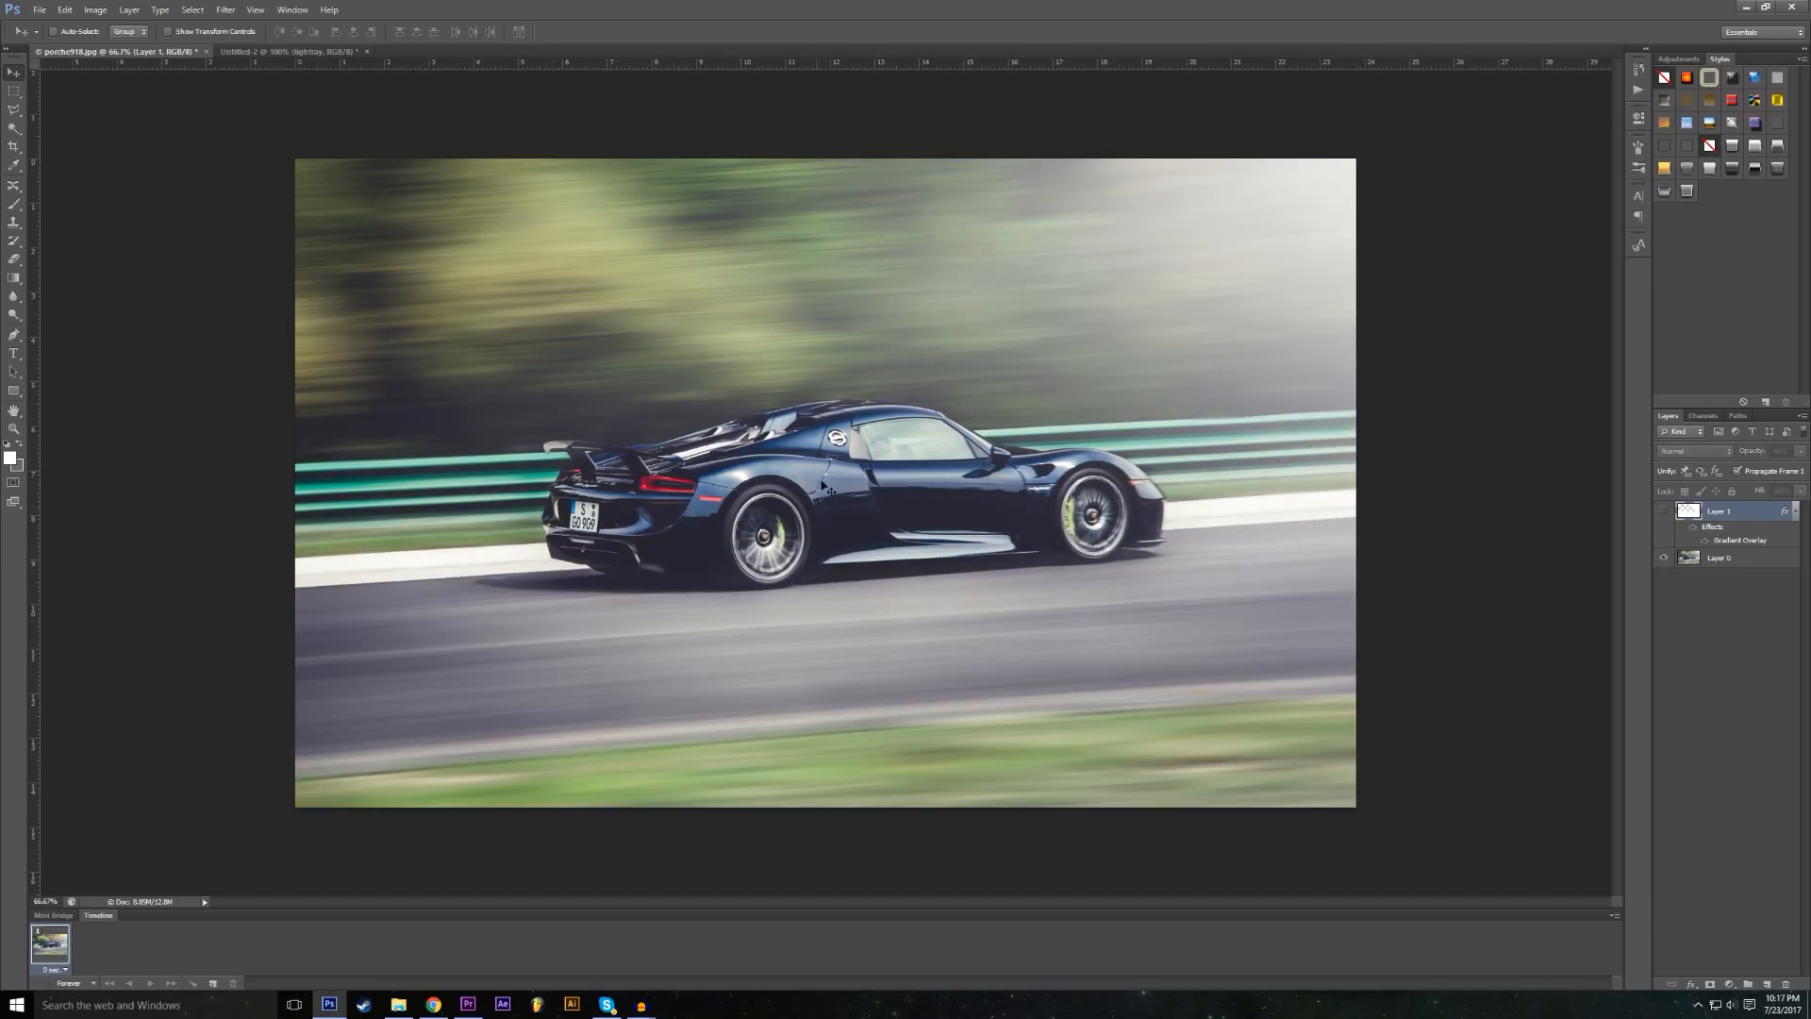
click(300, 51)
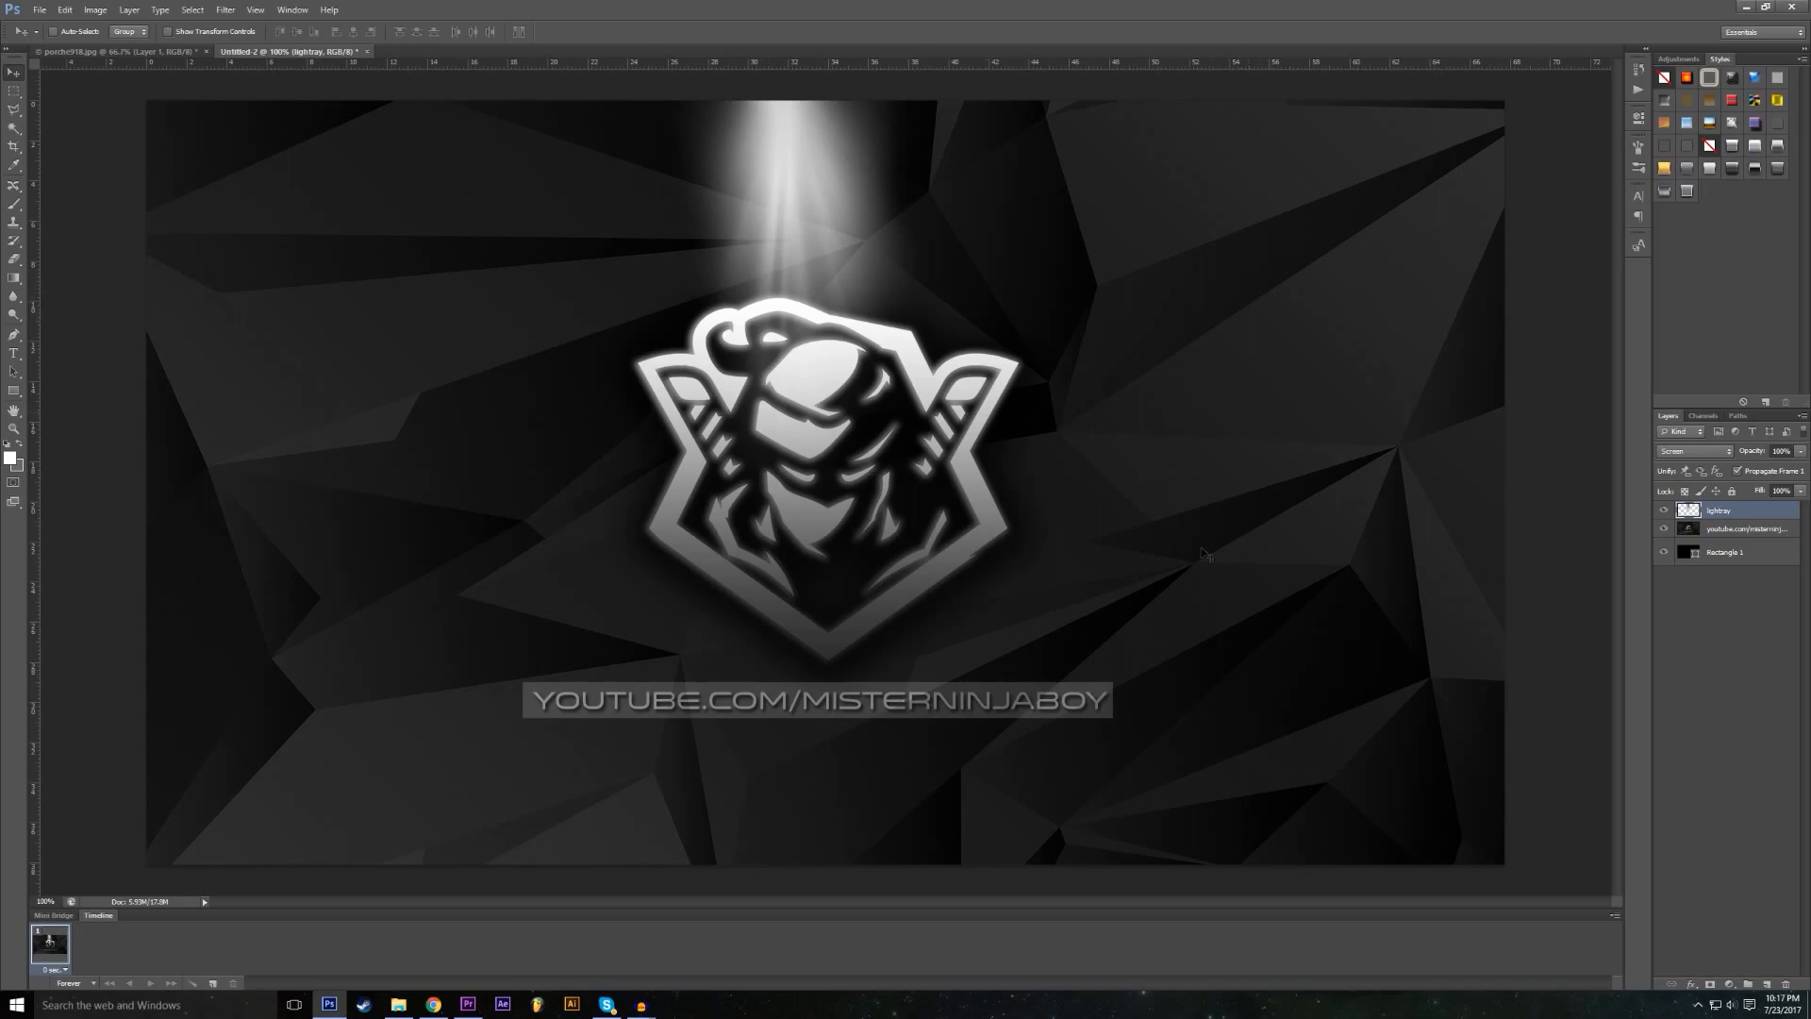
click(118, 50)
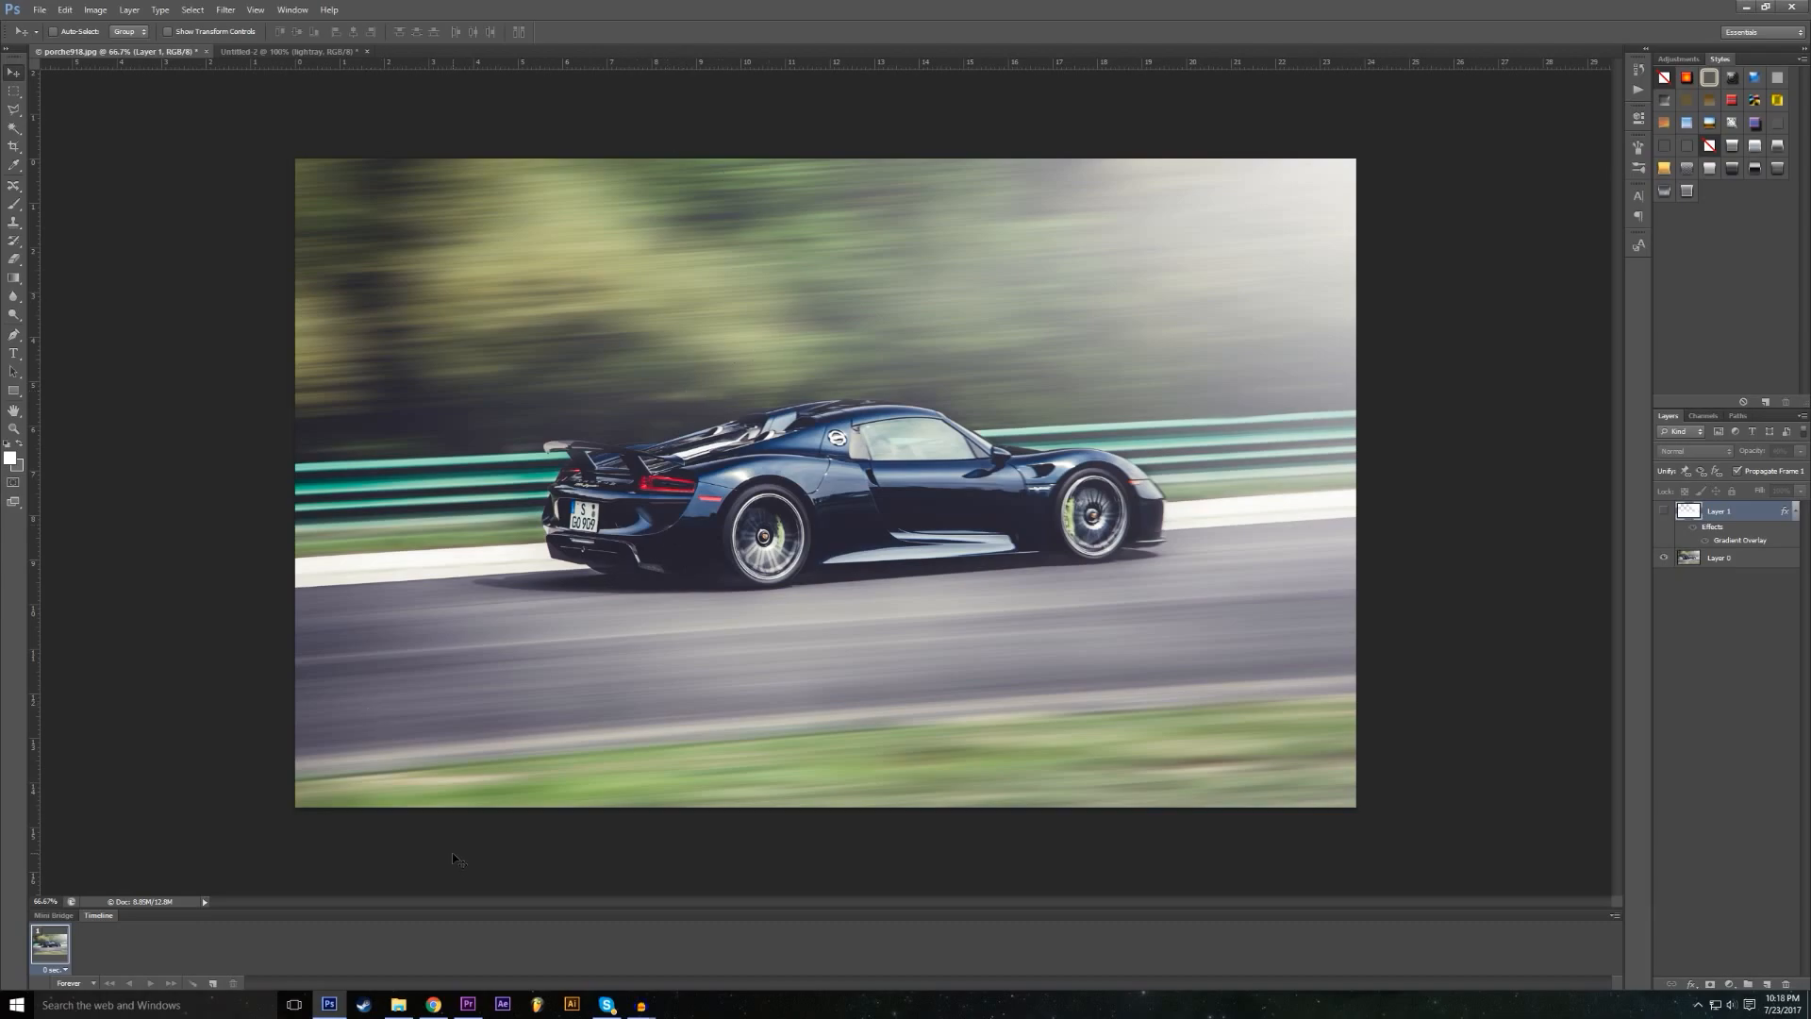
Step: Switch to Chrome and search Google Images for "light ray"
click(433, 1005)
scroll(498, 378, down, 1)
scroll(498, 378, up, 1)
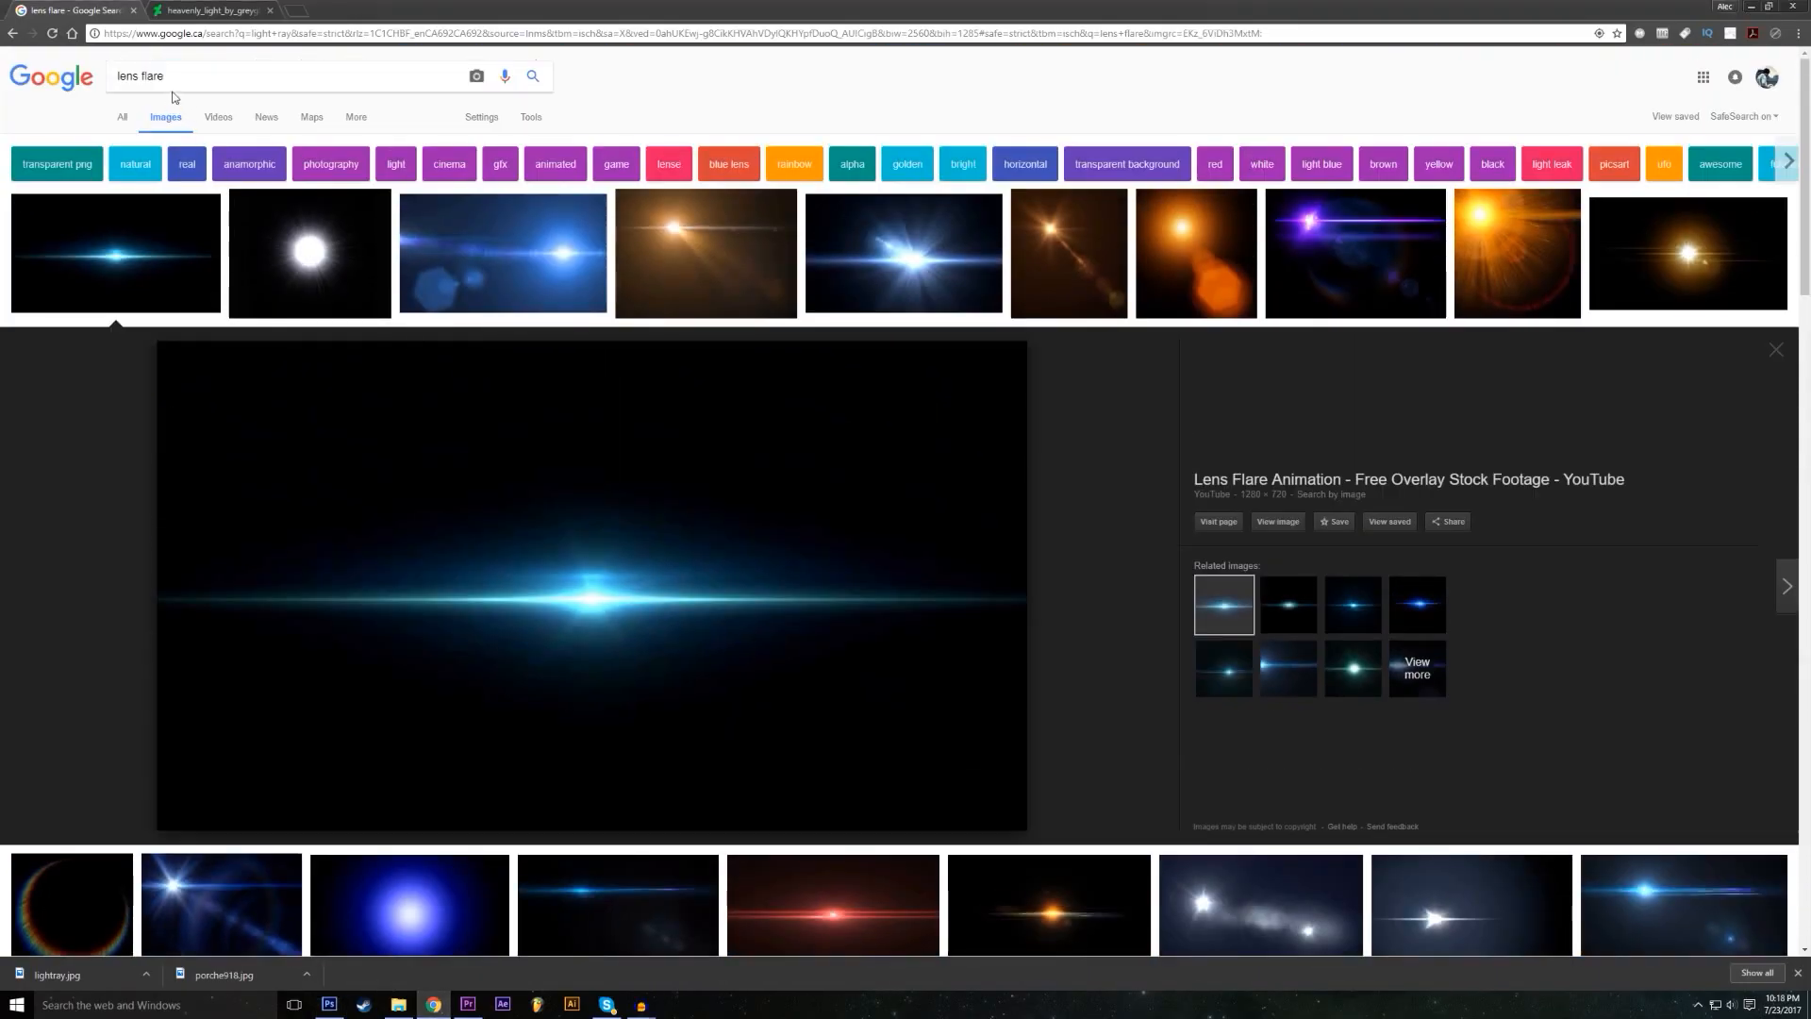
double_click(184, 76)
key(BackSpace)
key(BackSpace)
key(BackSpace)
key(BackSpace)
key(BackSpace)
key(Down)
key(Down)
key(Return)
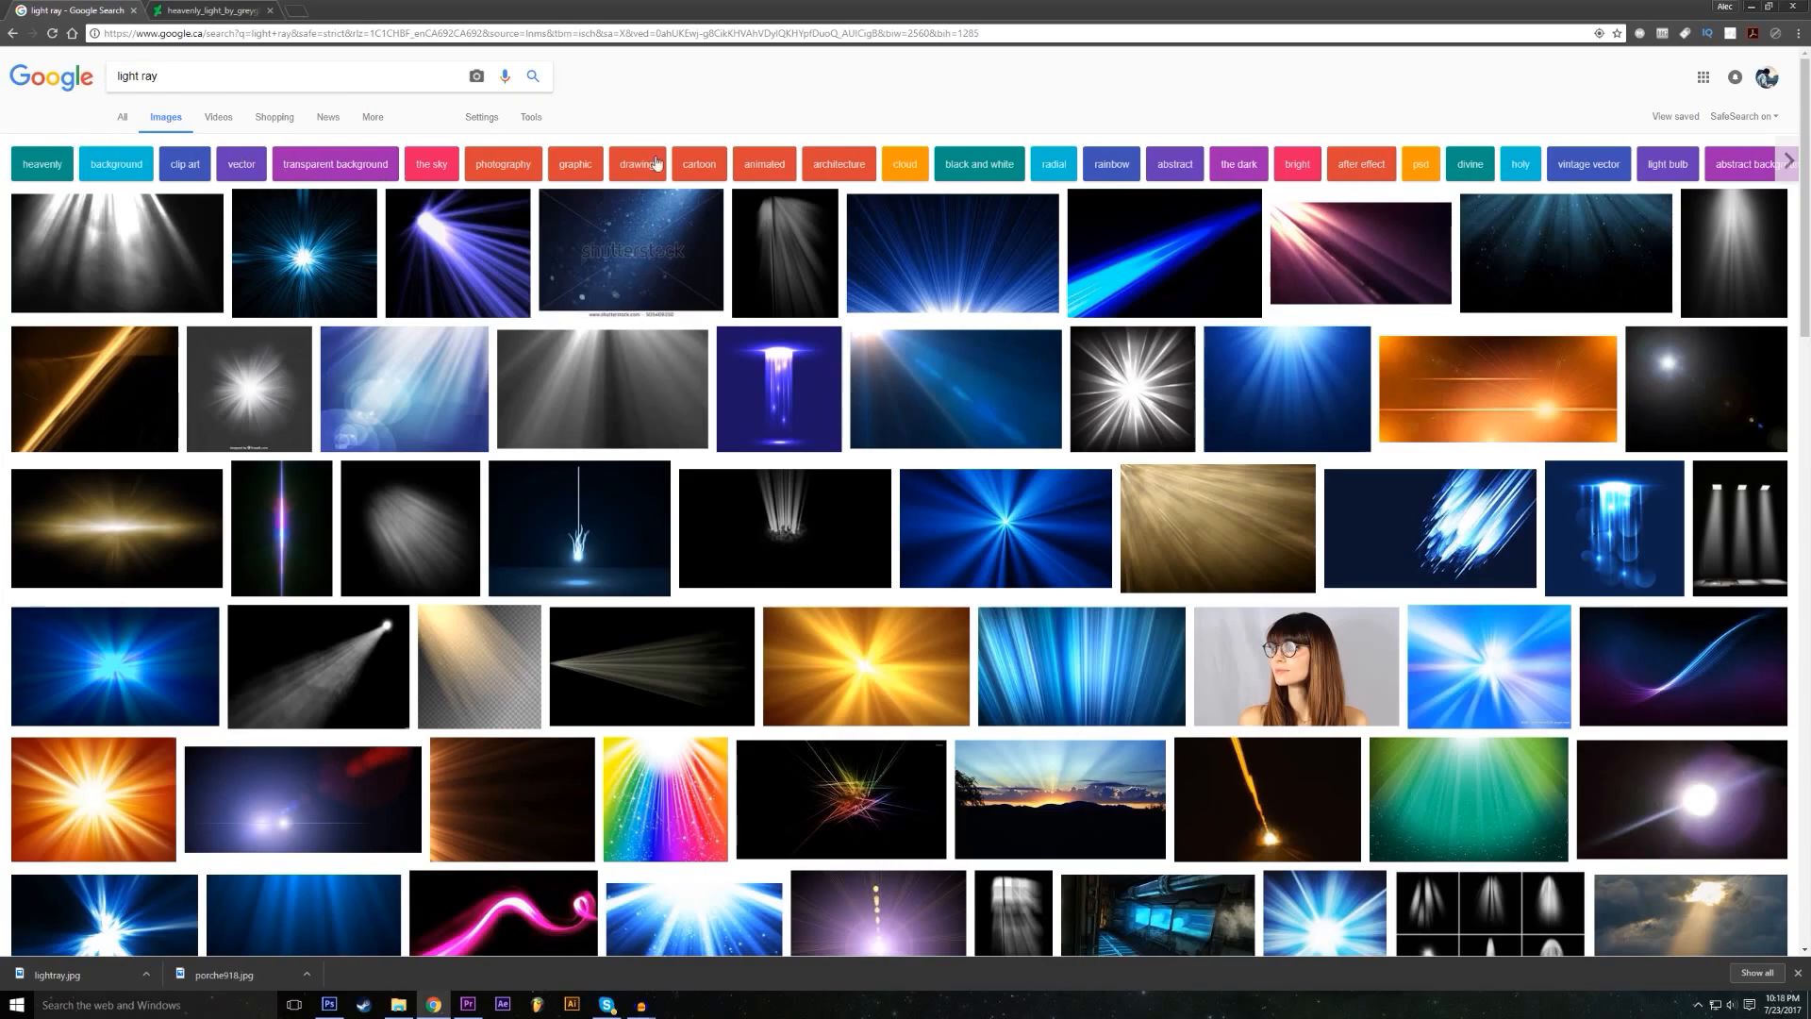
Step: Browse the light ray image results and preview the Disco Light Ray and related Magic Spark flare images on black backgrounds
scroll(585, 283, down, 1)
scroll(330, 302, up, 1)
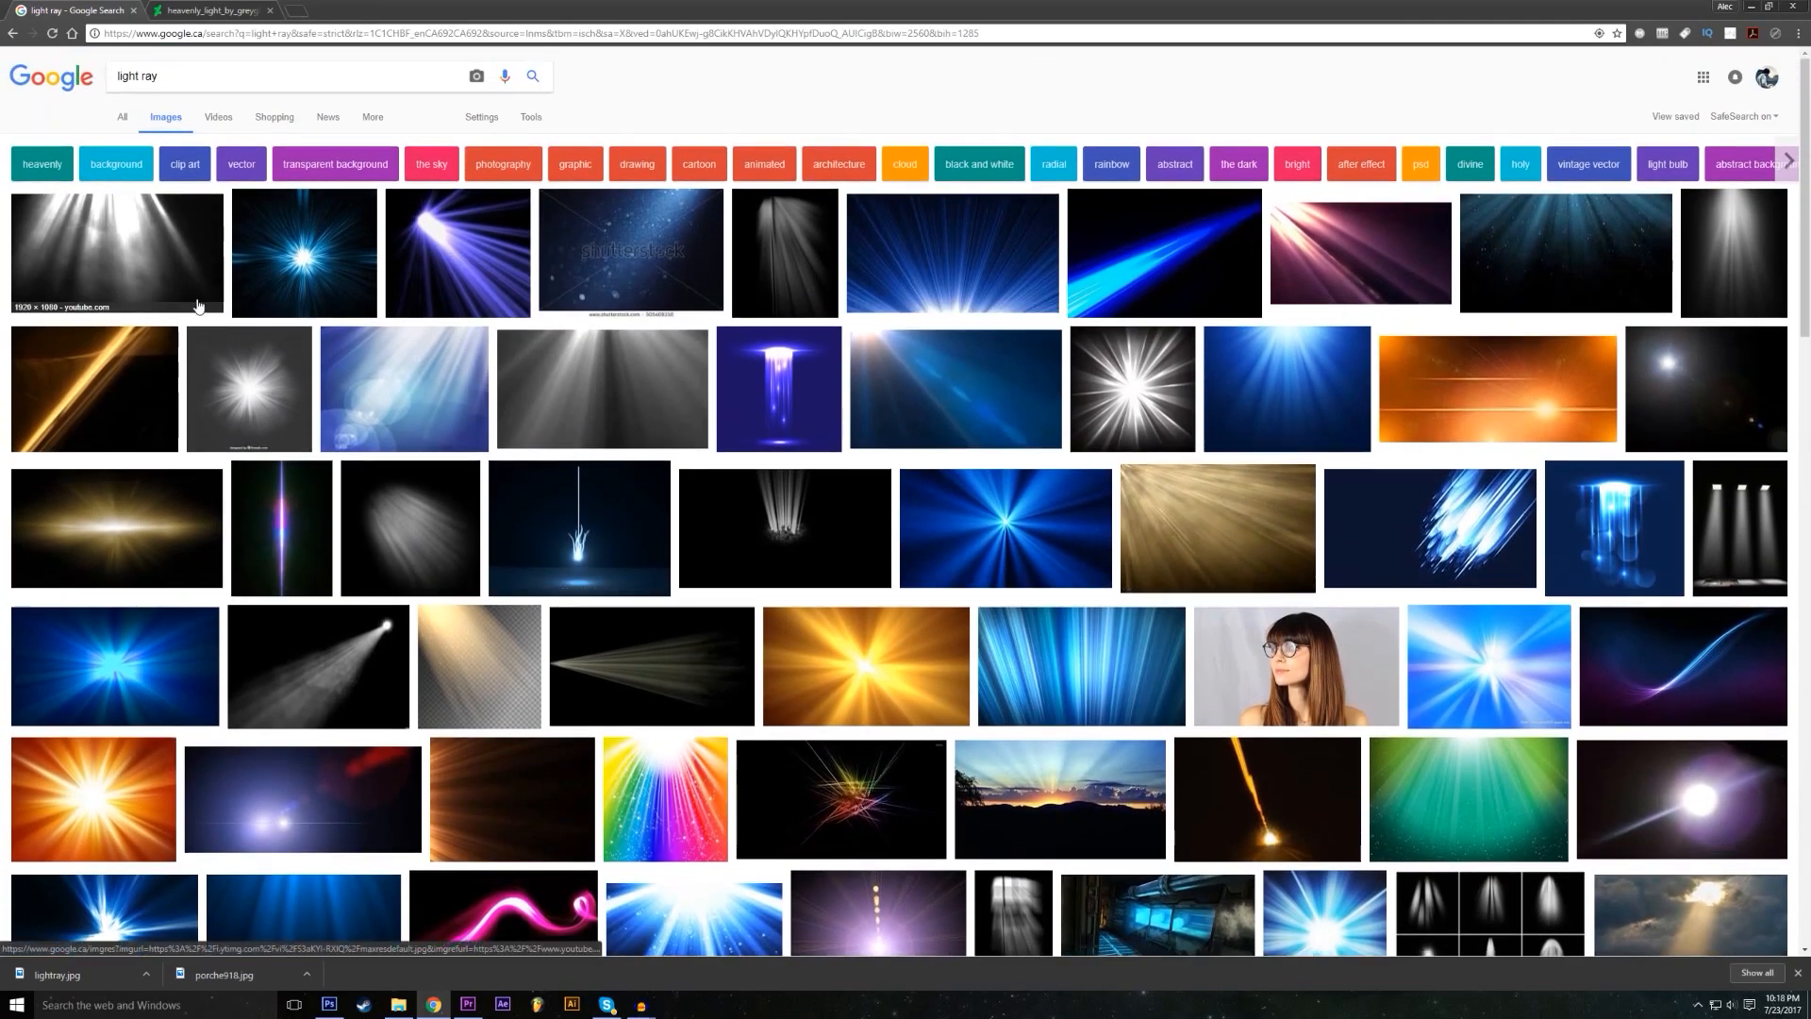
scroll(1226, 368, down, 2)
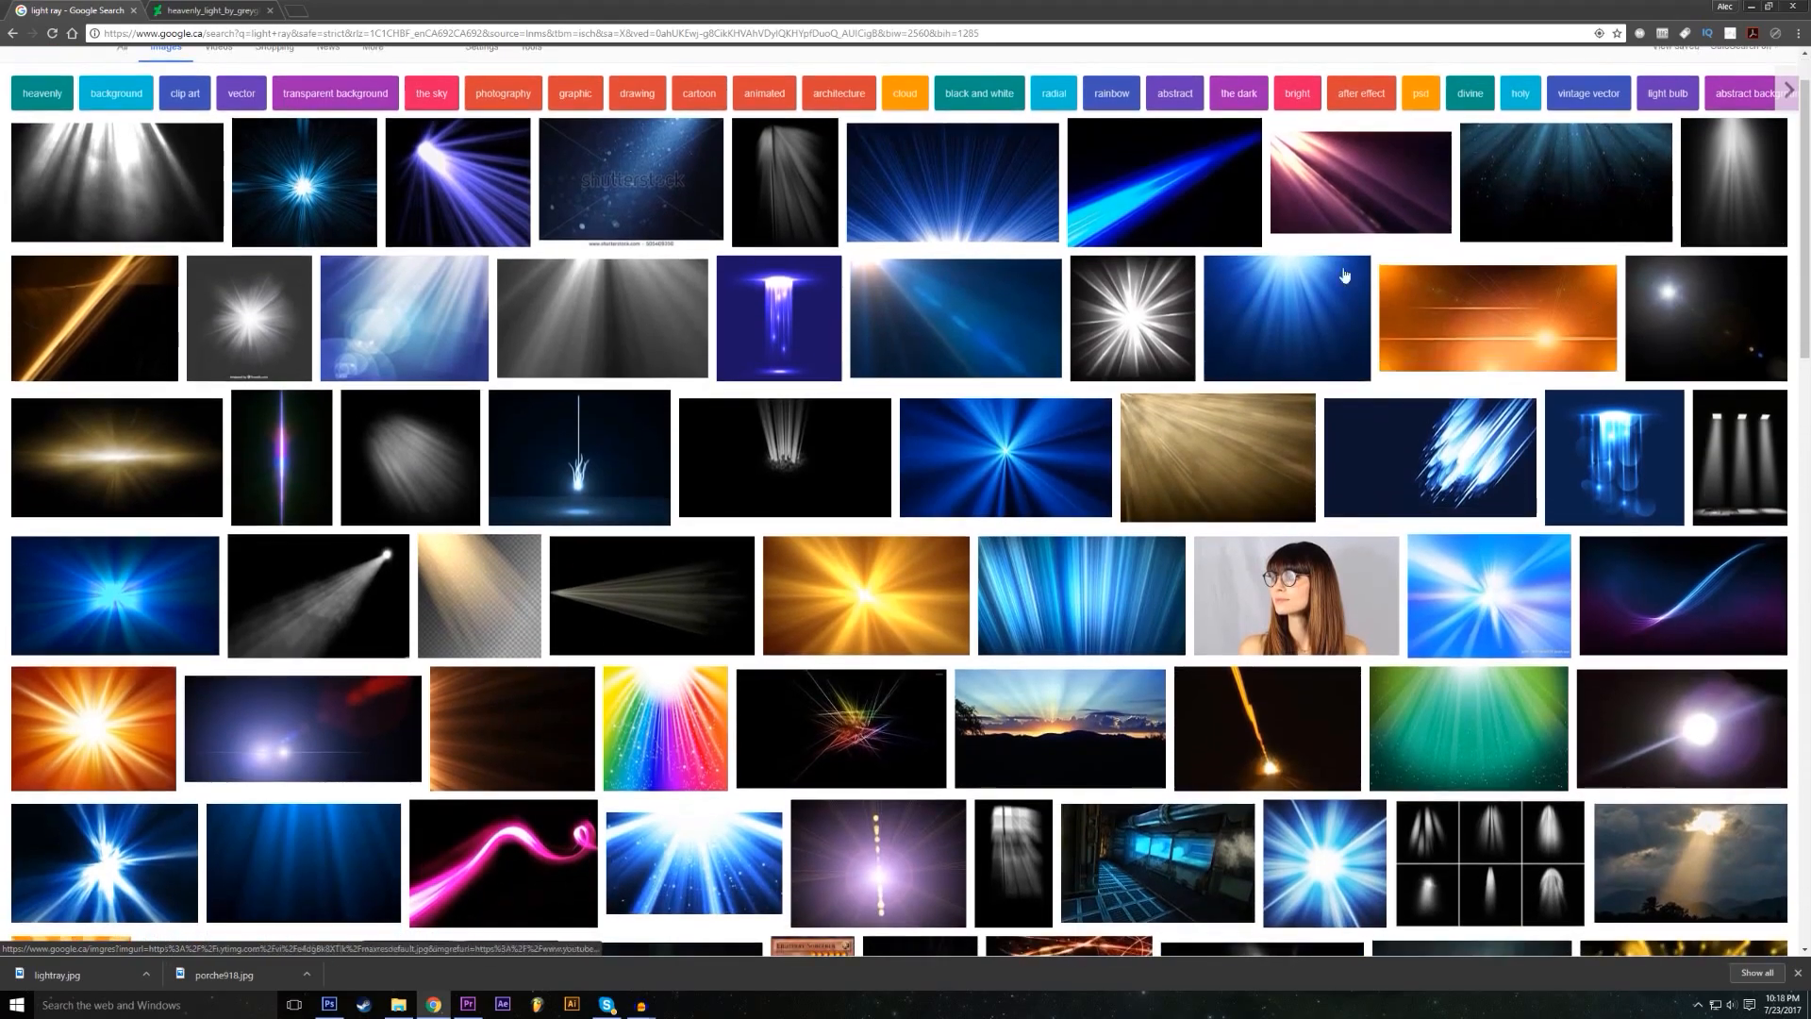
scroll(401, 443, down, 4)
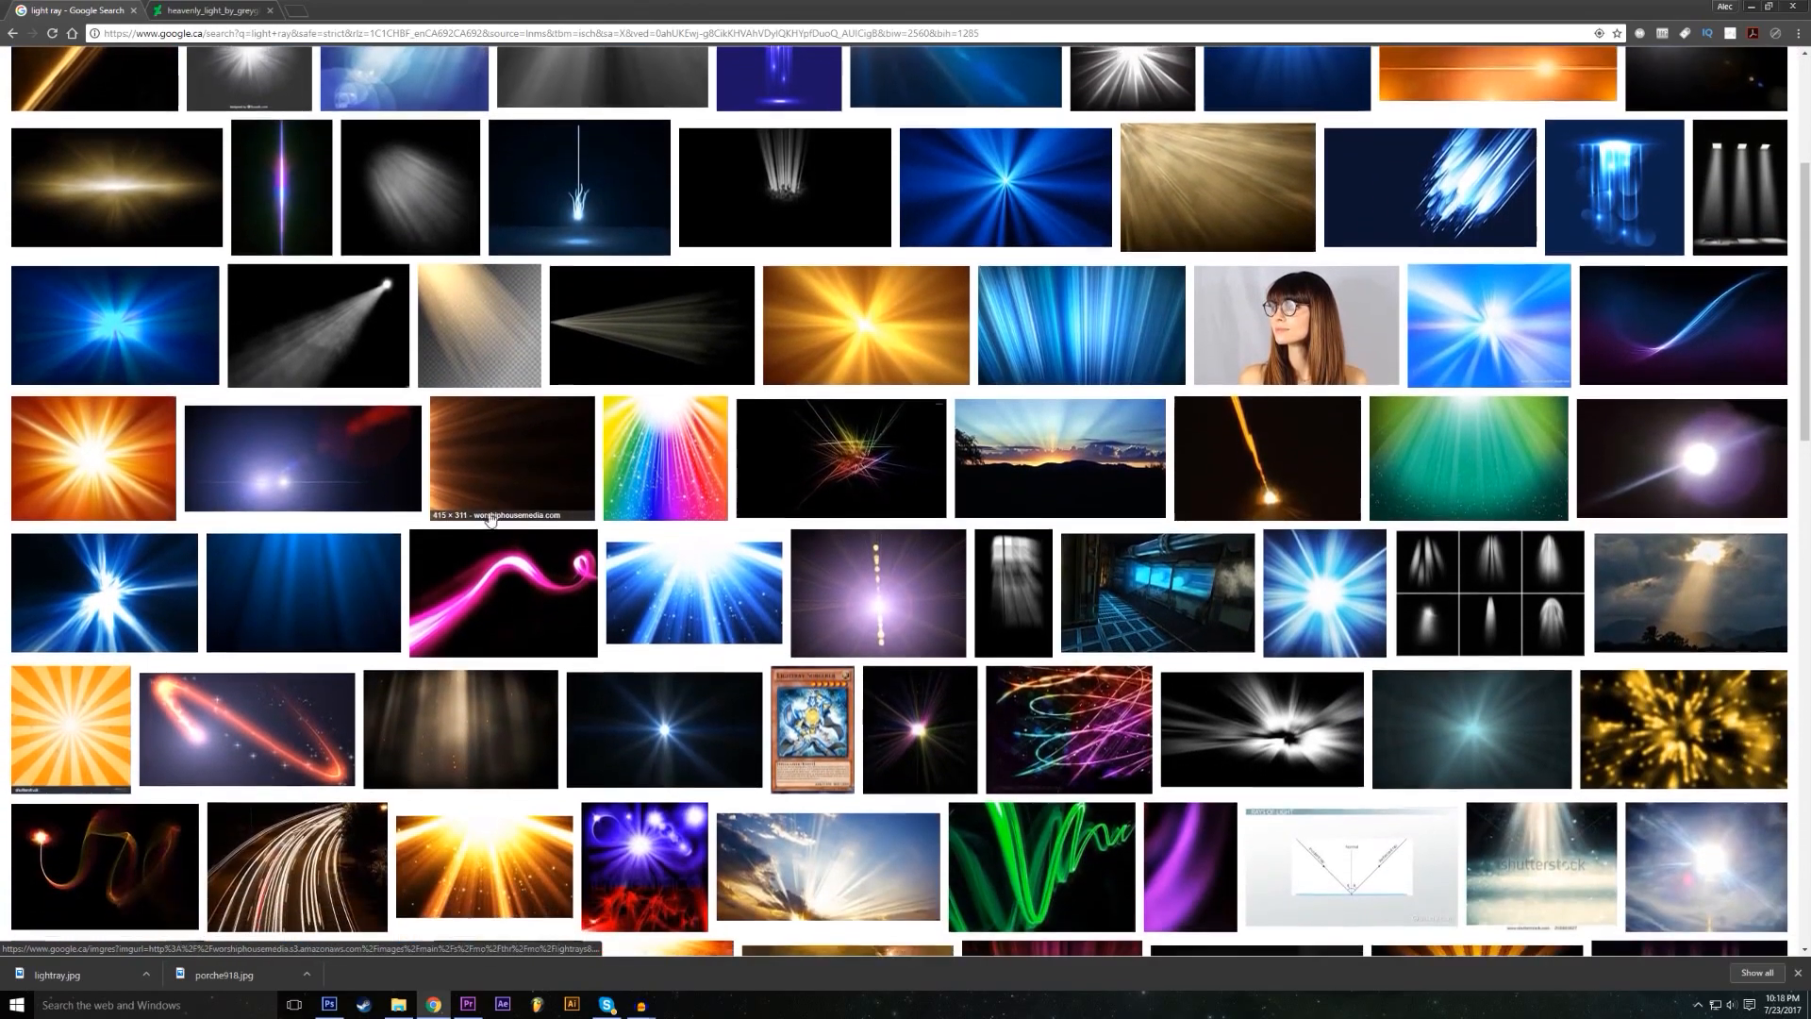
scroll(349, 544, down, 5)
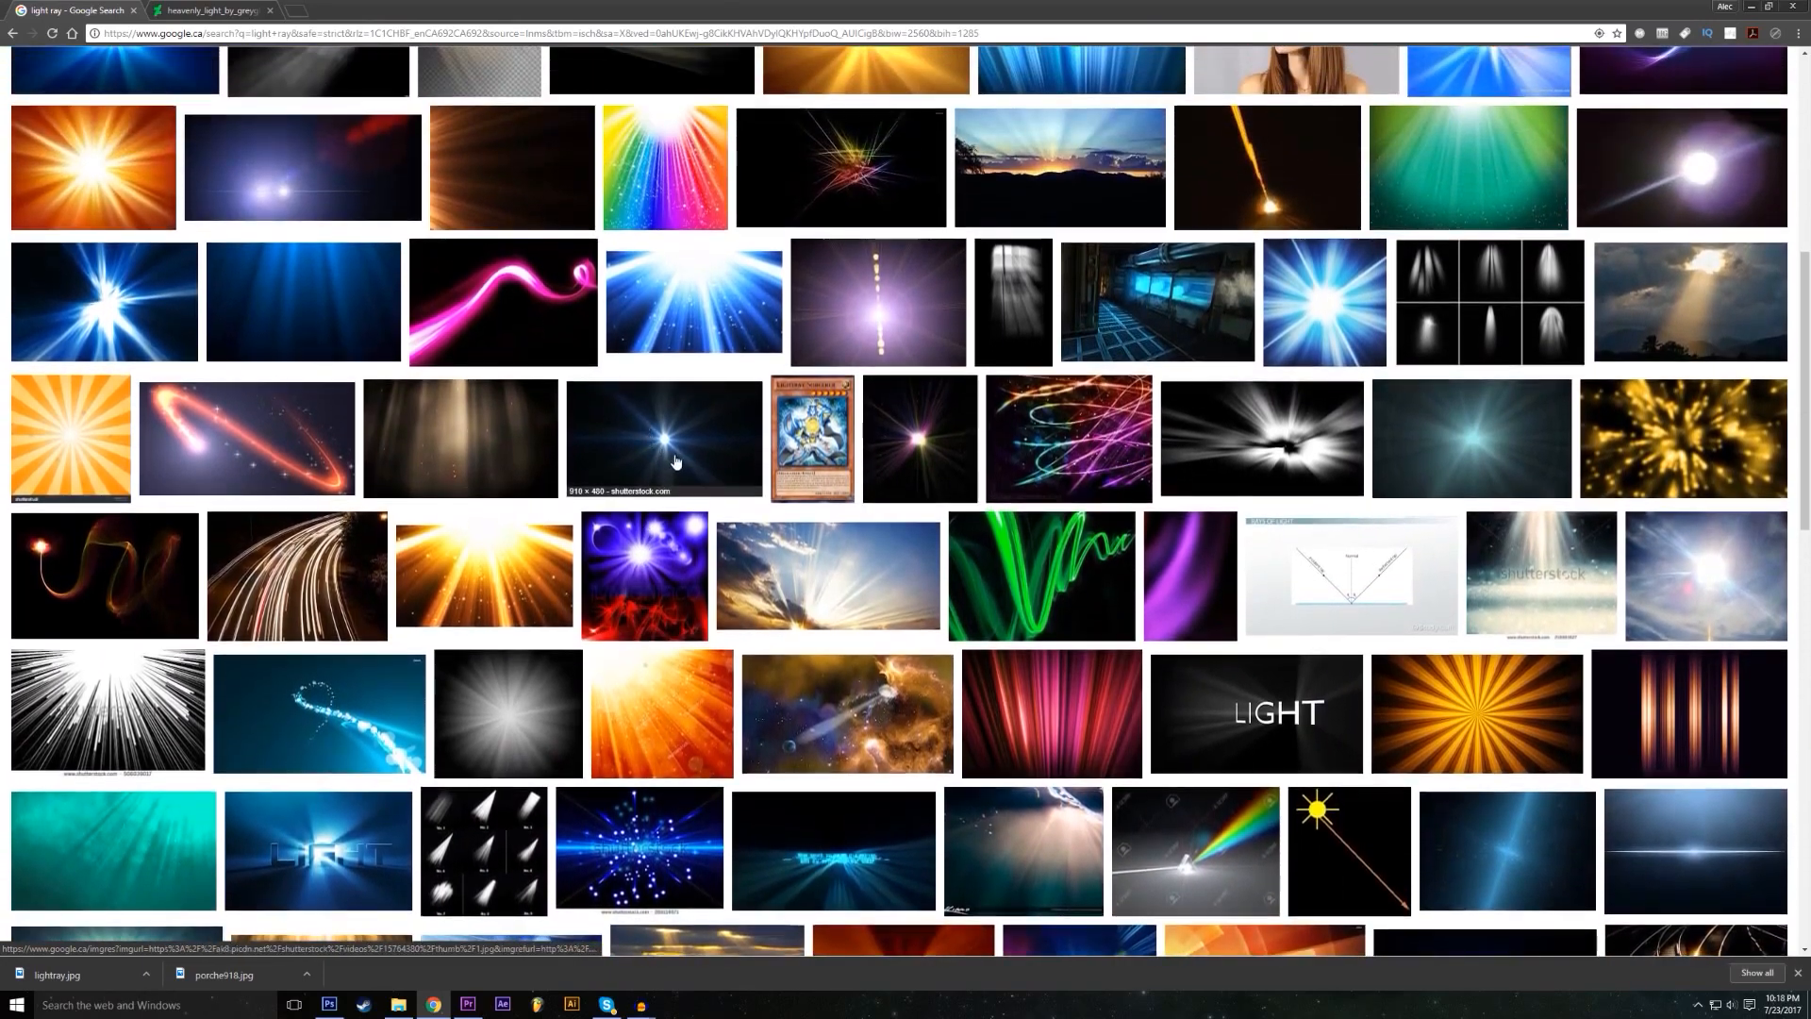
click(639, 483)
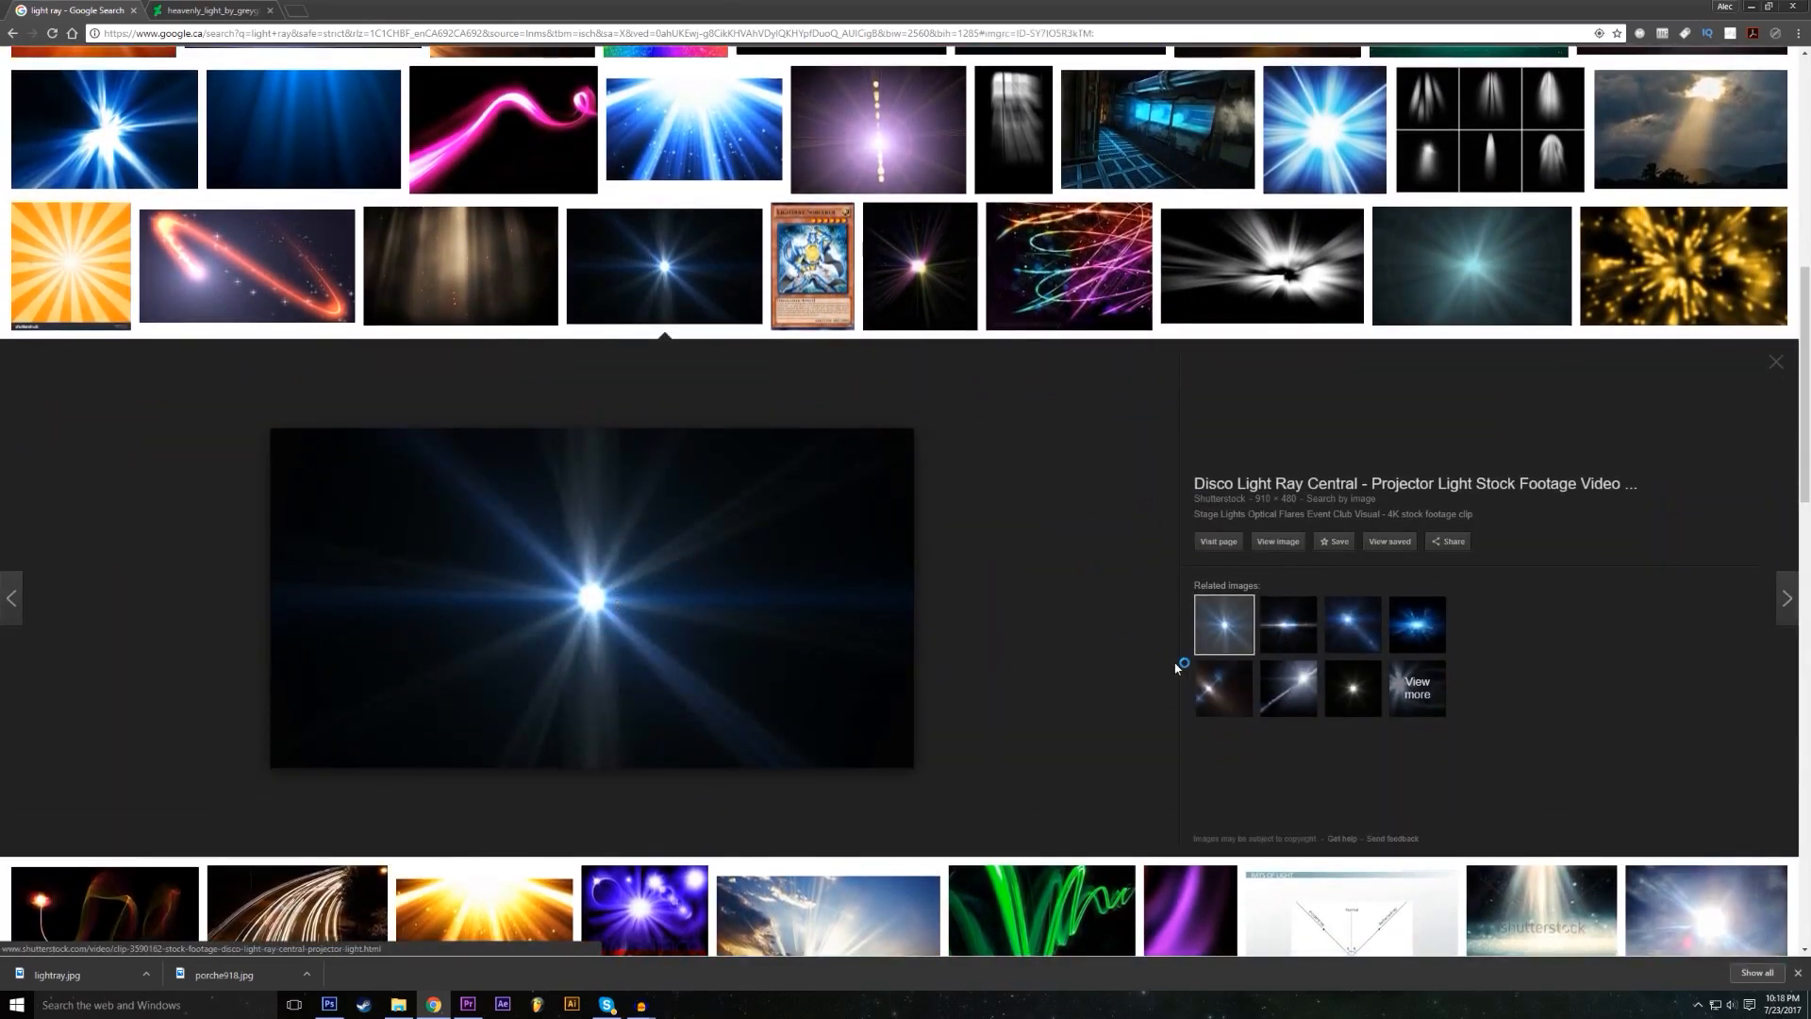
click(1288, 625)
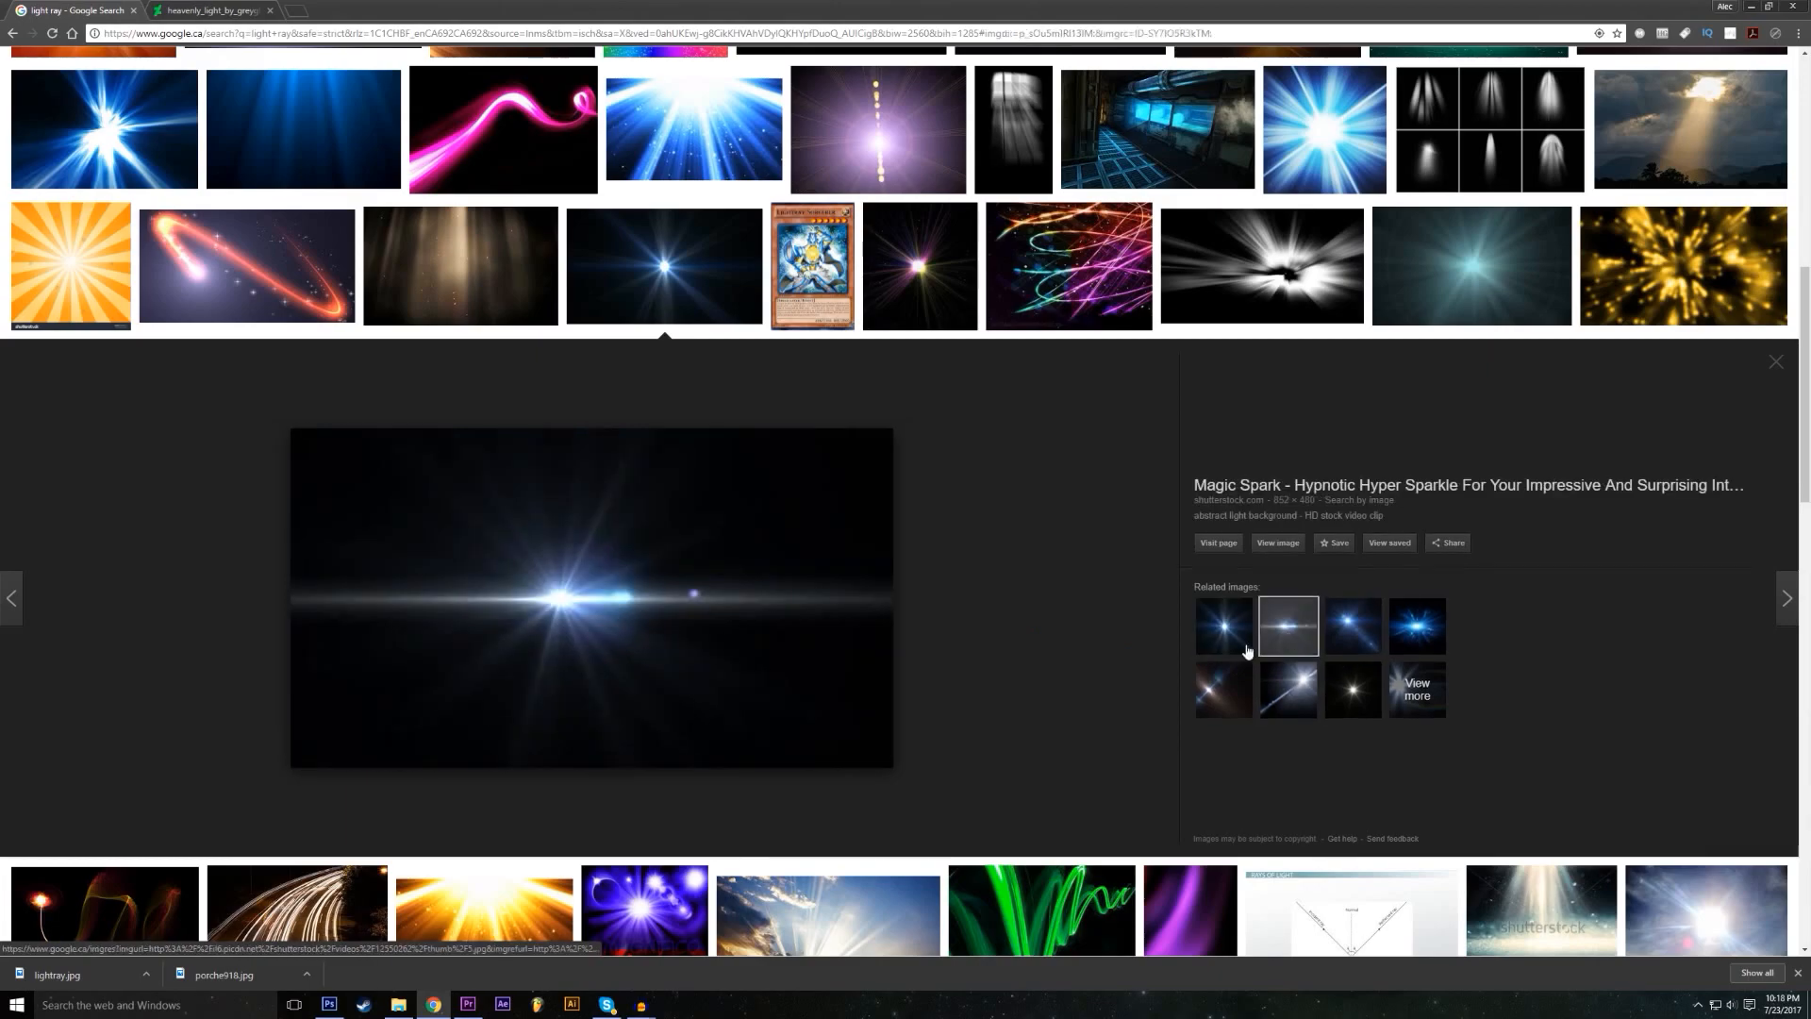
scroll(576, 561, up, 1)
scroll(538, 563, down, 1)
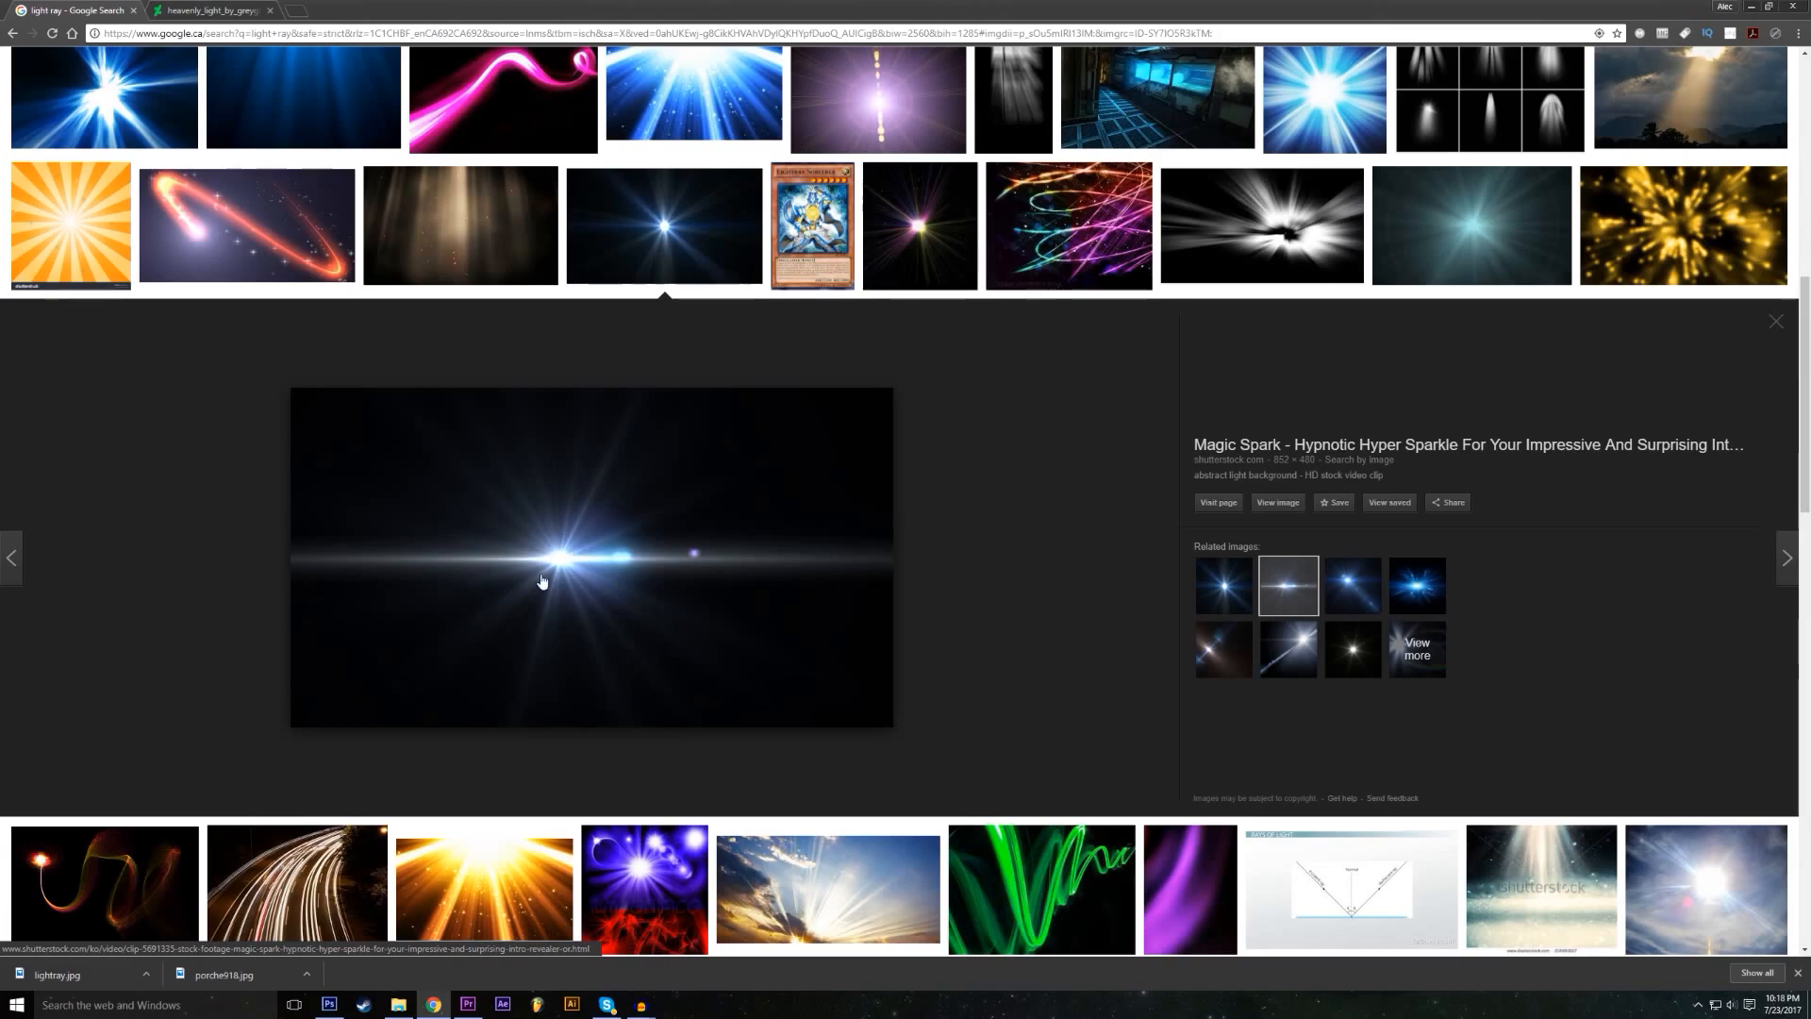
click(329, 1005)
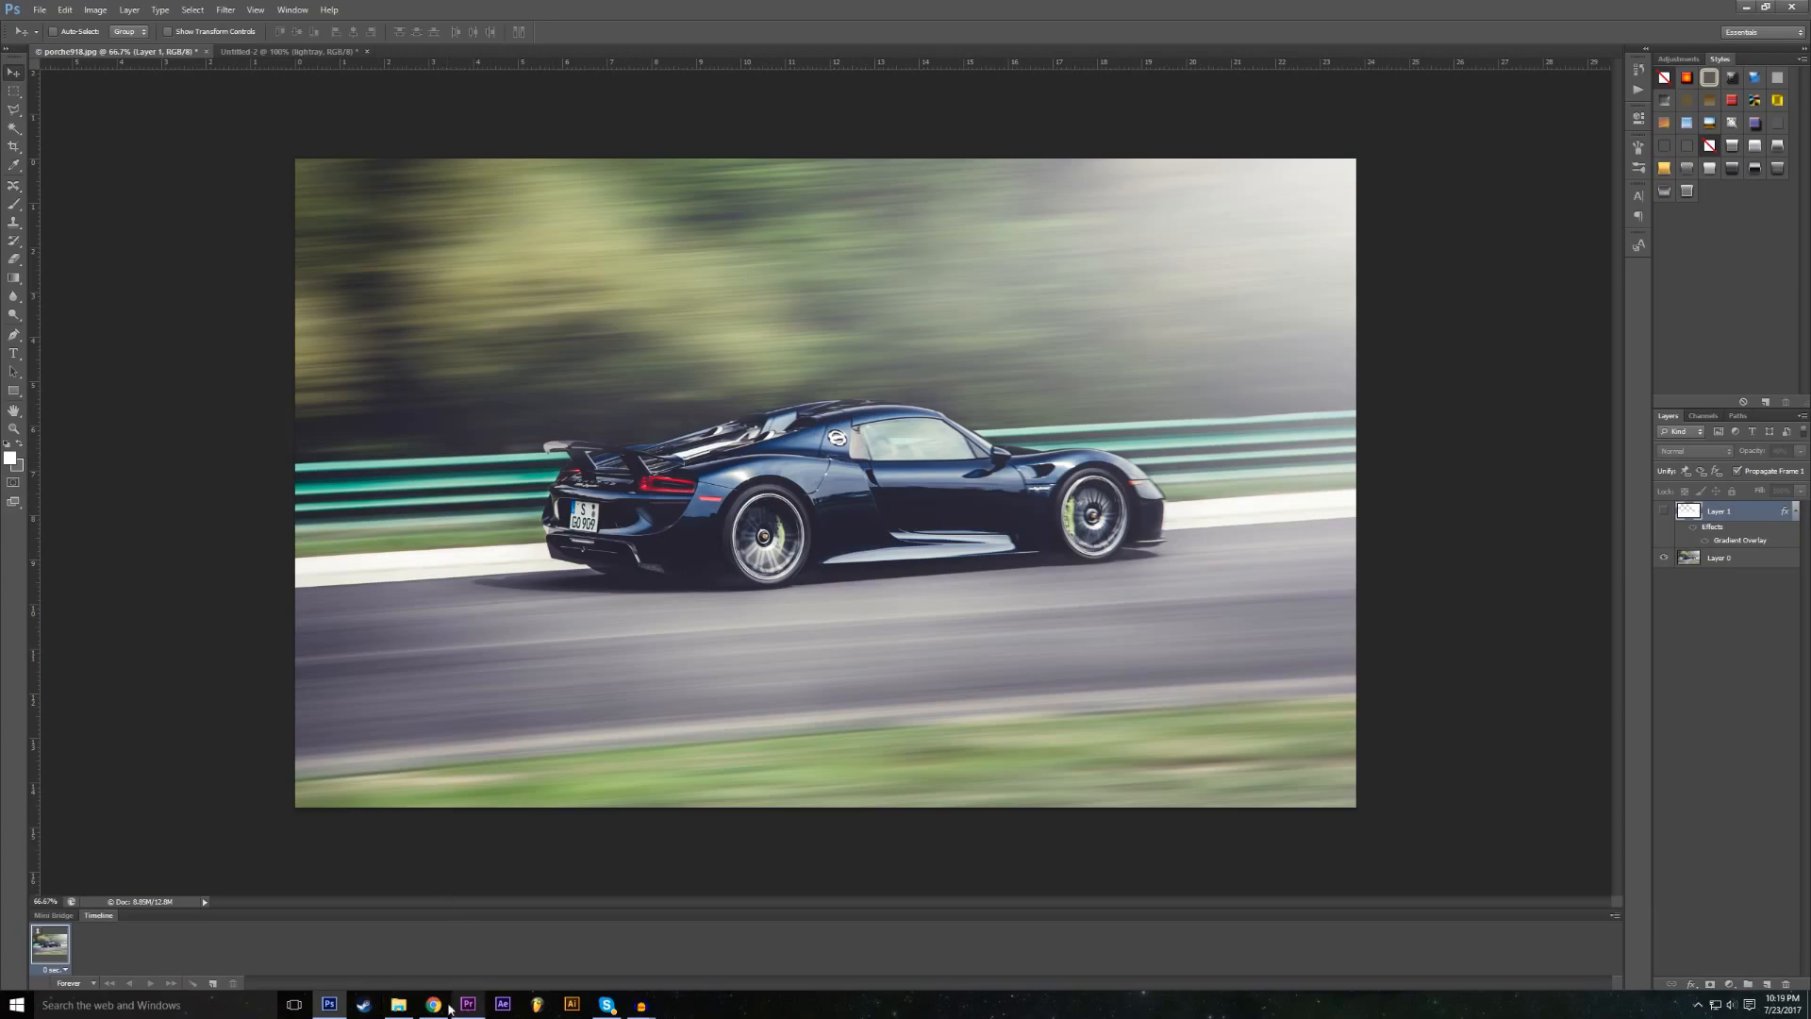
click(433, 1006)
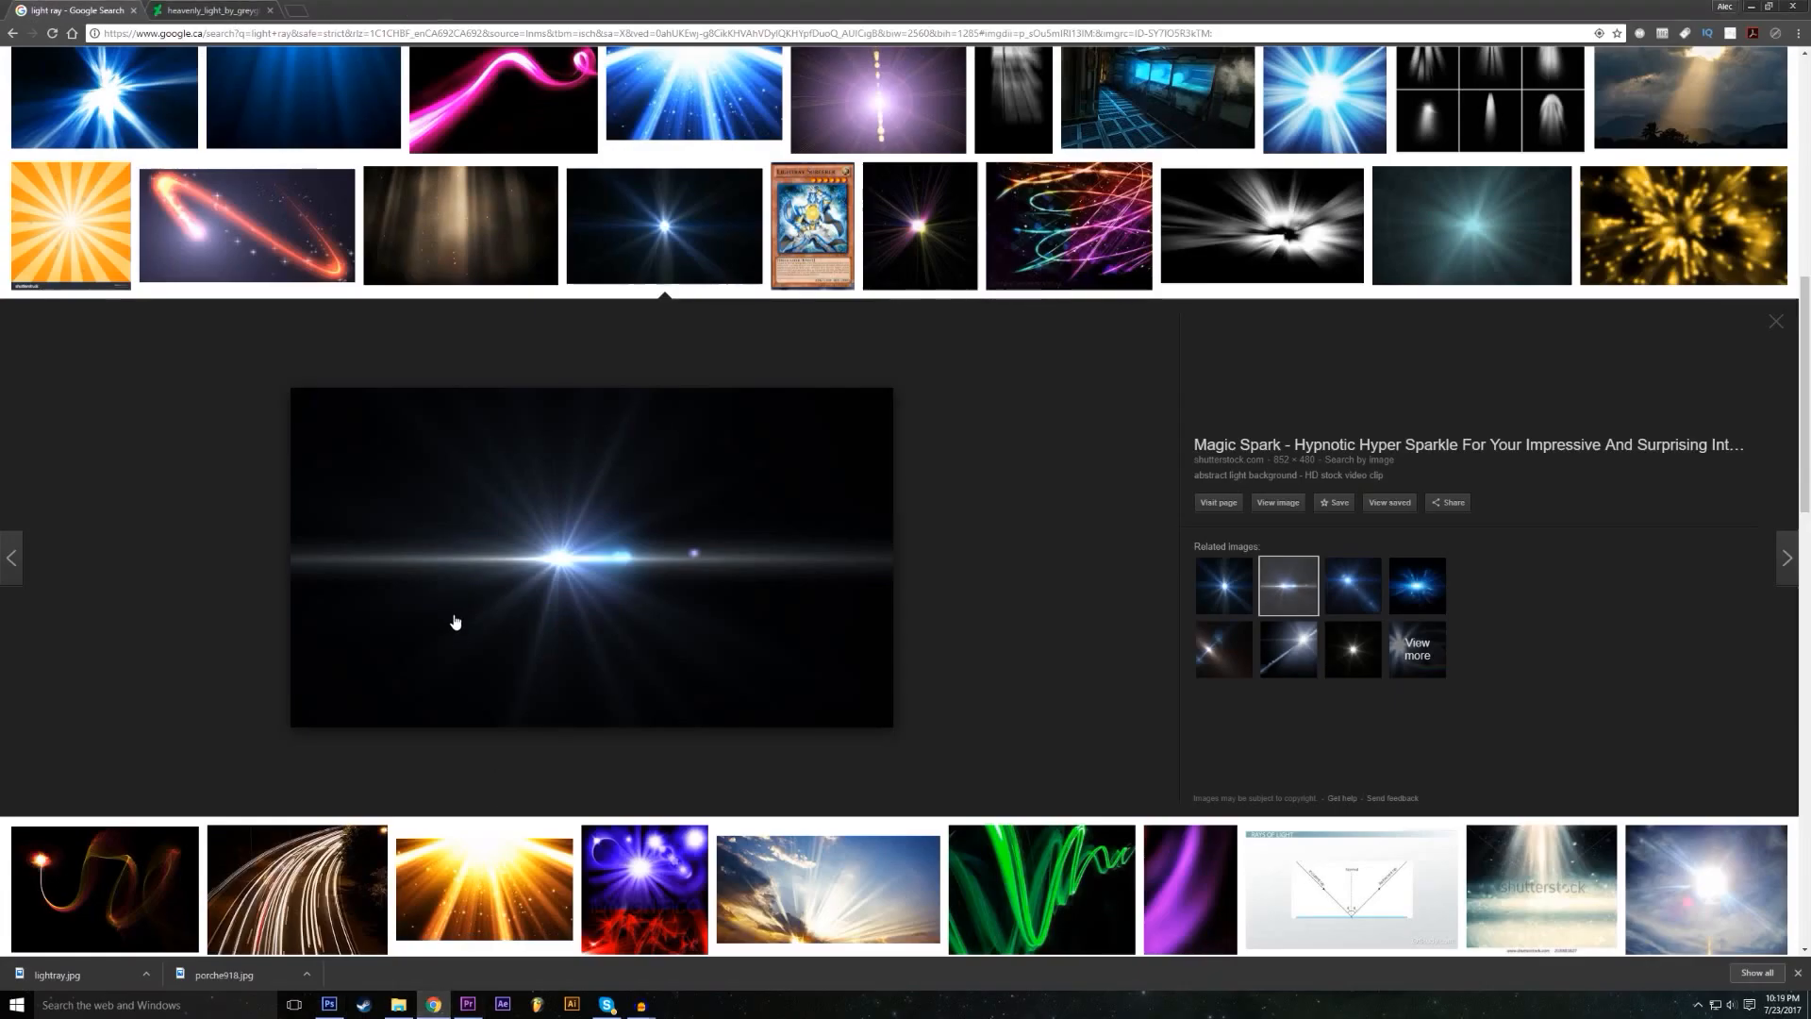
Step: Open the Magic Spark flare image at full size and save it to the Desktop as a JPEG named Flare1
click(1288, 505)
right_click(582, 343)
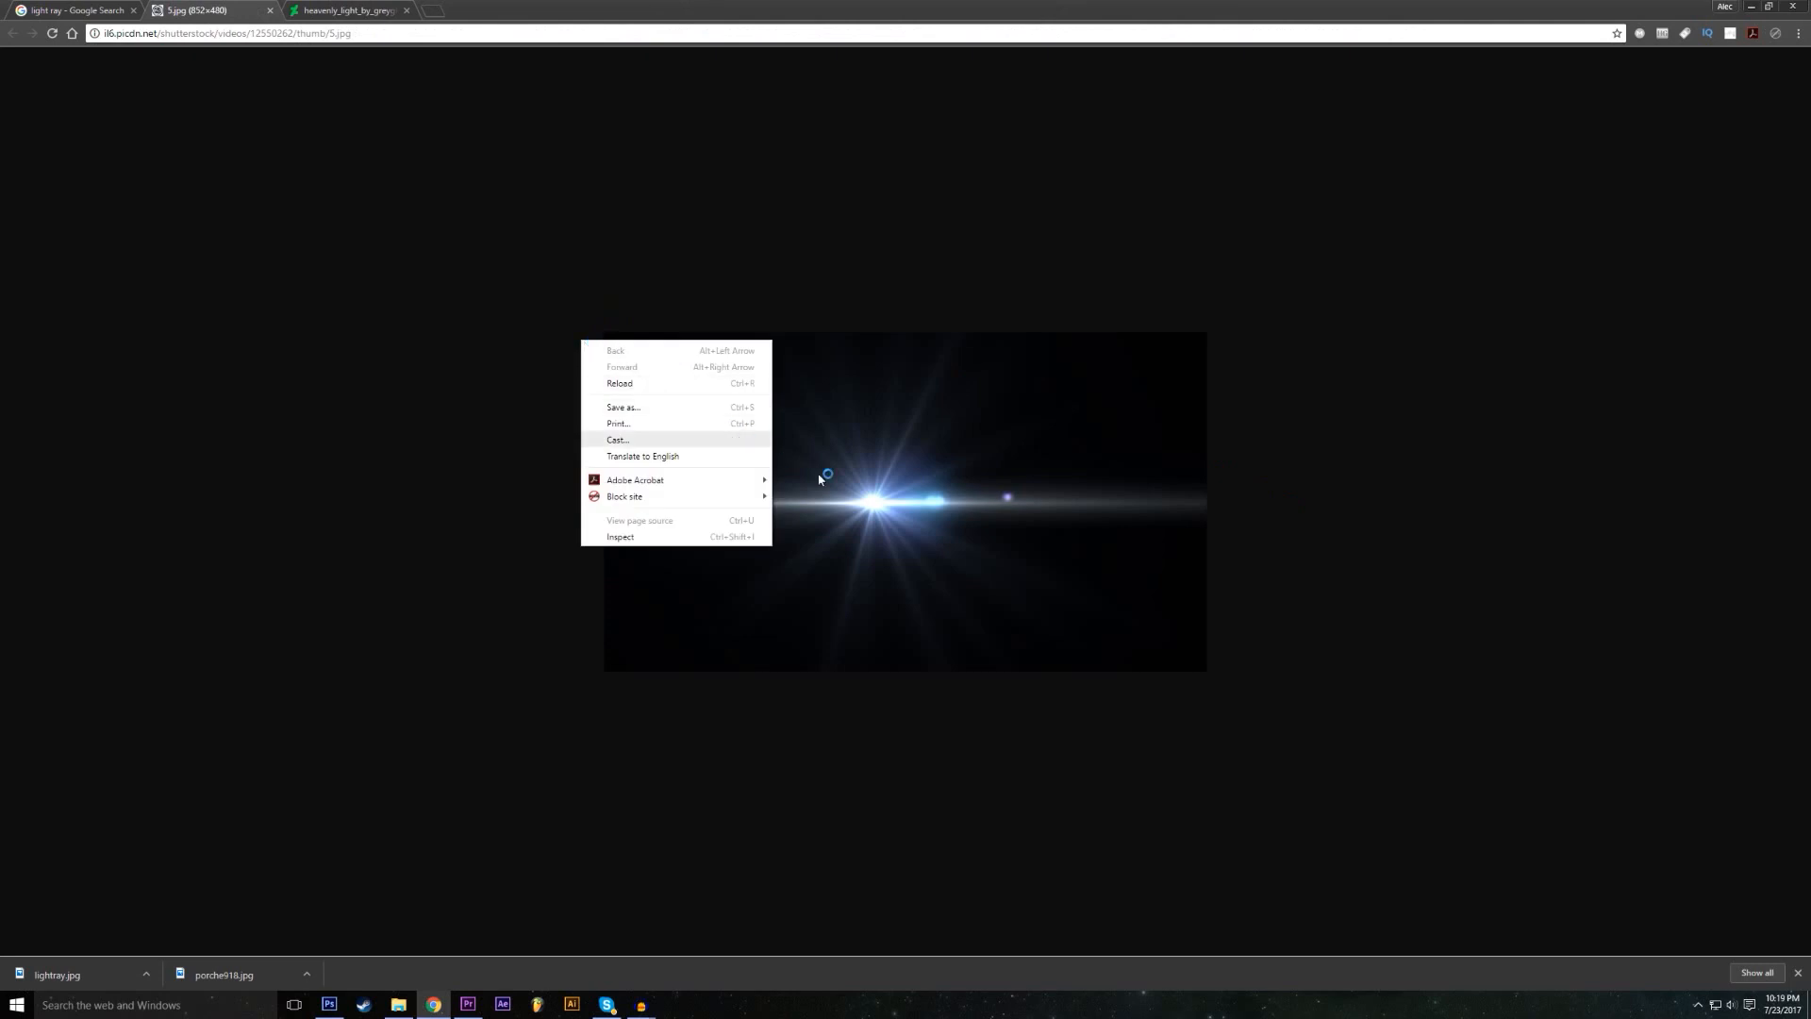
right_click(819, 478)
click(884, 518)
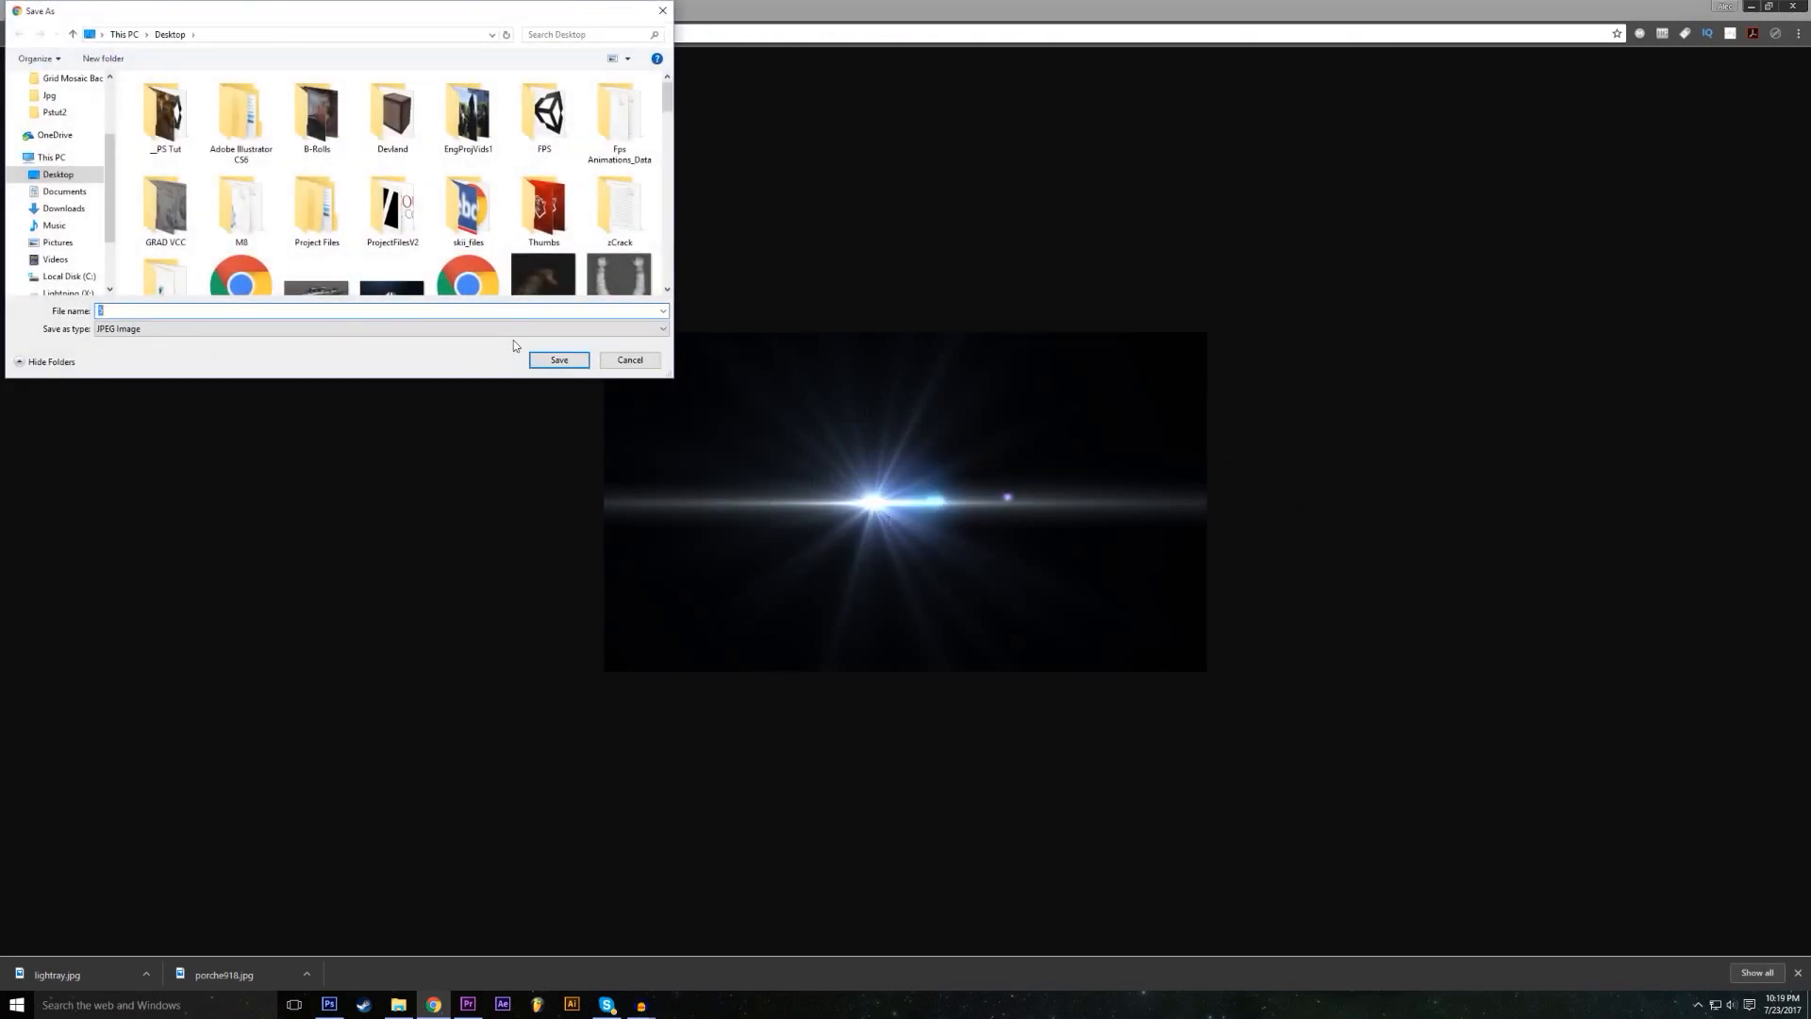
text(Fl)
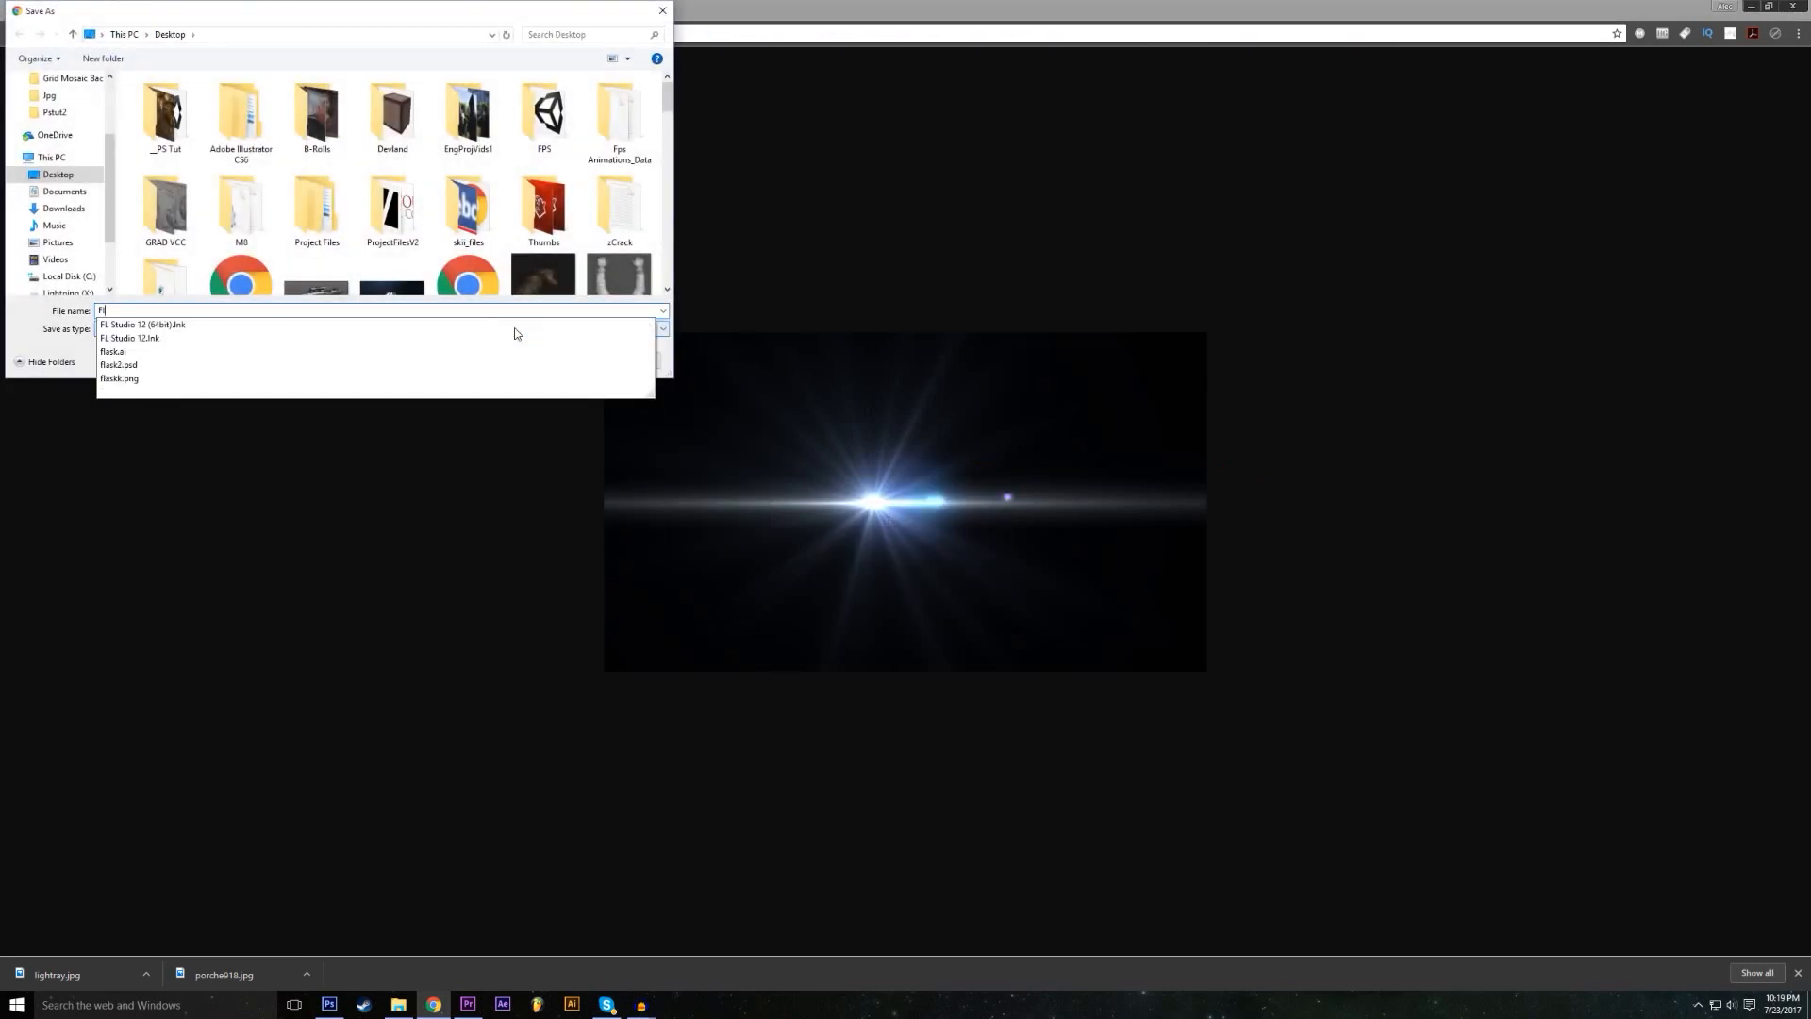
text(are1)
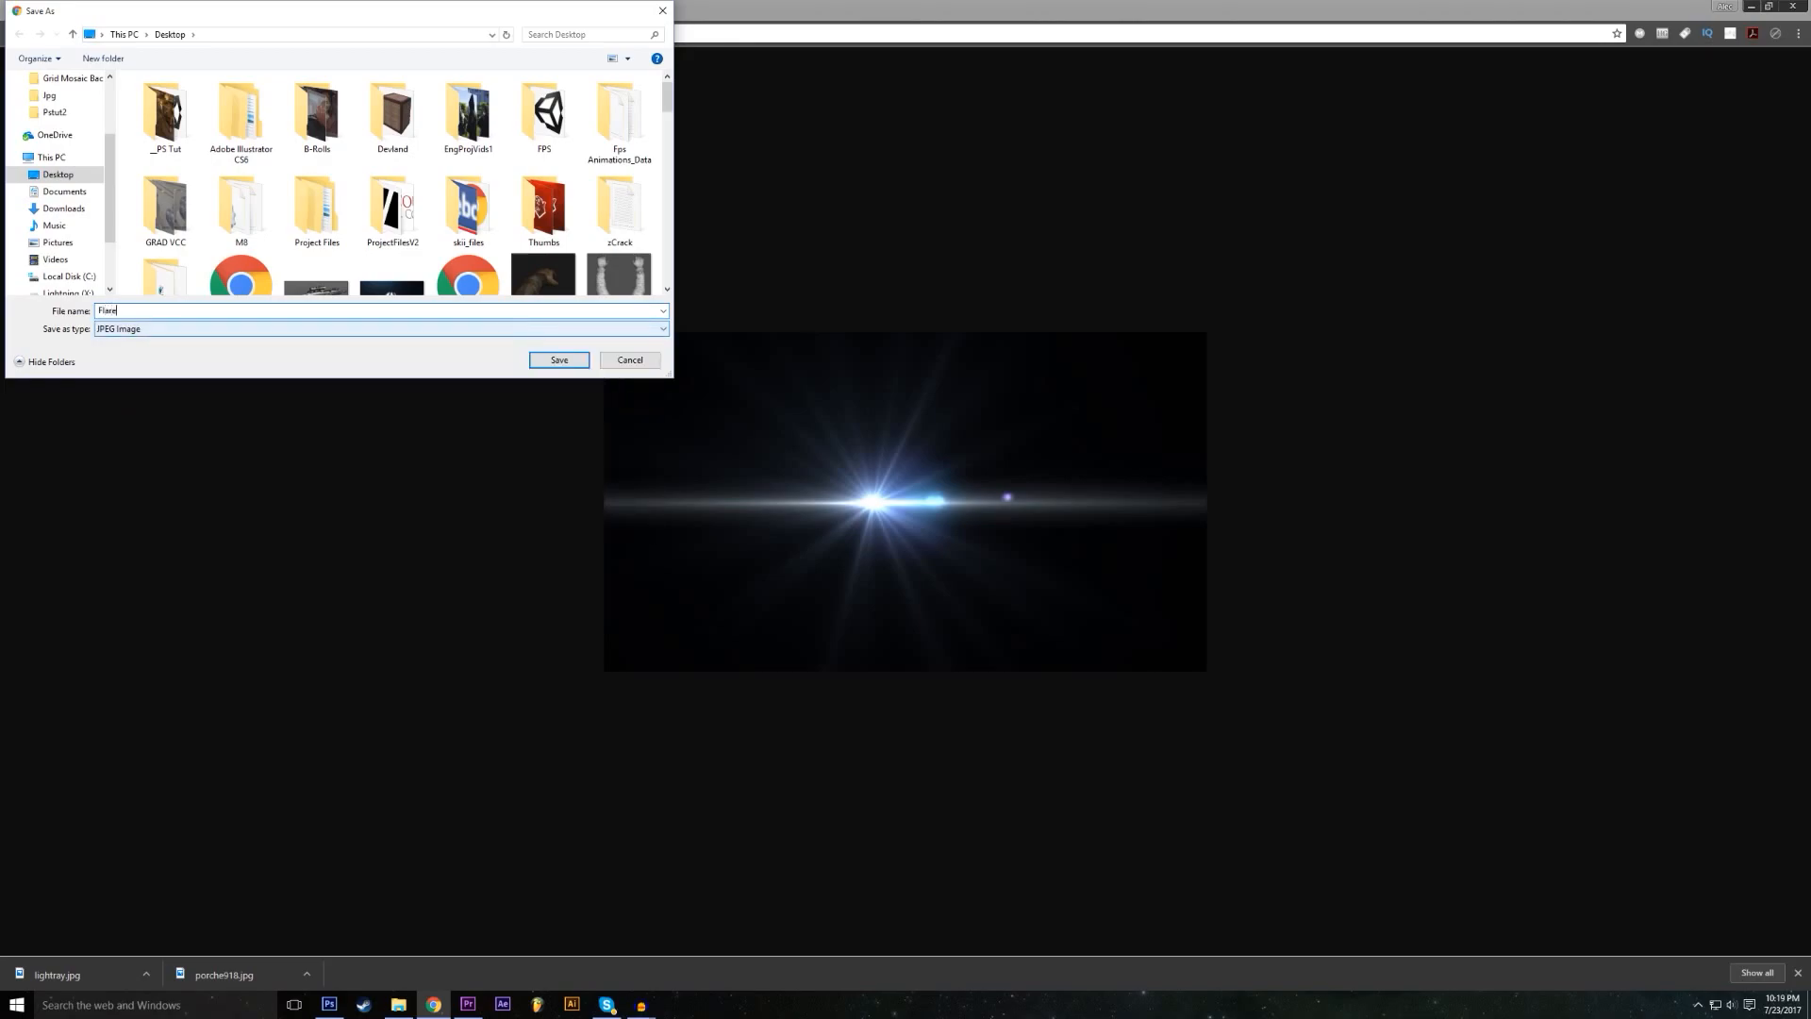
key(Return)
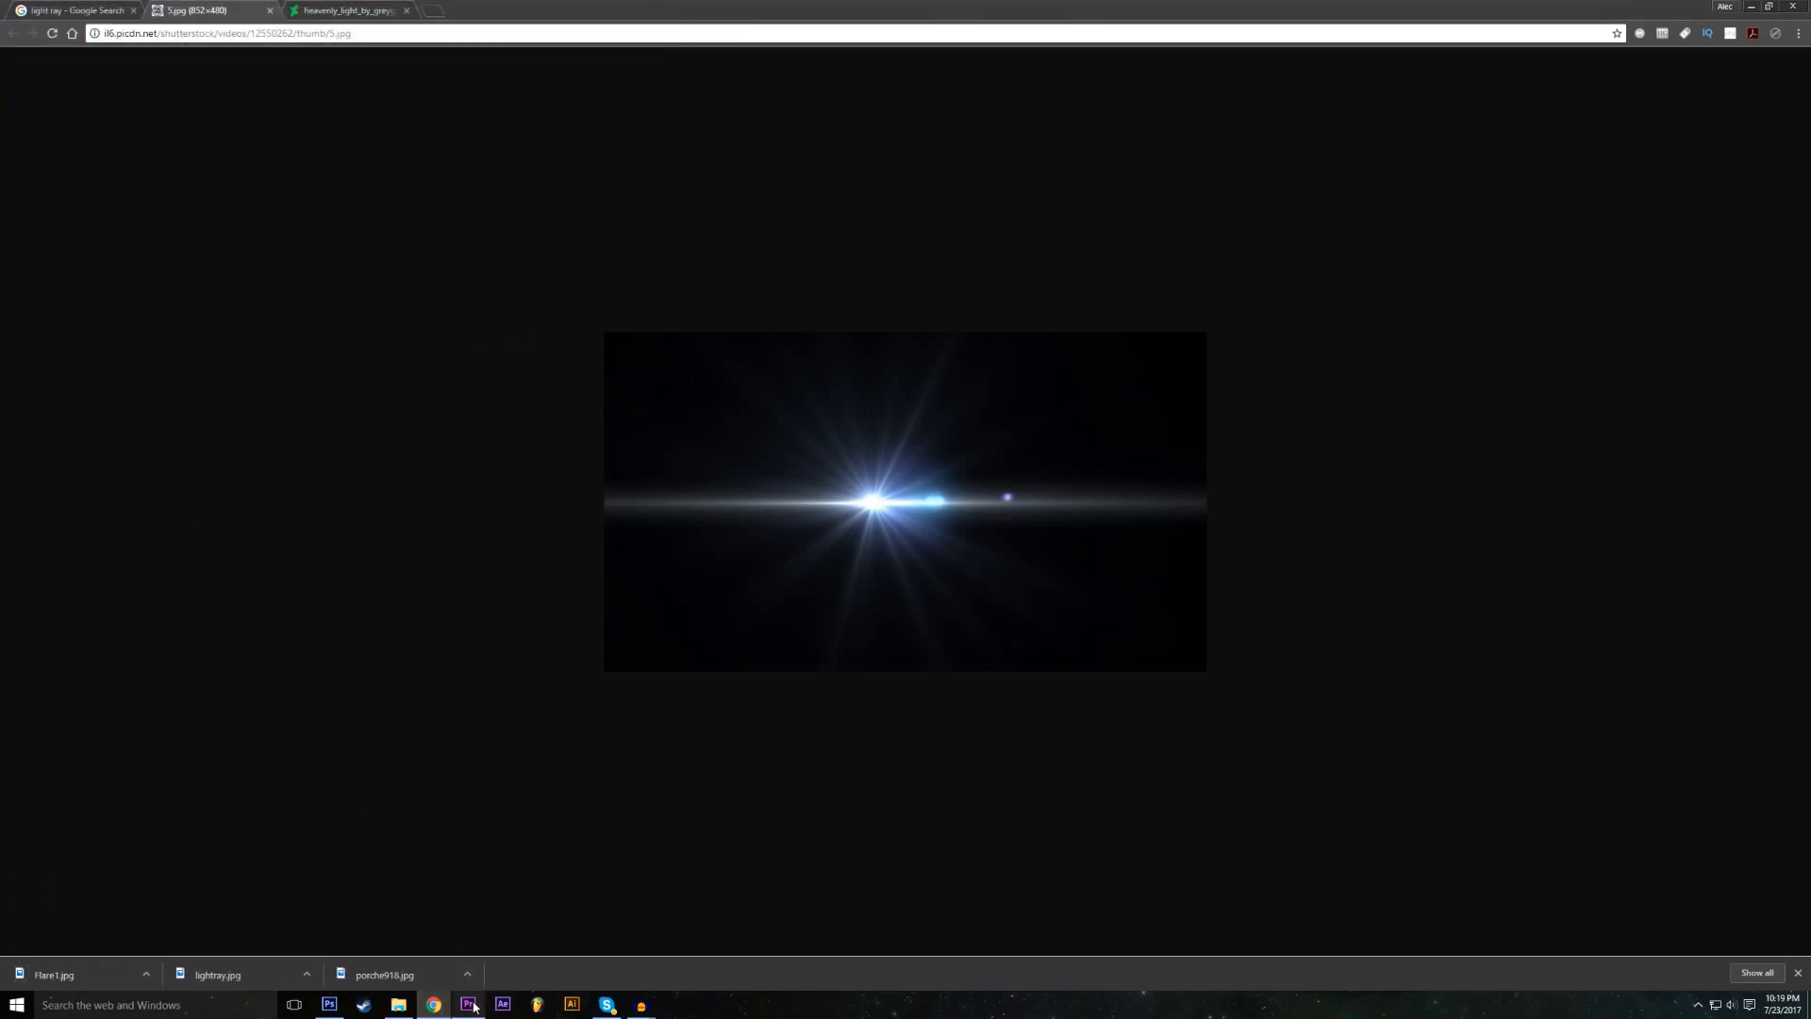
Step: Switch to Photoshop and place Flare1.jpg from the Desktop into the Porsche photo
click(329, 1003)
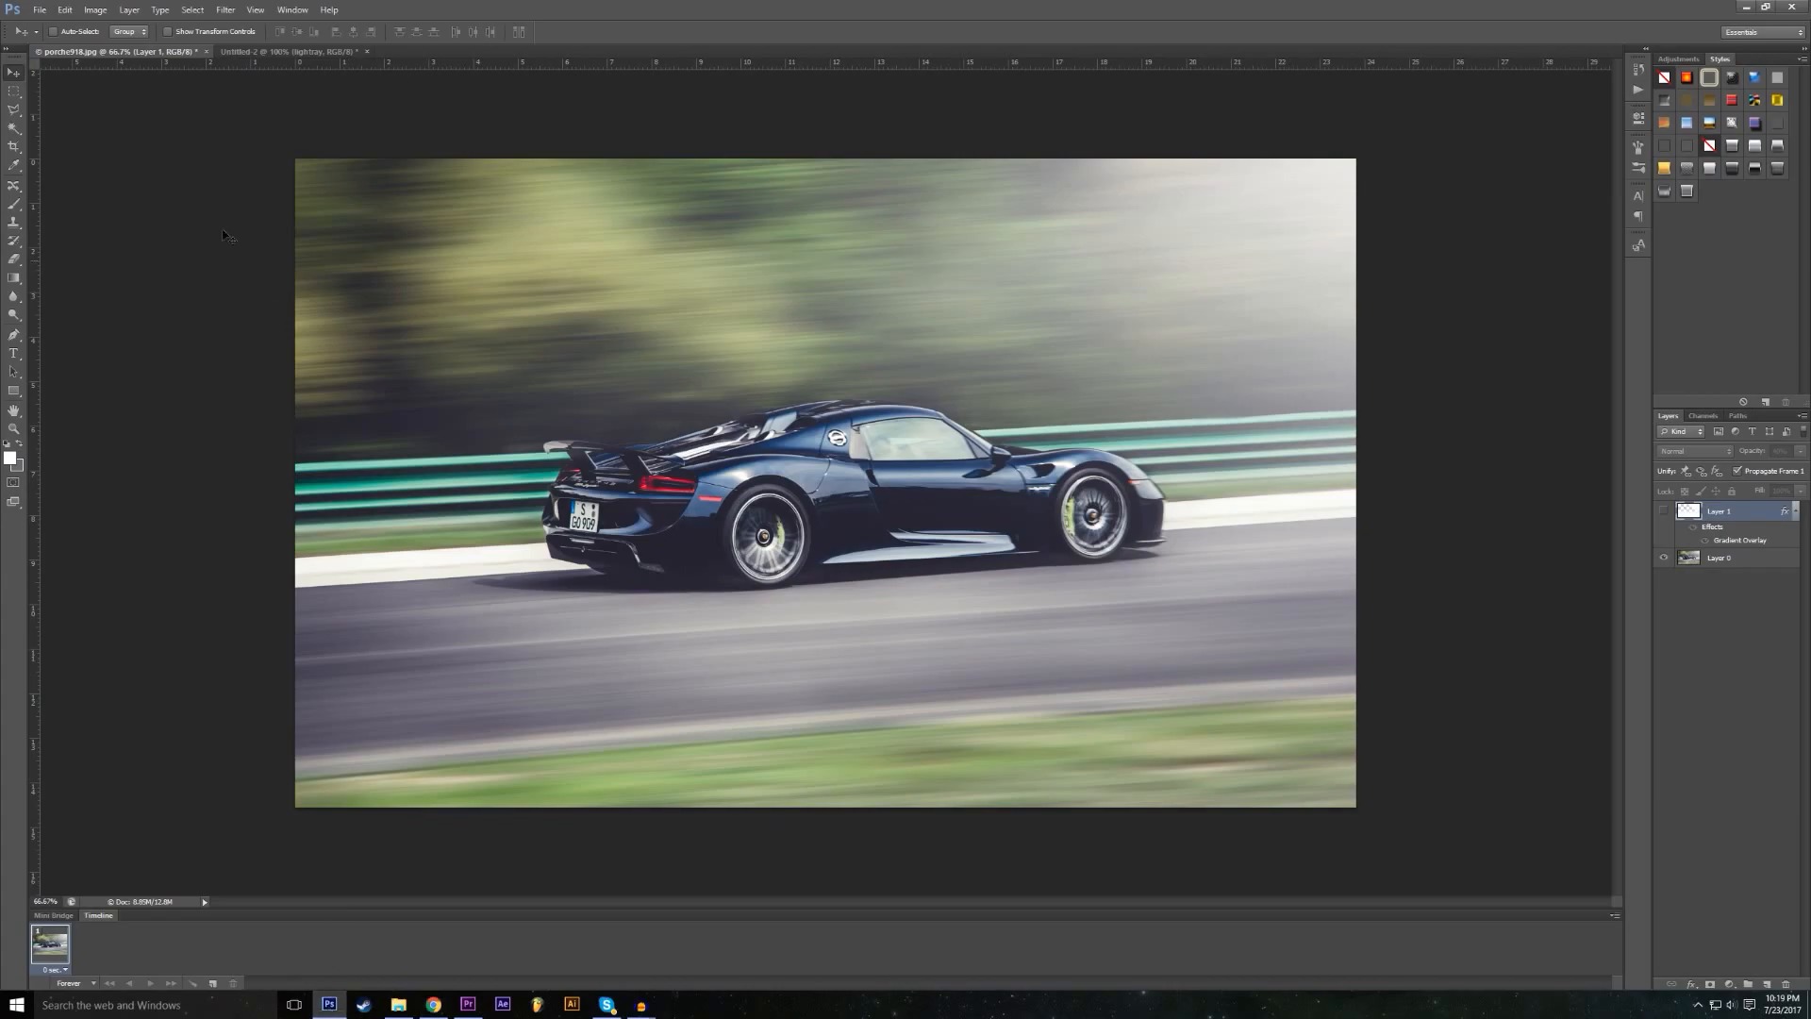
click(39, 10)
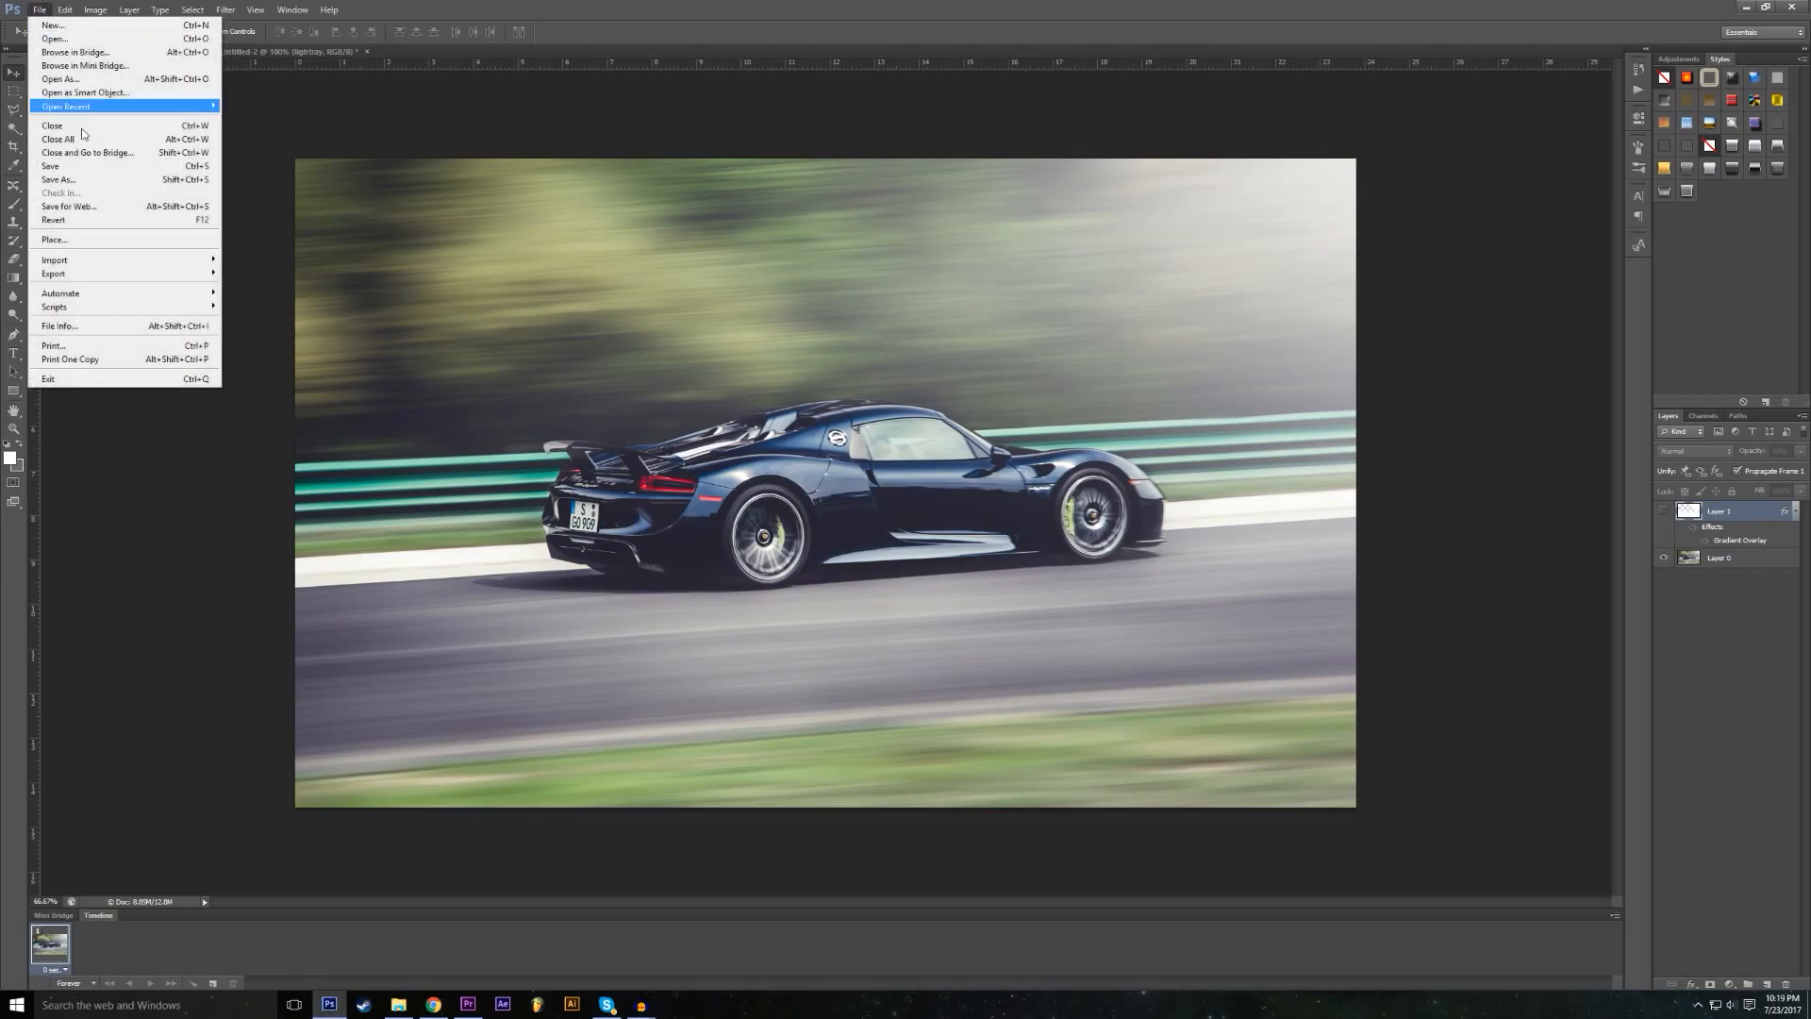
click(54, 240)
text(fl)
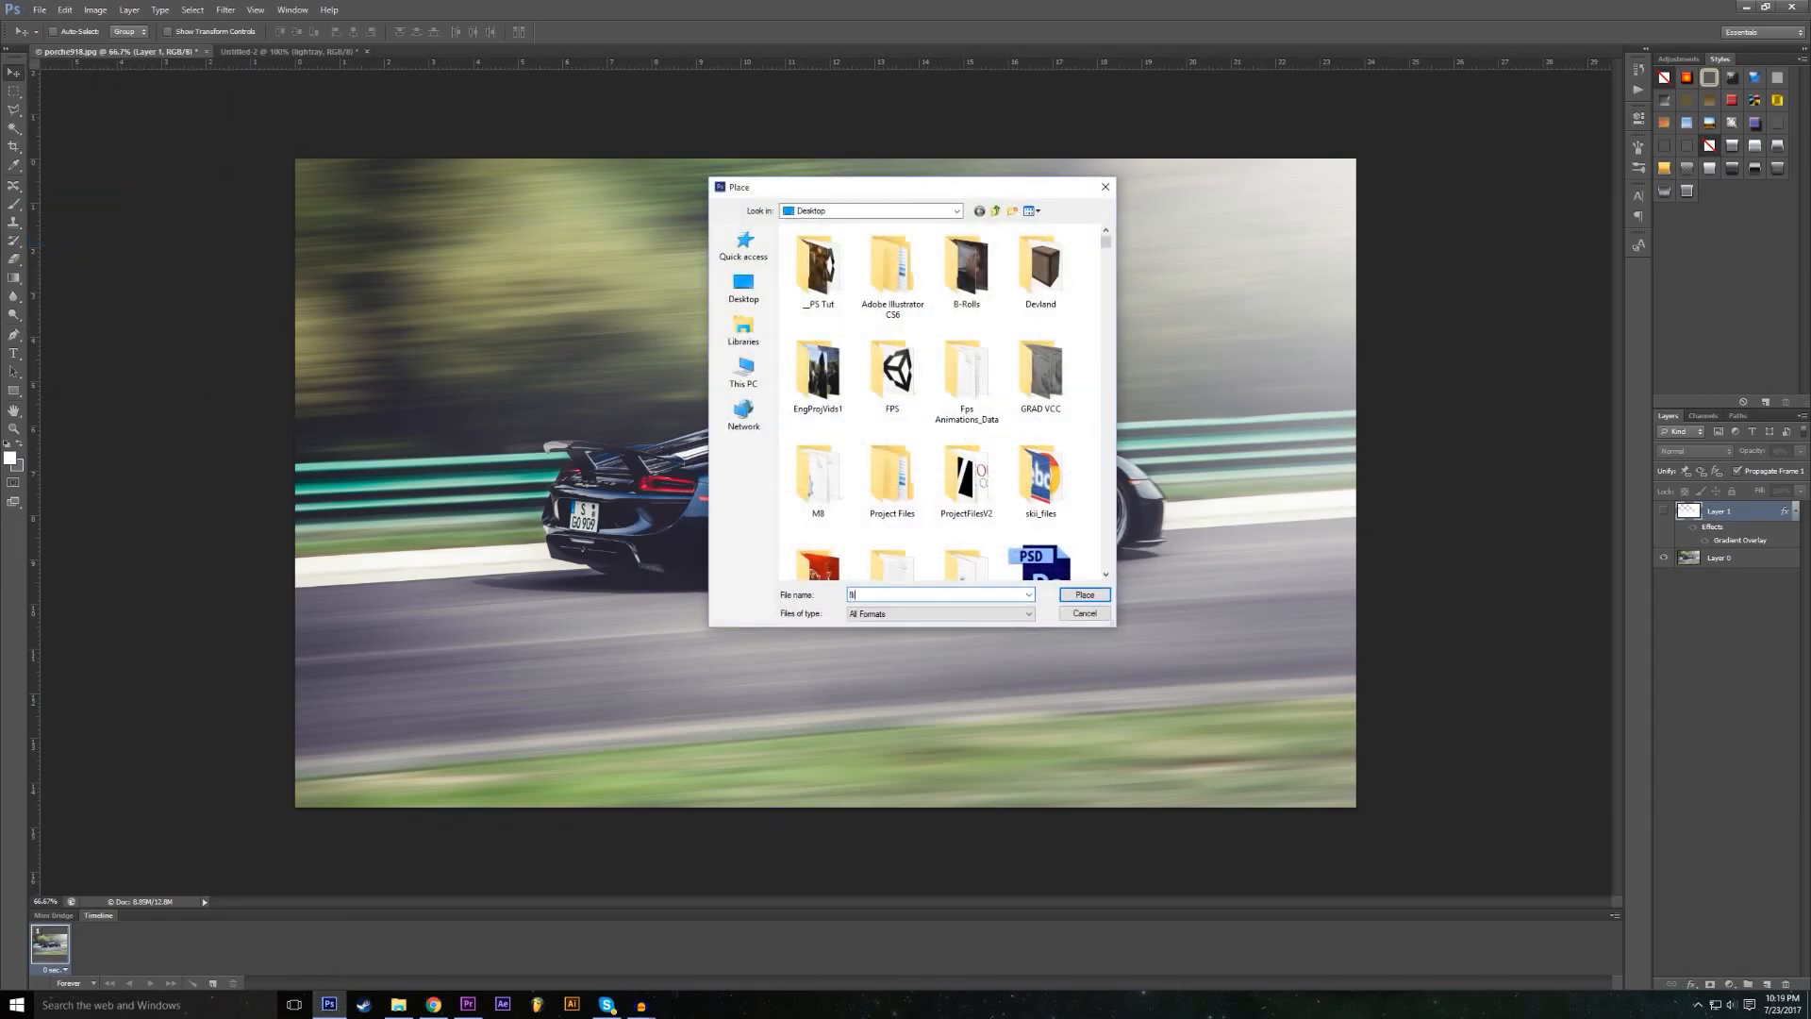
text(are)
key(Down)
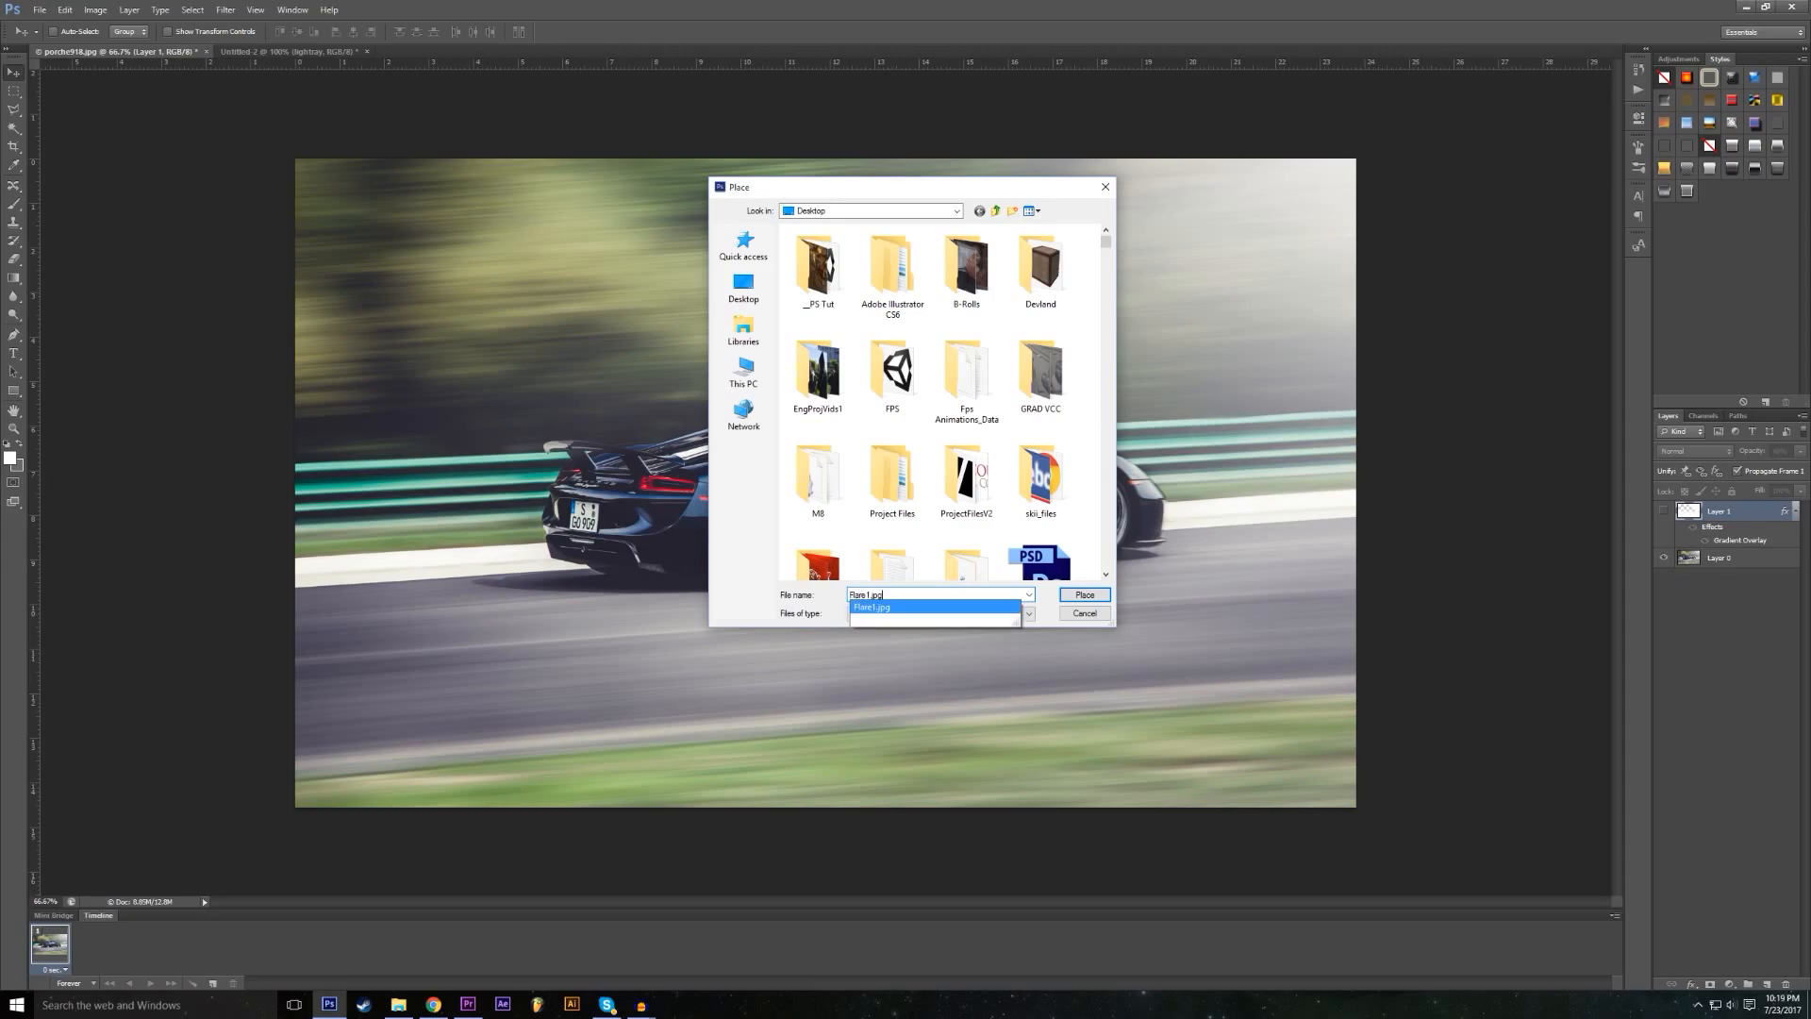
key(Return)
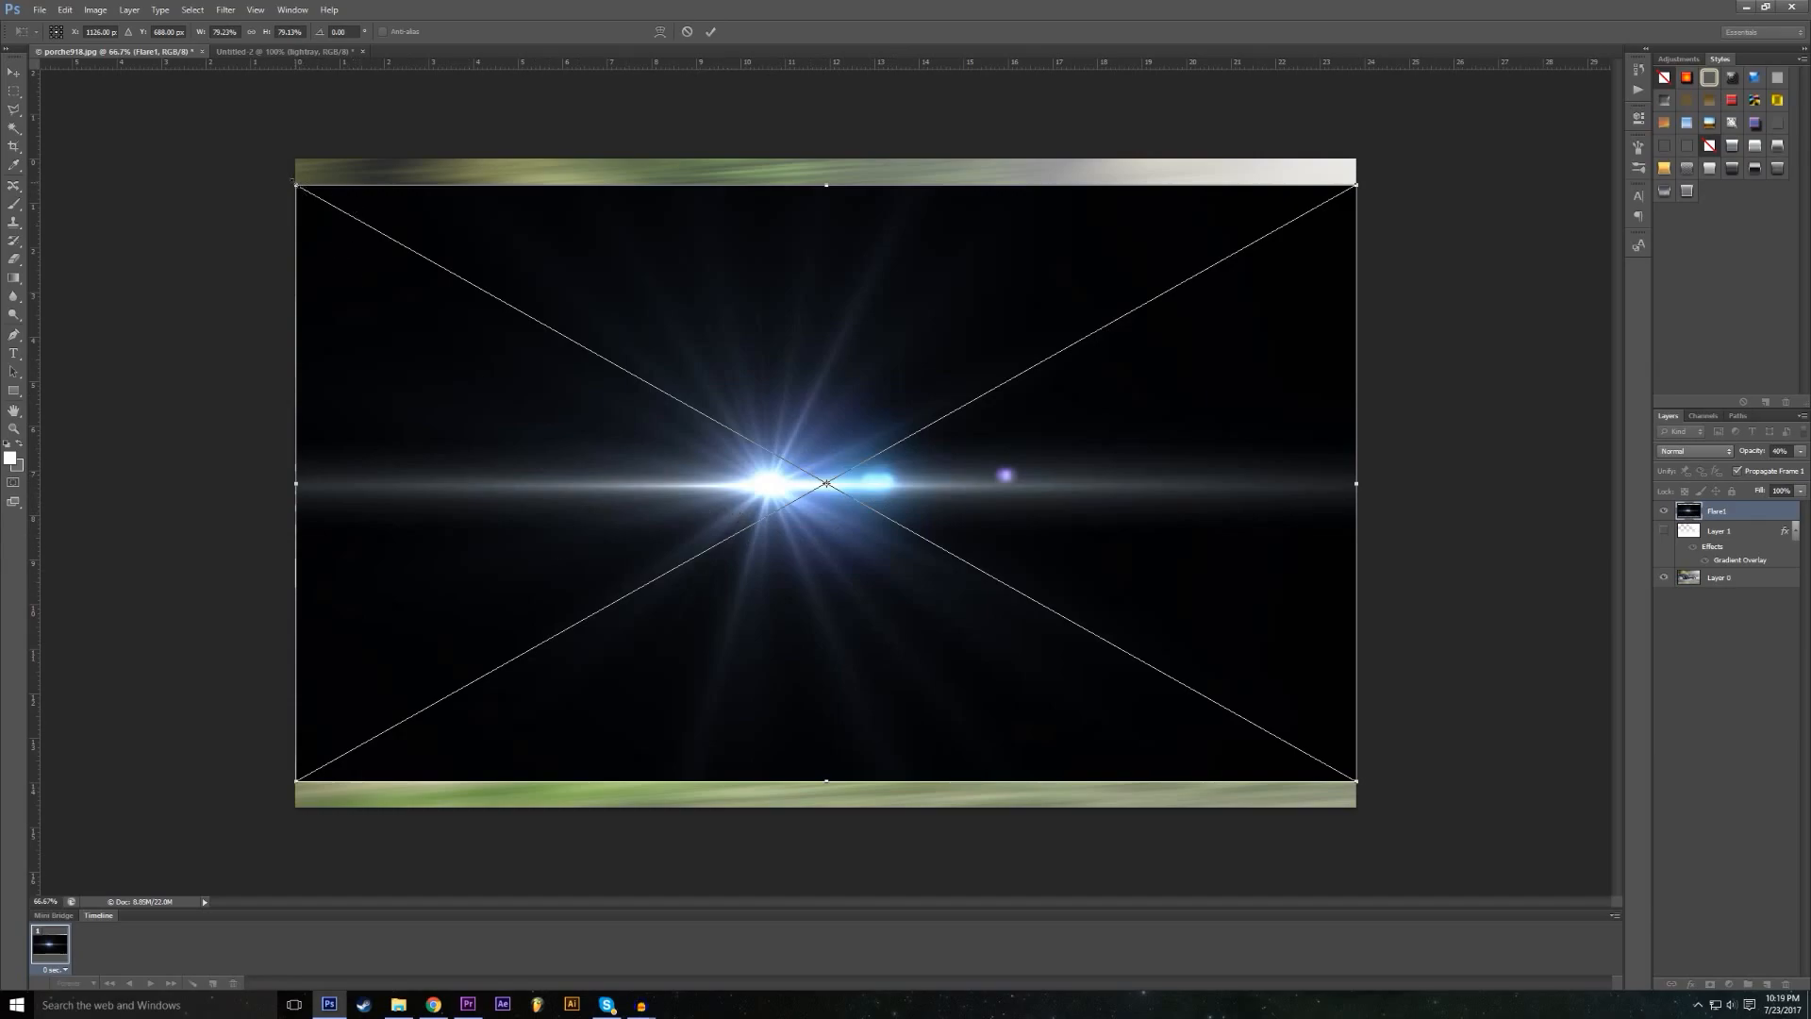
Step: Scale the placed flare down to about 34.5% and position it over the car's roof and rear
drag(295, 183, 894, 521)
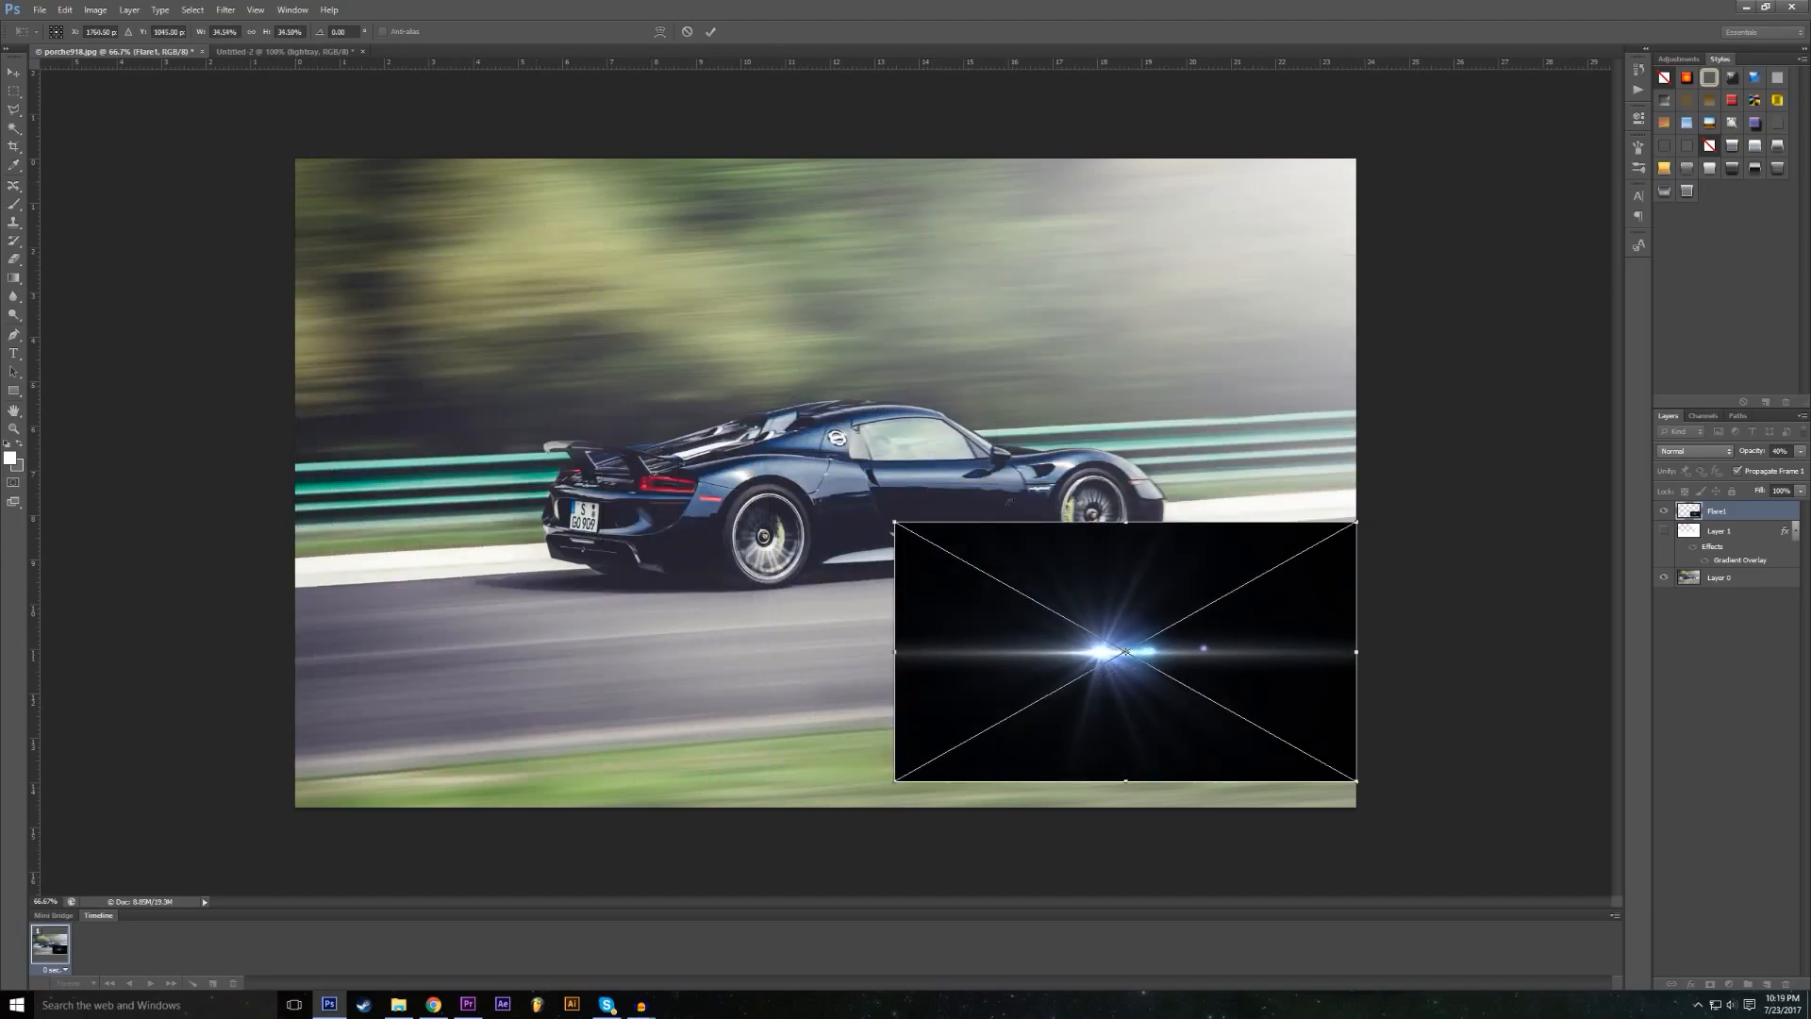
drag(1147, 566, 820, 323)
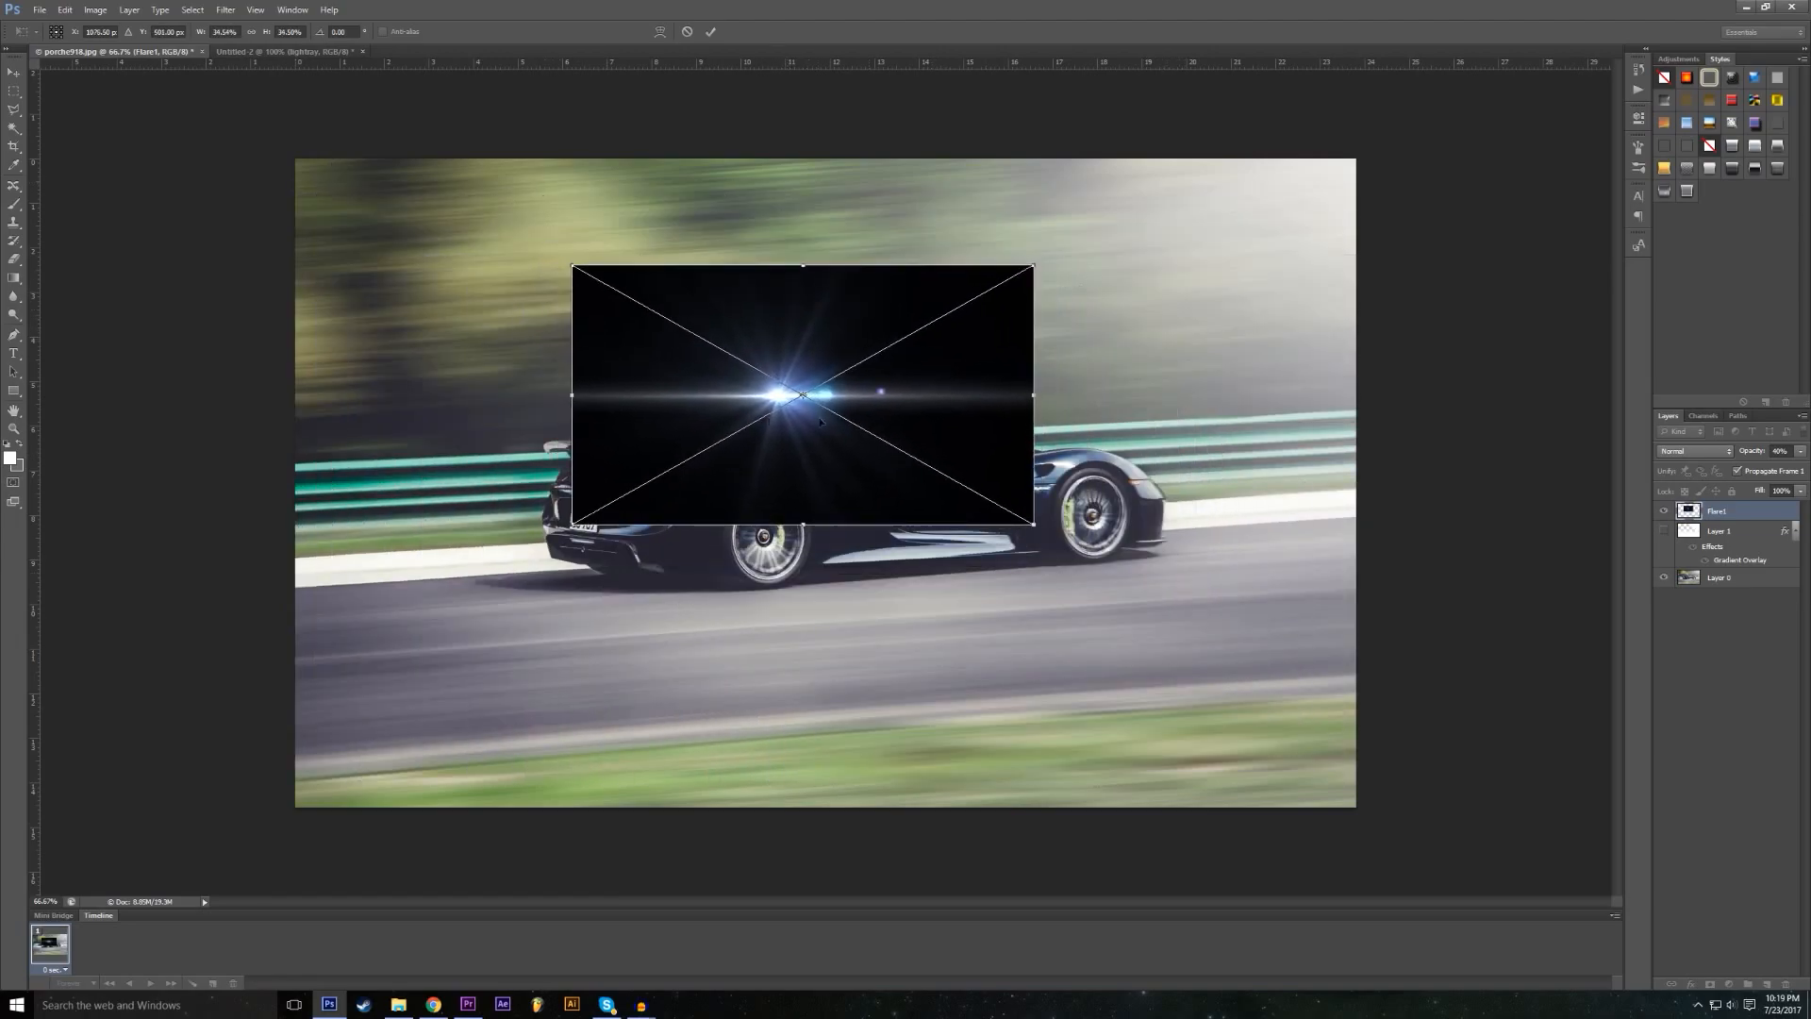
click(712, 32)
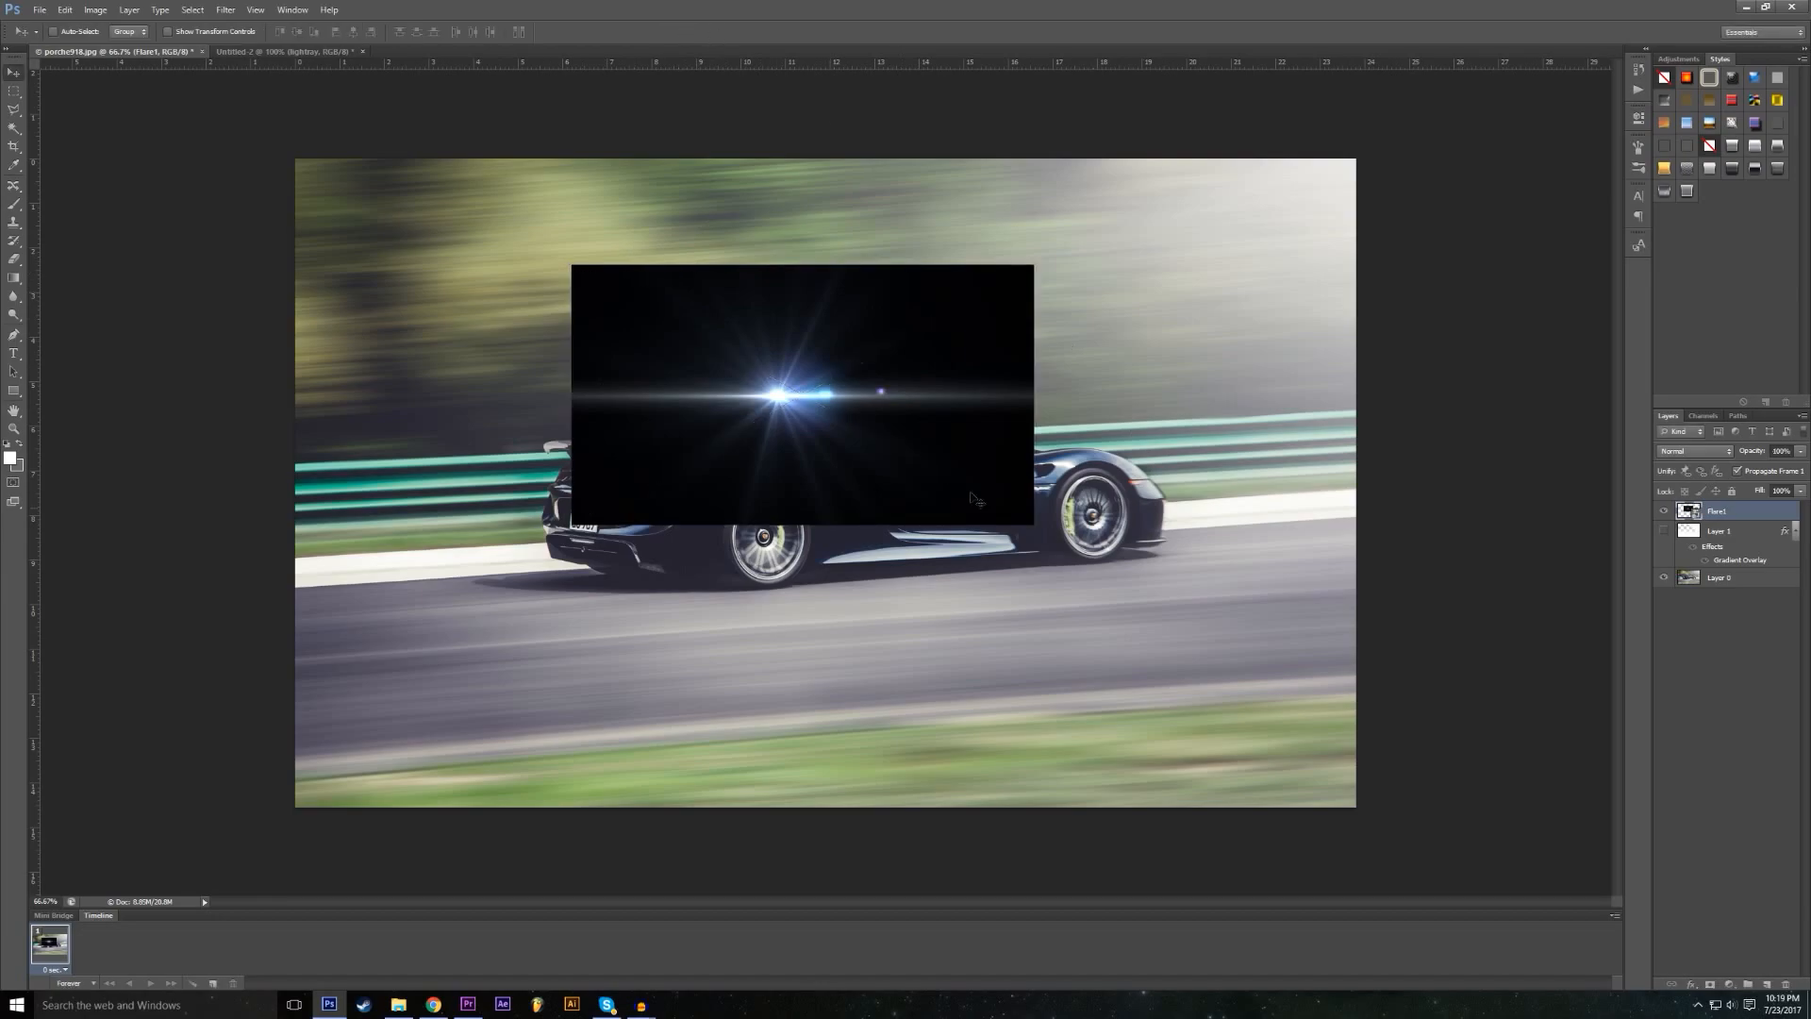
Step: Set the Flare1 layer's blend mode to Screen in its blending options
click(1691, 985)
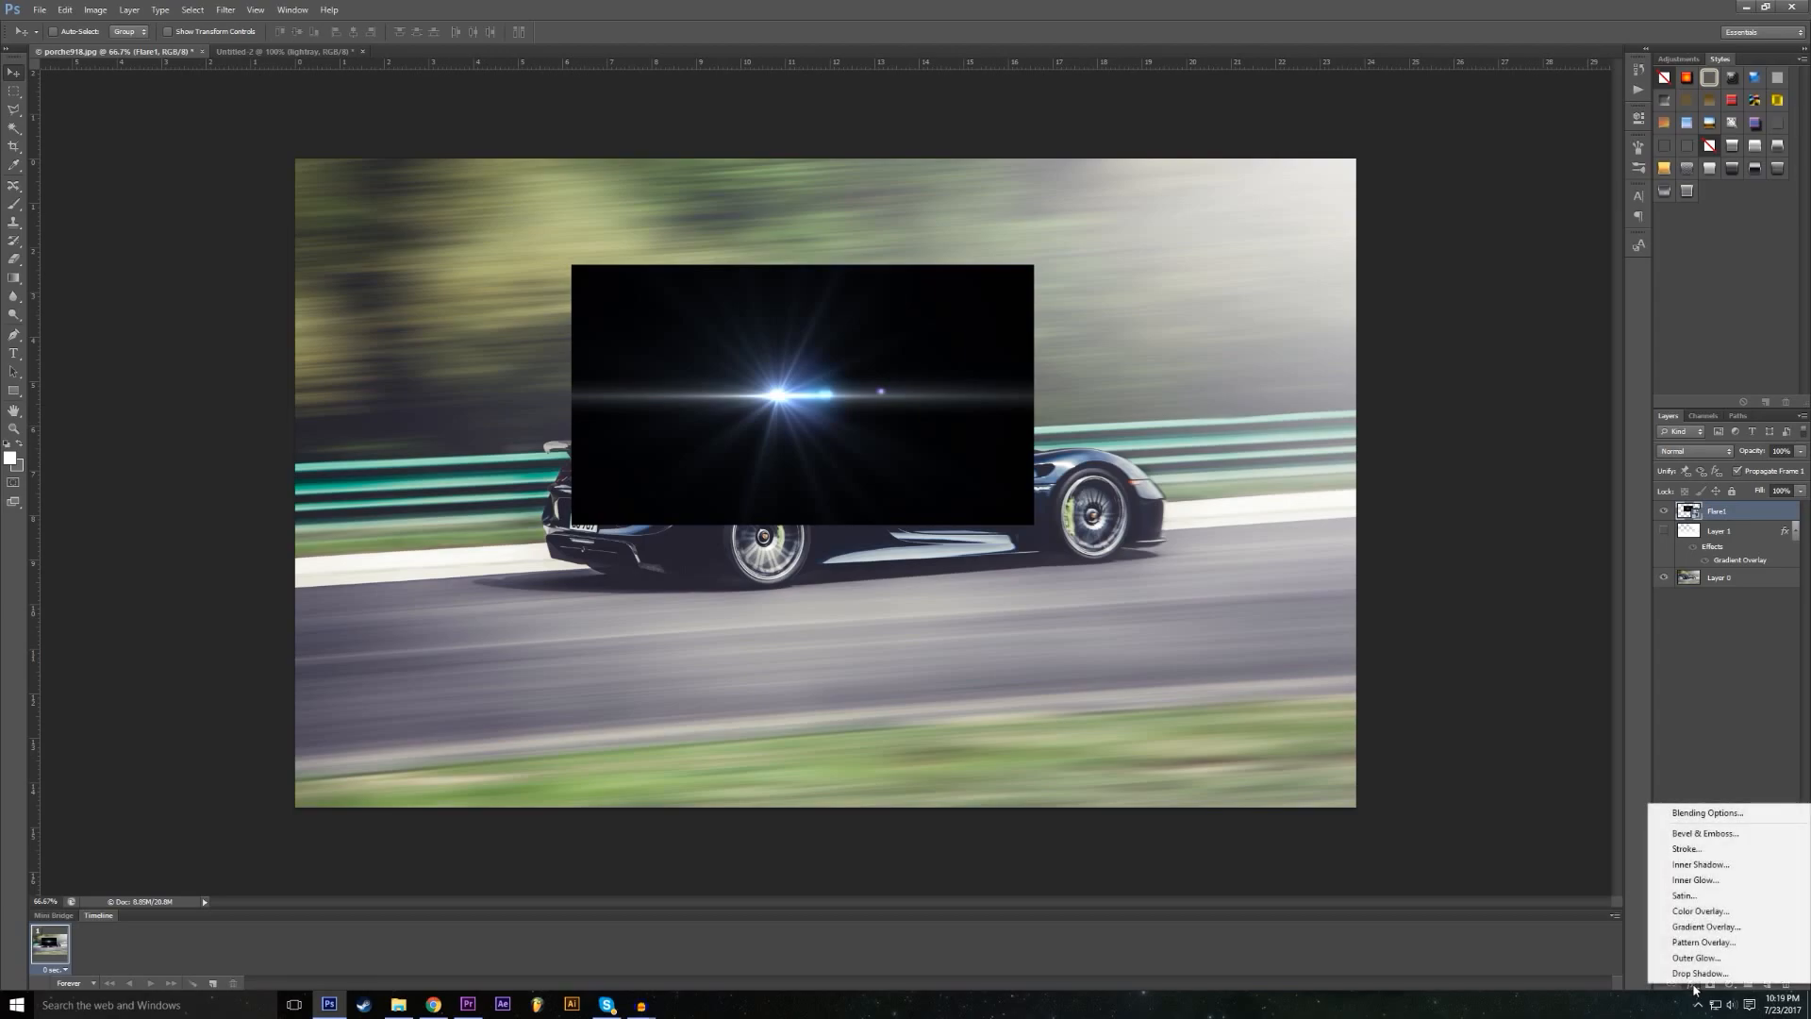
click(1689, 814)
drag(416, 295, 1298, 341)
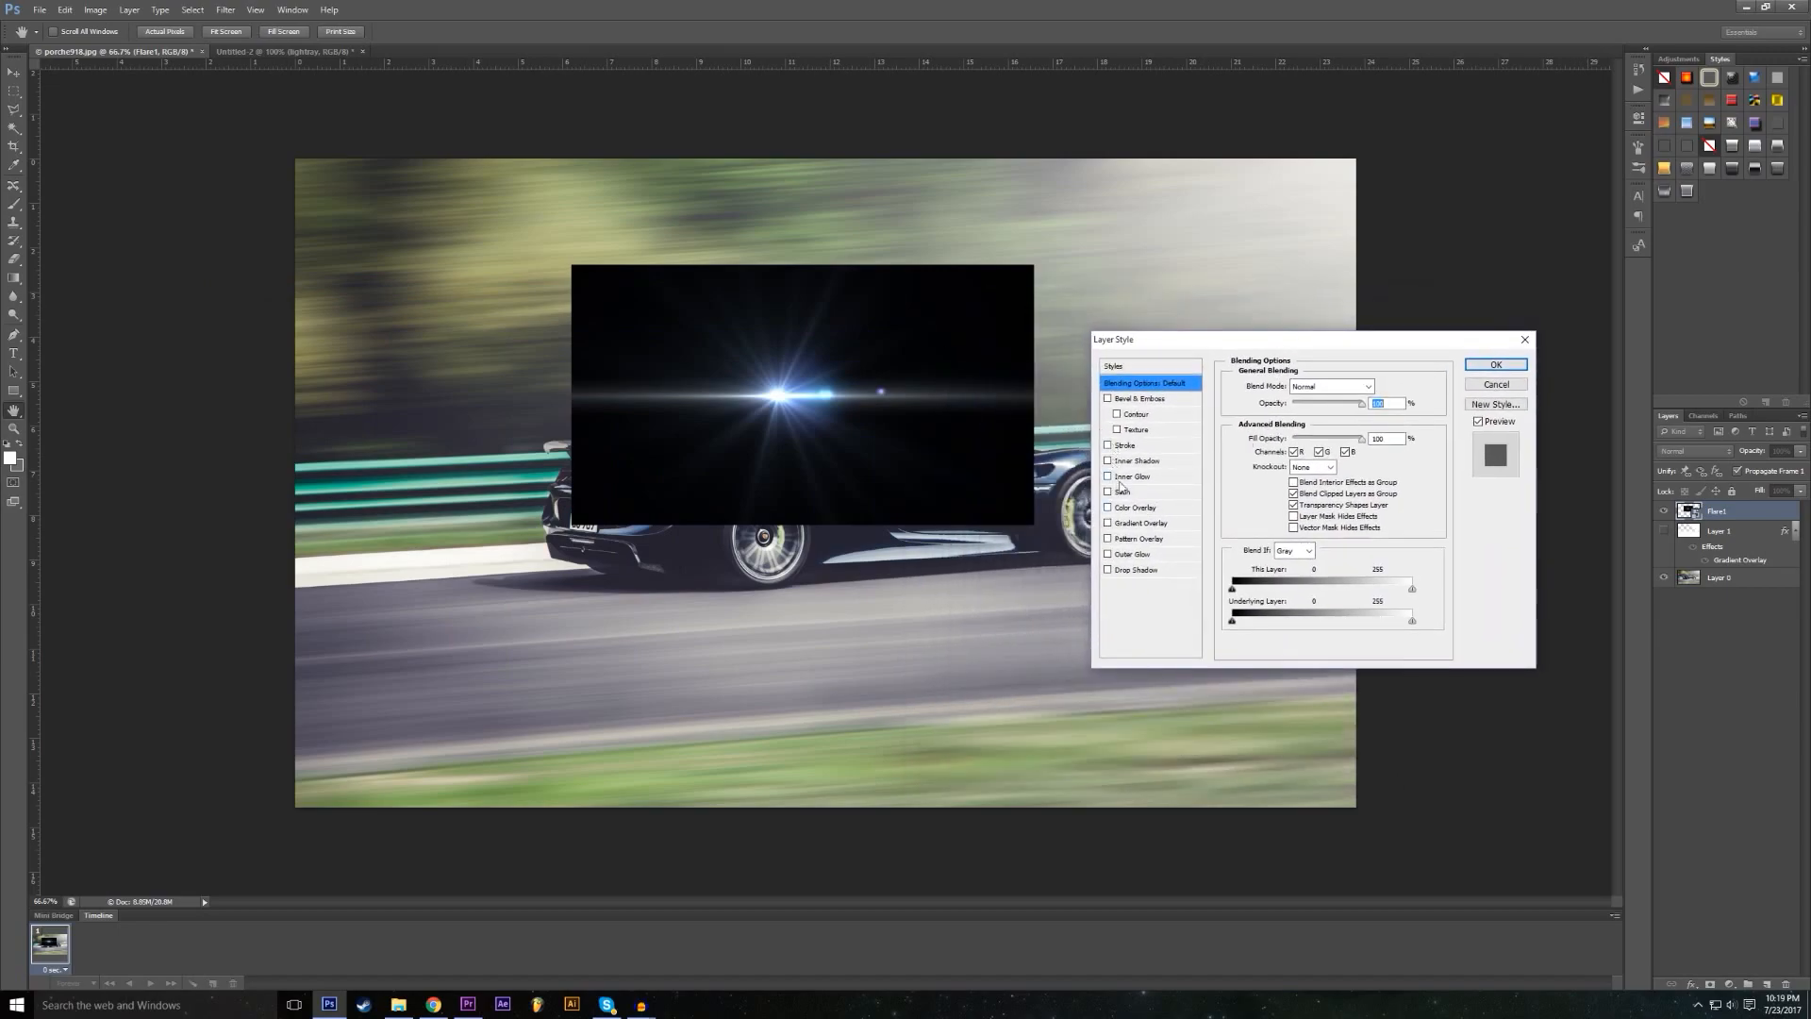
click(1328, 389)
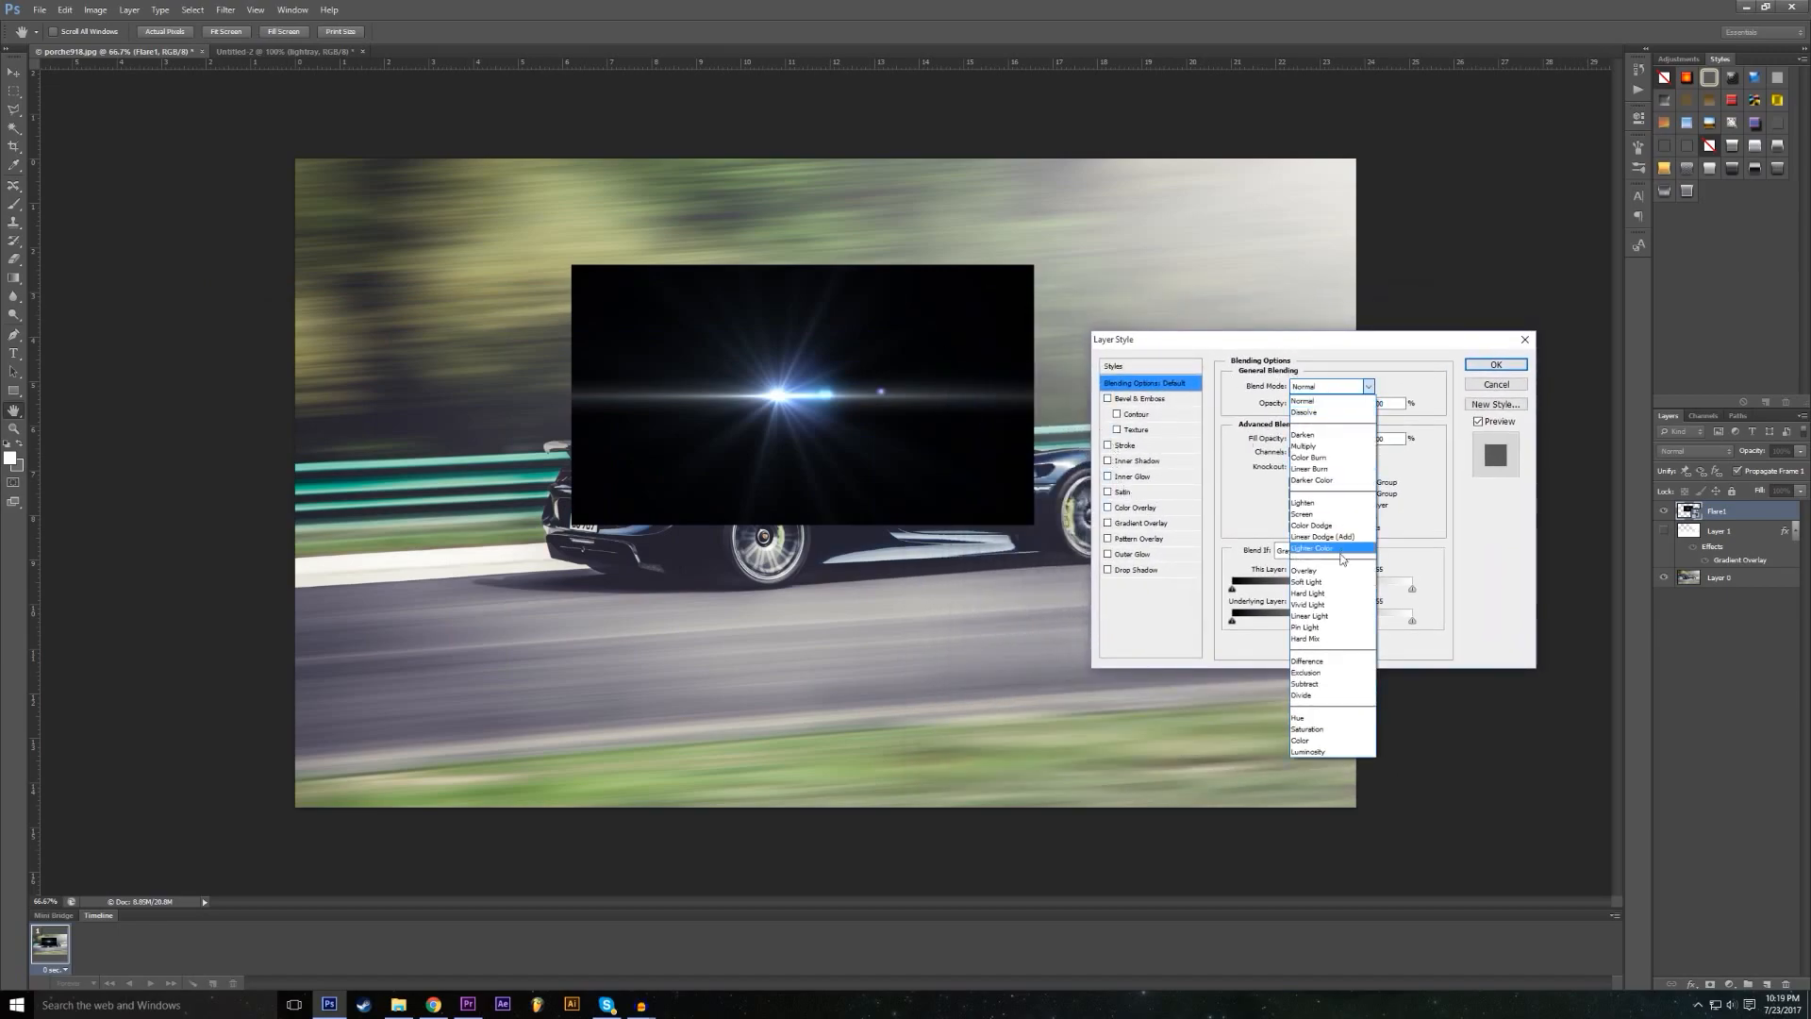
click(1320, 515)
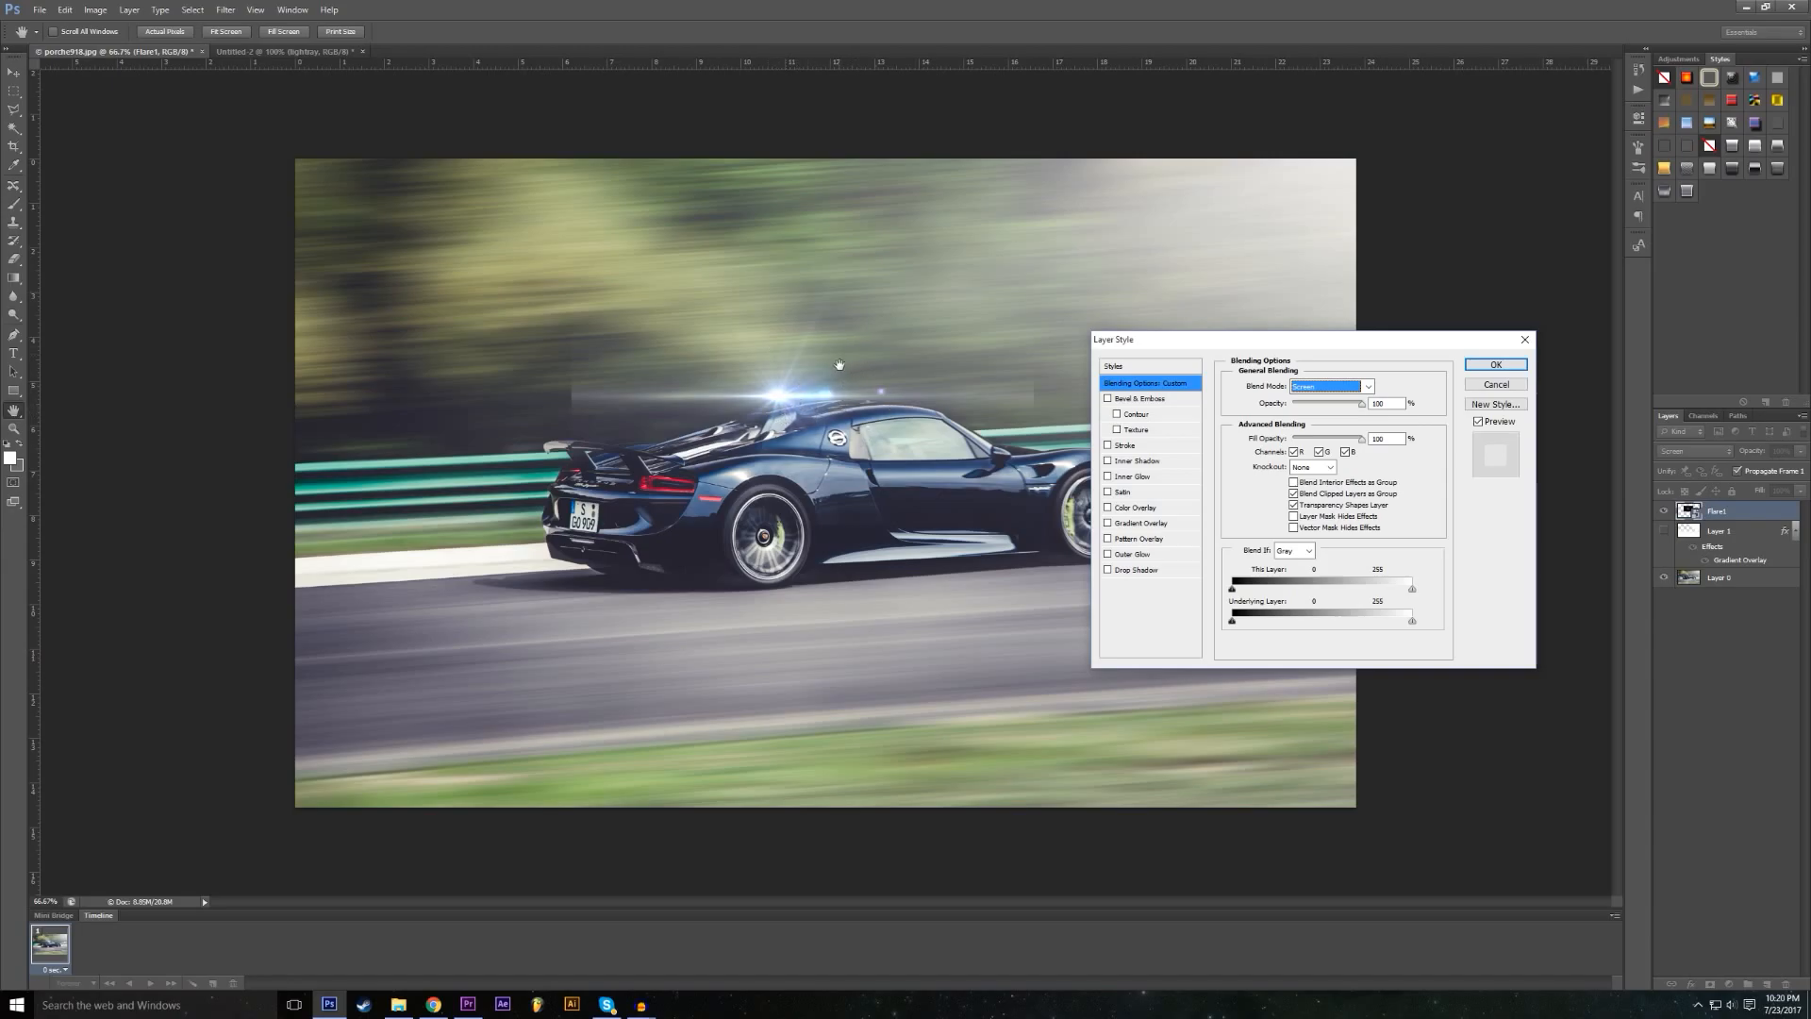
click(1492, 366)
Step: Erase the flare's visible outer edges with the Eraser tool and move the flare beside the car's rear spoiler
drag(608, 403, 667, 346)
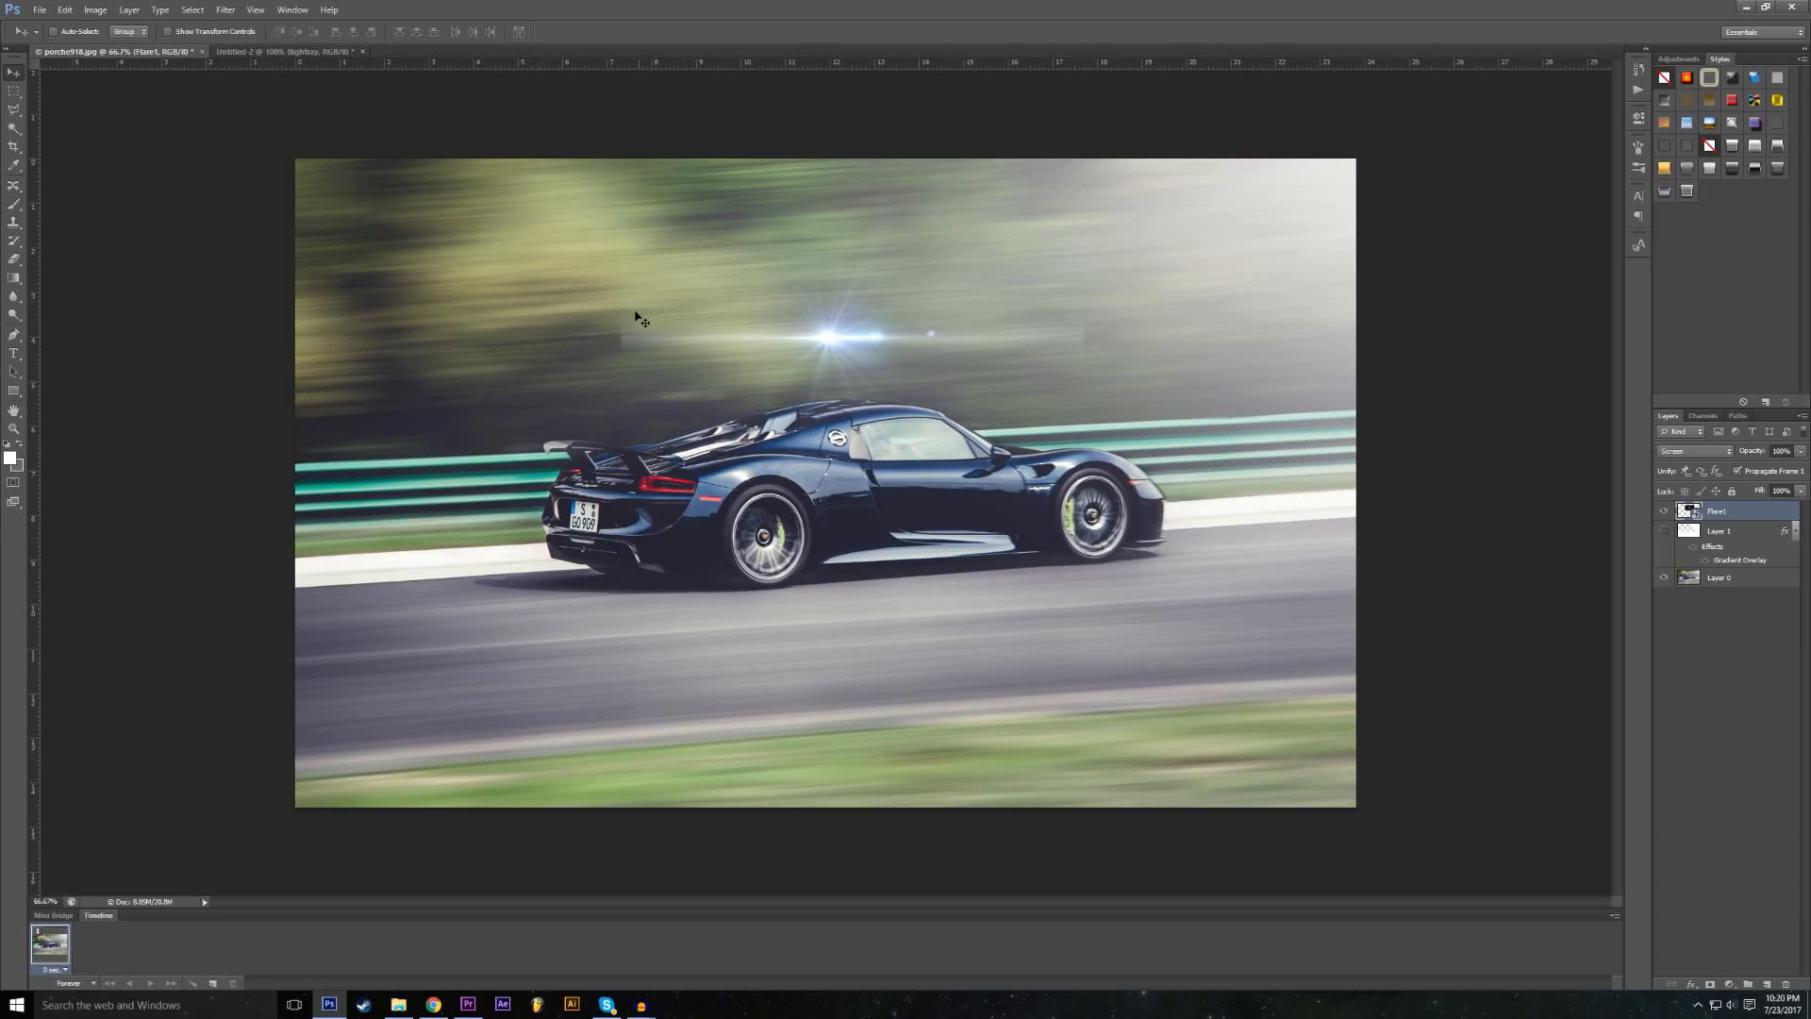
click(14, 258)
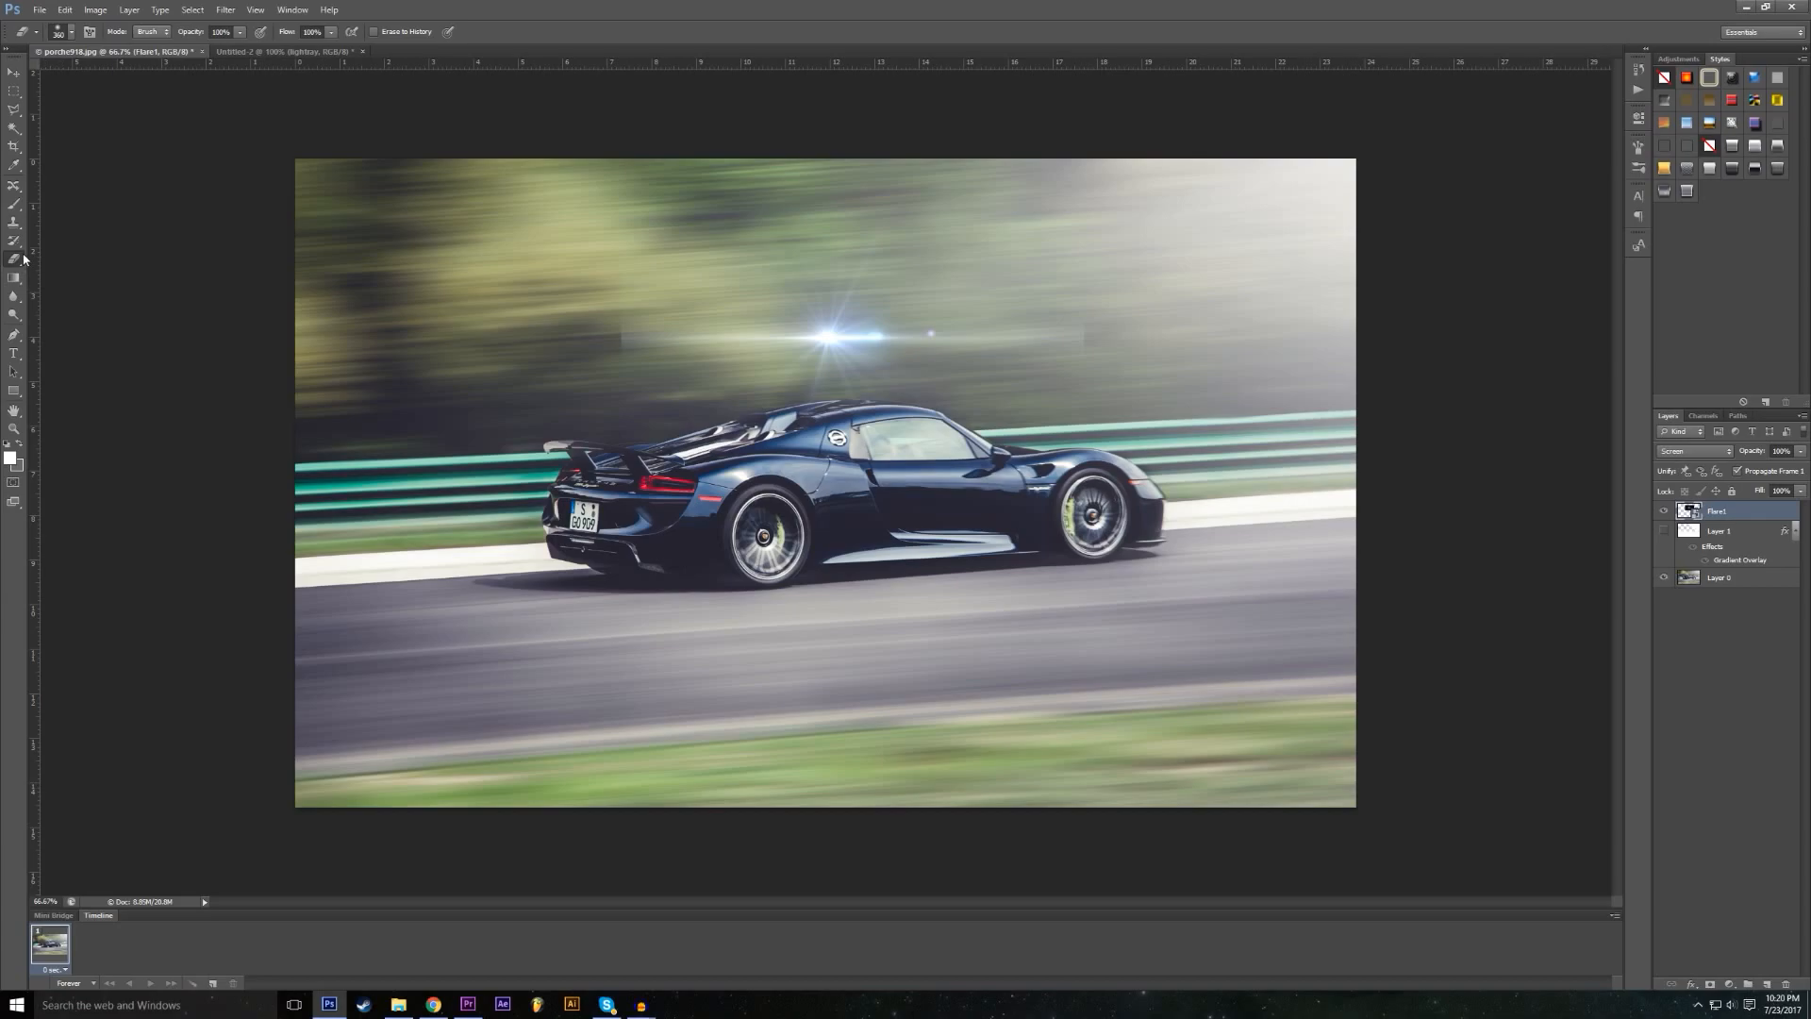
click(734, 351)
click(886, 374)
click(13, 72)
mouse_move(843, 338)
mouse_down()
mouse_move(891, 415)
mouse_move(844, 604)
mouse_move(767, 354)
mouse_move(853, 392)
mouse_move(540, 438)
mouse_move(559, 437)
mouse_up()
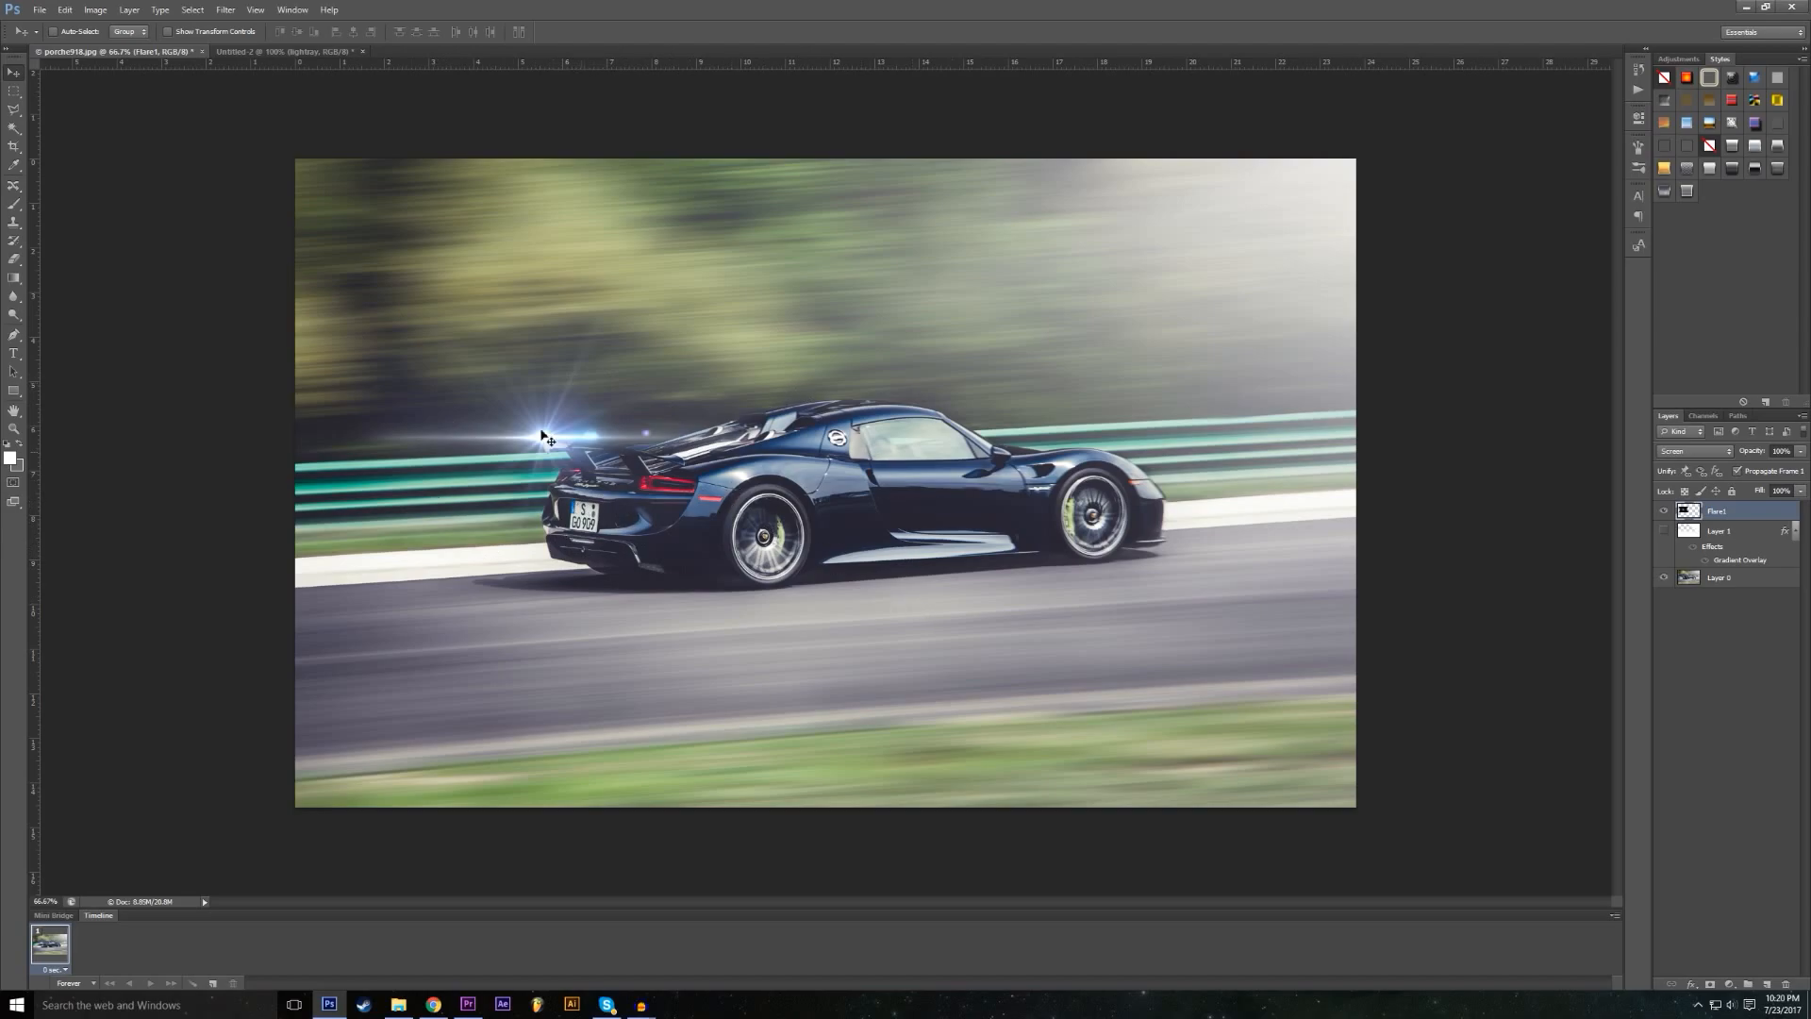
Step: Compare the car photo with the Untitled-2 logo document, and check its layers' visibility and the lightray layer's available commands
click(283, 51)
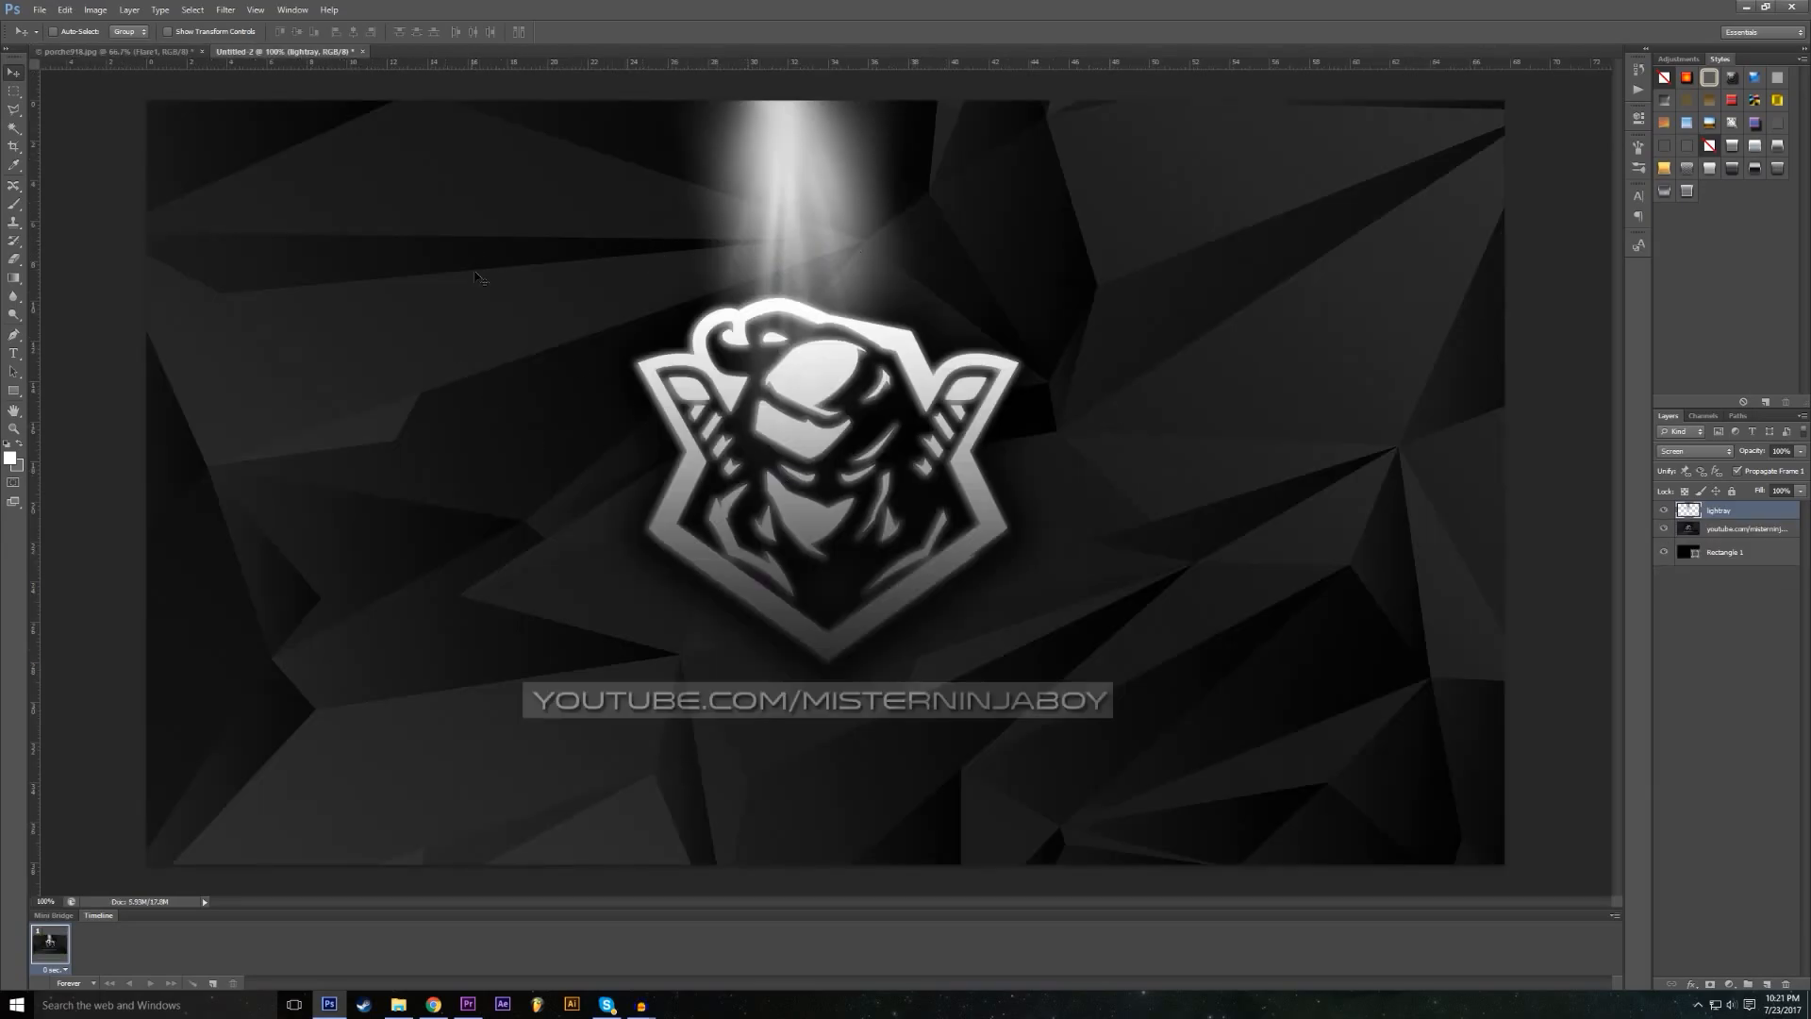
click(113, 51)
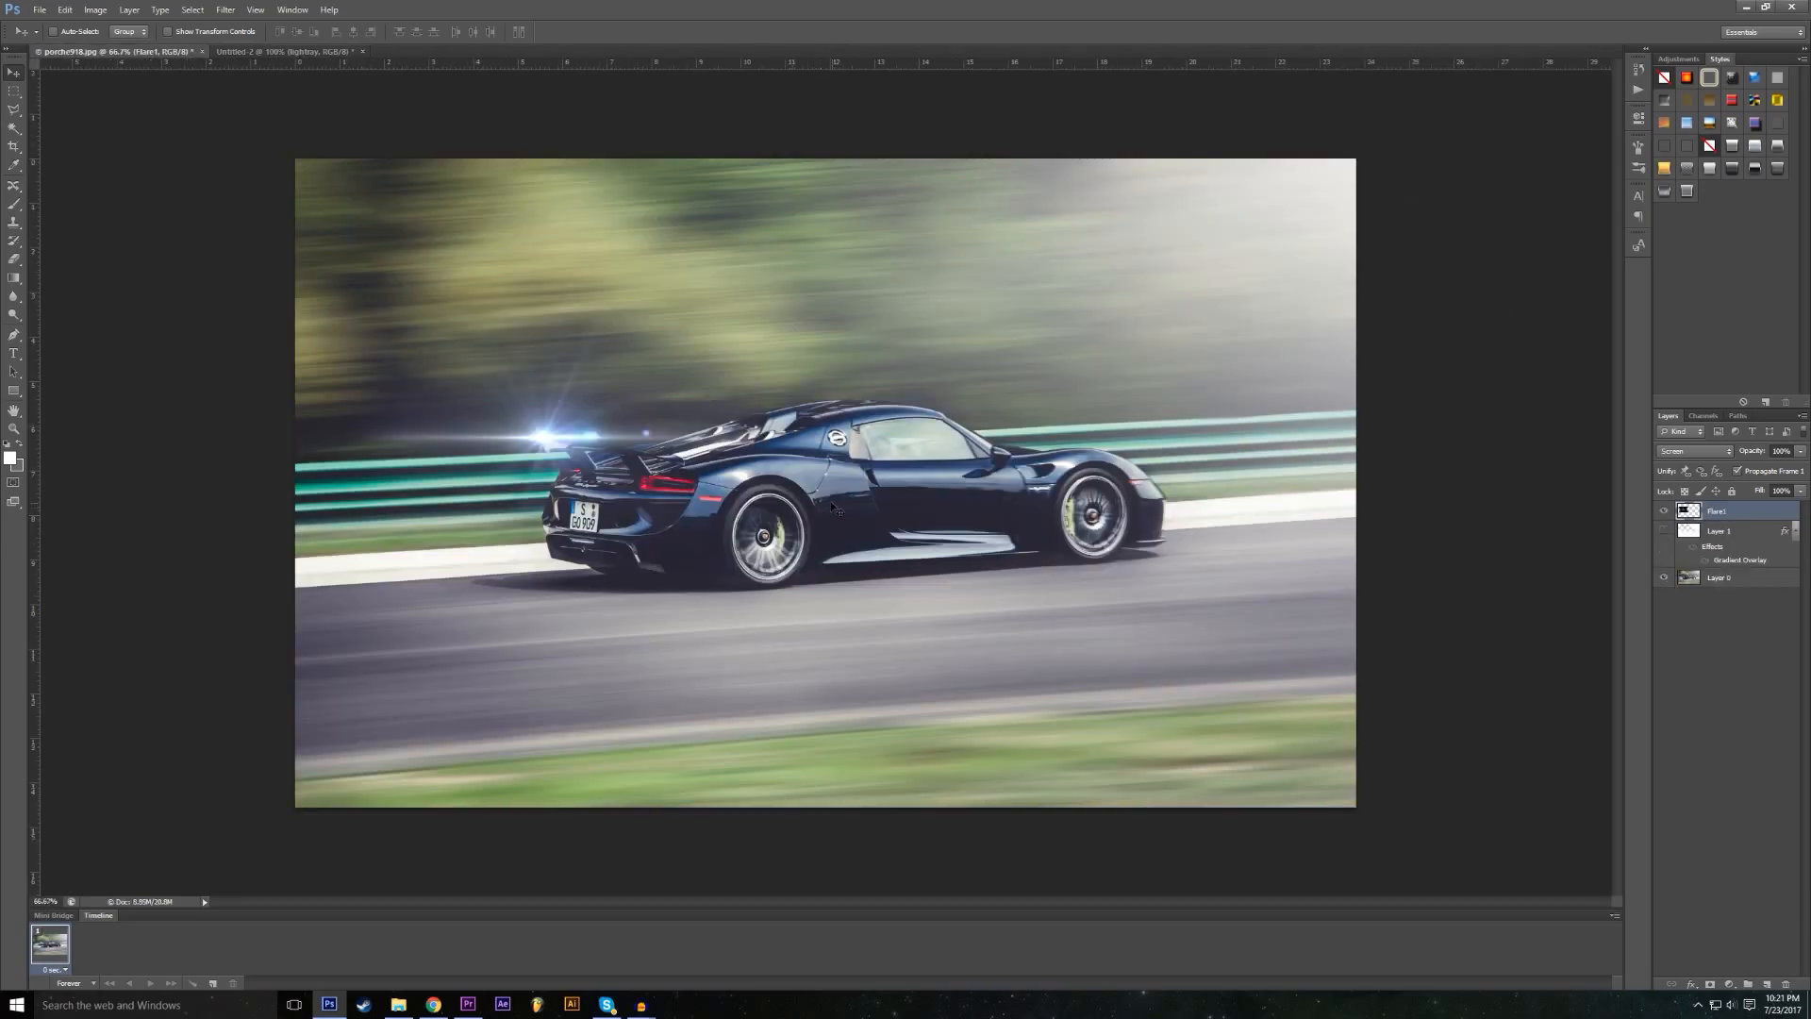
click(262, 52)
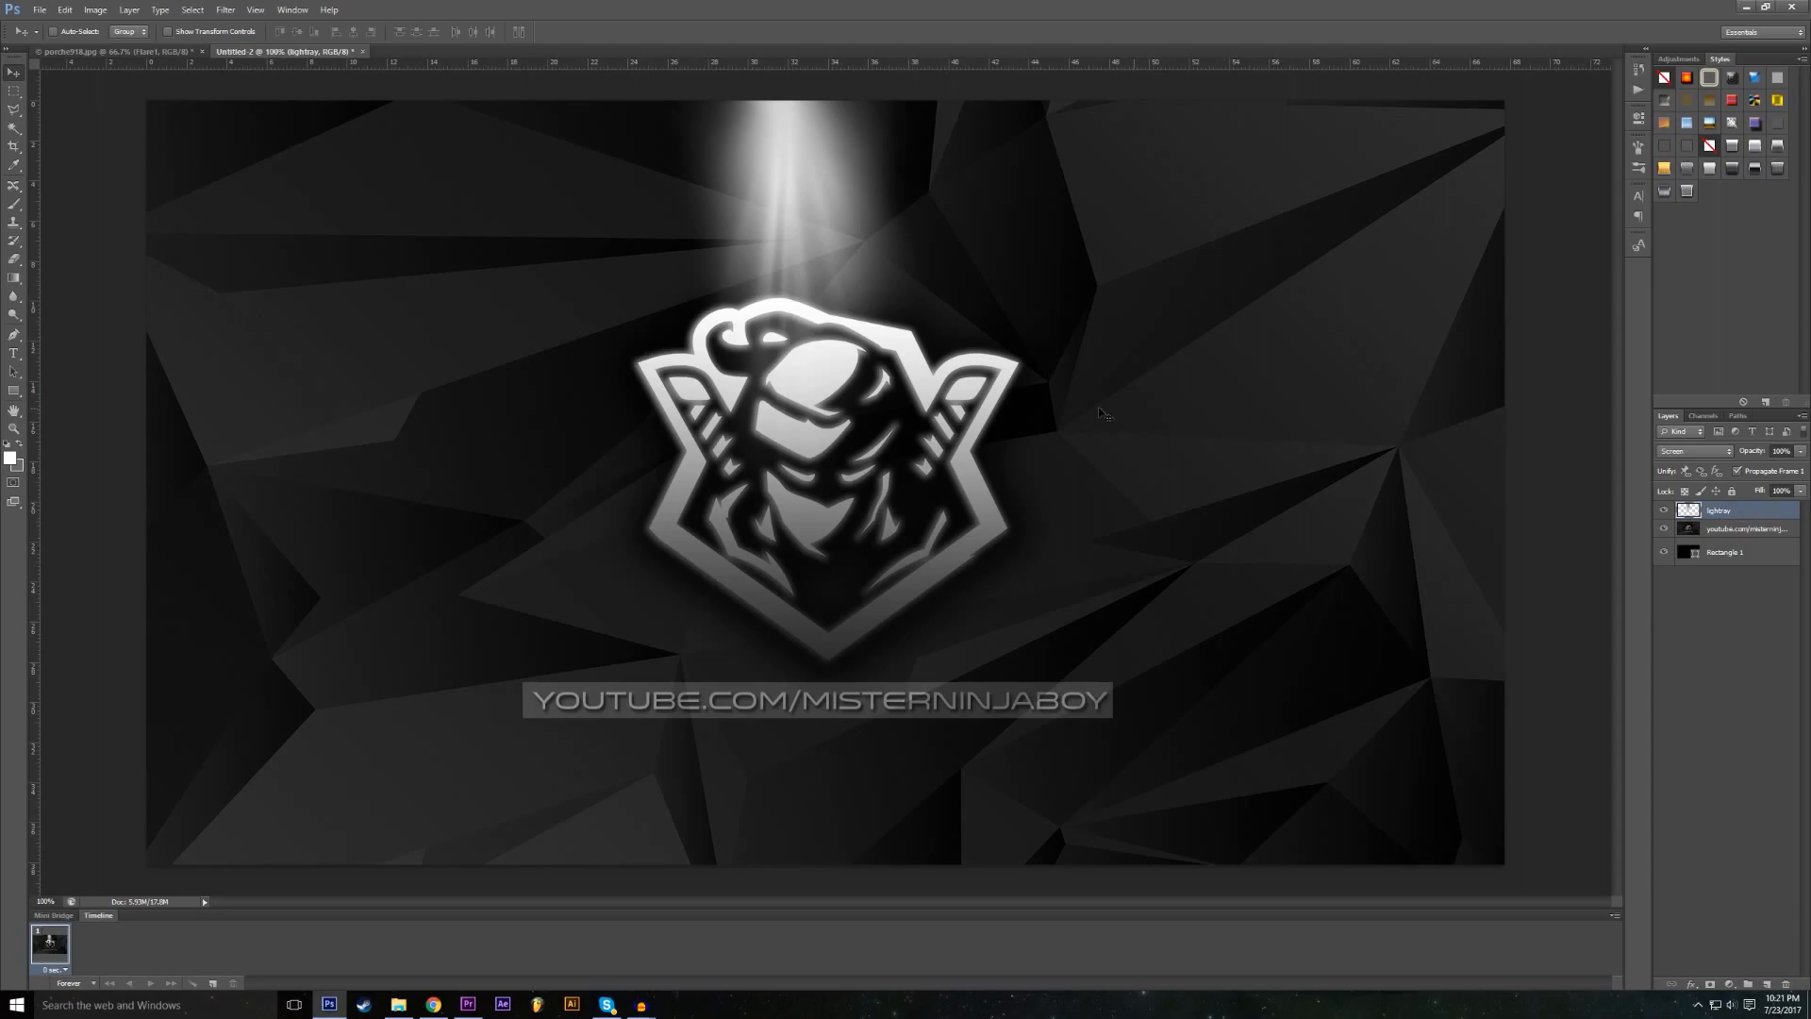
right_click(1754, 510)
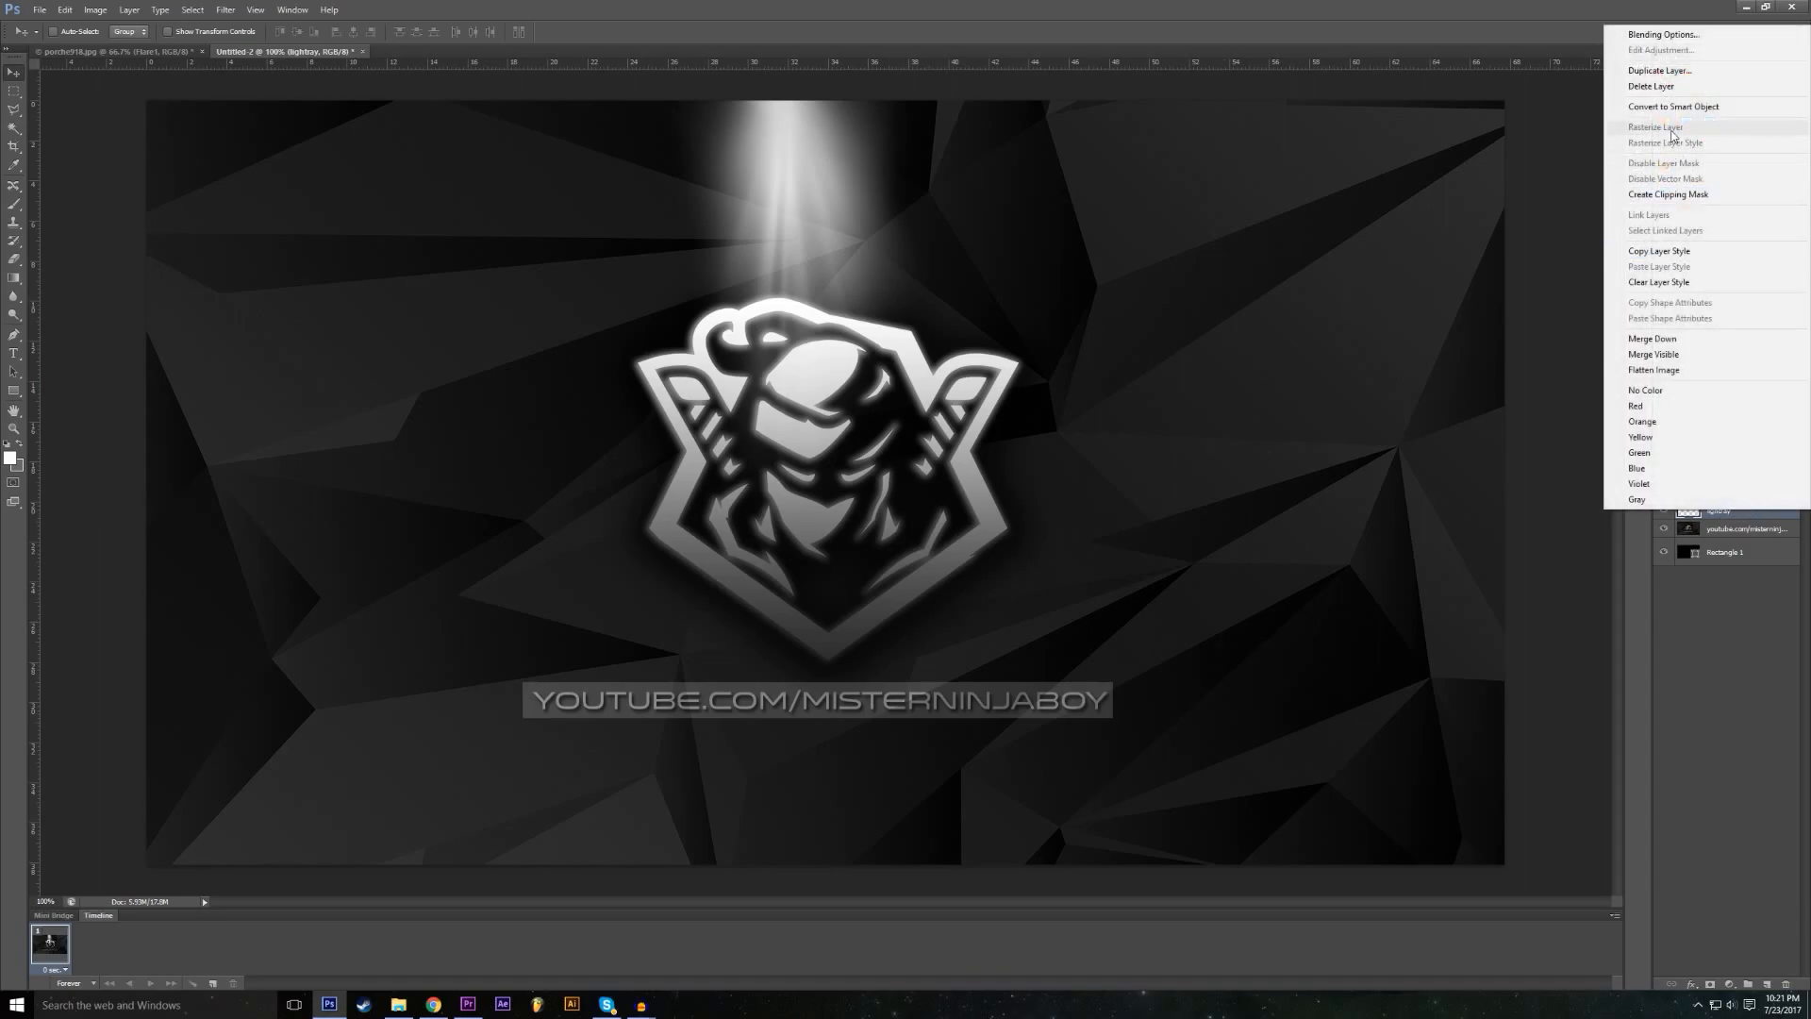
key(Escape)
click(1663, 528)
click(1665, 510)
click(1665, 510)
click(1664, 528)
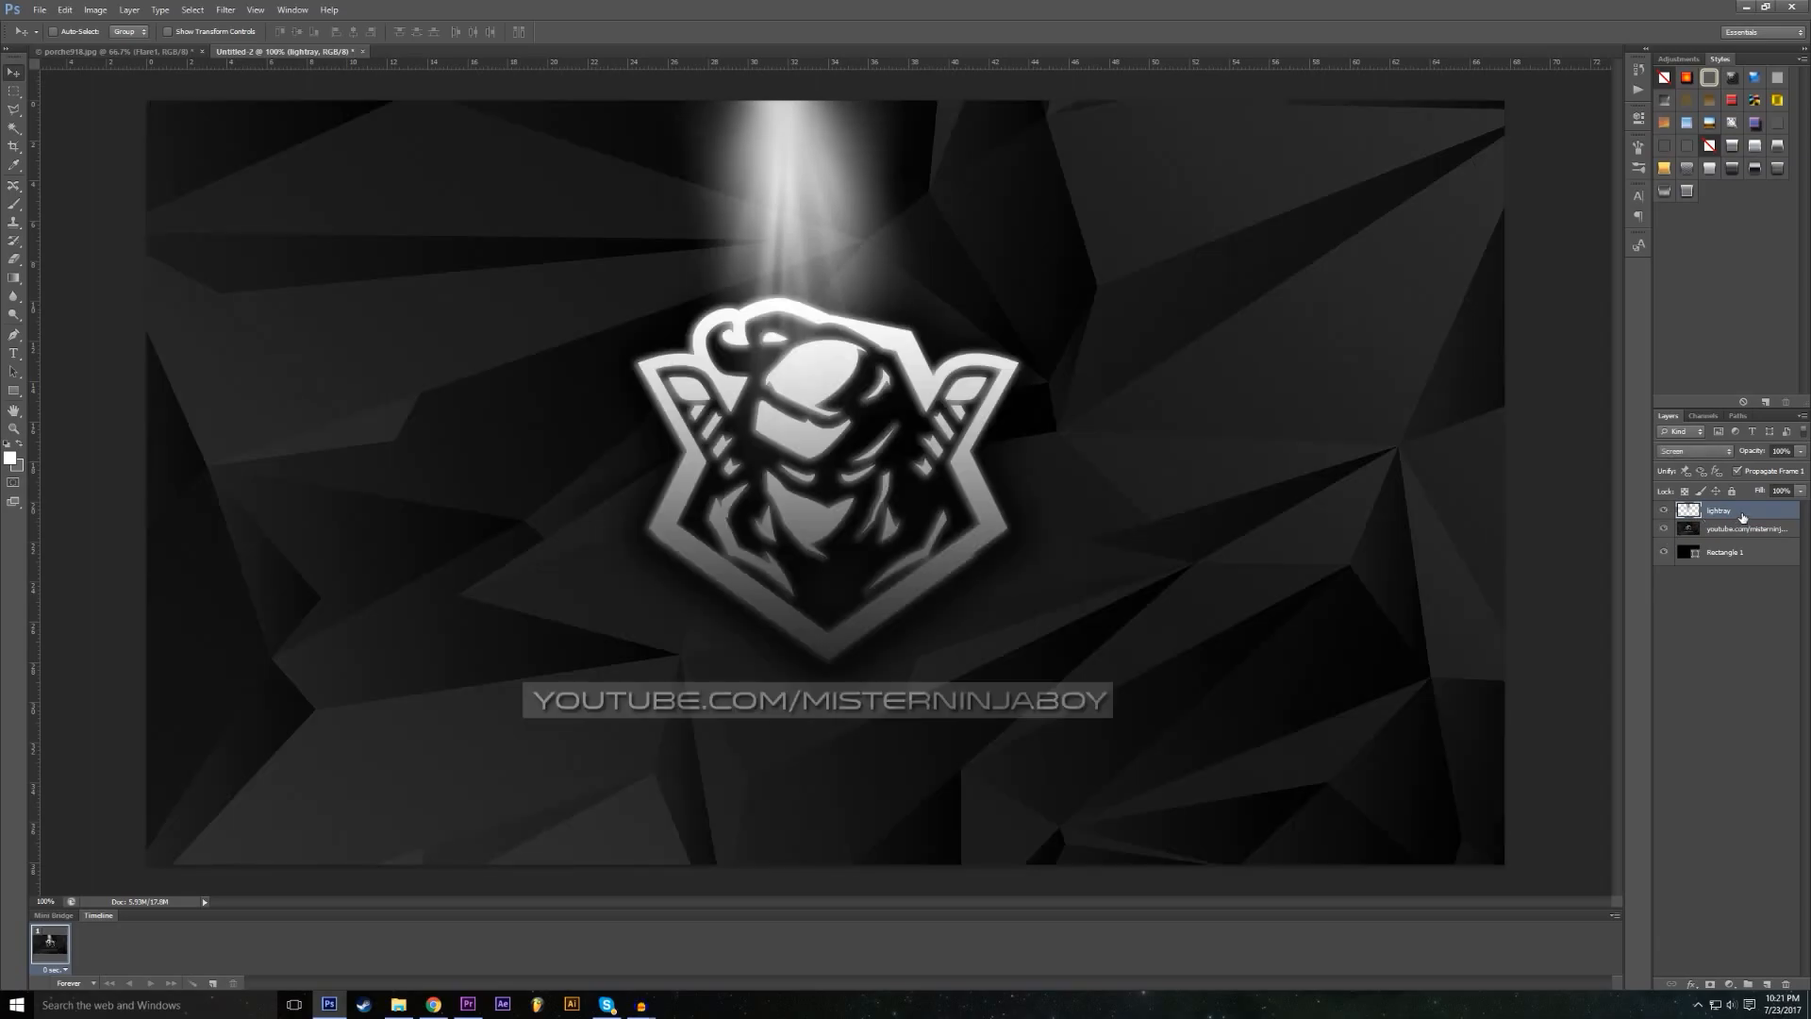
right_click(1743, 518)
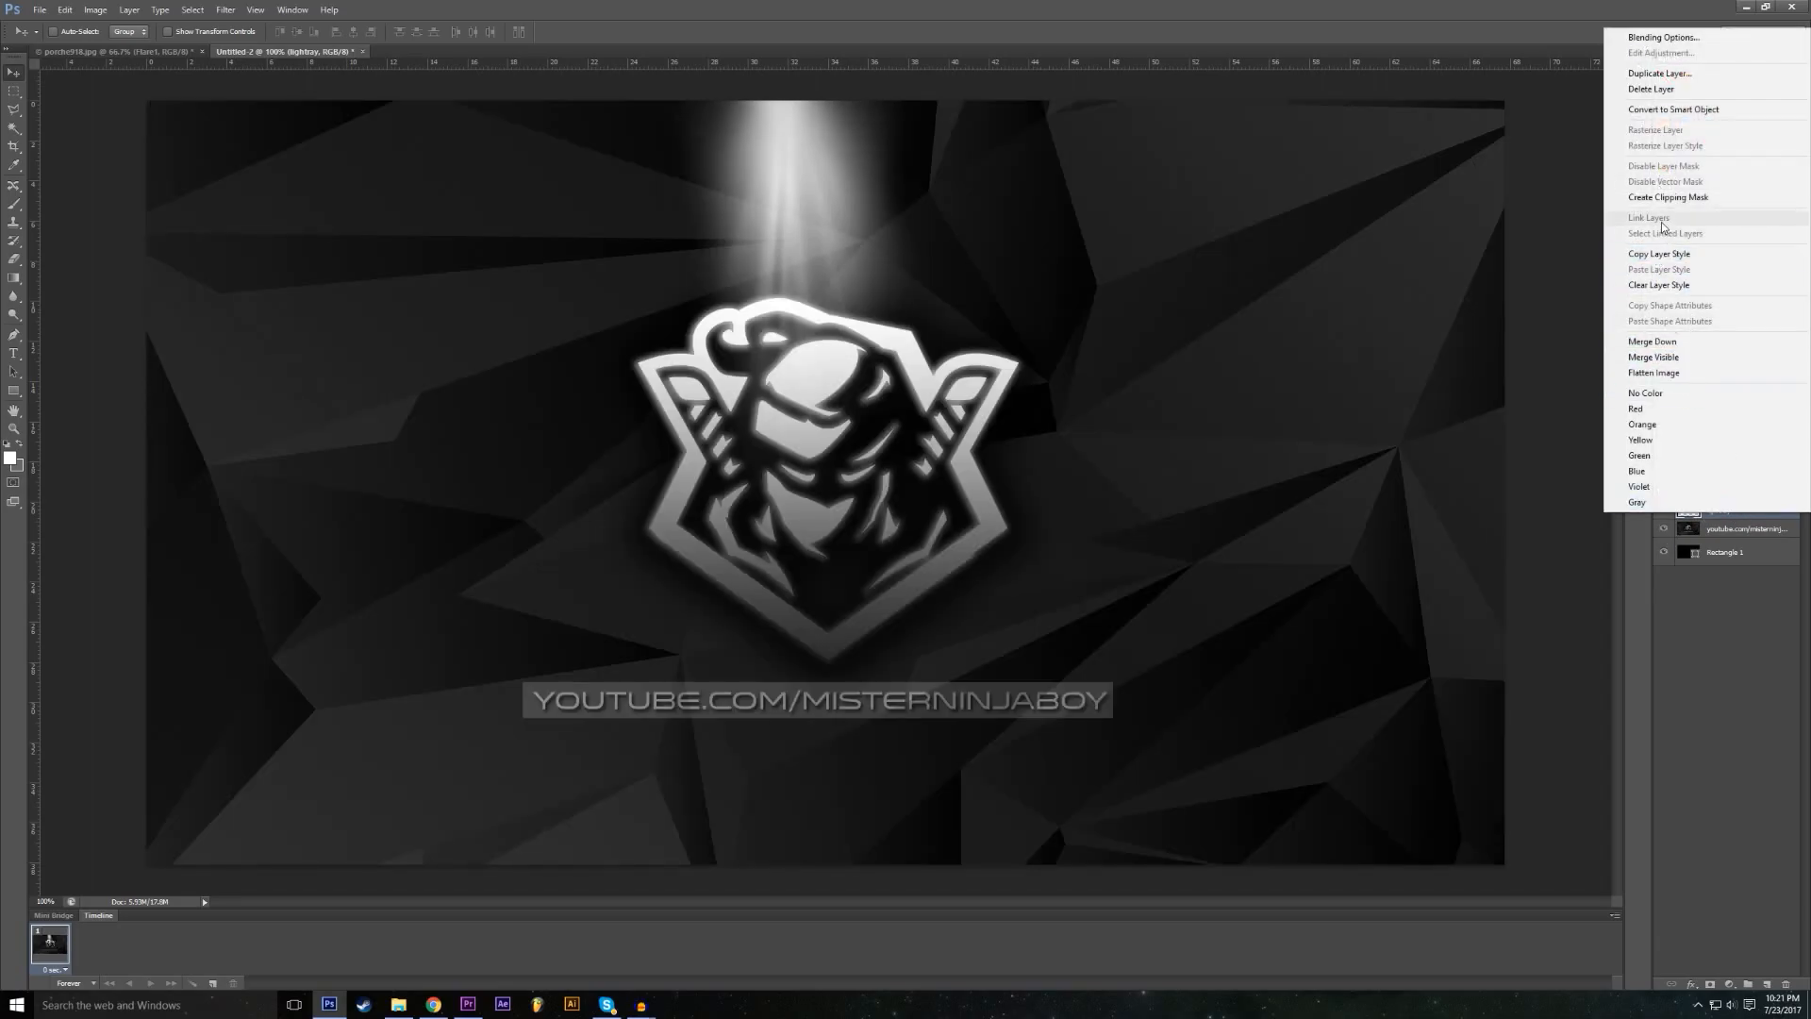
click(1780, 626)
Step: Duplicate the lightray layer from Untitled-2 into porche918.jpg and check the copied ray in the car photo
right_click(1747, 510)
click(1702, 68)
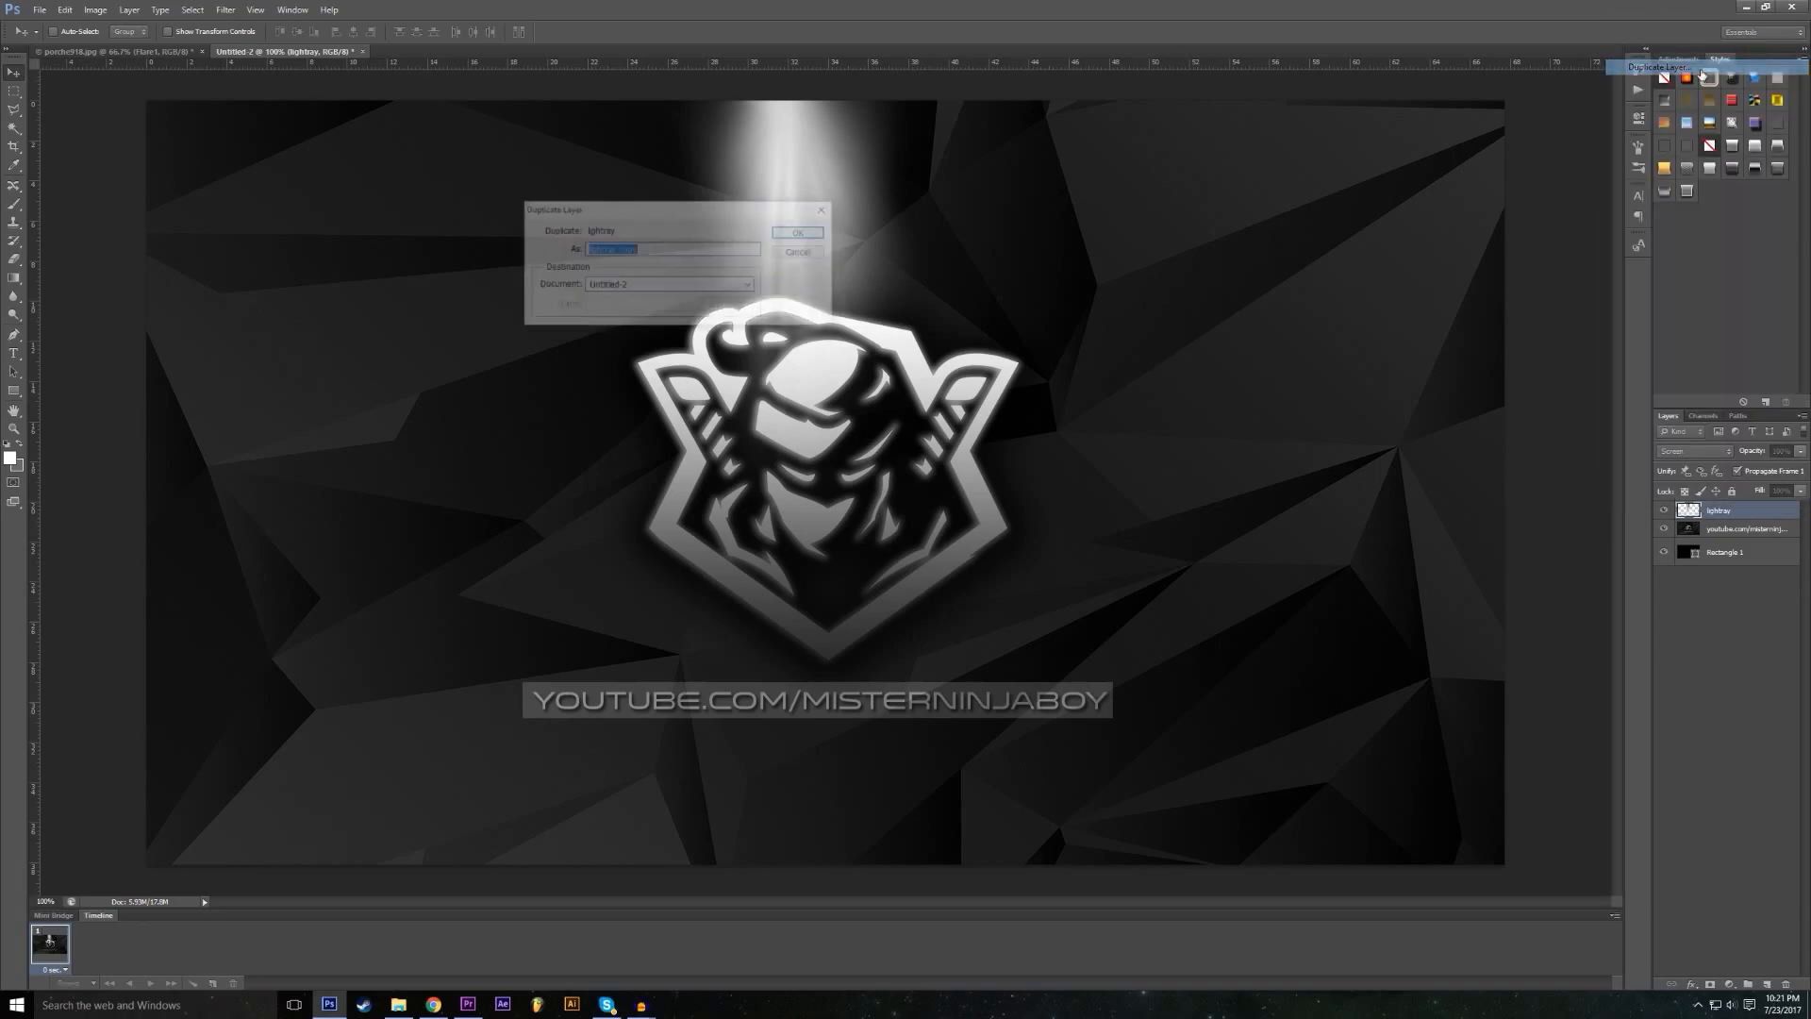
click(643, 285)
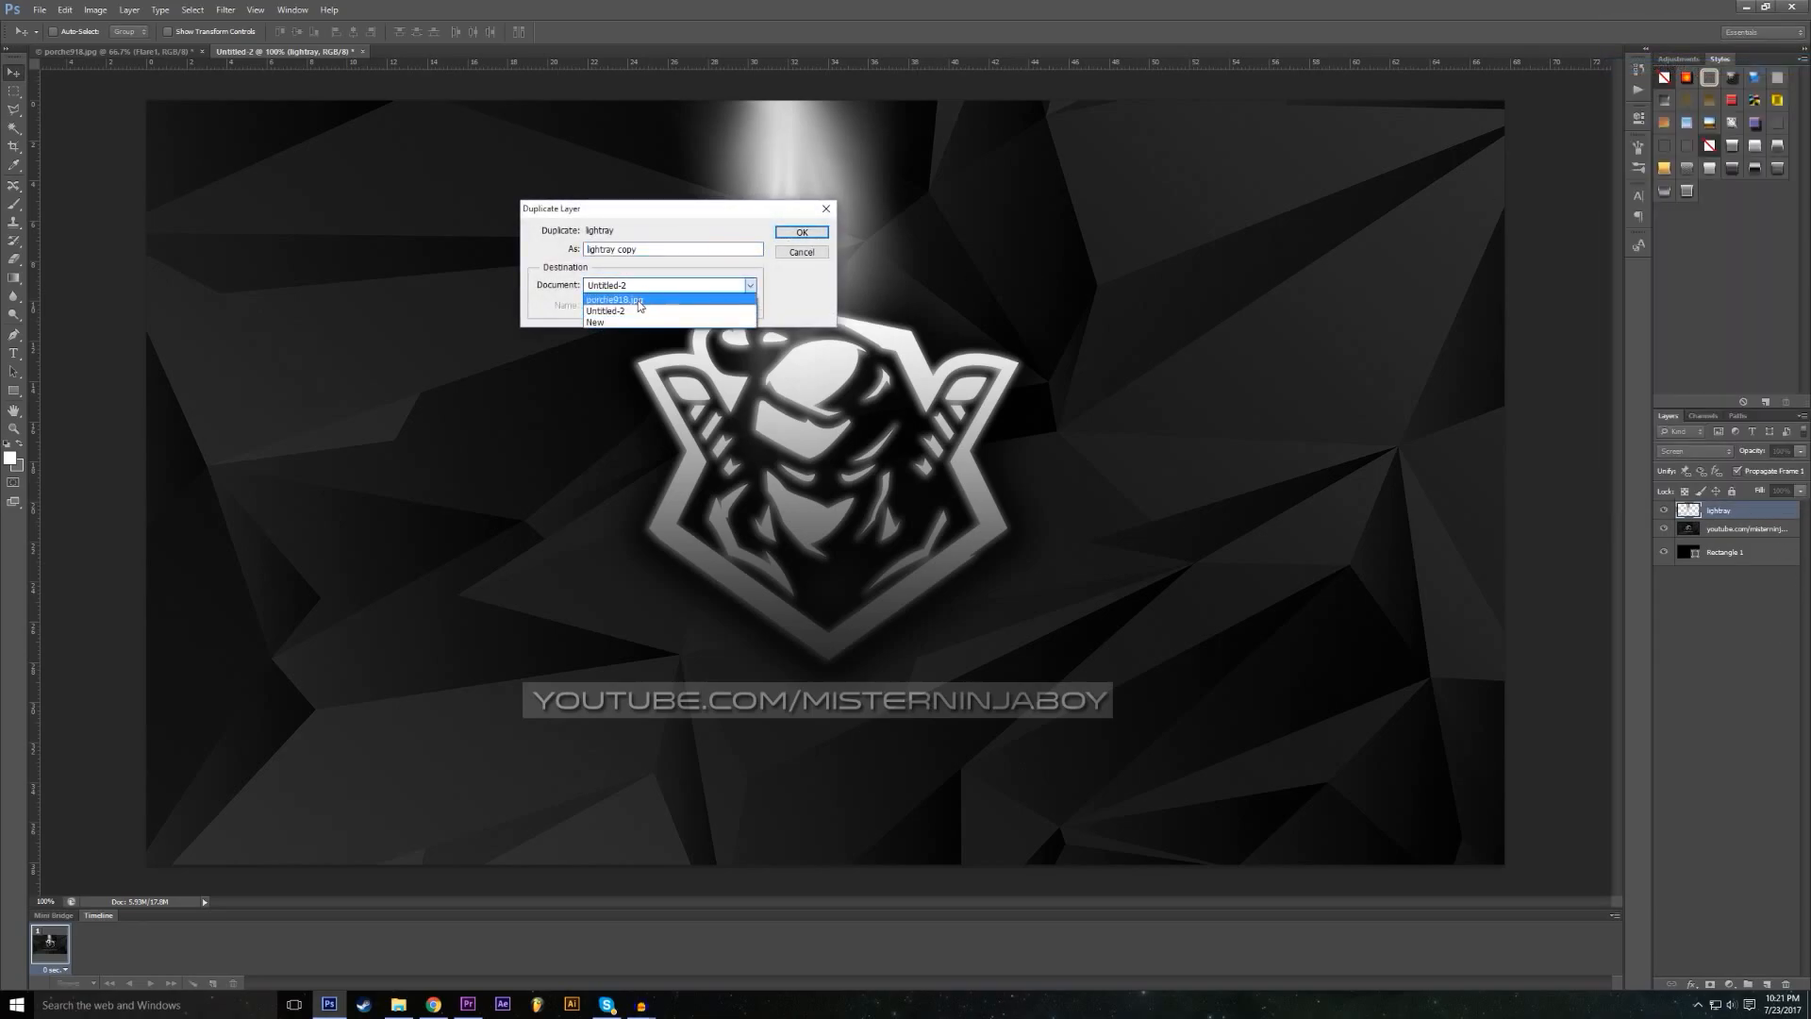
click(639, 299)
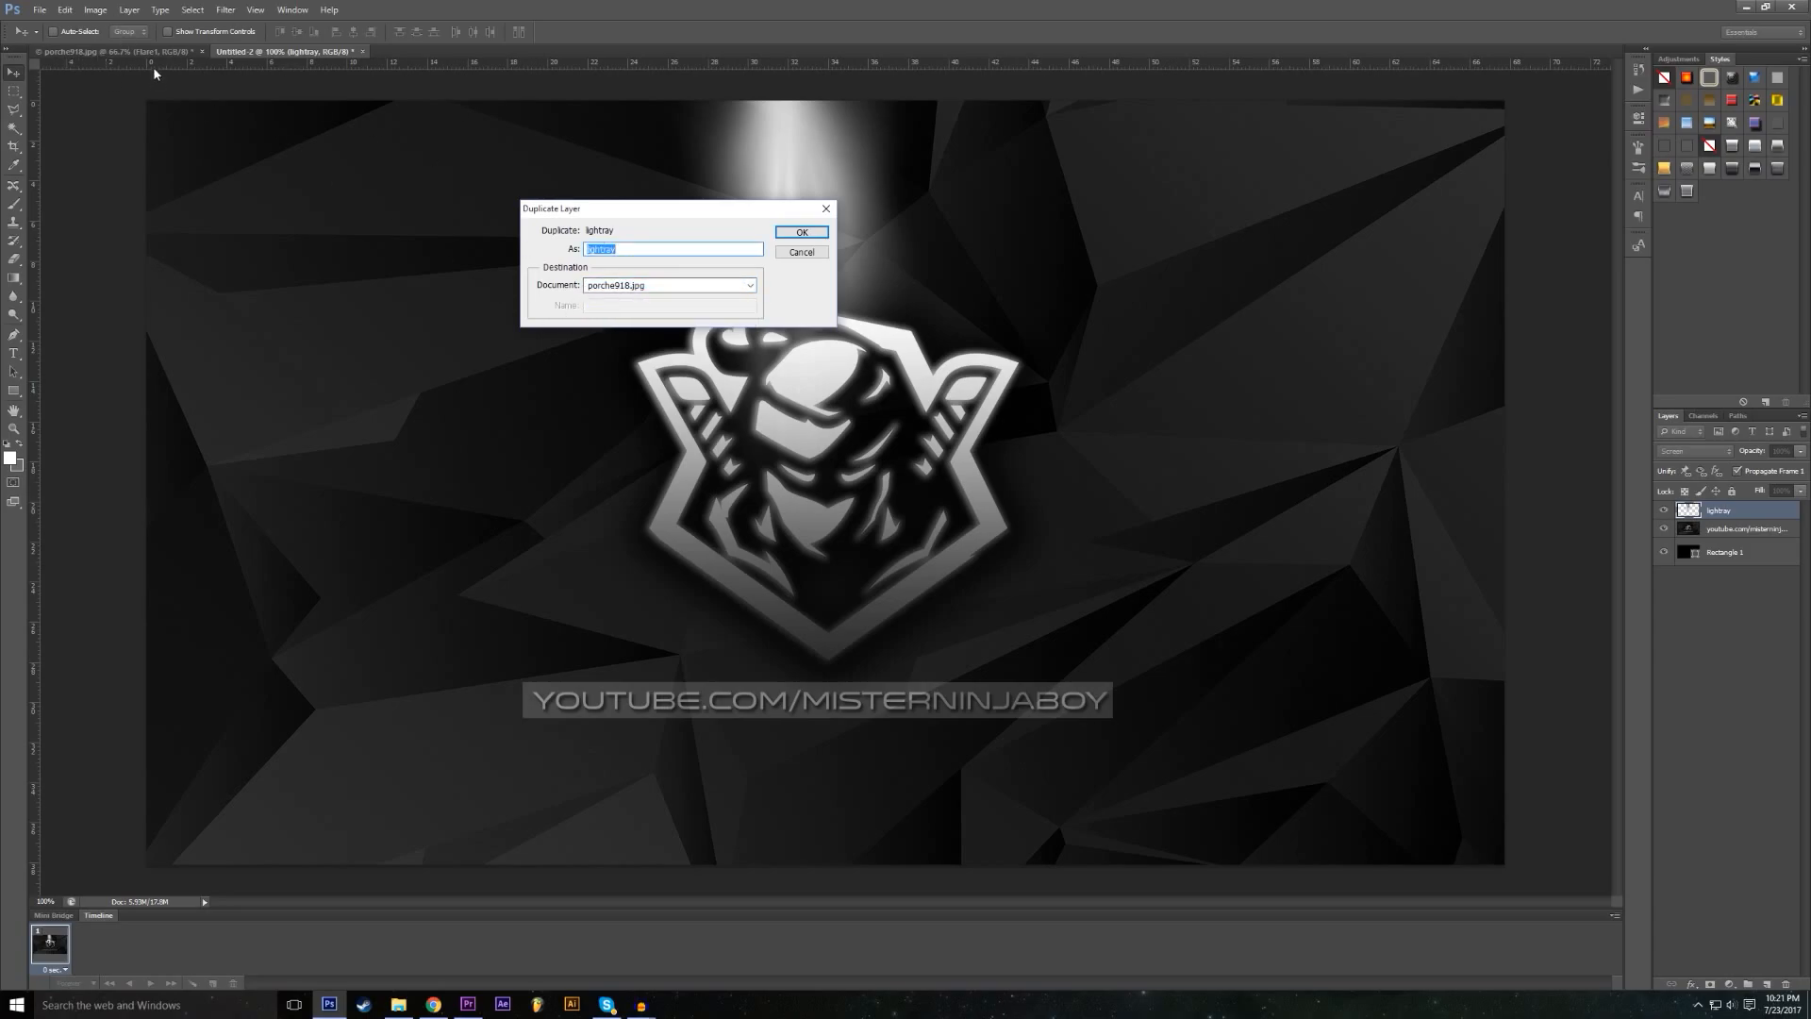
click(617, 288)
click(629, 302)
click(637, 287)
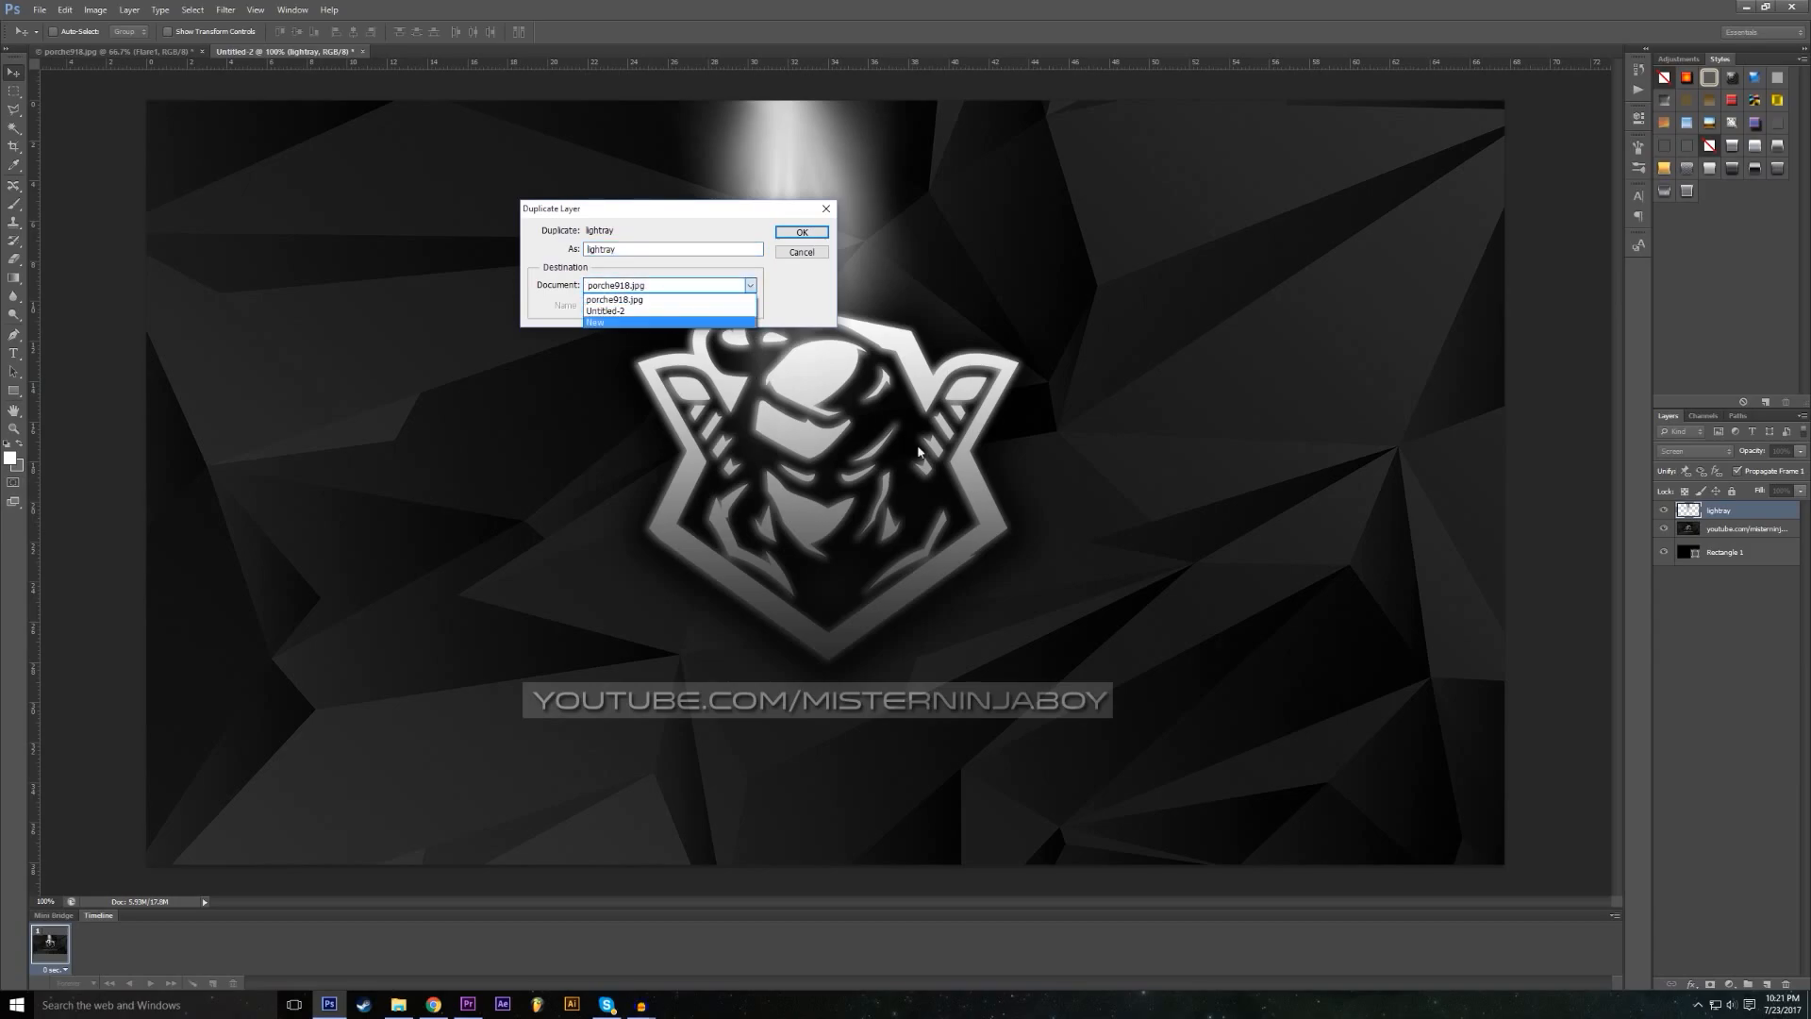
click(618, 299)
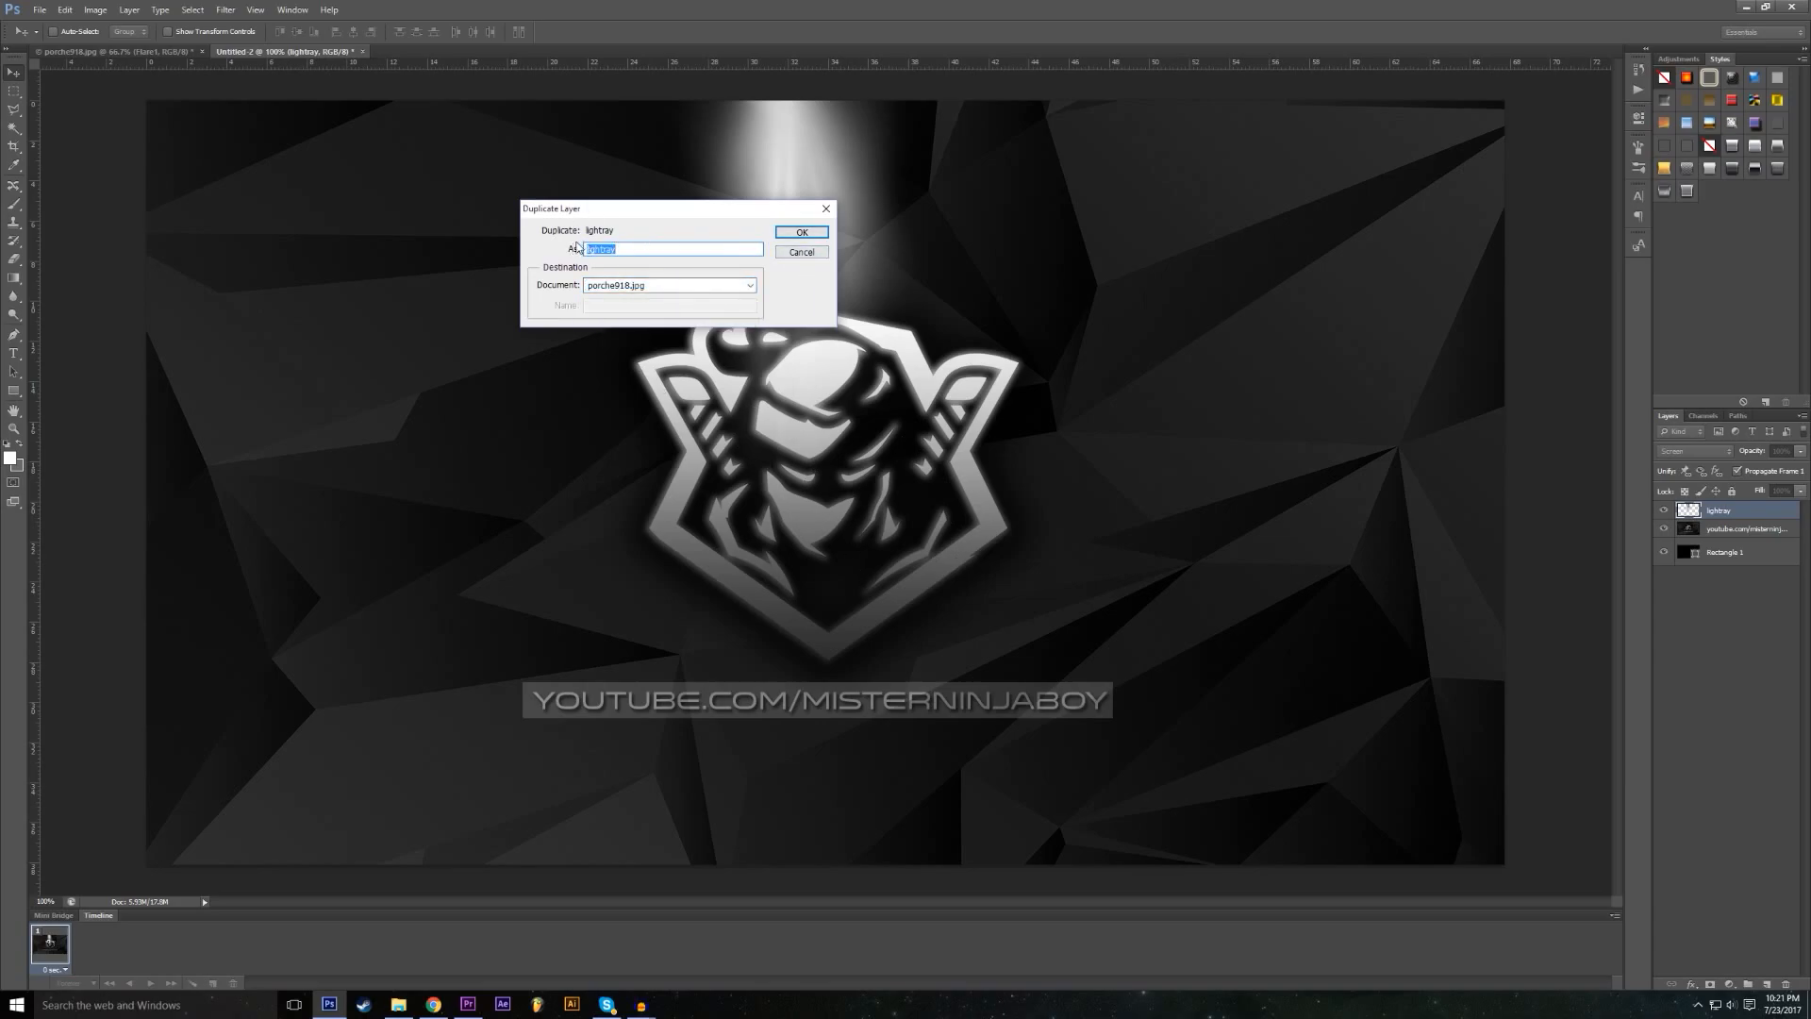
click(802, 232)
click(139, 53)
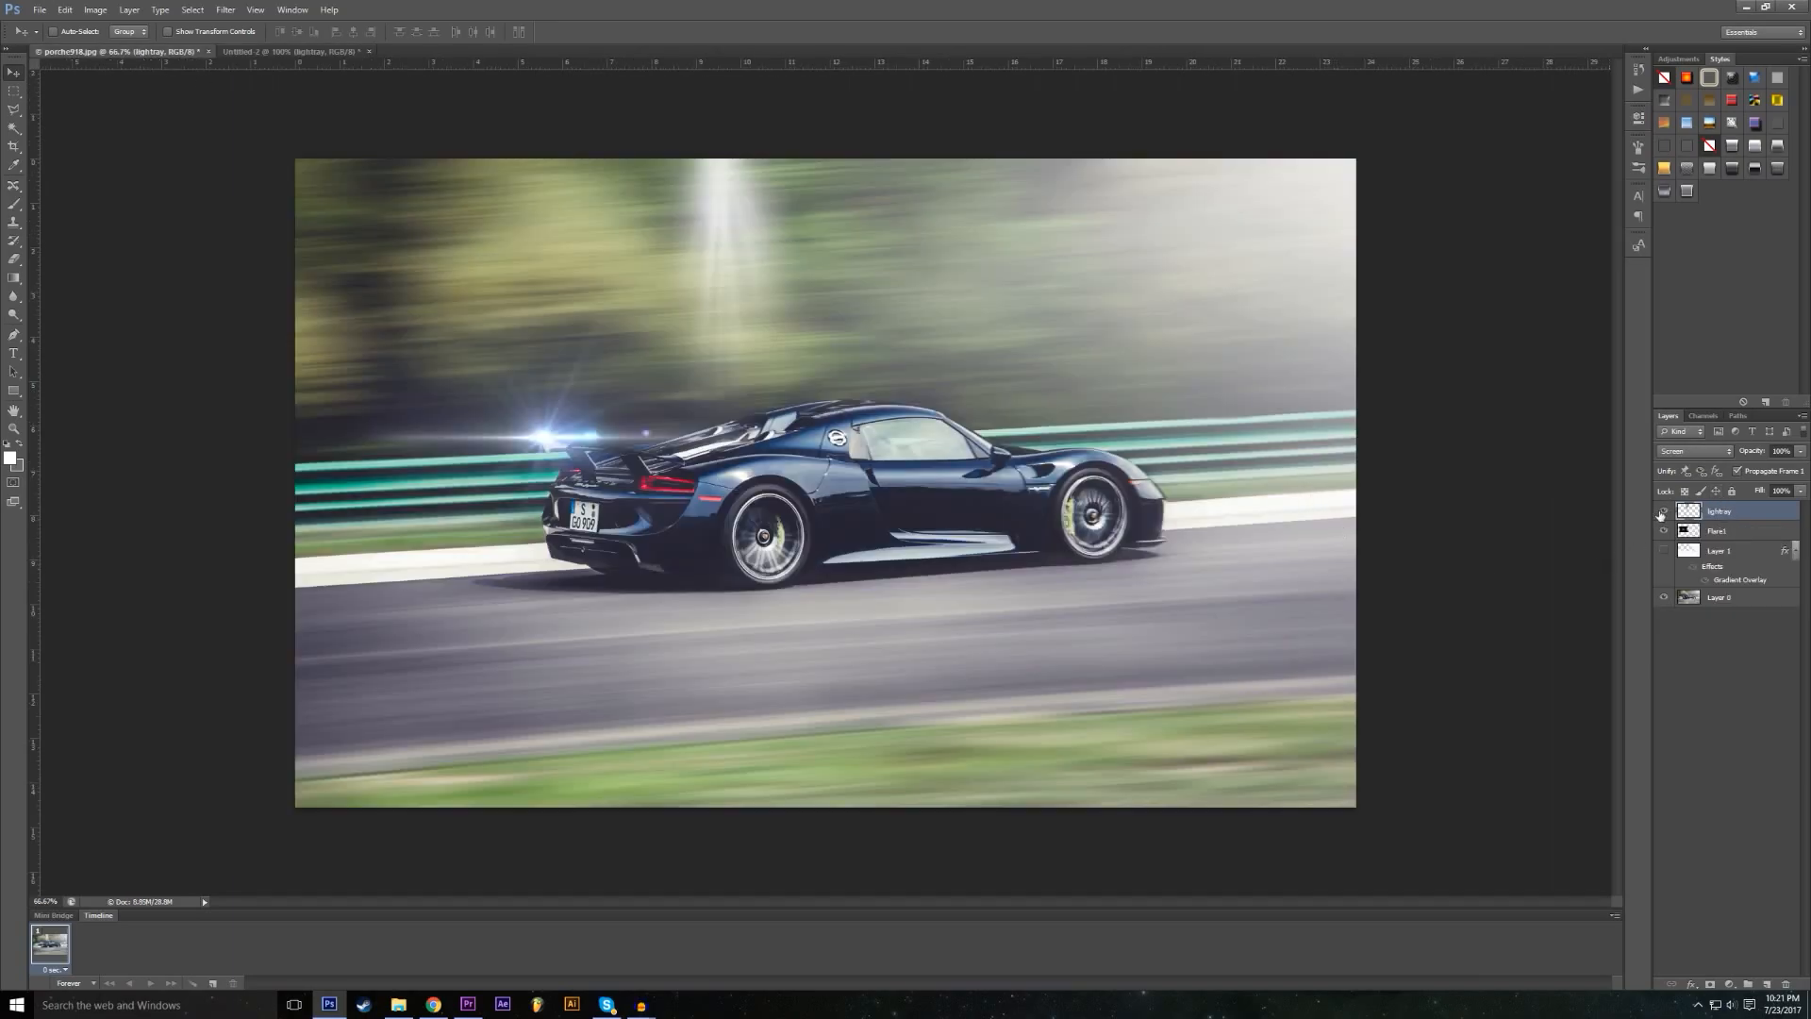
click(1665, 512)
click(1665, 512)
Step: Enlarge the light ray to about 178% and move it behind the rear of the car
drag(830, 292, 898, 275)
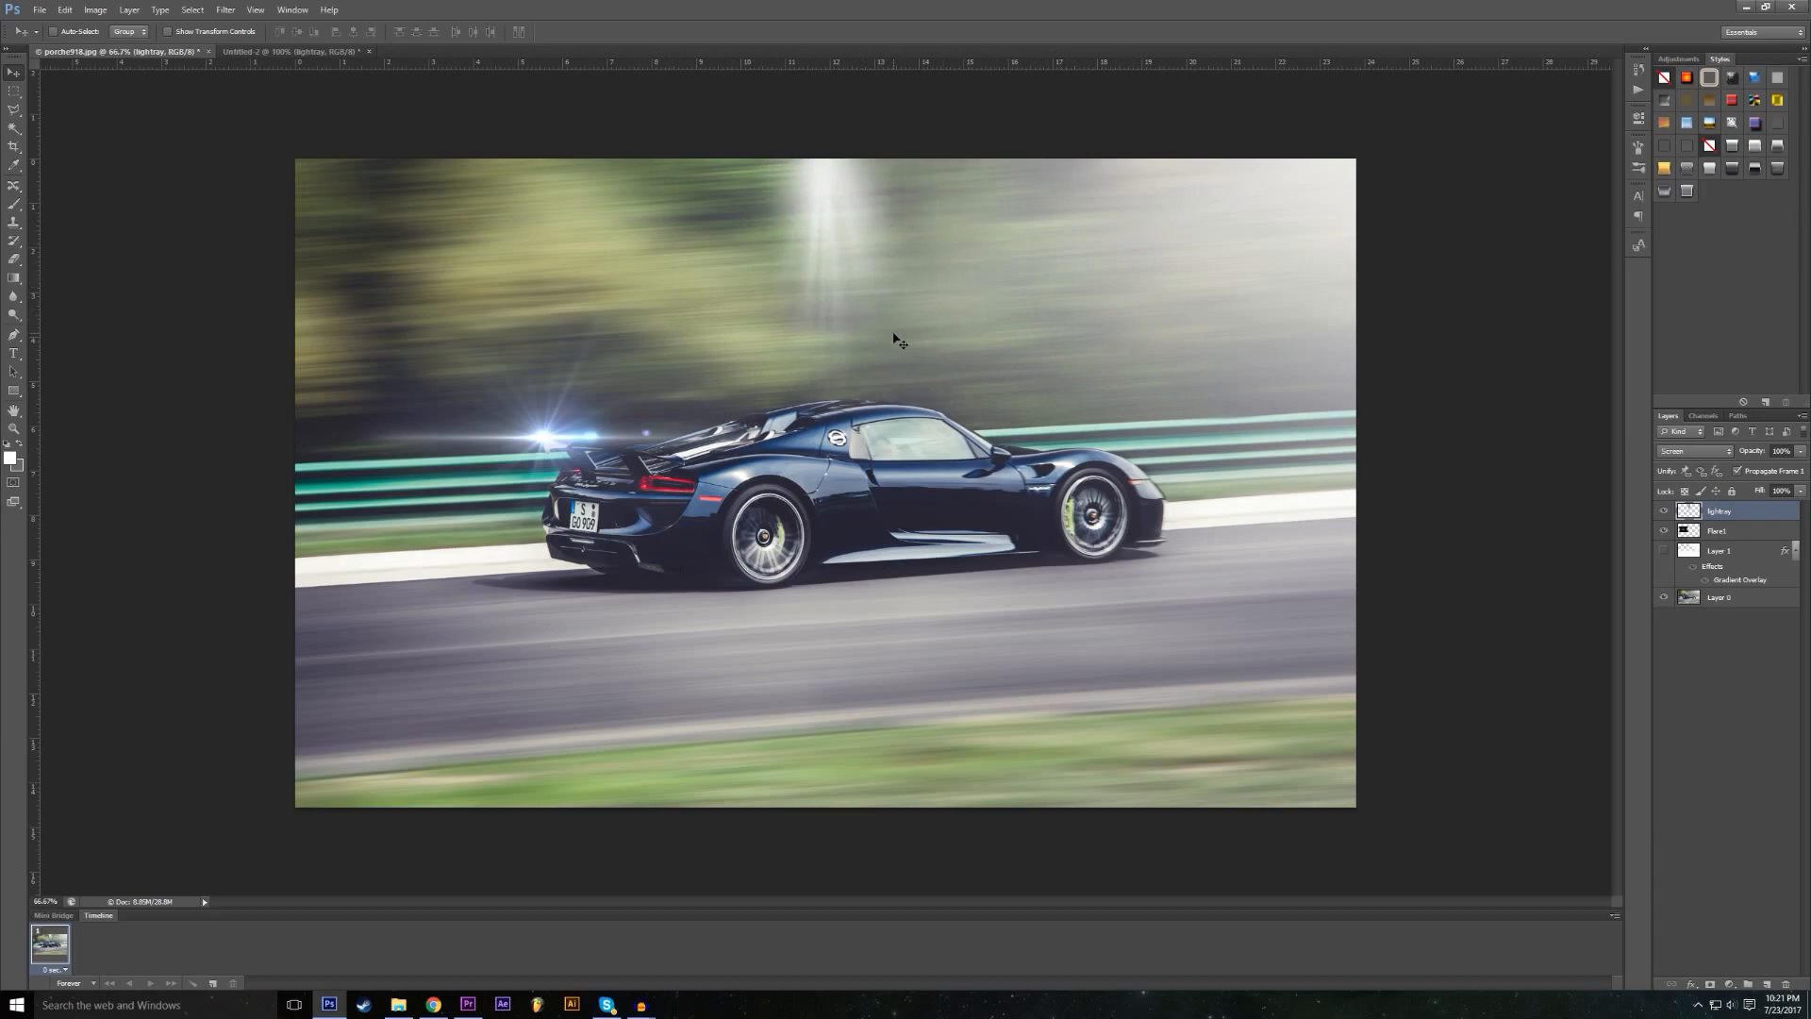
key(ctrl+t)
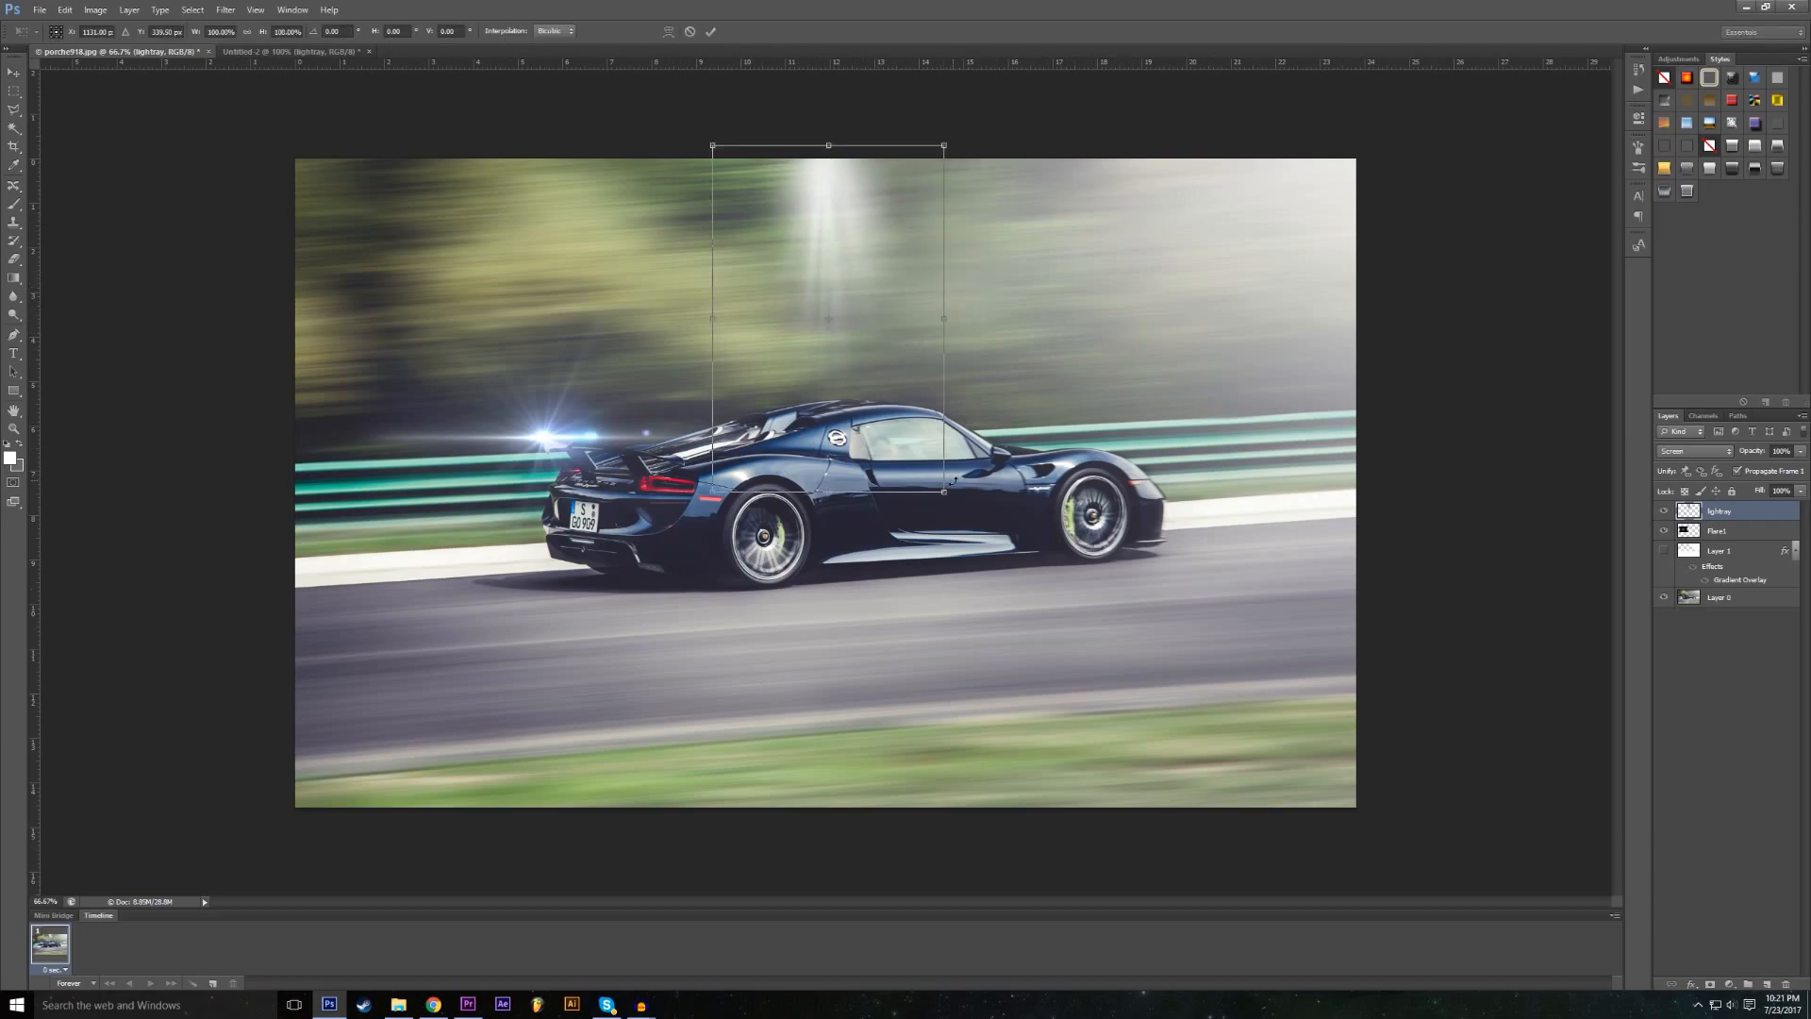
drag(945, 492, 1205, 706)
drag(1045, 542, 924, 516)
drag(907, 404, 845, 433)
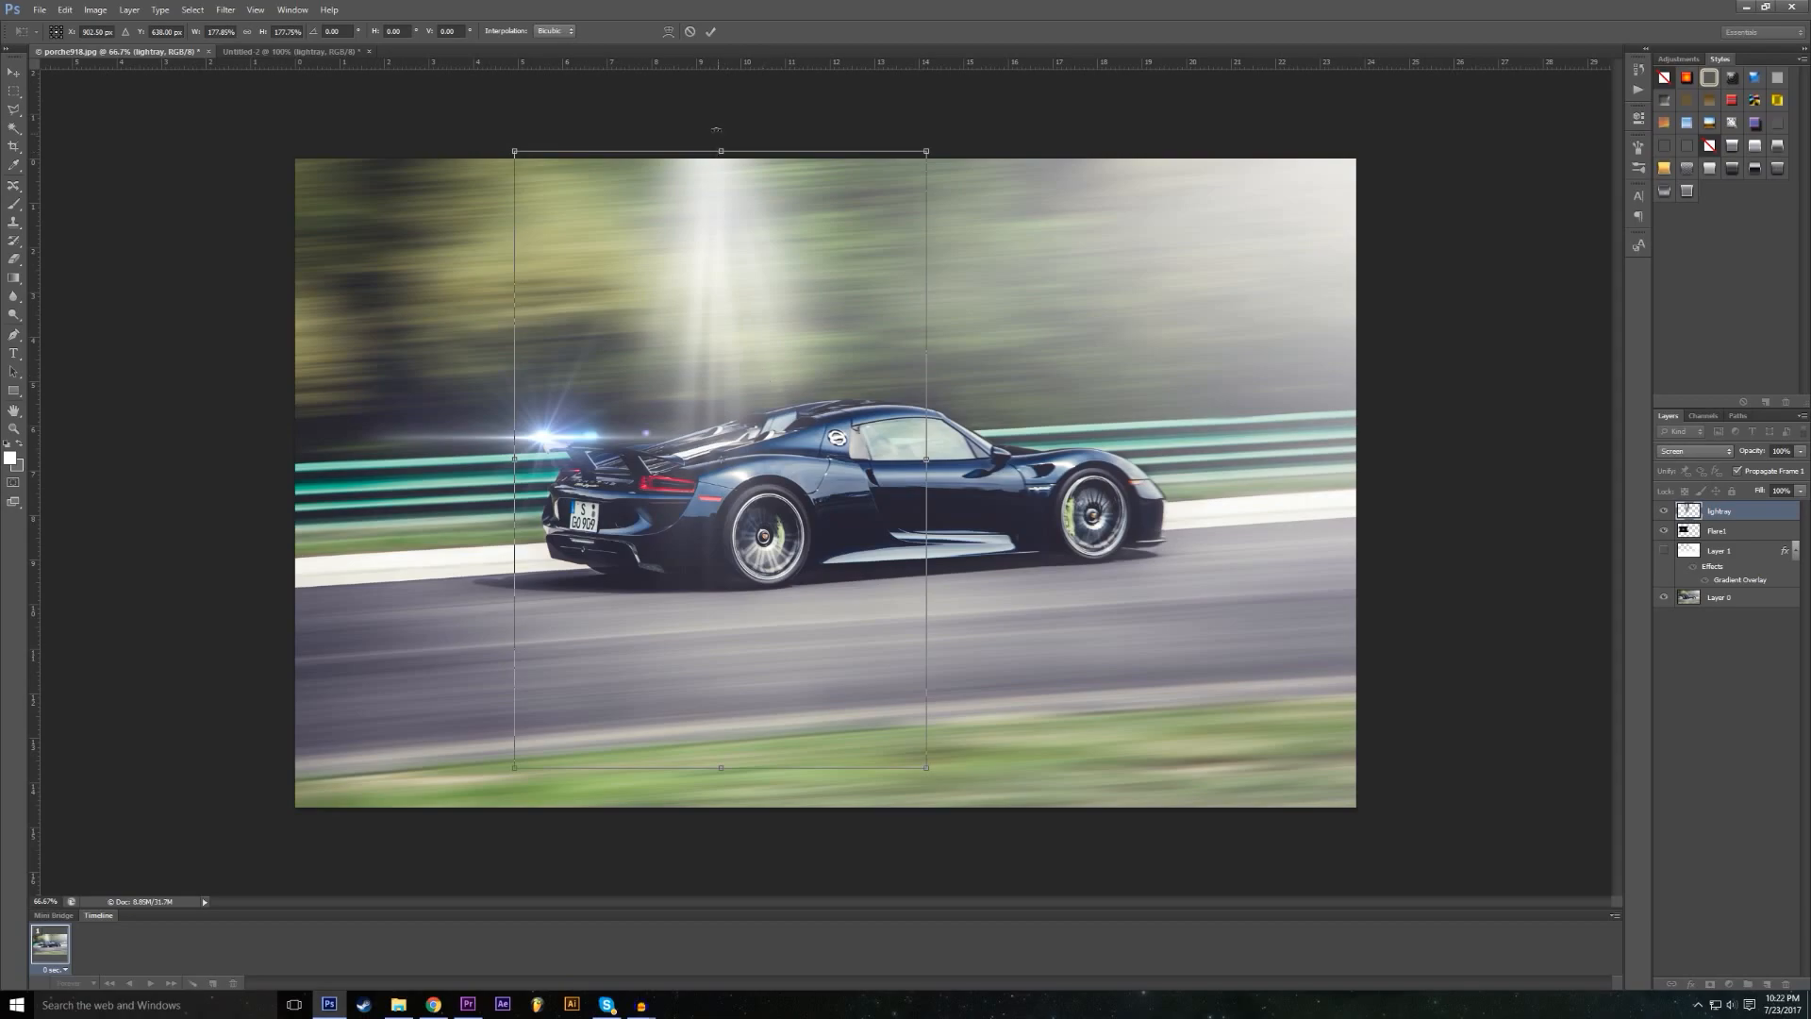
click(711, 31)
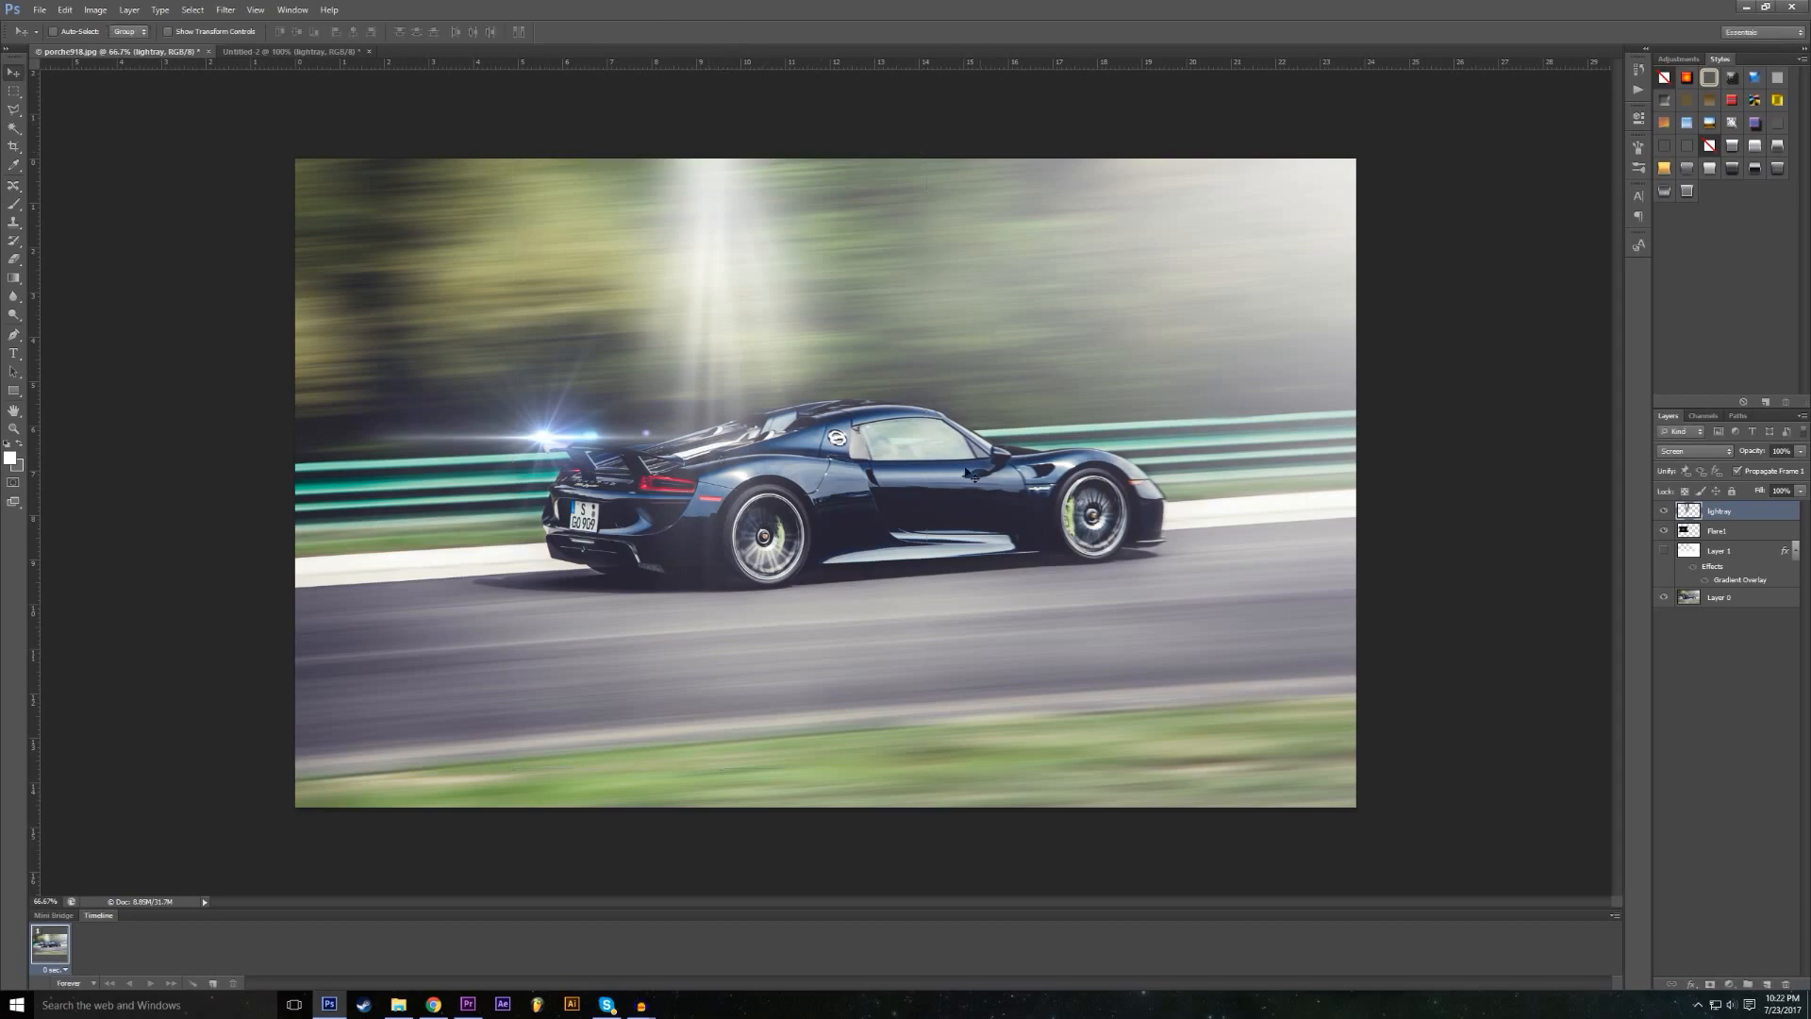
drag(699, 489, 670, 445)
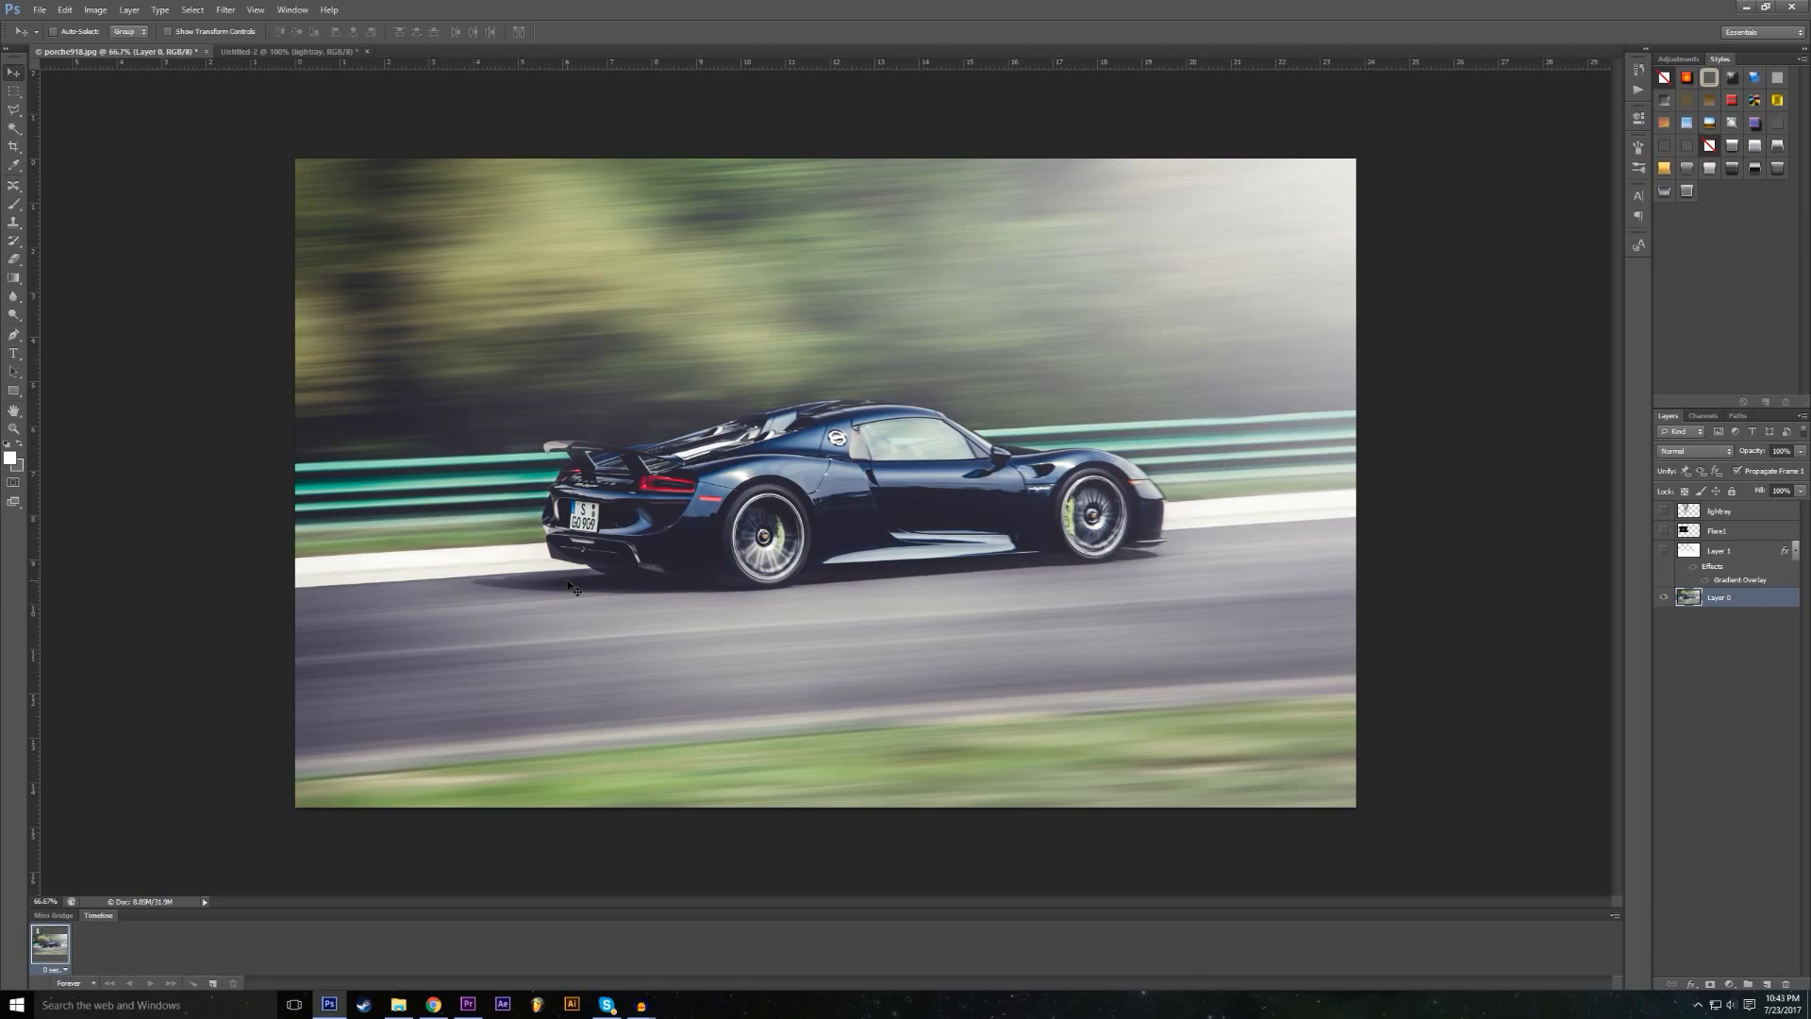
Step: Try the Oil Paint filter on Layer 0 with Stylization 2.62, Cleanliness 4.85, Scale 10 and Bristle Detail 10, and cancel it
click(226, 9)
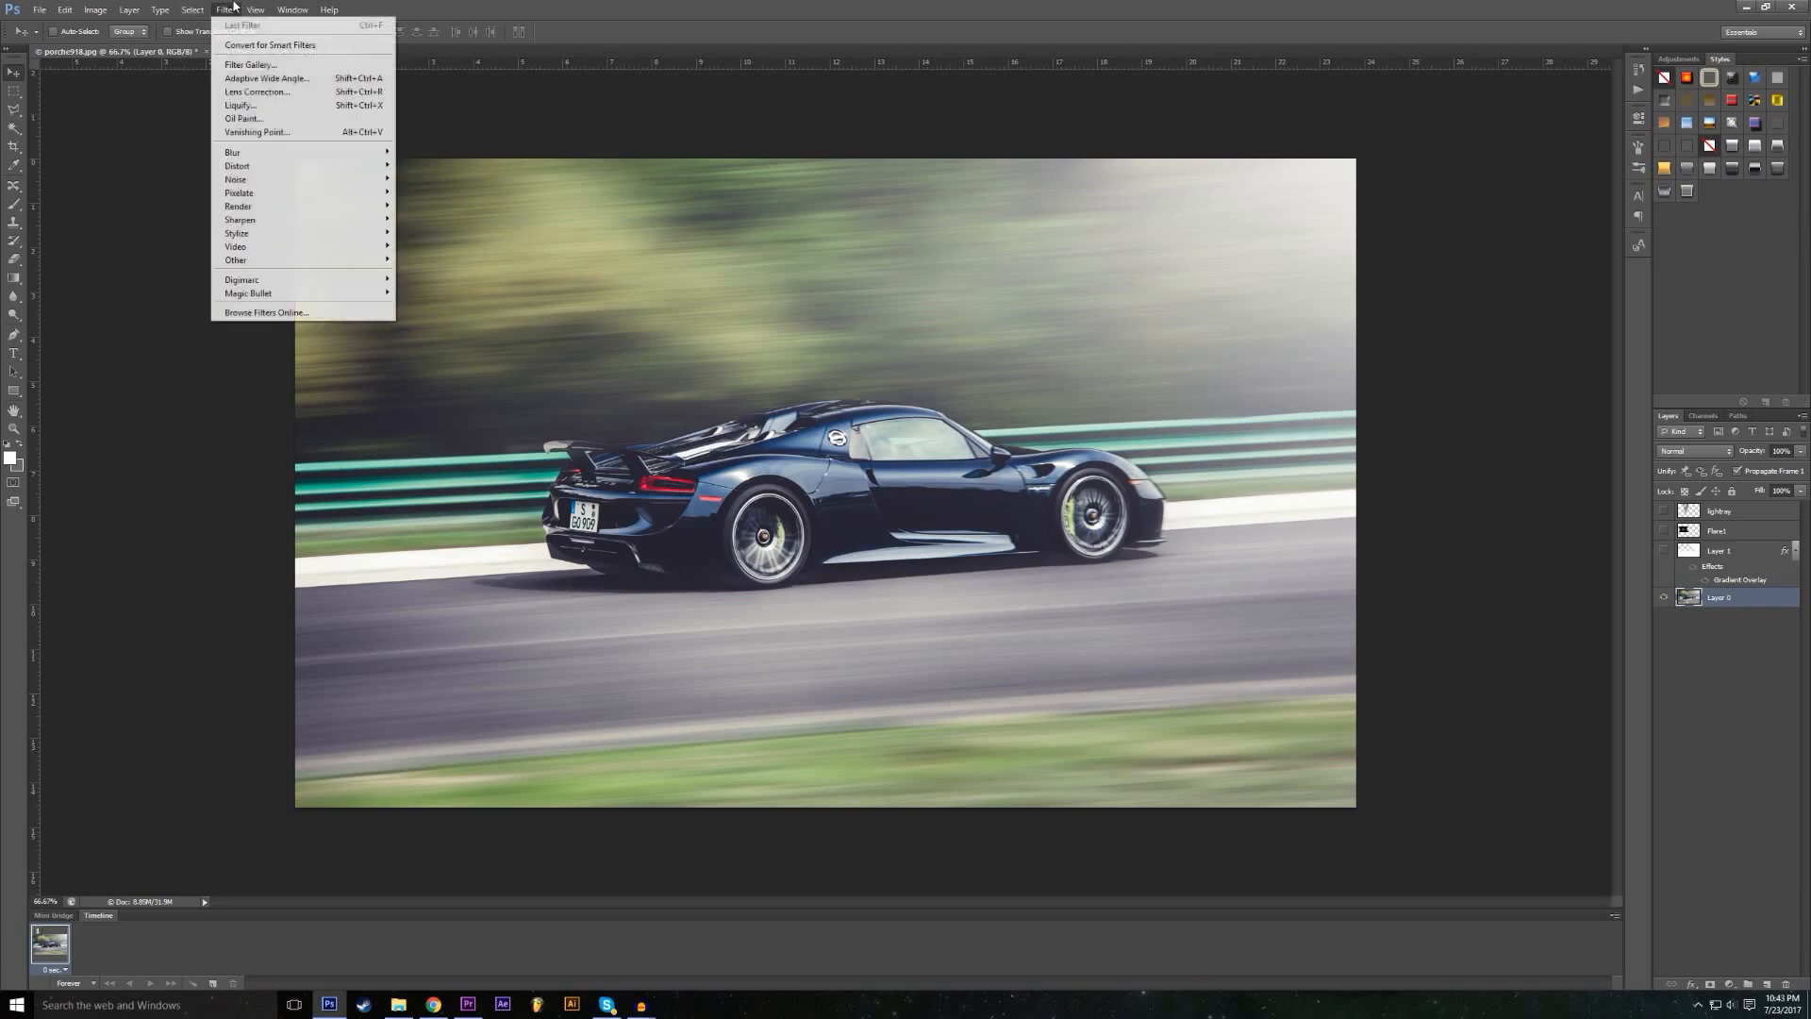
click(252, 121)
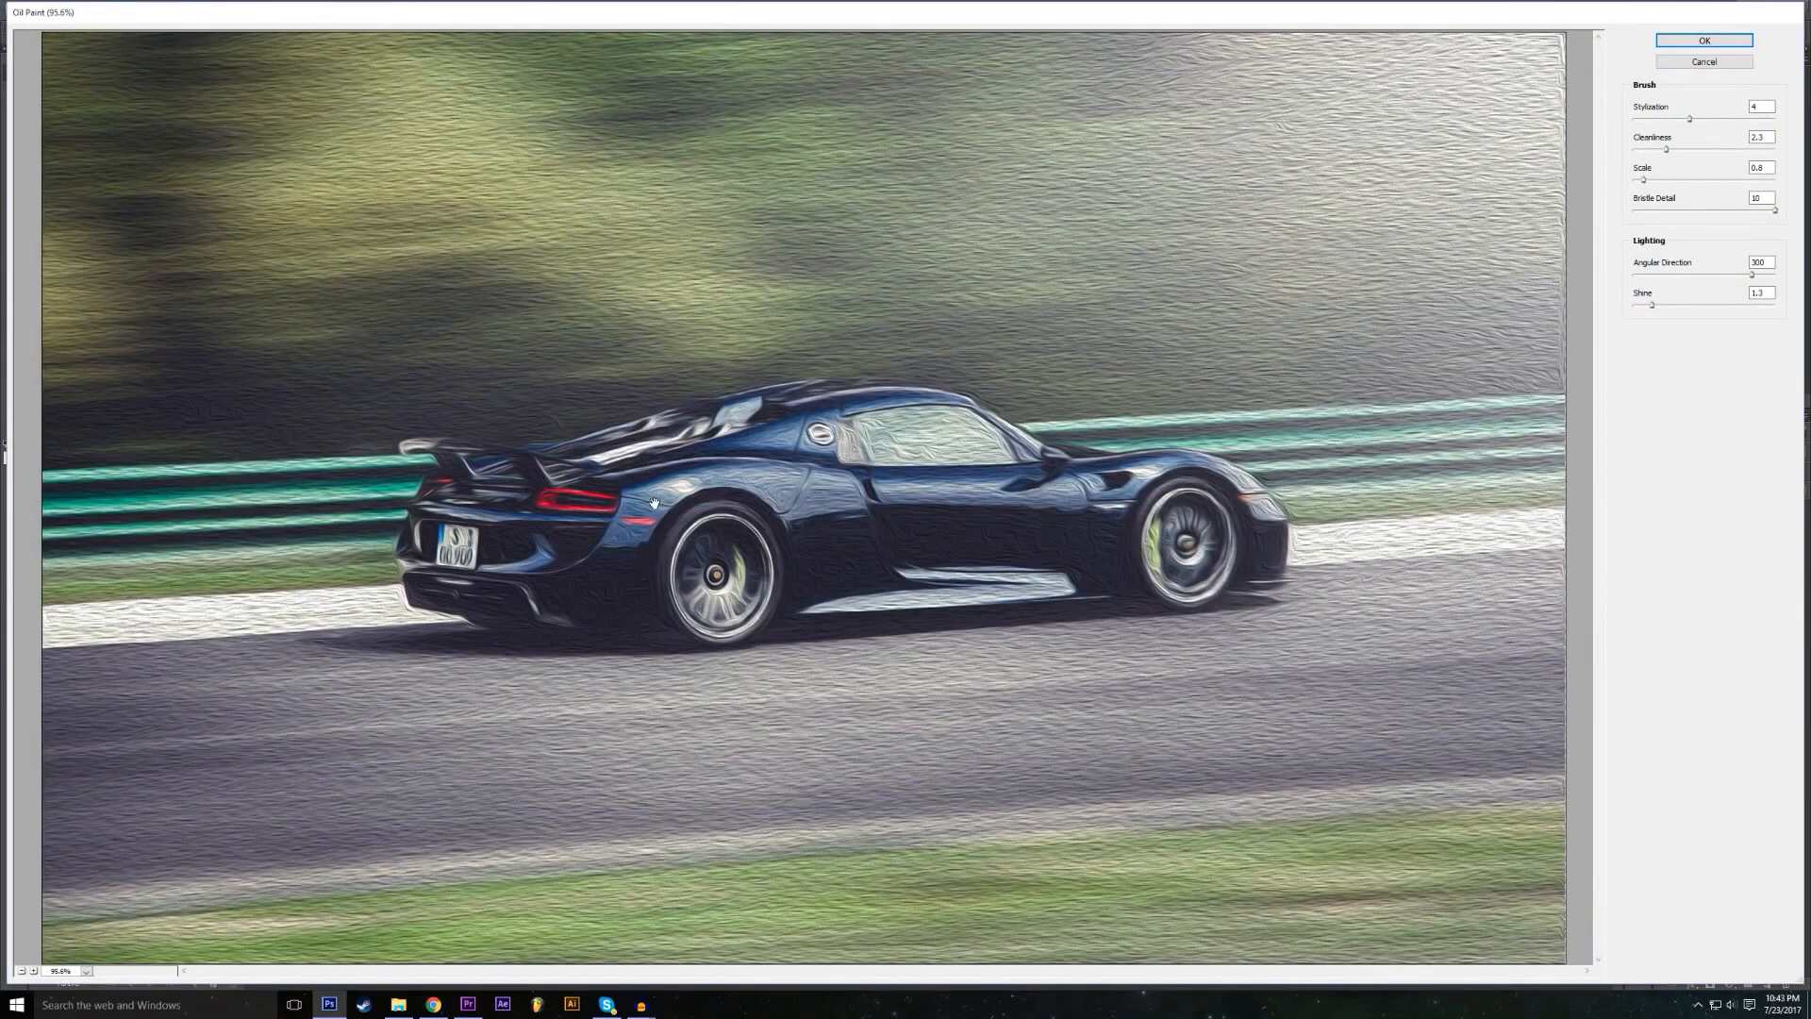
drag(714, 16, 687, 3)
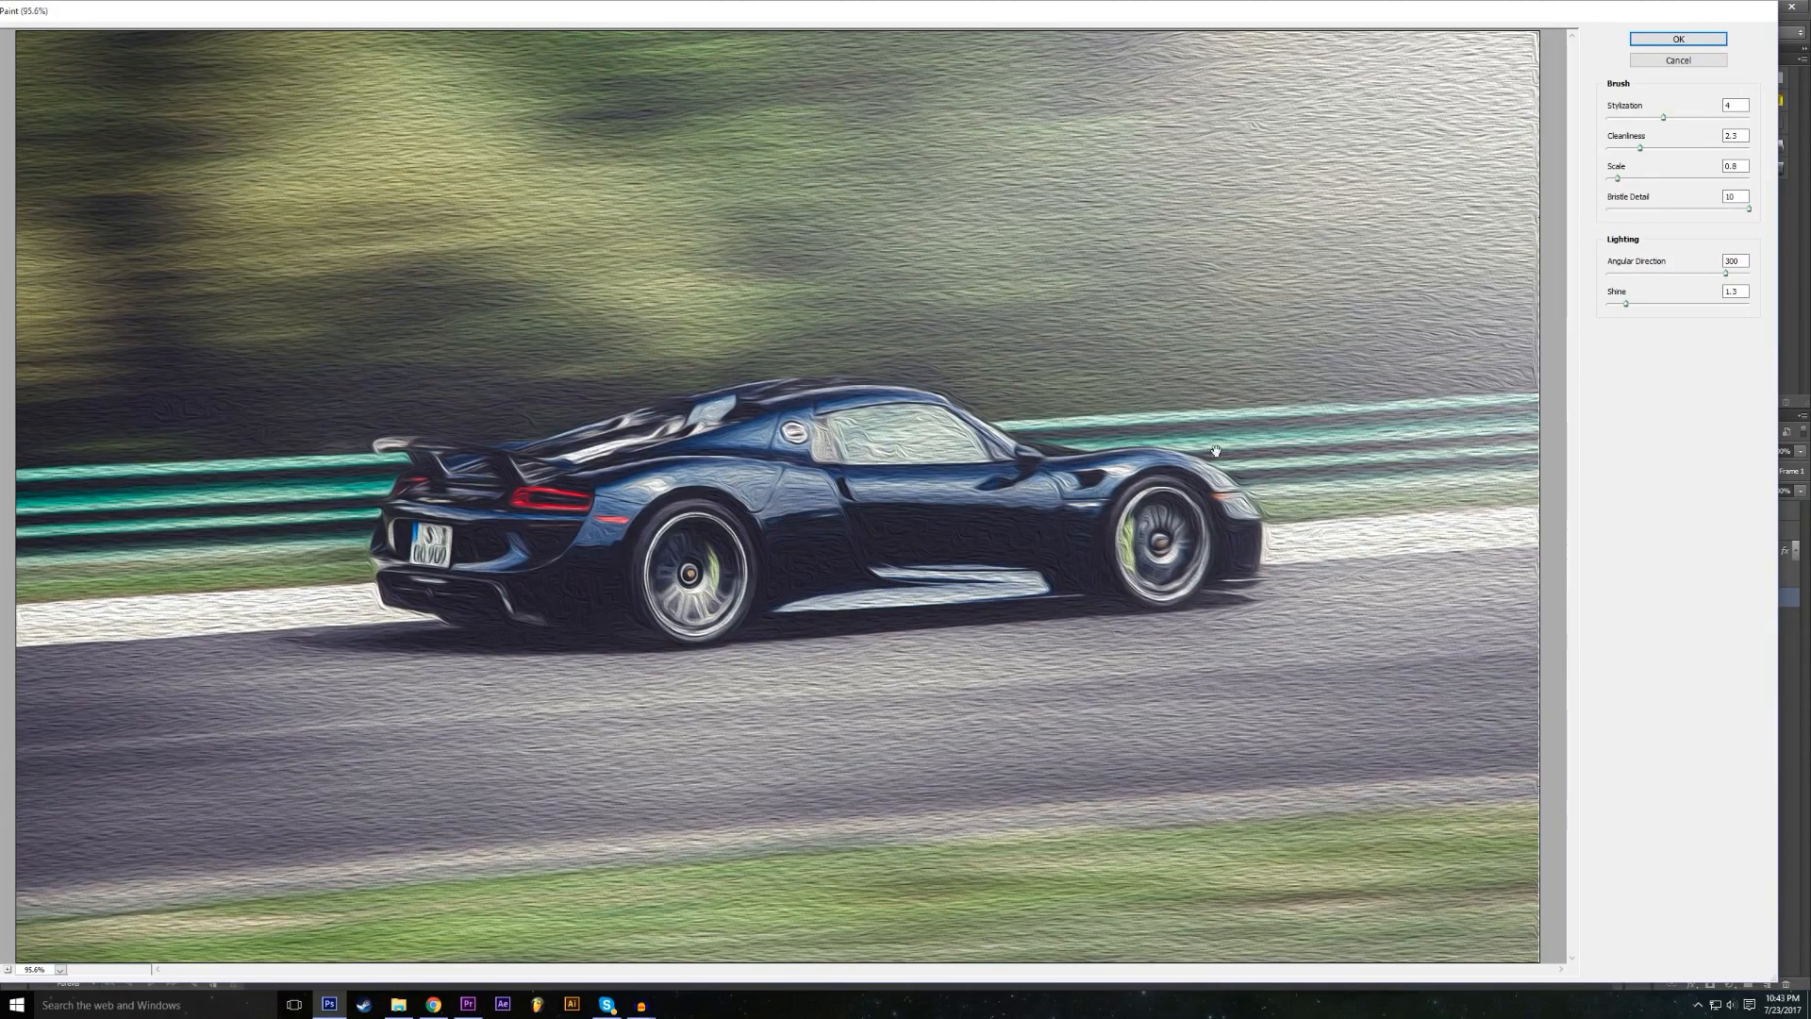
mouse_move(1663, 117)
mouse_down()
mouse_move(1686, 120)
mouse_move(1668, 178)
mouse_move(1700, 177)
mouse_move(1589, 173)
mouse_move(1793, 195)
mouse_up()
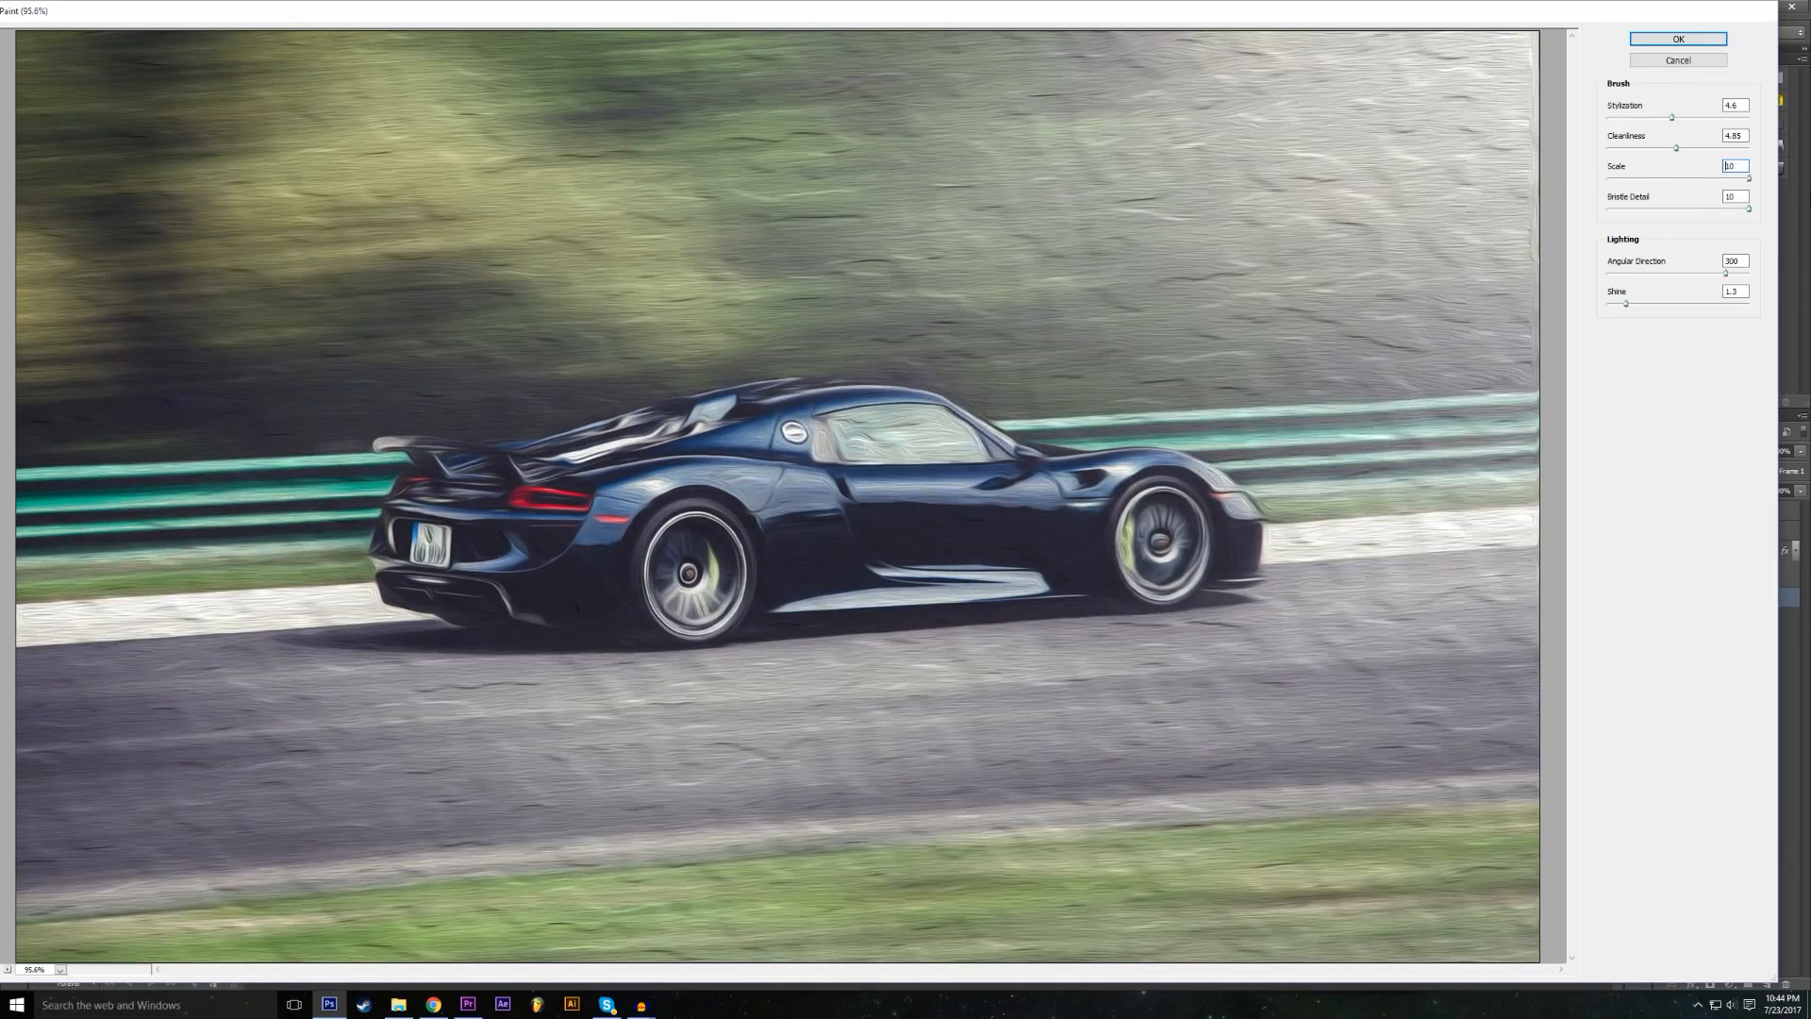
click(1648, 209)
drag(1620, 213, 1785, 226)
click(1609, 214)
drag(1741, 215, 1689, 211)
drag(1525, 212, 1569, 202)
click(1634, 209)
mouse_move(1672, 119)
mouse_down()
mouse_move(1610, 120)
mouse_move(1738, 135)
mouse_move(1566, 132)
mouse_move(1705, 143)
mouse_move(1644, 140)
mouse_up()
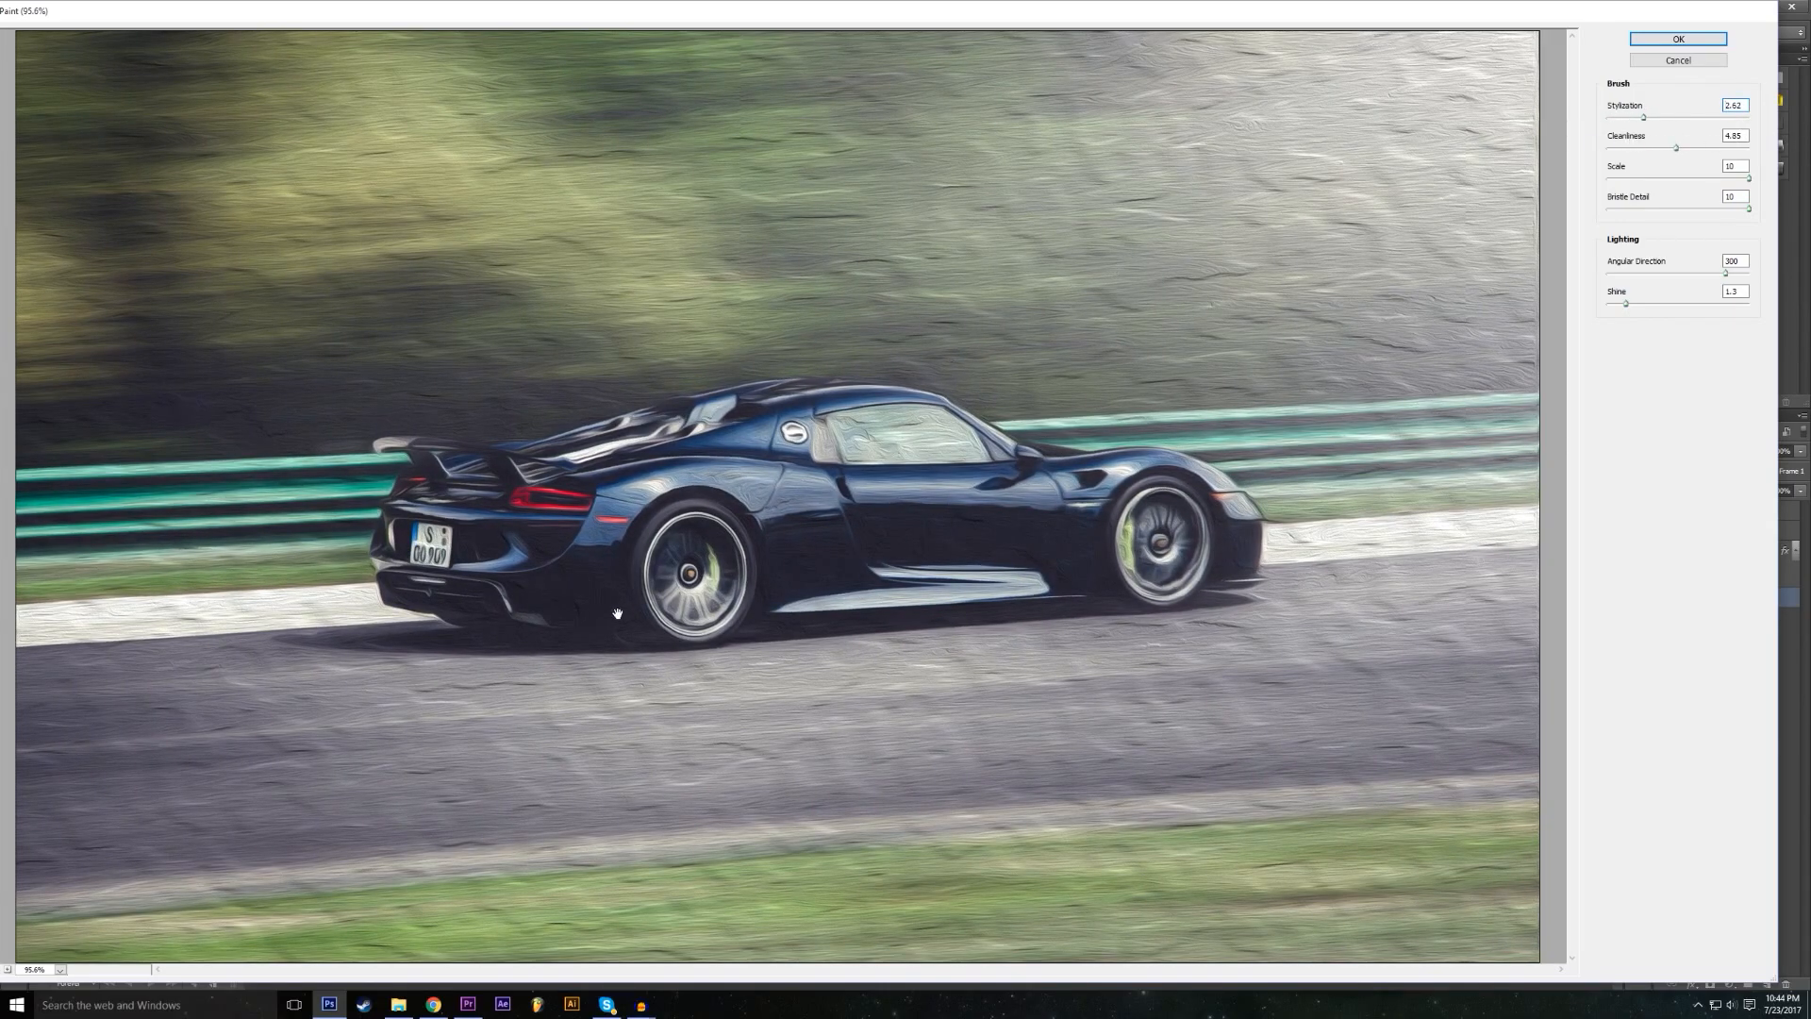
click(1667, 58)
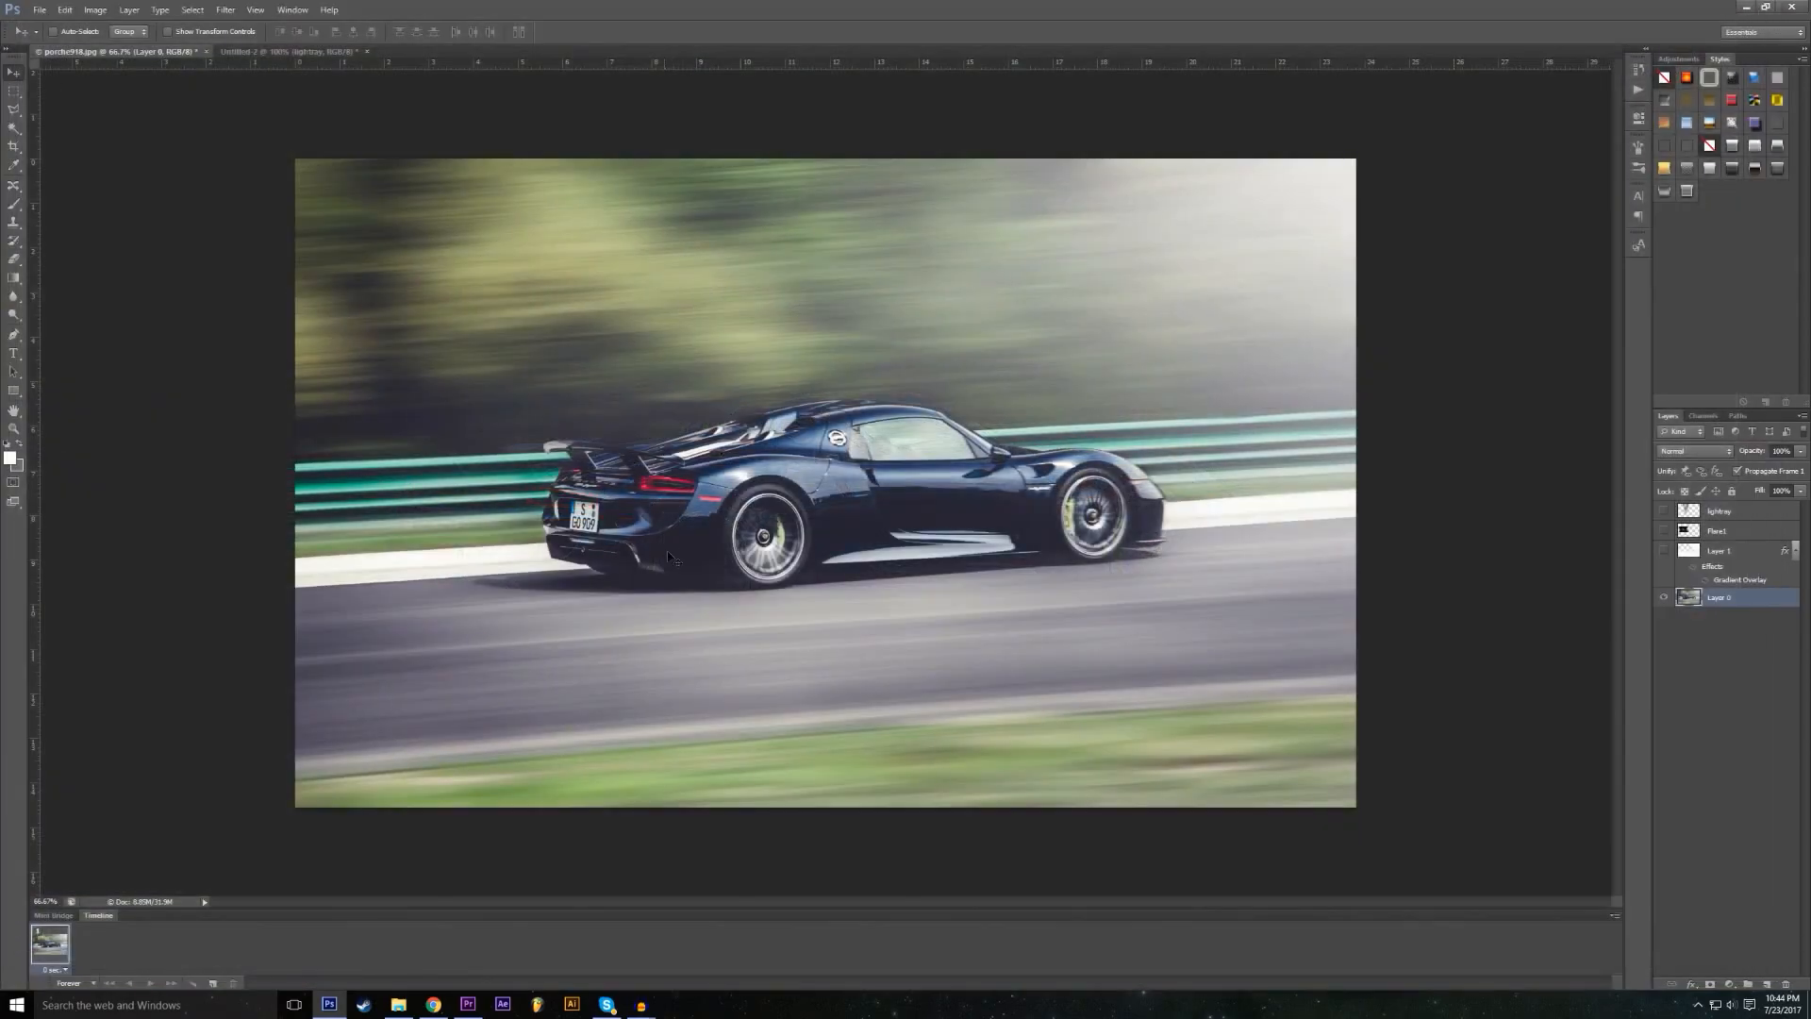
Step: Preview a Gaussian Blur on Layer 0 with a reduced radius and cancel it
click(255, 9)
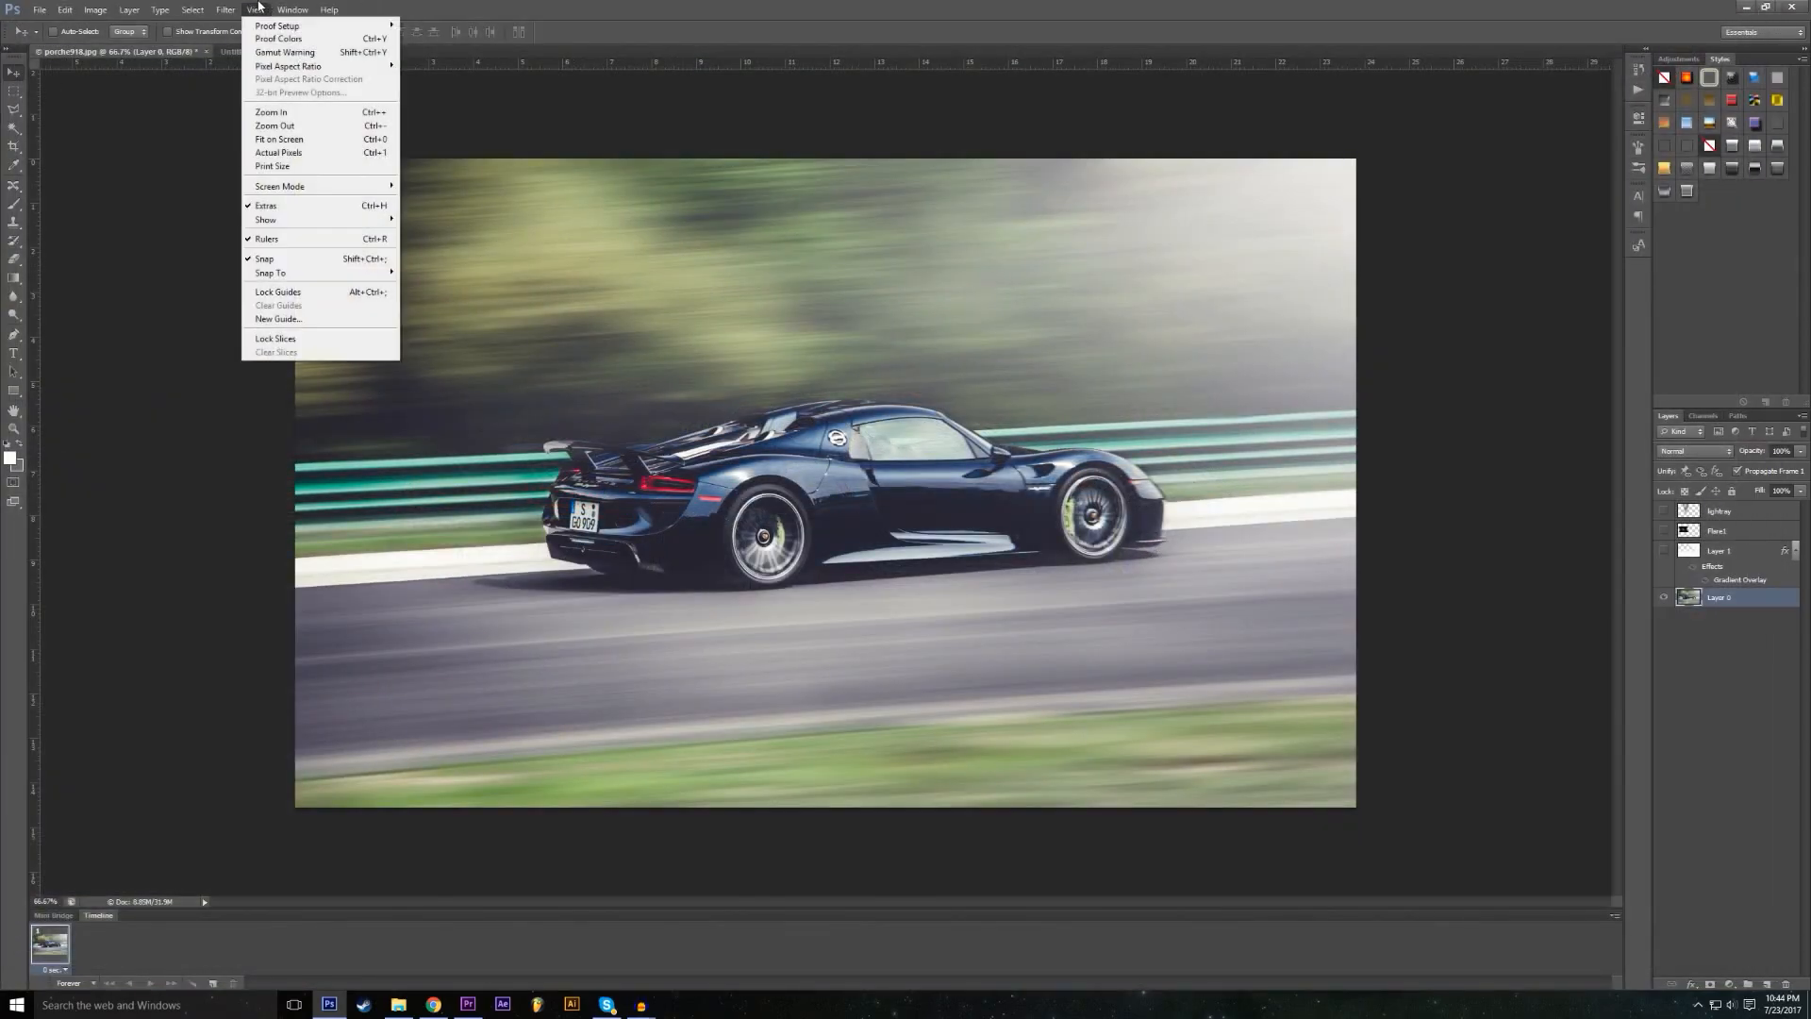
mouse_move(226, 9)
mouse_move(286, 153)
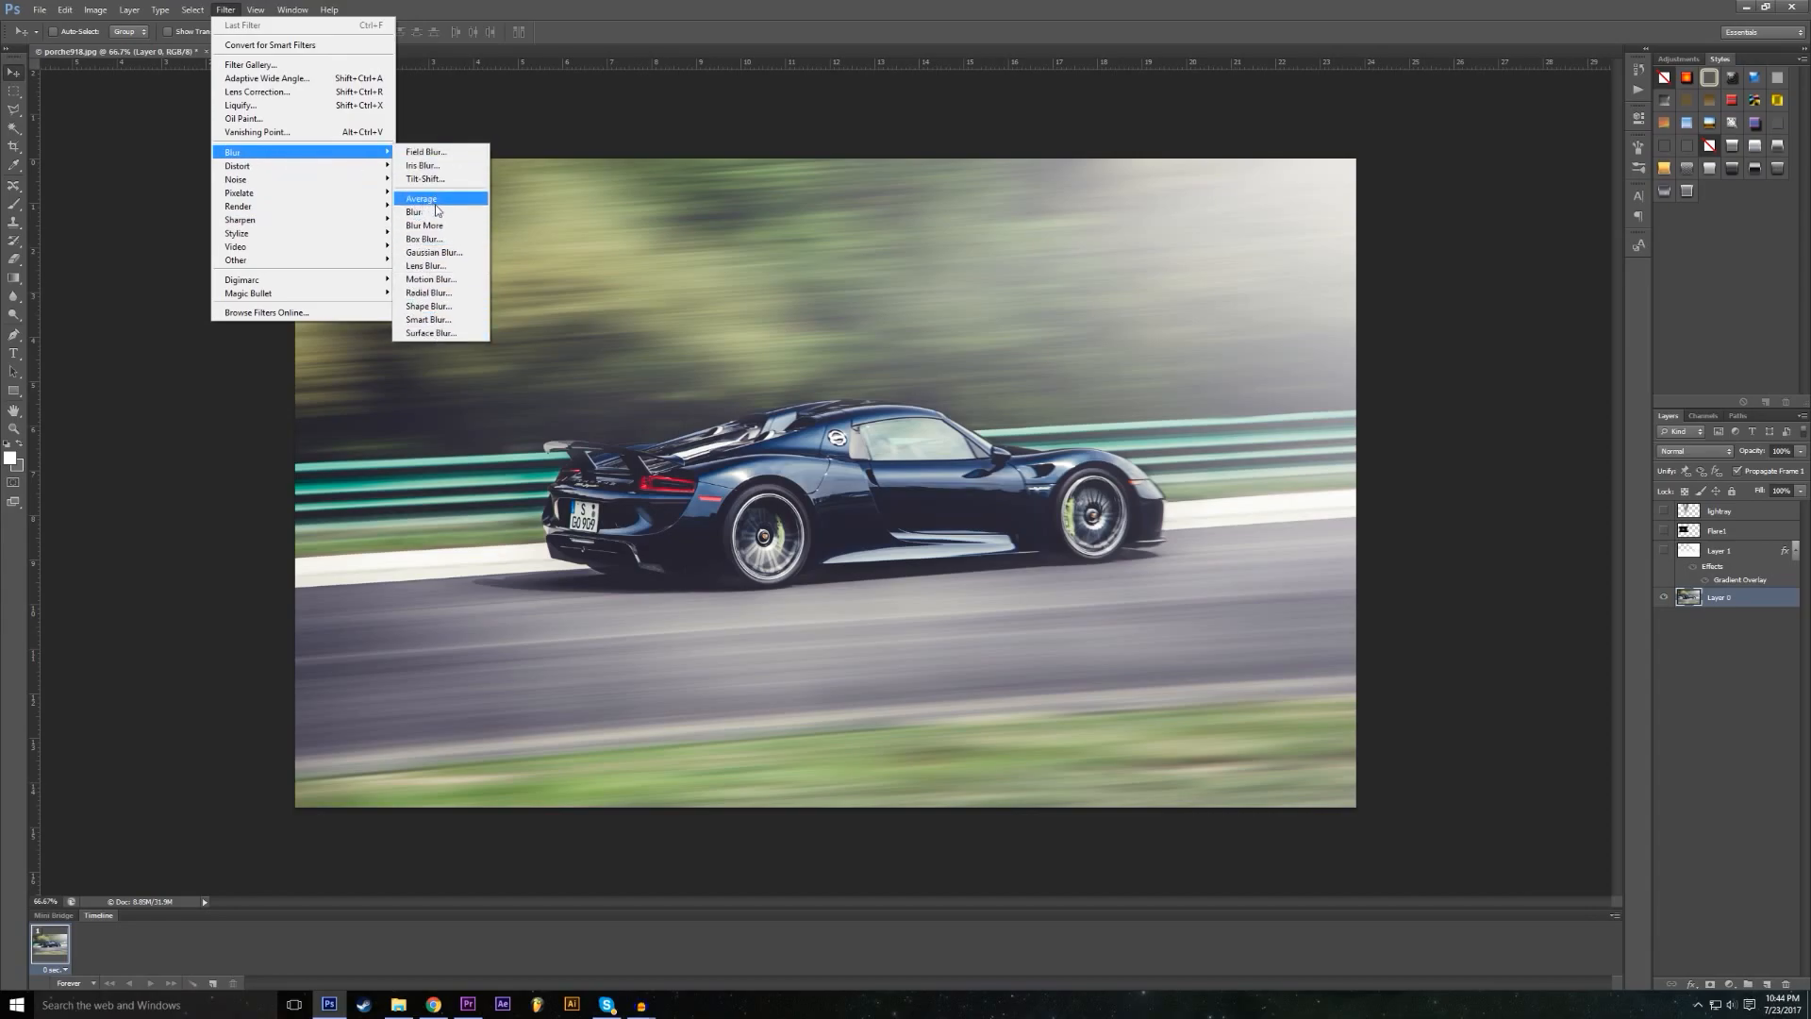
click(441, 252)
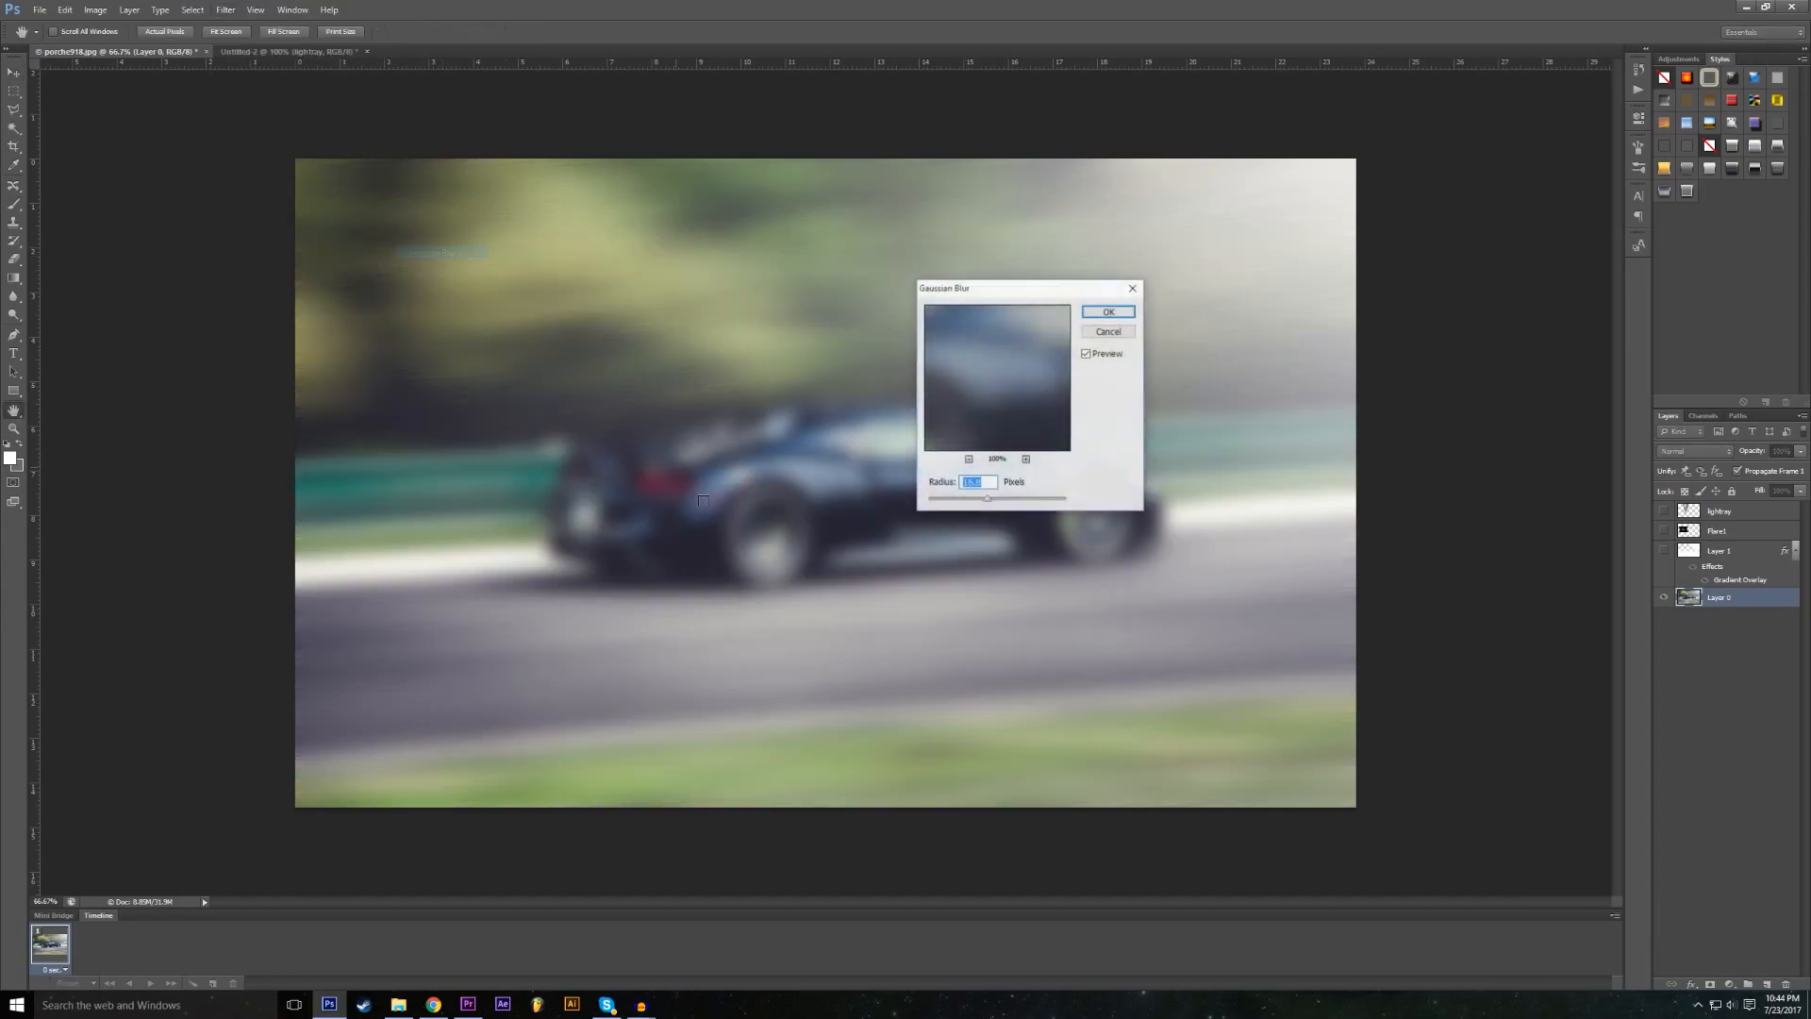
mouse_move(976, 507)
mouse_down()
mouse_move(951, 499)
mouse_move(1006, 501)
mouse_move(984, 503)
mouse_up()
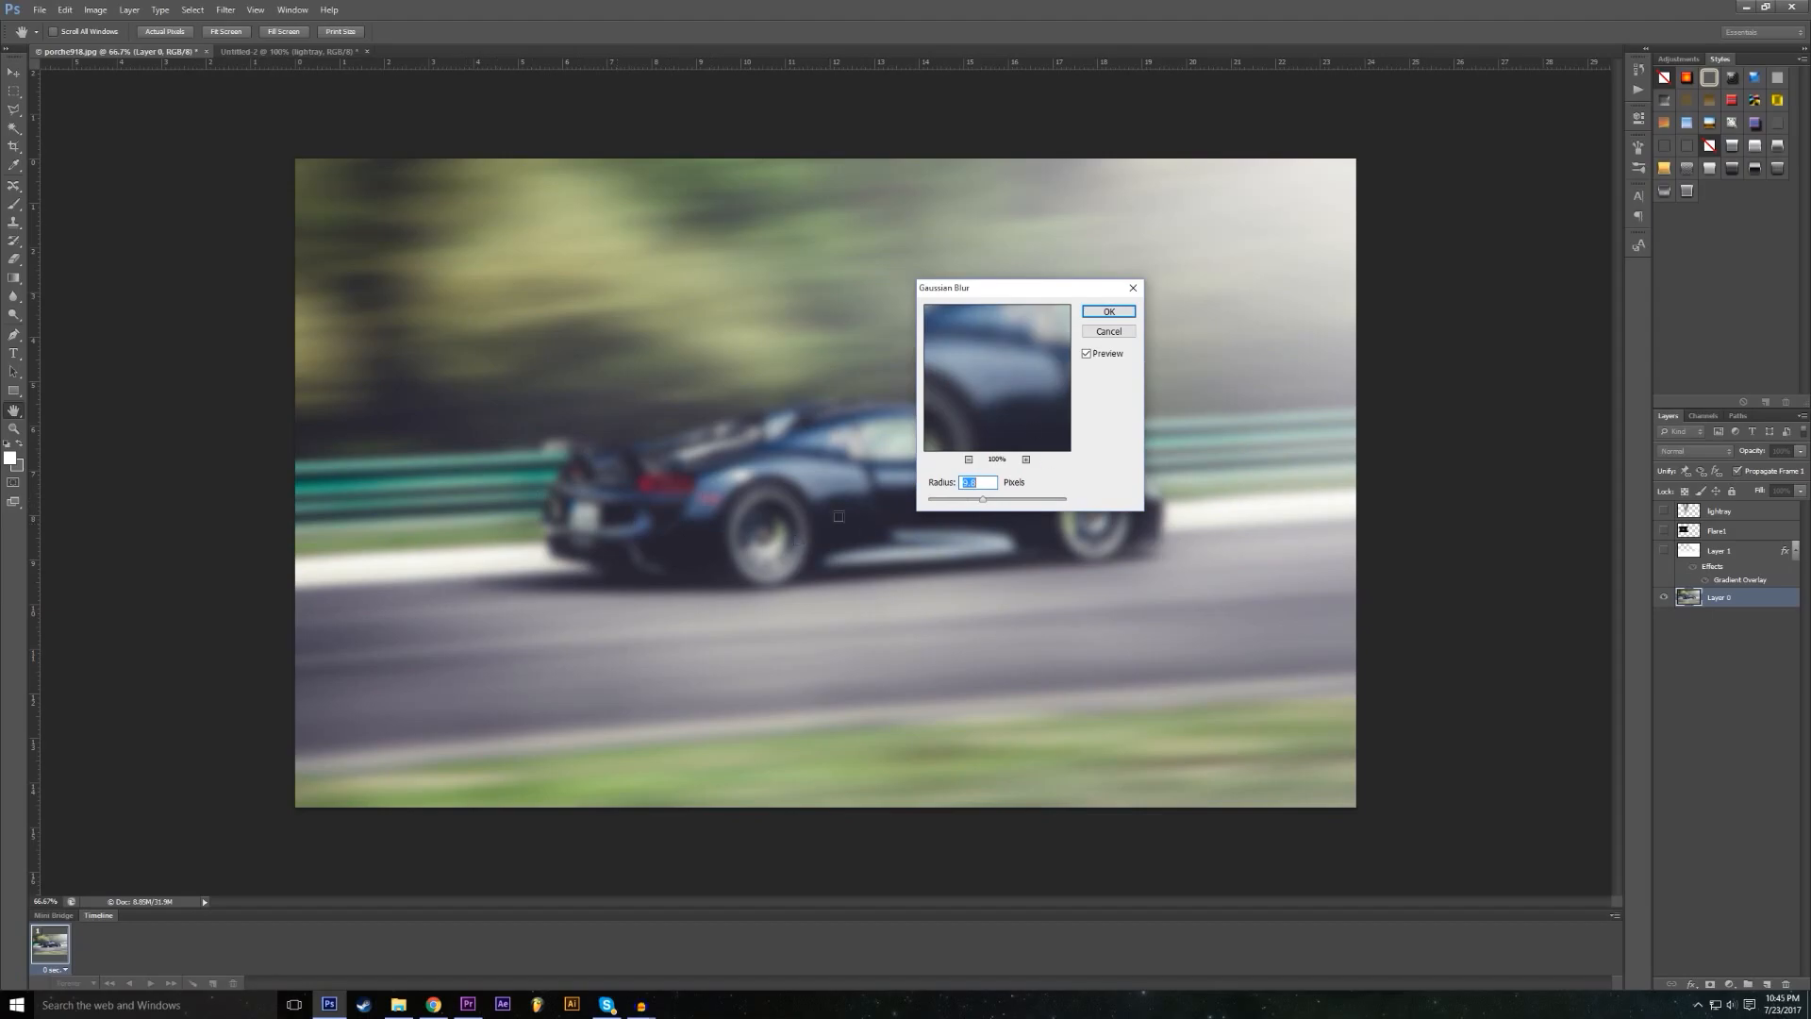
click(1108, 331)
Step: Preview a 61-pixel Motion Blur at angle 0 on Layer 0 with the dialog moved off the car, and cancel it
click(225, 9)
mouse_move(321, 153)
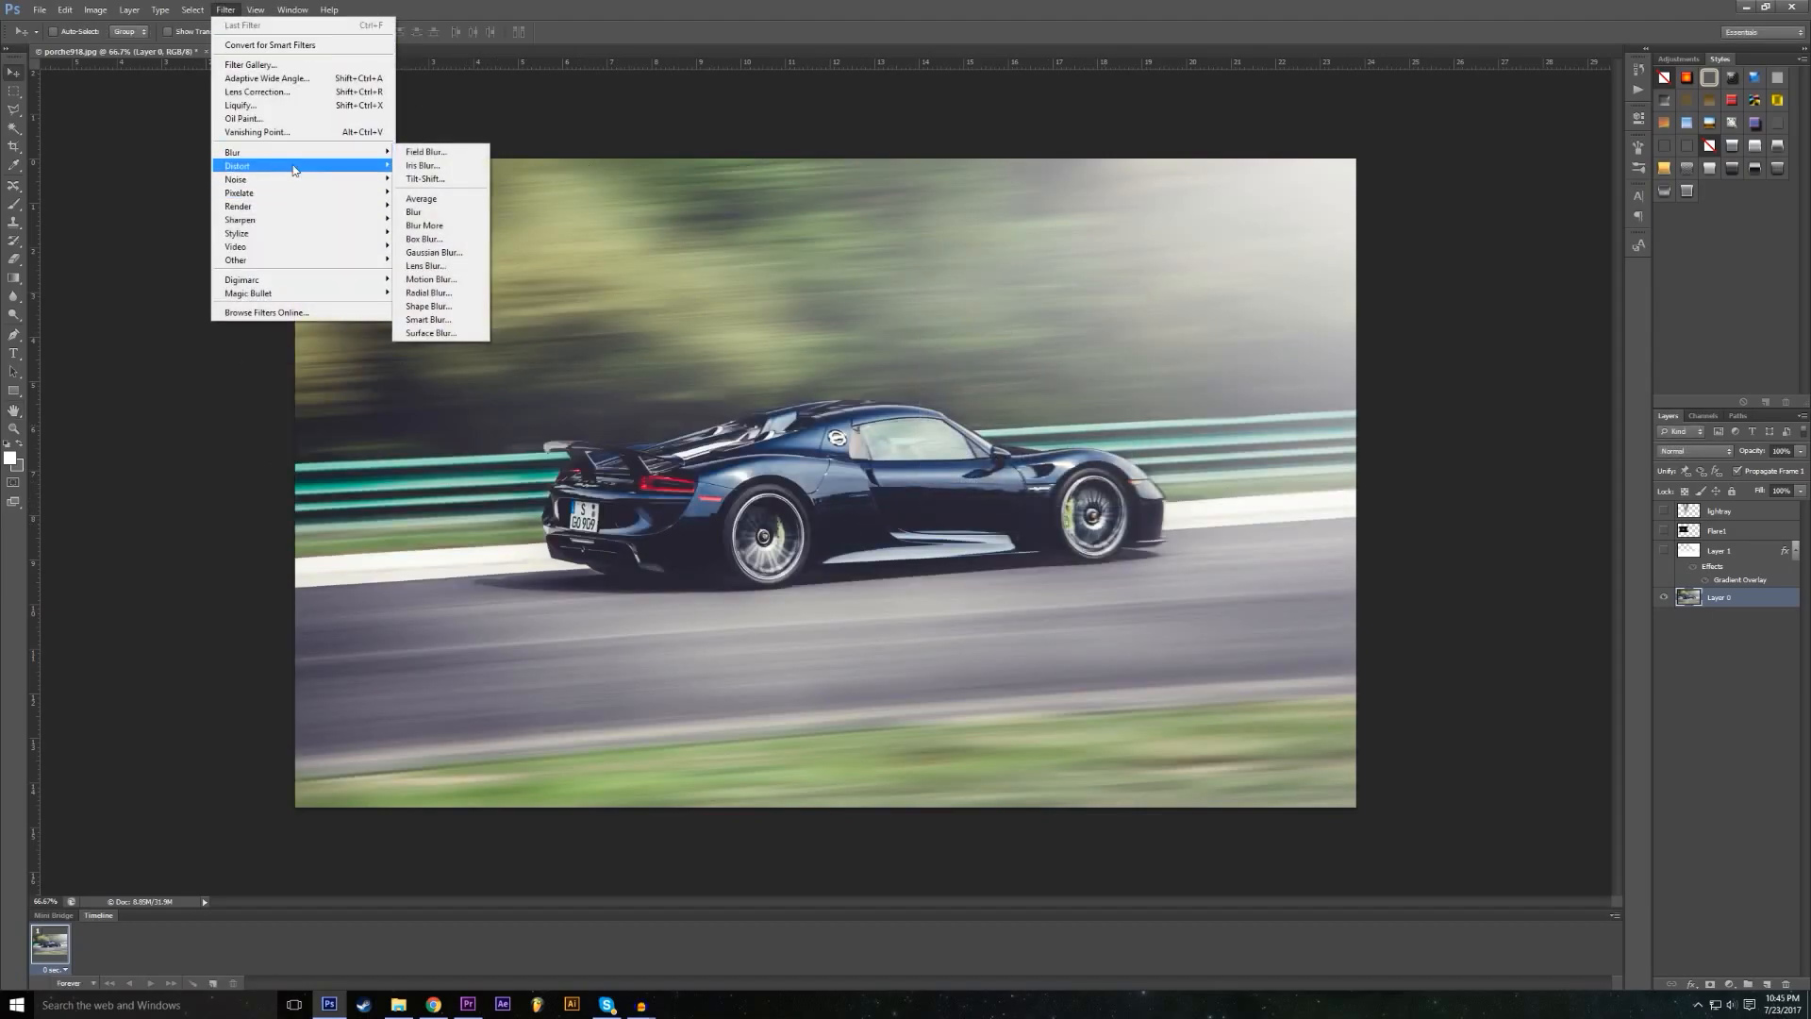
click(440, 279)
drag(768, 428, 916, 557)
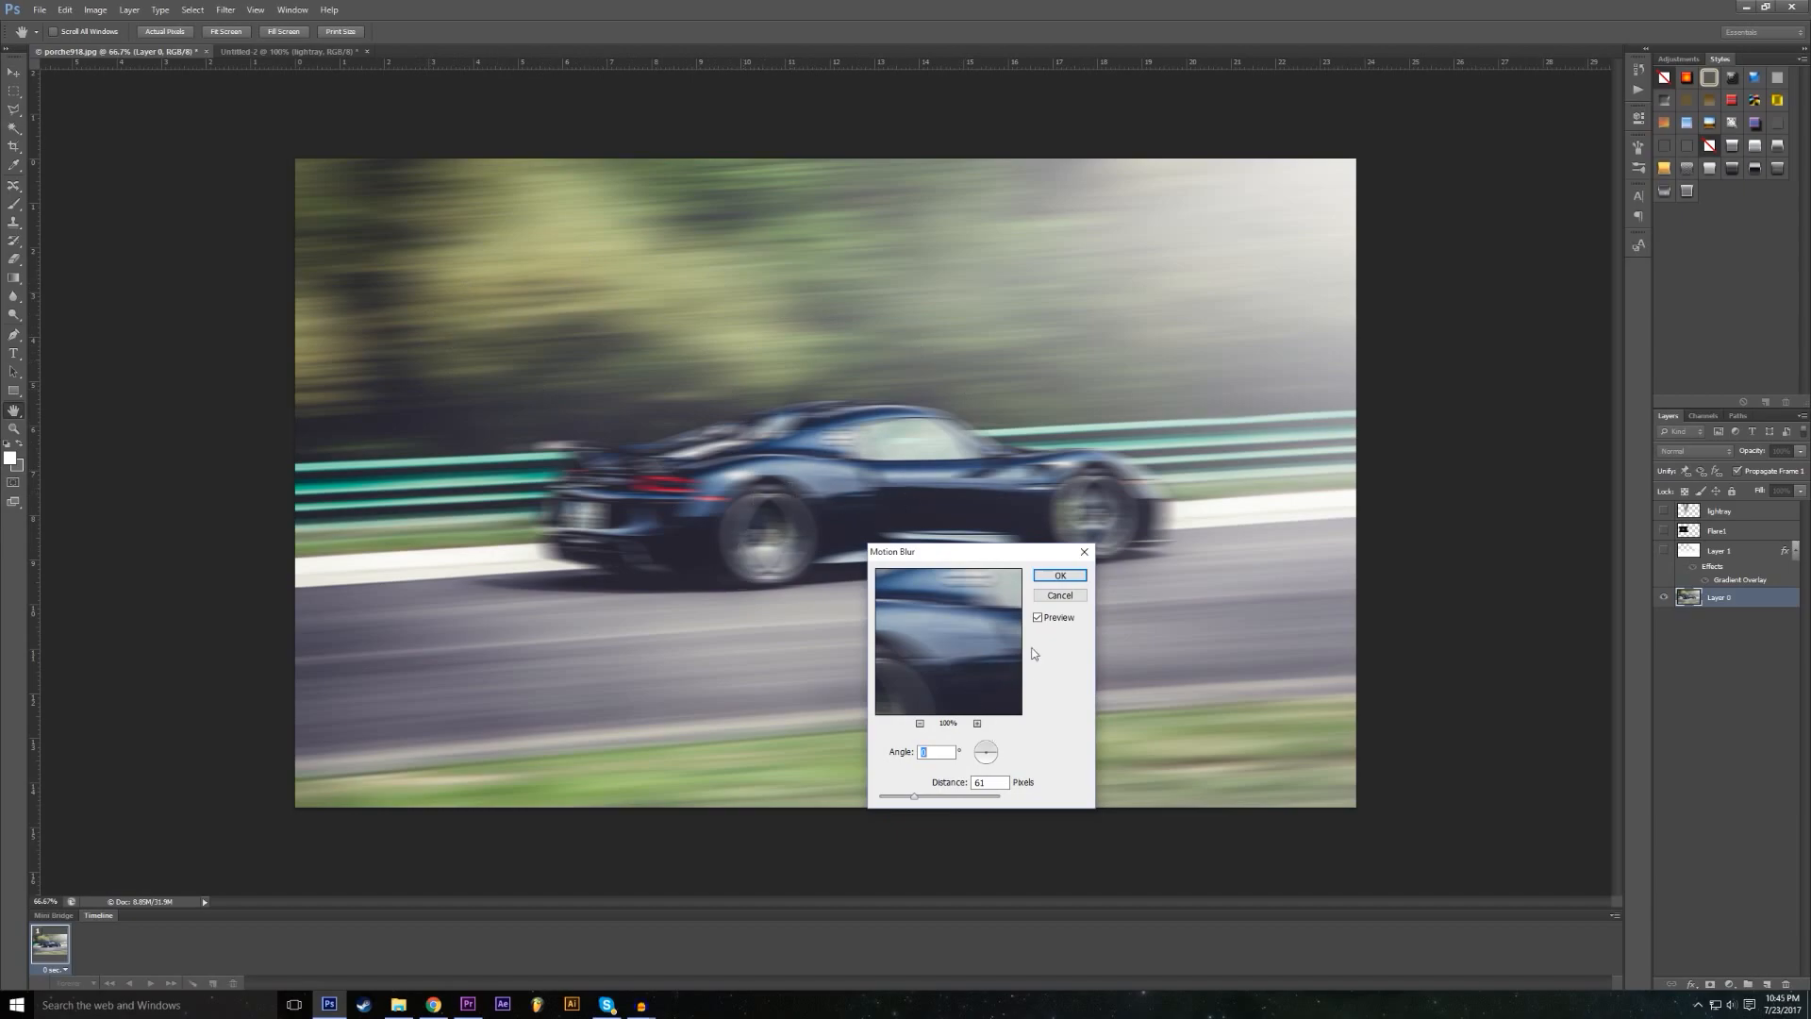
click(1055, 598)
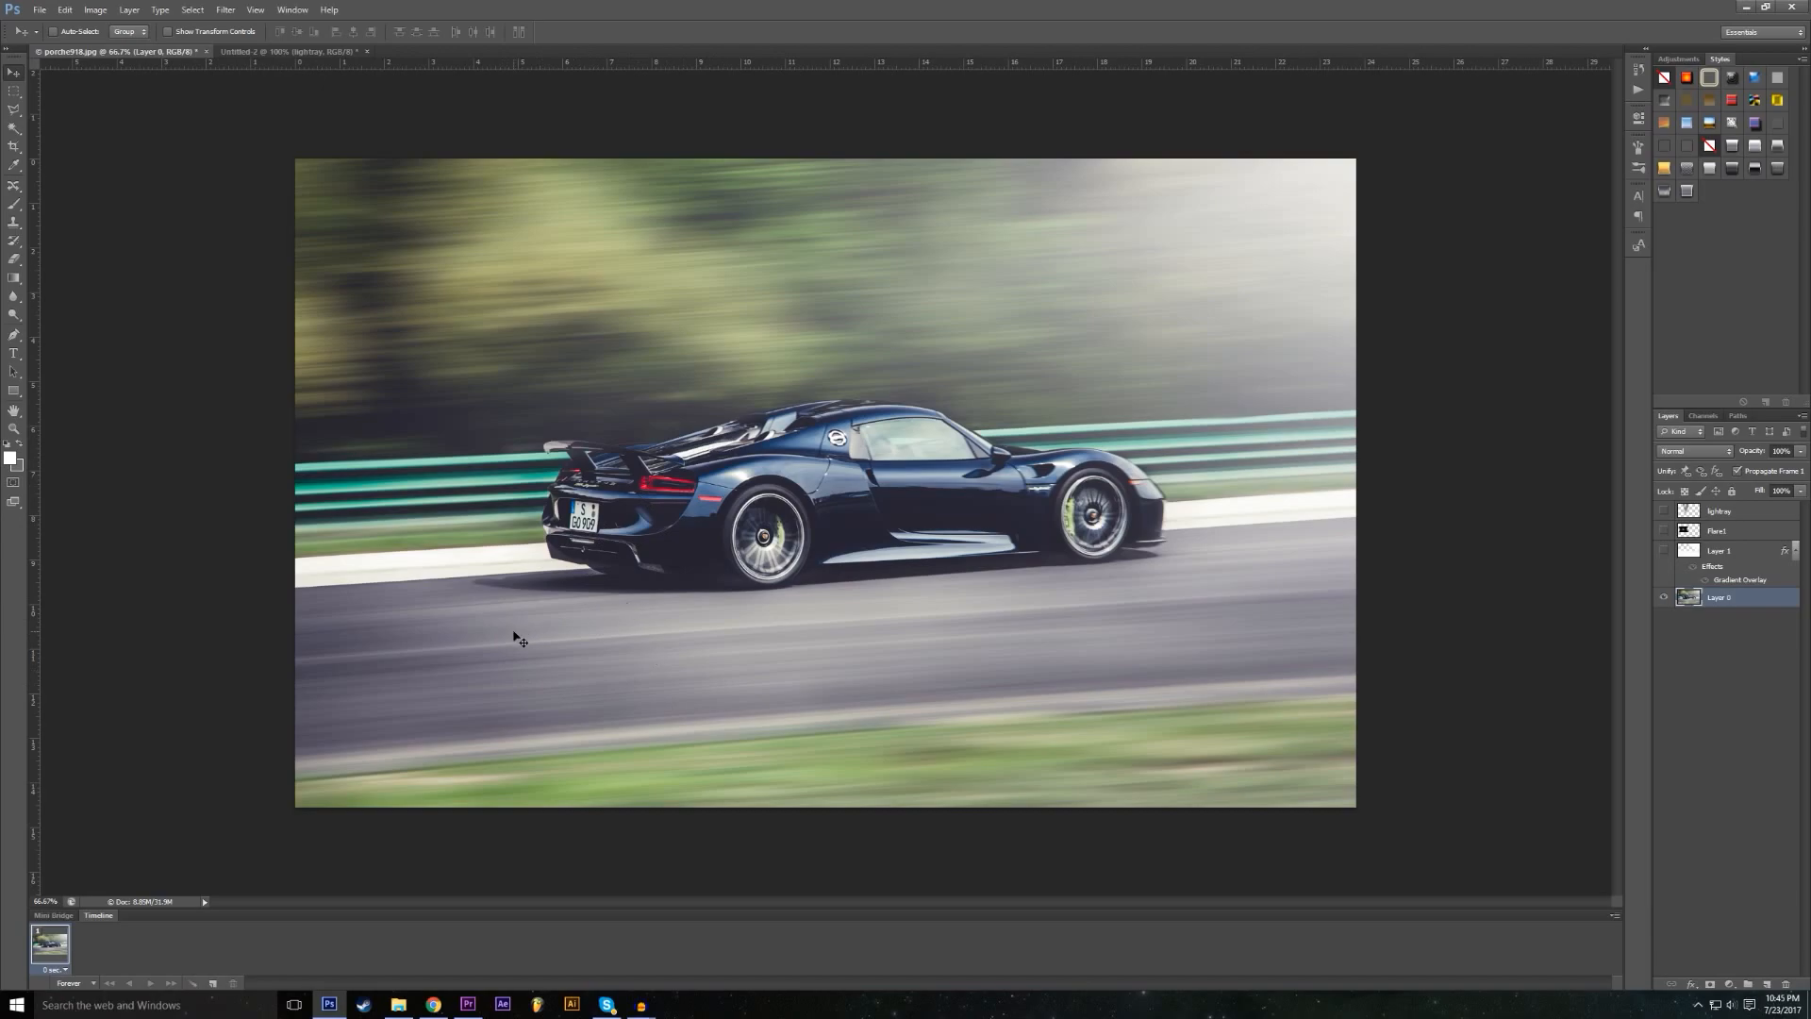
Step: Try a stronger Motion Blur on Layer 0 by increasing its distance, and cancel it
click(225, 10)
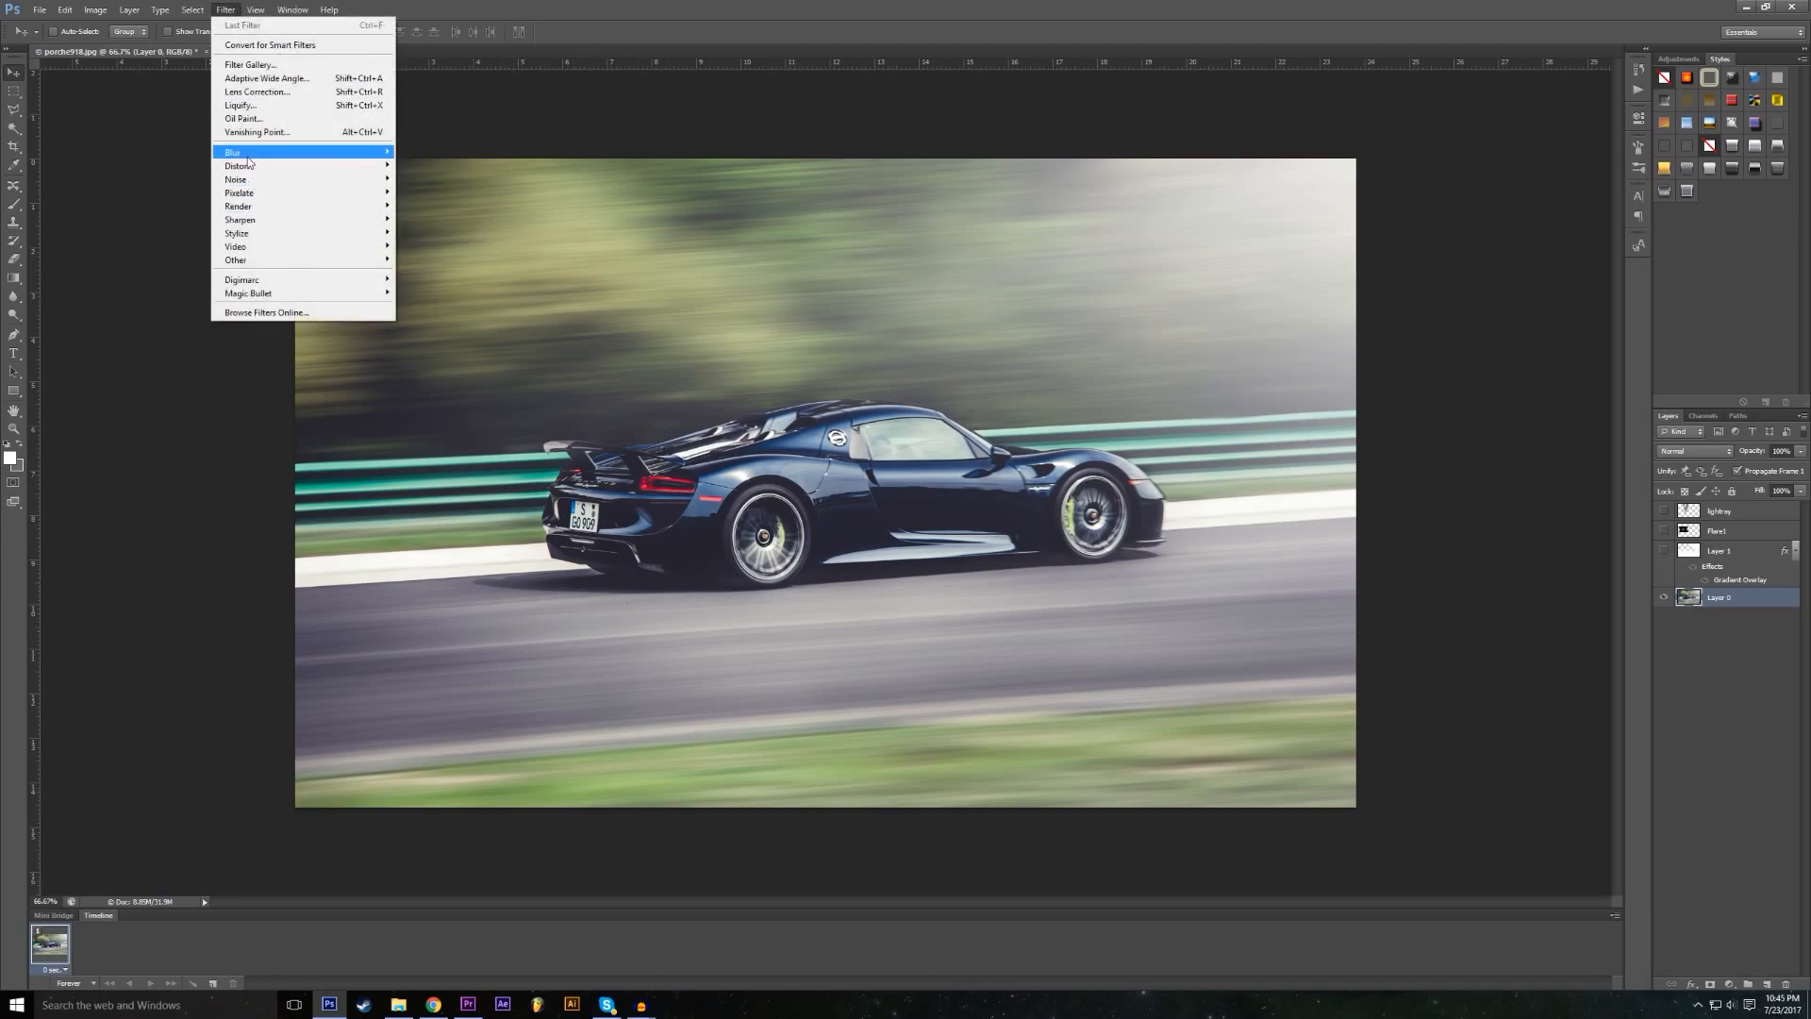
mouse_move(250, 154)
click(435, 280)
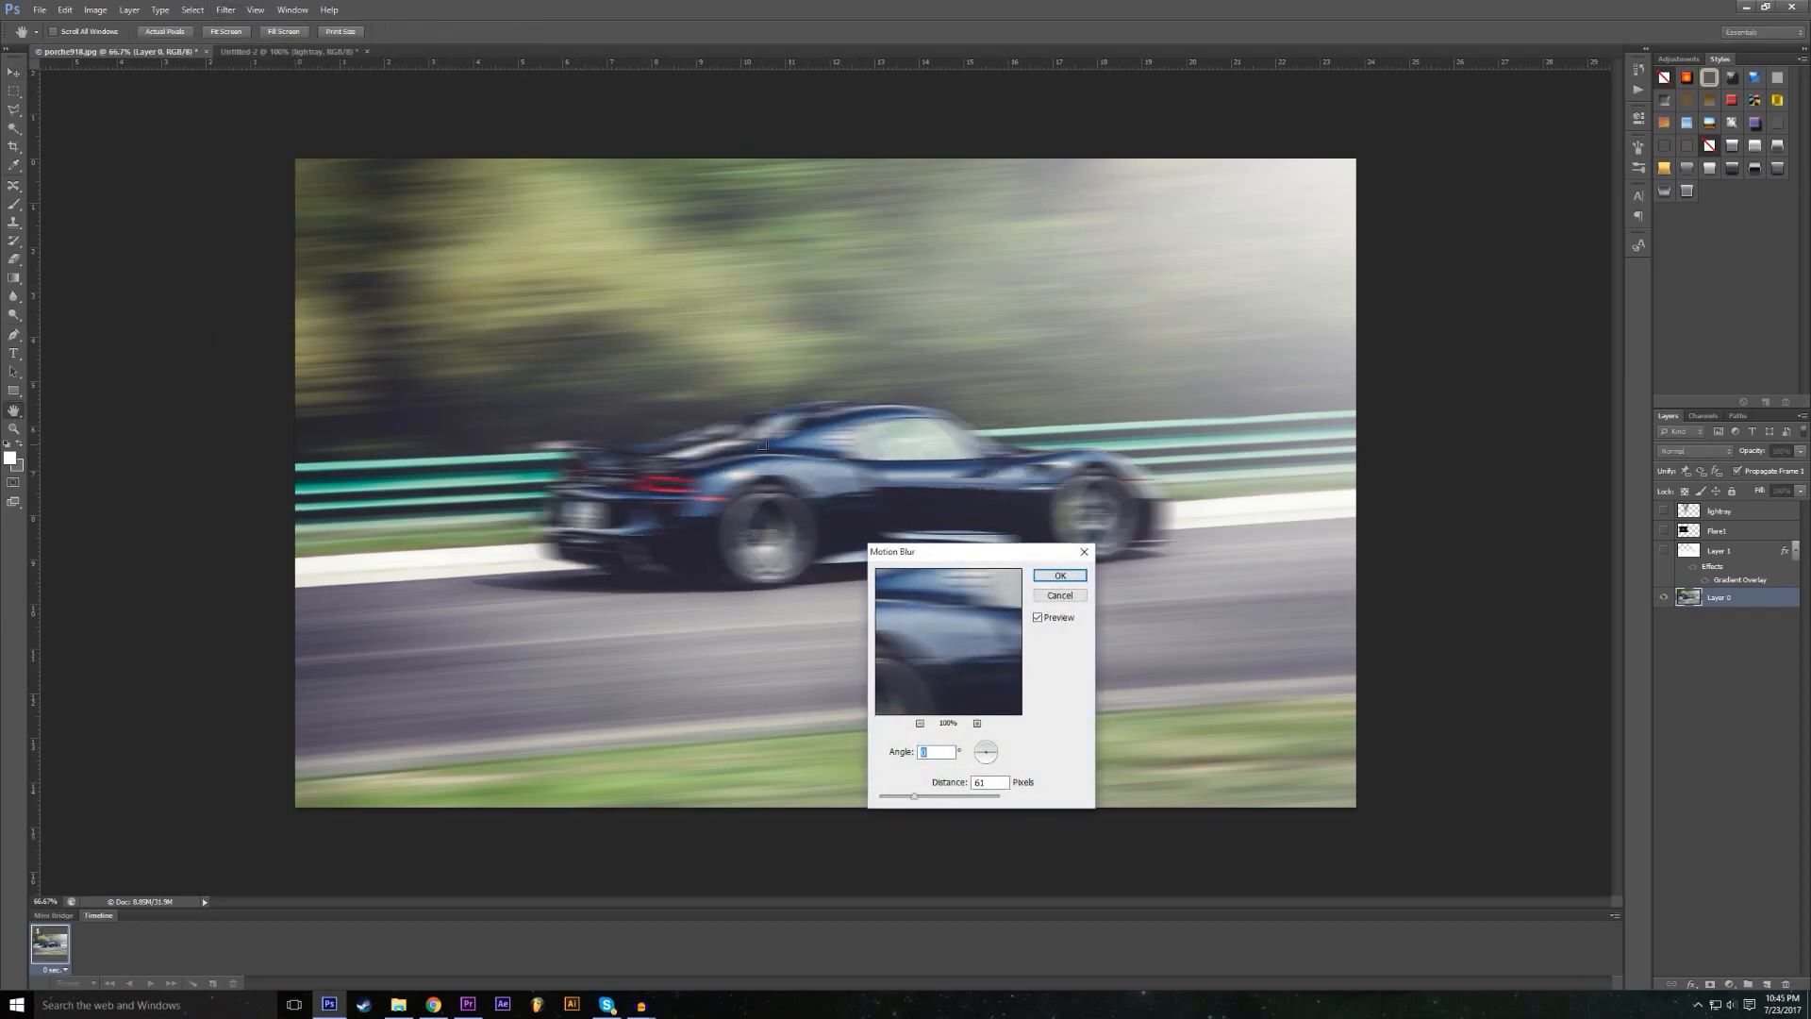
mouse_move(915, 797)
mouse_down()
mouse_move(962, 803)
mouse_move(923, 809)
mouse_up()
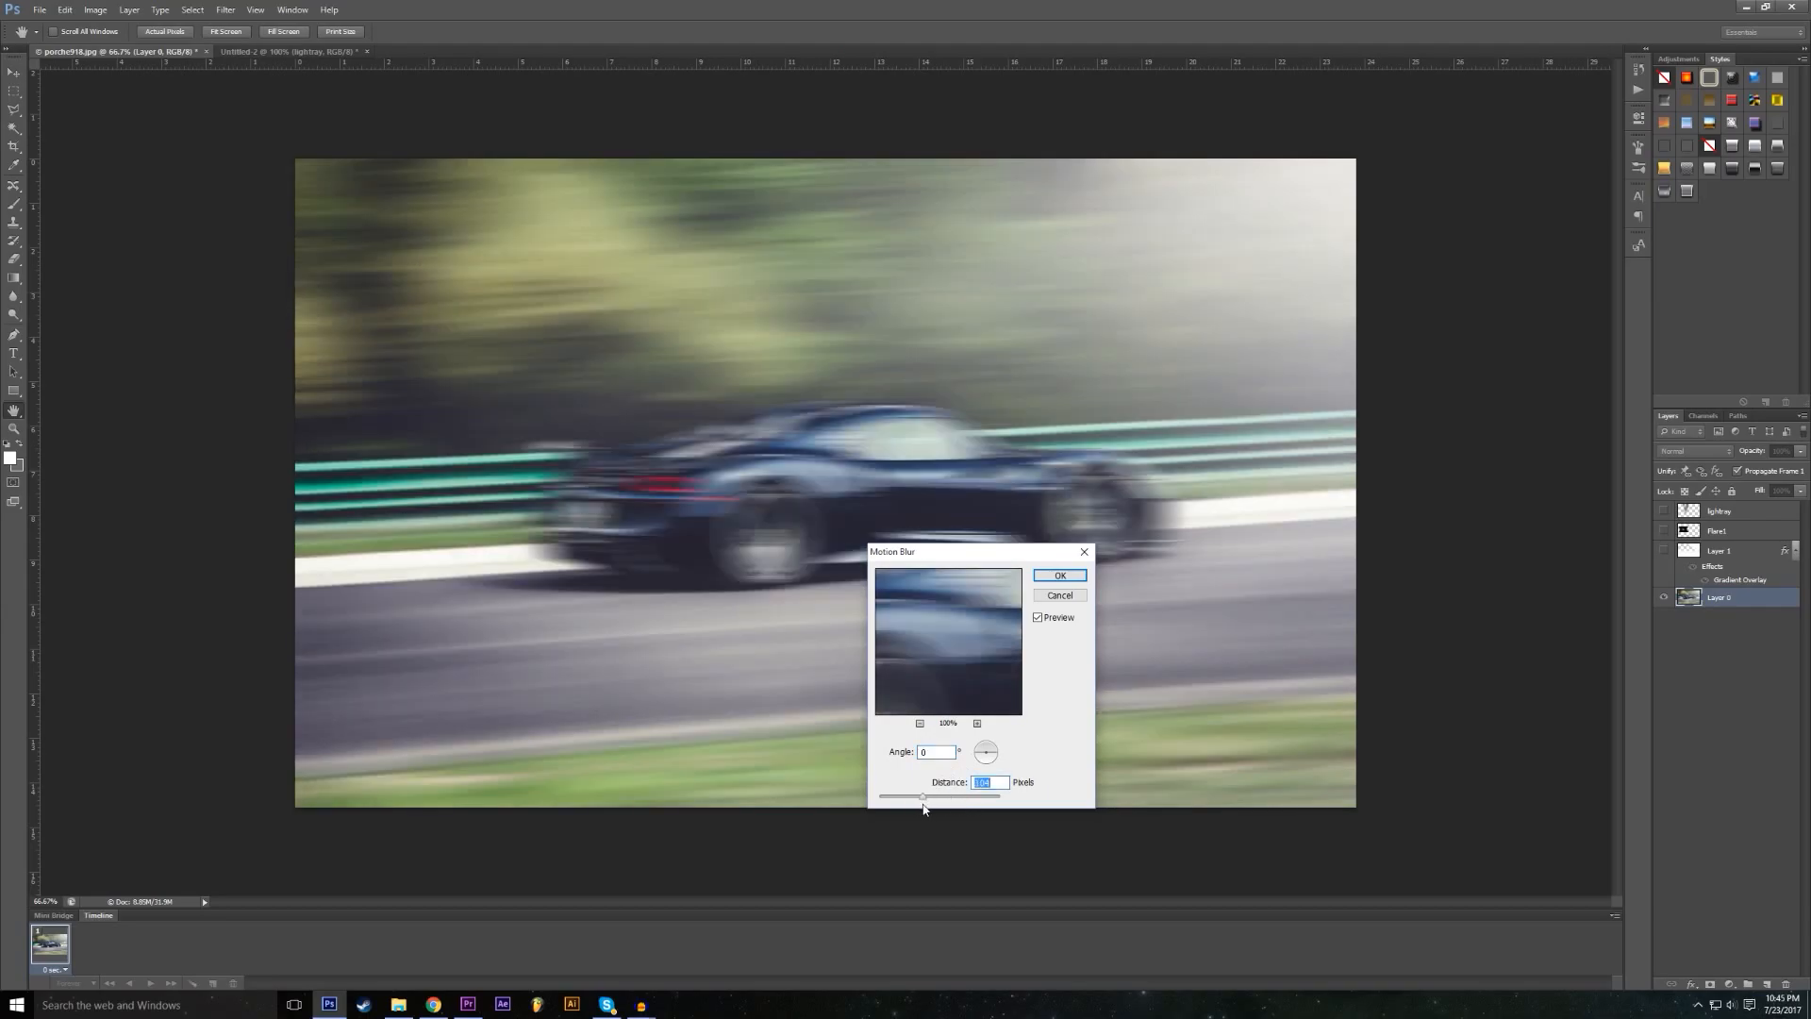
click(1040, 598)
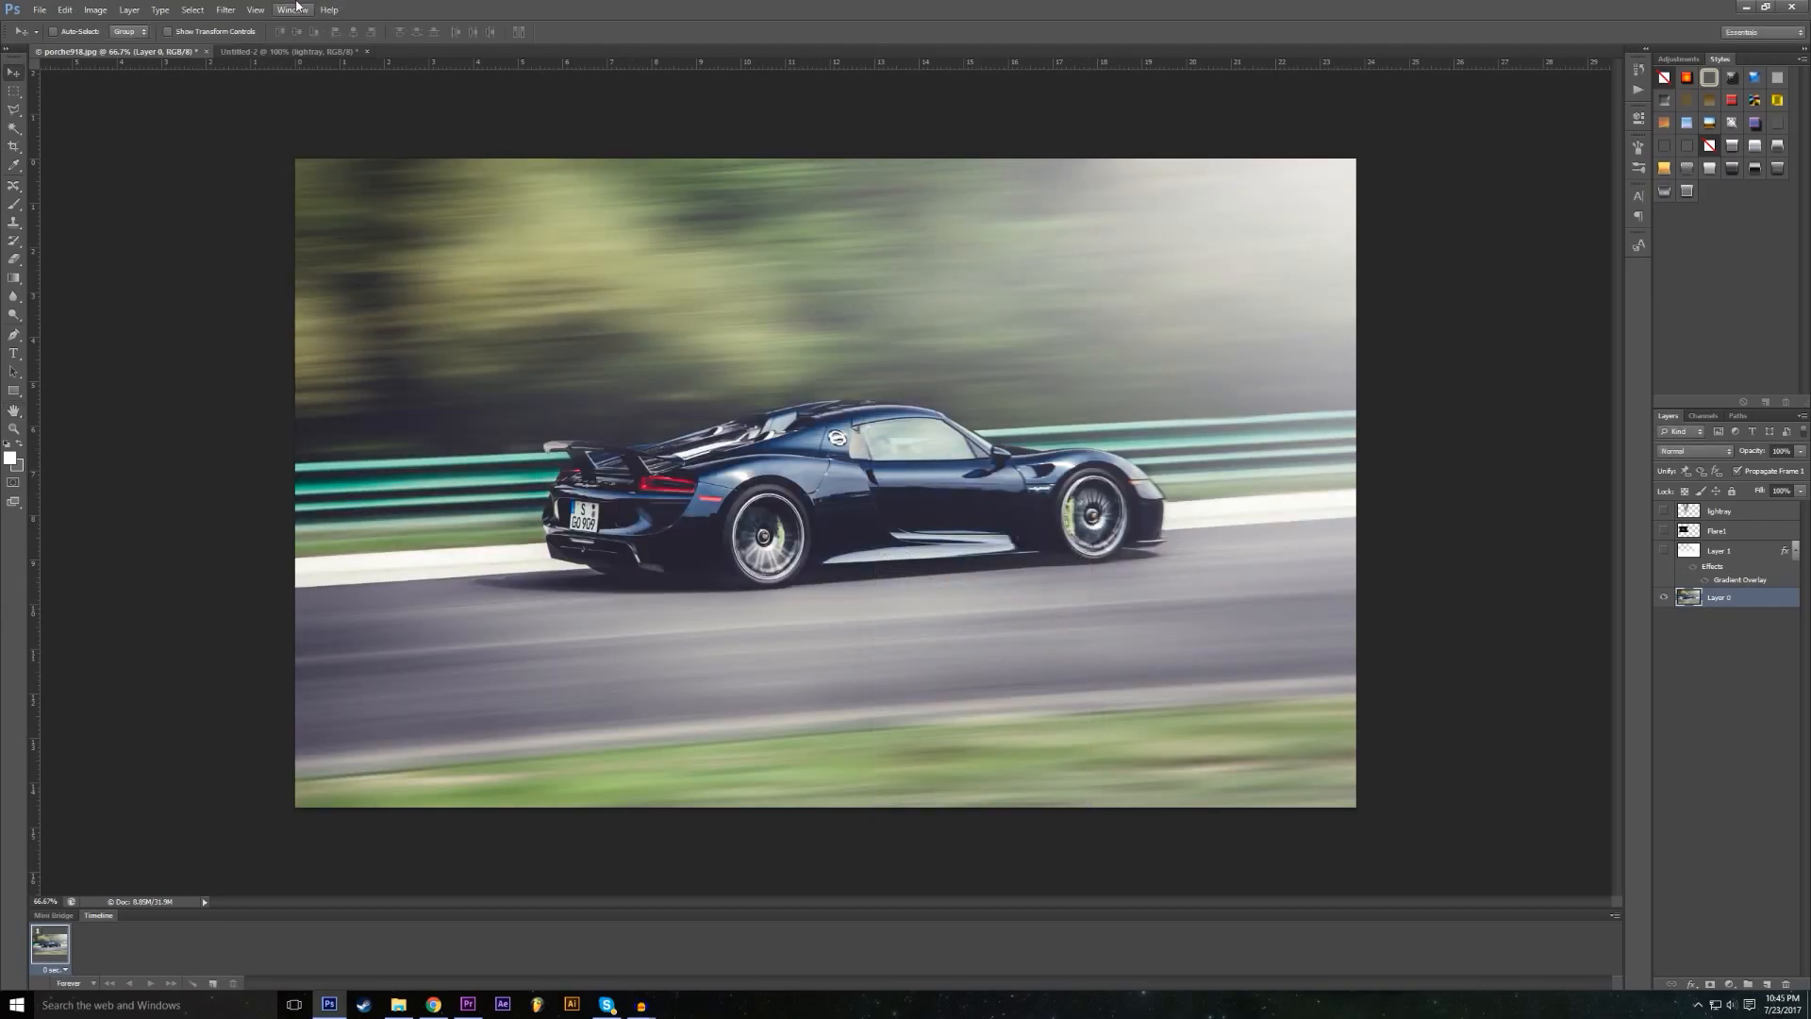
Step: Apply the Ripple distortion with Medium size to Layer 0 and undo it
click(226, 8)
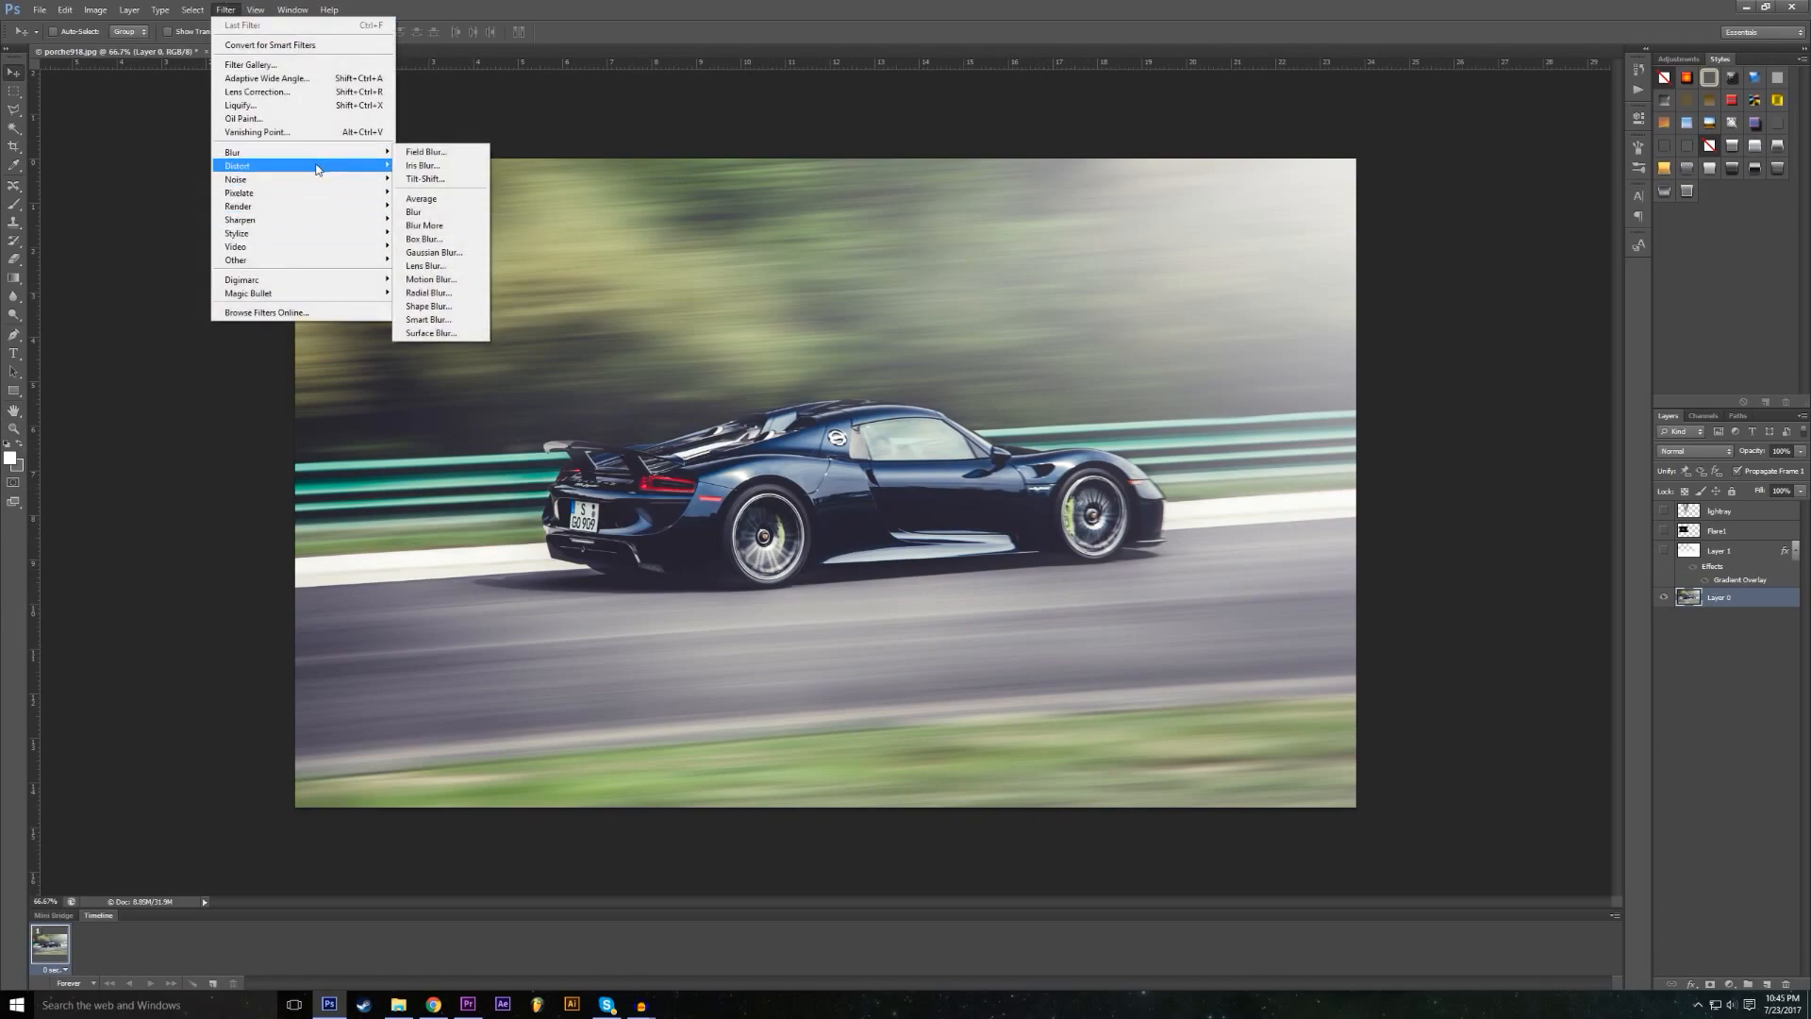
mouse_move(374, 170)
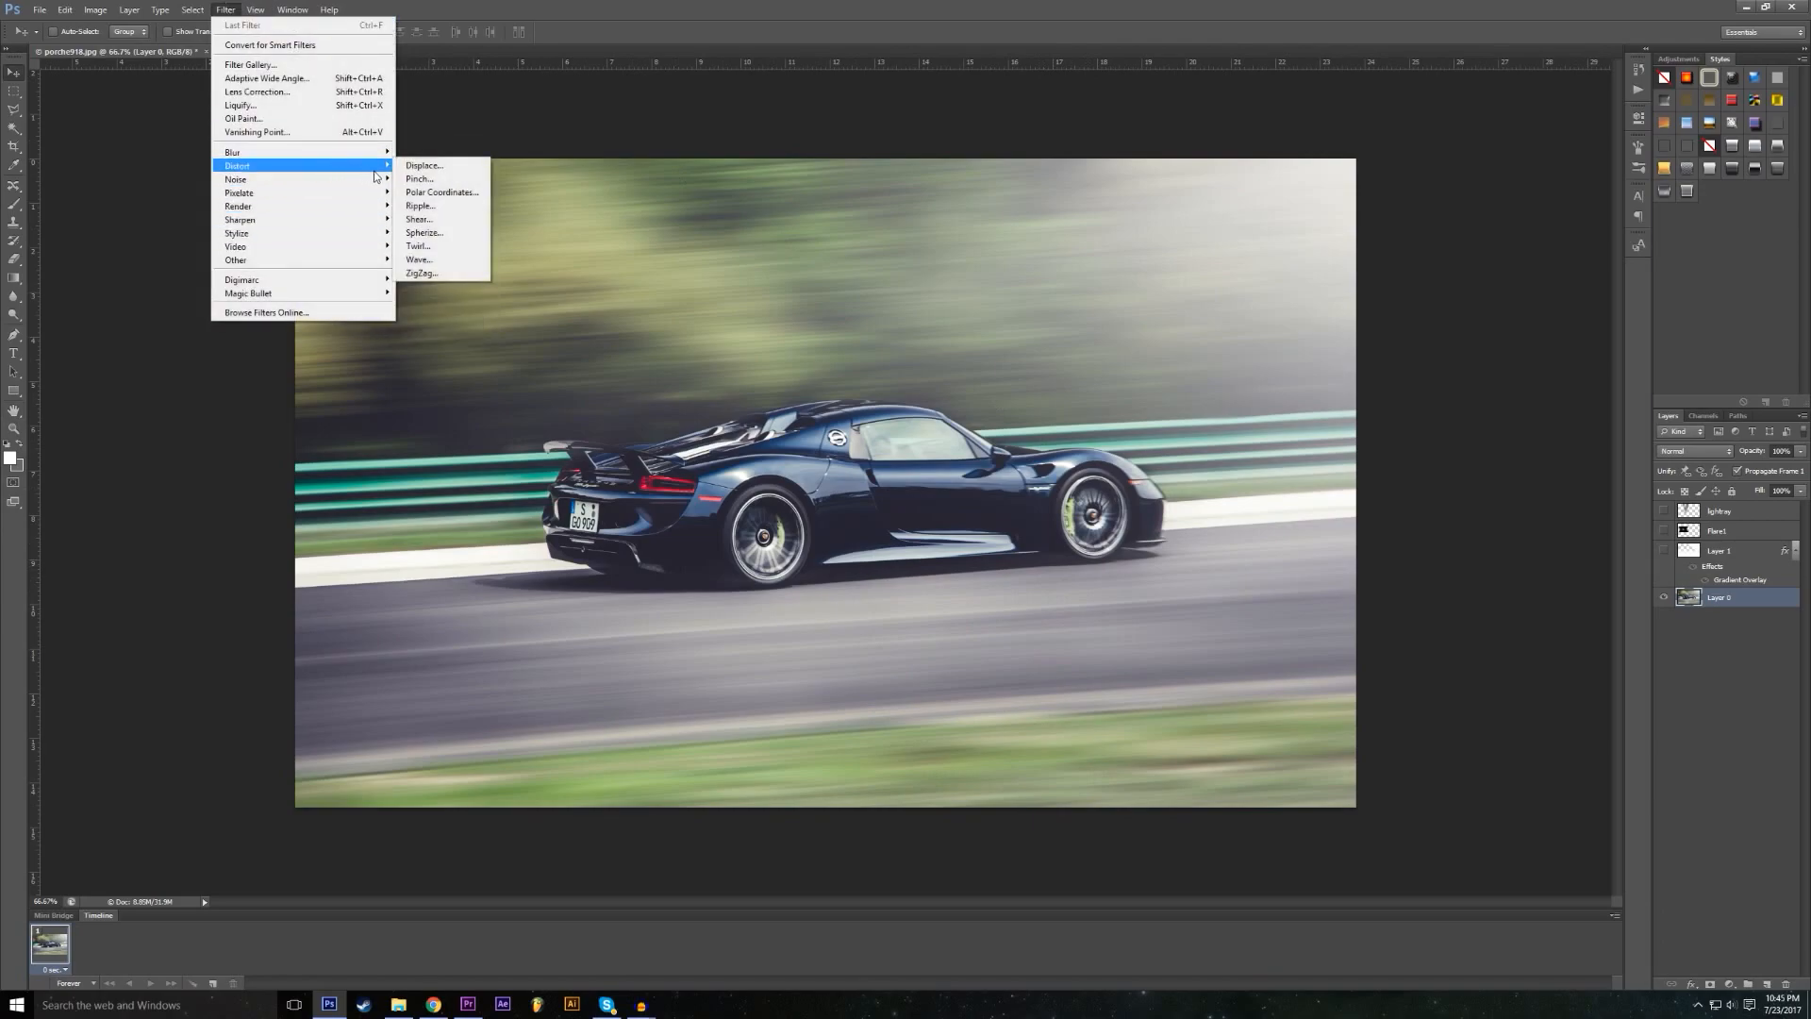
click(426, 205)
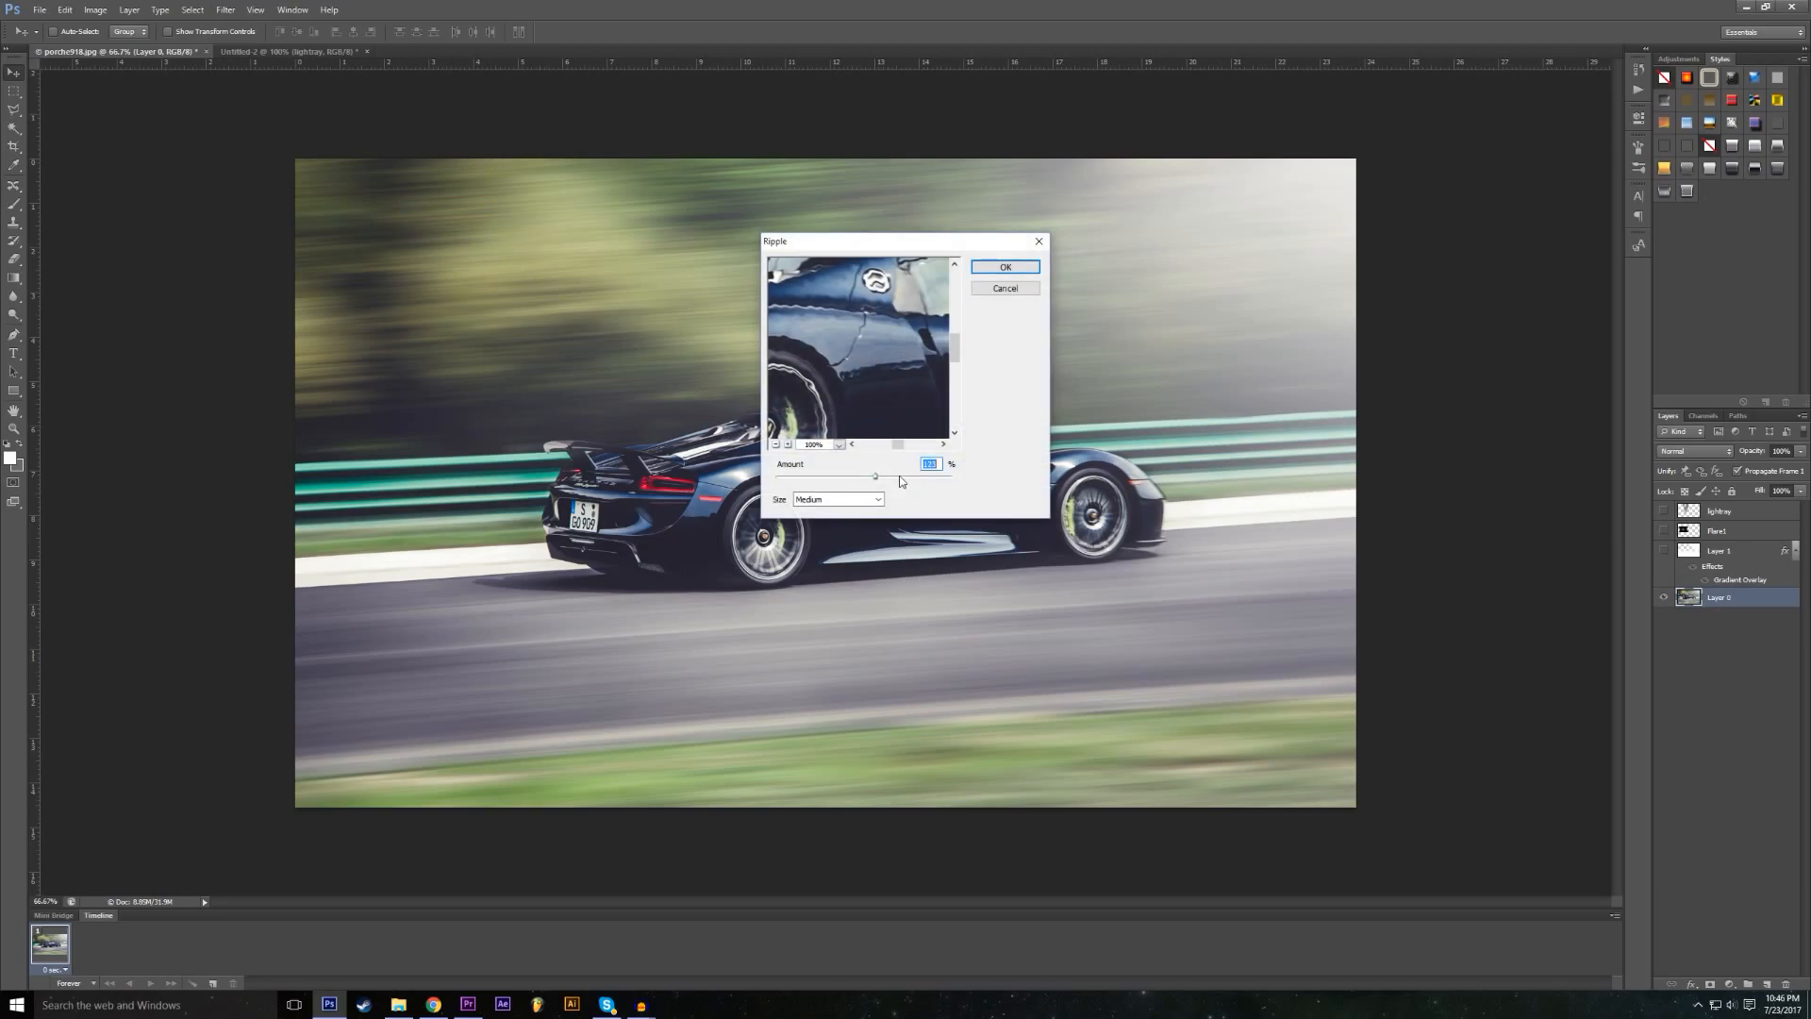
click(1004, 272)
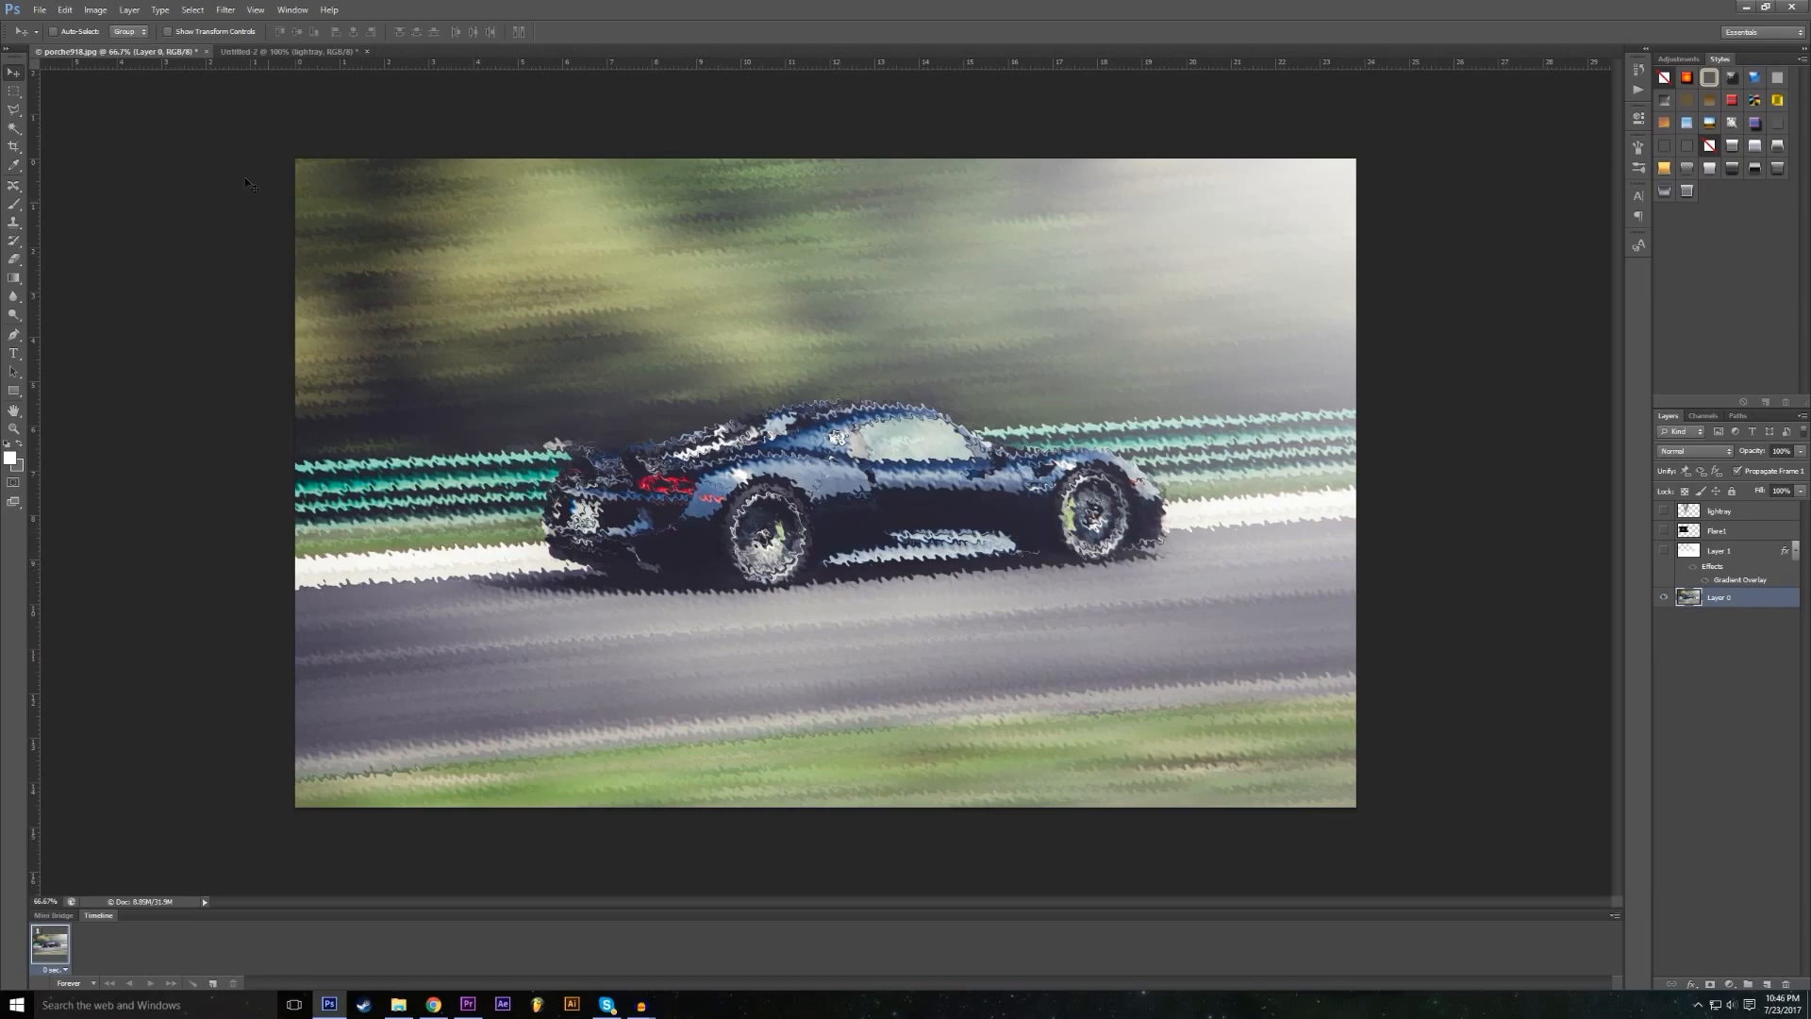
click(66, 9)
click(85, 25)
Step: Apply the Sharpen filter to the car photo on Layer 0
click(225, 9)
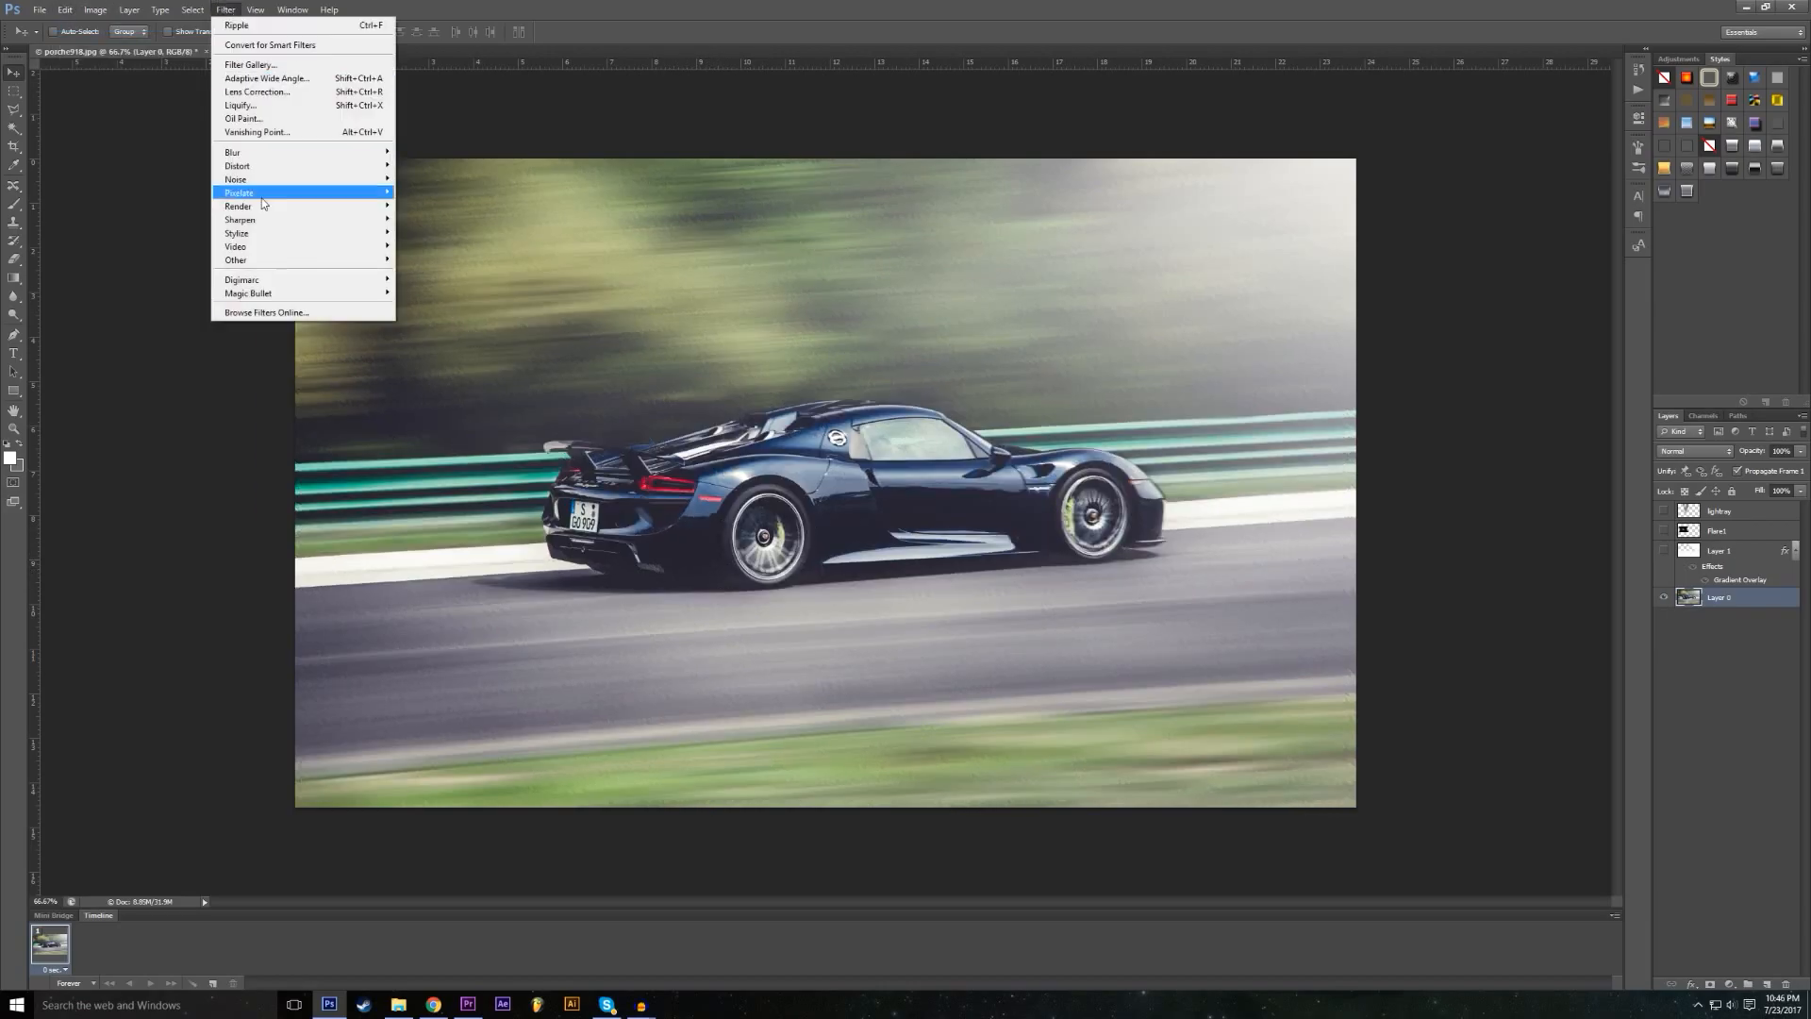
mouse_move(274, 219)
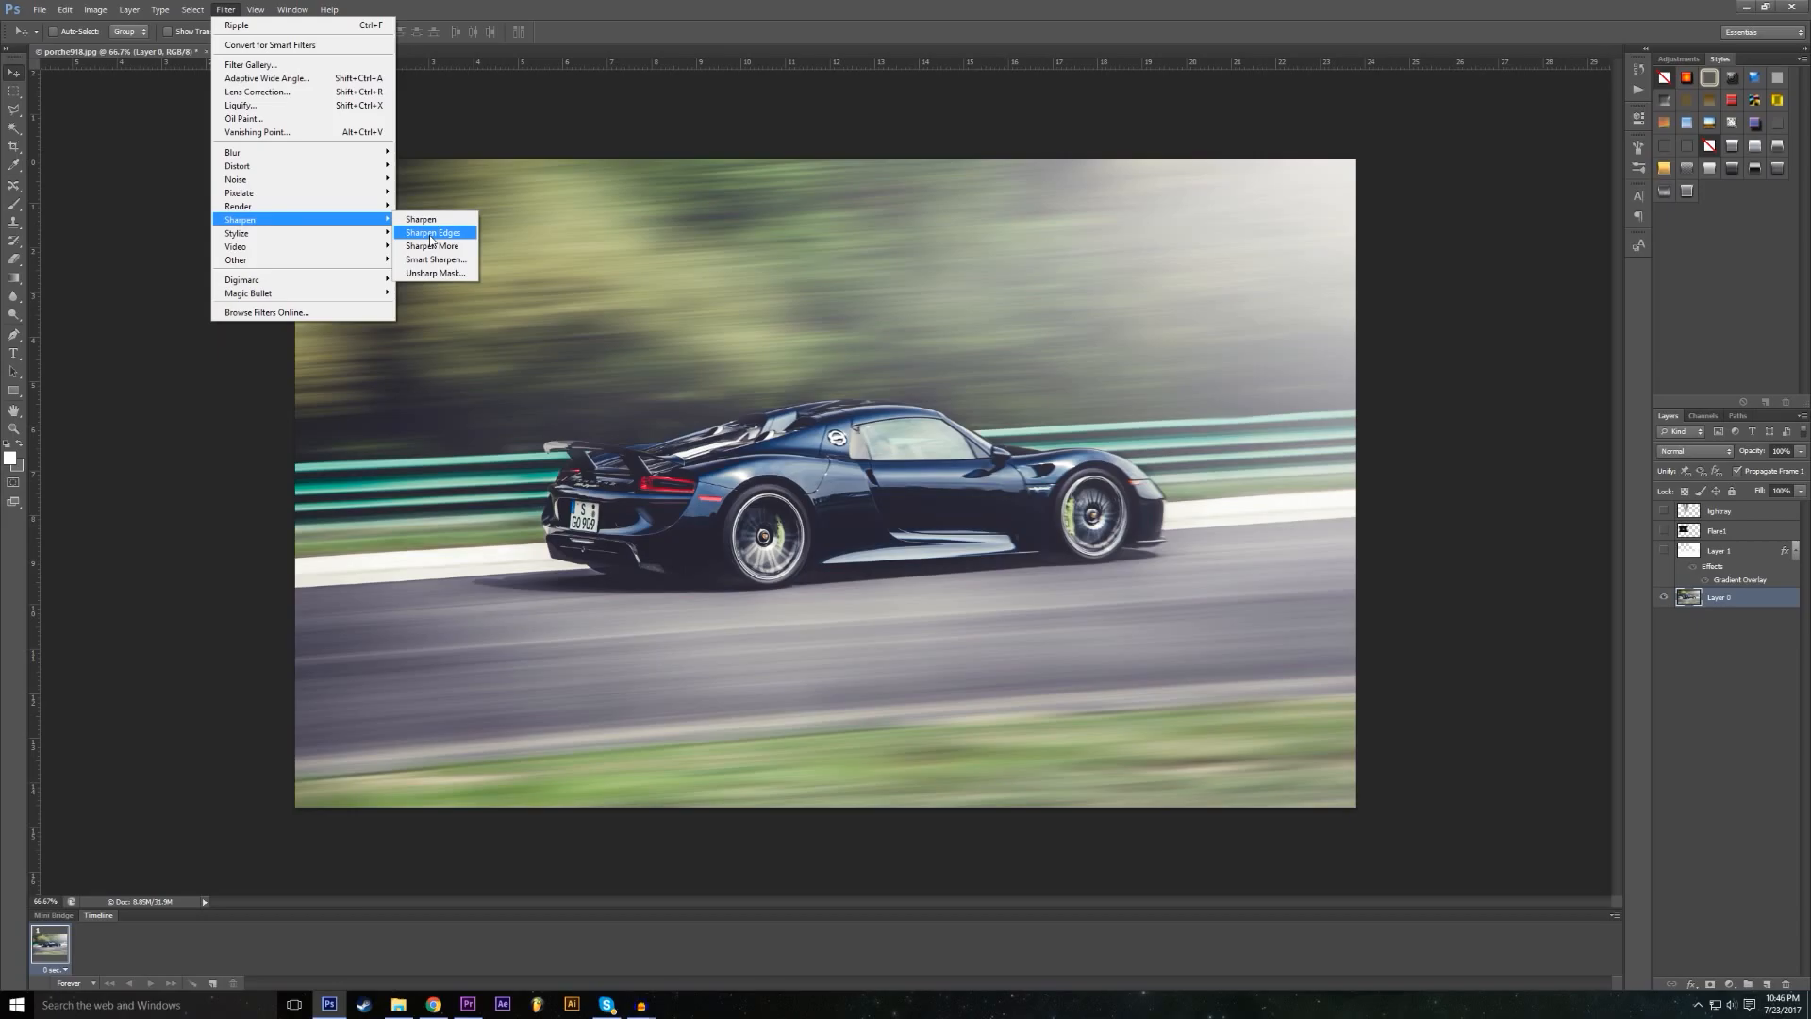
click(437, 233)
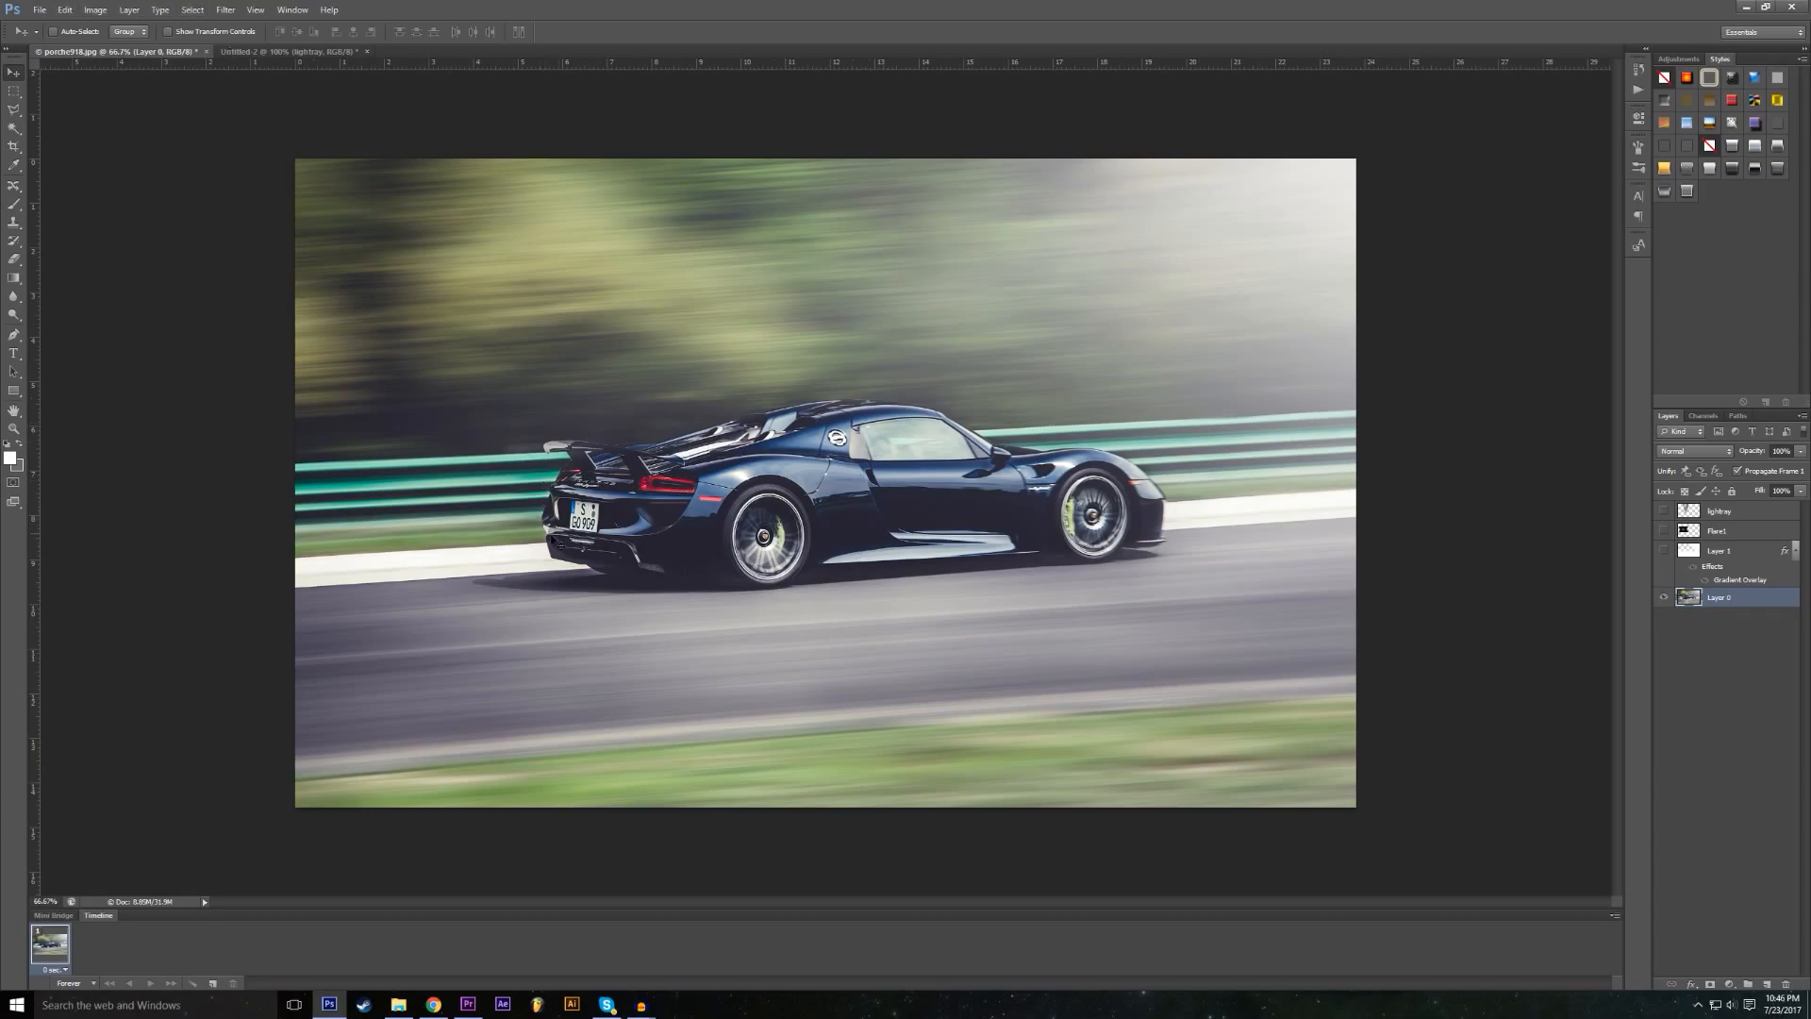
Step: Apply the Find Edges stylize filter to Layer 0 and undo it
click(226, 9)
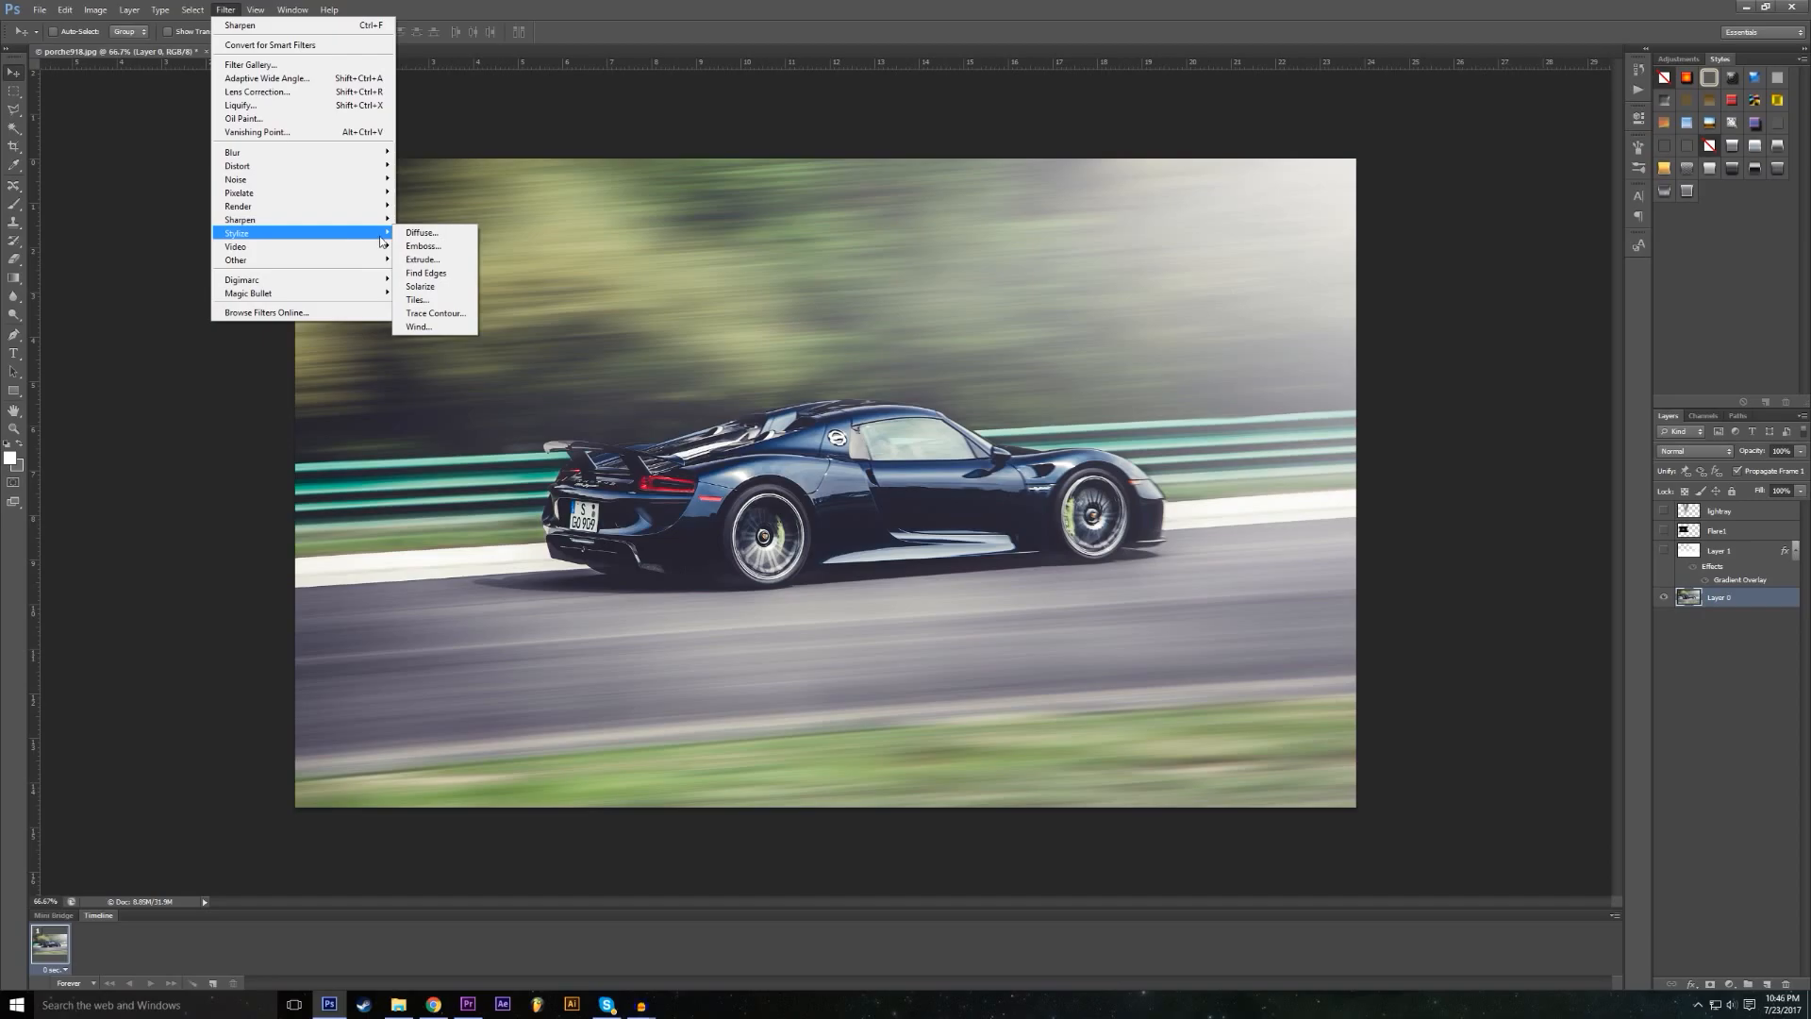
click(448, 273)
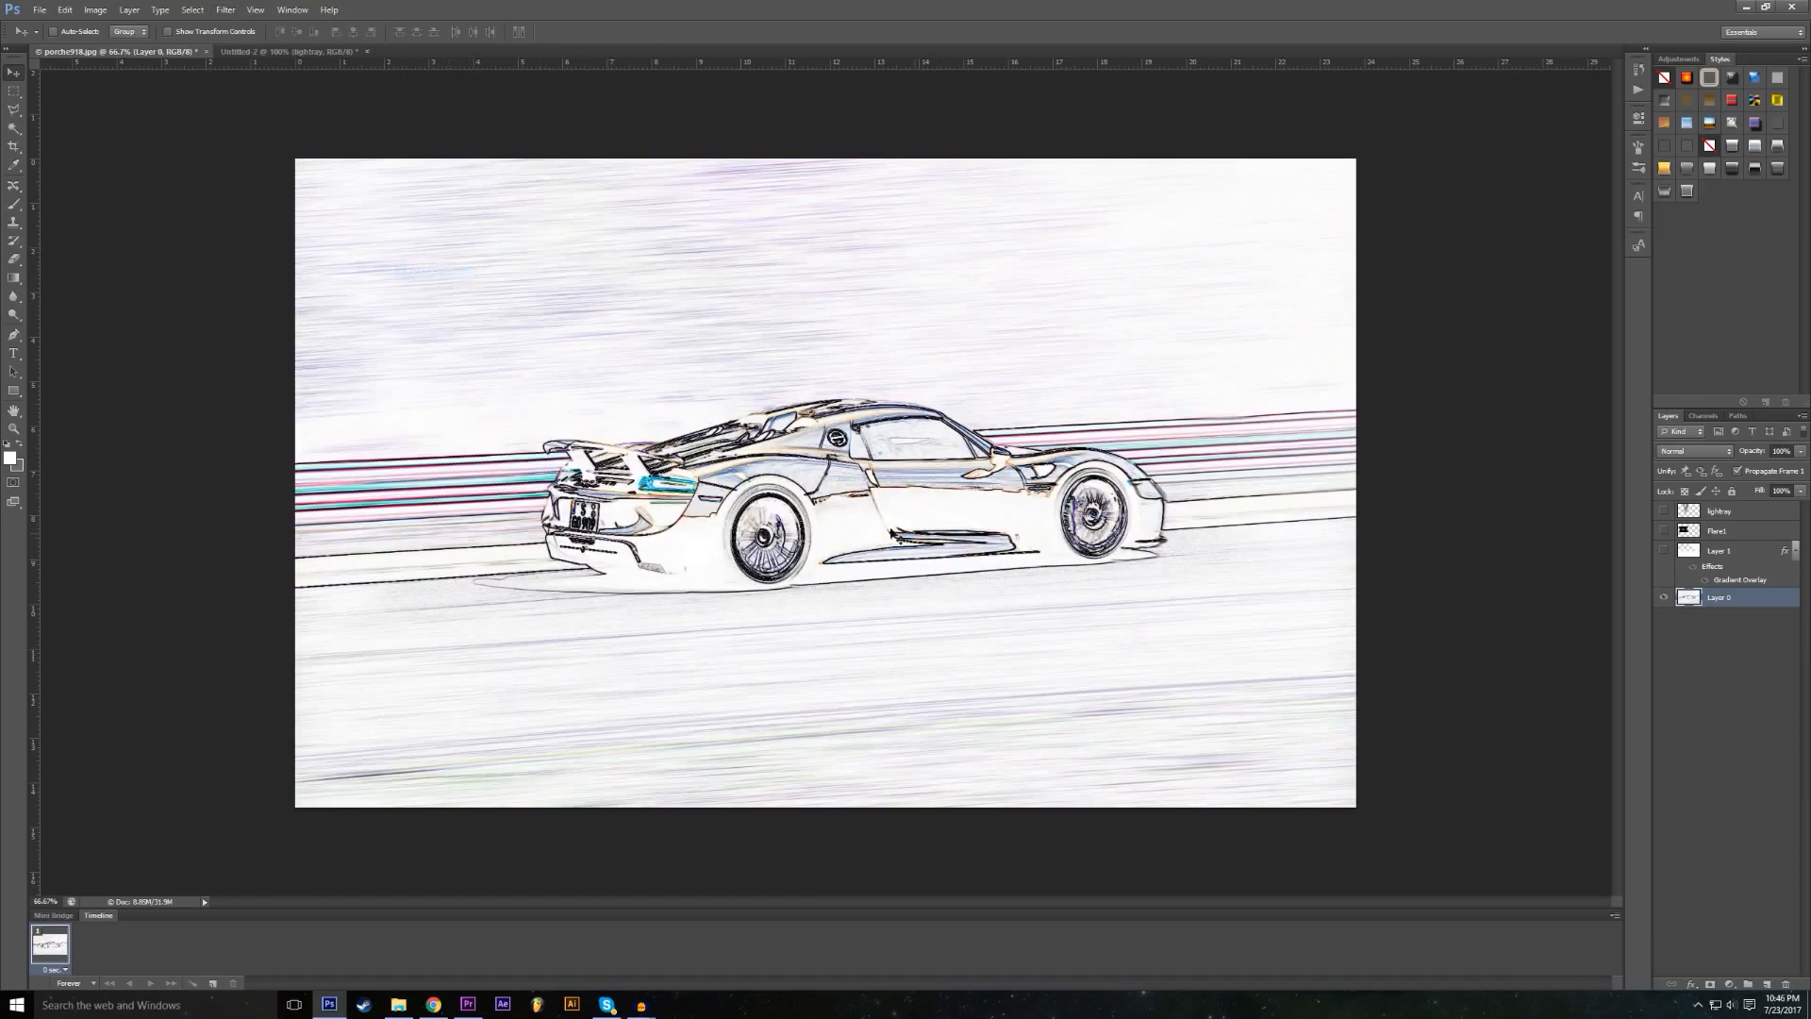
click(66, 10)
click(94, 25)
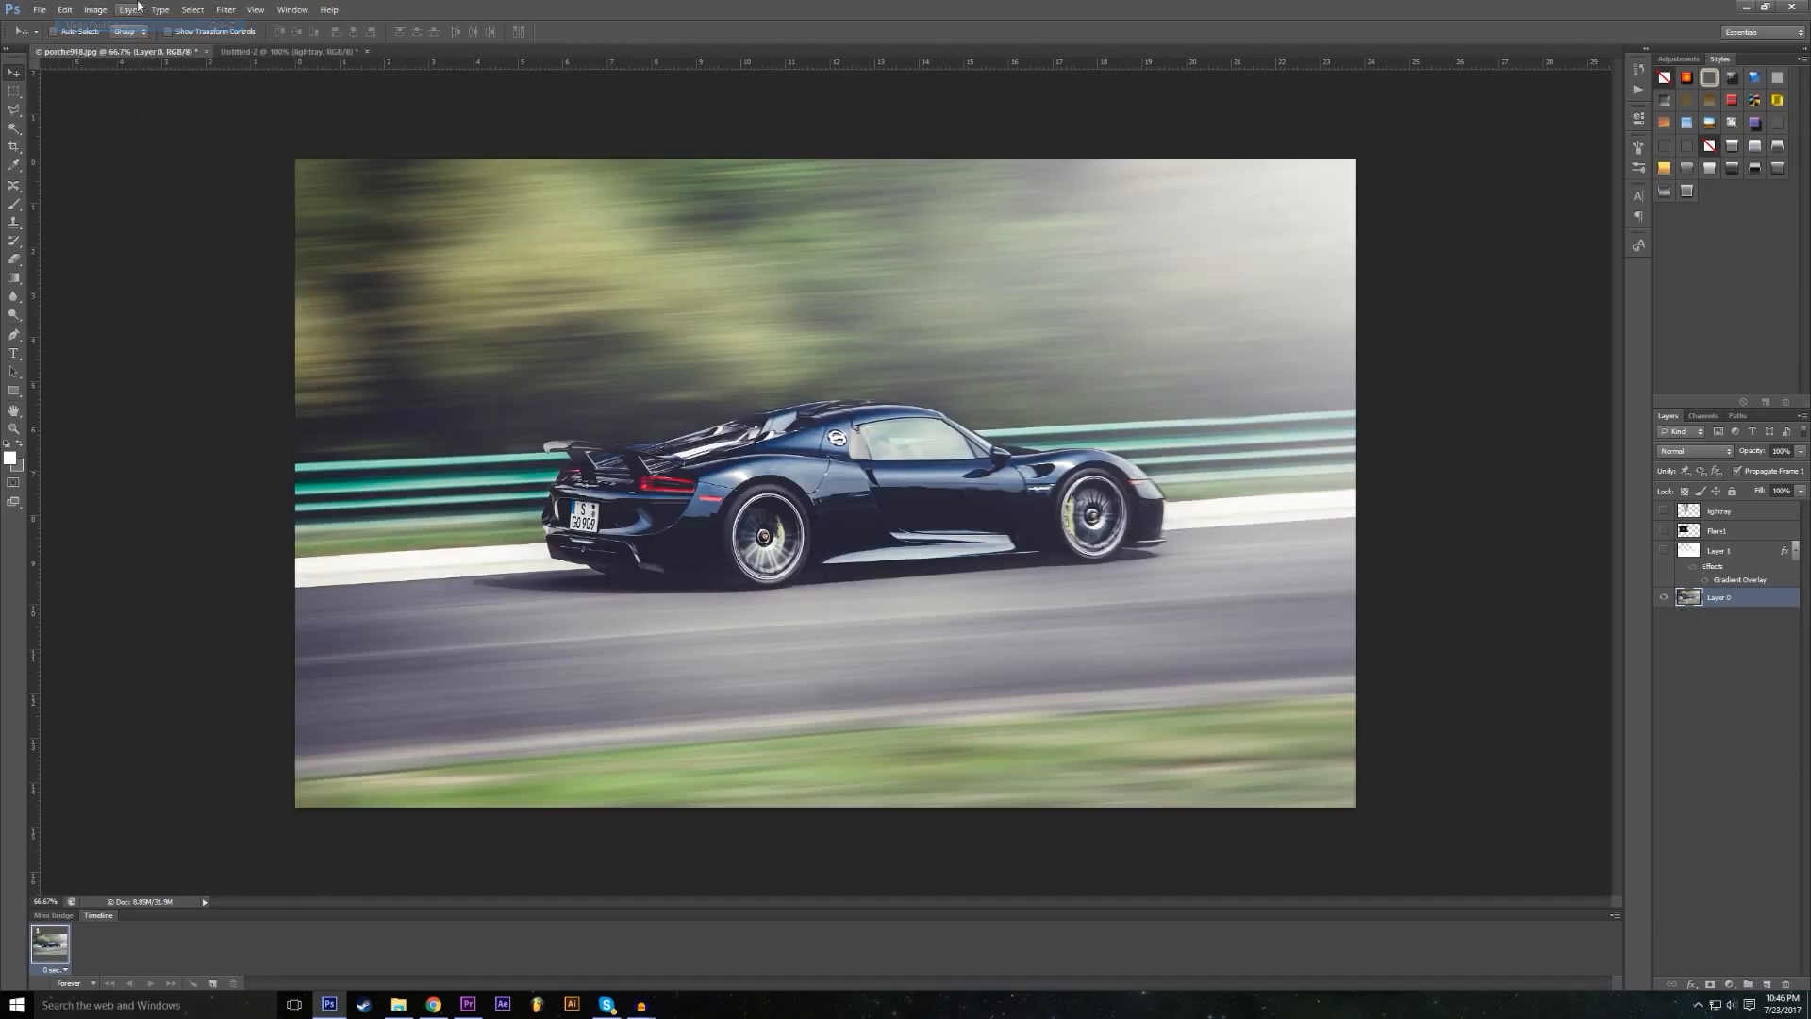
Step: Apply the Extrude stylize filter to Layer 0 with the dialog's existing settings and undo it
click(225, 10)
mouse_move(273, 236)
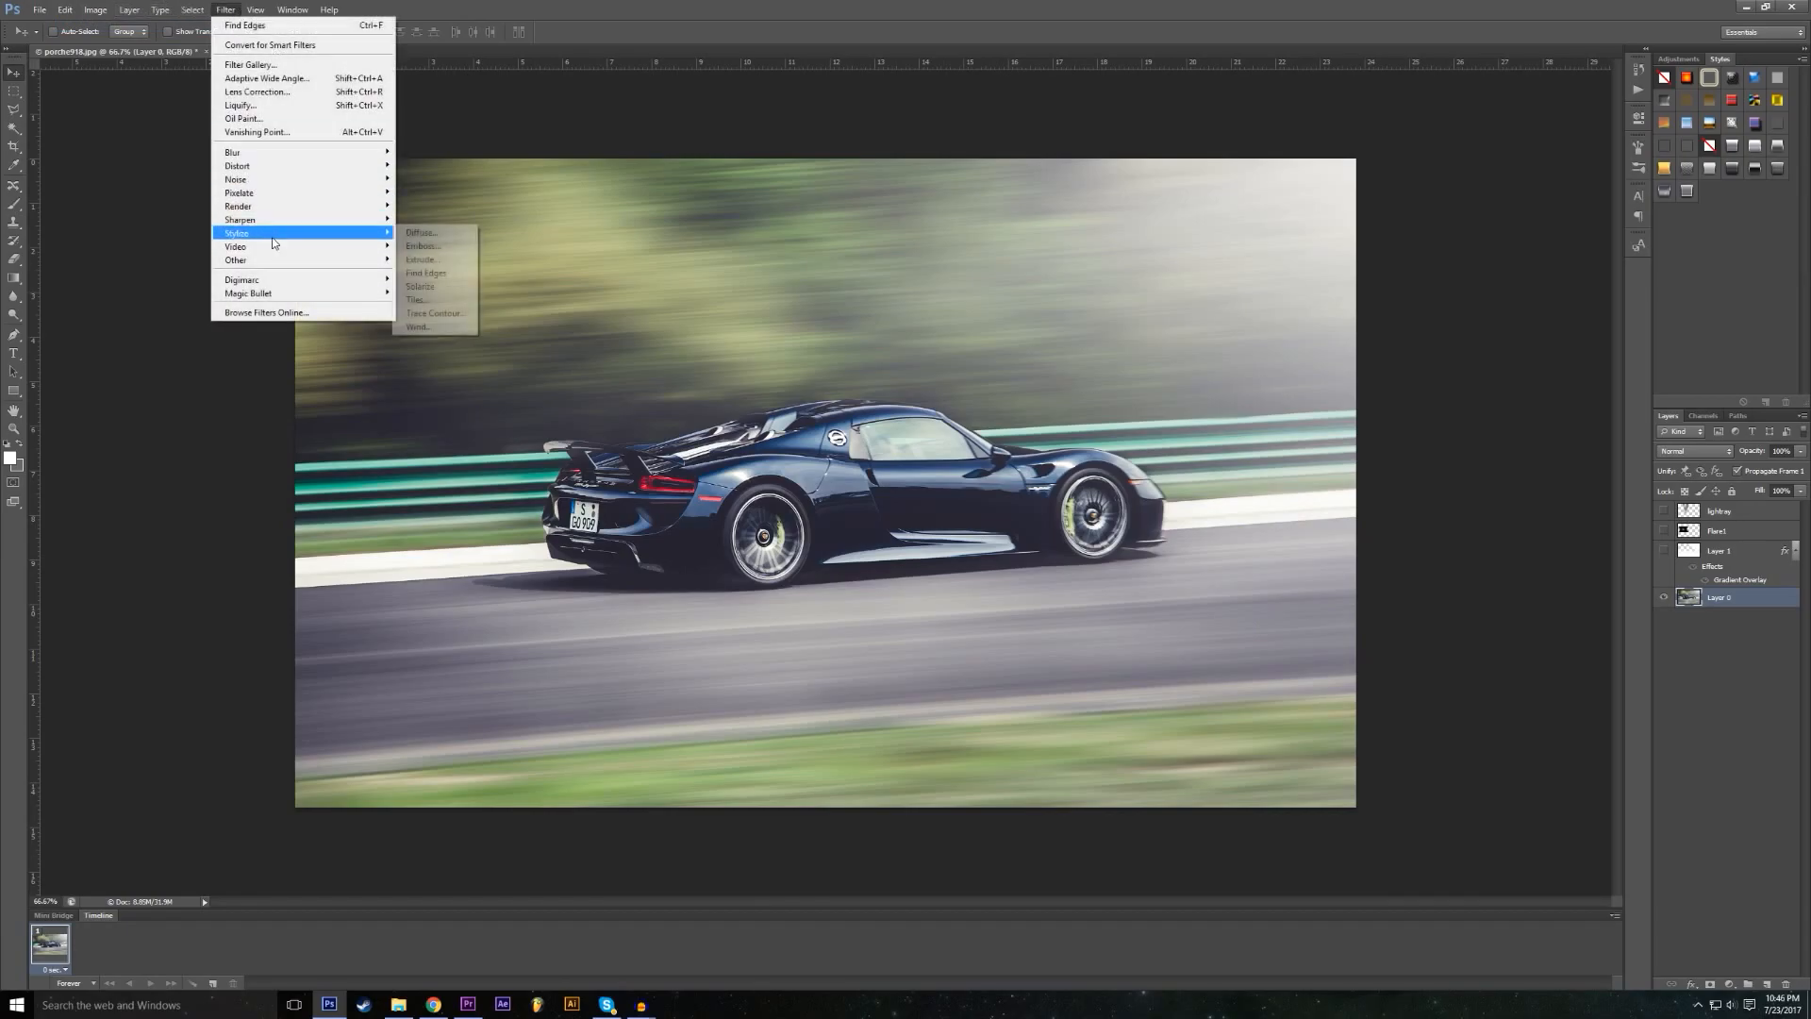
click(445, 260)
click(992, 325)
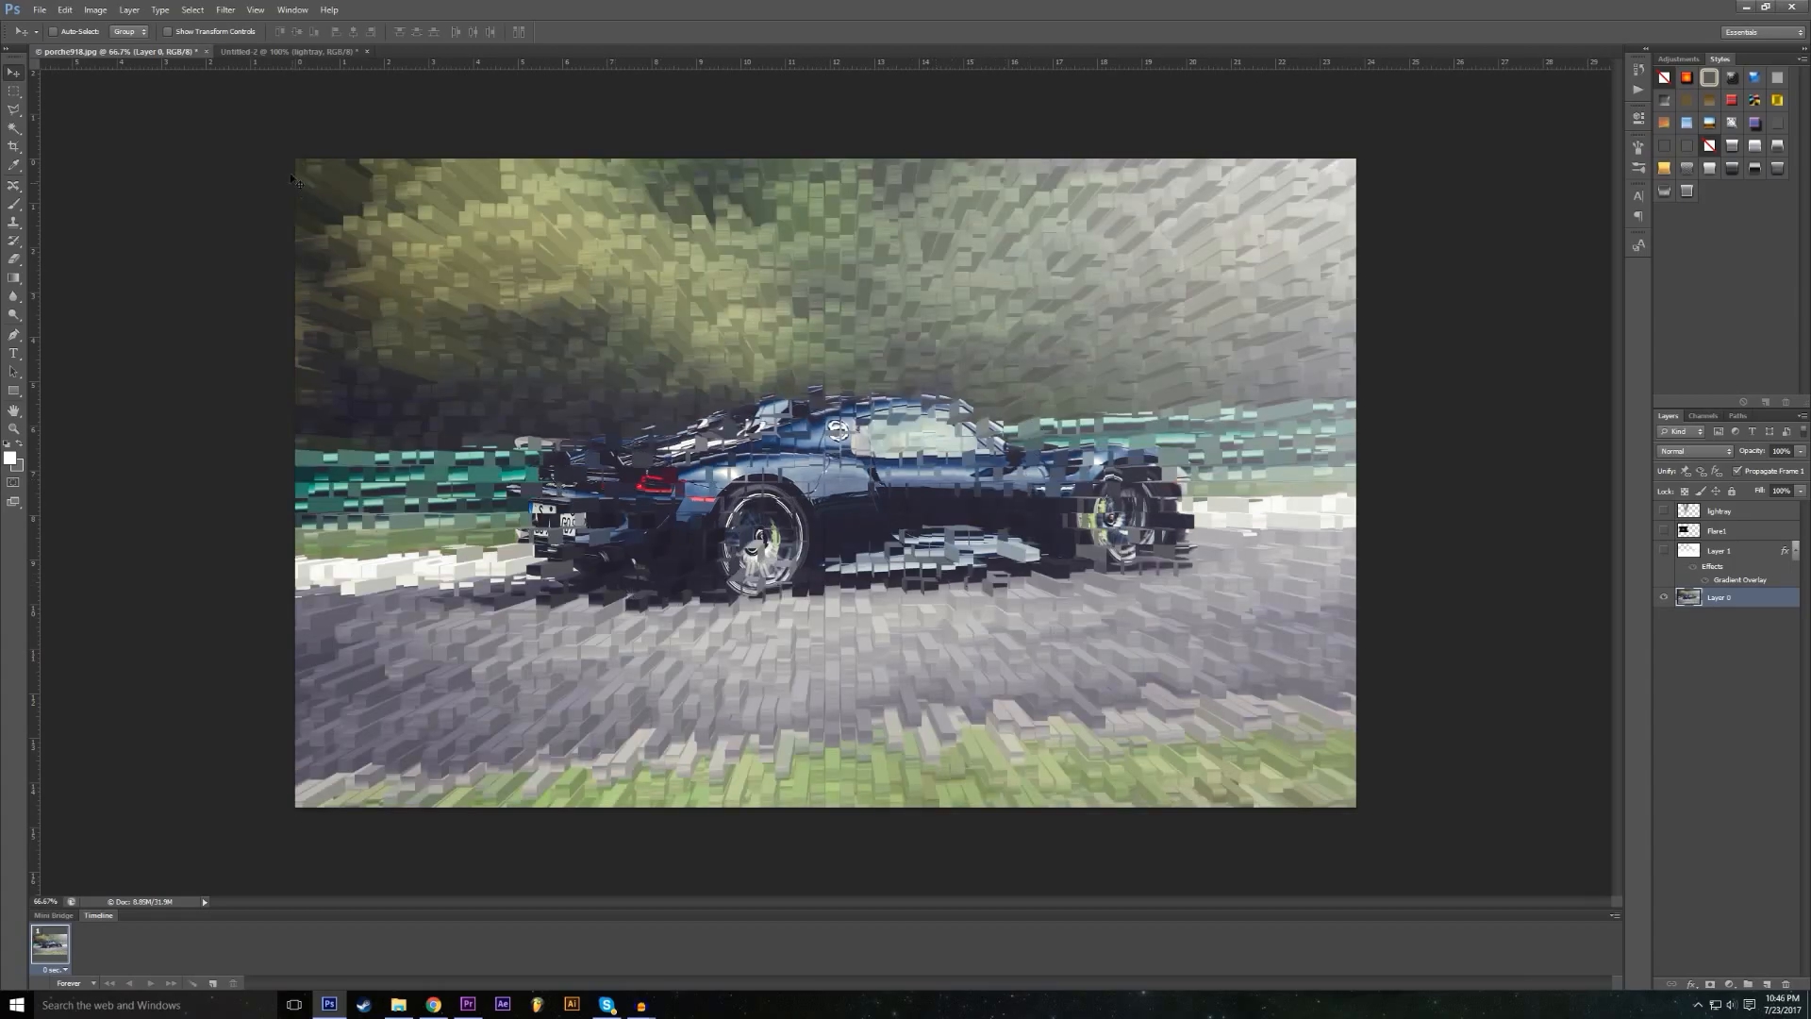
click(65, 10)
click(95, 26)
Step: Start the Lighting Effects filter on Layer 0, reduce the spot light's hotspot to 3 and centre the light on the car's door
click(226, 10)
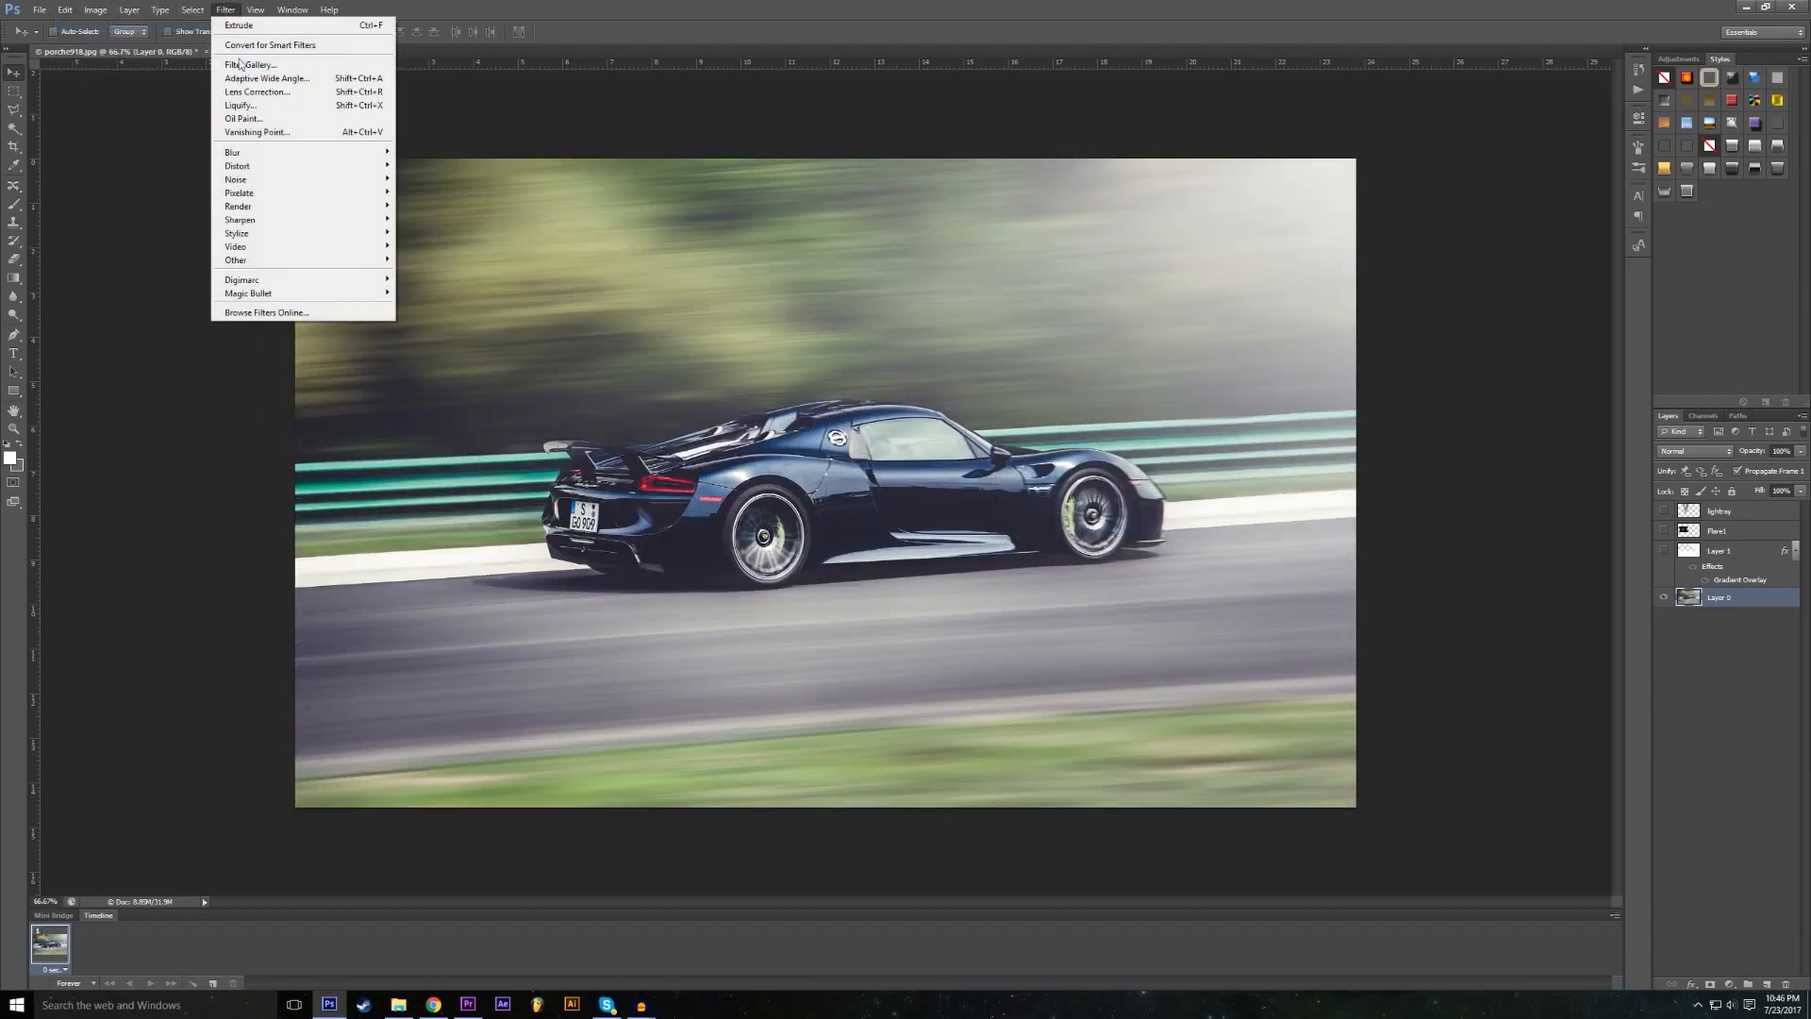
mouse_move(308, 263)
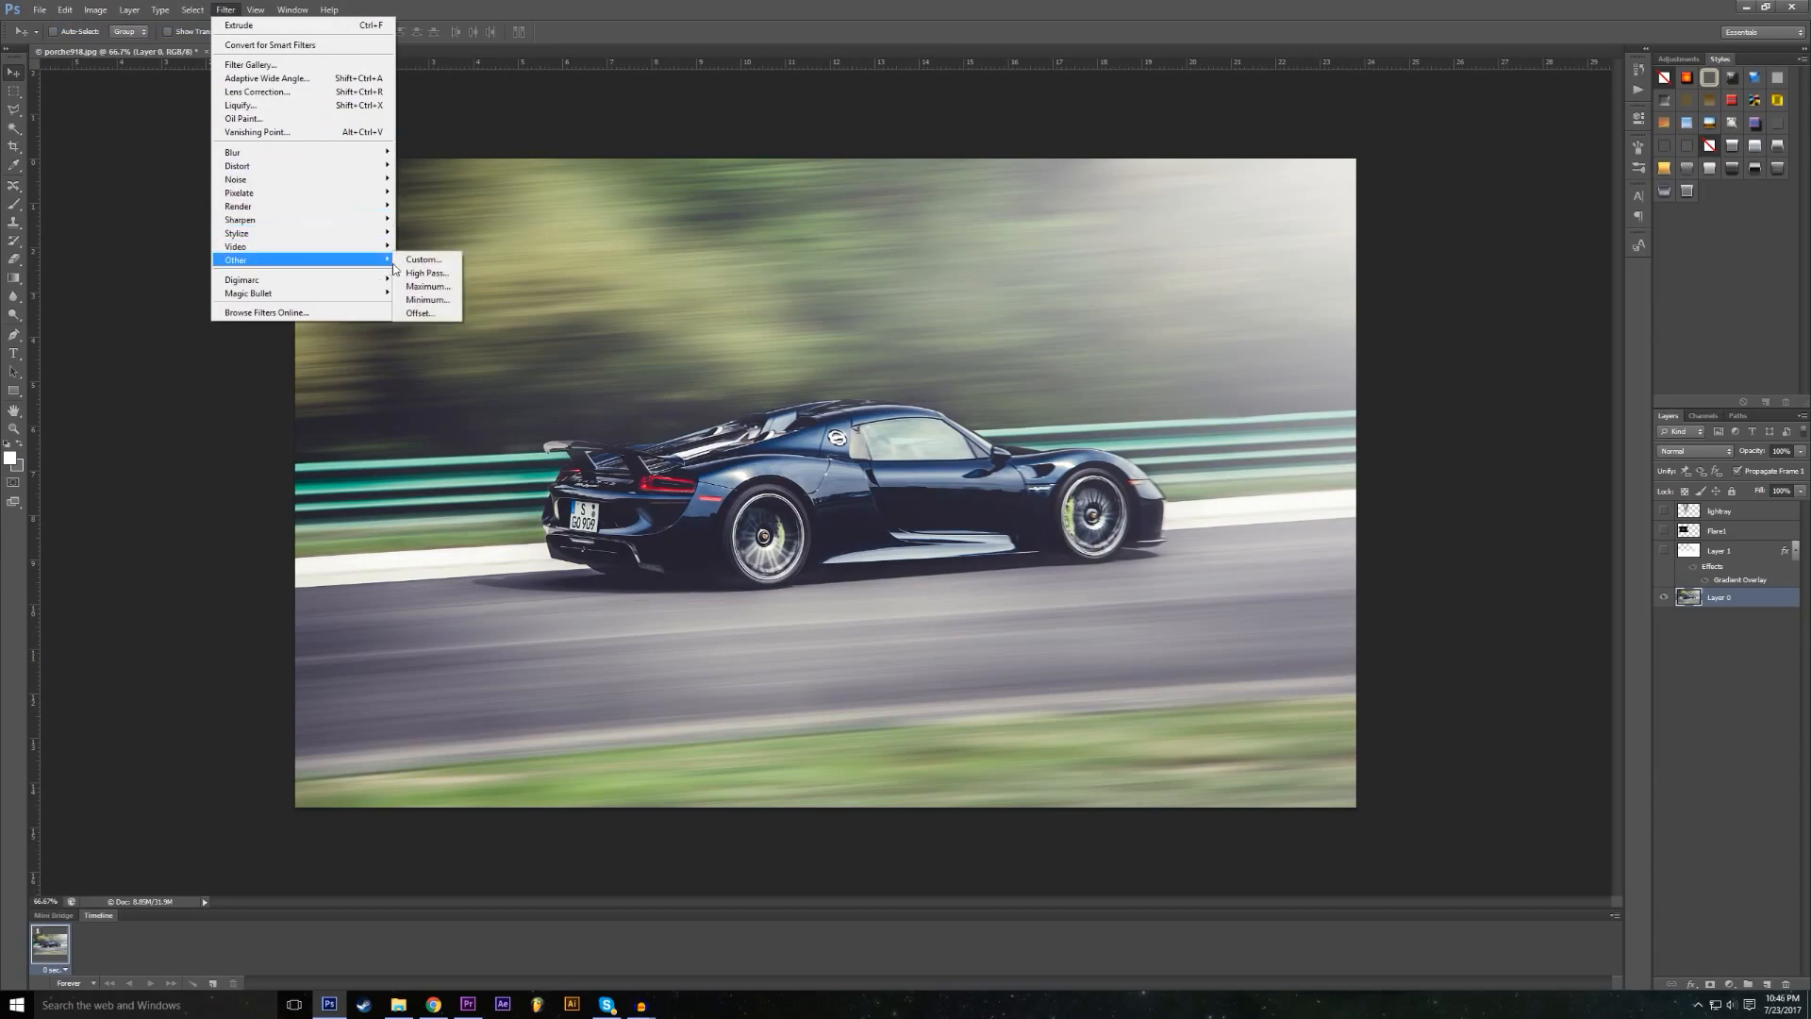
mouse_move(369, 250)
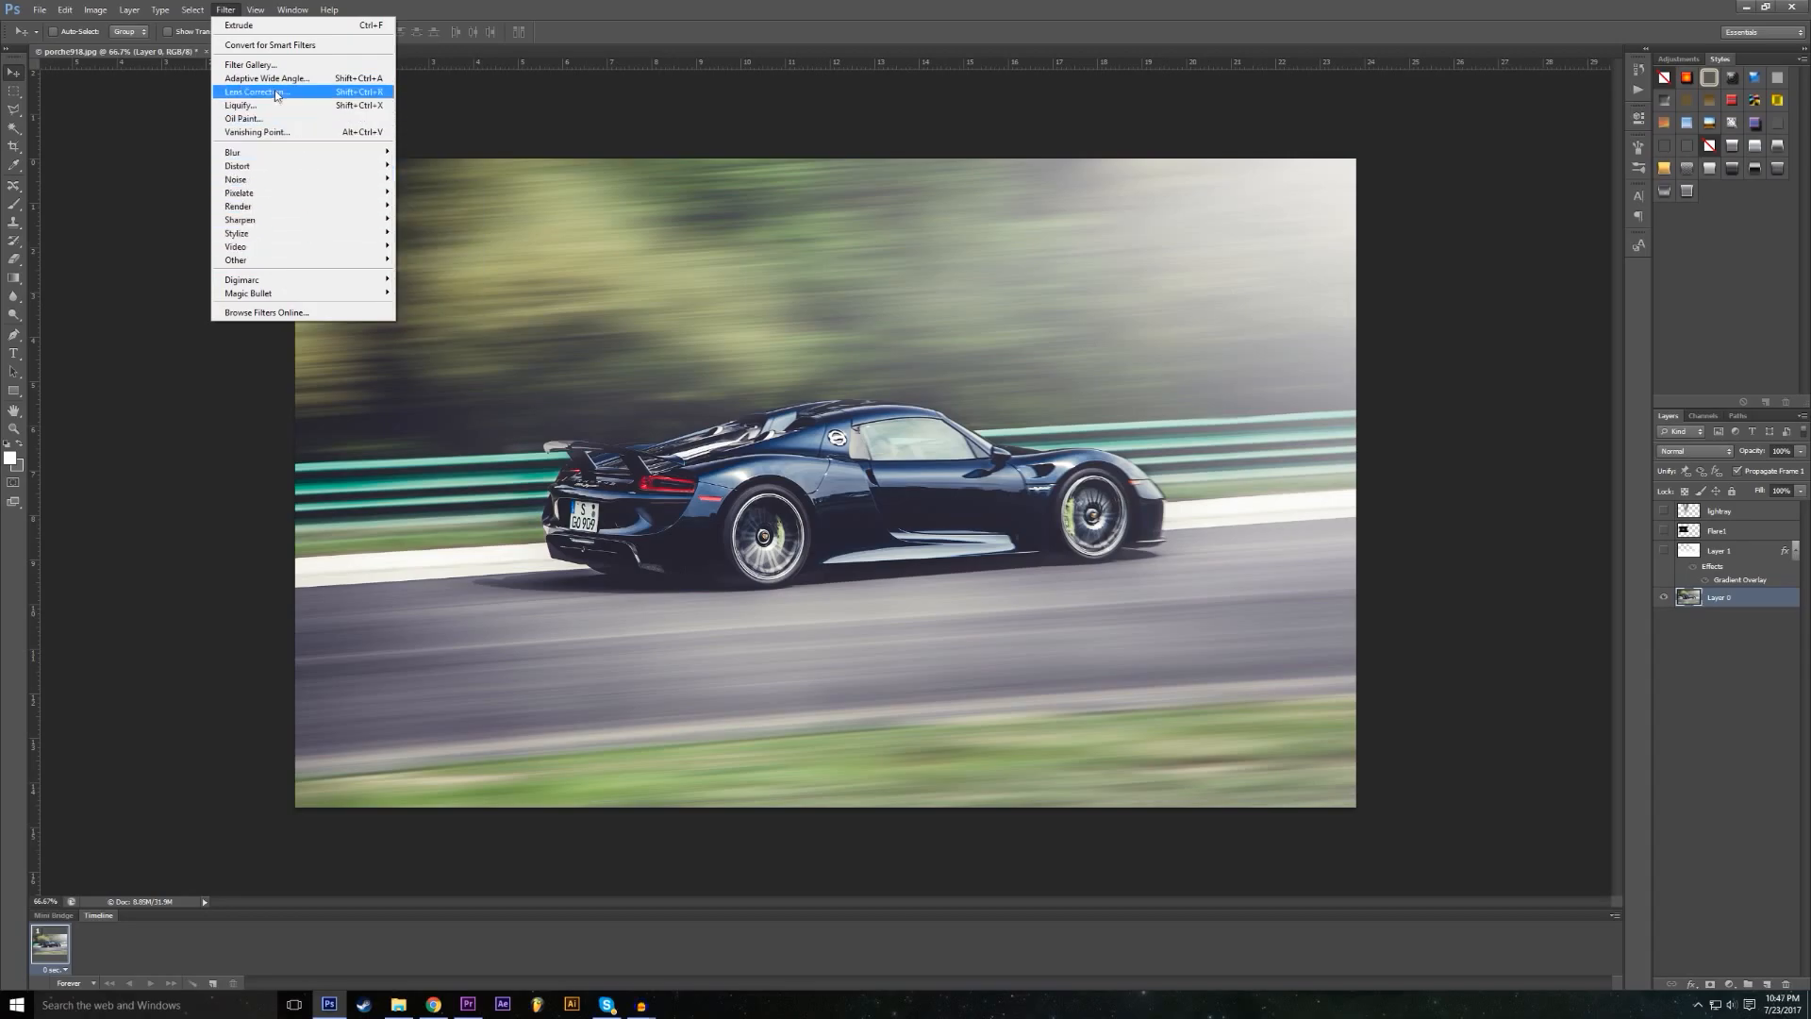
mouse_move(286, 159)
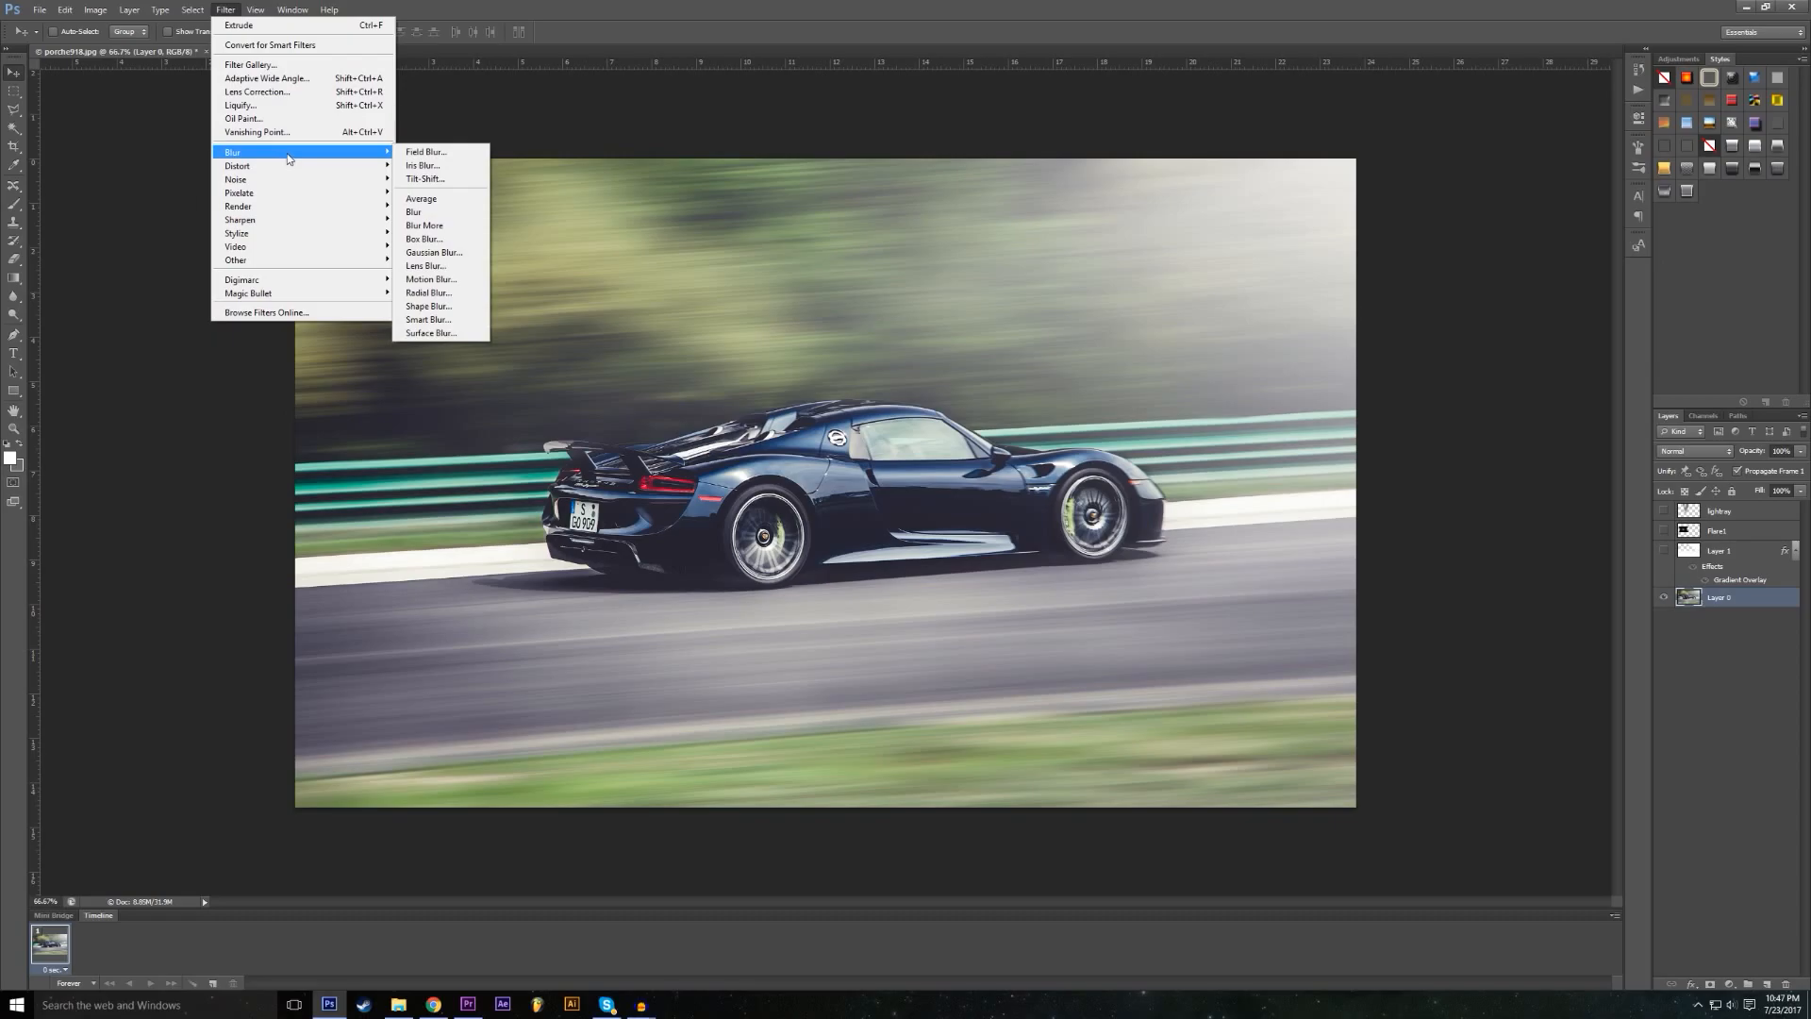
mouse_move(331, 208)
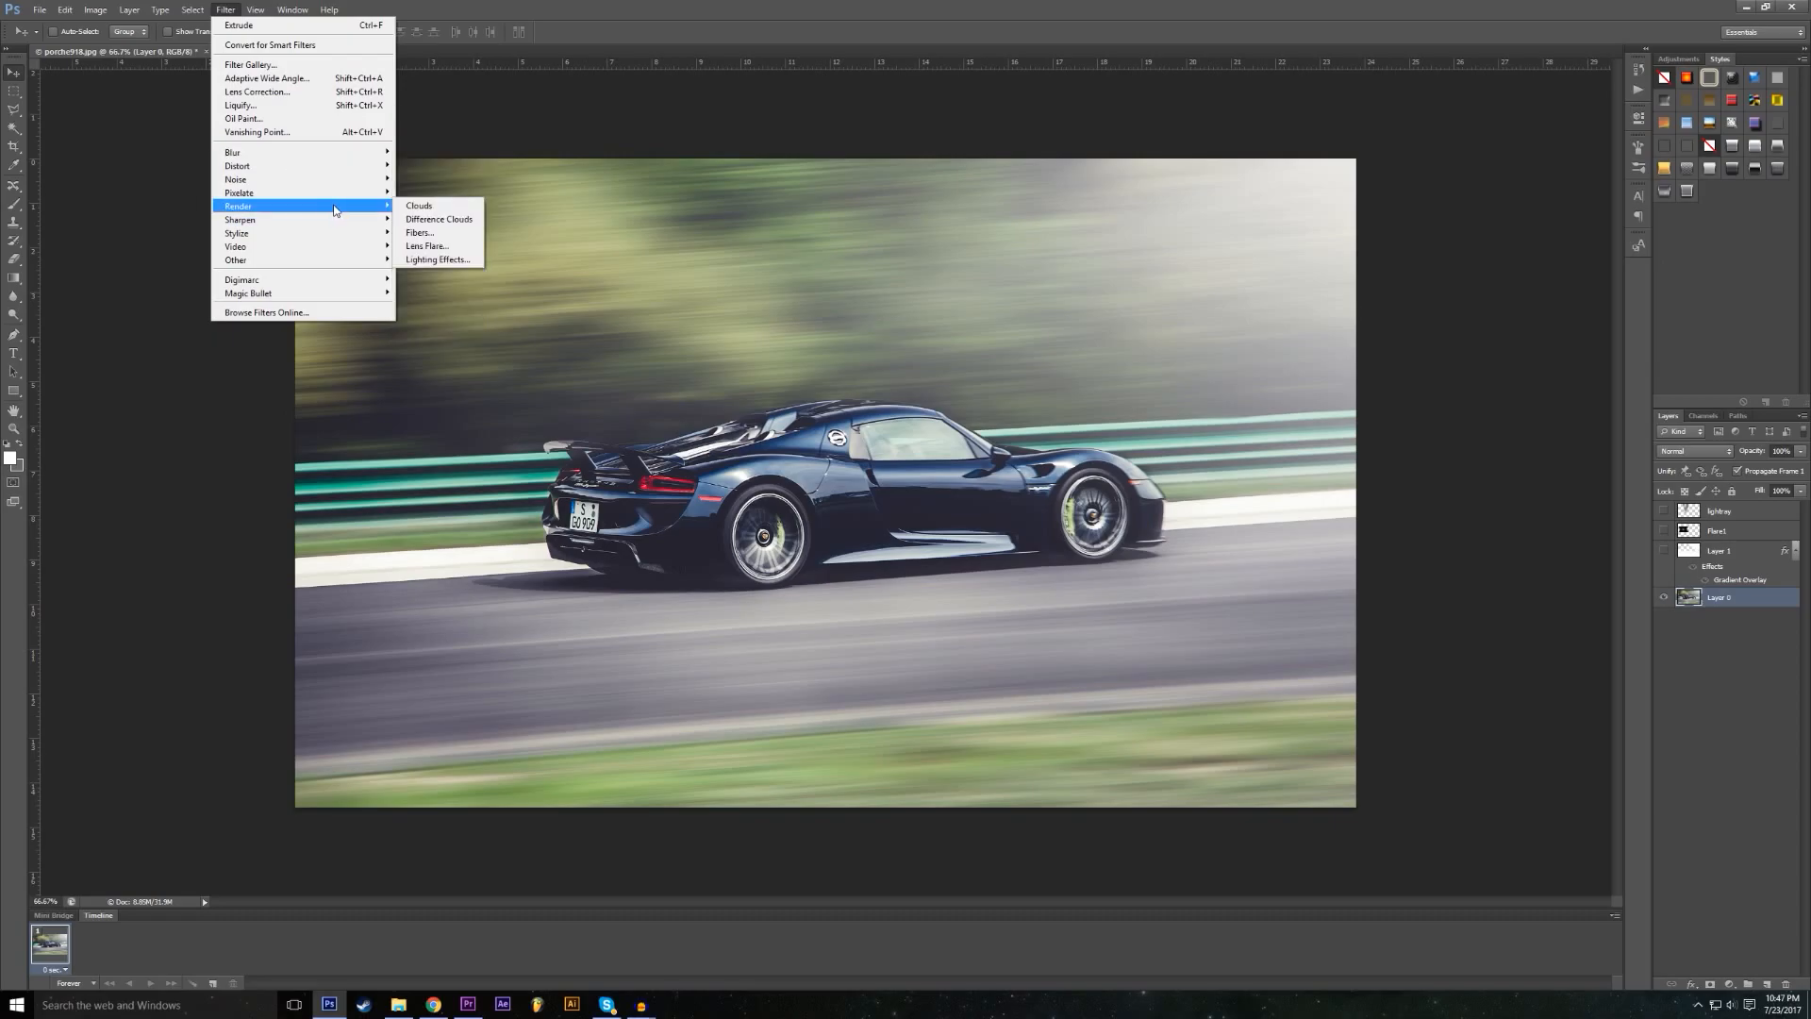
click(433, 260)
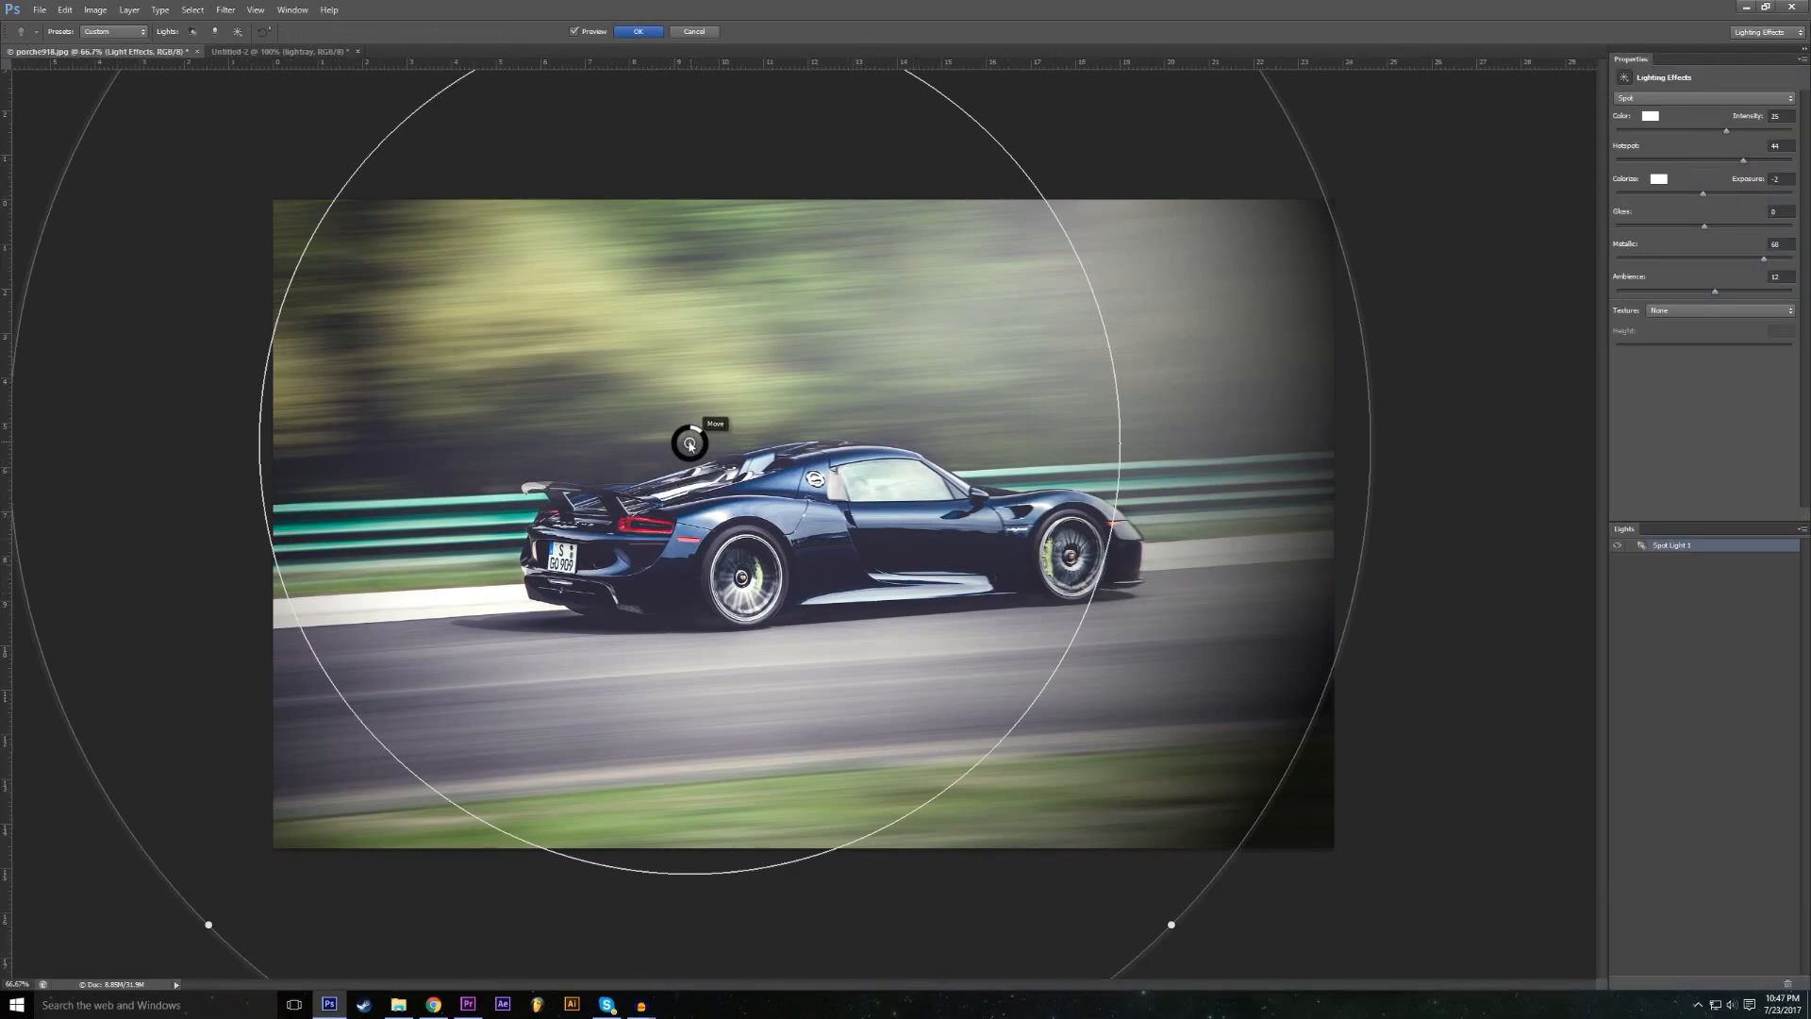
drag(698, 443, 815, 568)
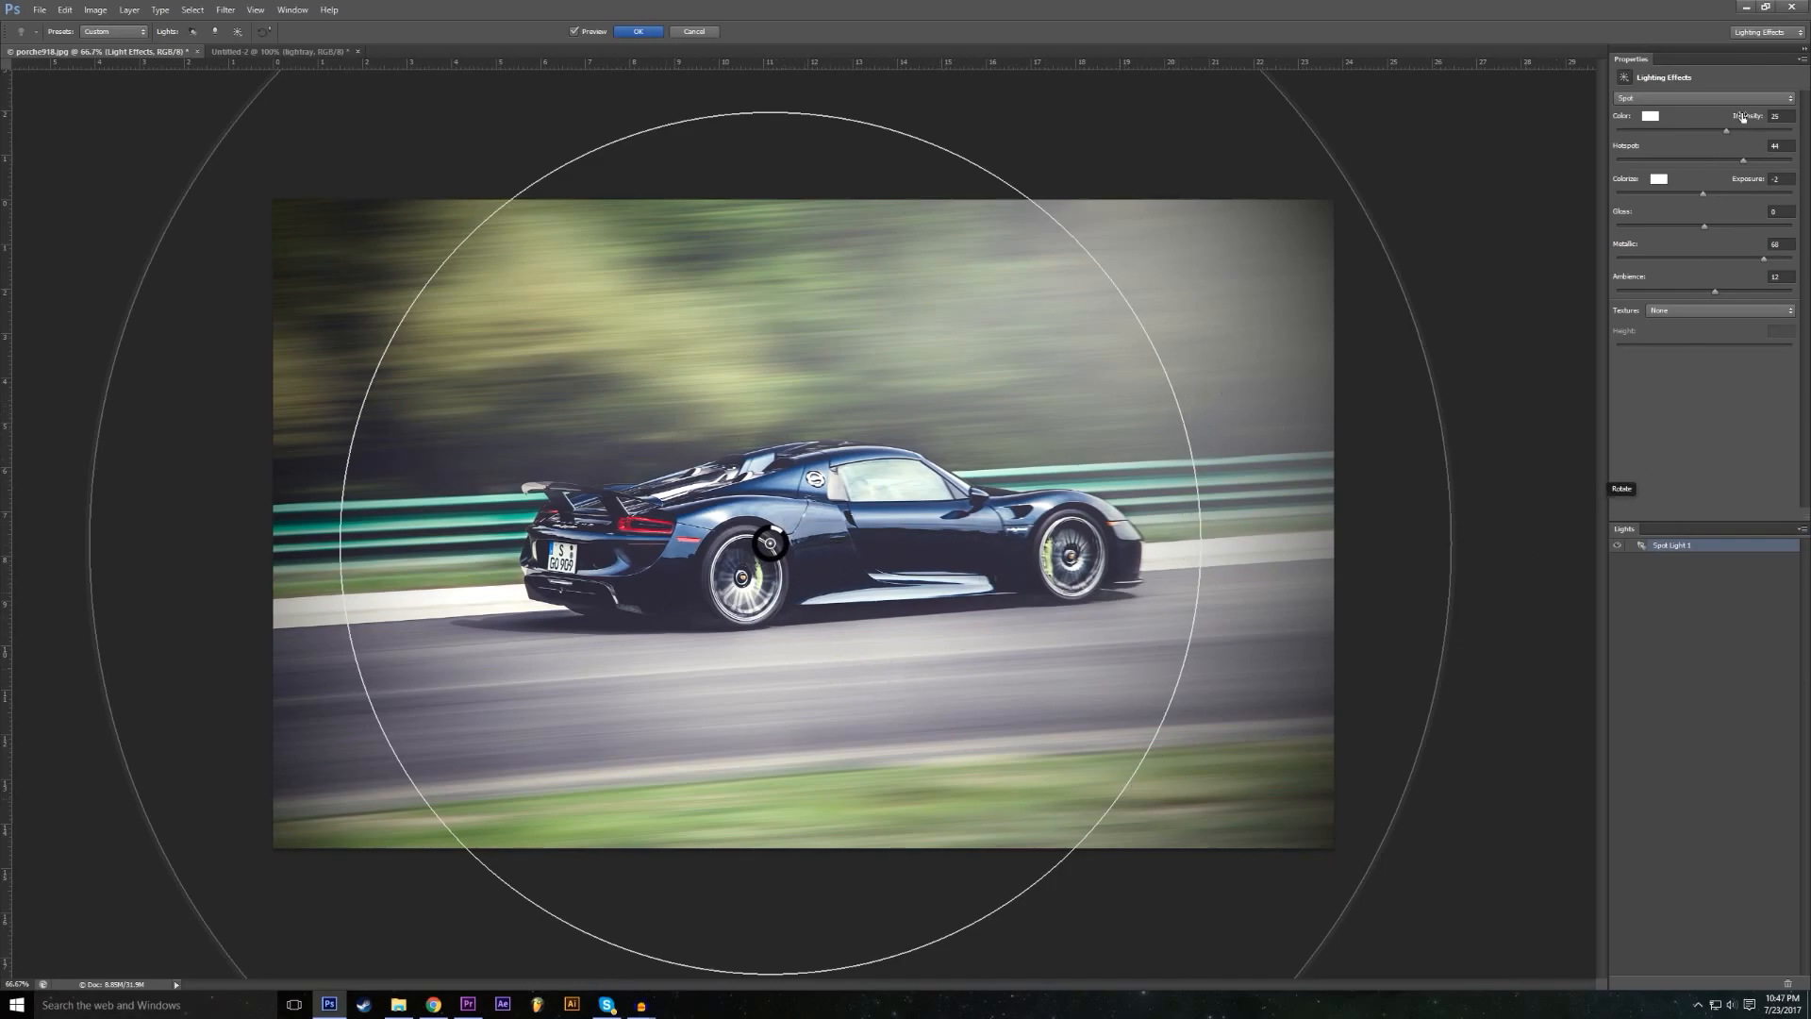
mouse_move(1741, 170)
mouse_down()
mouse_move(1691, 173)
mouse_move(1708, 175)
mouse_up()
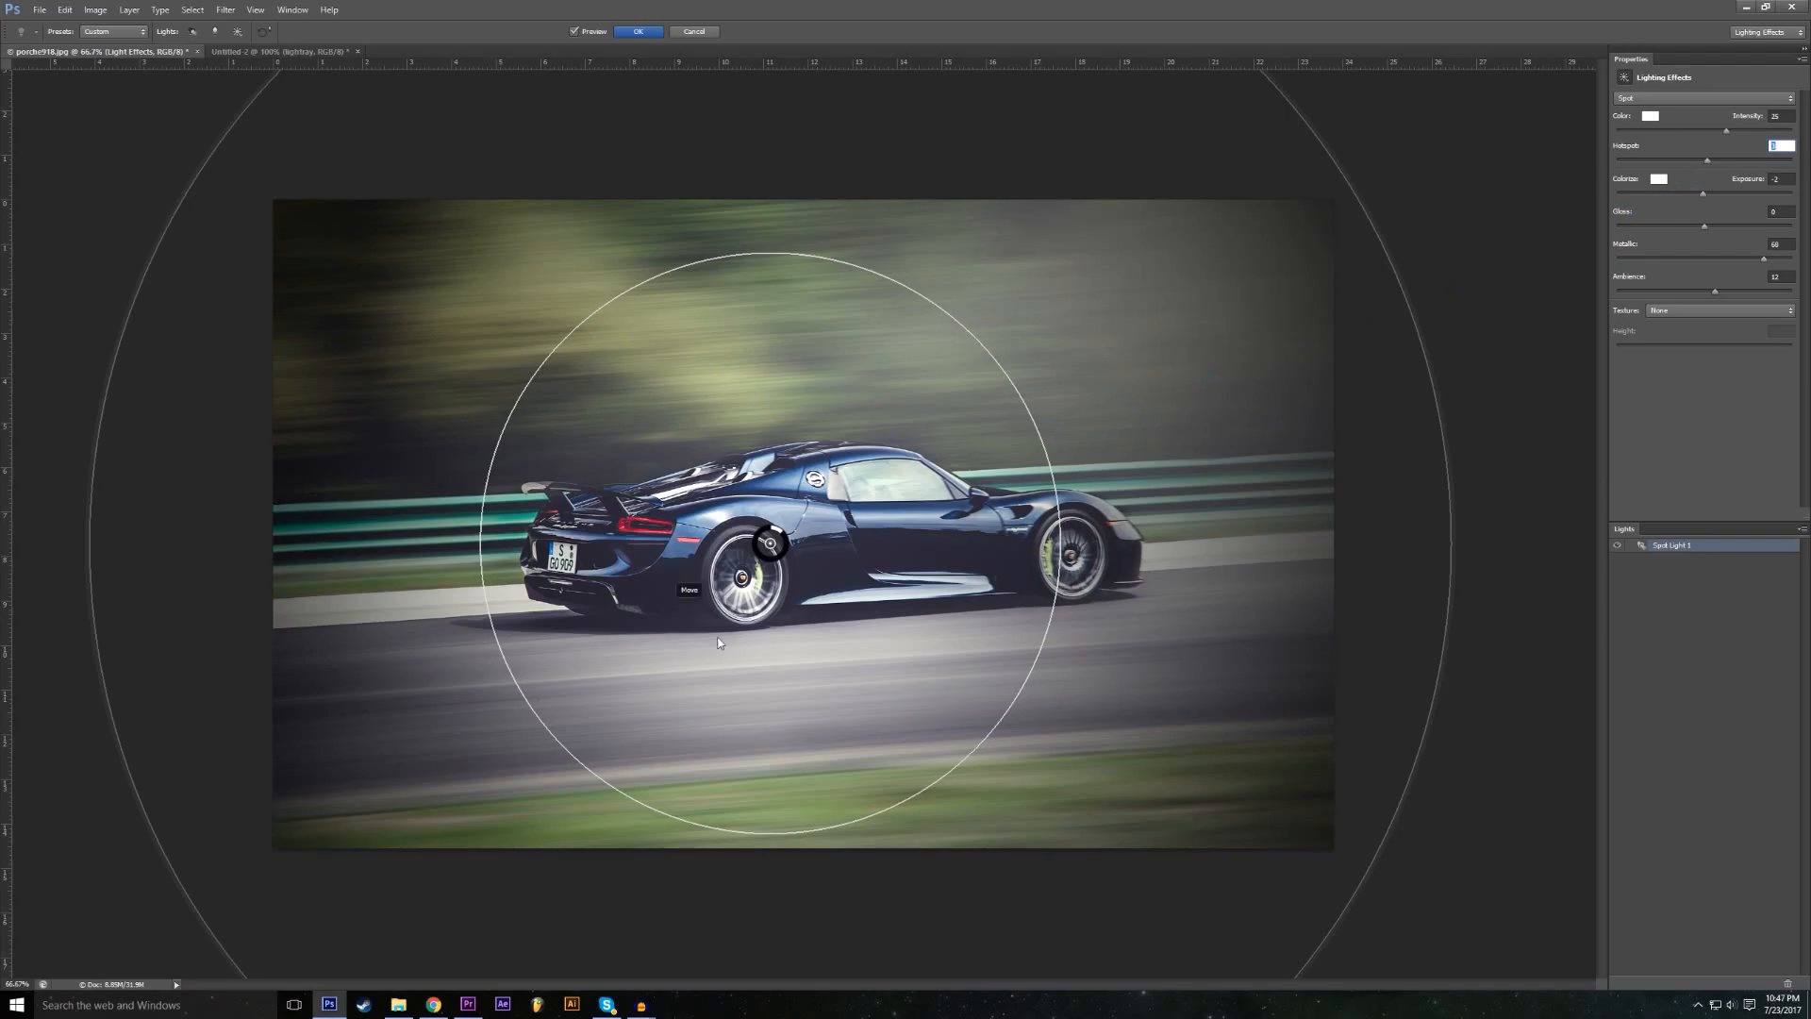
drag(805, 552, 888, 515)
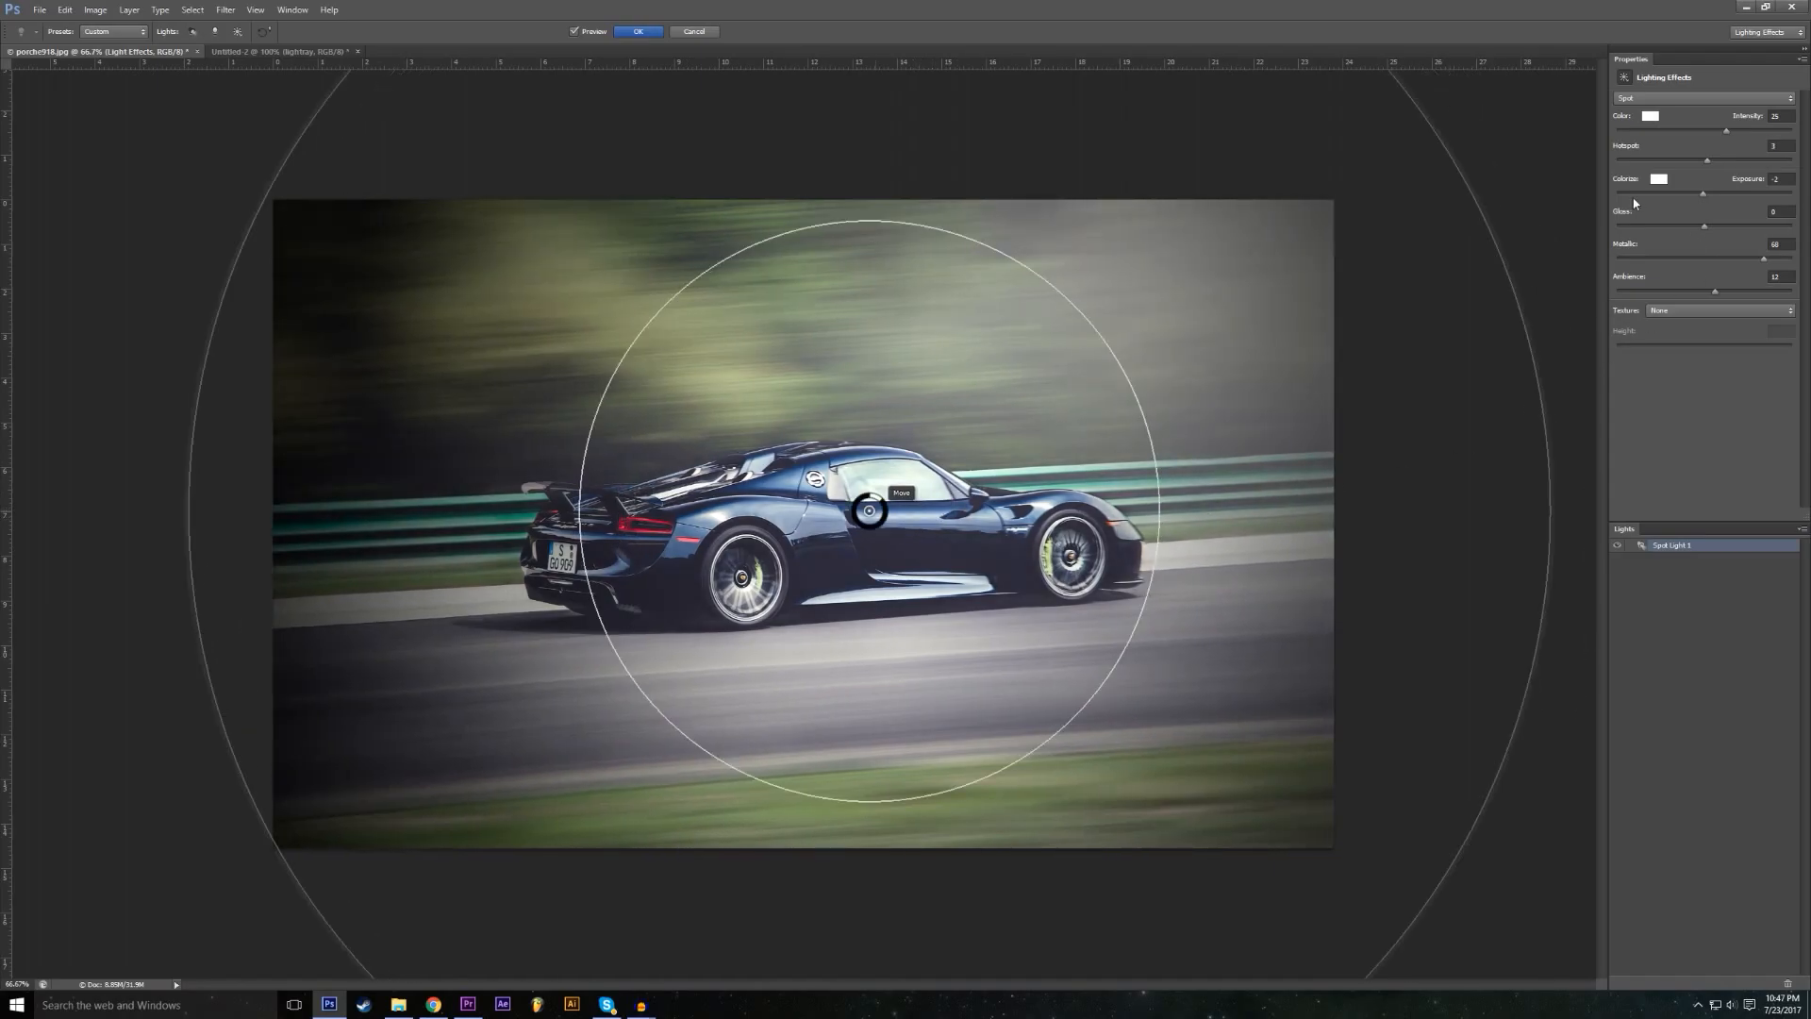
Step: Set the spot light's exposure to about 28, gloss to about -39, metallic to 100 and ambience to -2, and apply the lighting effect
drag(1705, 194, 1730, 200)
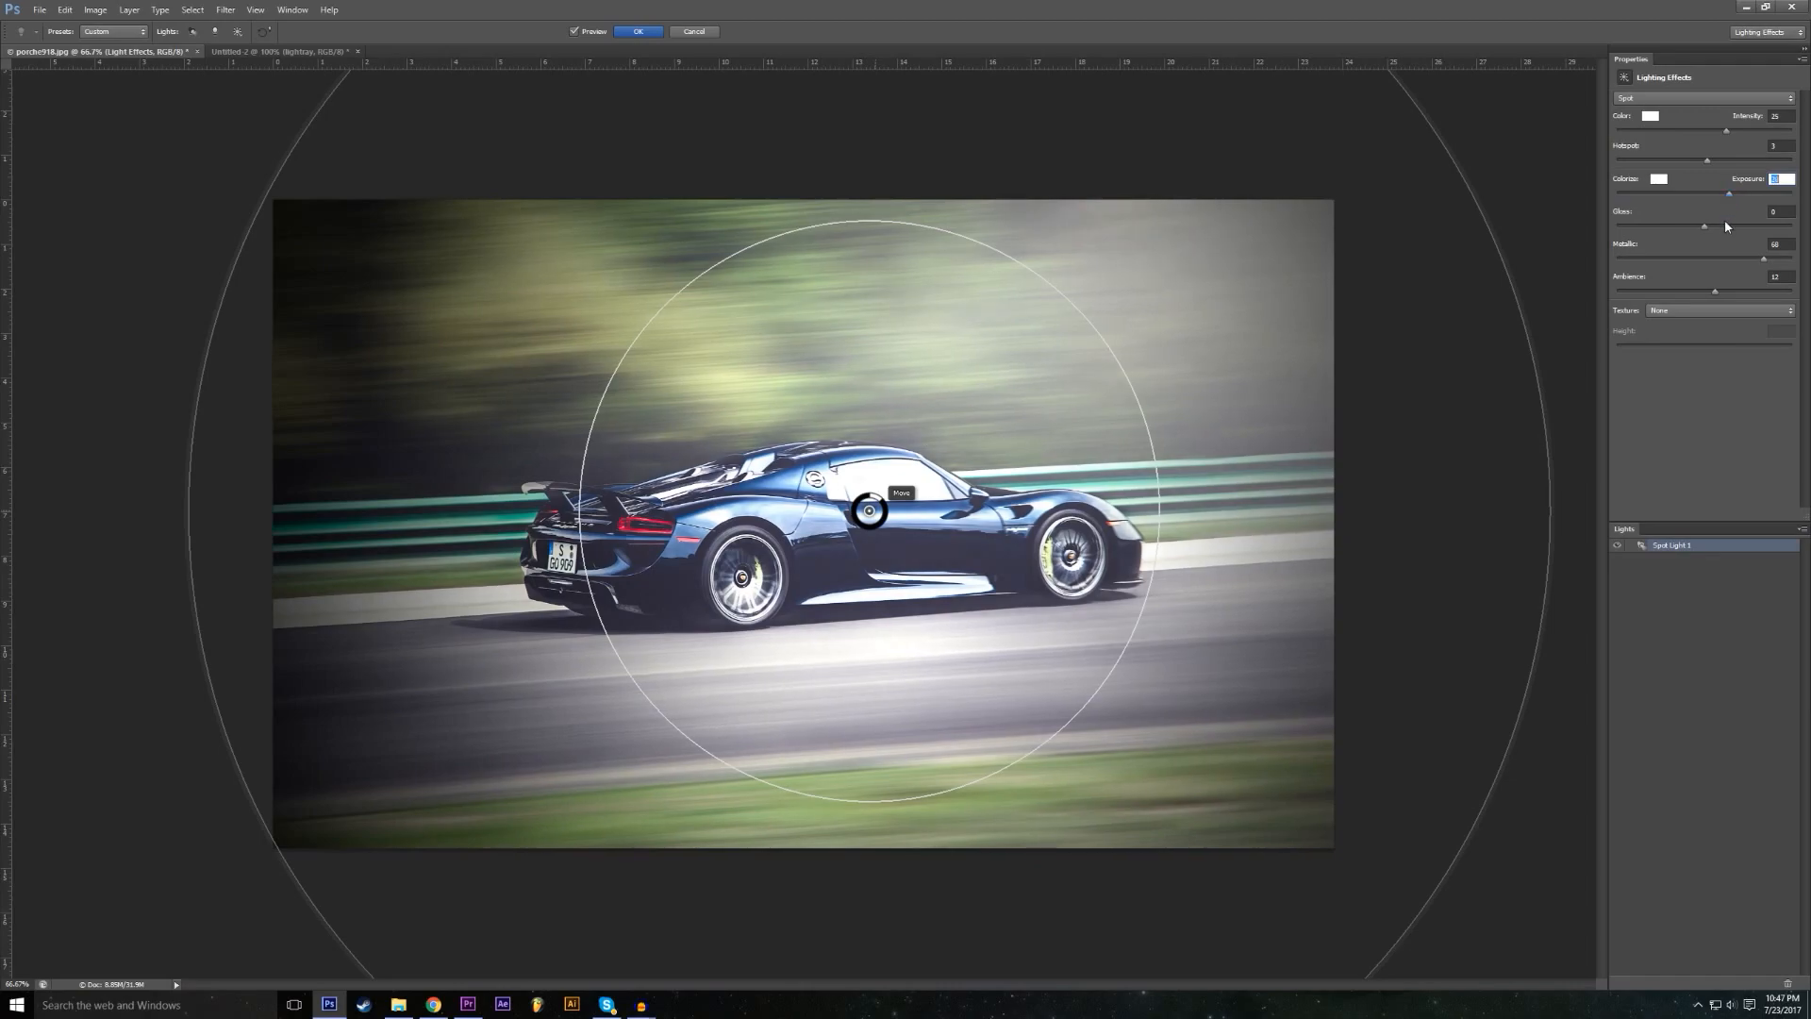
drag(1715, 230, 1646, 227)
drag(1713, 262, 1807, 288)
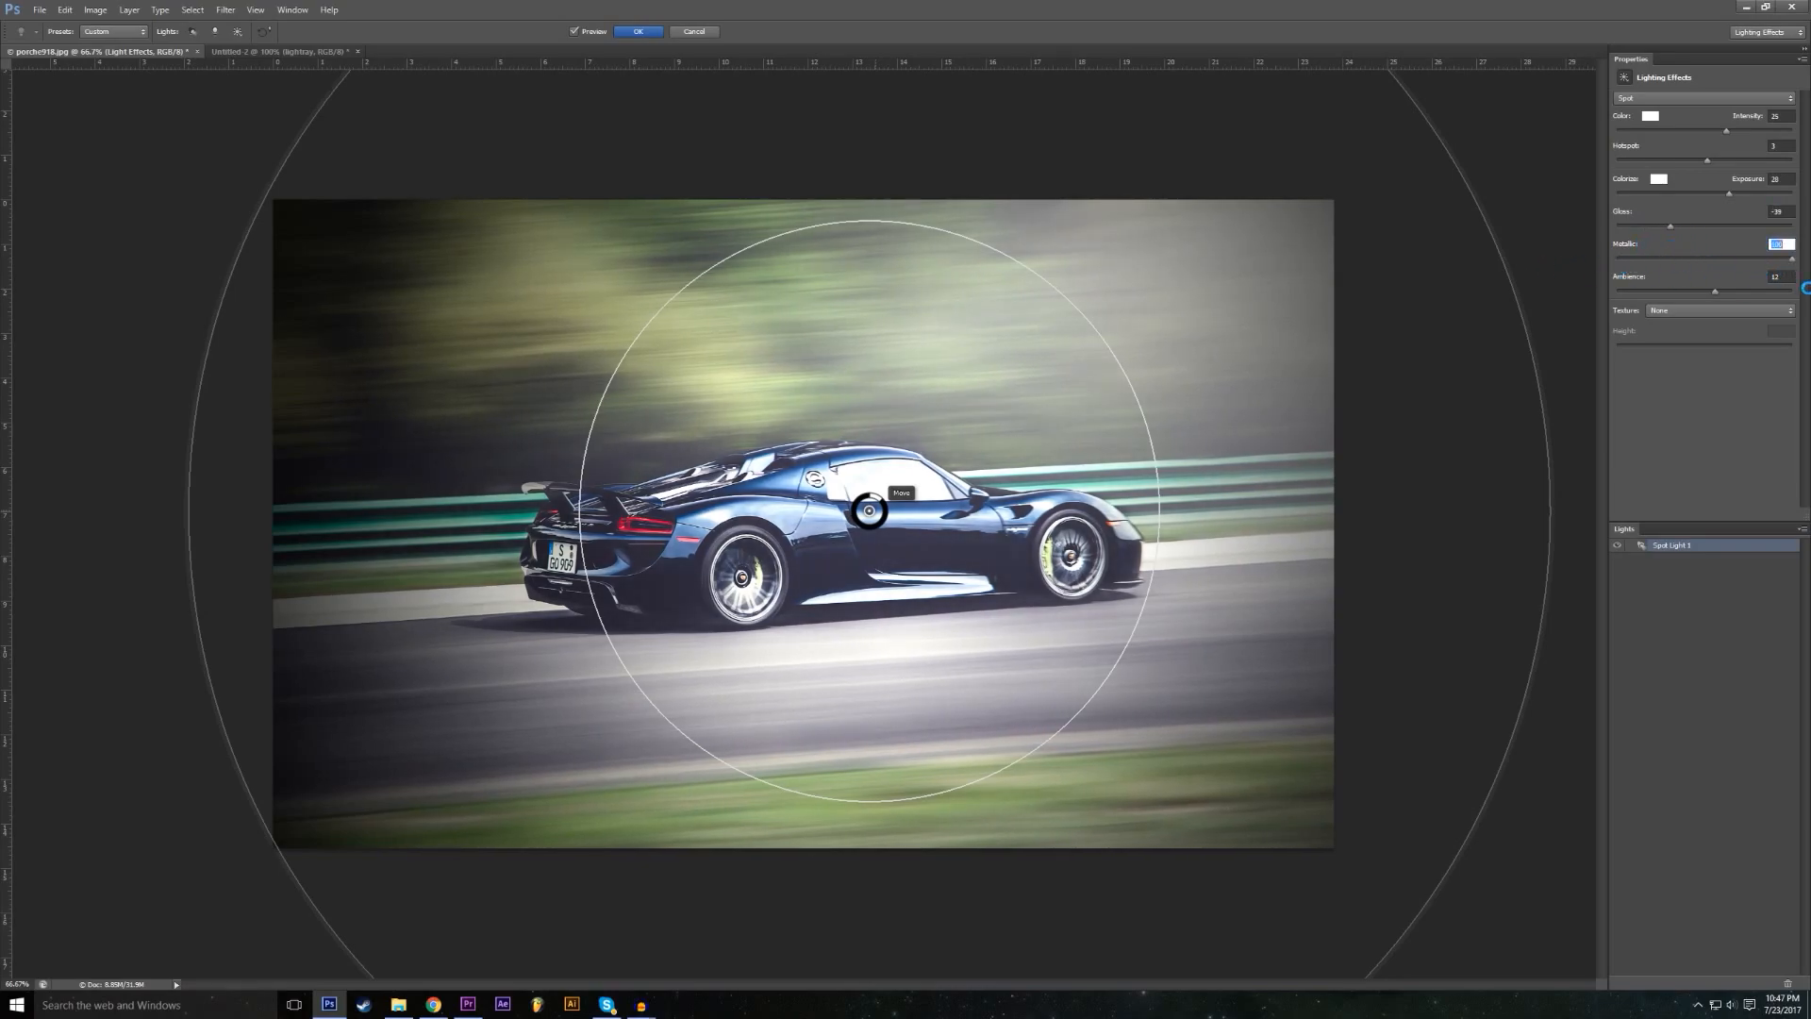
click(1715, 292)
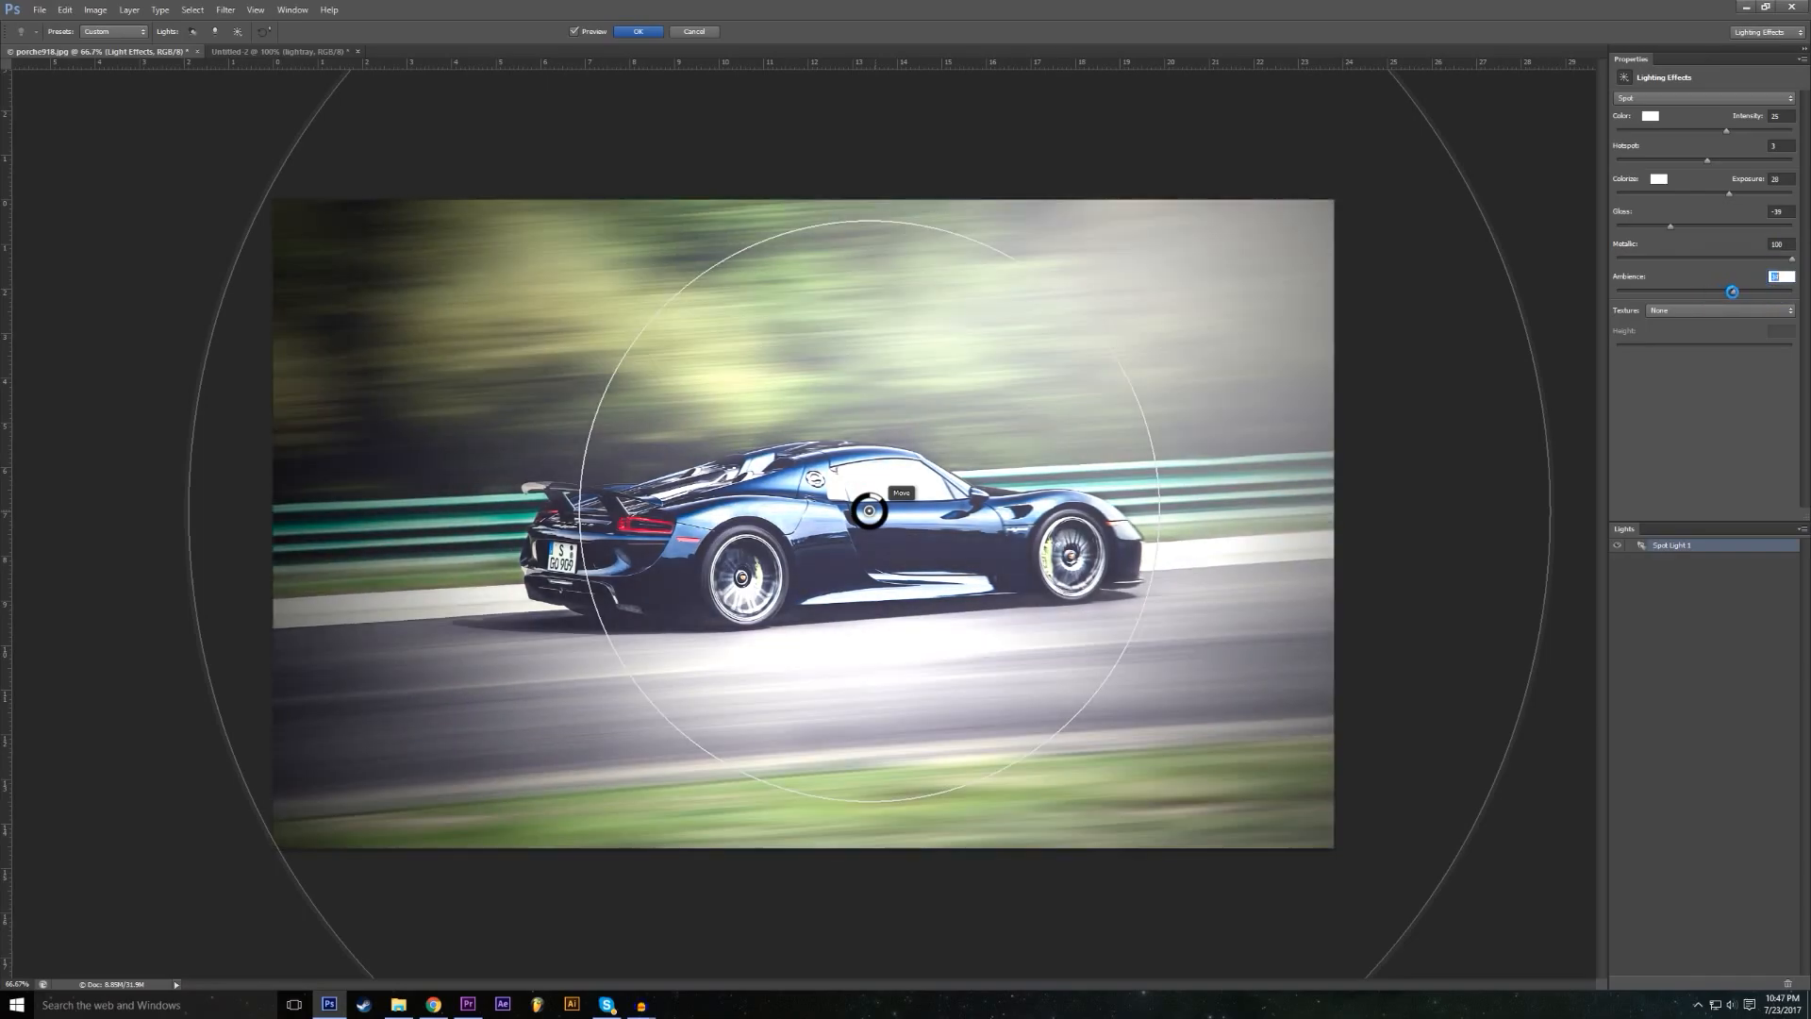
drag(1720, 289, 1702, 297)
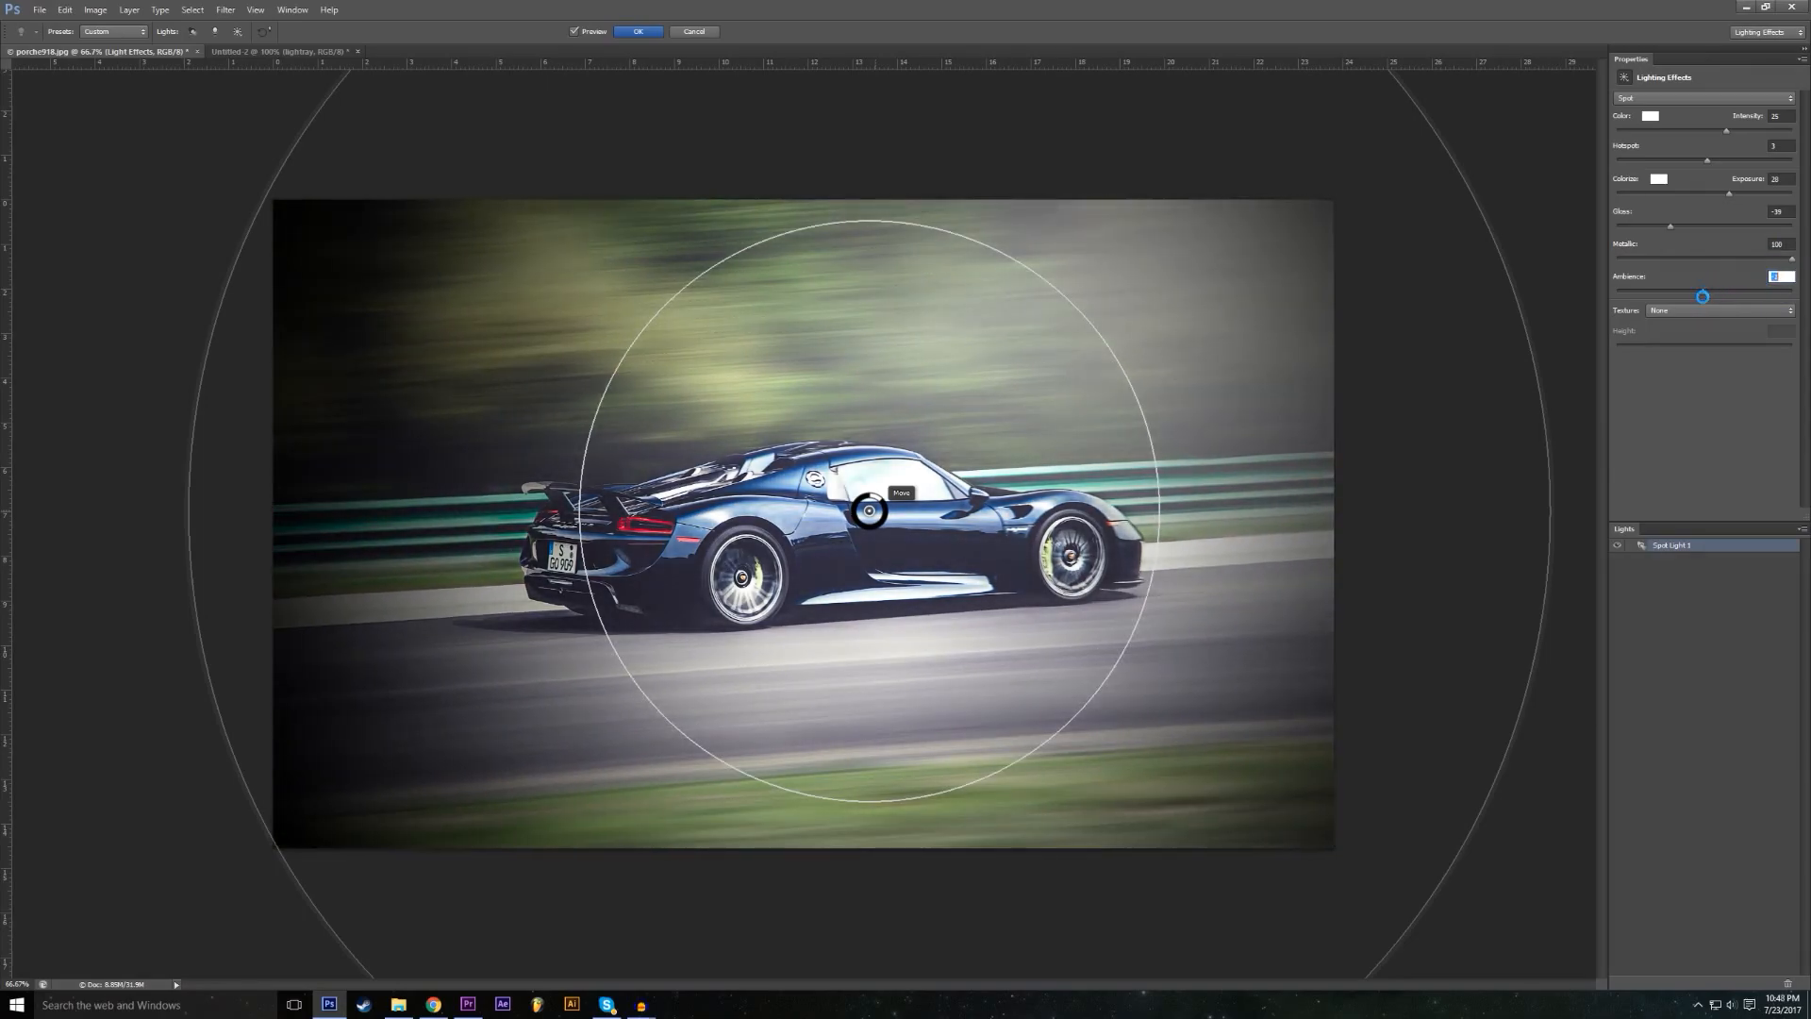
click(647, 38)
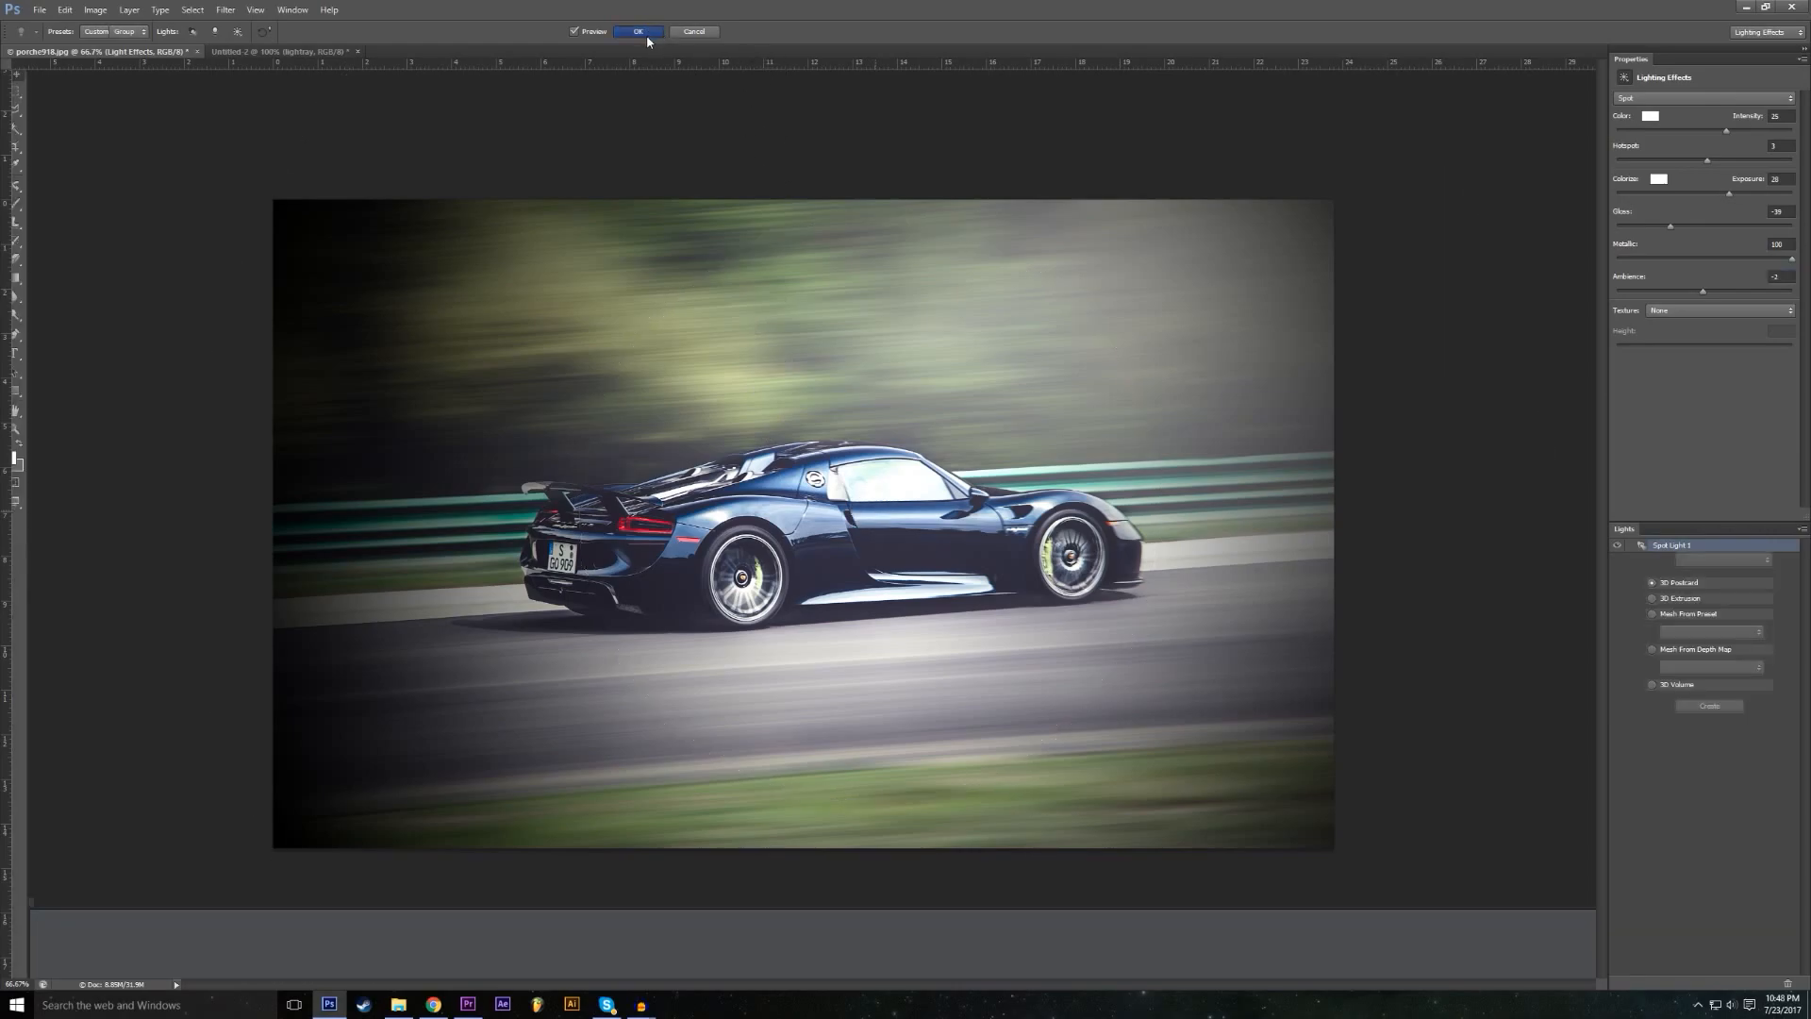